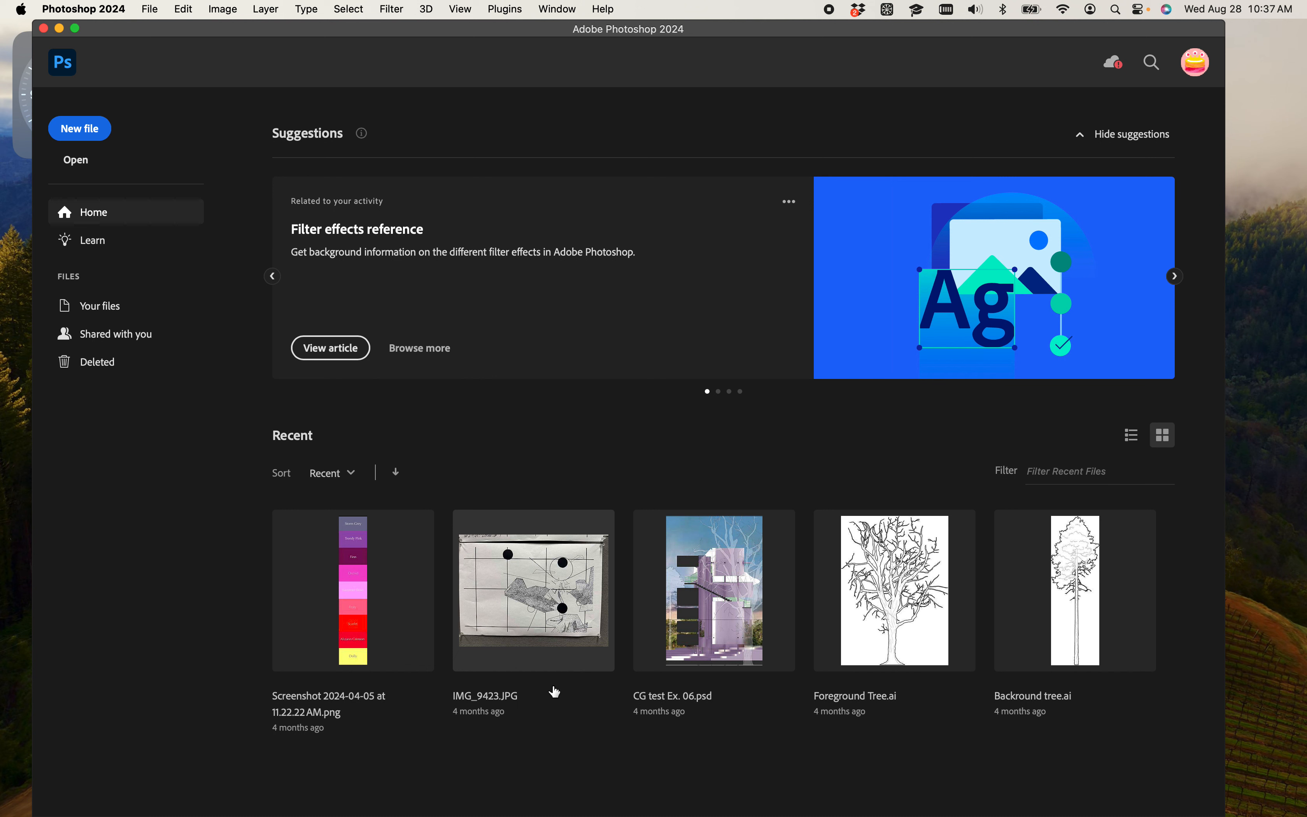
- Switch to the Brave browser, close the leftover tabs except the college site, and open a new tab
mouse_move(564, 811)
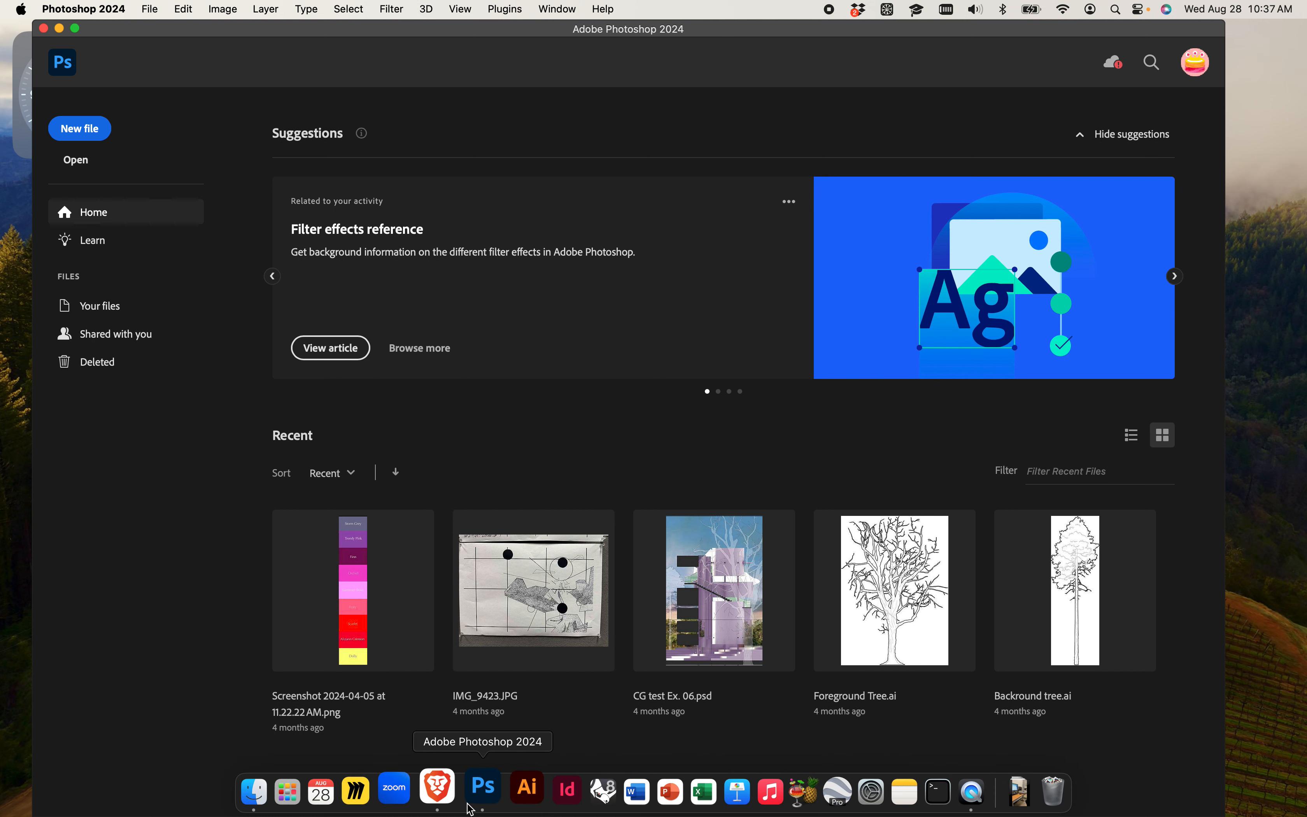
left_click(445, 792)
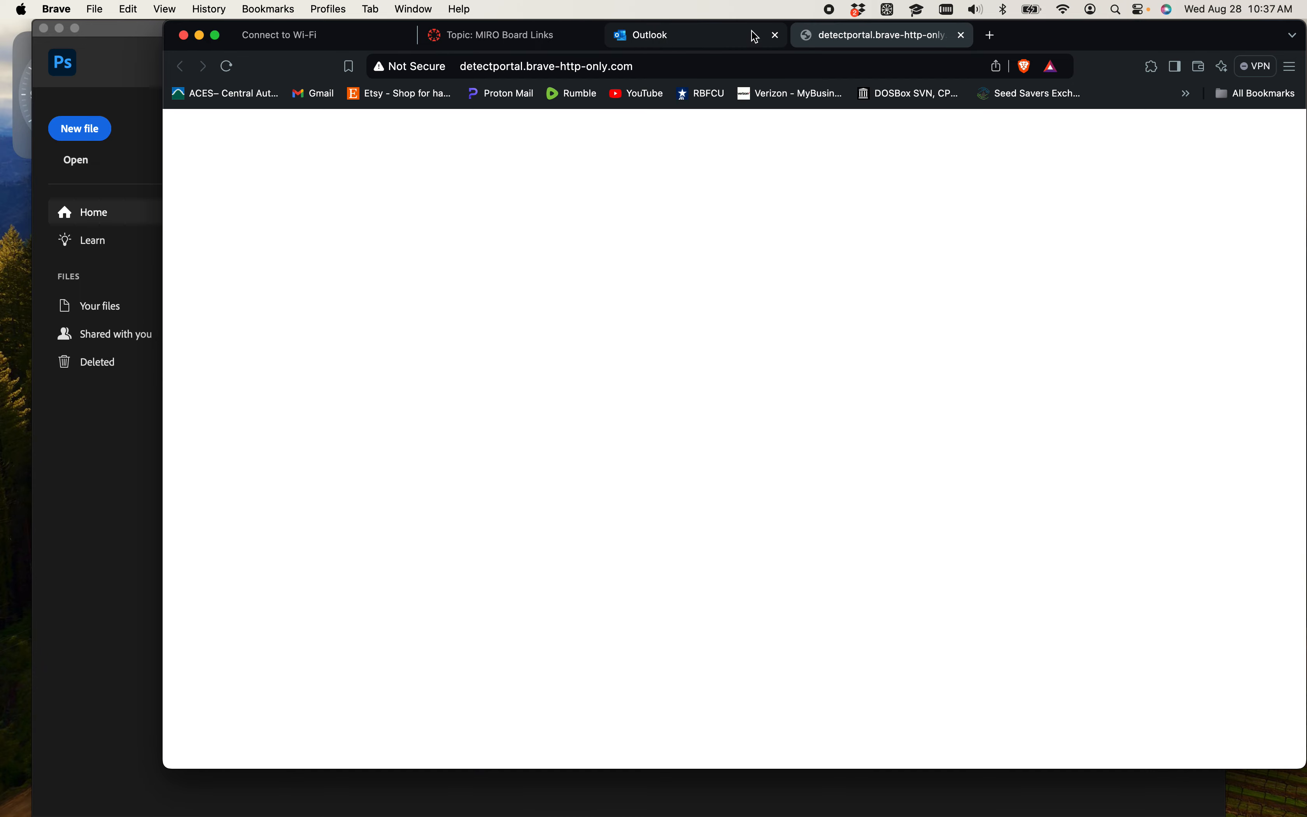
left_click(778, 37)
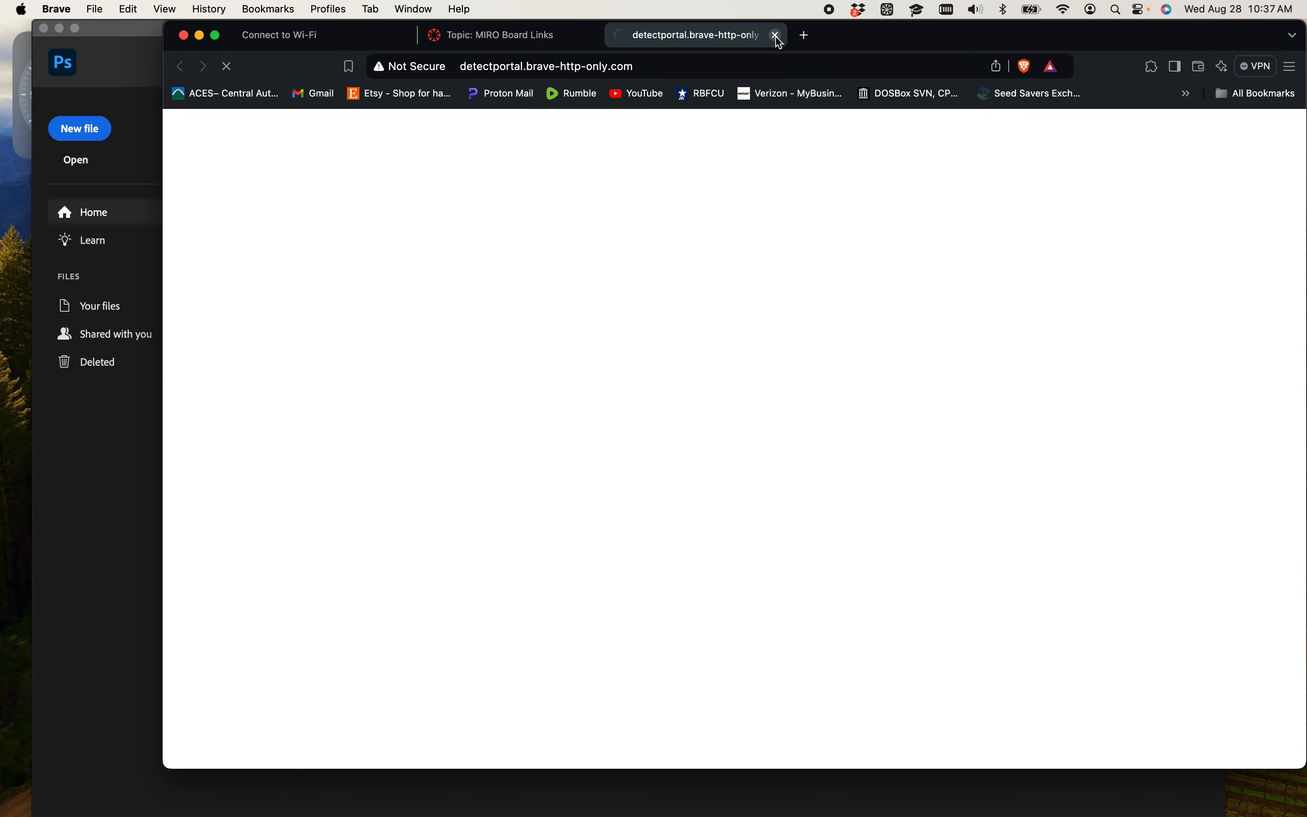
left_click(778, 36)
left_click(589, 36)
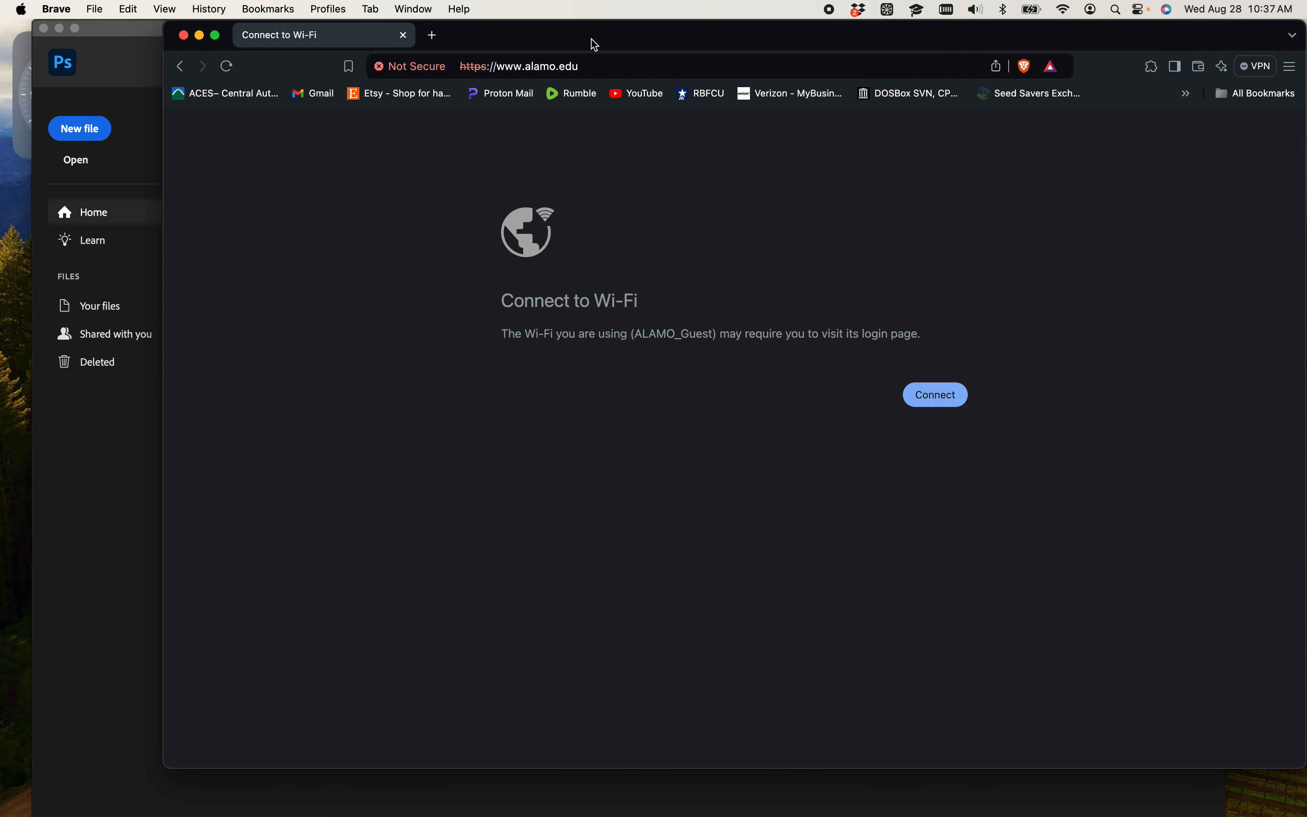
left_click(432, 35)
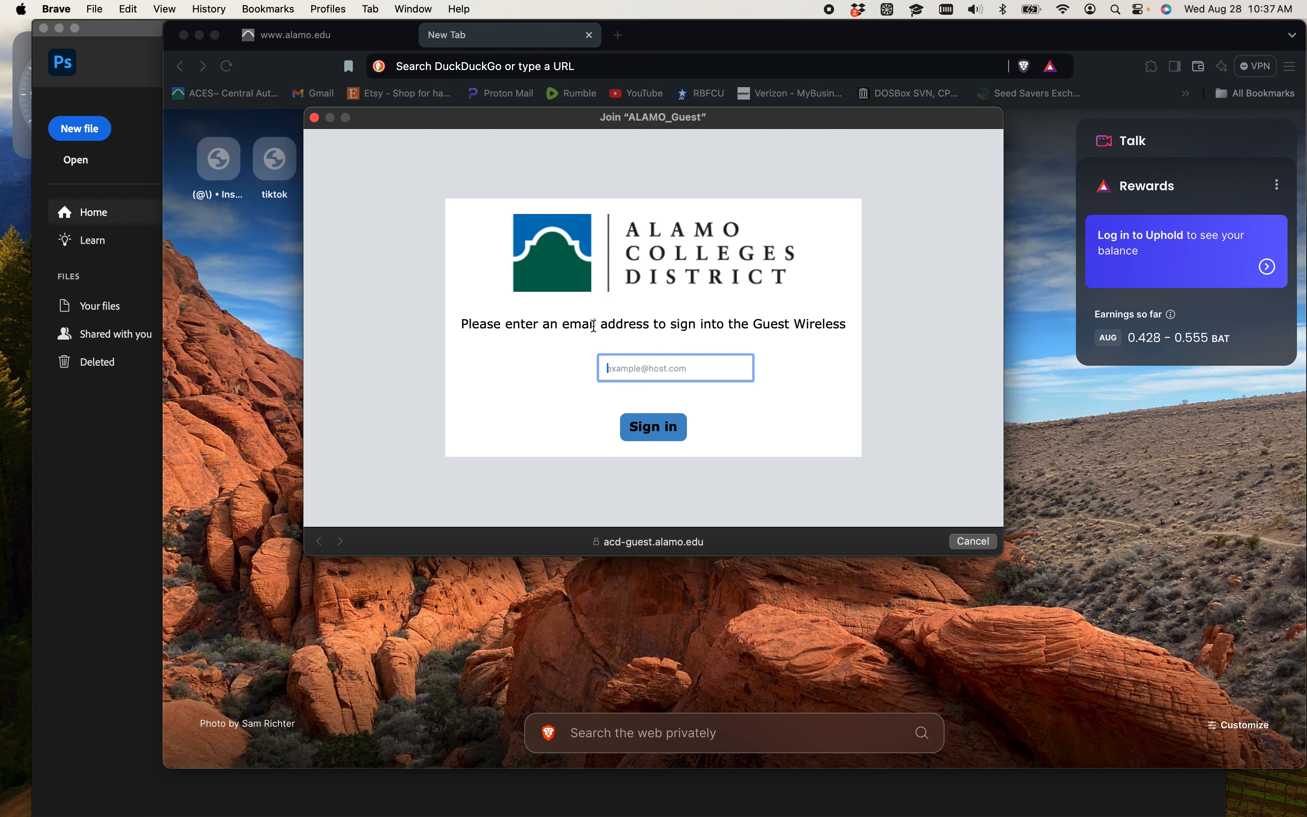
- Sign in to the ALAMO_Guest wireless network with an email address and finish the login
left_click(614, 374)
left_click(625, 379)
key("Return")
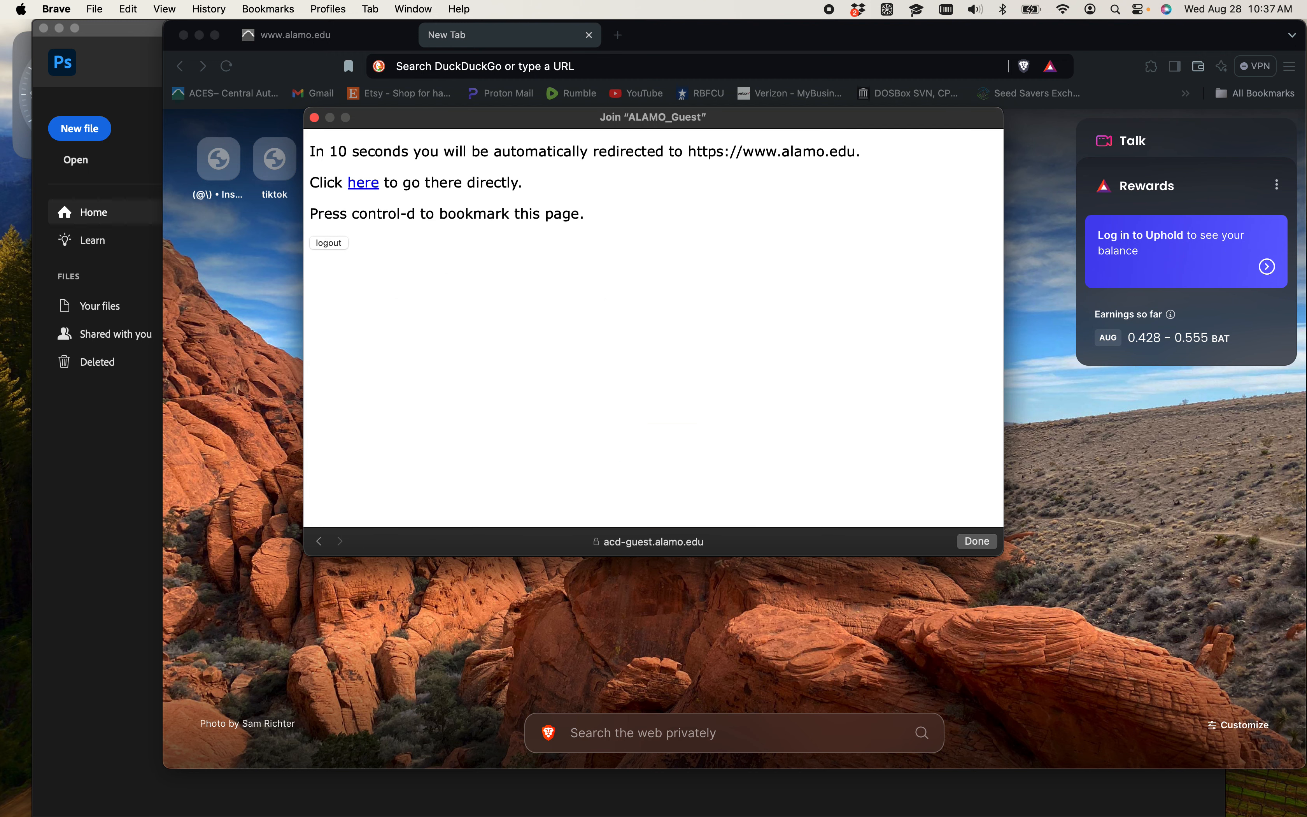
left_click(994, 546)
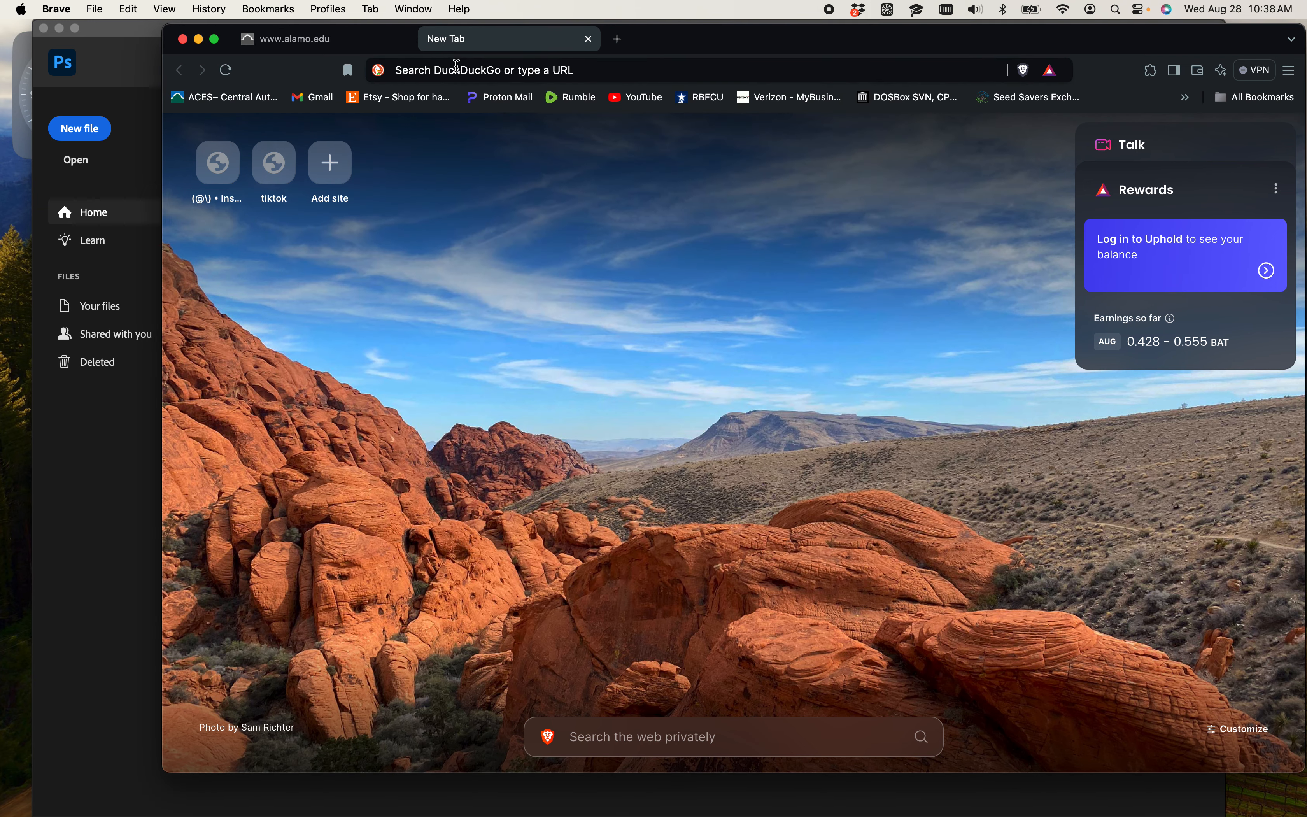
- Search the web for "google earth" and open the Explore Google Earth result
left_click(456, 66)
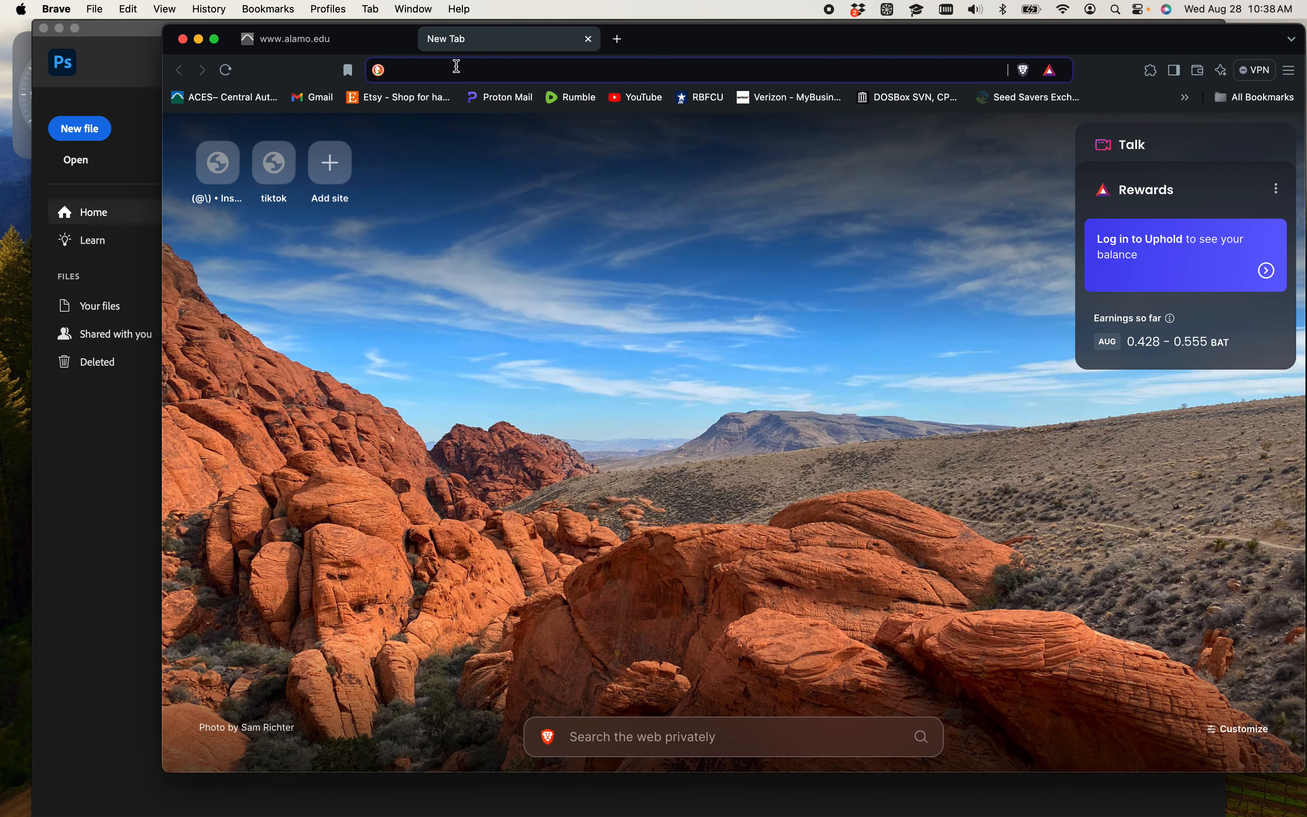
type("google earth")
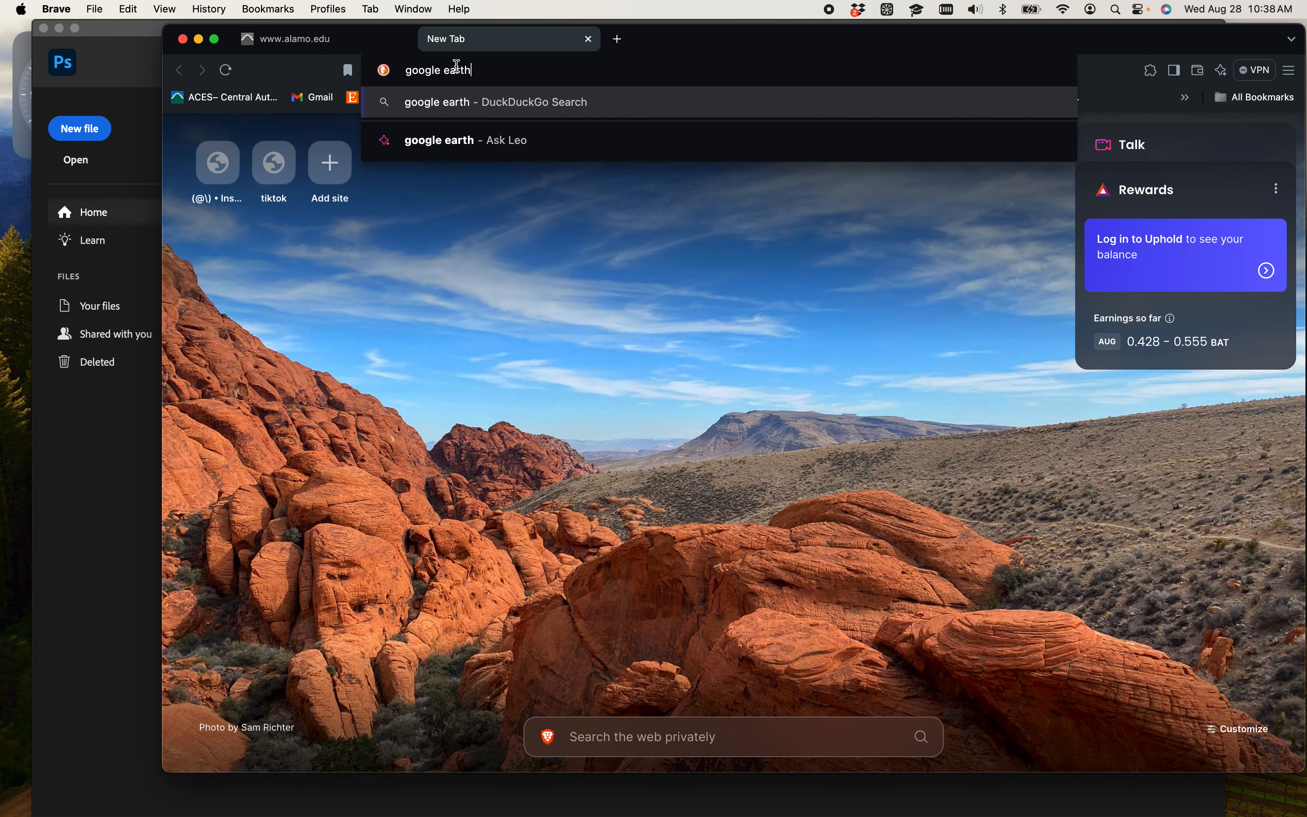
key("Return")
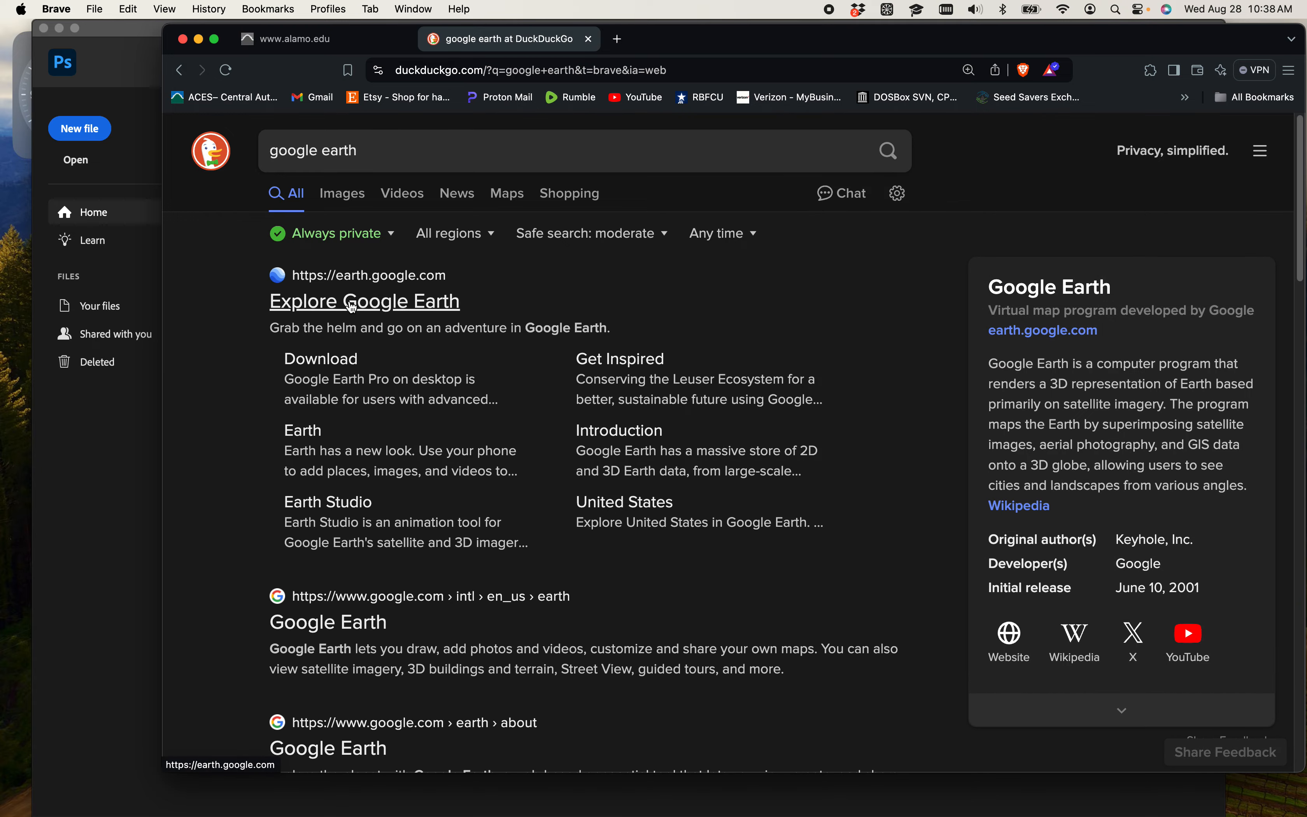
left_click(352, 305)
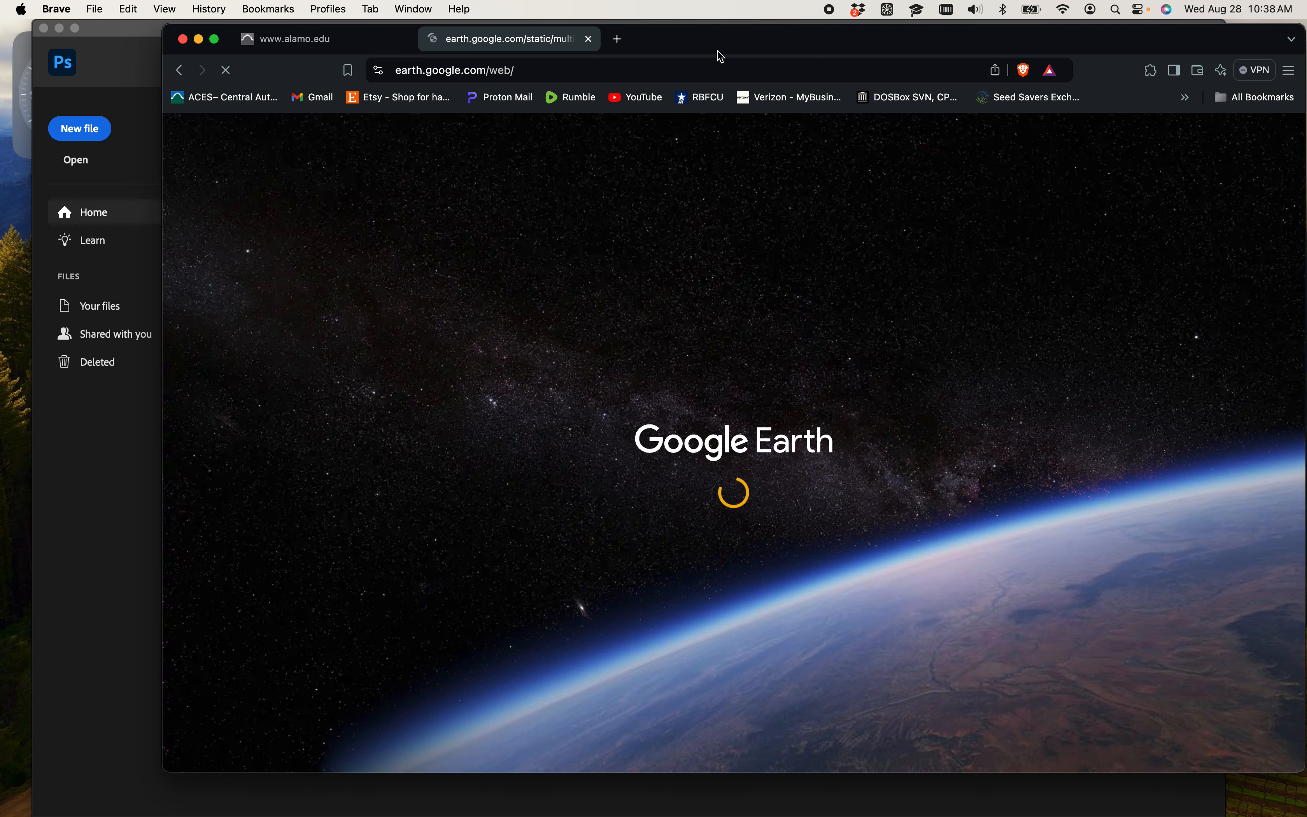
- Minimize the Creative Cloud window and return to the browser with Google Earth
left_click_drag(721, 57, 688, 64)
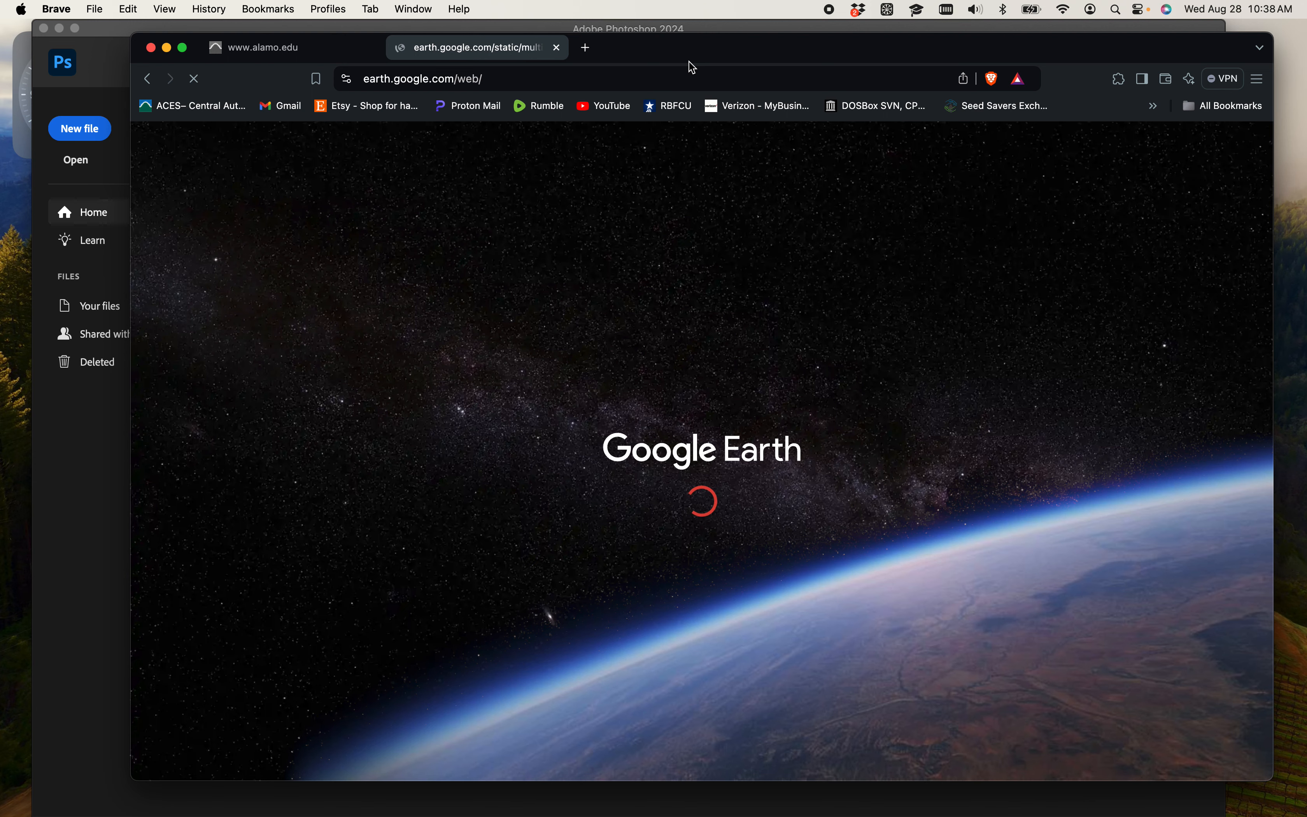
key("super+h")
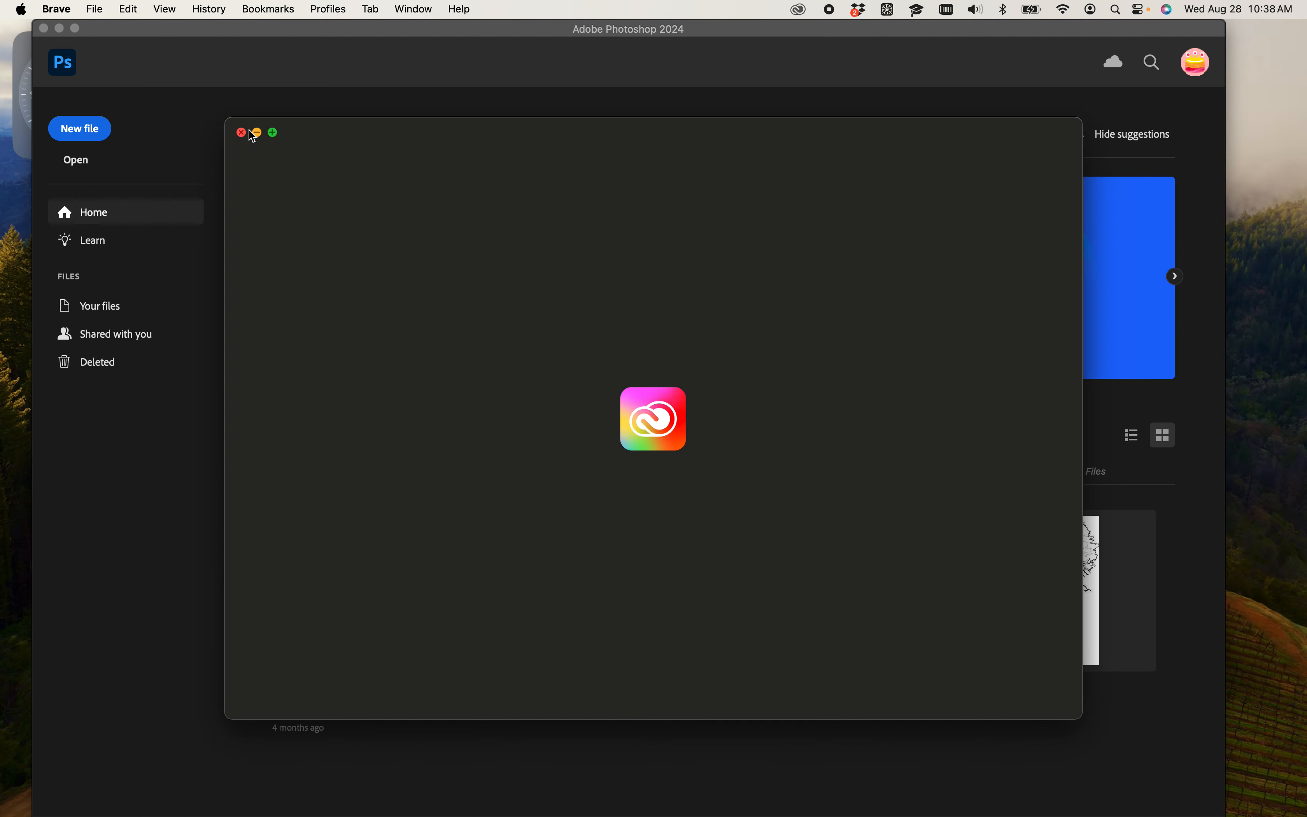
left_click(256, 133)
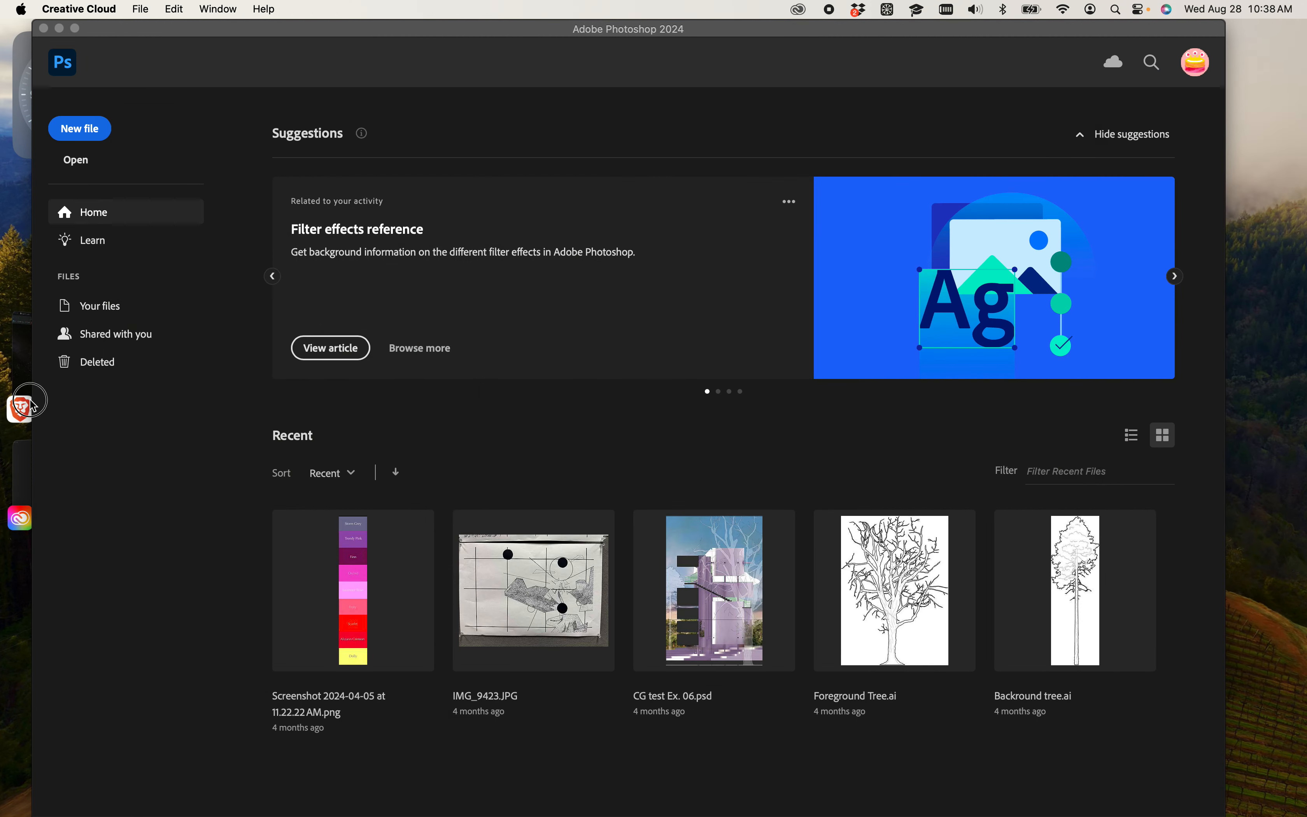
left_click(32, 398)
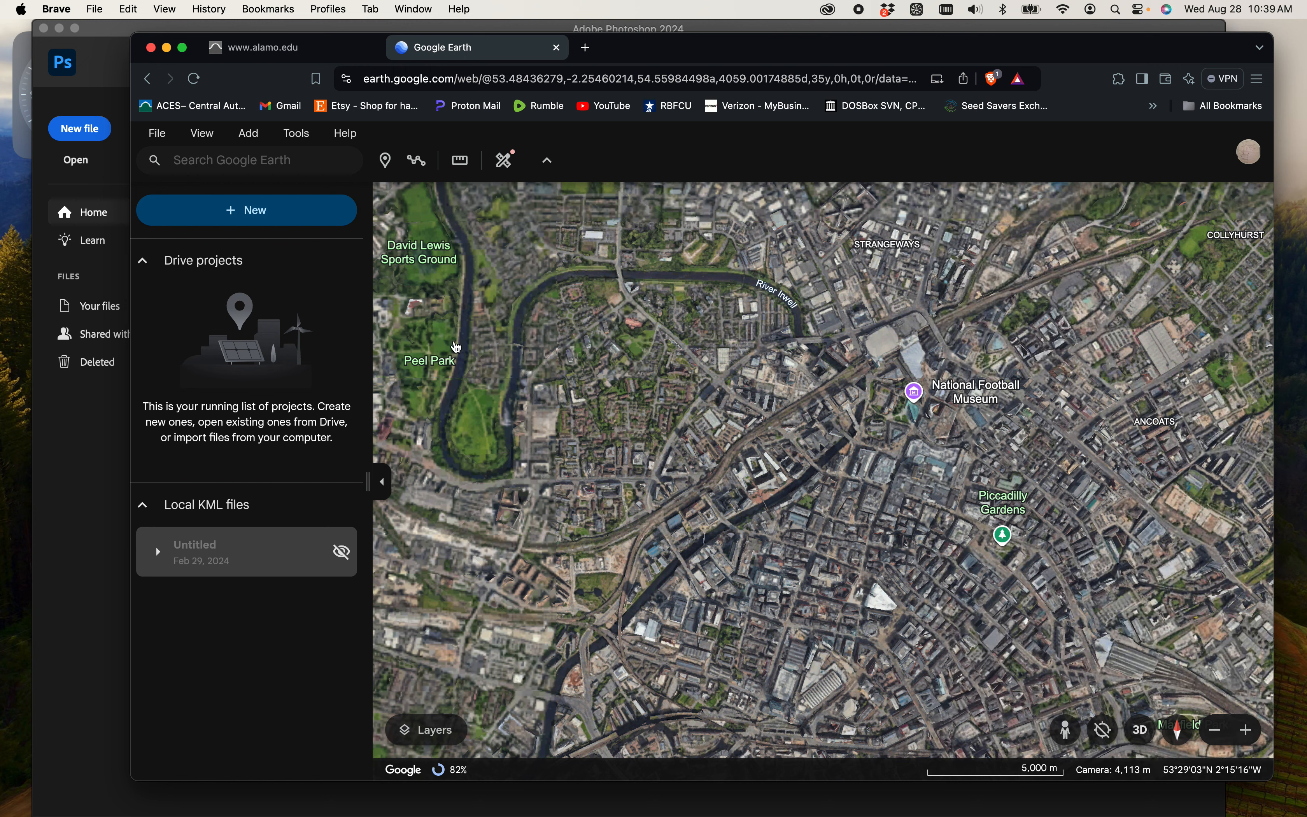
- Find San Antonio College in Google Earth and close its information card
scroll(828, 571, "down", 5)
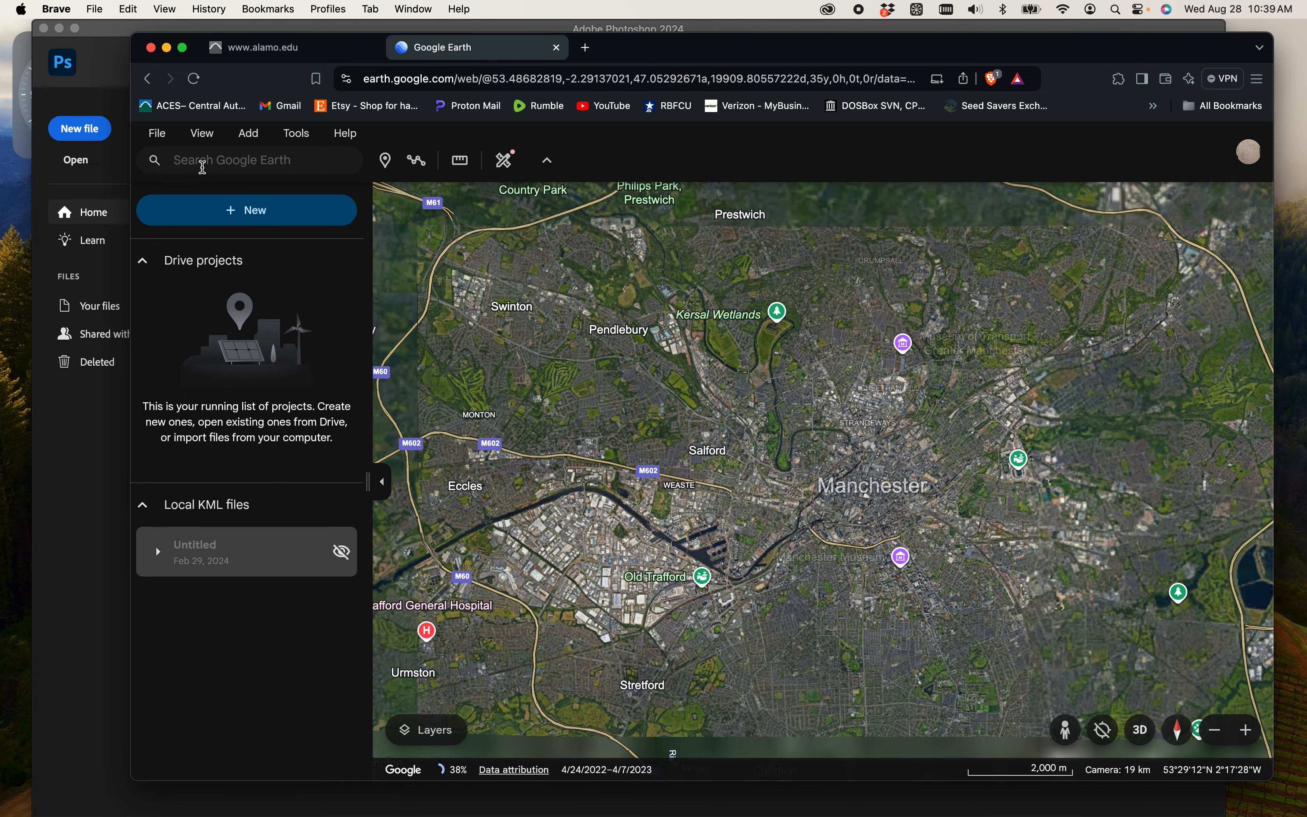
left_click(203, 165)
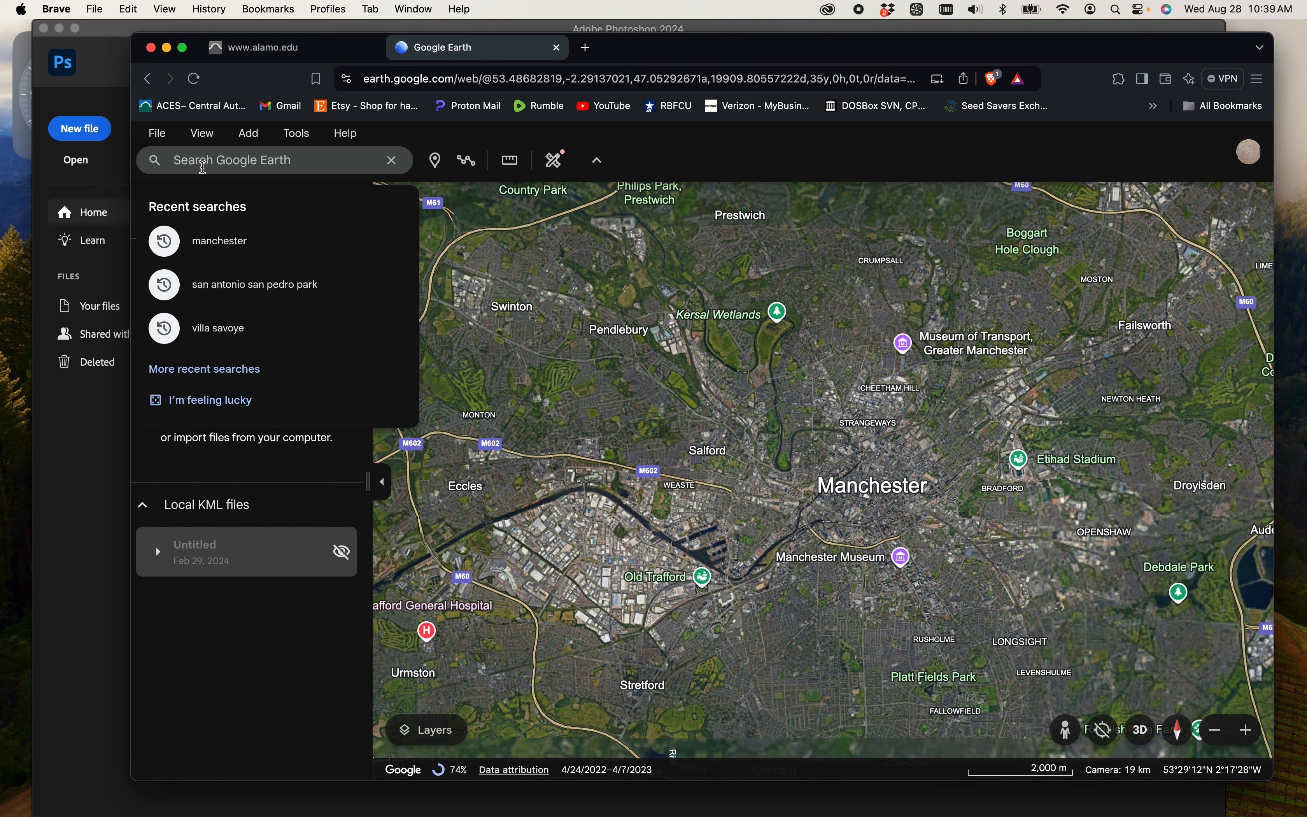
type("San antonio")
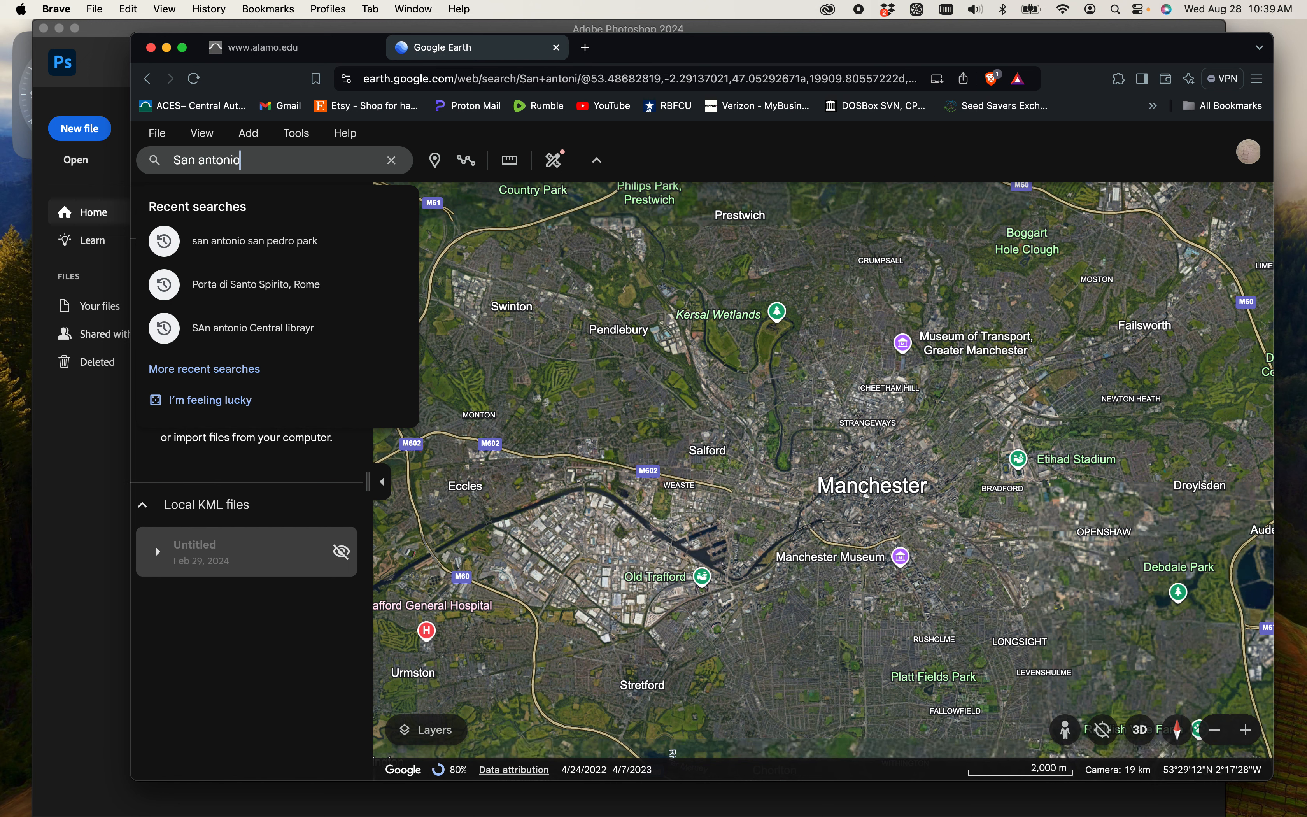
type(" Colleg")
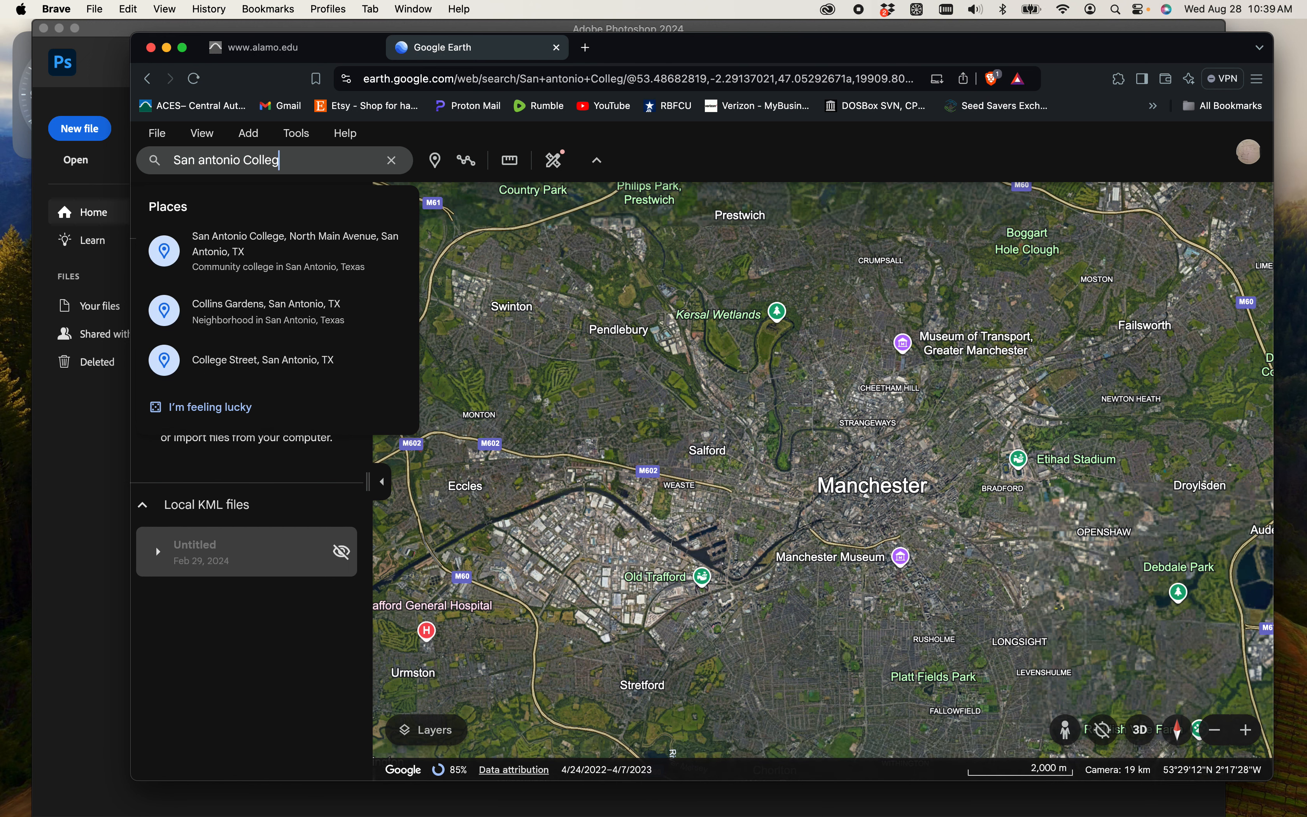
type("e")
key("Return")
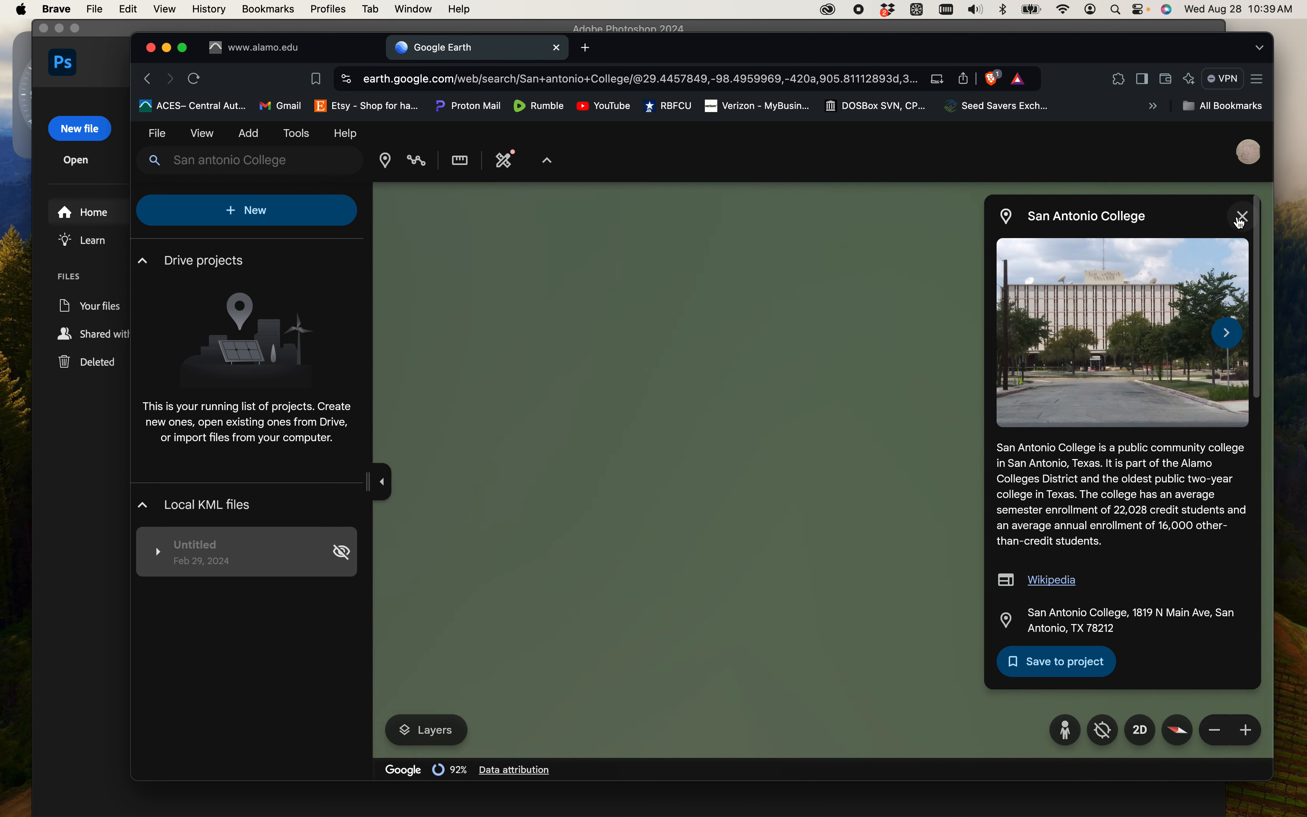
left_click(1241, 220)
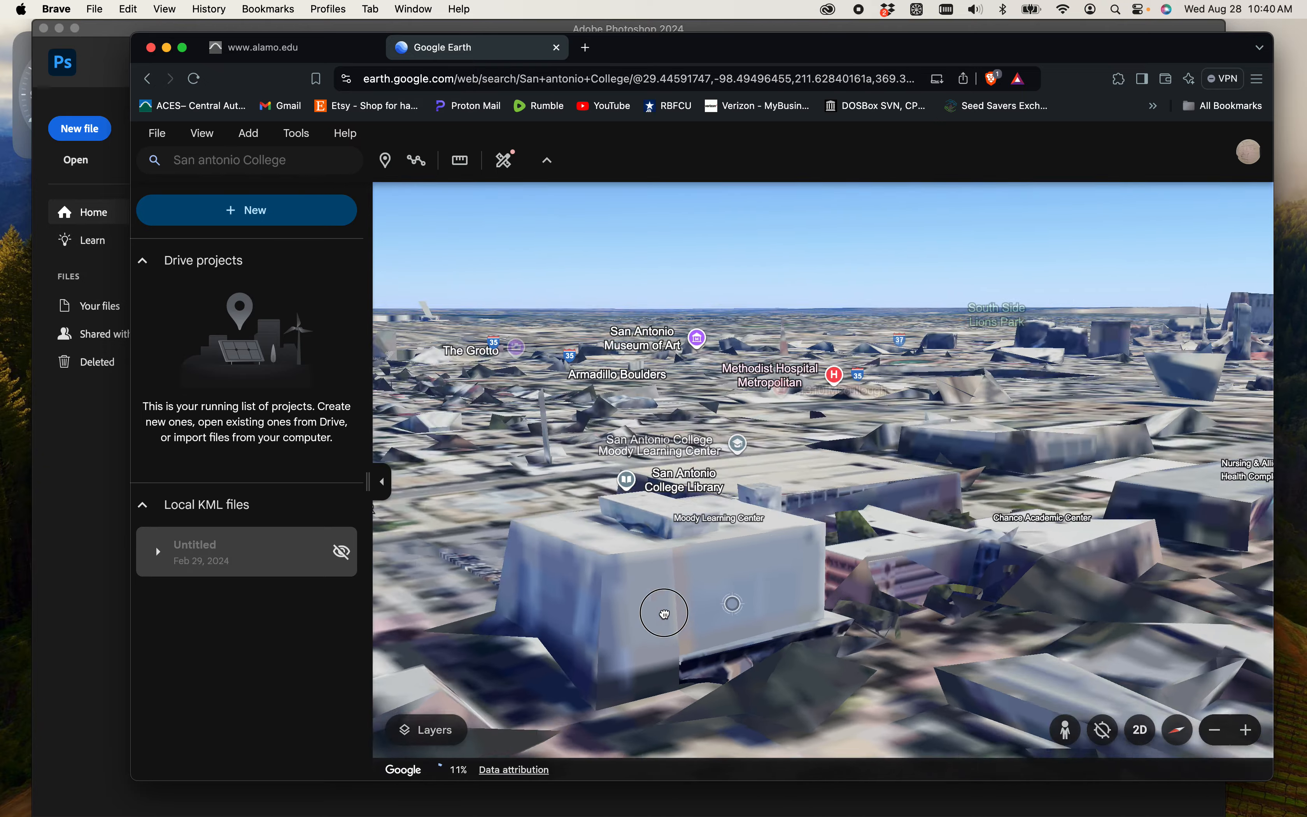
- Examine the campus buildings around the CE Annex and Alamo City Church of Christ from several 3D angles and distances
left_click_drag(664, 614, 912, 726)
left_click_drag(908, 657, 911, 479)
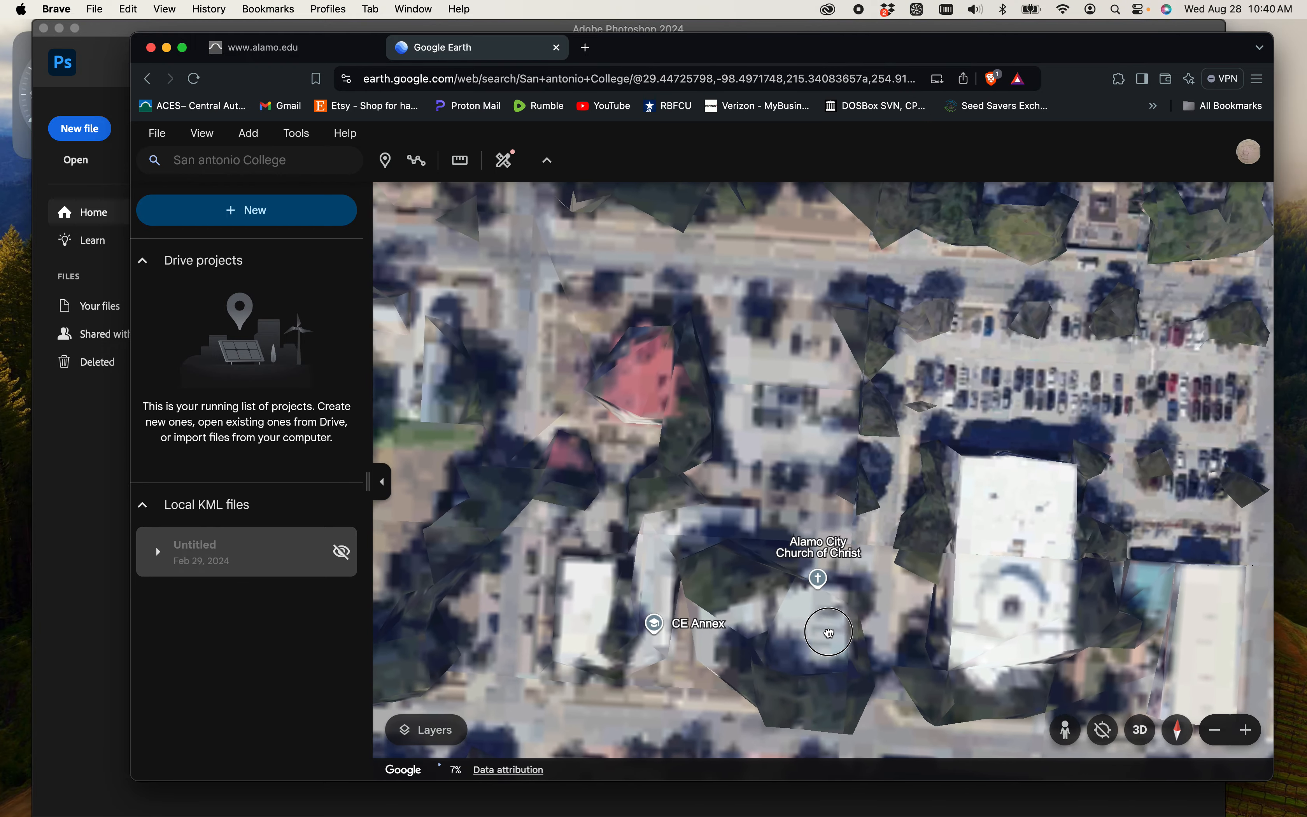
left_click_drag(829, 633, 844, 631)
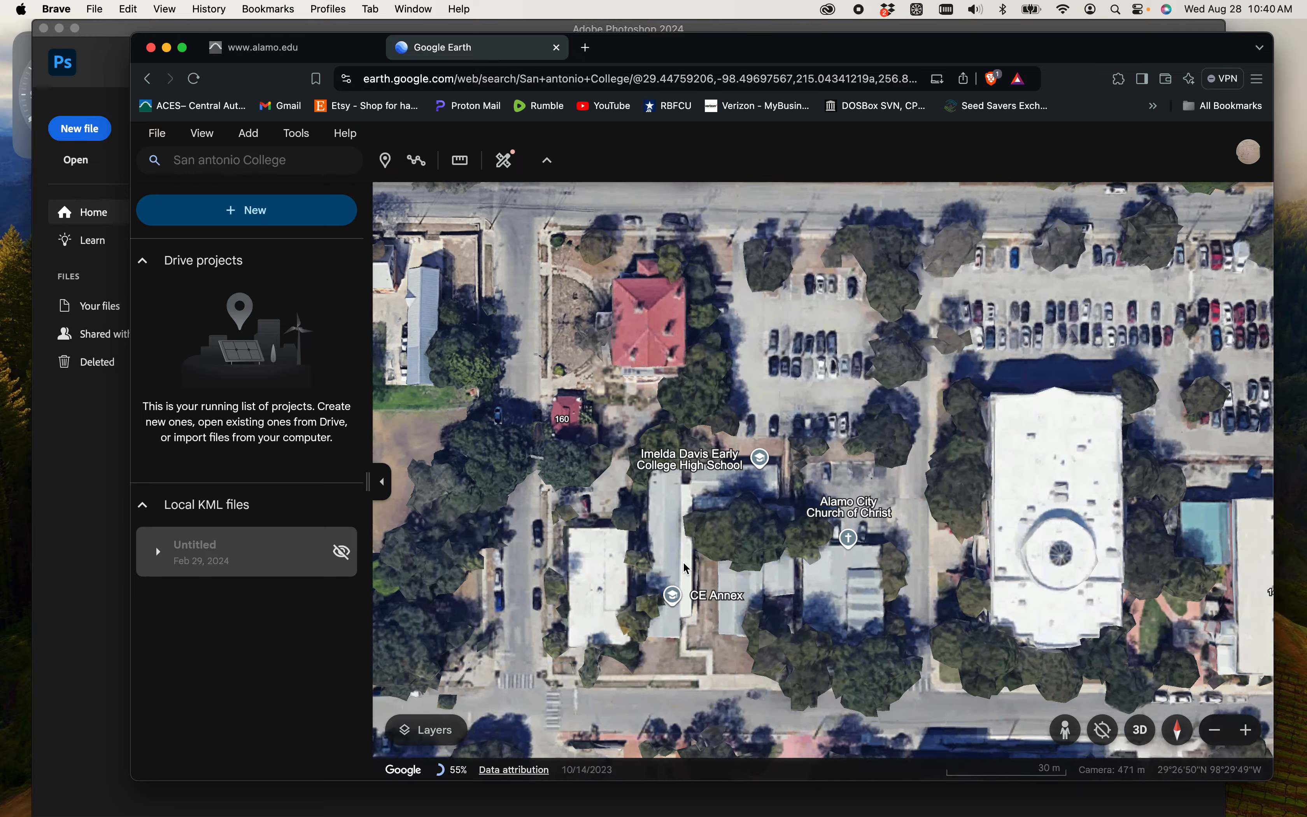
left_click_drag(683, 568, 843, 346)
scroll(625, 570, "up", 3)
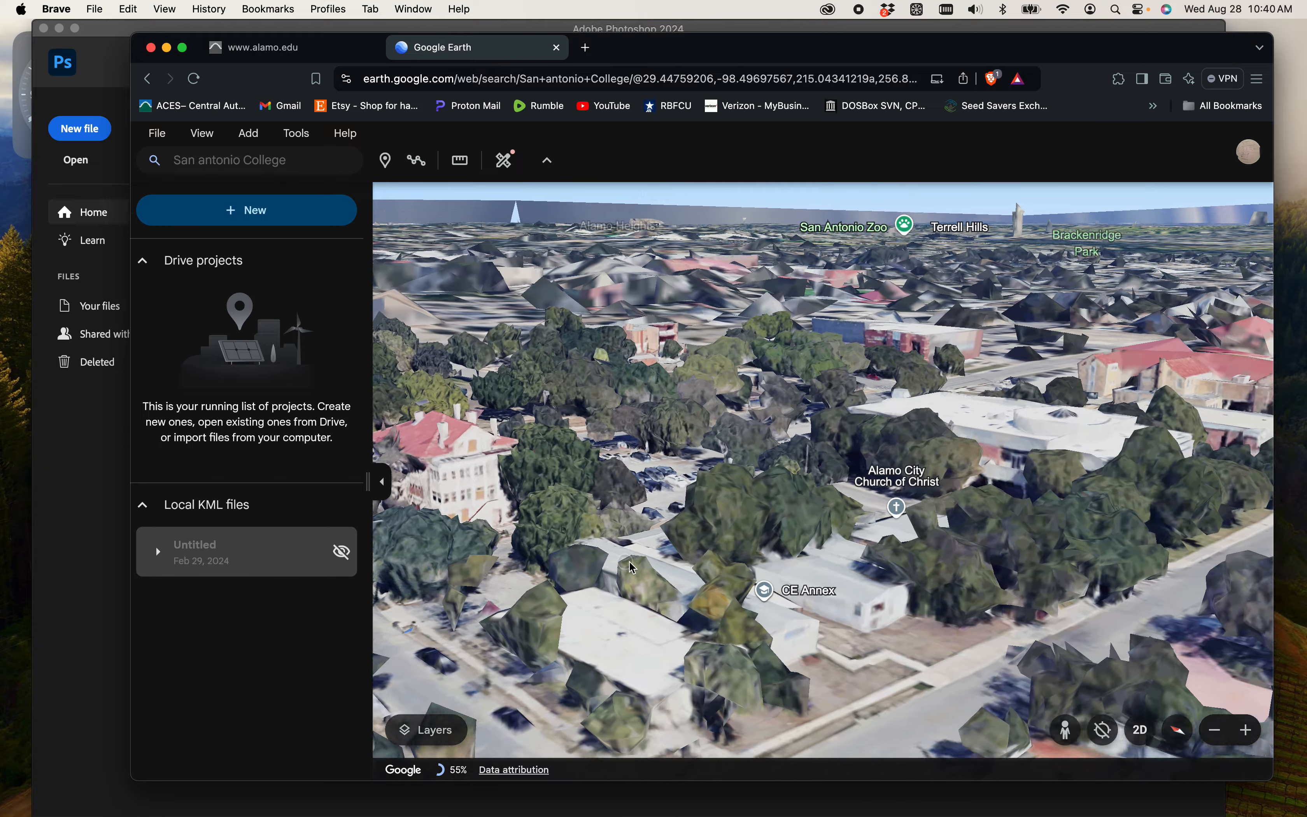
mouse_move(776, 543)
left_mouse_down()
mouse_move(764, 578)
mouse_move(652, 608)
mouse_move(543, 595)
left_mouse_up()
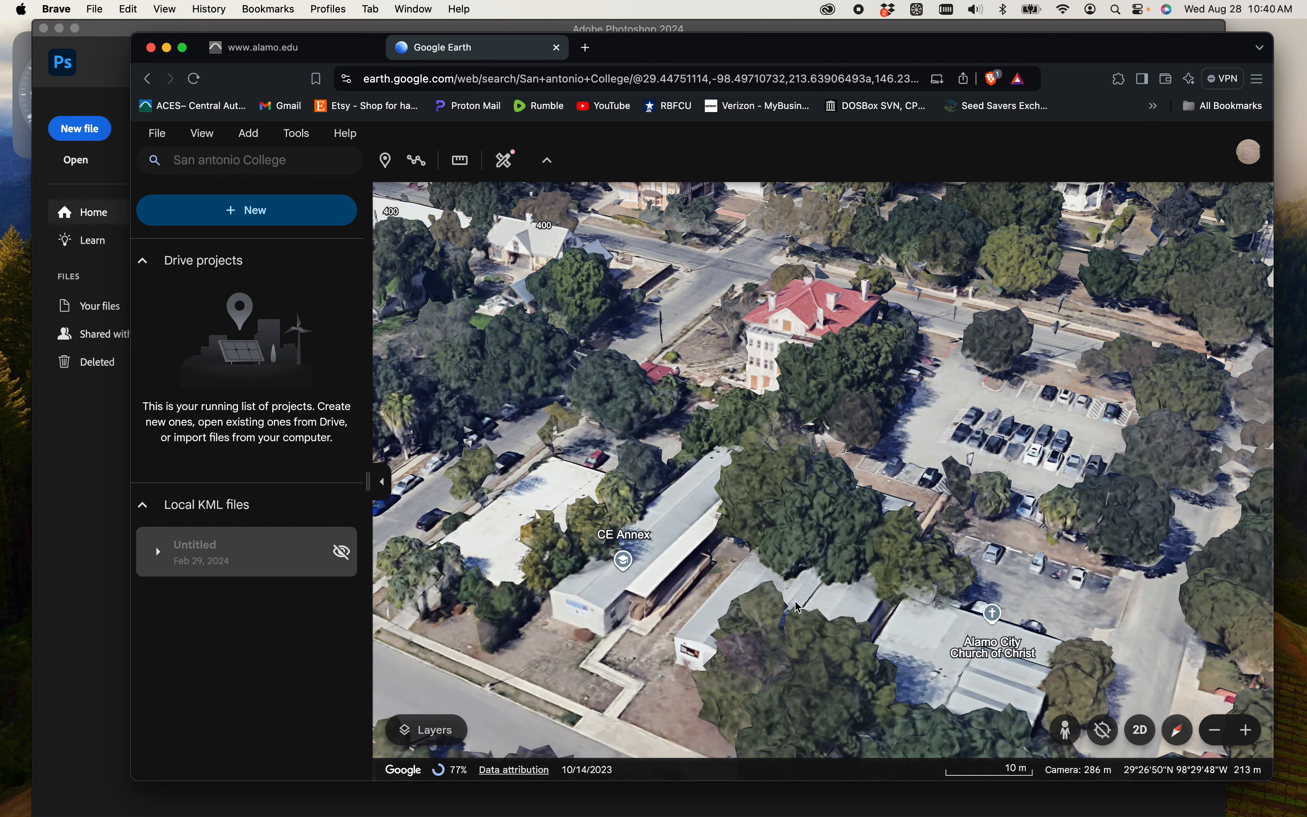
left_click_drag(799, 607, 751, 460)
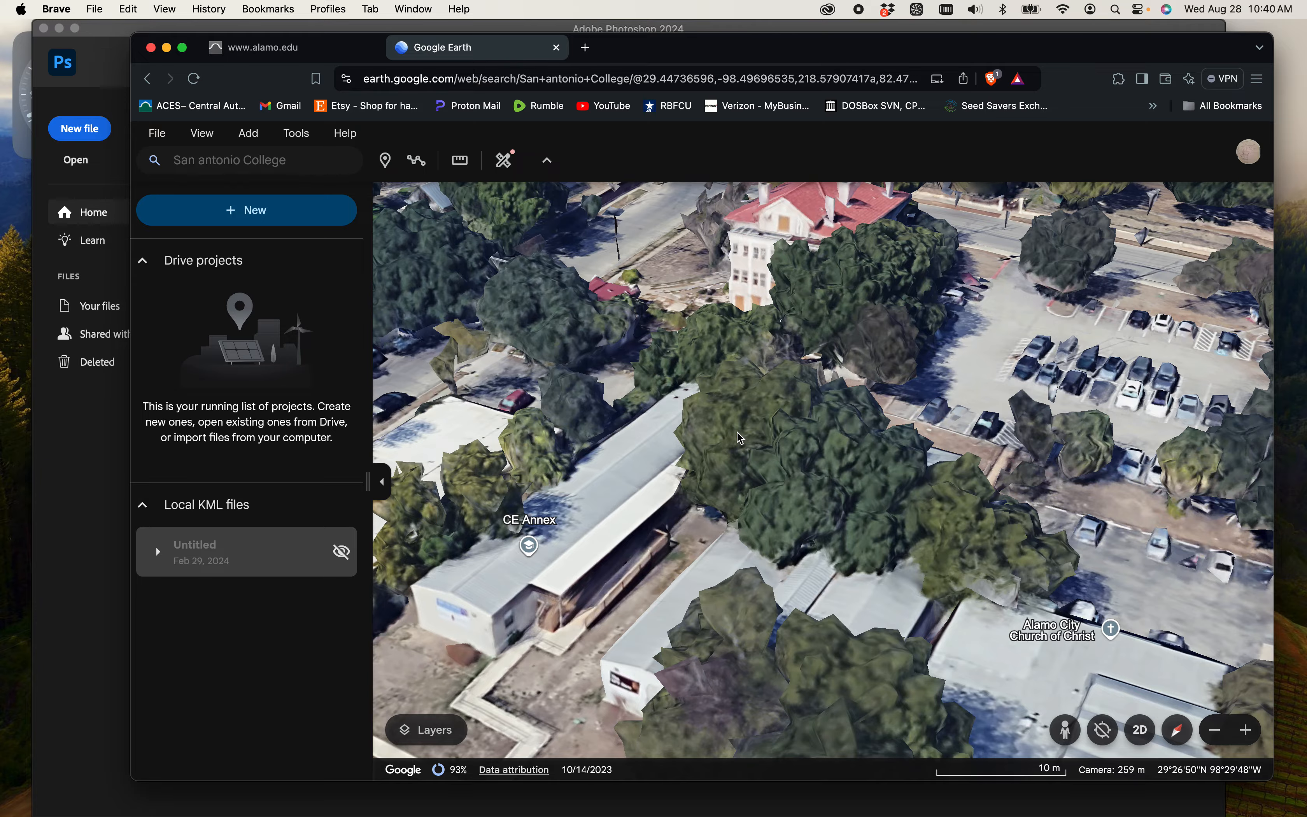
scroll(783, 443, "down", 5)
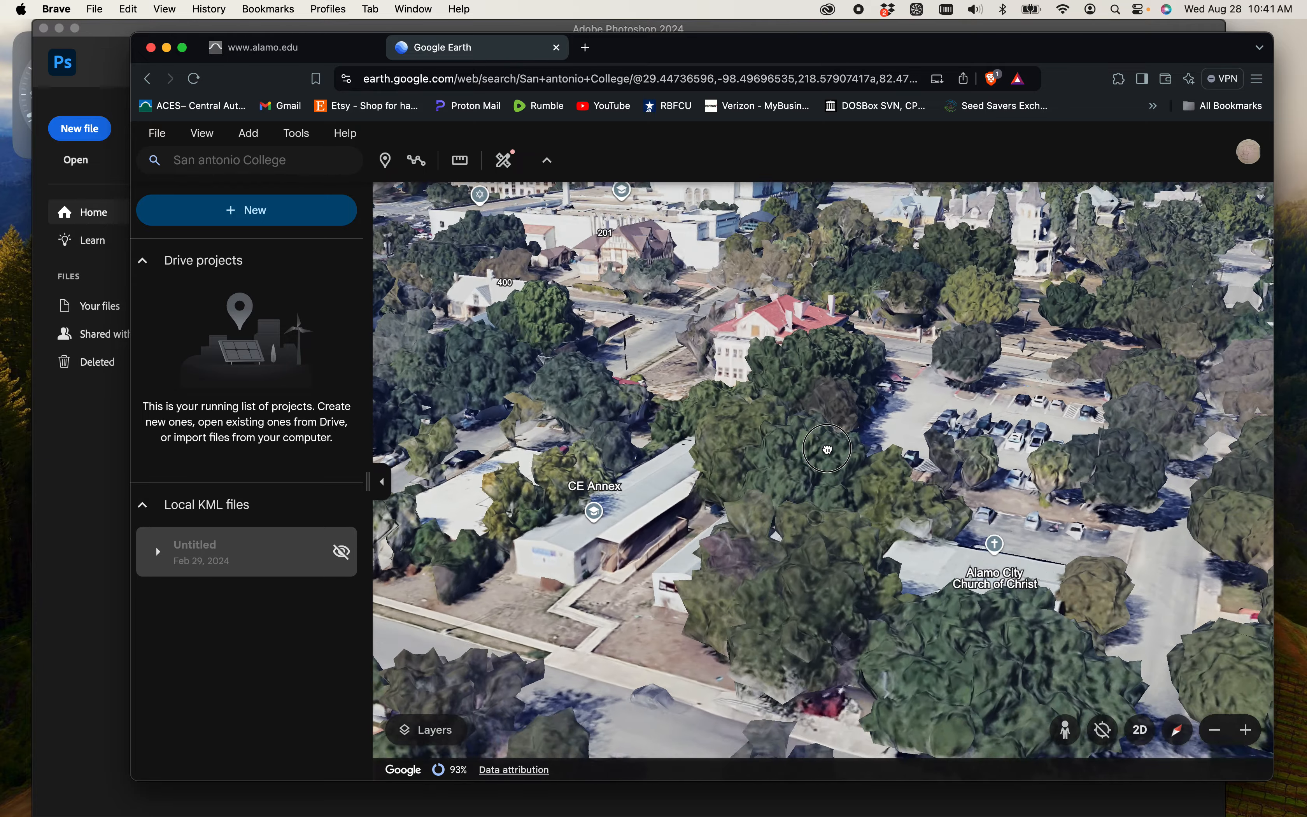
mouse_move(827, 448)
left_mouse_down()
mouse_move(829, 327)
mouse_move(1061, 311)
left_mouse_up()
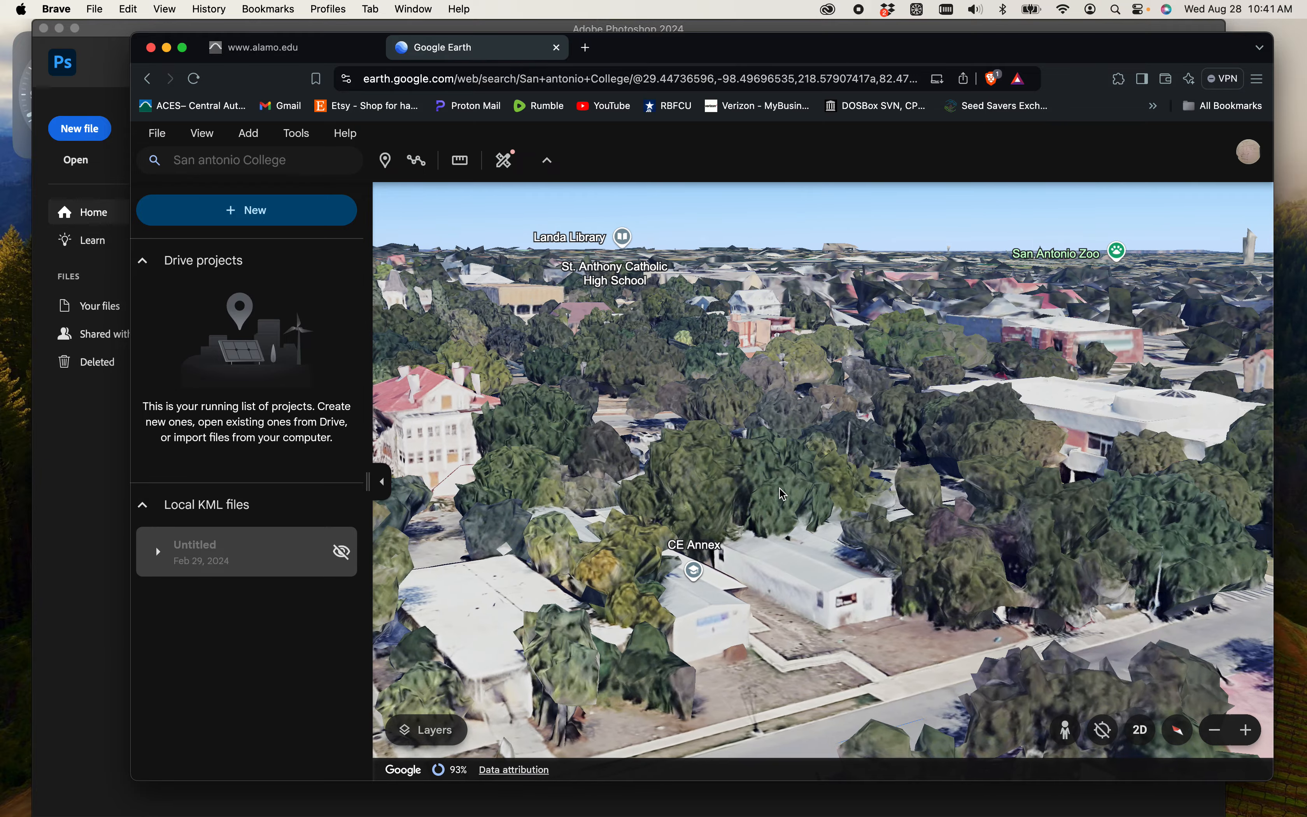
mouse_move(778, 488)
left_mouse_down()
mouse_move(856, 535)
mouse_move(877, 574)
mouse_move(832, 578)
mouse_move(735, 534)
mouse_move(702, 545)
left_mouse_up()
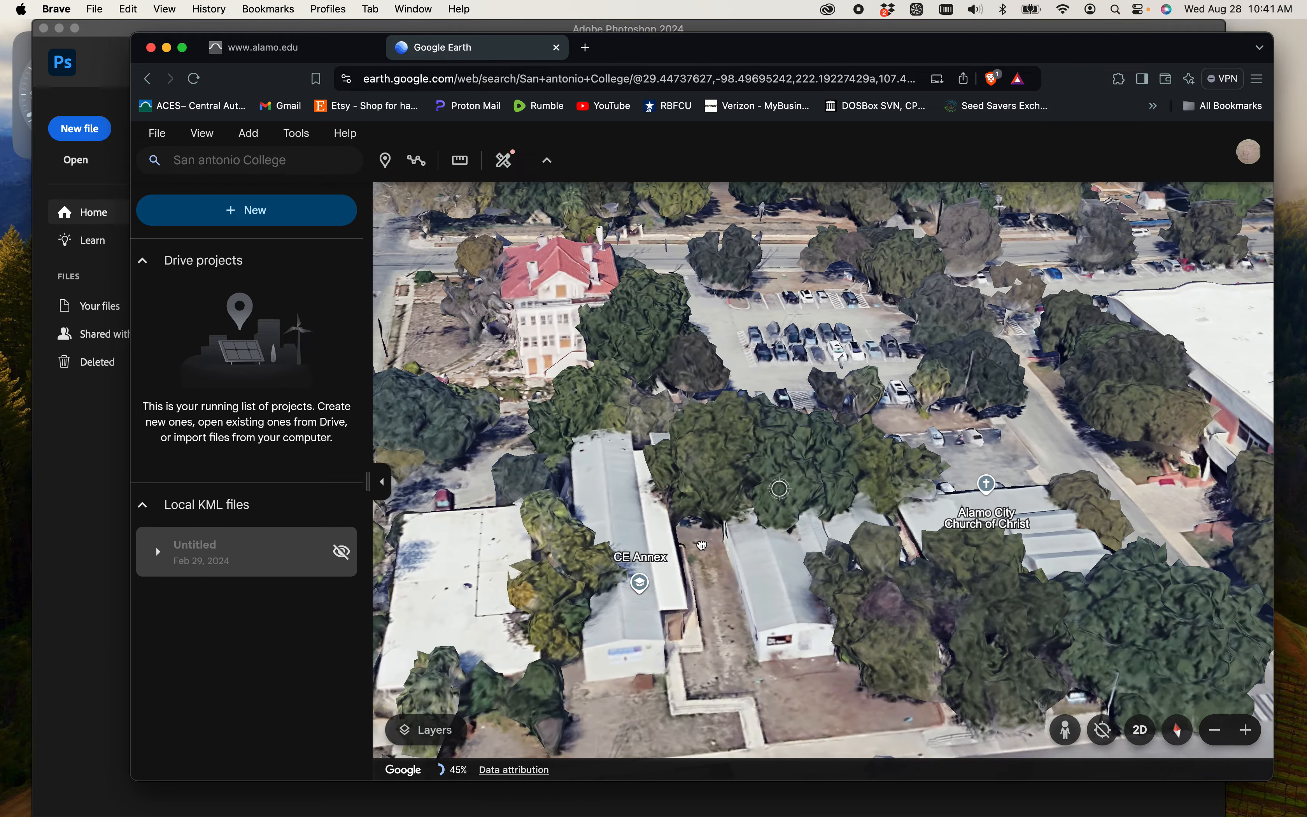
scroll(702, 546, "down", 5)
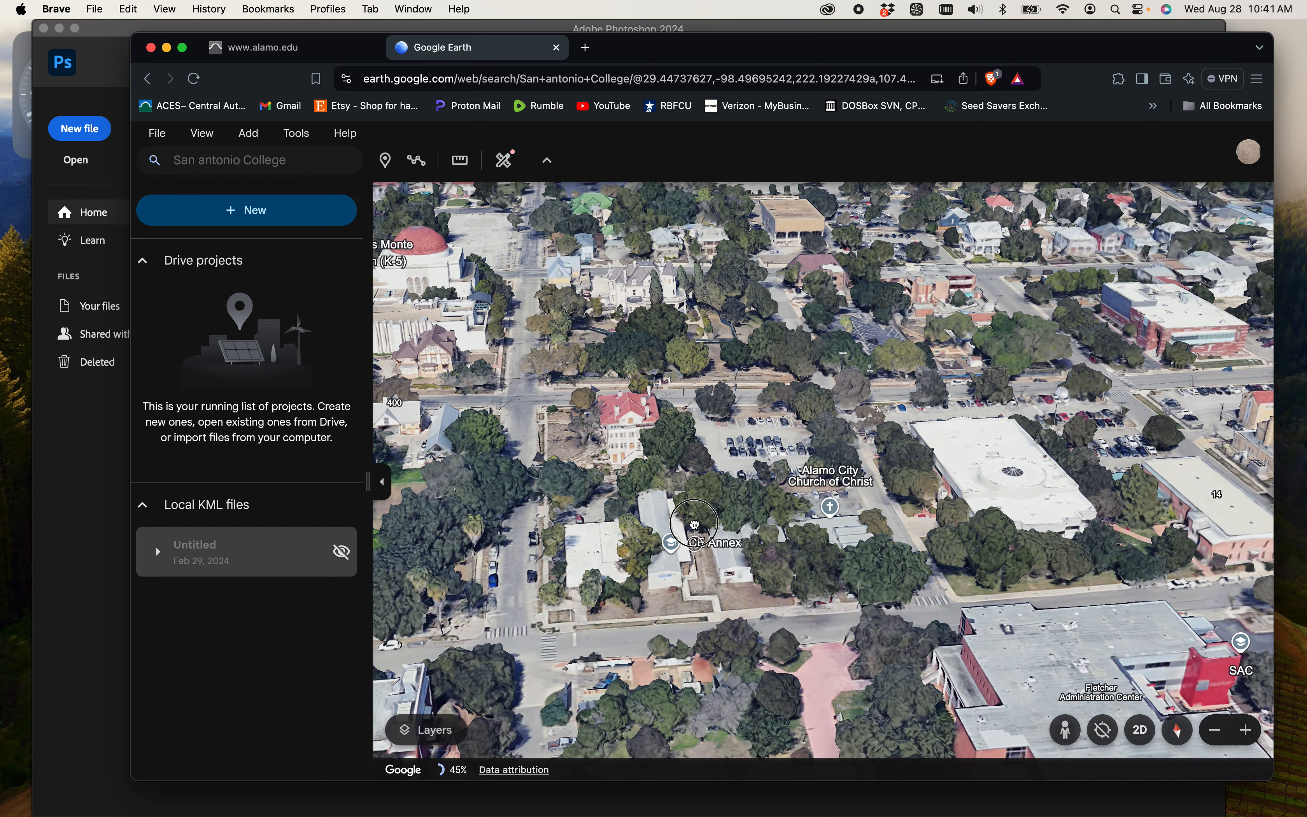
scroll(695, 524, "up", 5)
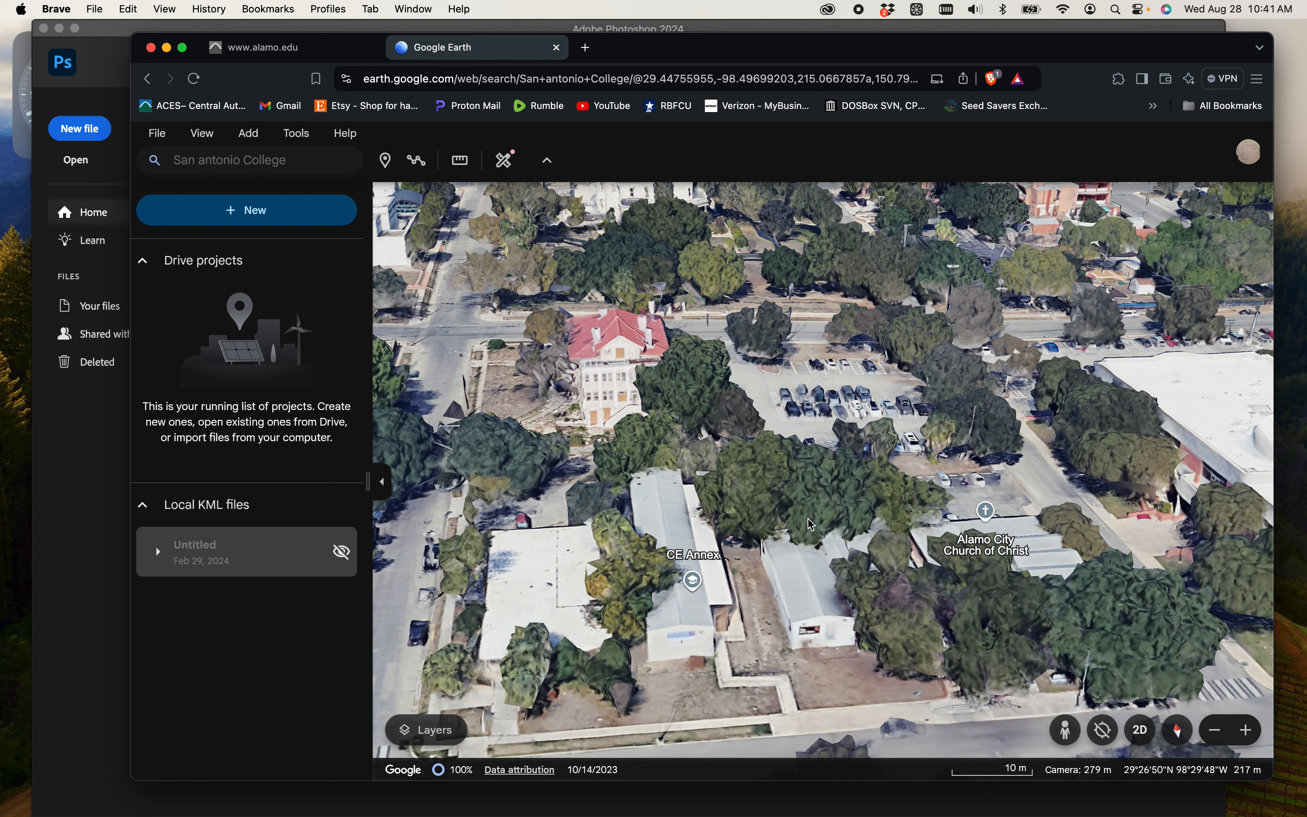
- Set the campus view to straight top-down, framing the blocks around the red-roofed building, CE Annex and the adjoining streets
mouse_move(776, 568)
left_mouse_down()
mouse_move(774, 454)
mouse_move(770, 763)
mouse_move(754, 778)
mouse_move(767, 778)
left_mouse_up()
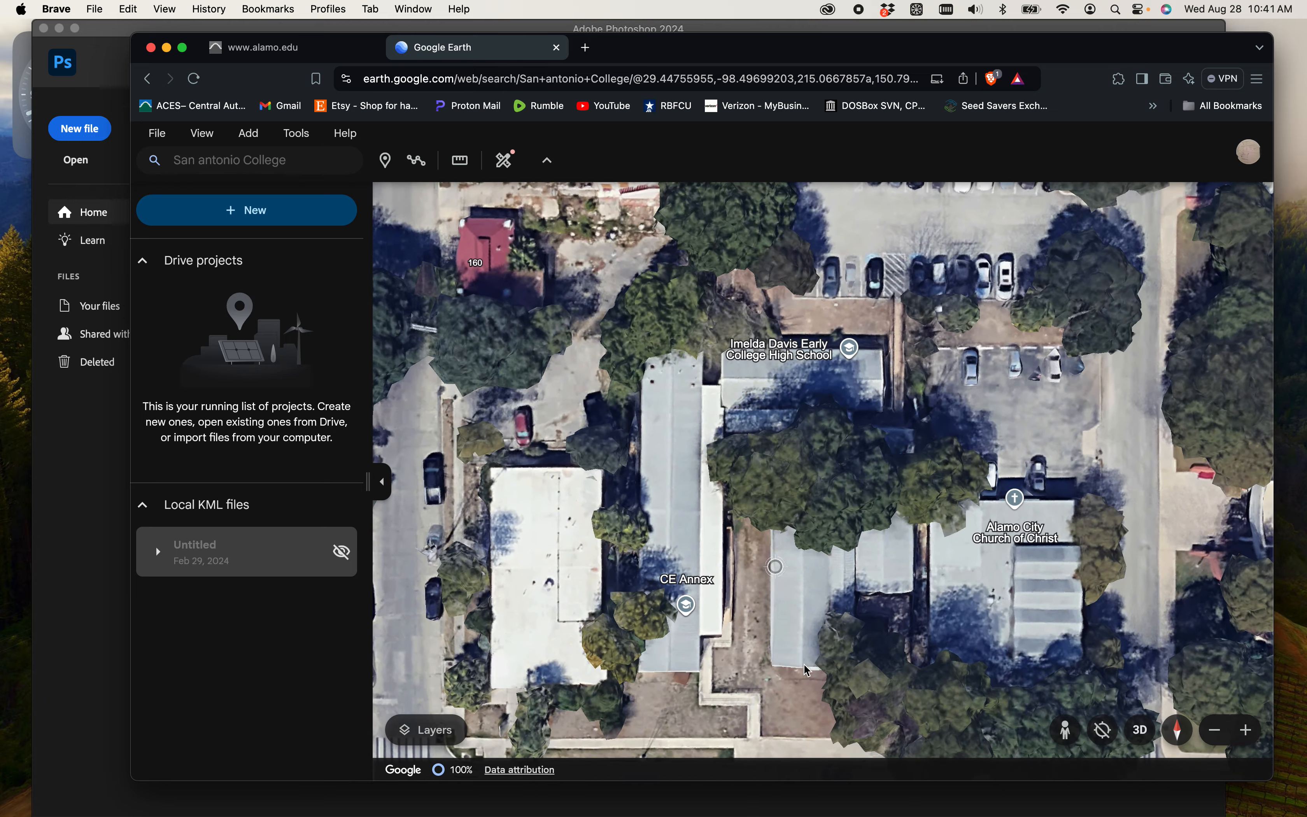
scroll(820, 531, "down", 3)
scroll(819, 530, "down", 3)
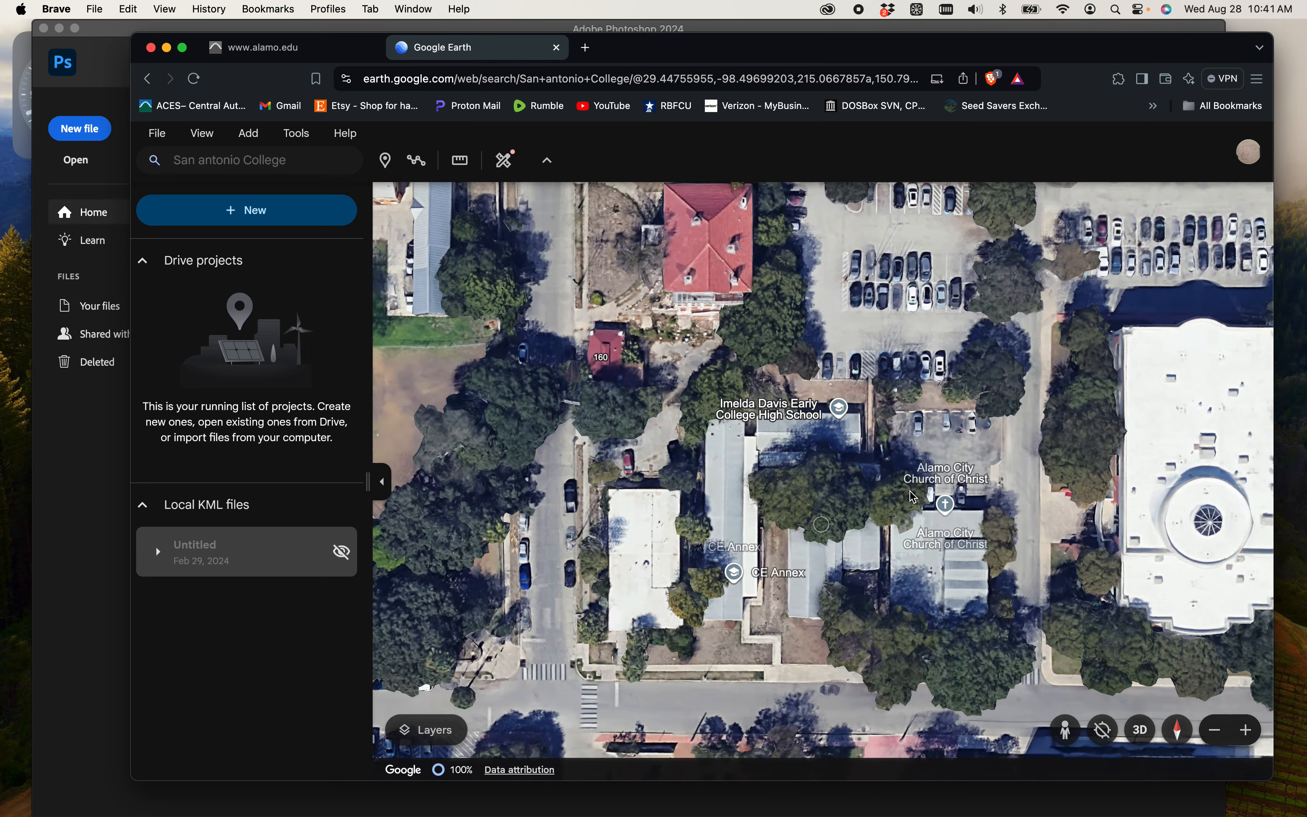
mouse_move(942, 564)
left_mouse_down()
mouse_move(945, 585)
mouse_move(933, 546)
mouse_move(891, 581)
mouse_move(900, 539)
mouse_move(862, 534)
mouse_move(878, 539)
left_mouse_up()
scroll(911, 558, "down", 1)
scroll(911, 555, "down", 2)
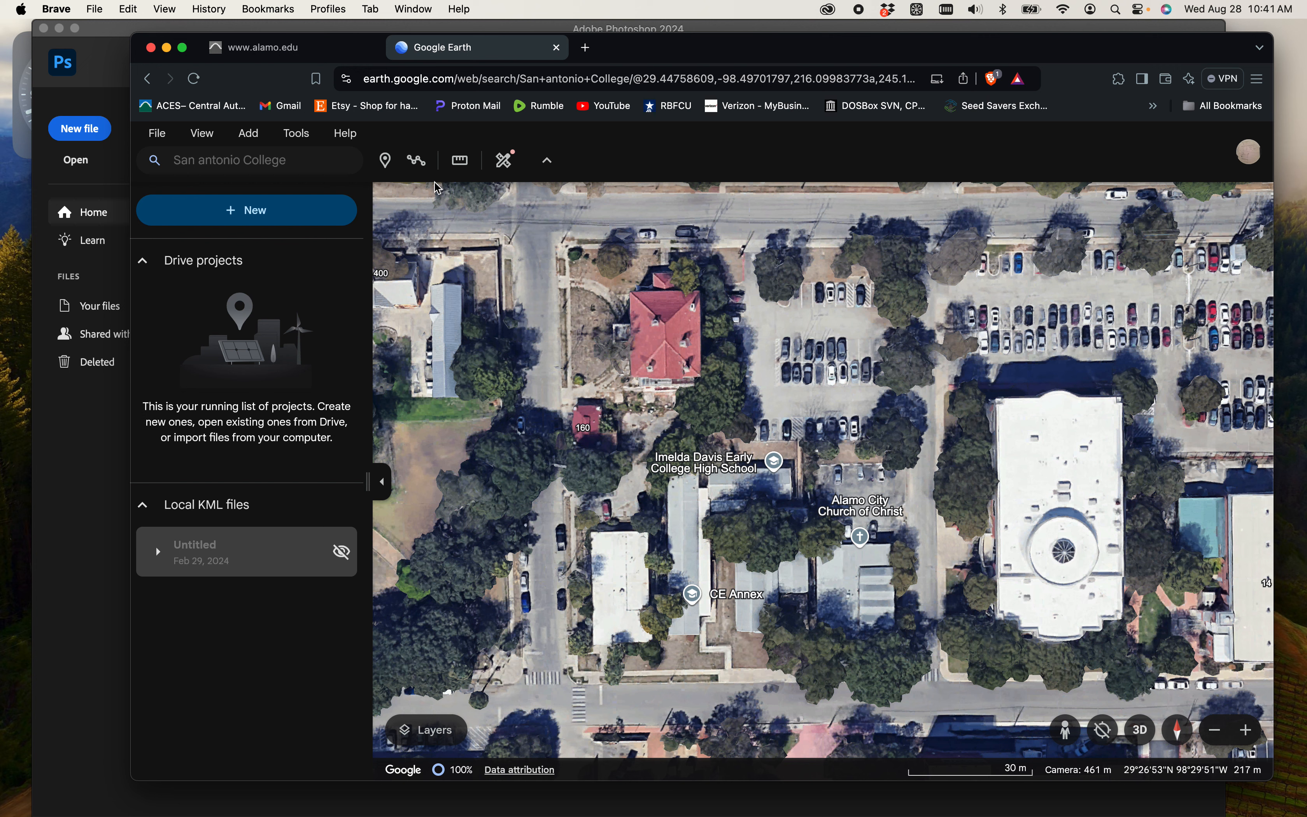
left_click(465, 172)
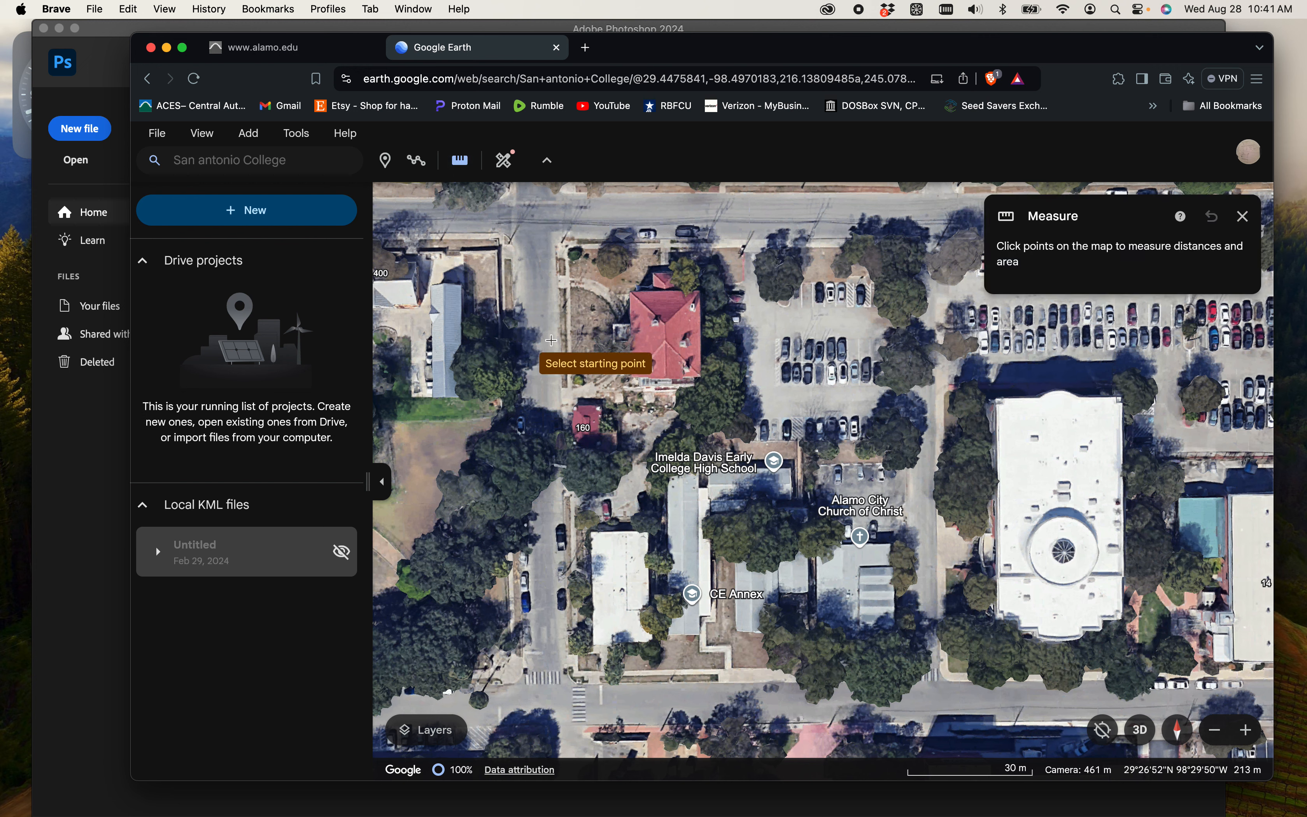
left_click(551, 336)
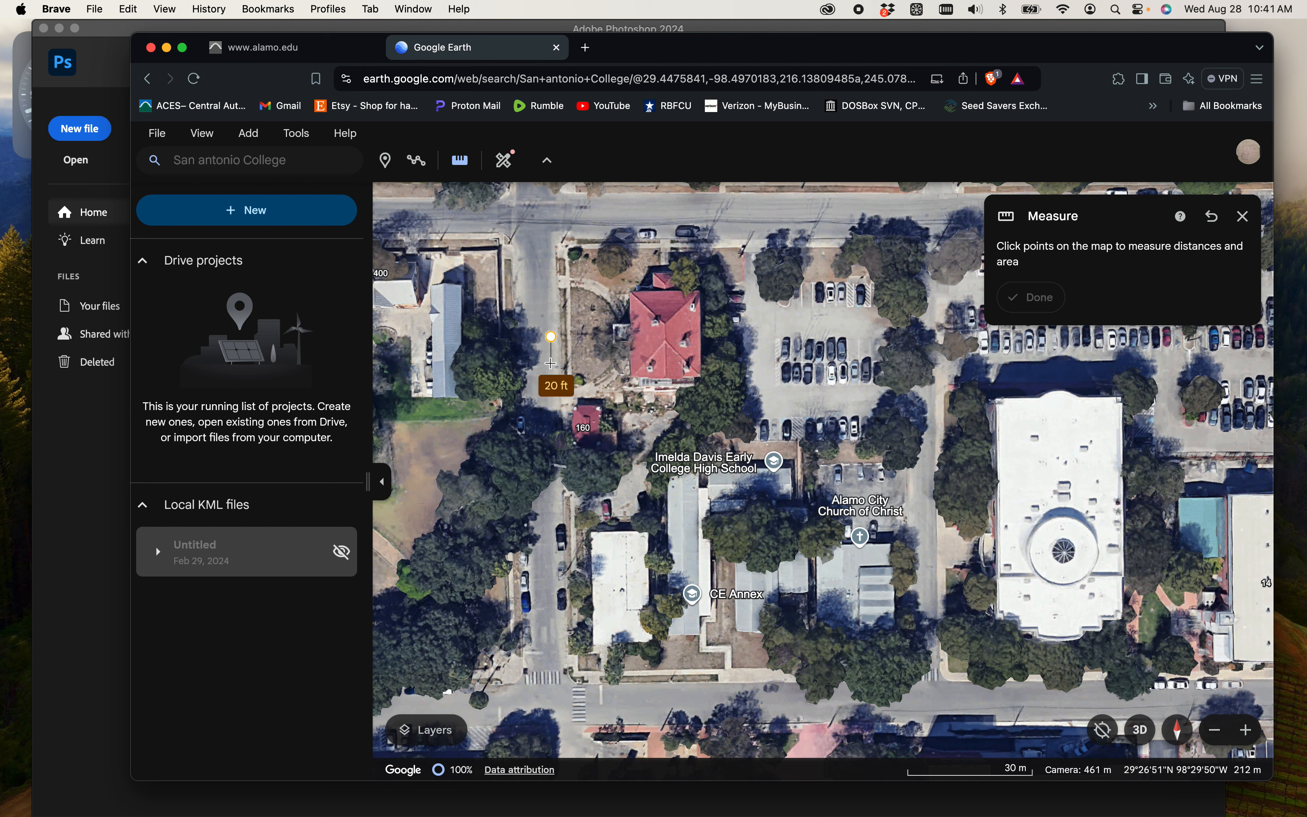
left_click(551, 362)
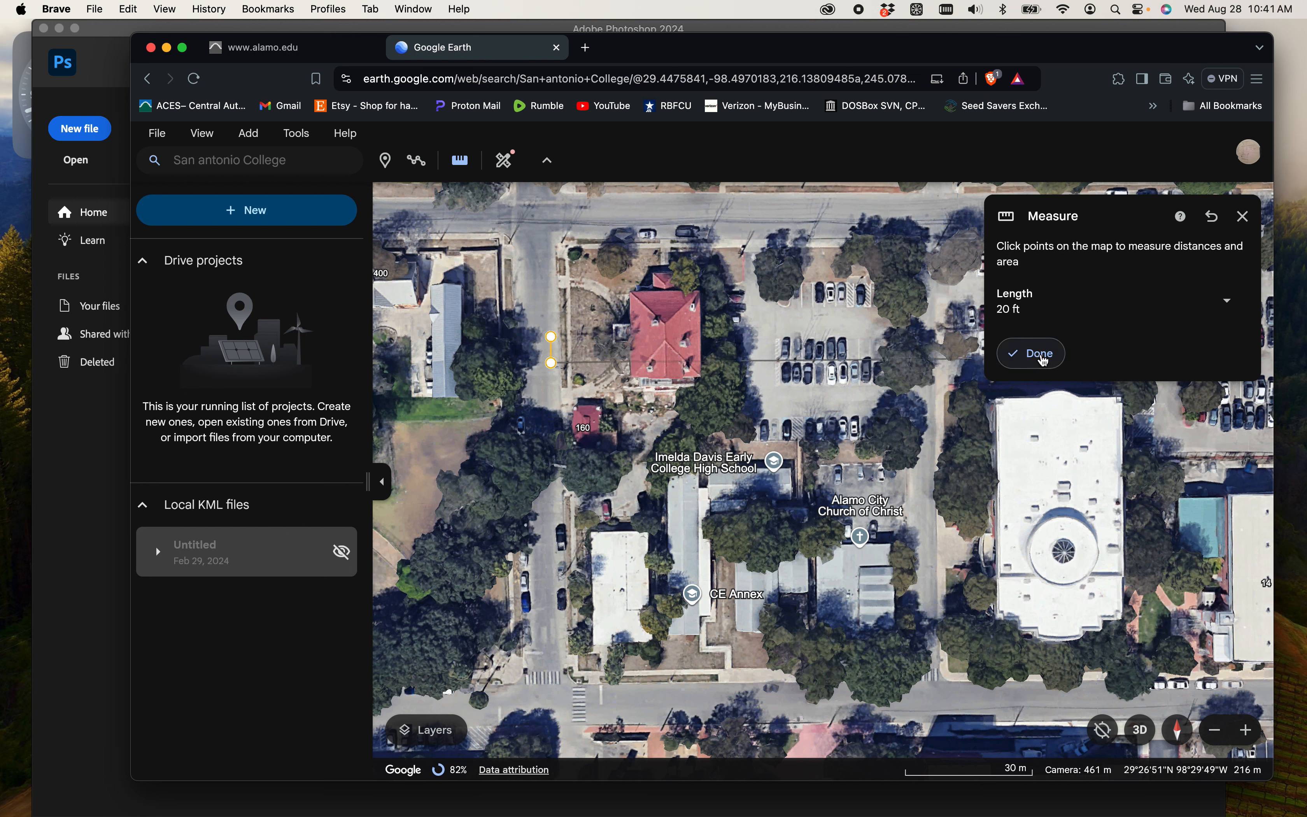
left_click(1045, 358)
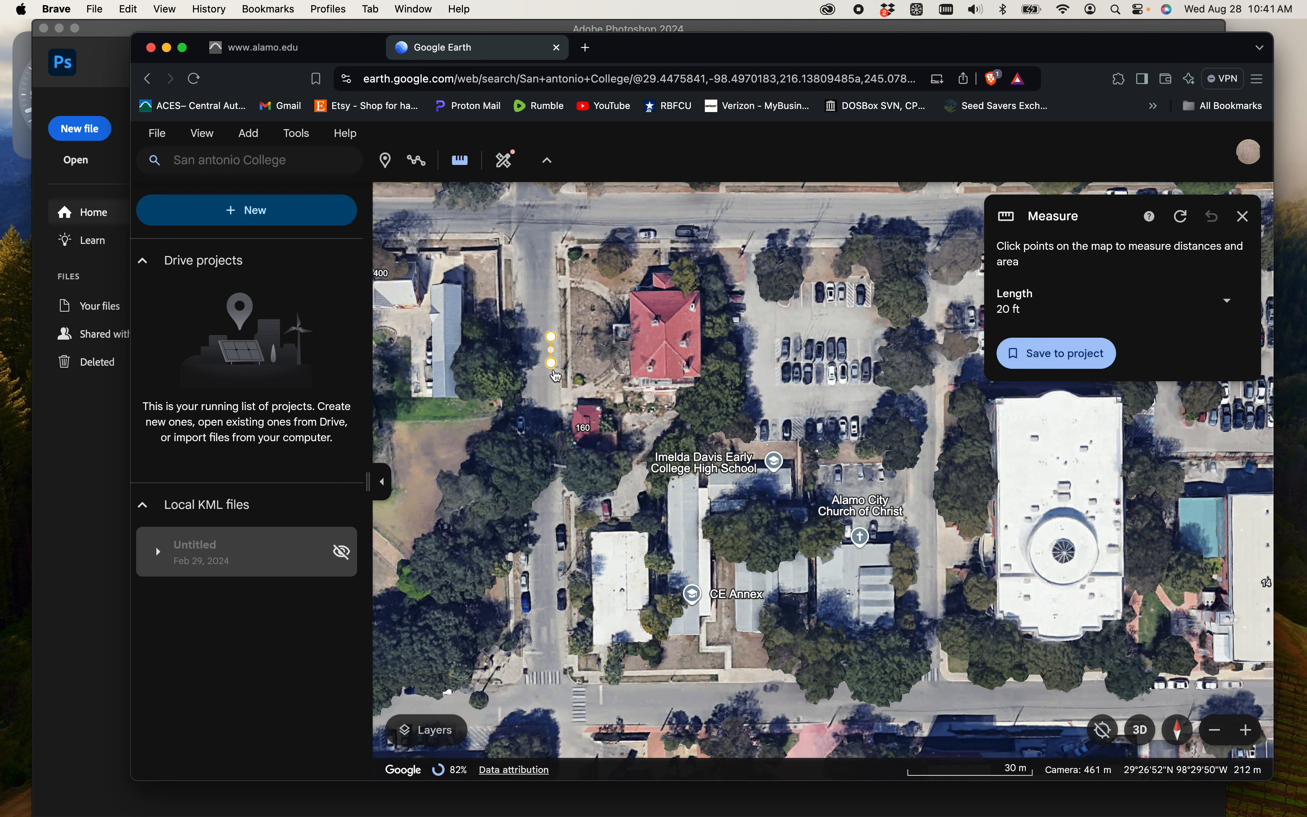
left_click(1244, 217)
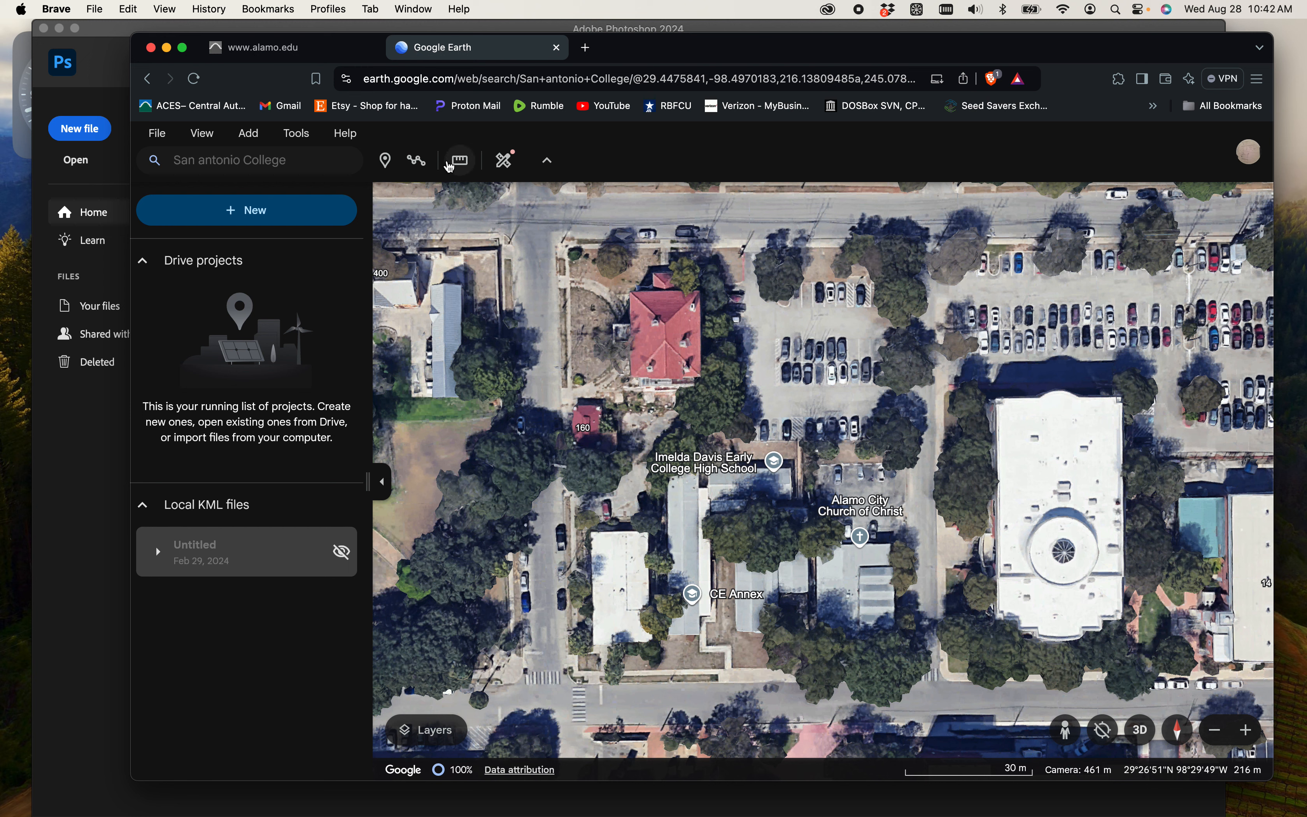
- Measure a 20 ft north-south reference line on the street west of the red-roofed building and capture a screenshot of the surrounding blocks
left_click(458, 169)
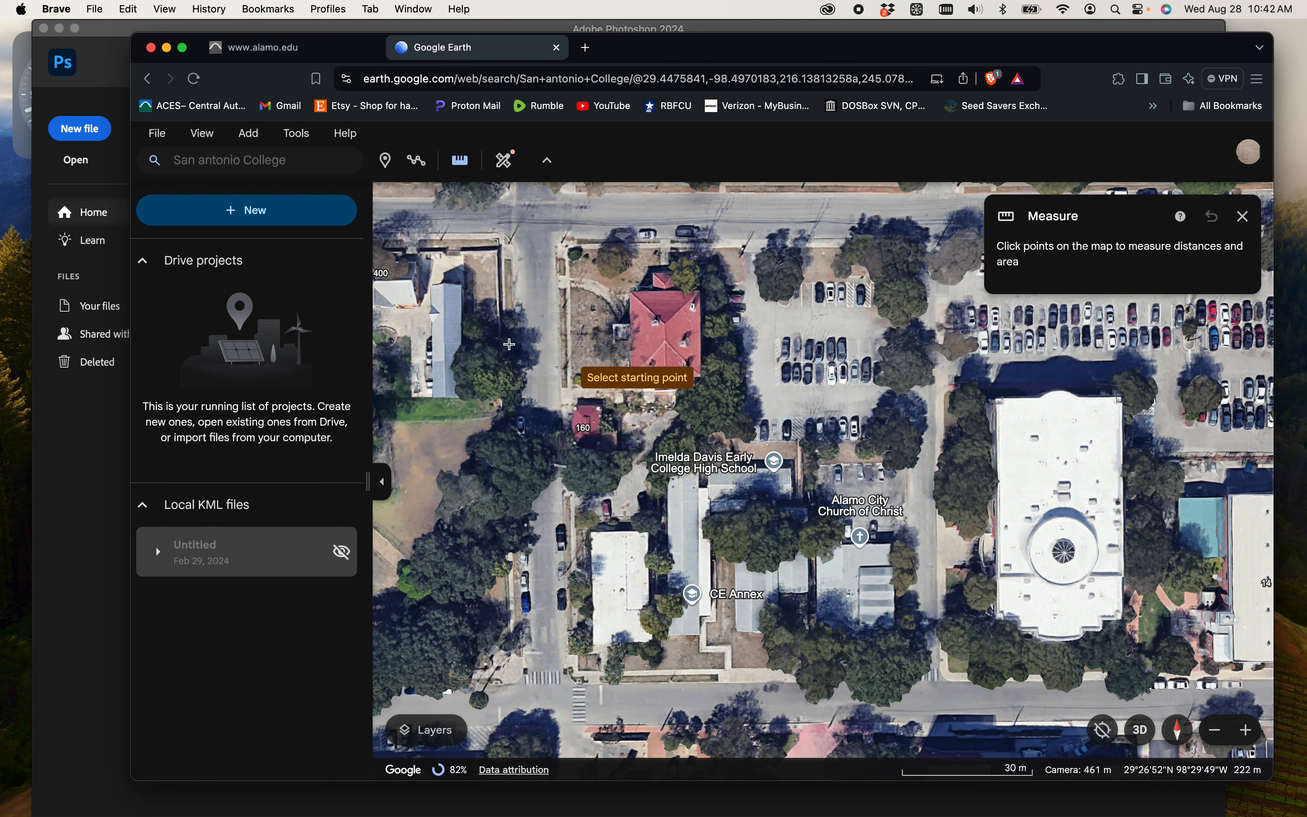
left_click(549, 323)
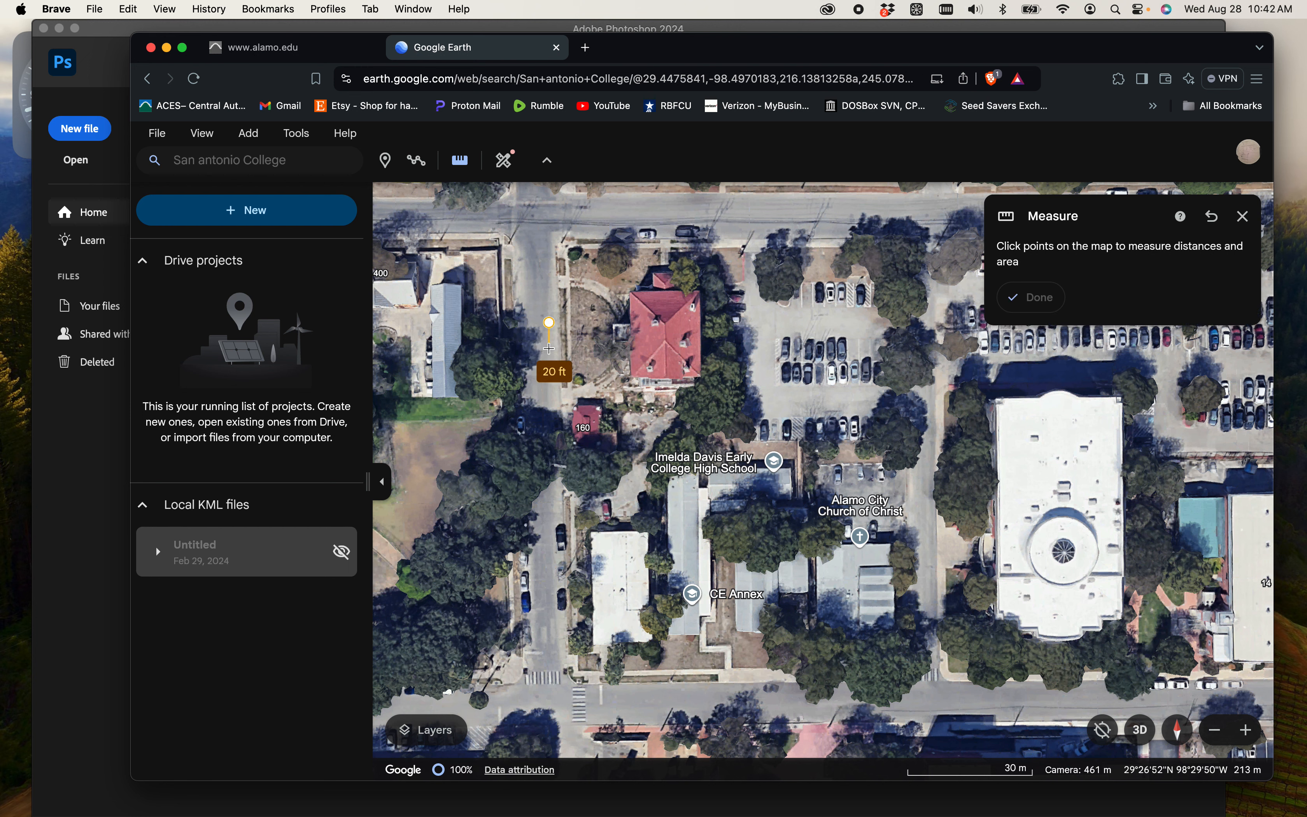
left_click(549, 348)
left_click(1029, 354)
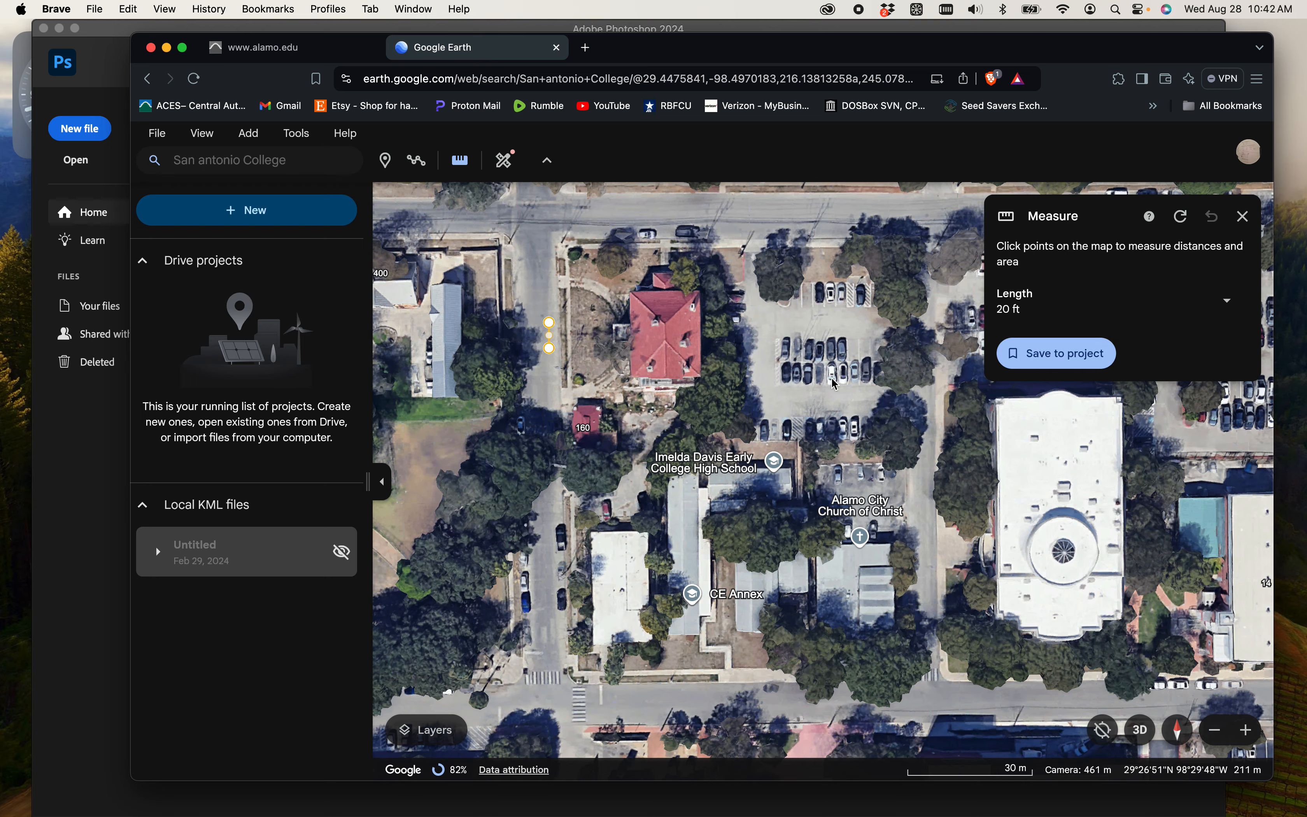
left_click_drag(832, 378, 838, 430)
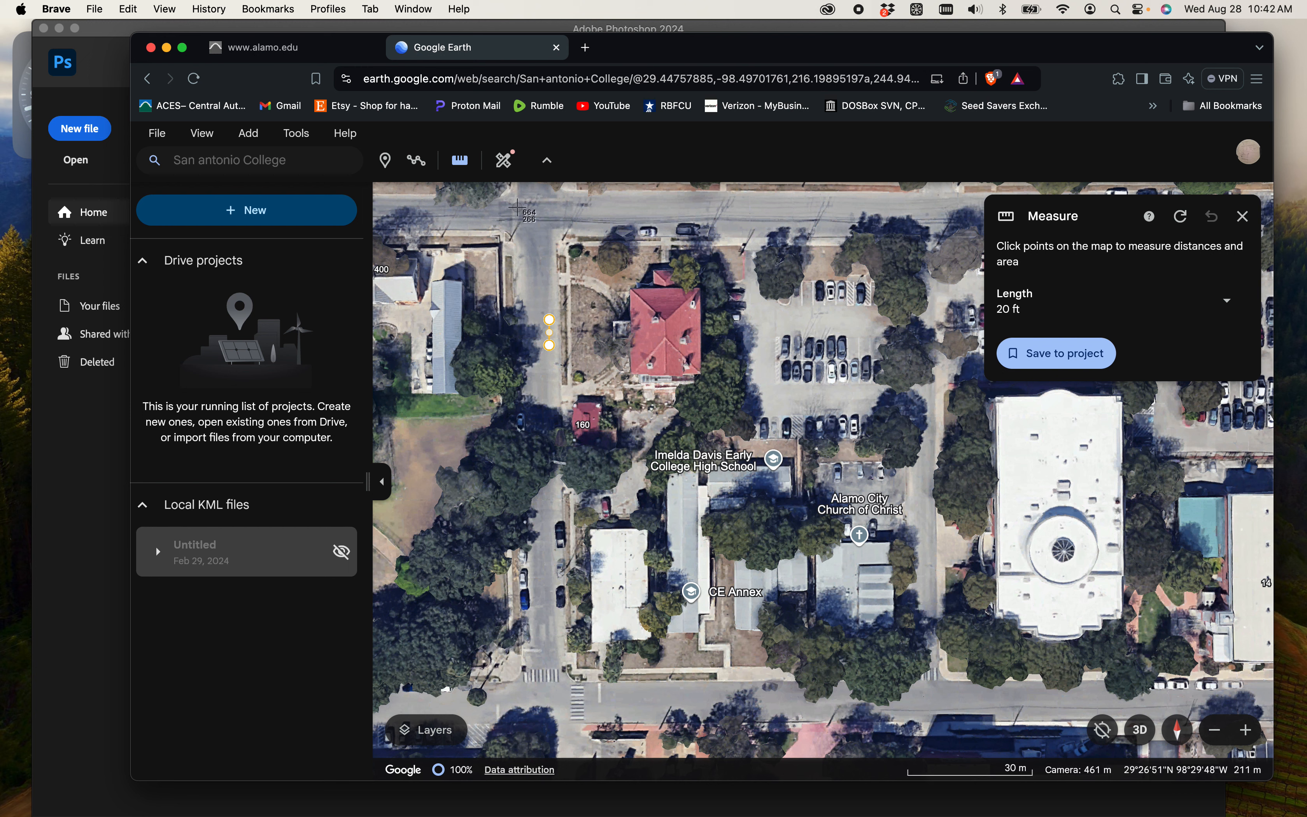
left_click_drag(515, 206, 950, 752)
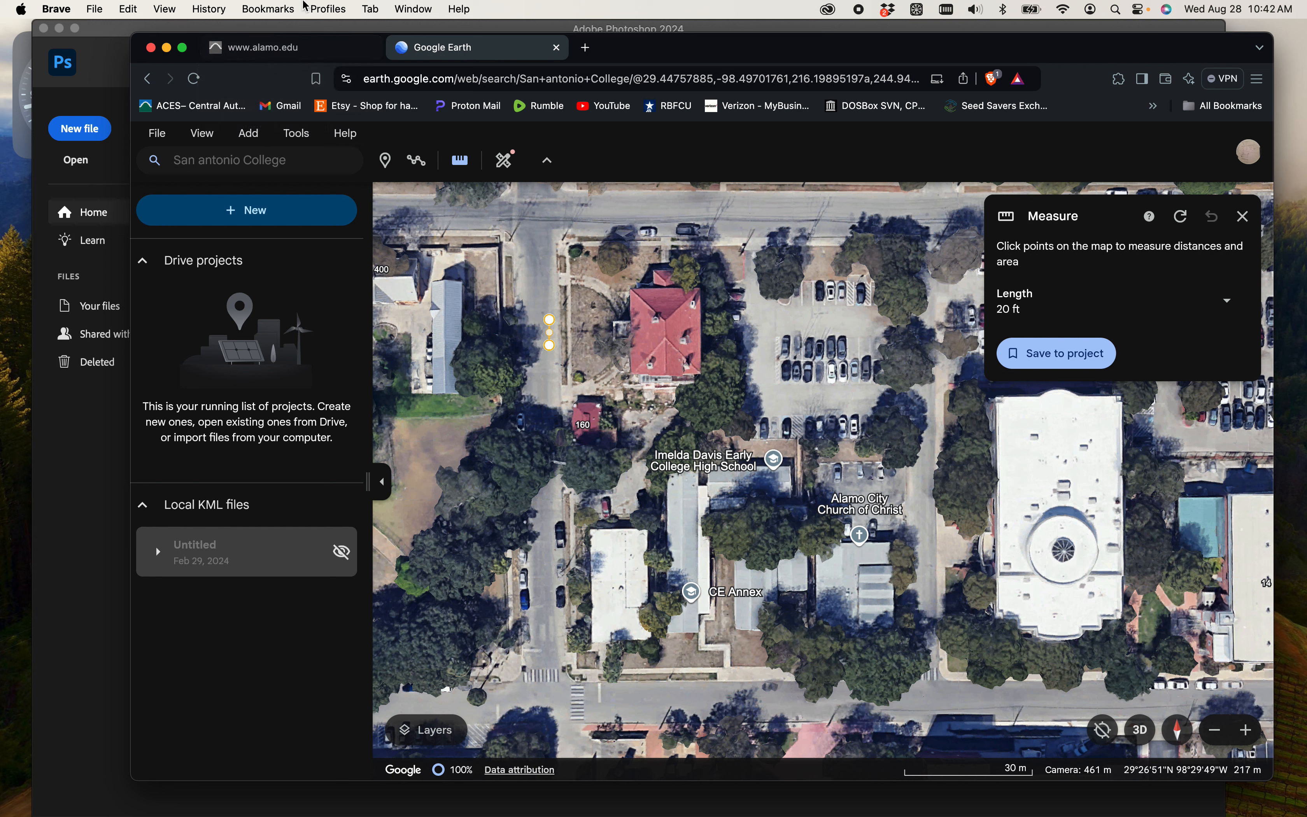
- Search for "San antonio hydrology map" in a new browser tab and open the CoSA Contours & Hydrology result
left_click(591, 58)
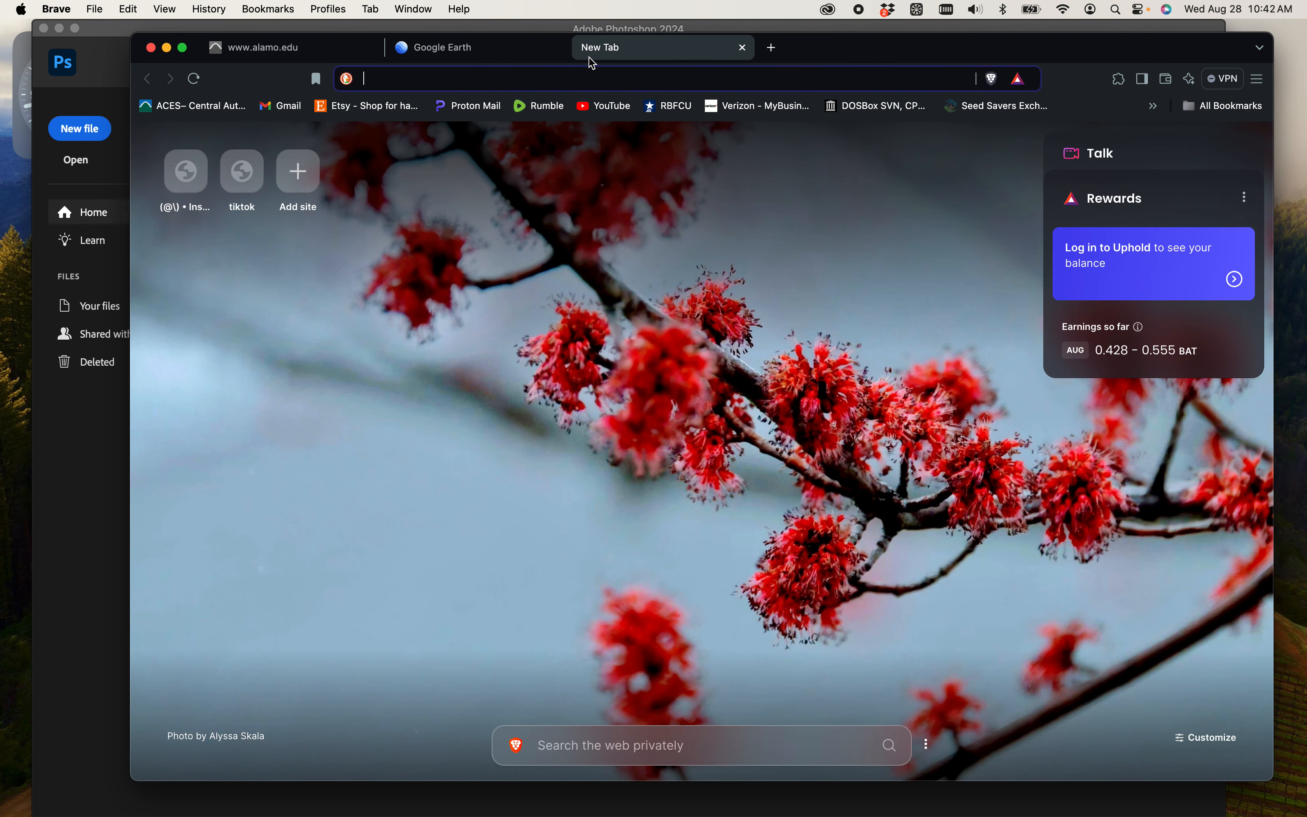
type("San an")
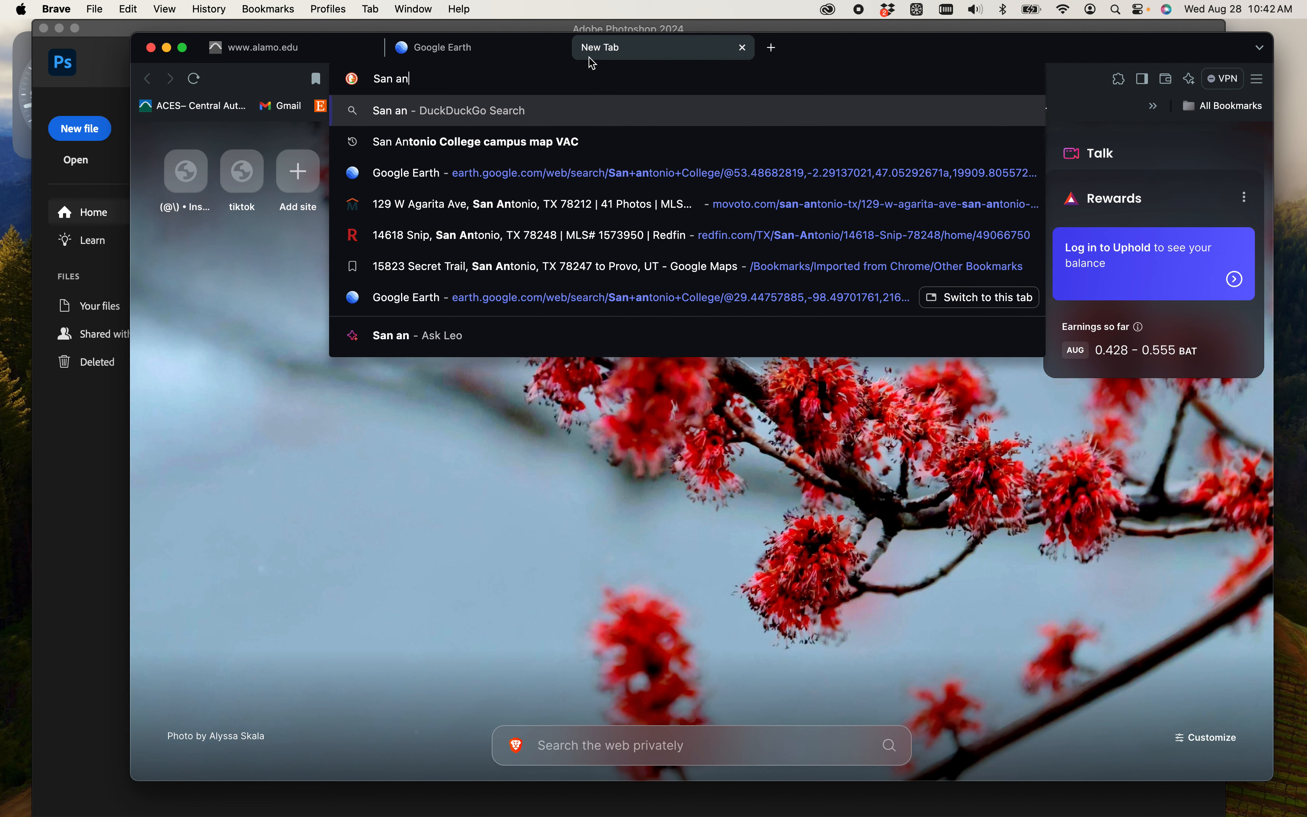
type("tonio hyd")
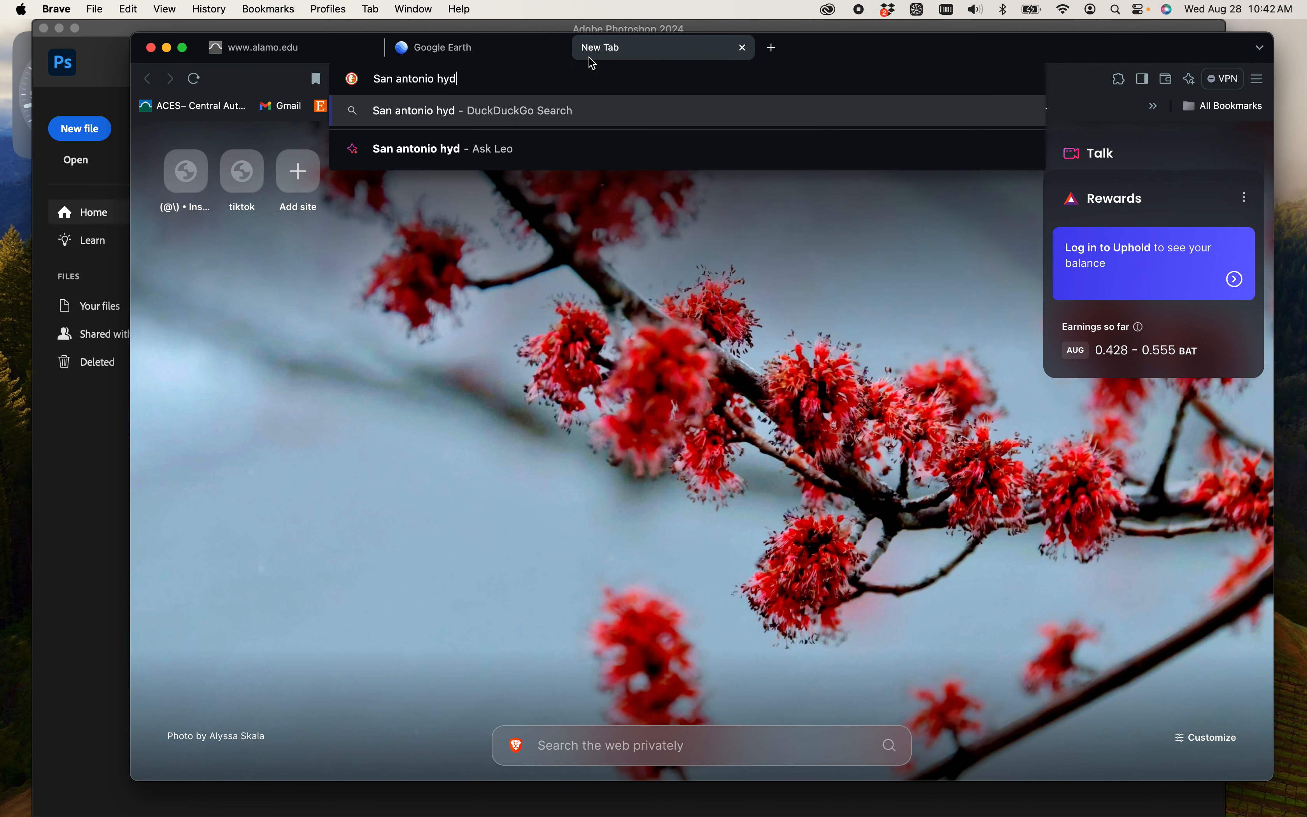
type("rology map")
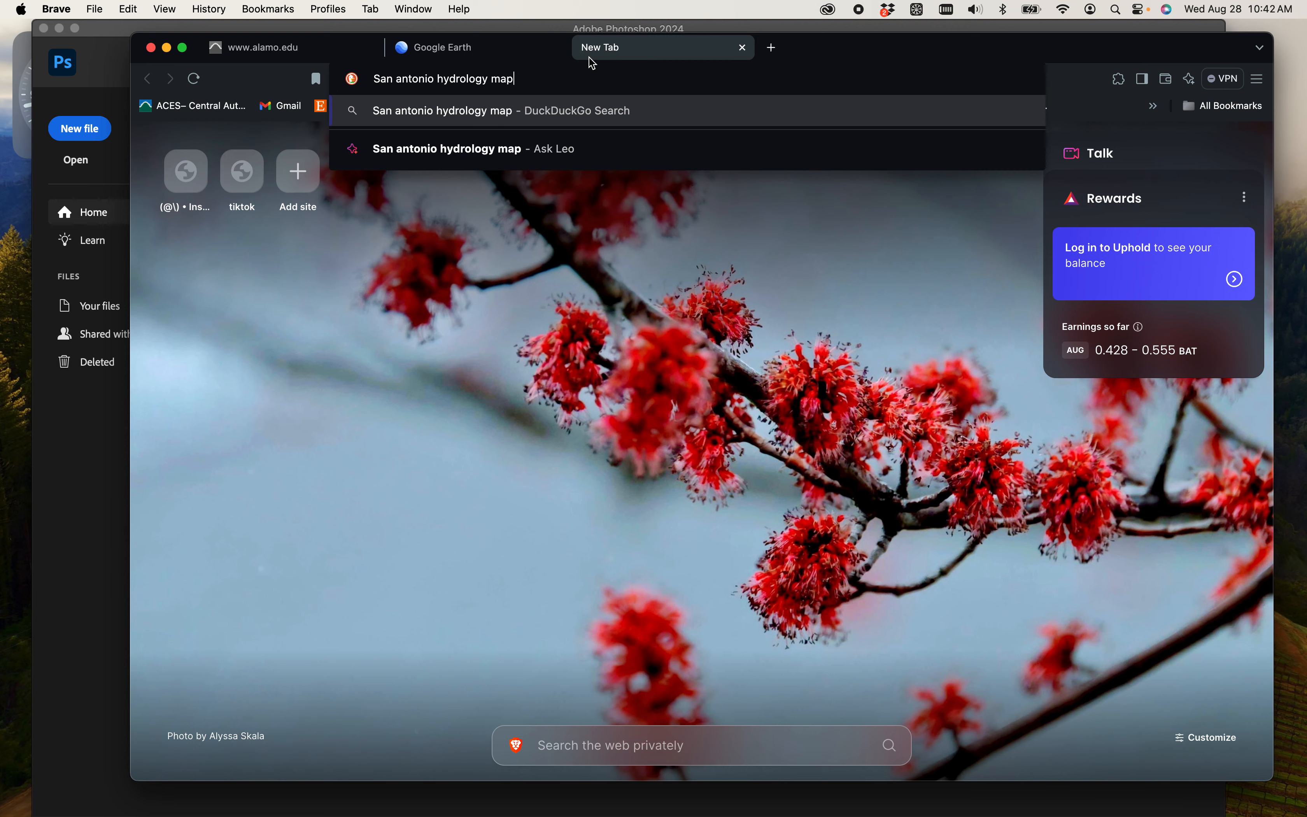
key("Return")
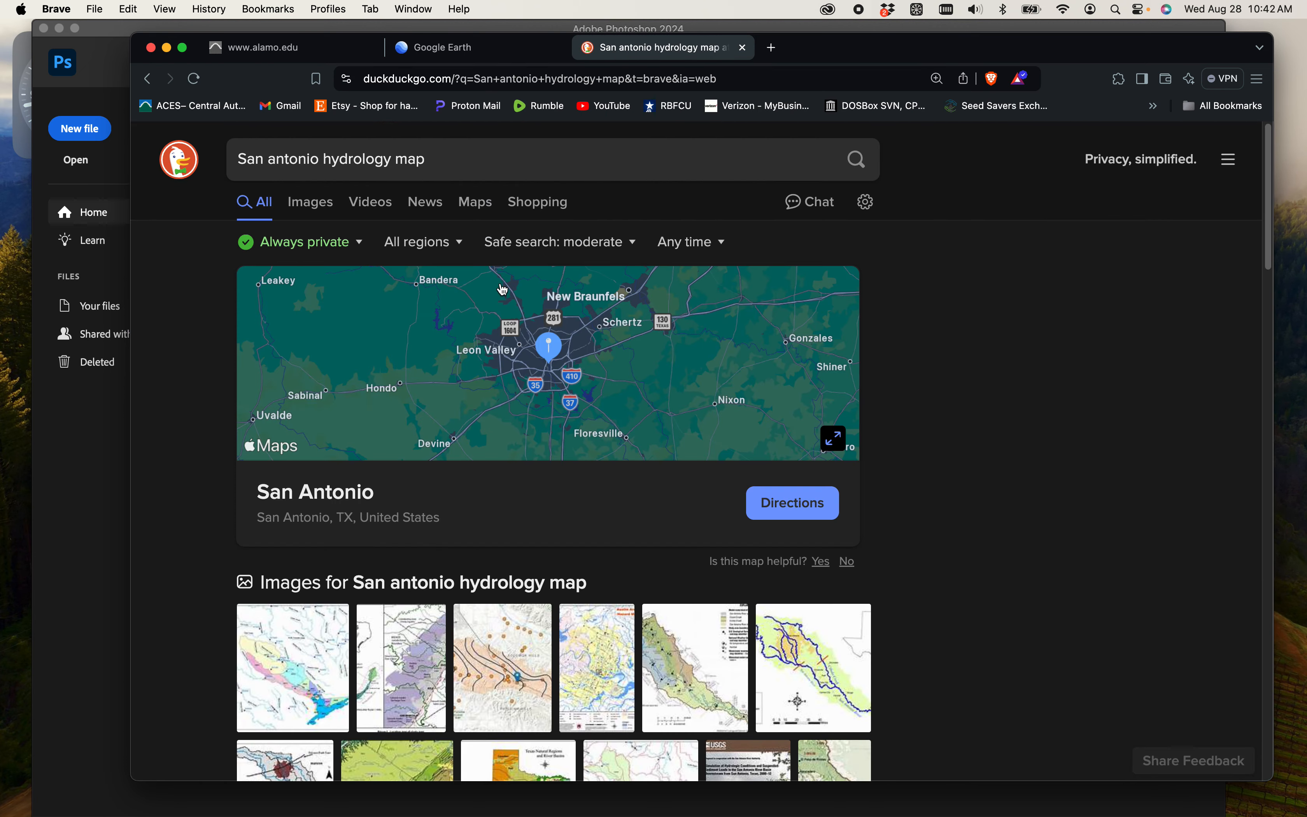
scroll(518, 280, "down", 9)
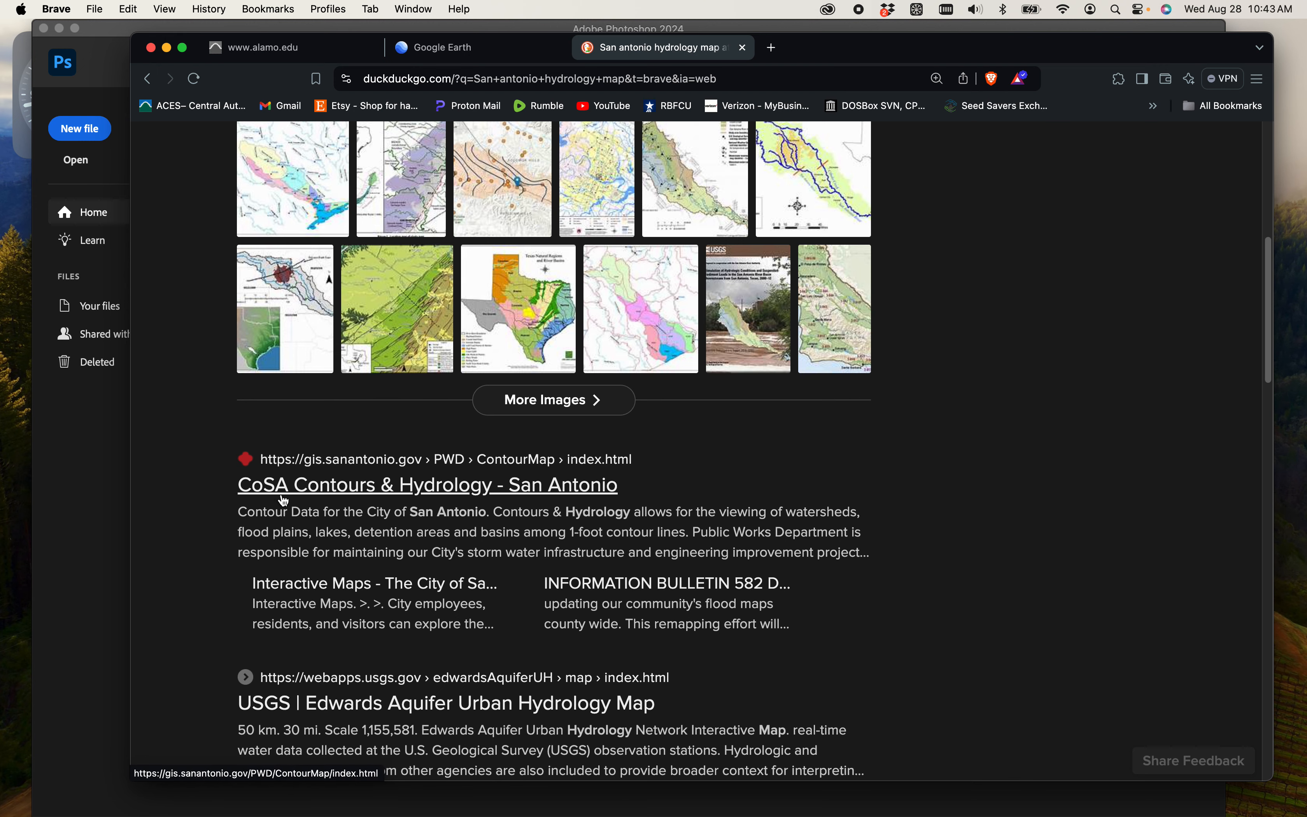
left_click(363, 499)
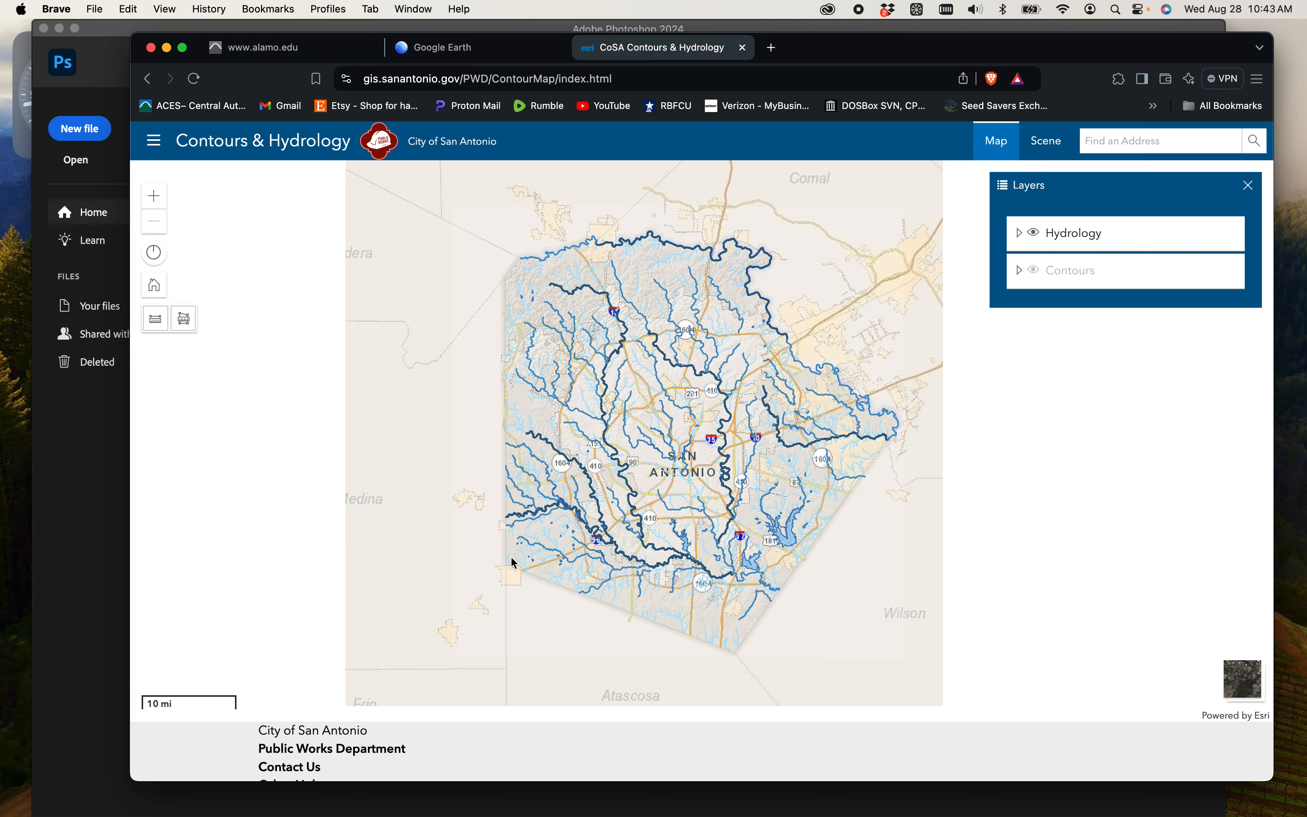
- Examine the contour lines on the campus block between Lewis St and Howard St, north of W Courtland Place
scroll(675, 455, "up", 4)
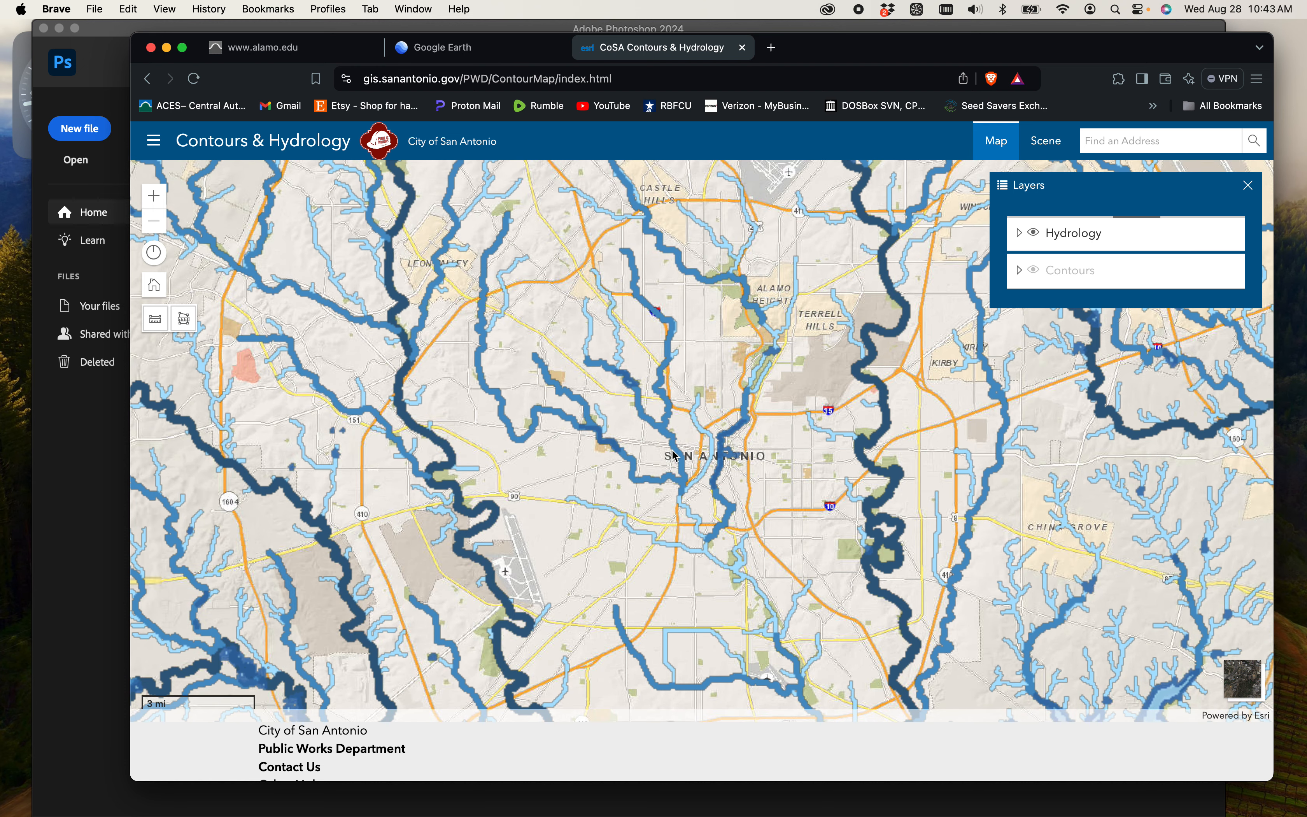
scroll(701, 457, "up", 2)
scroll(700, 457, "up", 3)
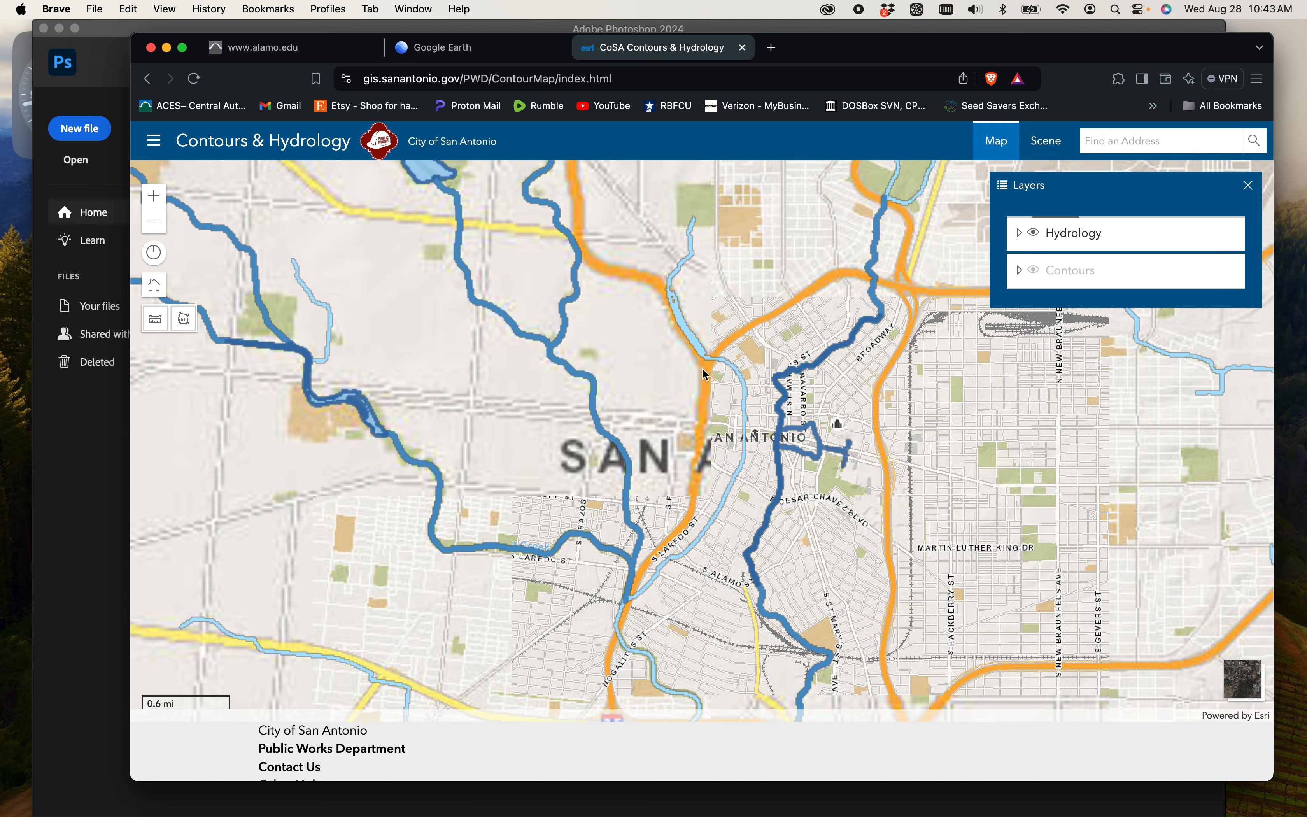
scroll(714, 415, "up", 2)
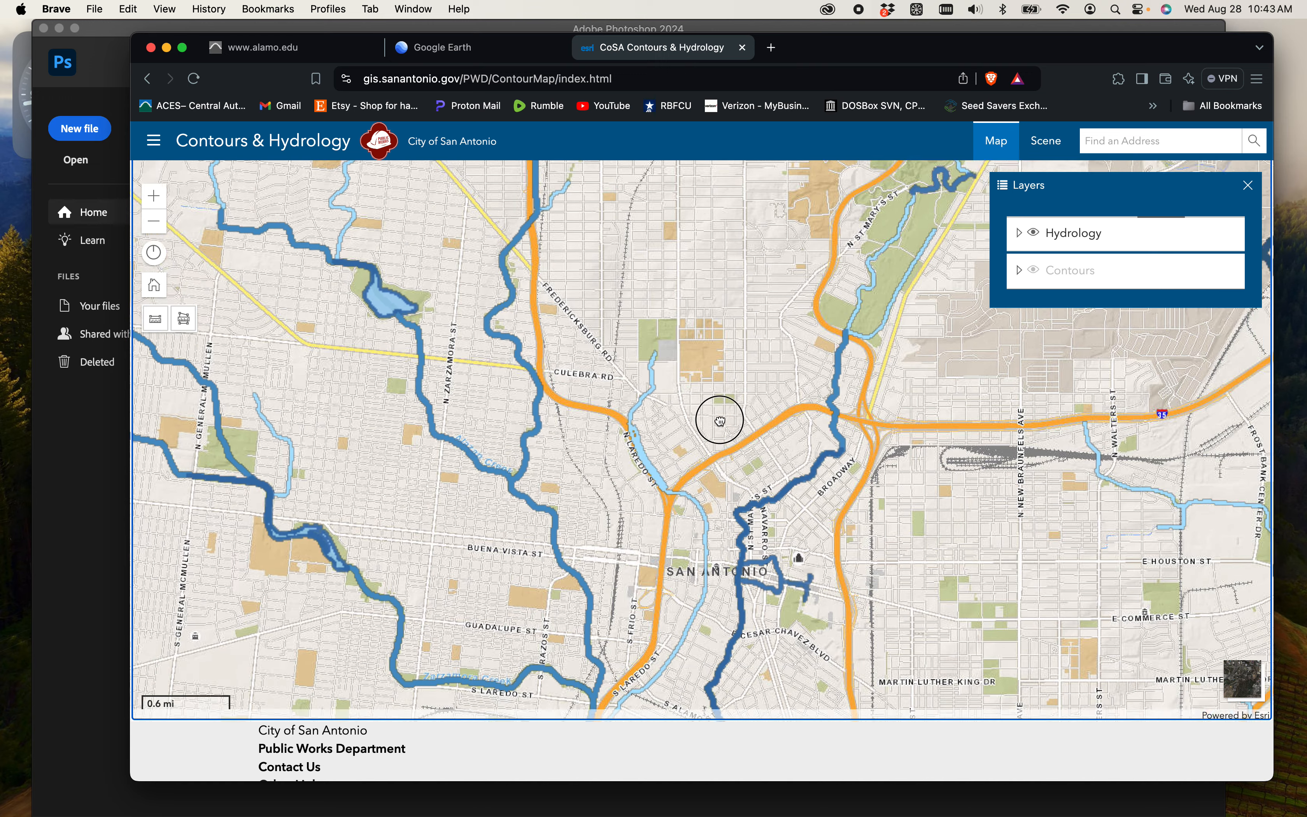
scroll(713, 377, "up", 4)
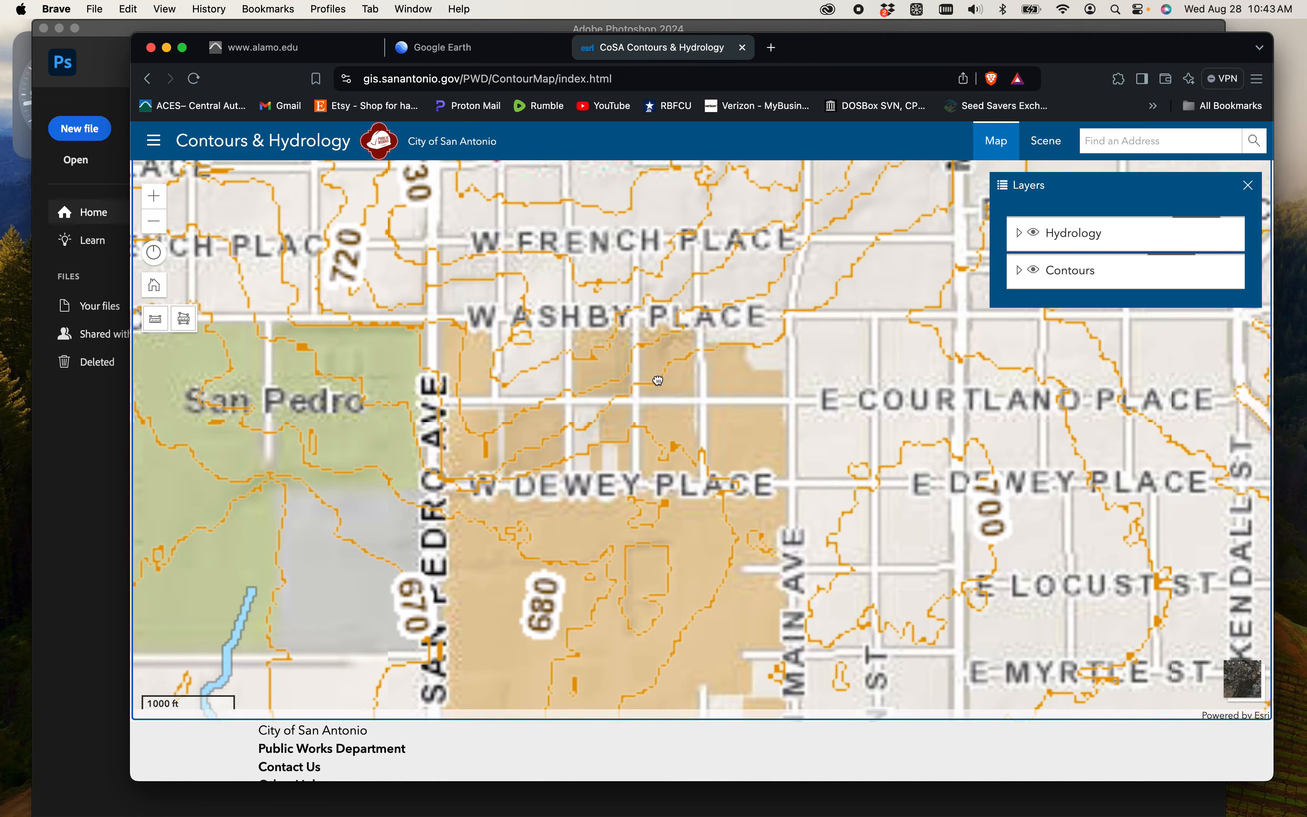
scroll(653, 430, "up", 2)
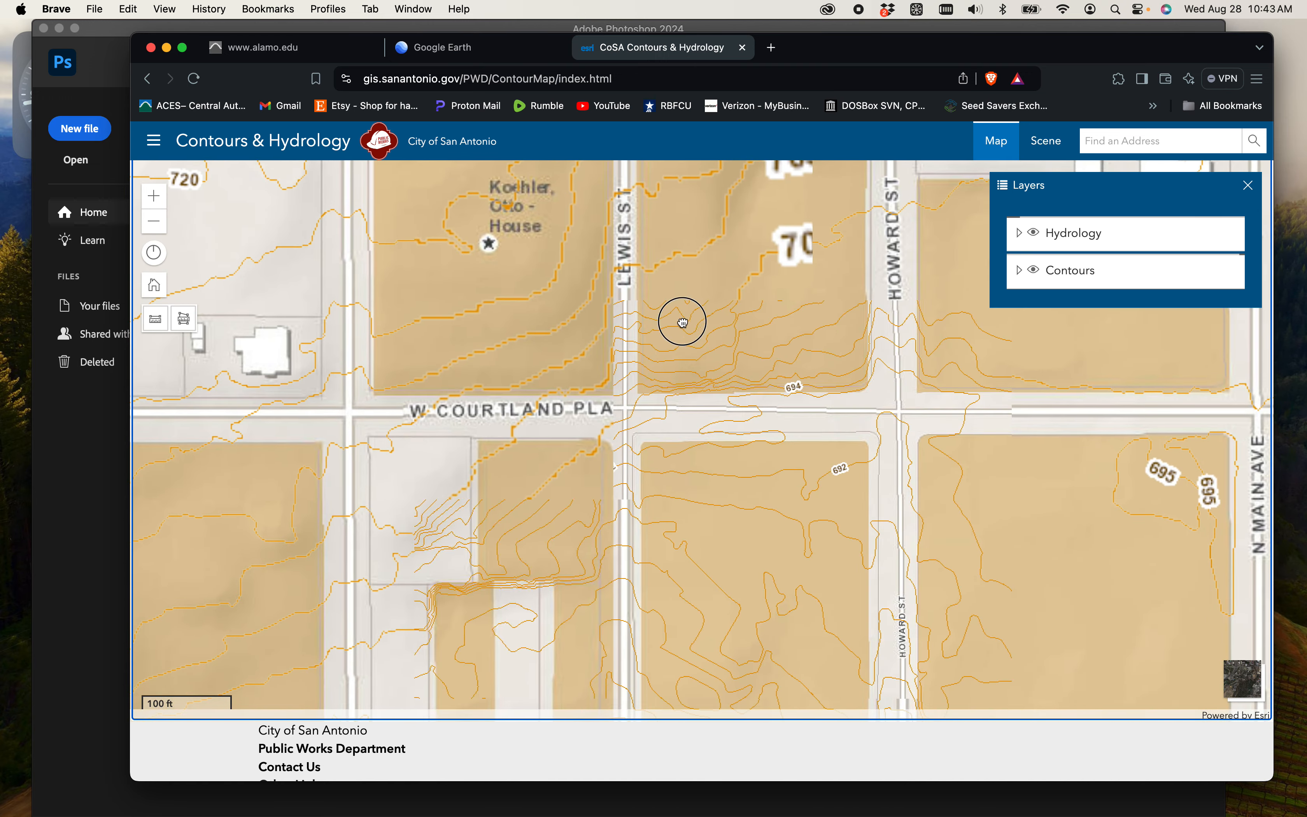
scroll(578, 378, "up", 2)
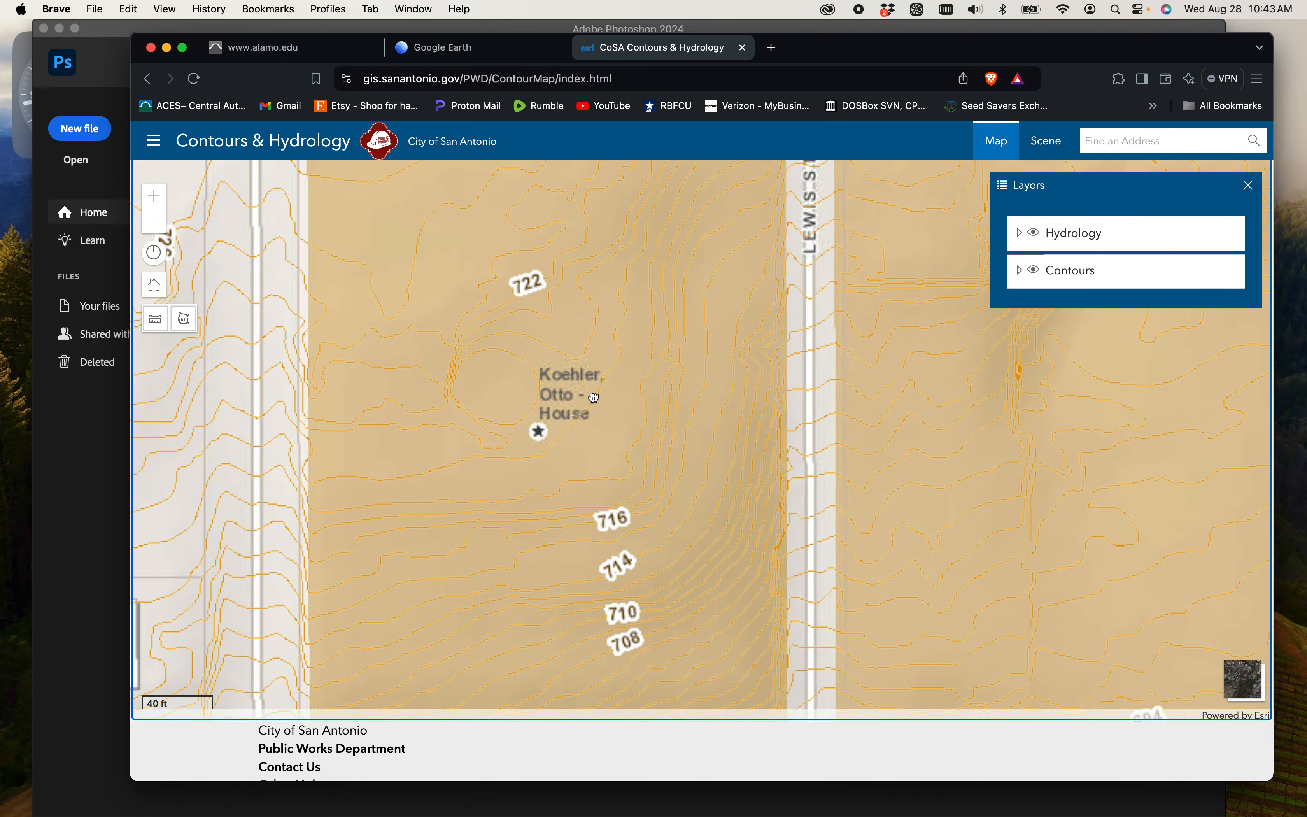
scroll(832, 400, "down", 2)
left_click_drag(820, 400, 670, 400)
scroll(805, 384, "up", 2)
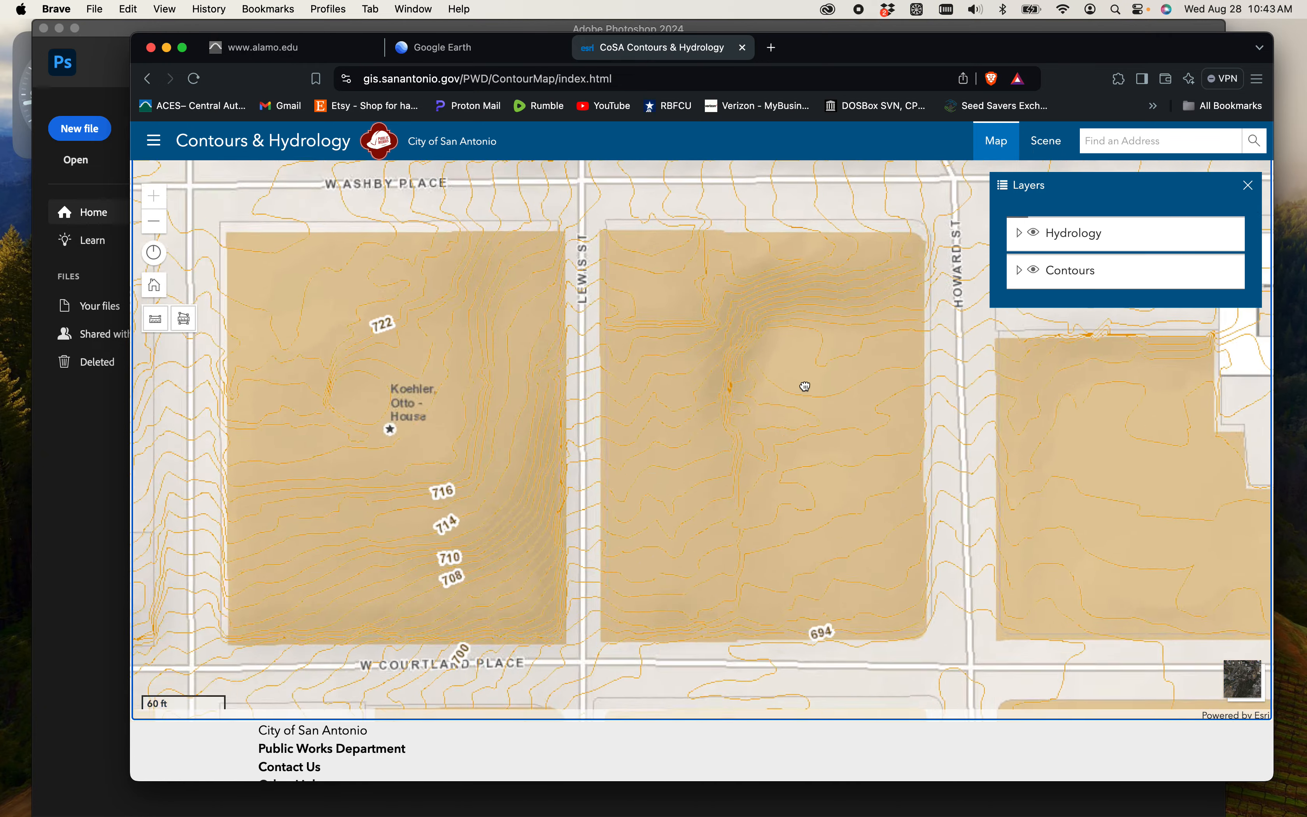
left_click_drag(799, 383, 750, 372)
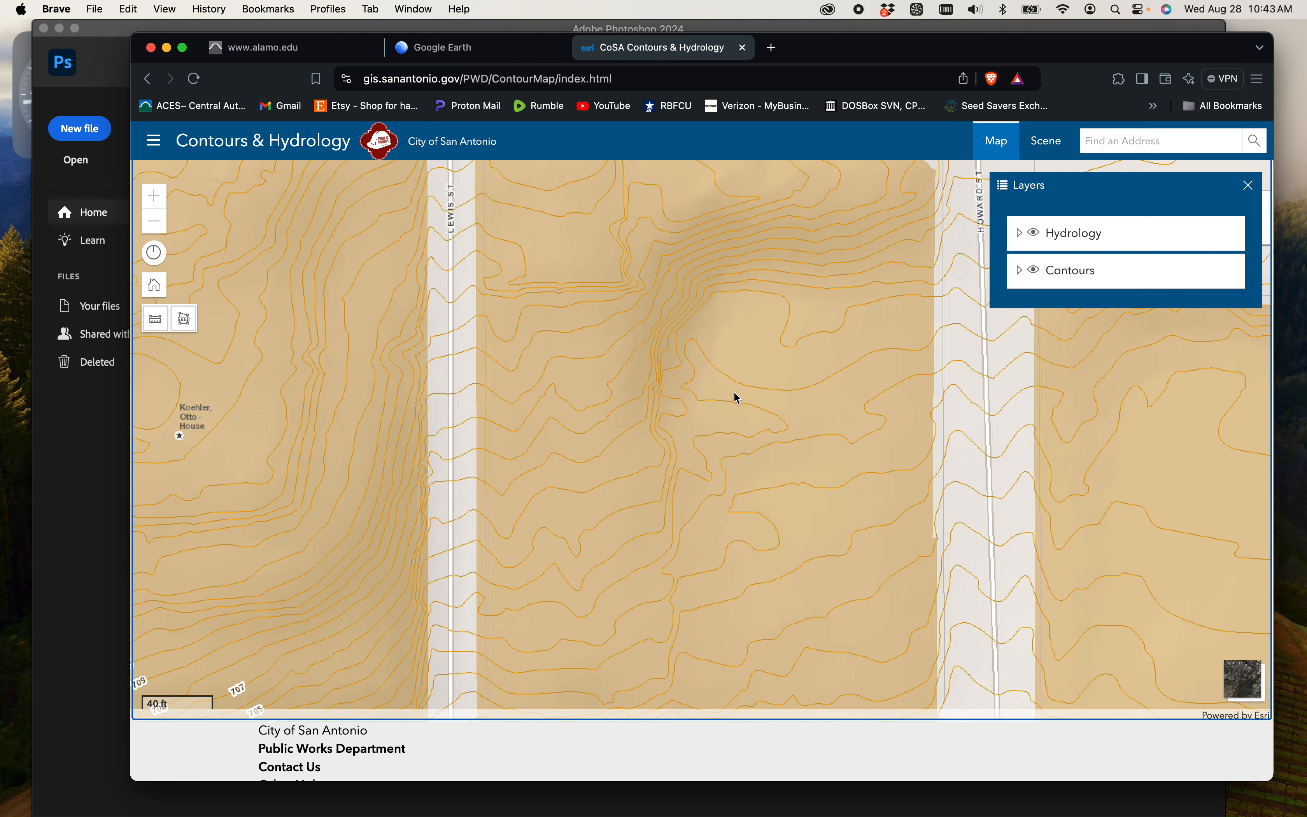
- Capture a screenshot of the contour map block bounded by Lewis St, Howard St, W Ashby Place and W Courtland Place
key("F1")
scroll(773, 582, "down", 5)
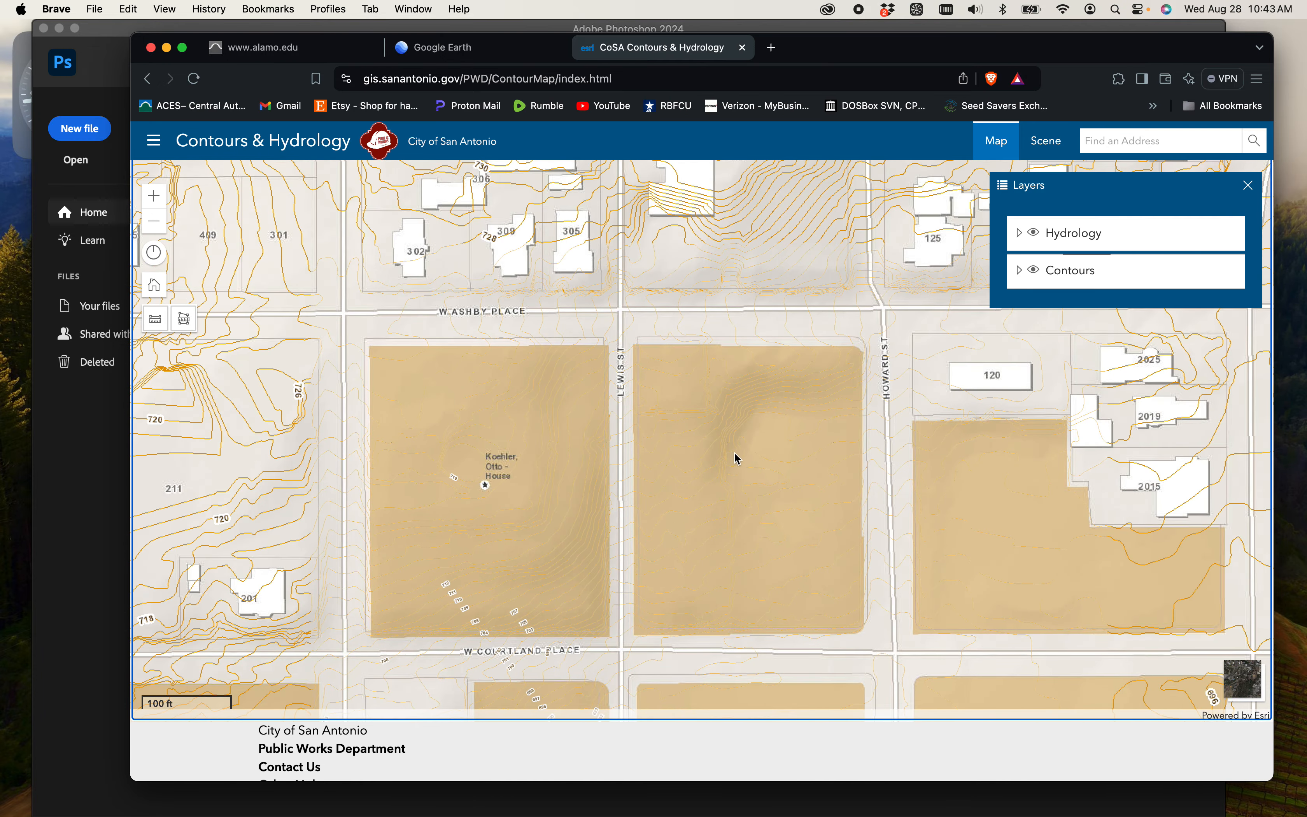
scroll(700, 440, "up", 4)
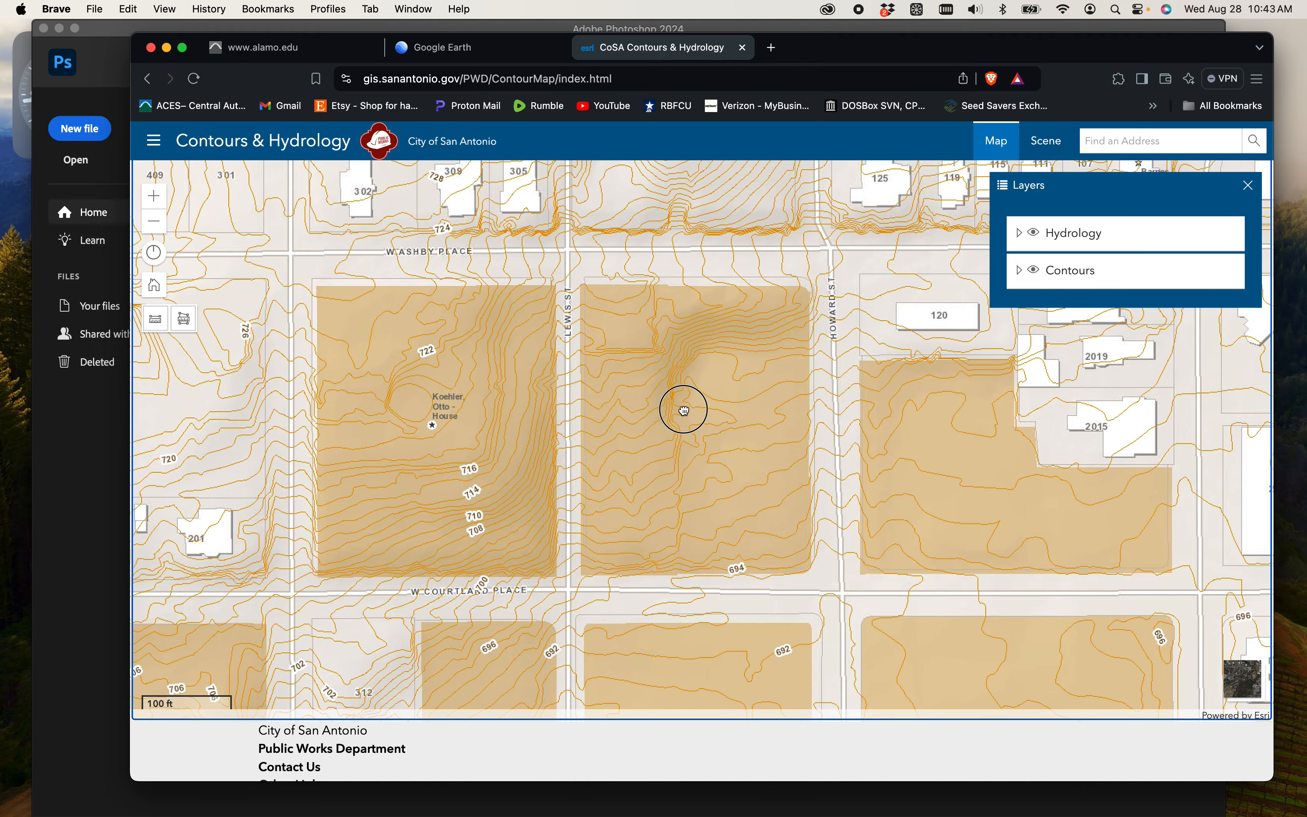
scroll(685, 412, "down", 4)
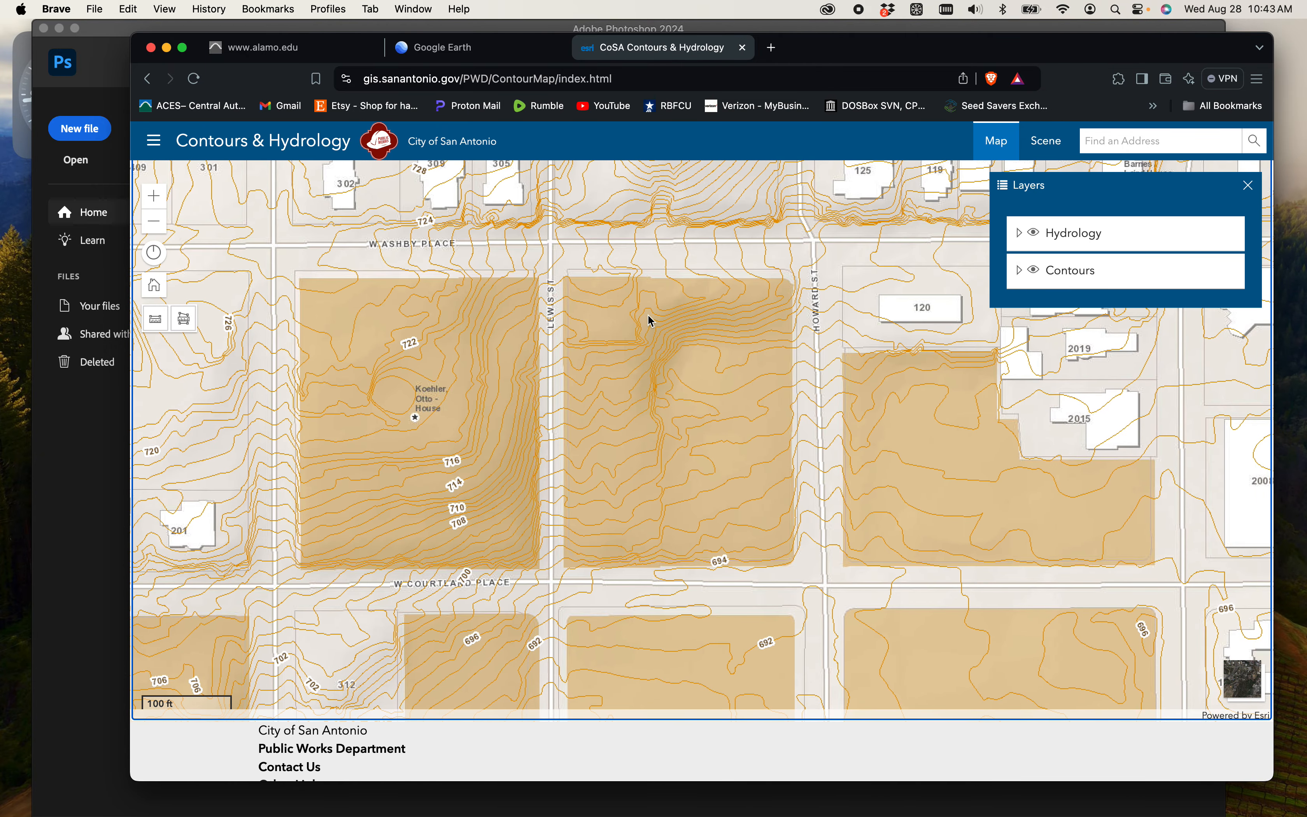
left_click_drag(543, 245, 839, 618)
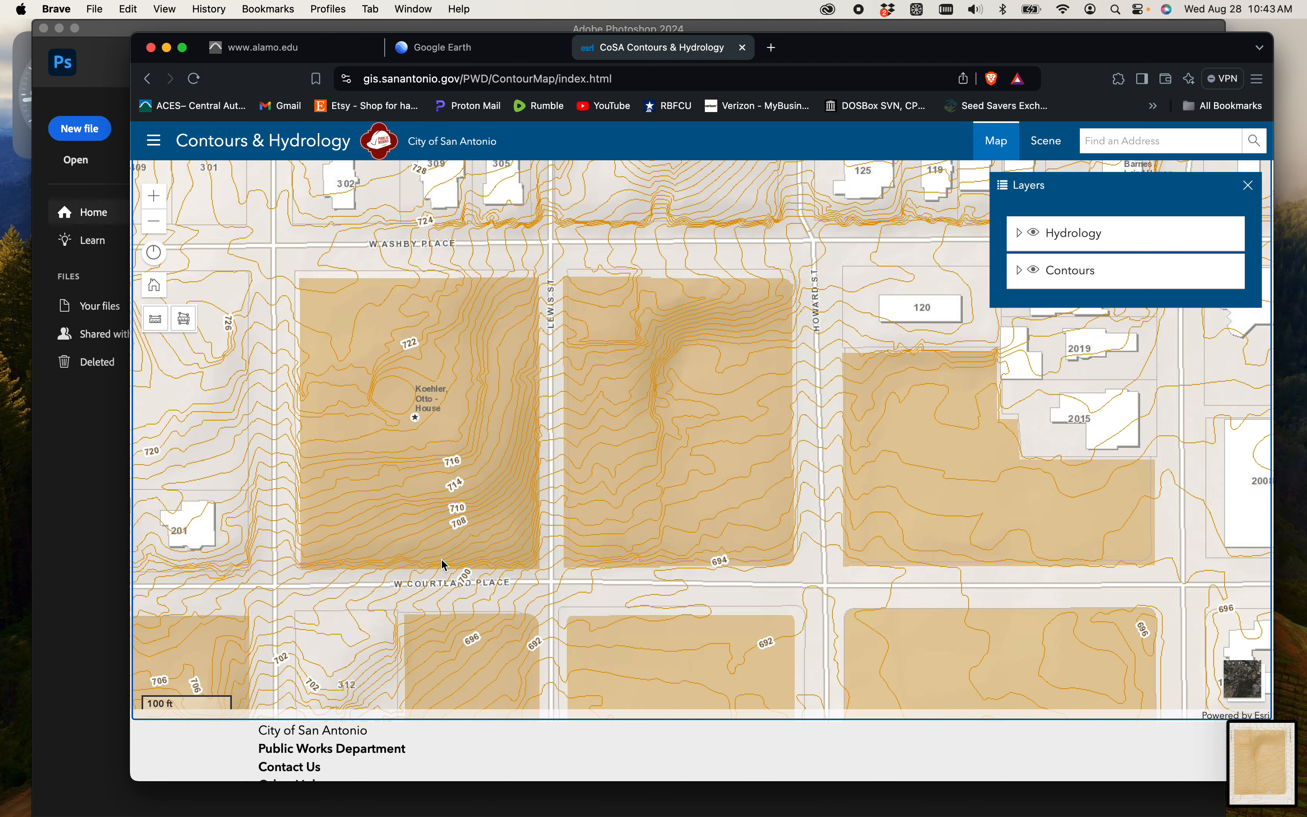
- Check the contours around the Koehler house block and return to the Google Earth site view
scroll(377, 380, "up", 2)
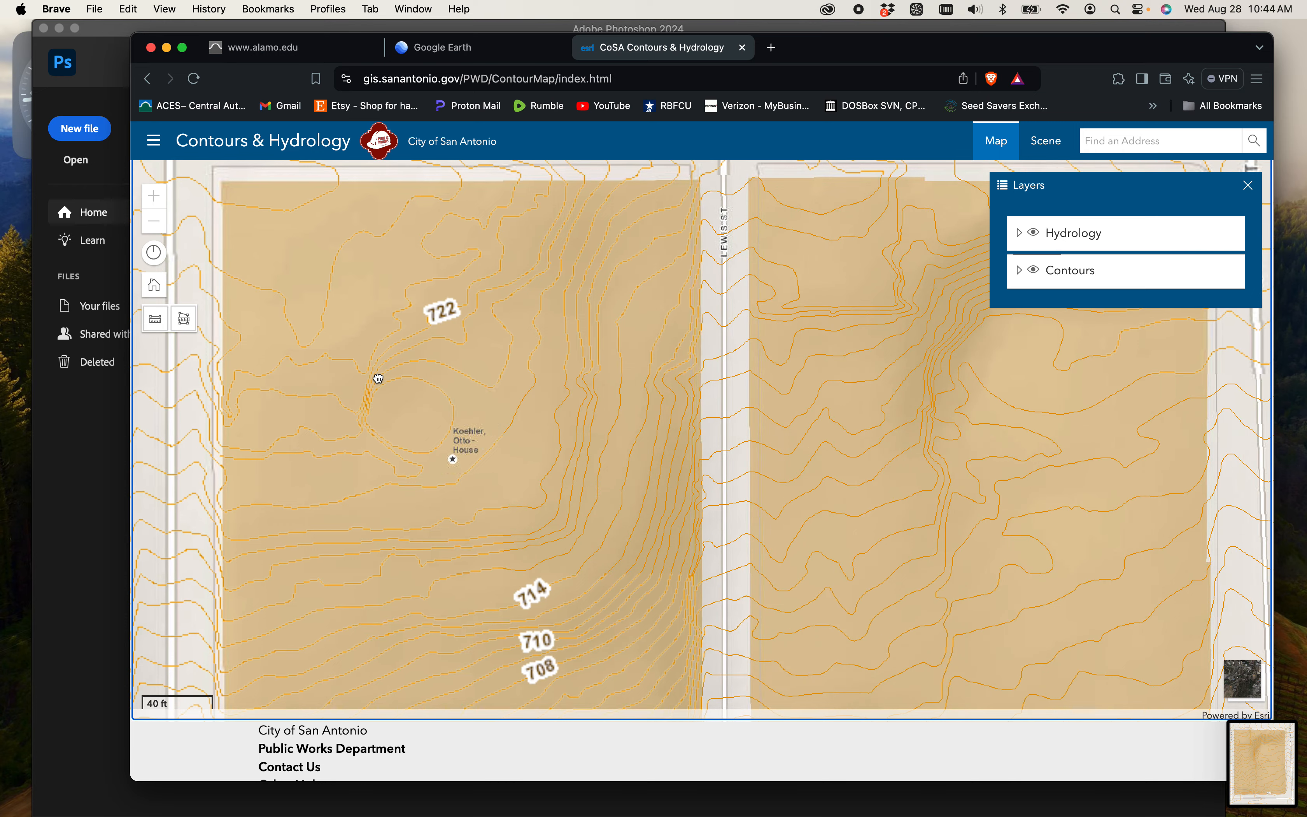
scroll(378, 381, "down", 2)
left_click_drag(462, 373, 412, 405)
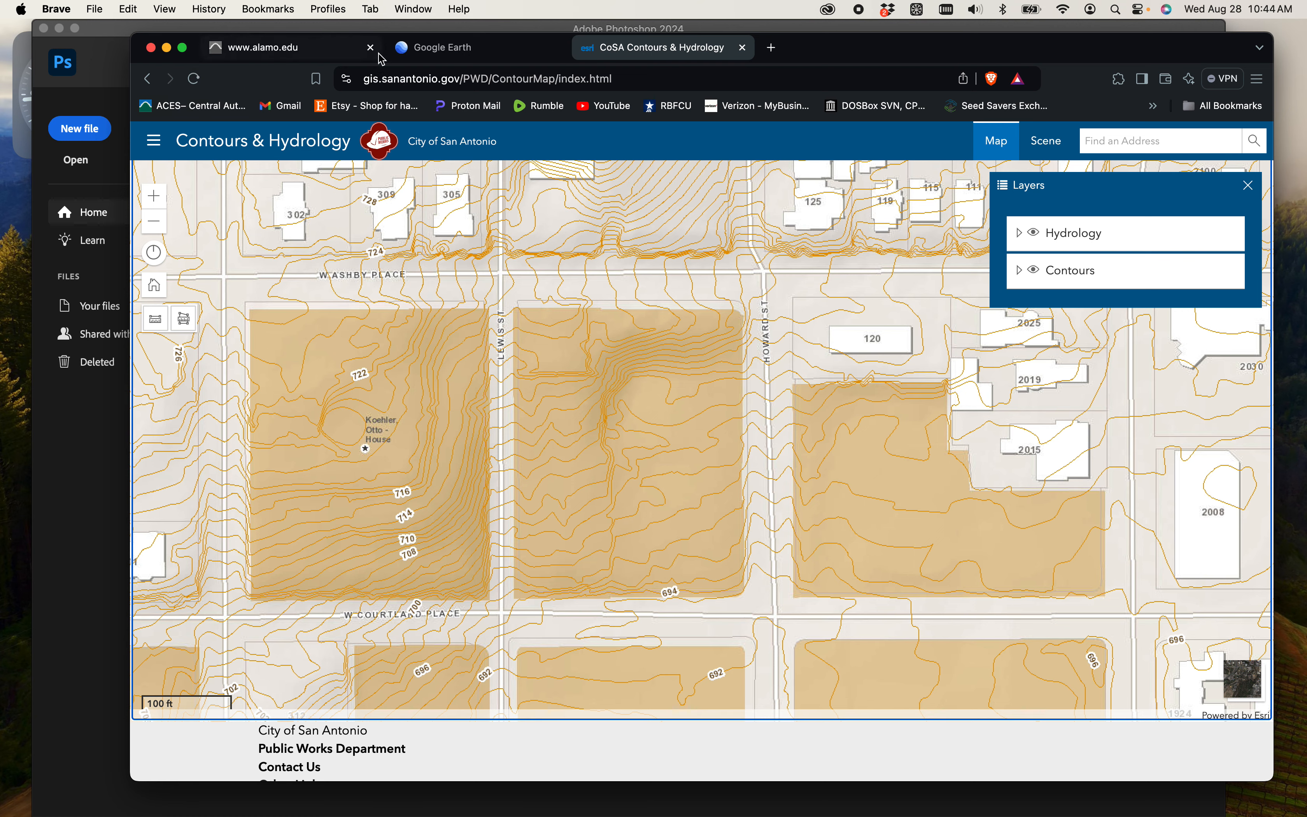
left_click(392, 54)
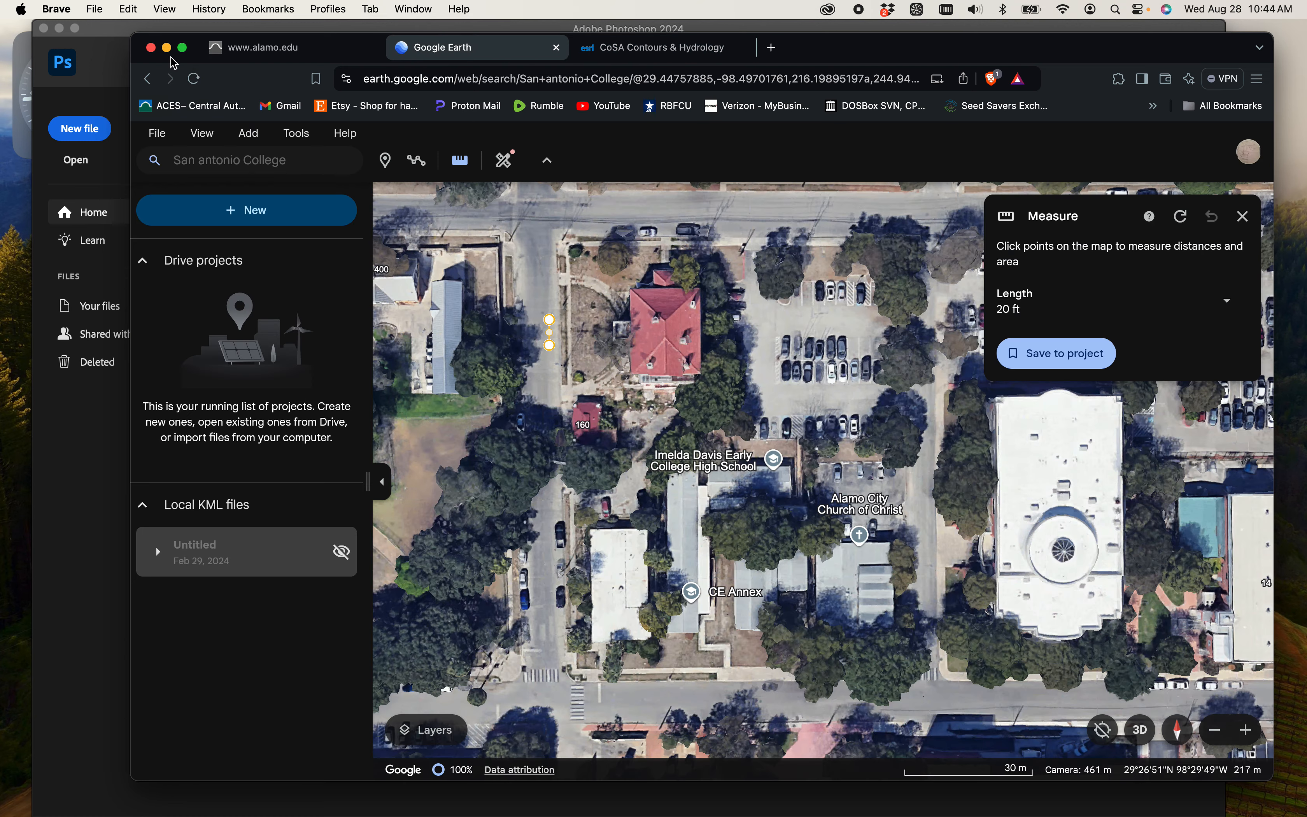
- Switch to Photoshop and create a new portrait document 11 inches wide and 17 inches high at 300 pixels/inch
left_click(167, 48)
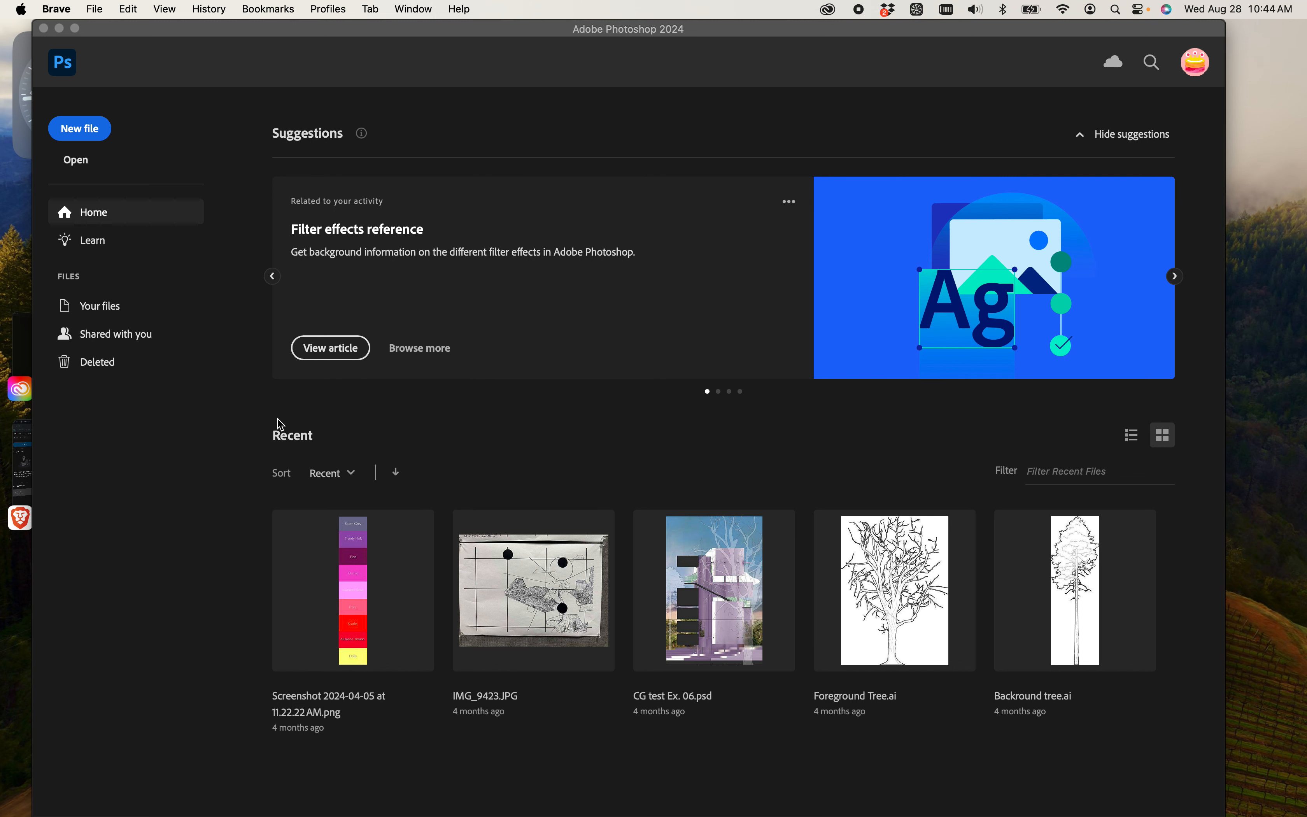
left_click(85, 134)
left_click(86, 133)
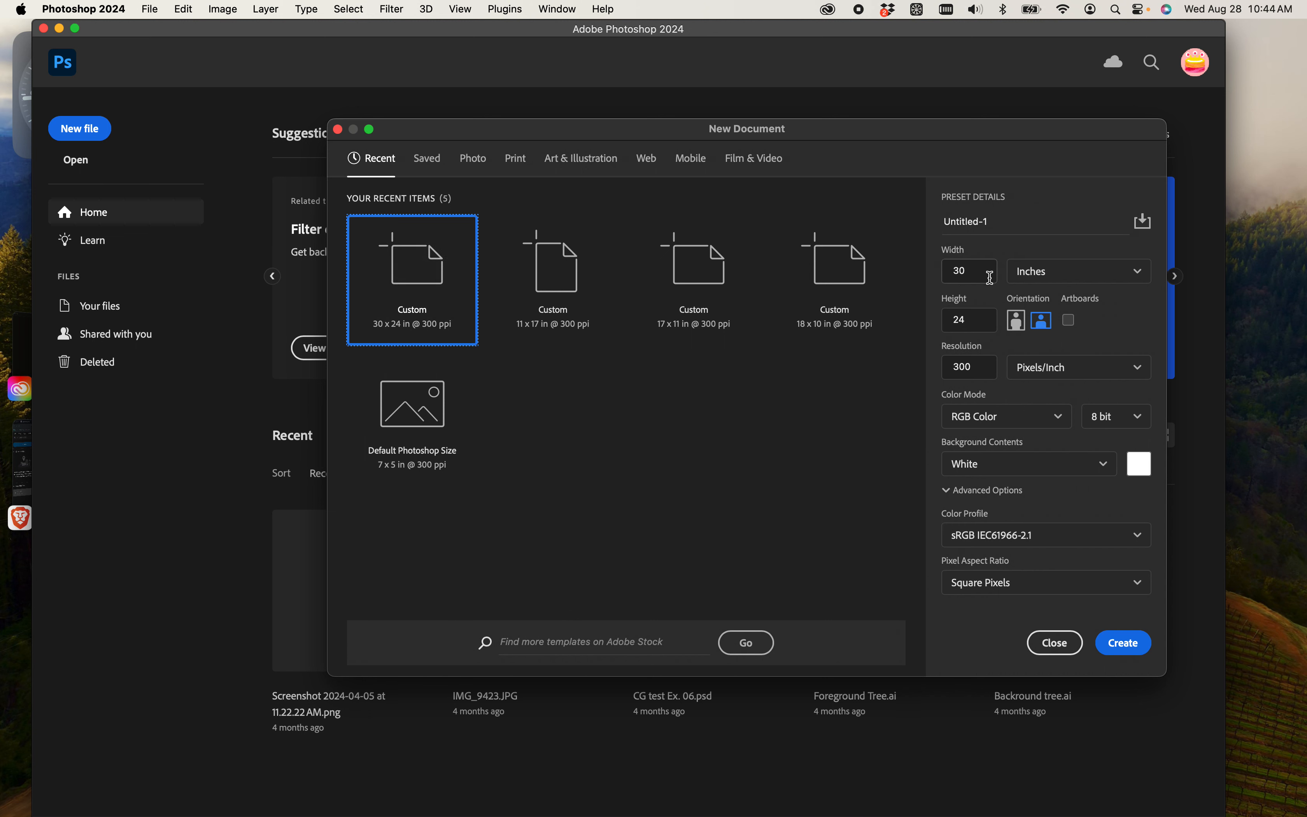
left_click(956, 272)
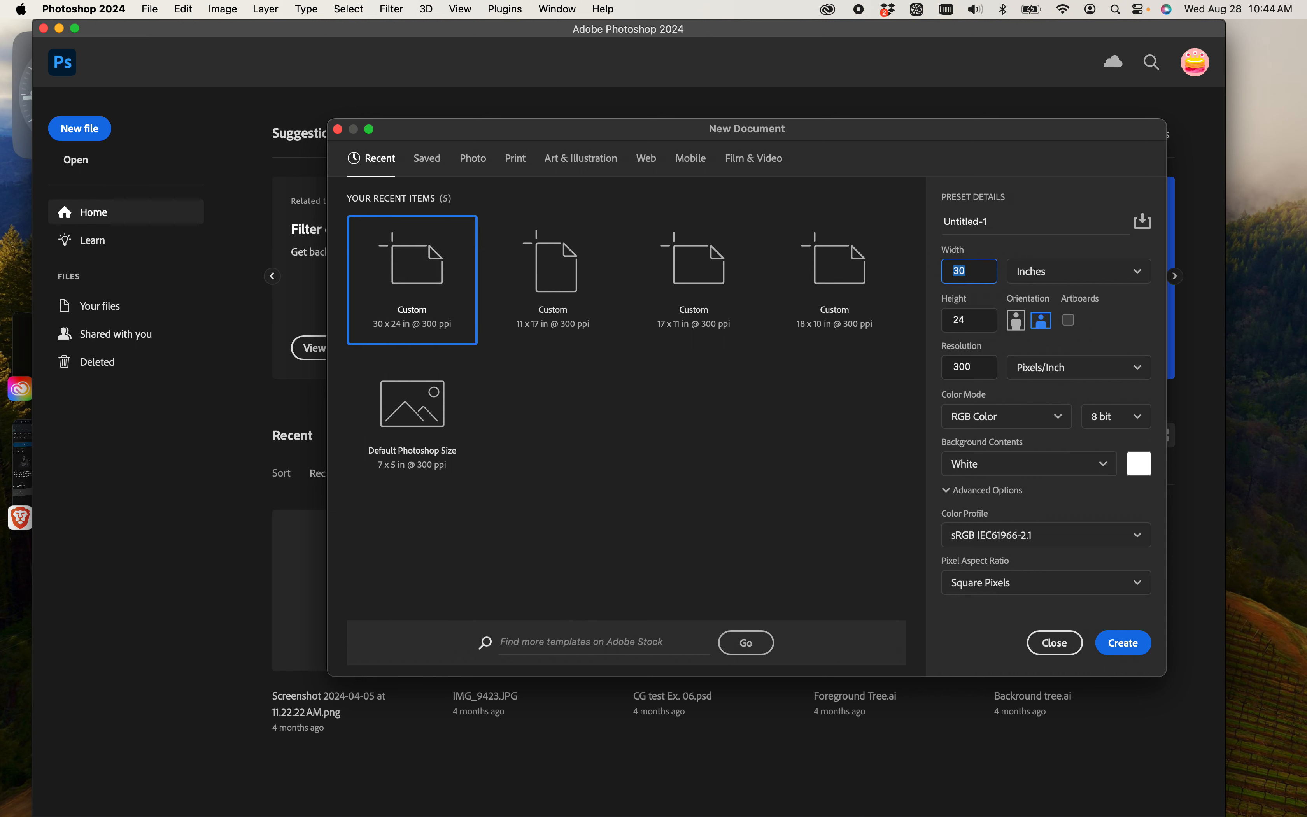
type("11")
key("Tab")
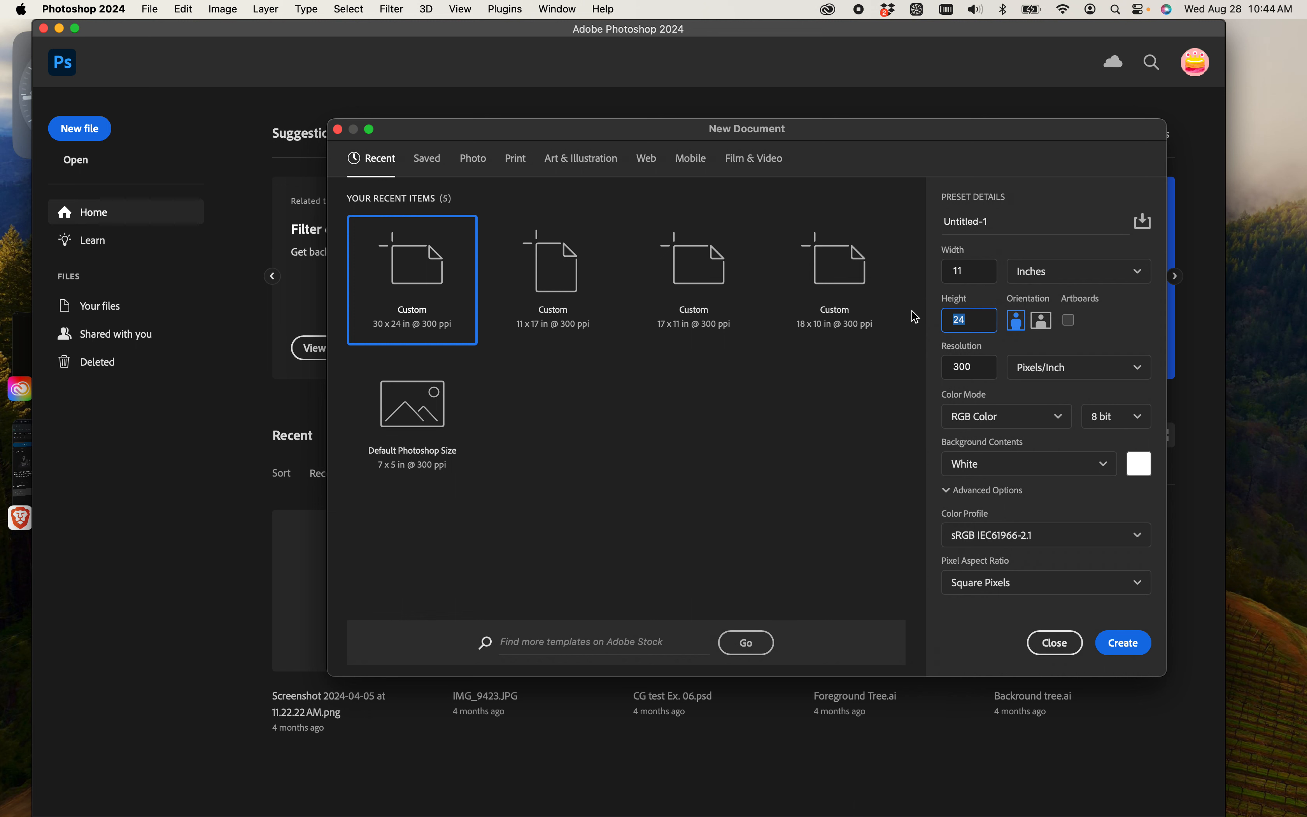
type("17")
left_click(1029, 276)
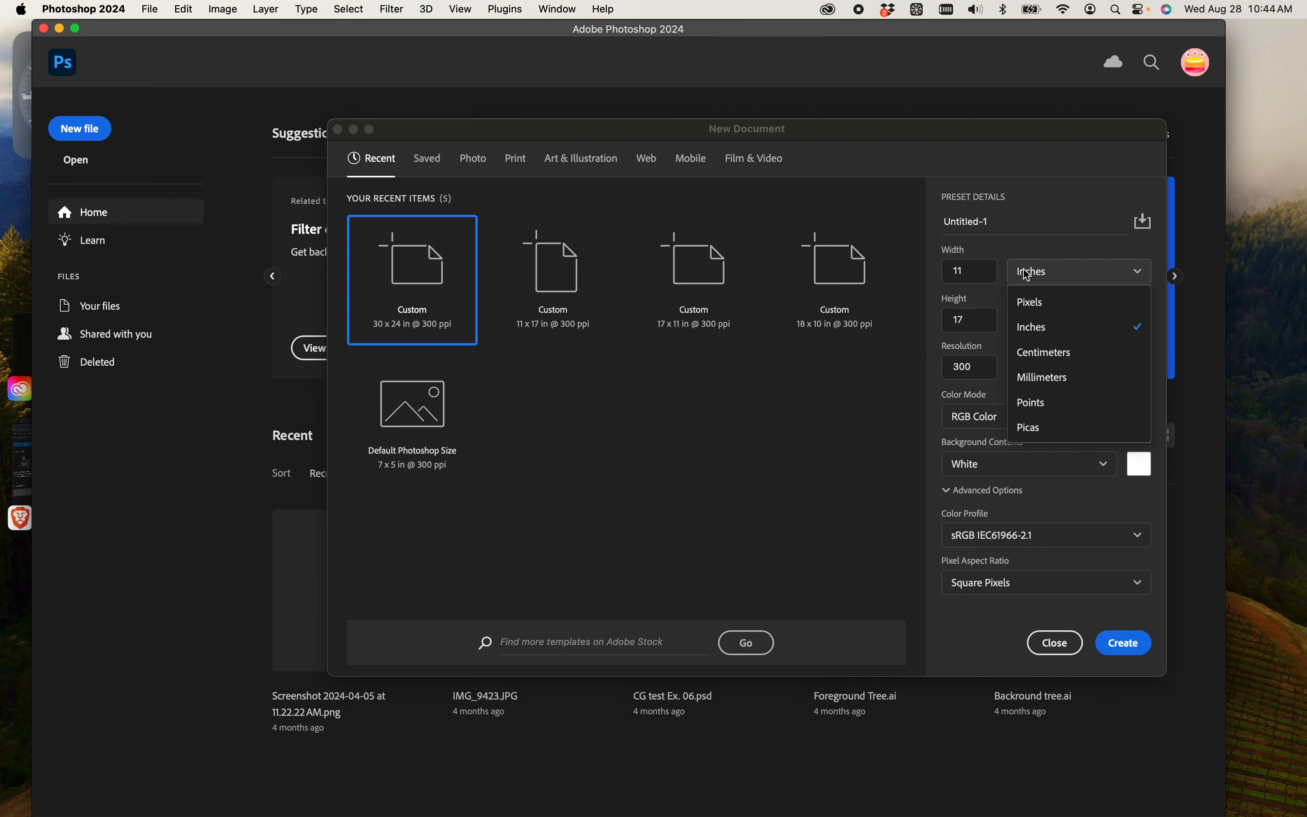
left_click(1072, 331)
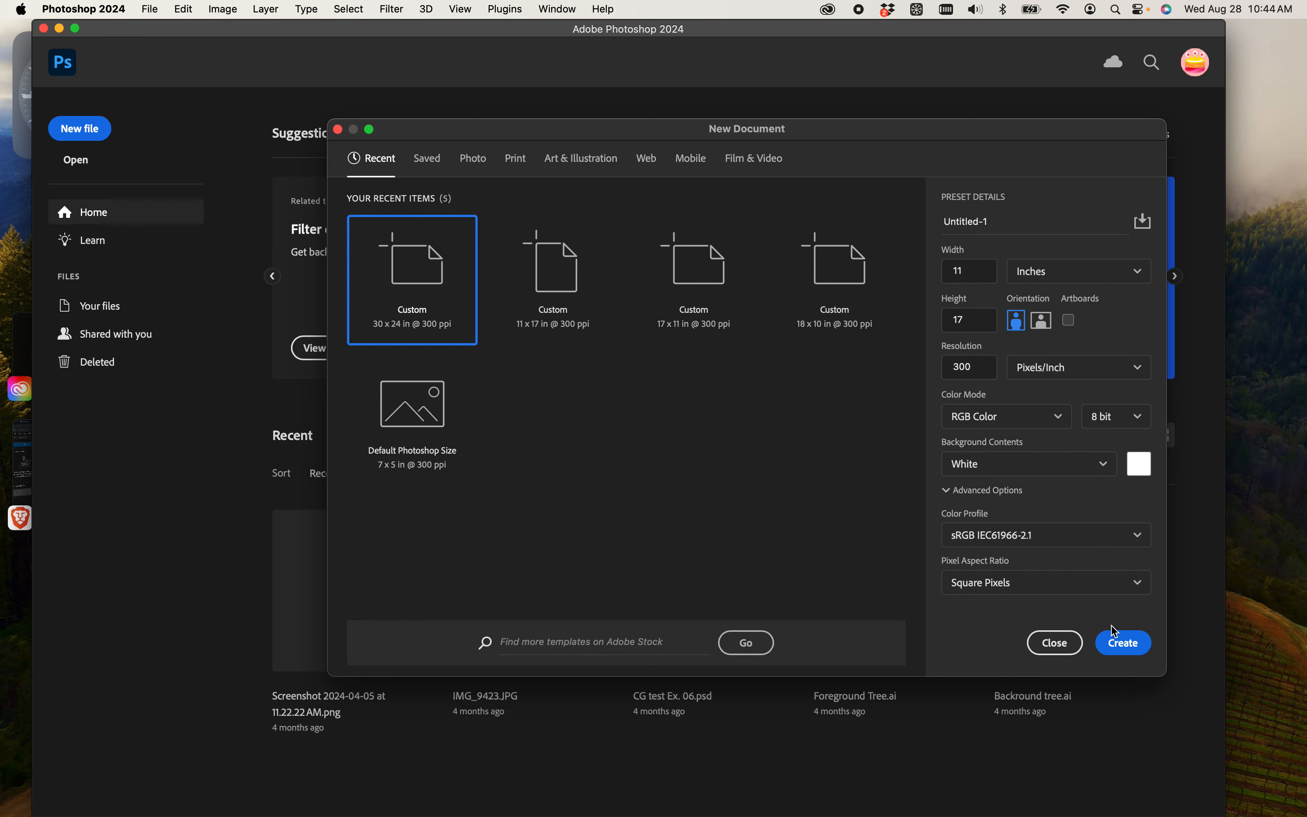
left_click(1119, 651)
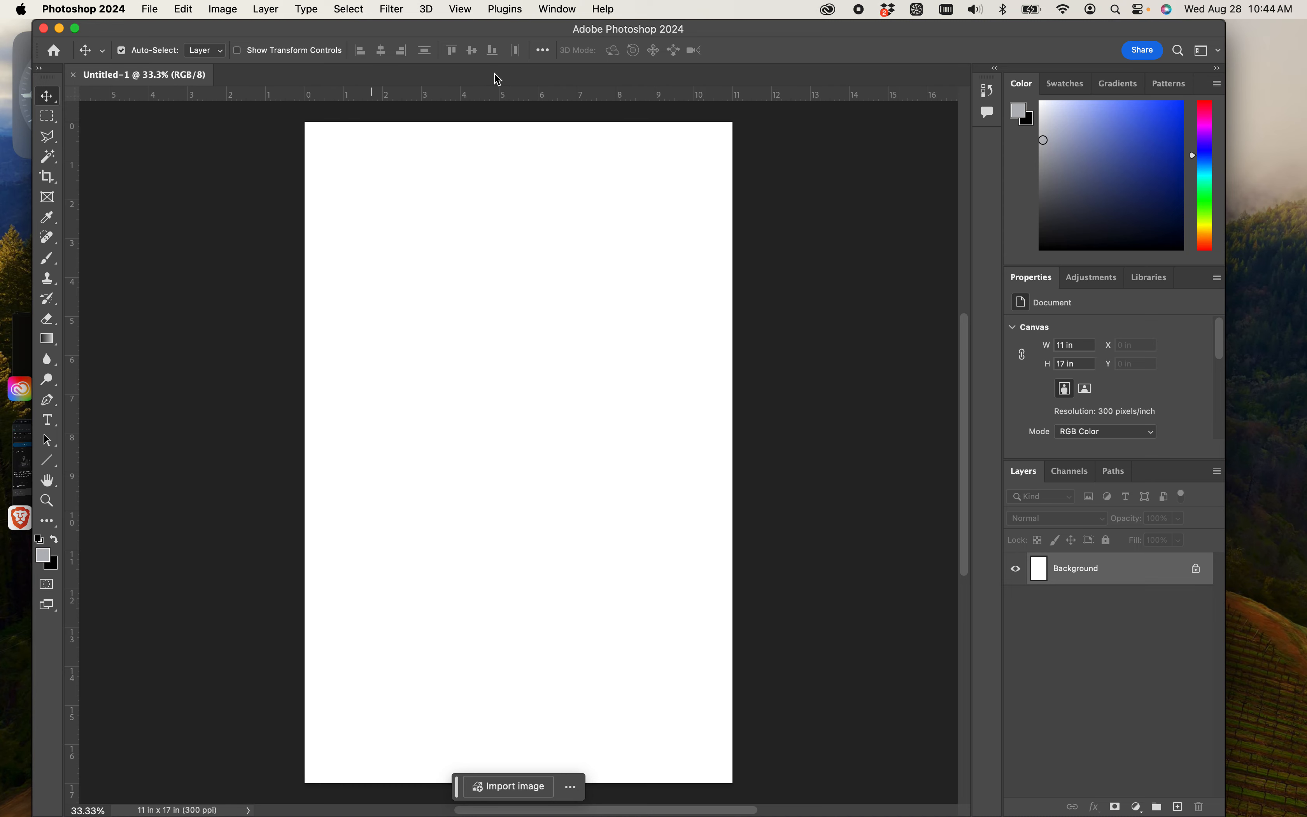
- Choose the Essentials workspace for the new document
left_click(1209, 52)
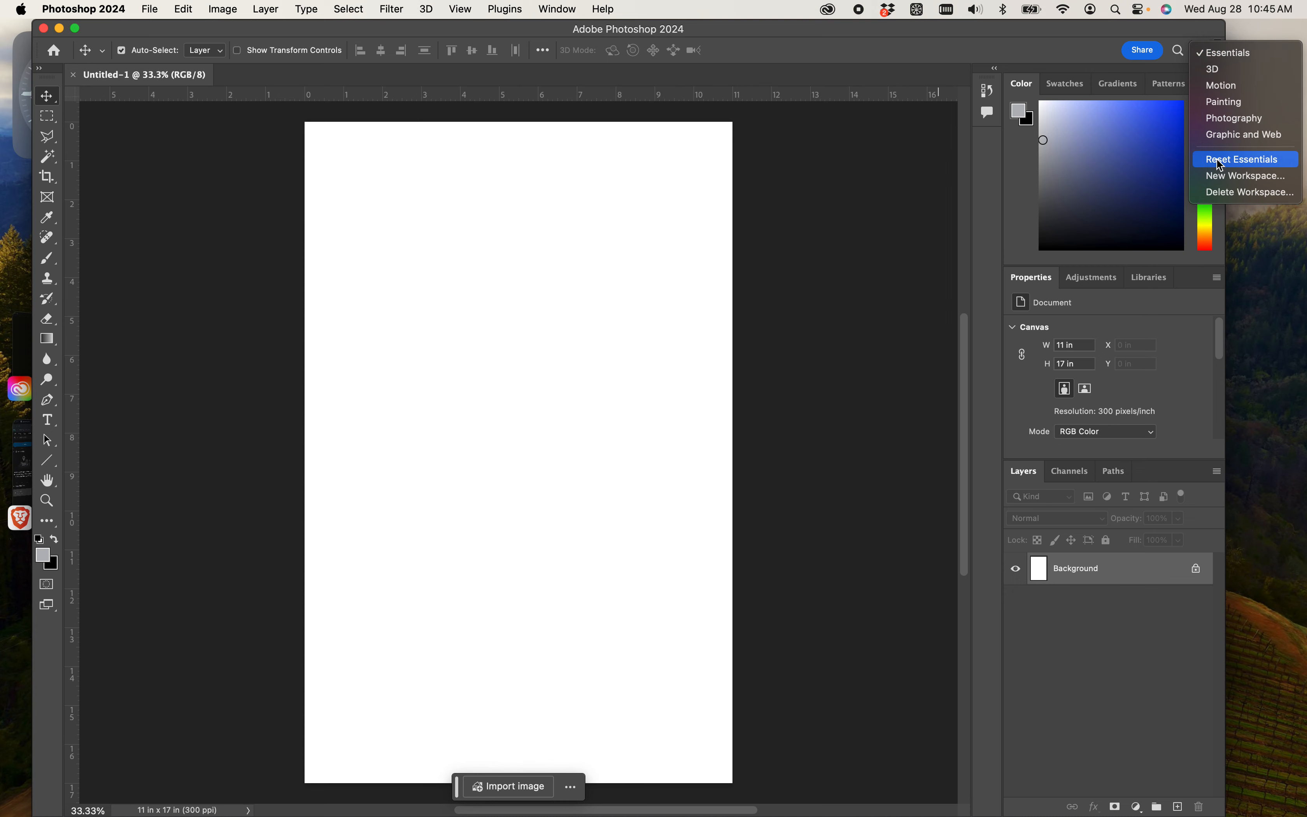
left_click(1226, 56)
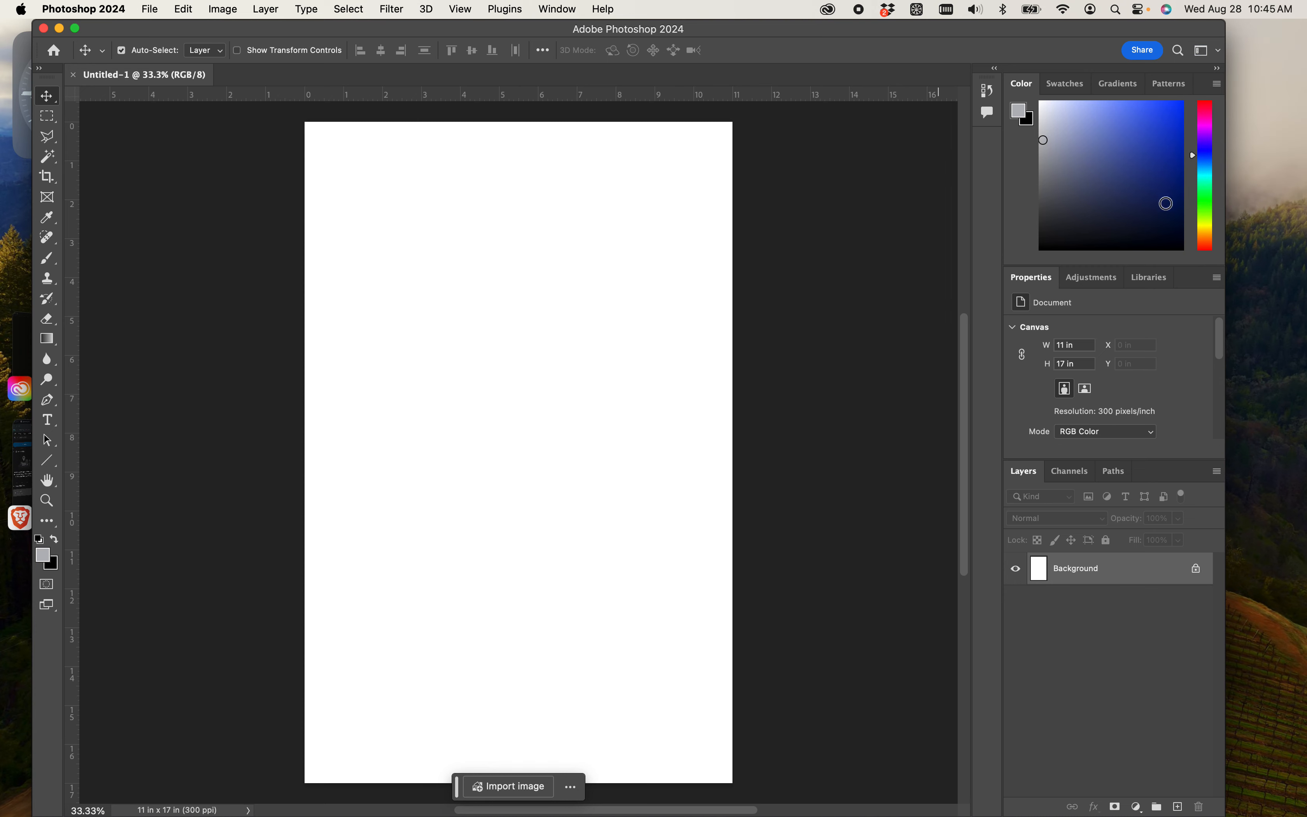
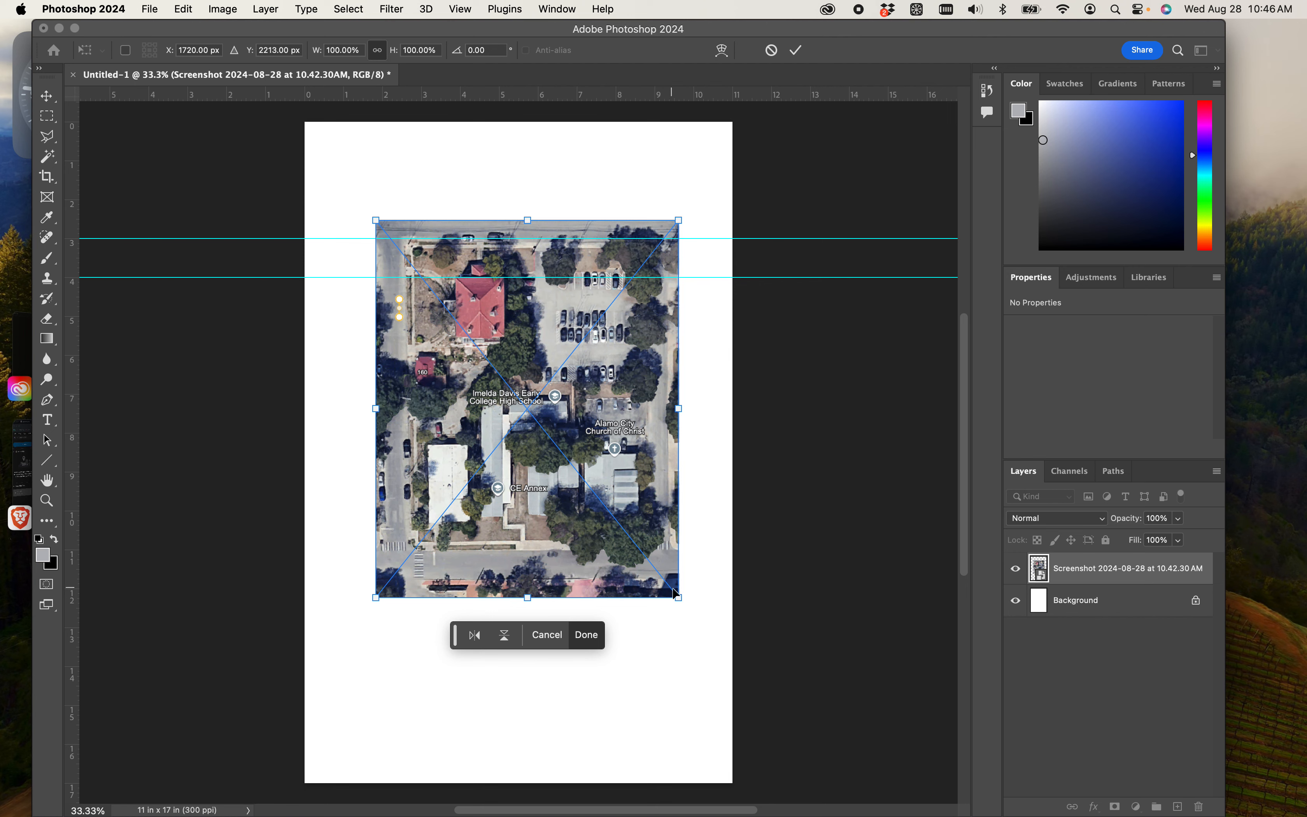
- Enlarge the placed aerial screenshot proportionally to about 115% and reposition it within the page
left_click_drag(682, 598, 634, 554)
left_click_drag(584, 479, 672, 706)
left_click_drag(550, 581, 519, 486)
- Move the aerial to about X 1622 px, Y 2013 px to compare its yellow scale marker with the 3 and 4 inch guides
key("super+plus")
key("super+plus")
key("super+plus")
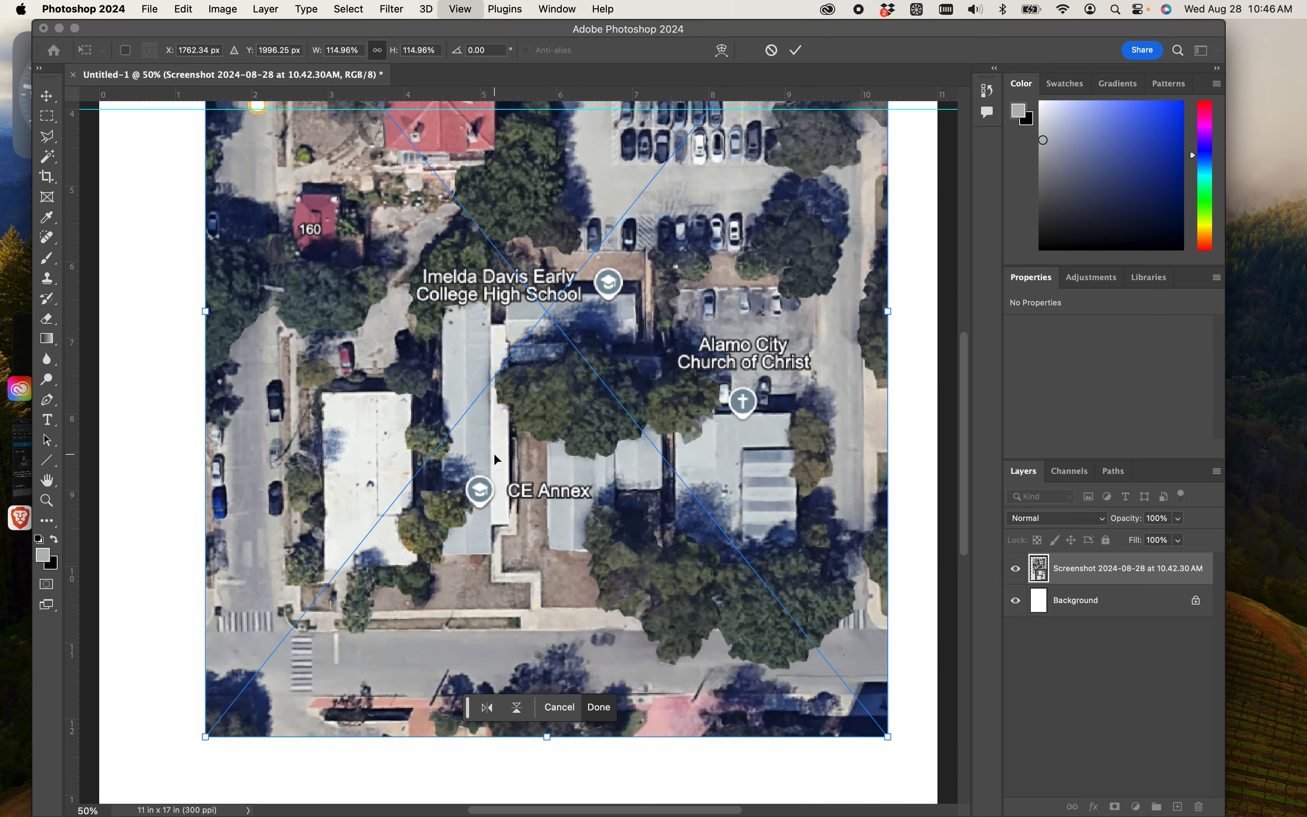
left_click_drag(280, 129, 544, 610)
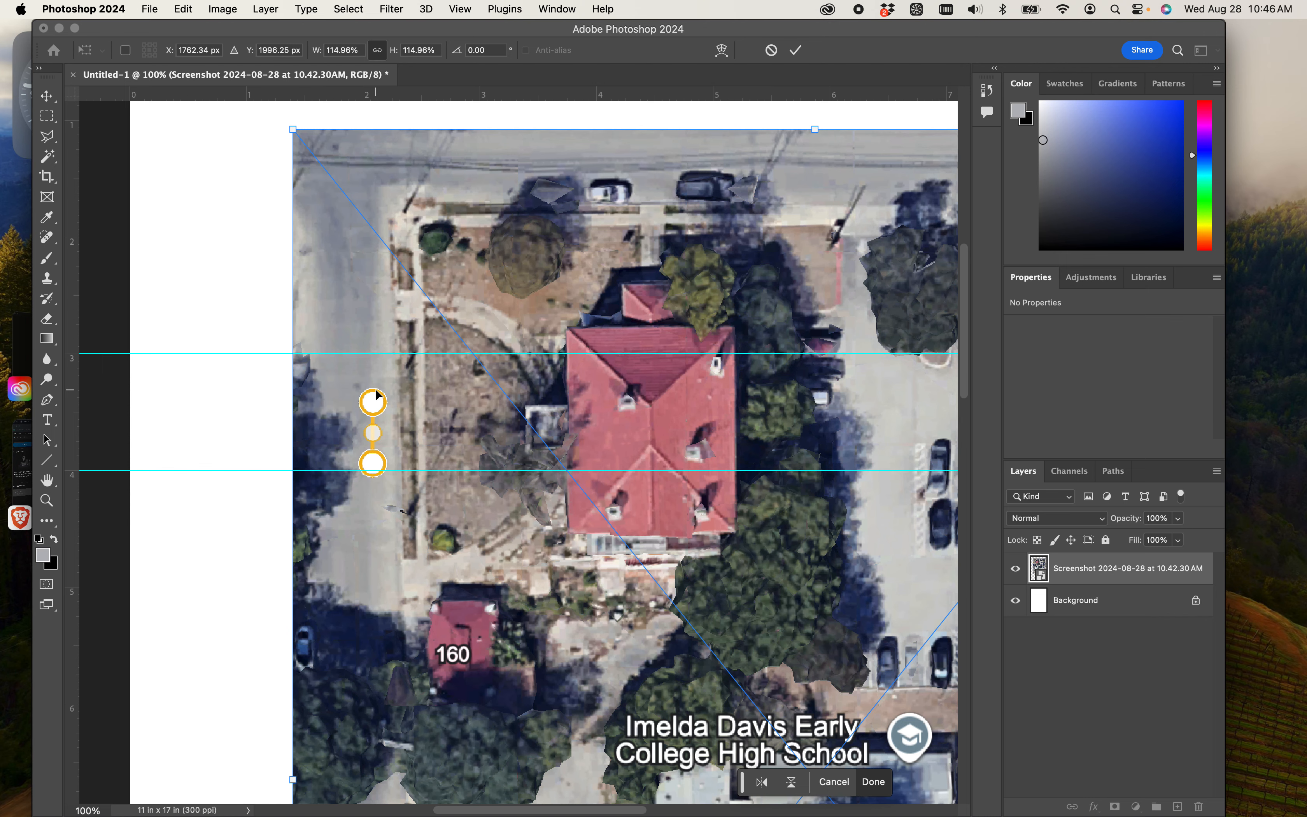
left_click_drag(433, 435, 378, 443)
key("super+plus")
key("super+plus")
key("super+plus")
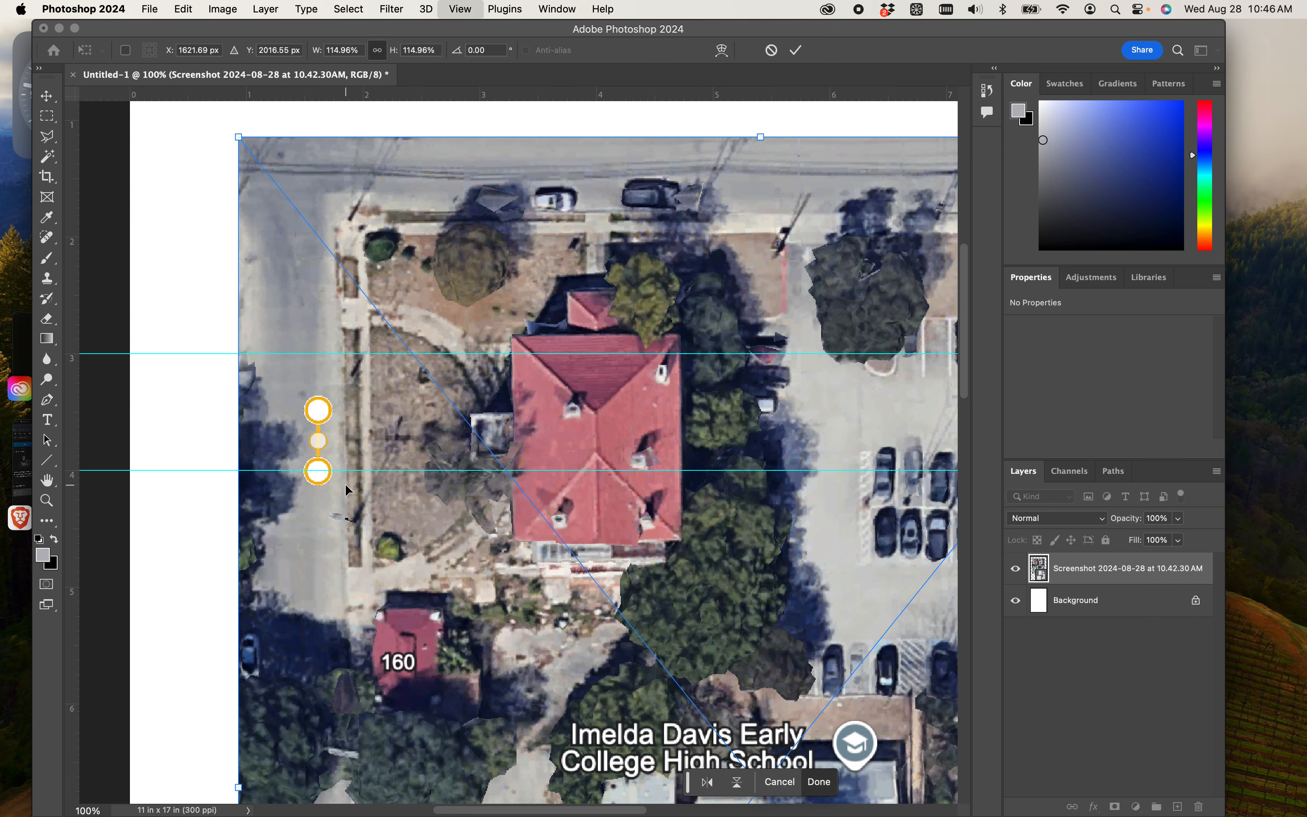
left_click_drag(199, 481, 702, 392)
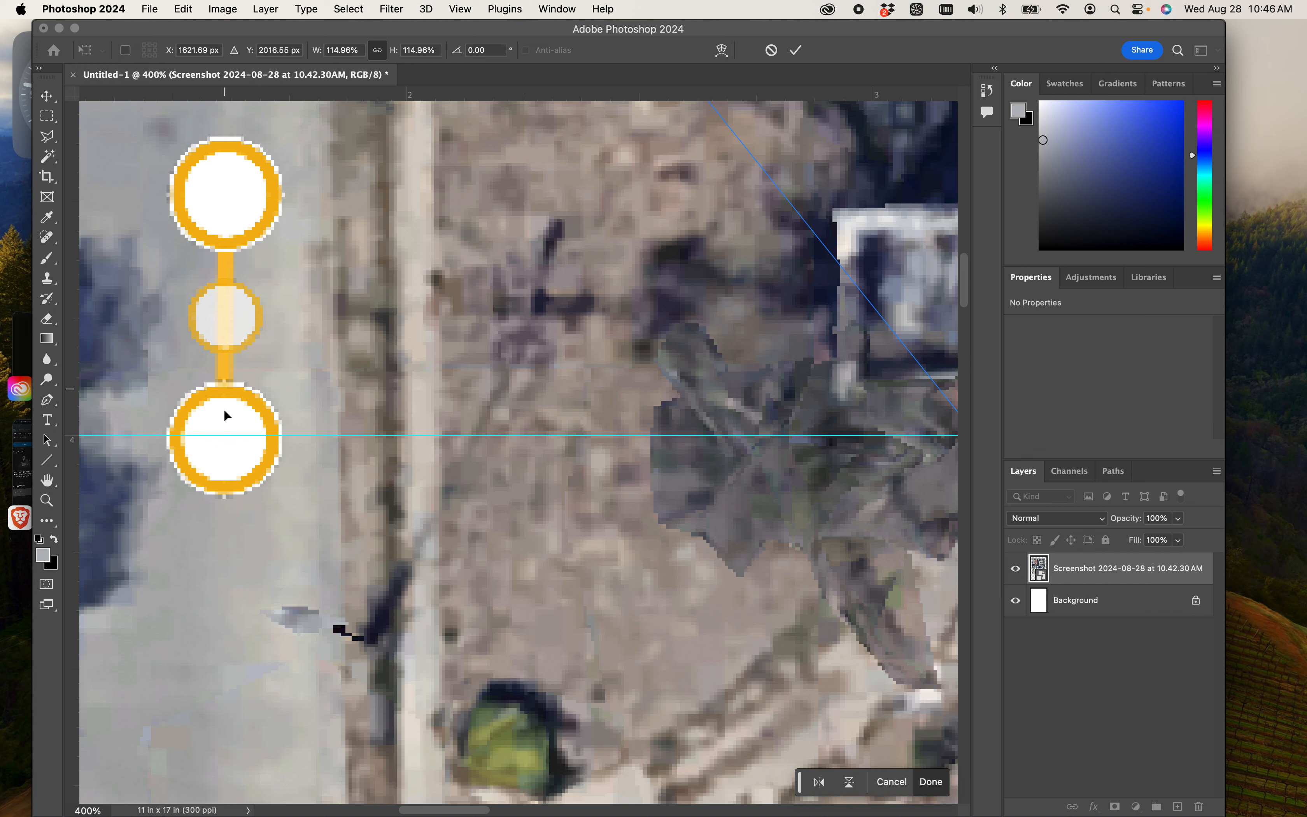
left_click_drag(240, 466, 240, 461)
- Stretch the aerial to about 151% width and 173% height and apply the transform
key("super+minus")
key("super+minus")
key("super+minus")
key("super+minus")
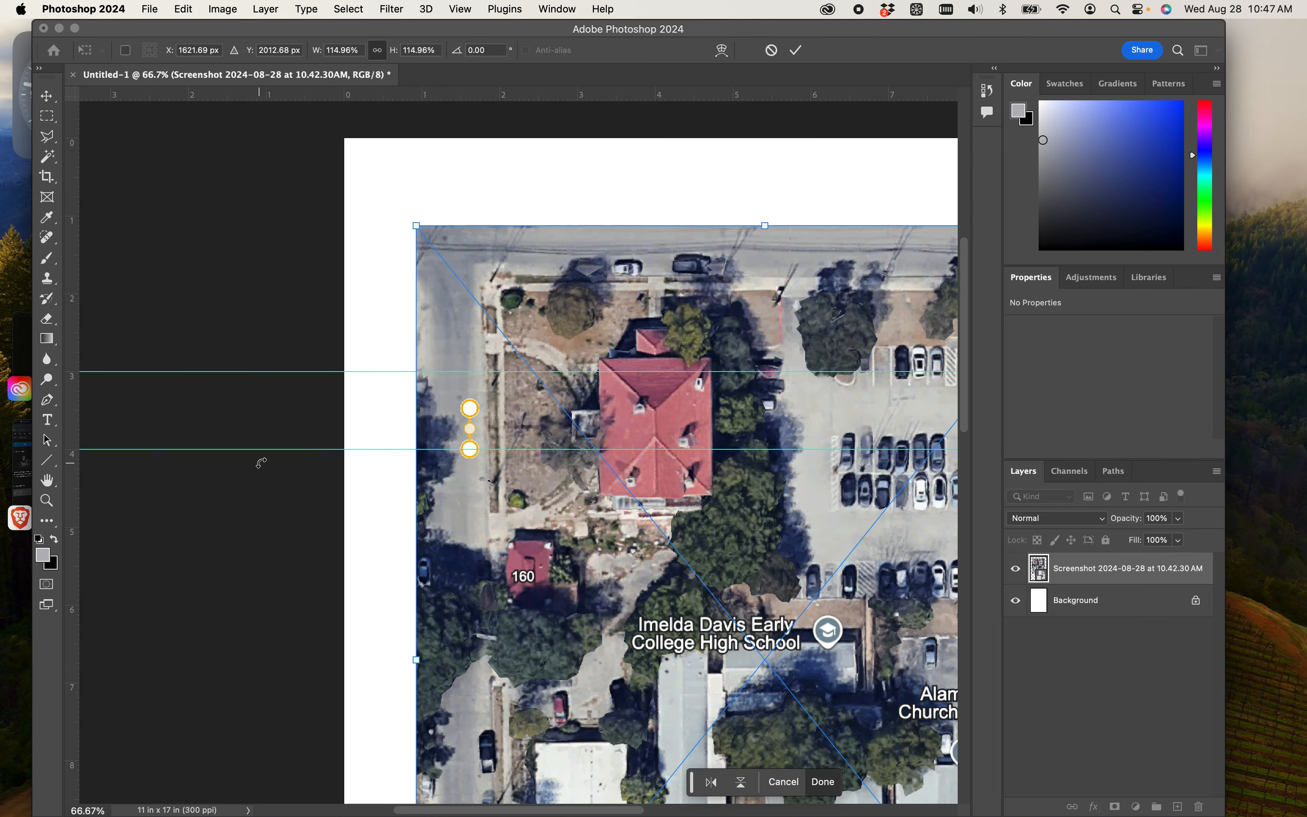
left_click_drag(415, 226, 210, 40)
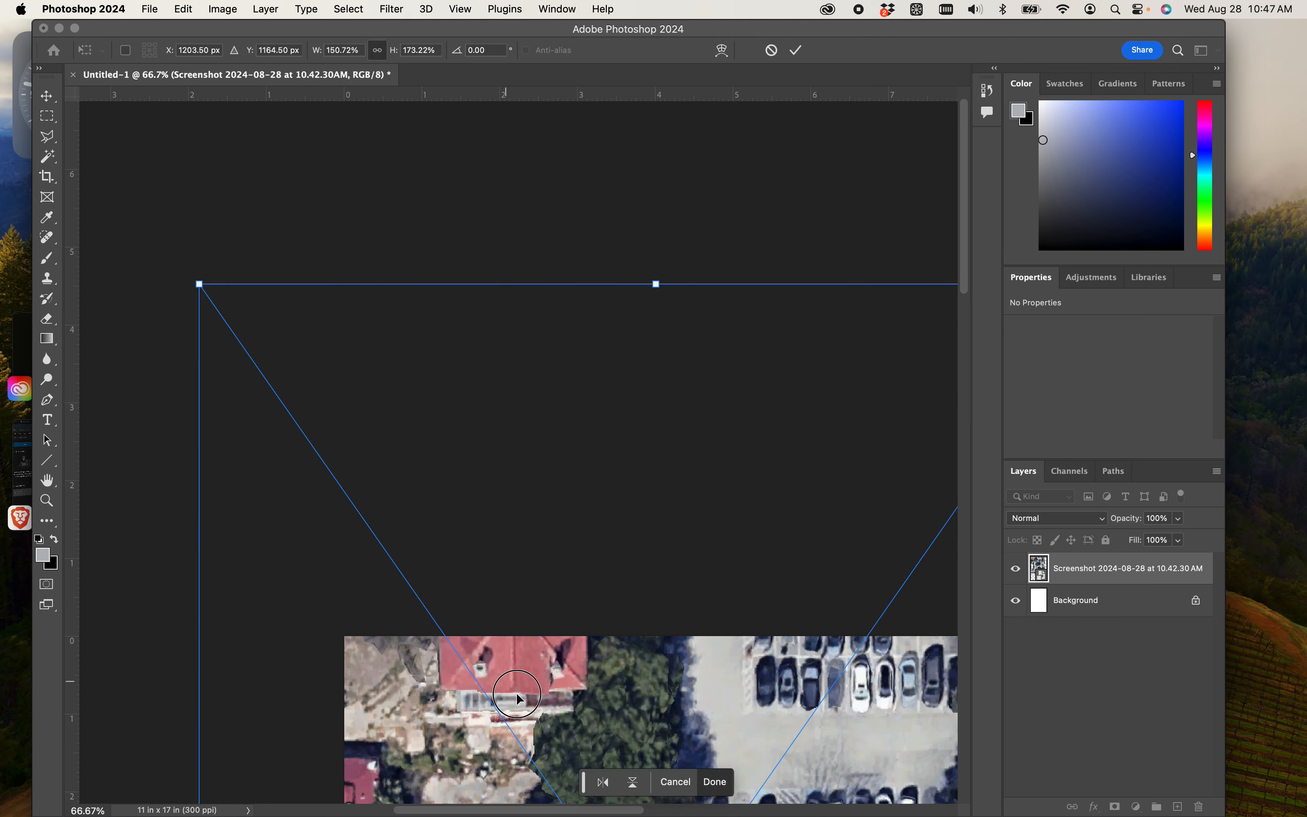
left_click_drag(504, 672, 700, 809)
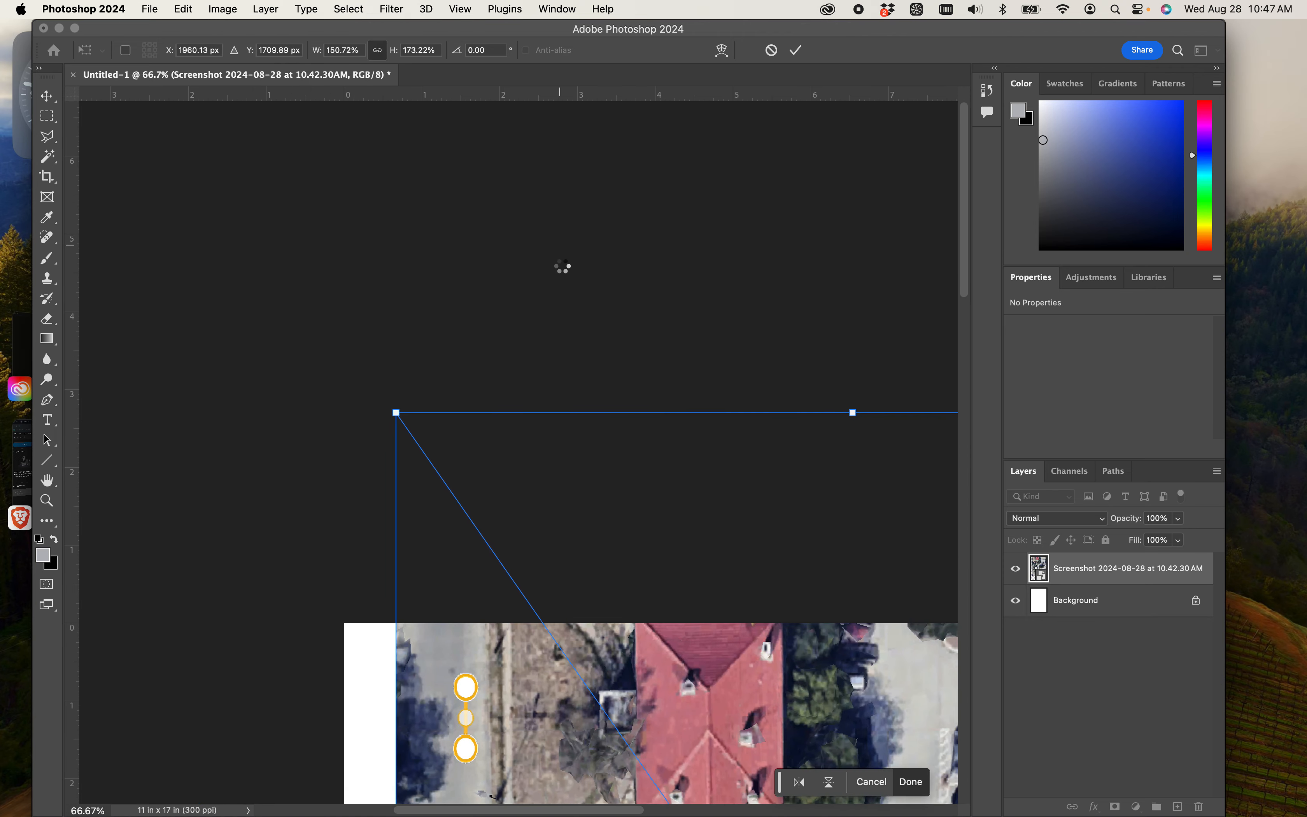
key("Return")
- Move the aerial to about X 0.2 in, Y -0.33 in so its scale marker lies between the two horizontal guides
scroll(513, 135, "up", 3)
scroll(519, 205, "down", 3)
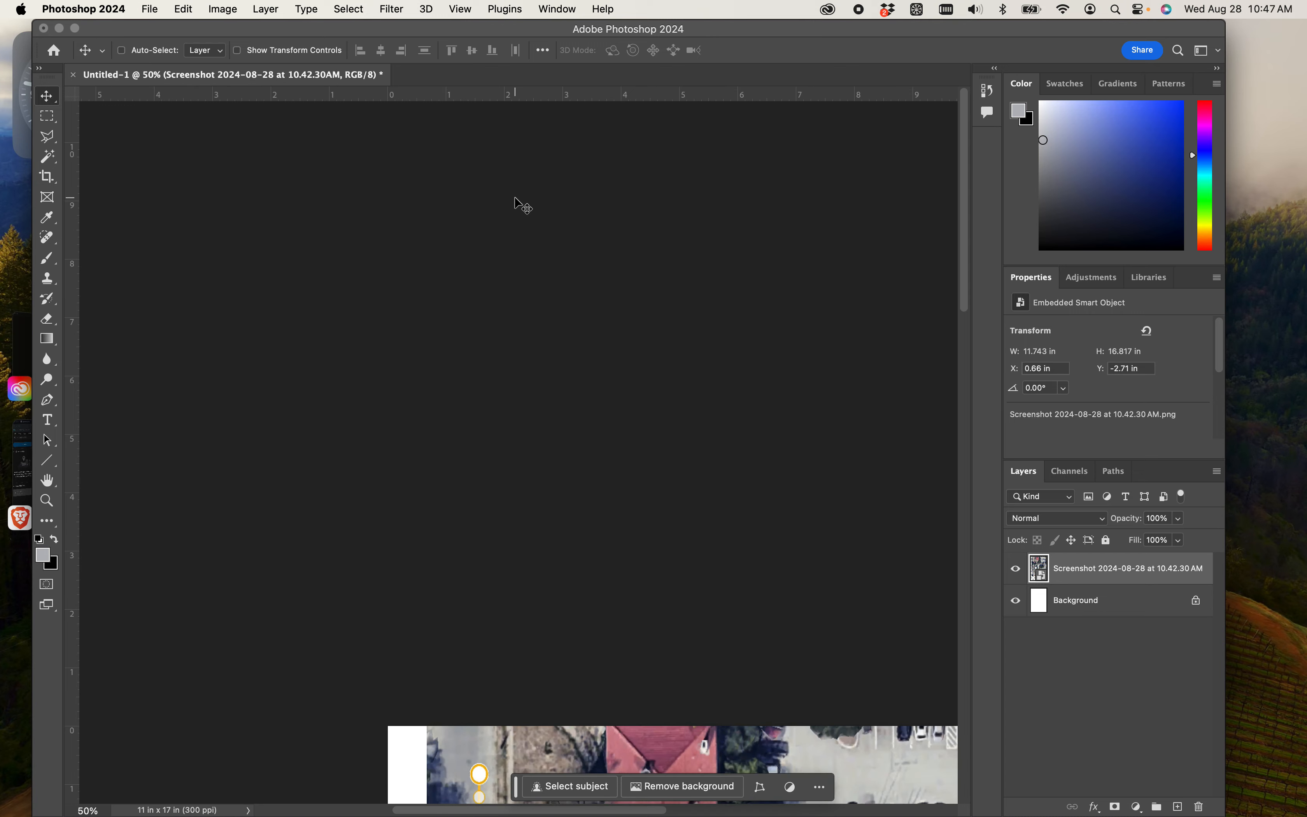
left_click(55, 100)
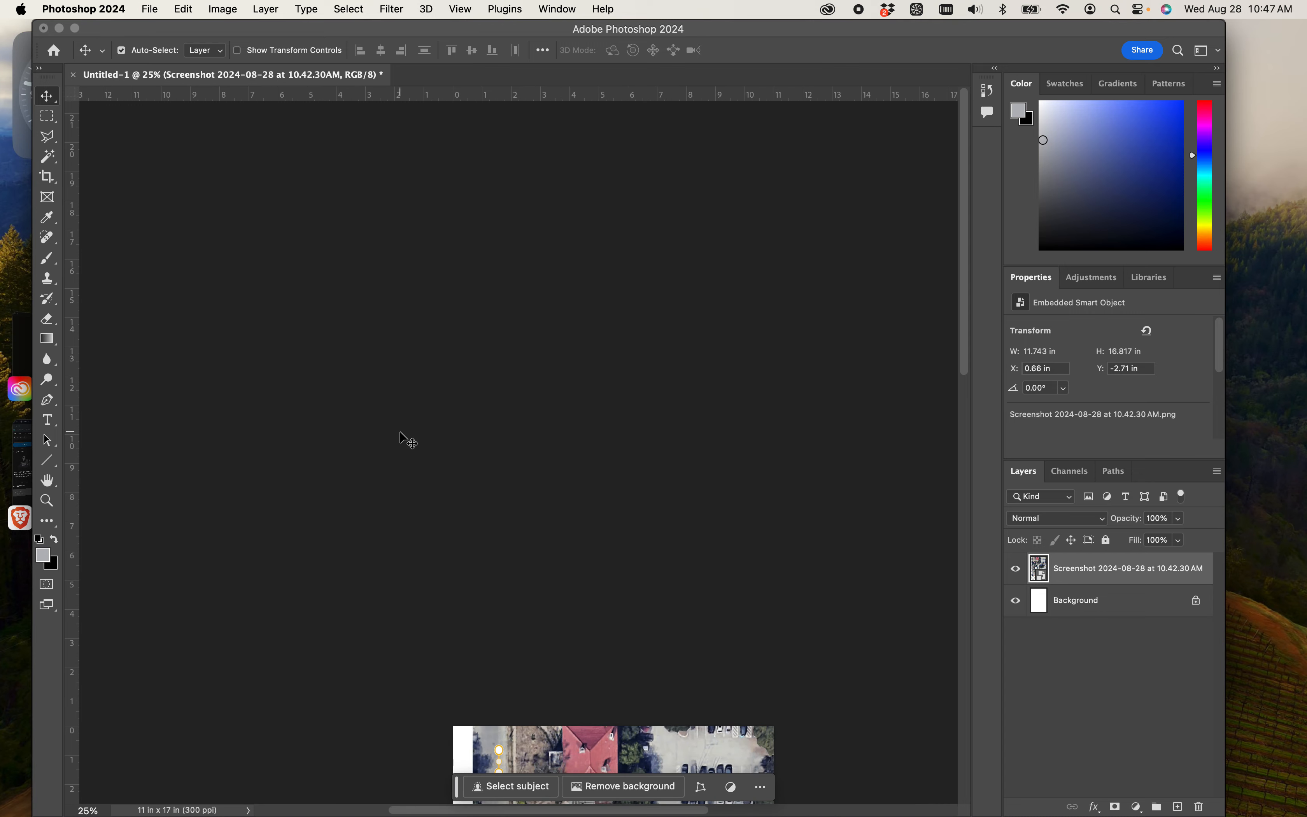
left_click_drag(397, 436, 354, 35)
left_click_drag(881, 671, 799, 550)
key("super+plus")
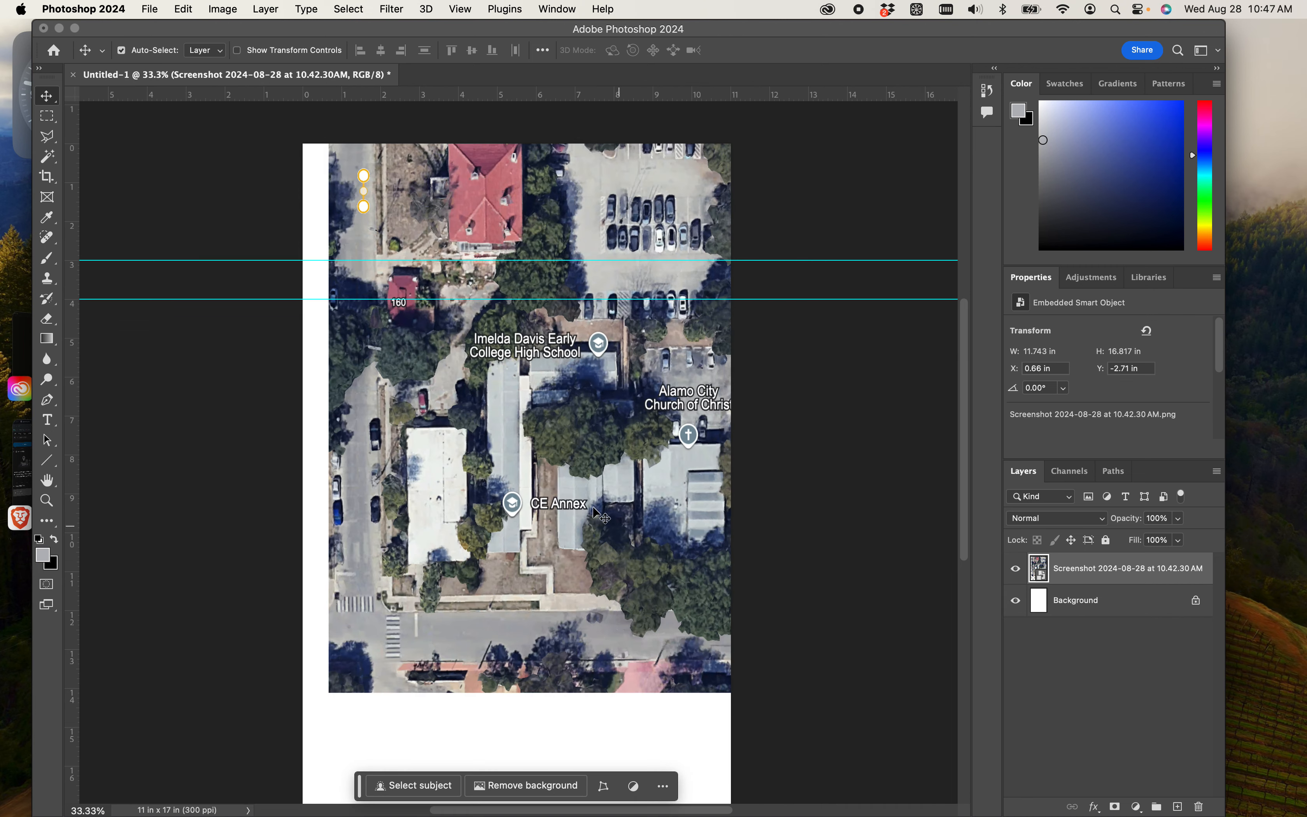
left_click_drag(588, 490, 549, 574)
key("super+plus")
key("super+plus")
key("super+plus")
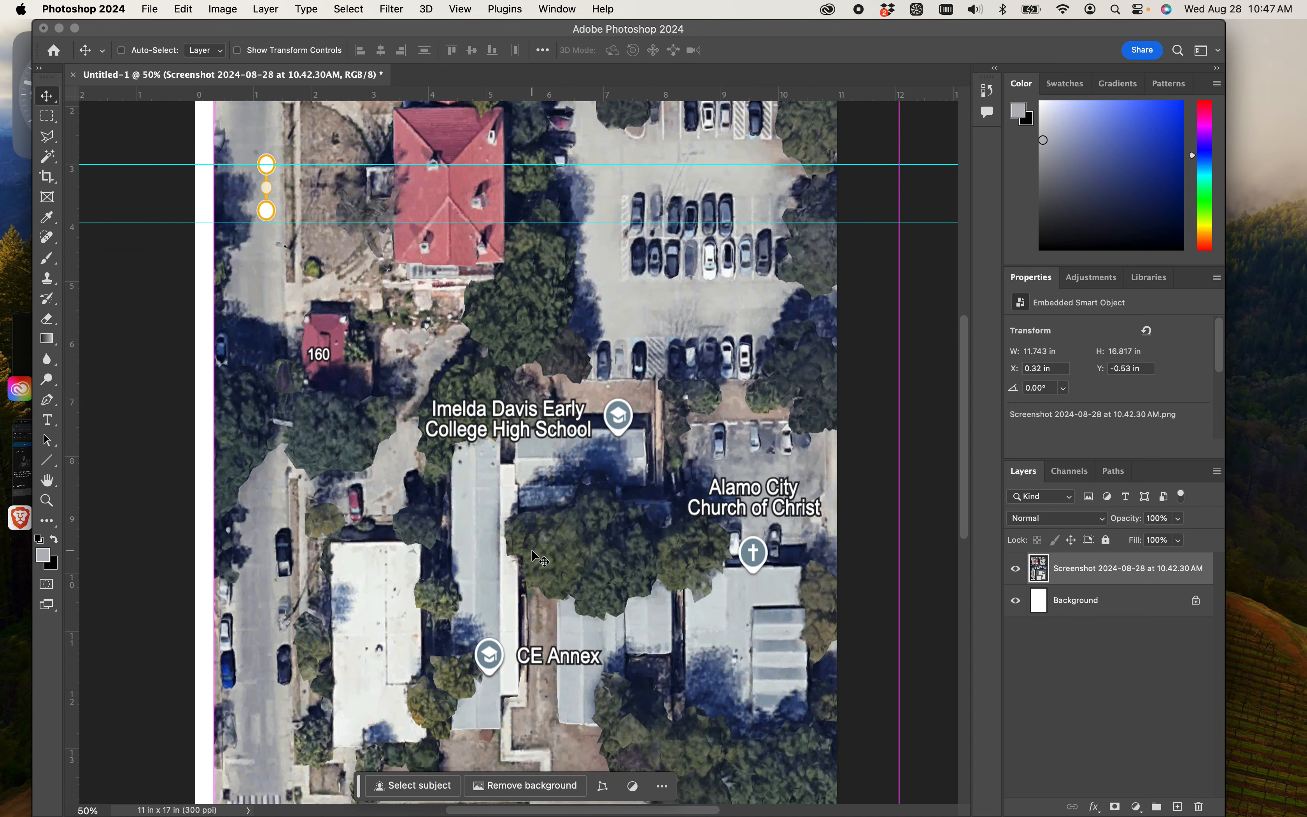
left_click_drag(459, 510, 756, 784)
mouse_move(588, 461)
left_mouse_down()
mouse_move(637, 521)
mouse_move(592, 498)
mouse_move(586, 471)
mouse_move(586, 487)
left_mouse_up()
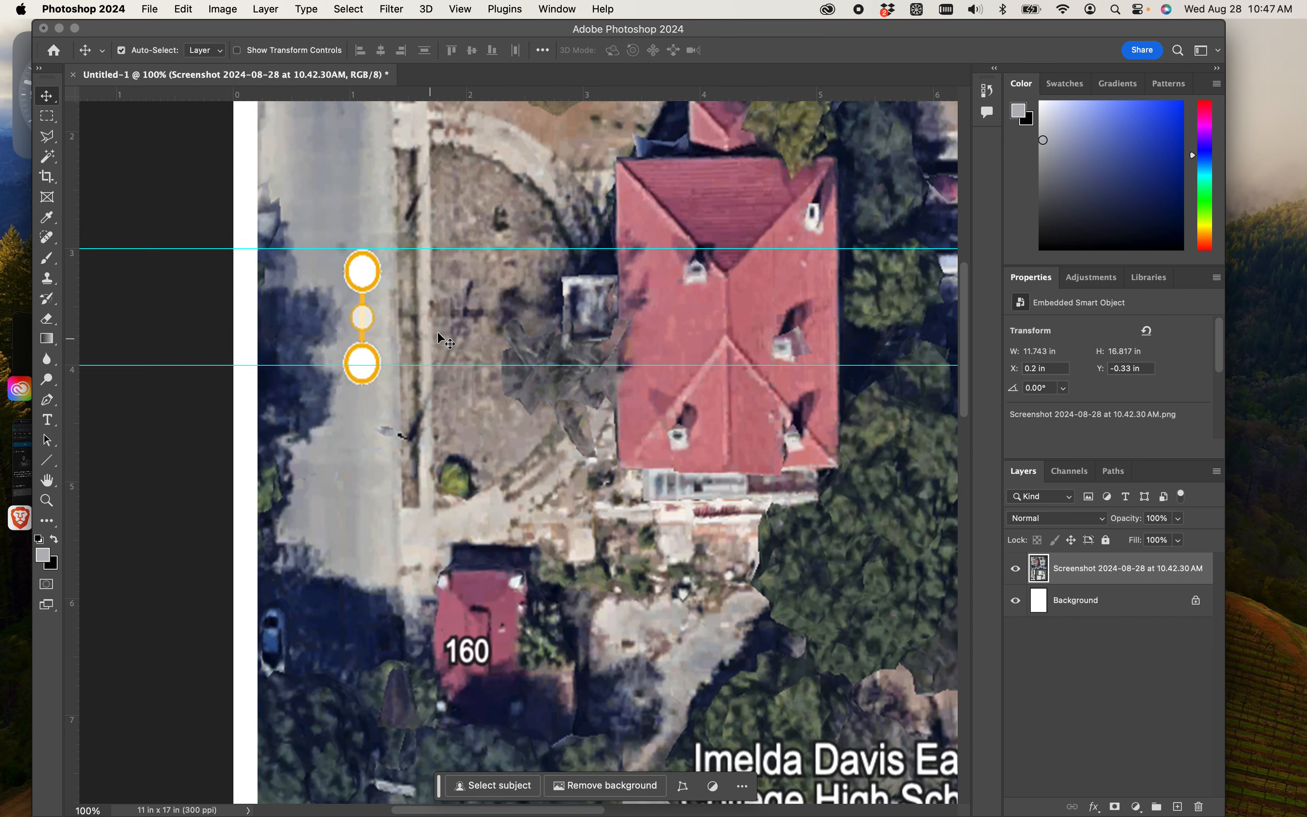
- Try to enlarge the stretched aerial further from its lower-right corner with Free Transform
key("super+minus")
key("super+minus")
key("super+minus")
key("super+minus")
key("super+minus")
key("super+minus")
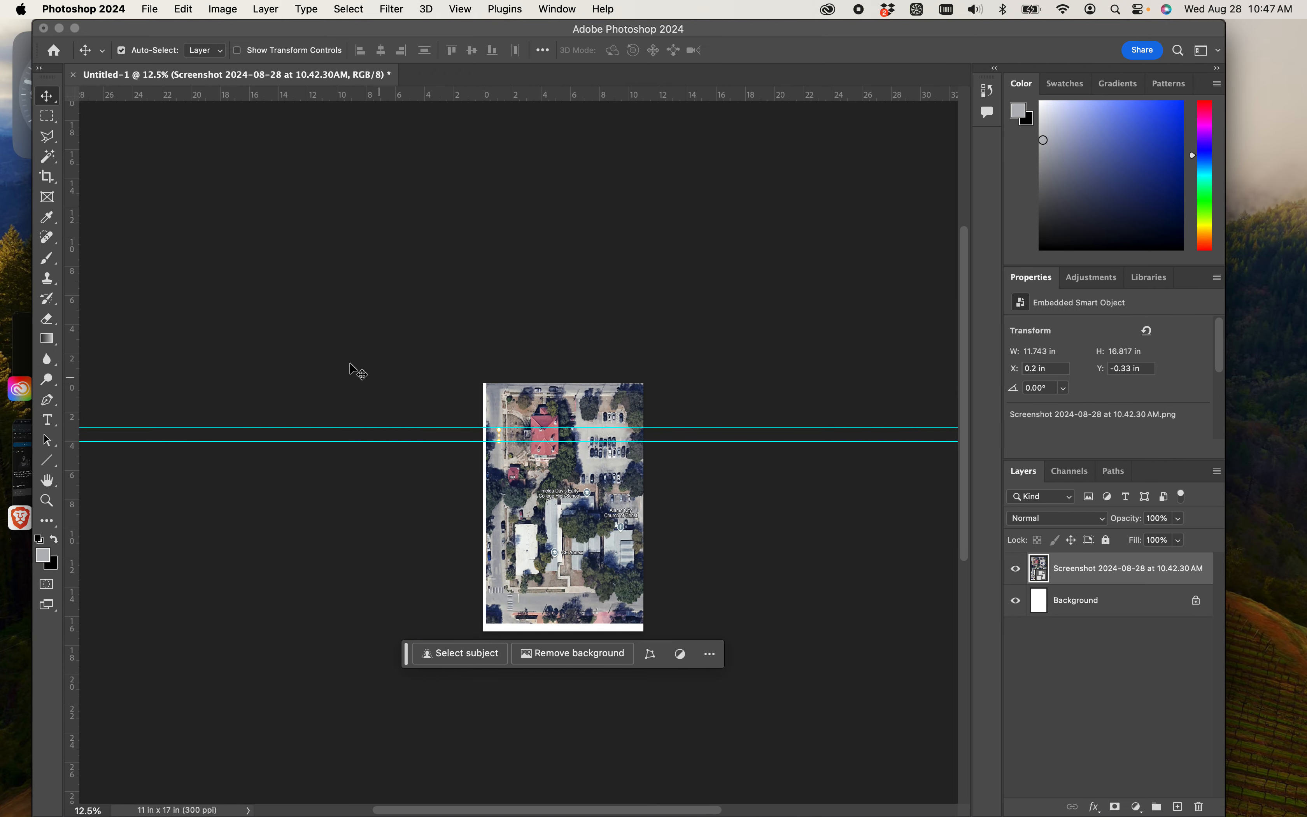
key("super+t")
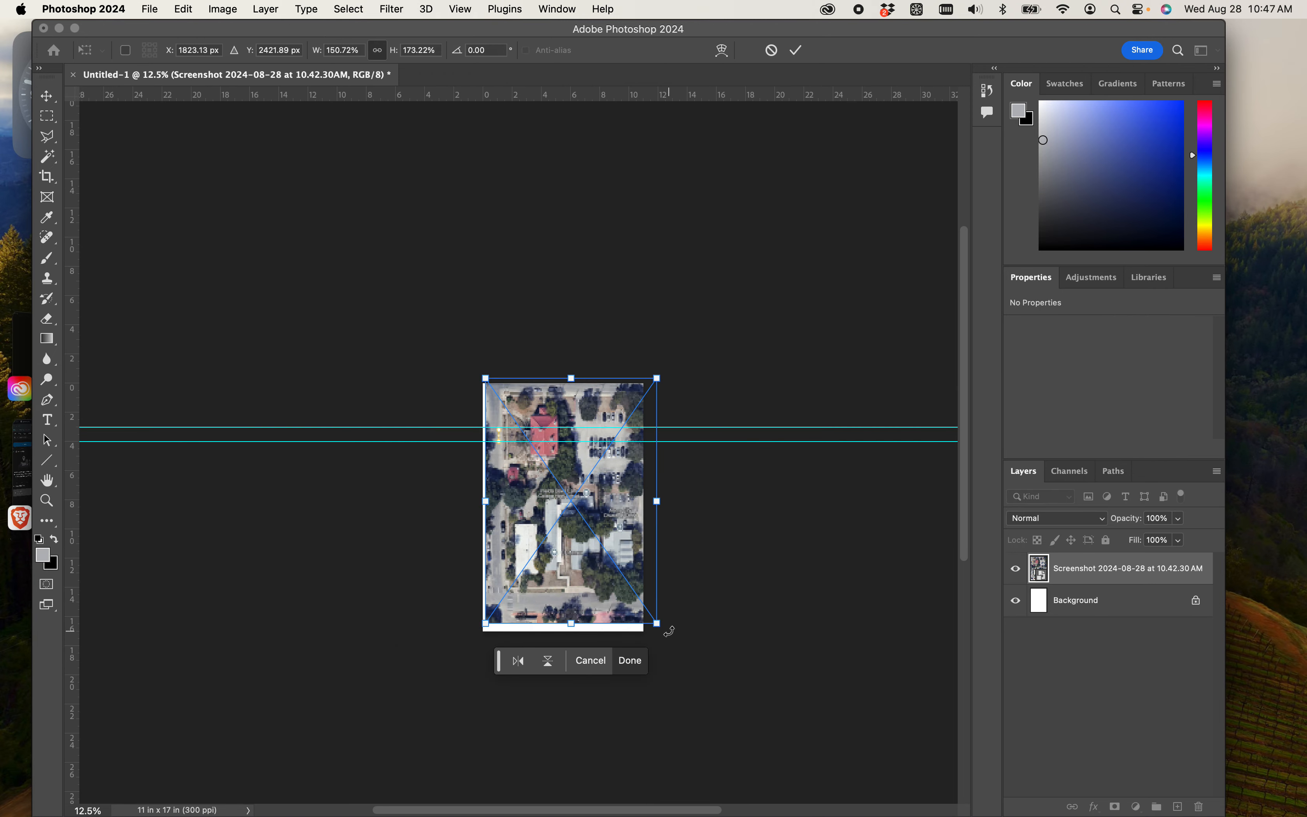
left_click_drag(667, 627, 688, 700)
- Undo the aerial's transforms and moves back to its originally placed size and position
key("super+z")
key("Return")
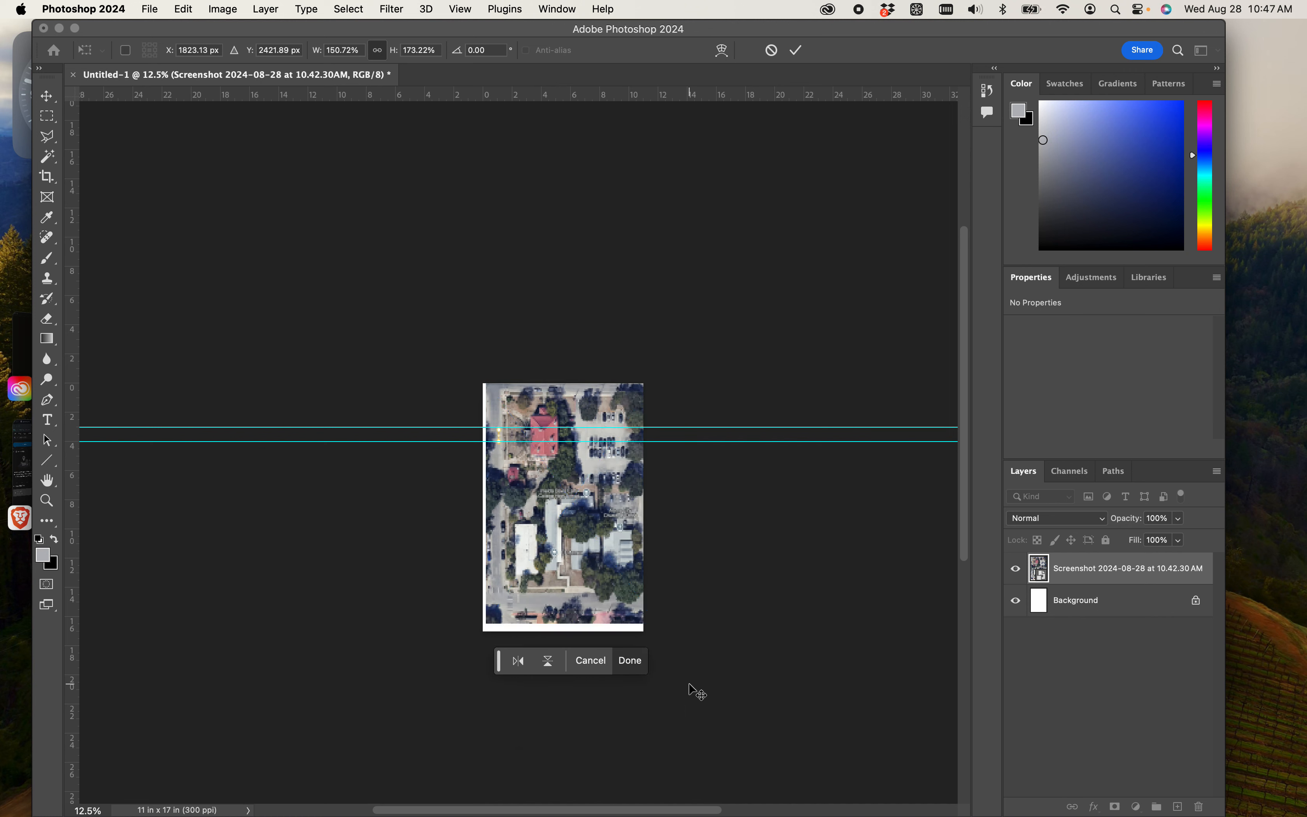
key("super+z")
key("super+z")
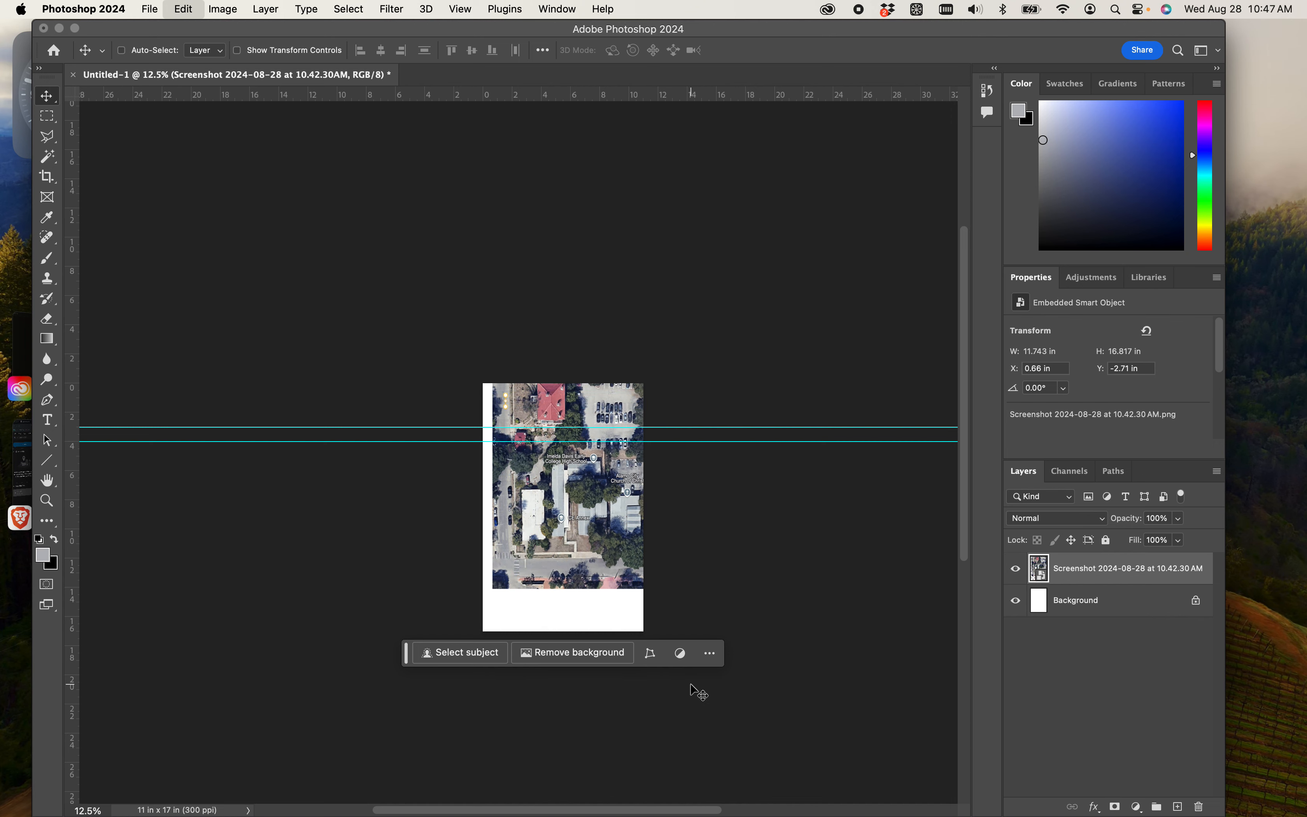
- Scale the aerial proportionally to about 270% with Free Transform and align its left side with the page edge
key("super+plus")
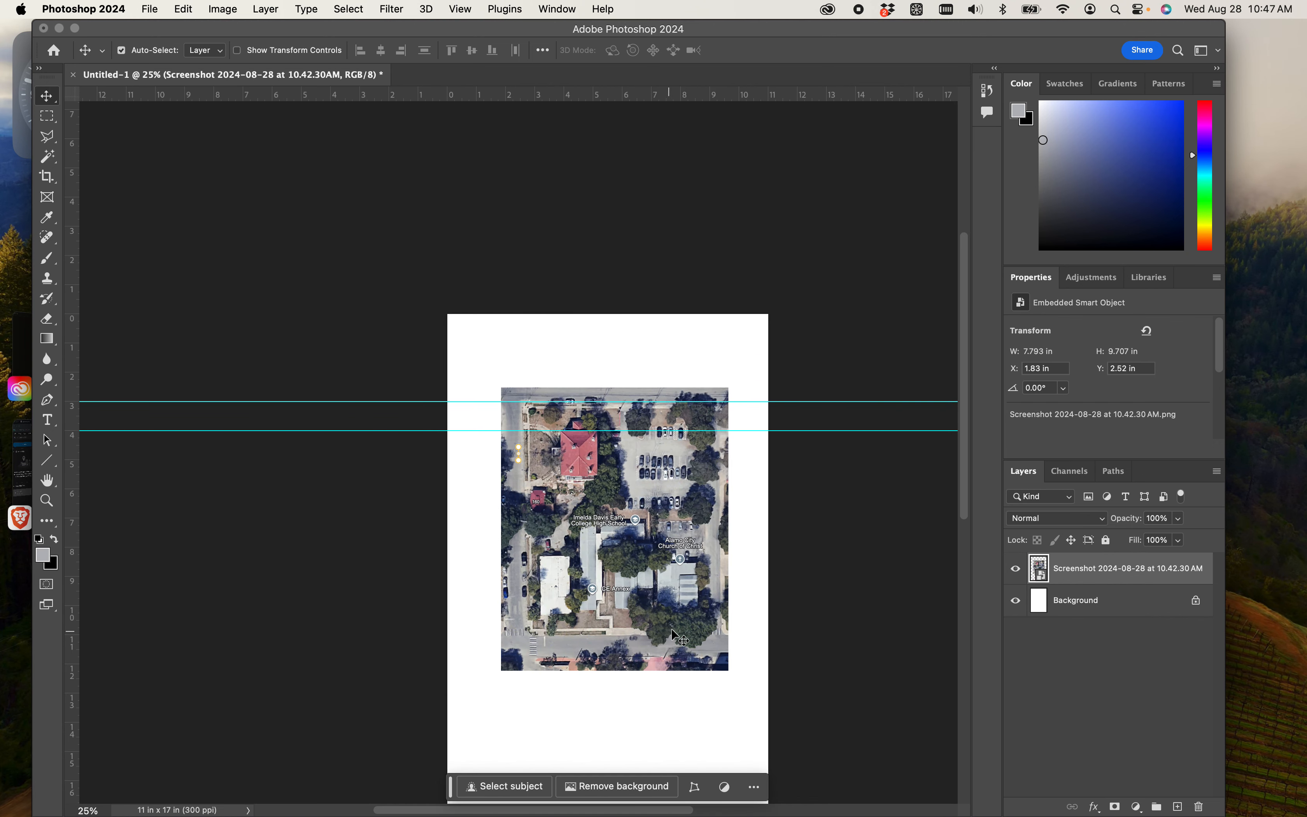
key("super+t")
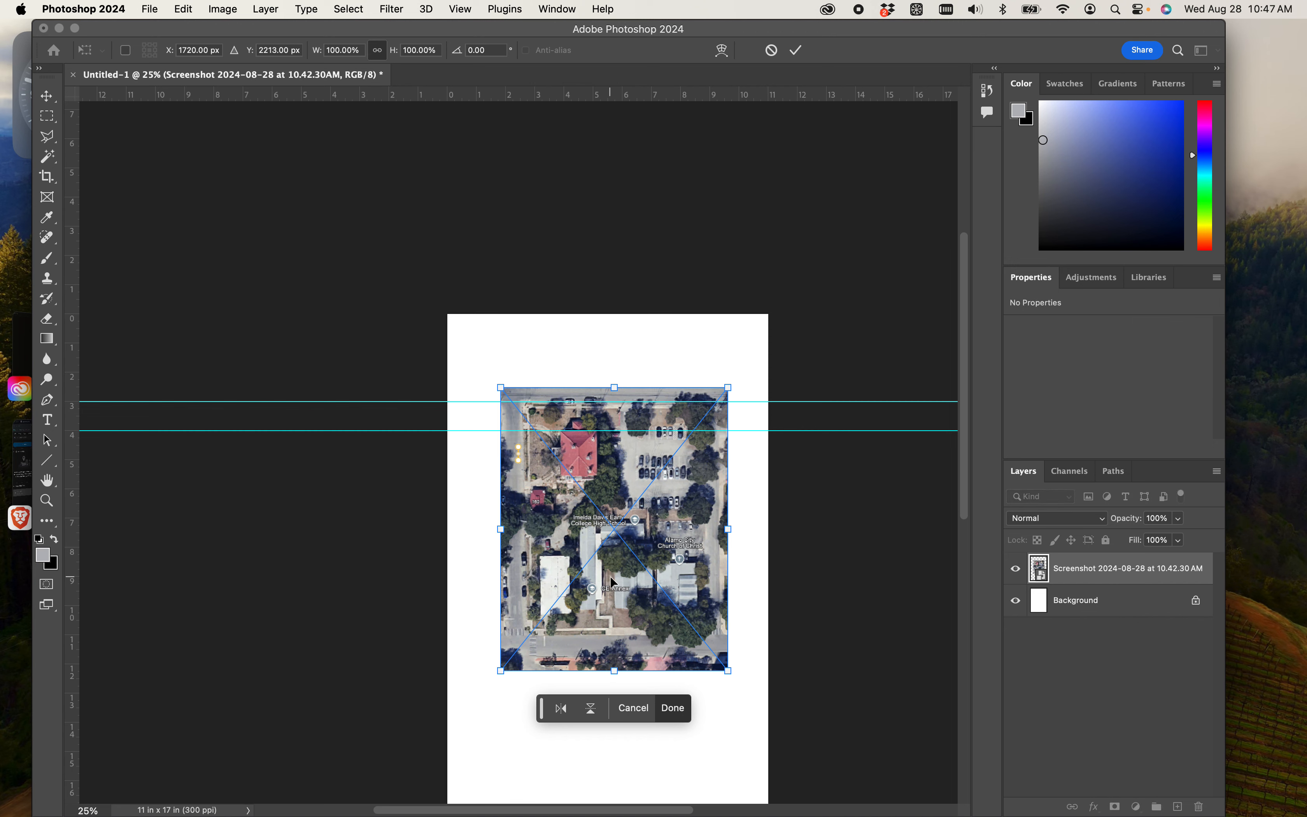
scroll(734, 605, "down", 5)
left_click_drag(729, 483, 949, 812)
left_click_drag(502, 199, 351, 56)
left_click_drag(577, 427, 694, 474)
- Move the enlarged aerial vertically to about Y 3112 px to line its scale marker up with the two guides
key("super+plus")
key("super+plus")
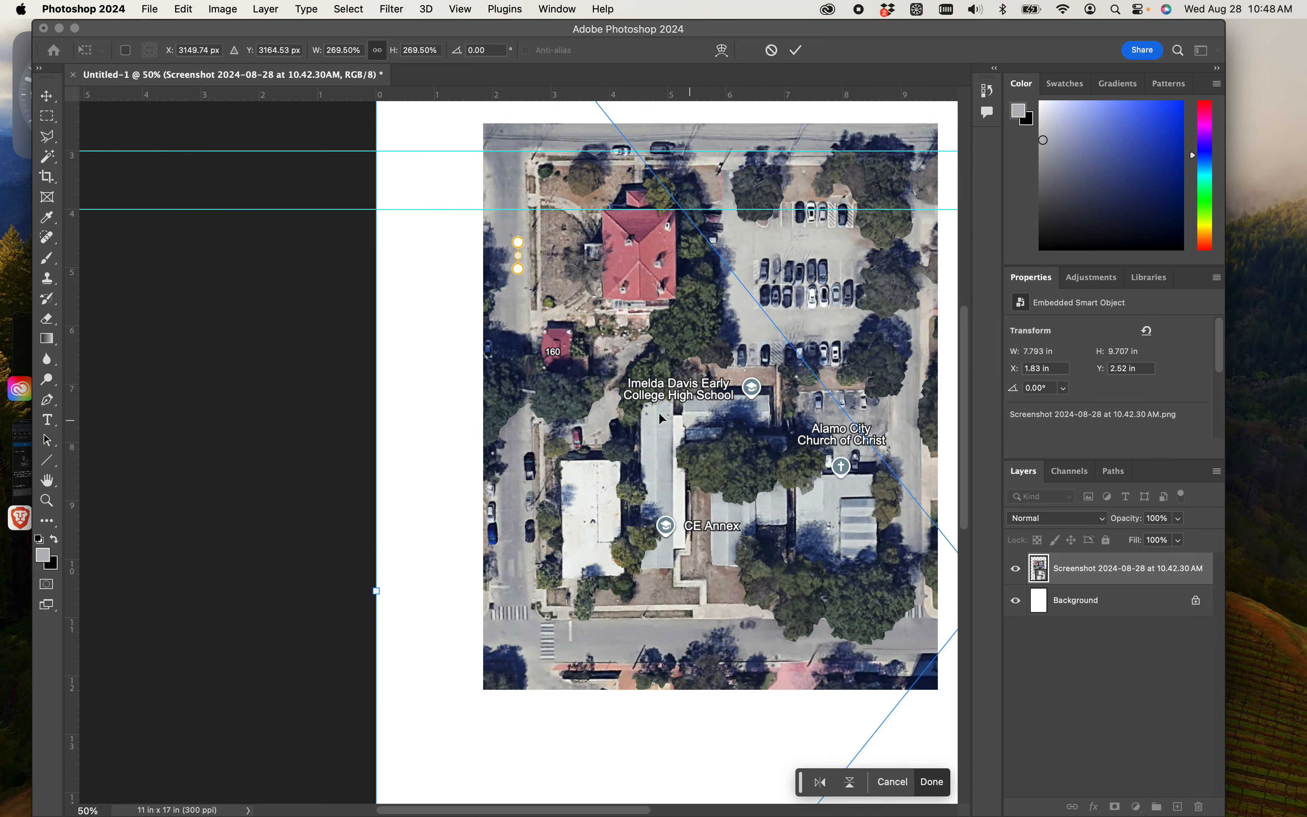
key("super+plus")
key("super+plus")
key("super+plus")
left_click_drag(563, 312, 522, 441)
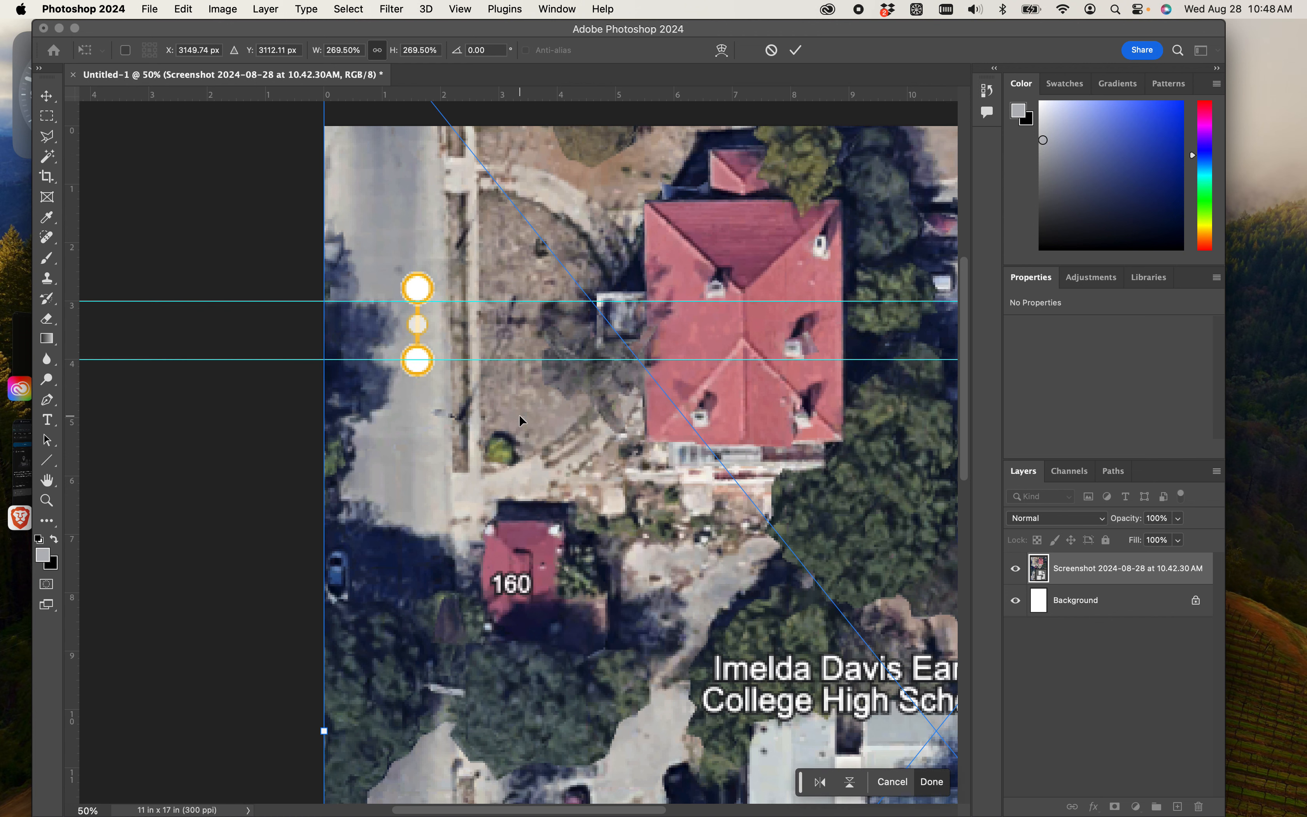
- Reduce the aerial to about 237% and realign its scale marker with the 3 and 4 inch guides
scroll(522, 411, "up", 3)
scroll(522, 396, "up", 10)
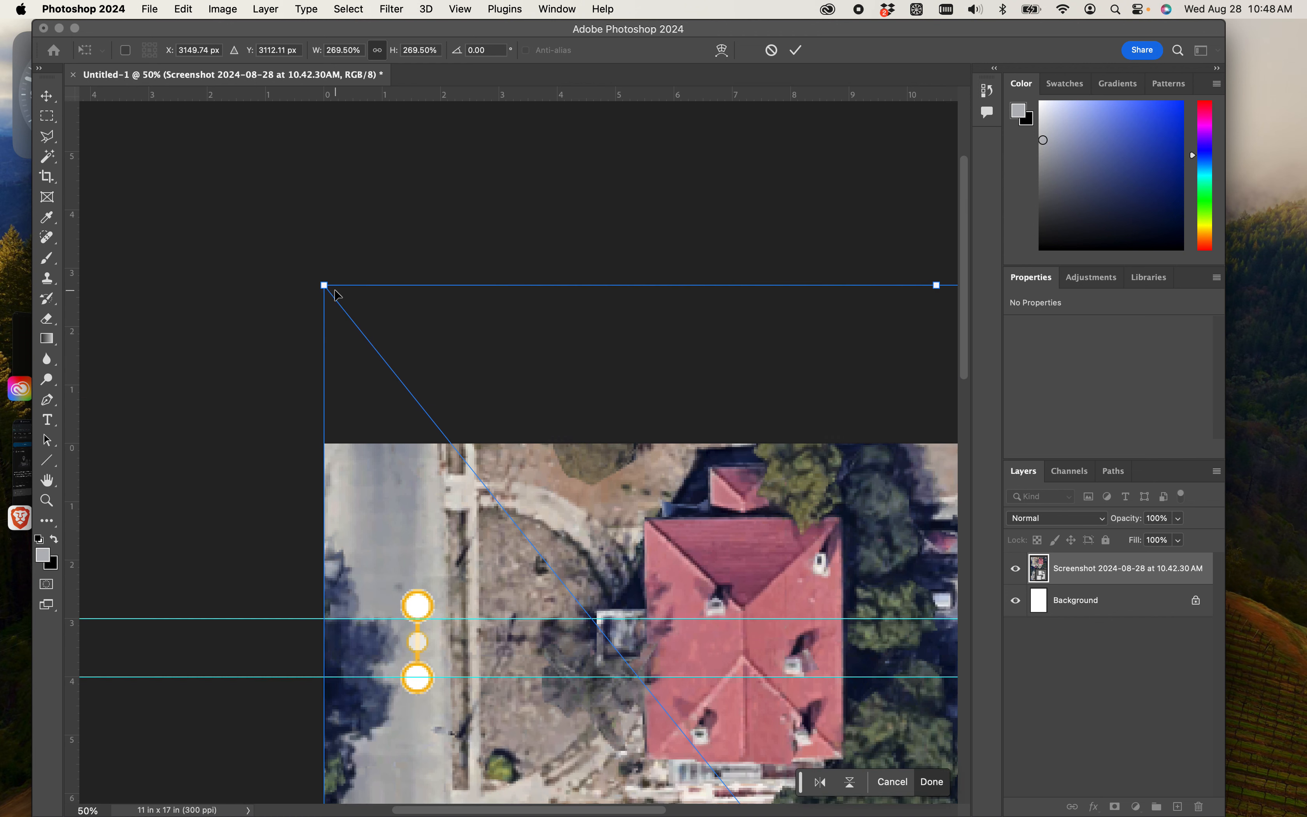
left_click_drag(326, 285, 447, 441)
left_click_drag(610, 569, 496, 452)
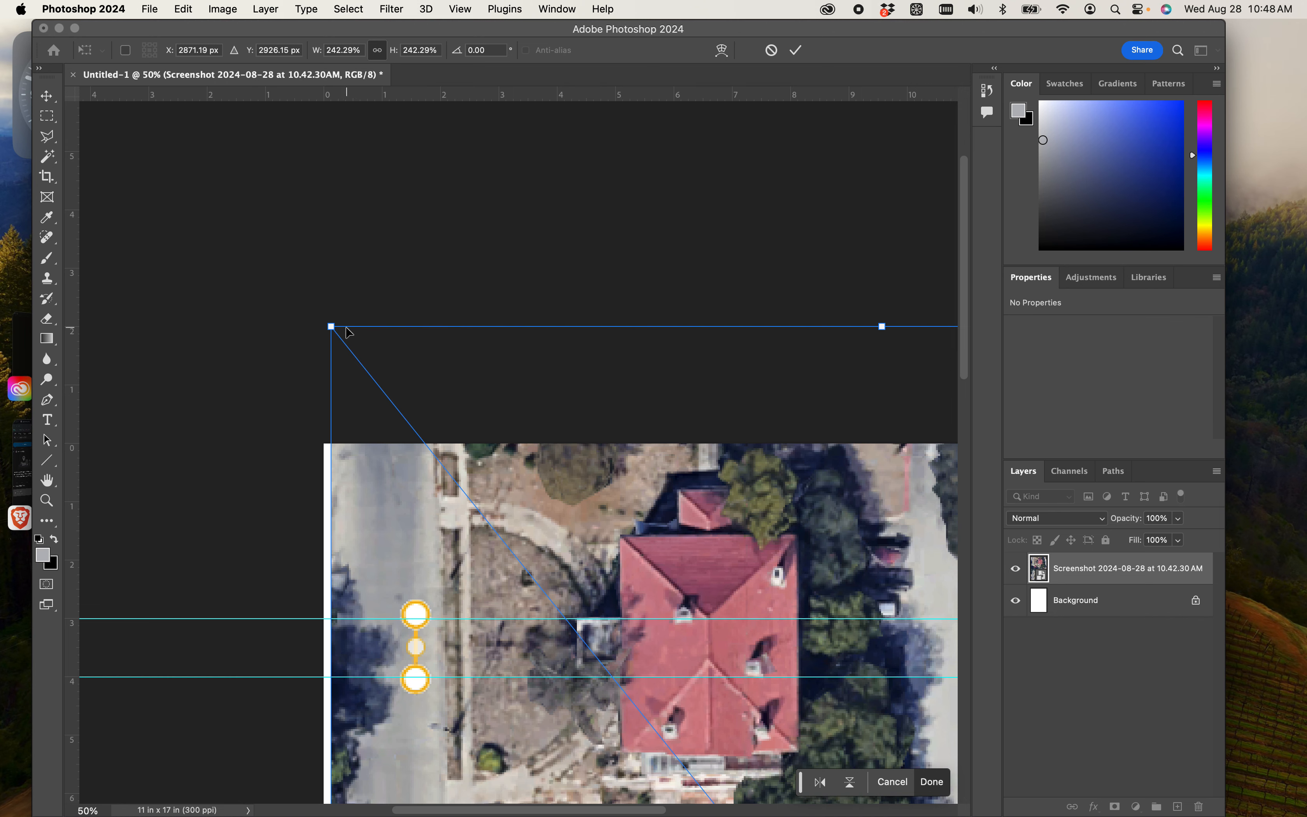
left_click_drag(331, 325, 356, 357)
left_click_drag(528, 558, 489, 535)
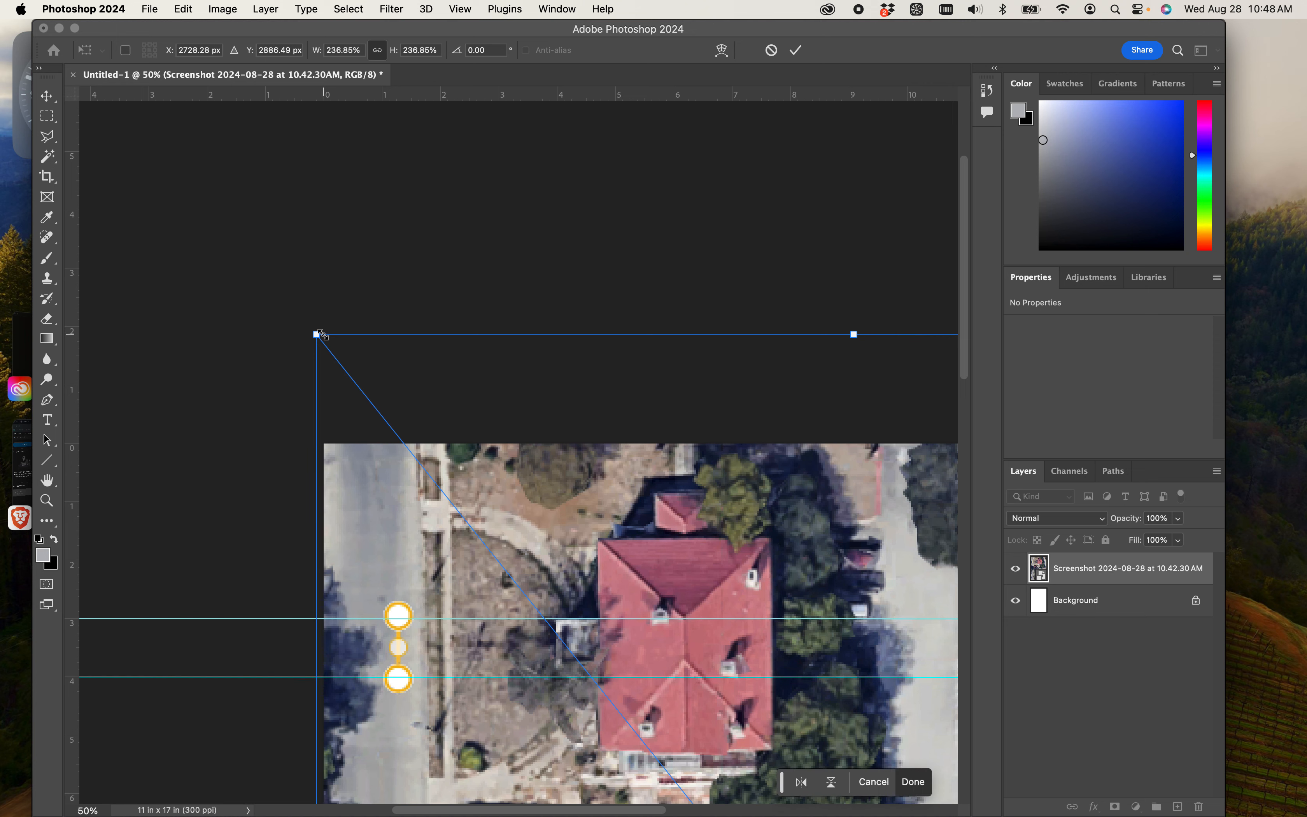
- Fine-tune the aerial's proportional scale to about 231% and fit its scale marker between the one-inch guides
left_click_drag(321, 335, 348, 371)
mouse_move(440, 499)
left_mouse_down()
mouse_move(413, 471)
mouse_move(428, 479)
left_mouse_up()
- Reposition the scaled aerial over the page at about X 1865 px, Y 2550 px, centring it vertically
key("super+minus")
key("super+minus")
key("super+minus")
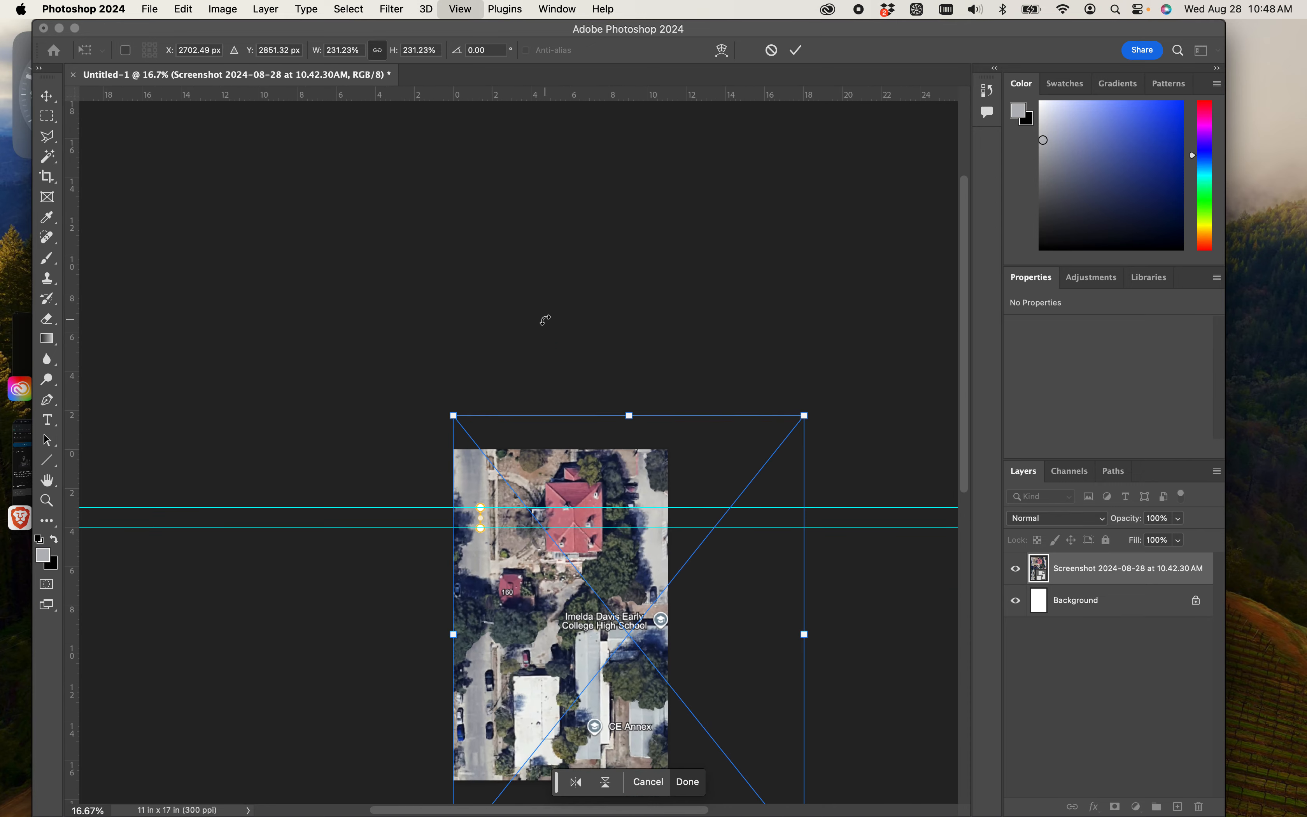
key("super+minus")
left_click_drag(586, 592, 529, 597)
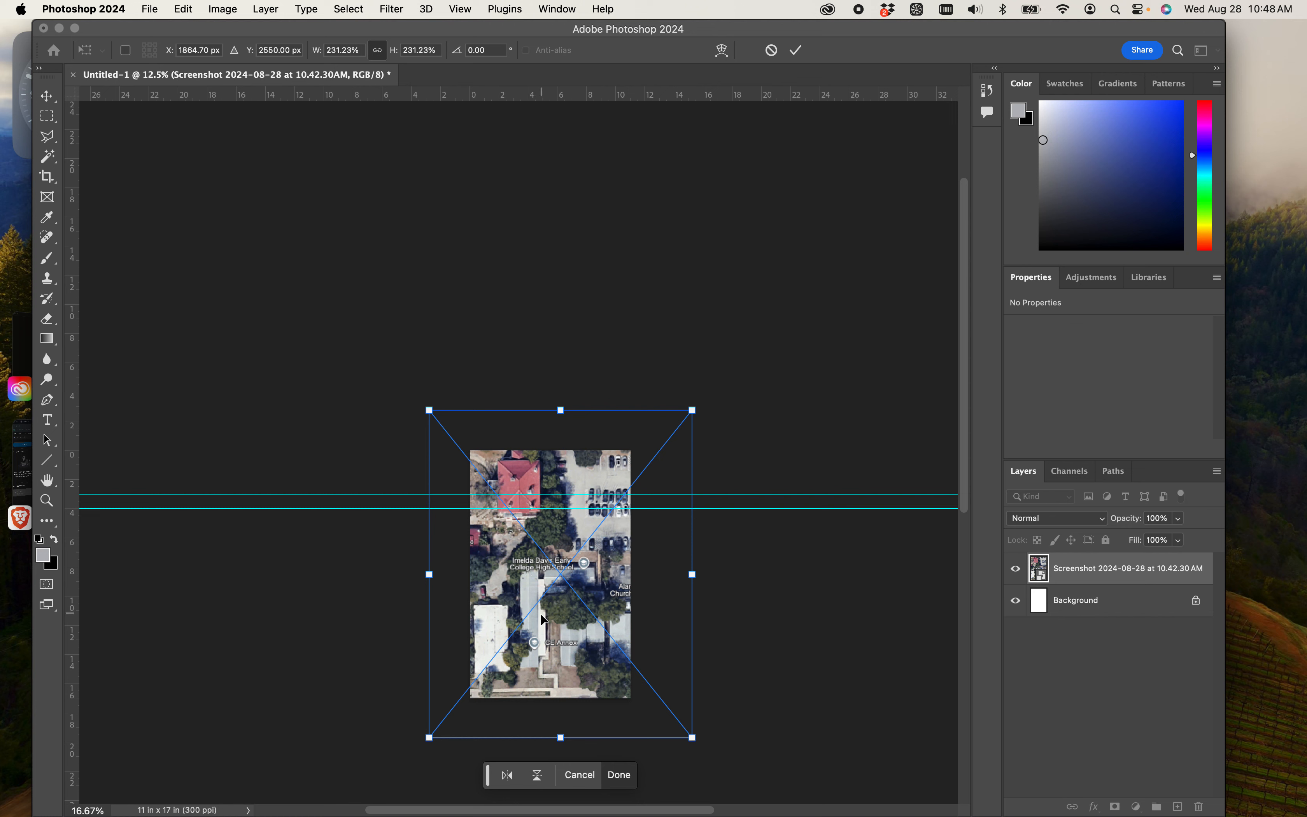
right_click(517, 611)
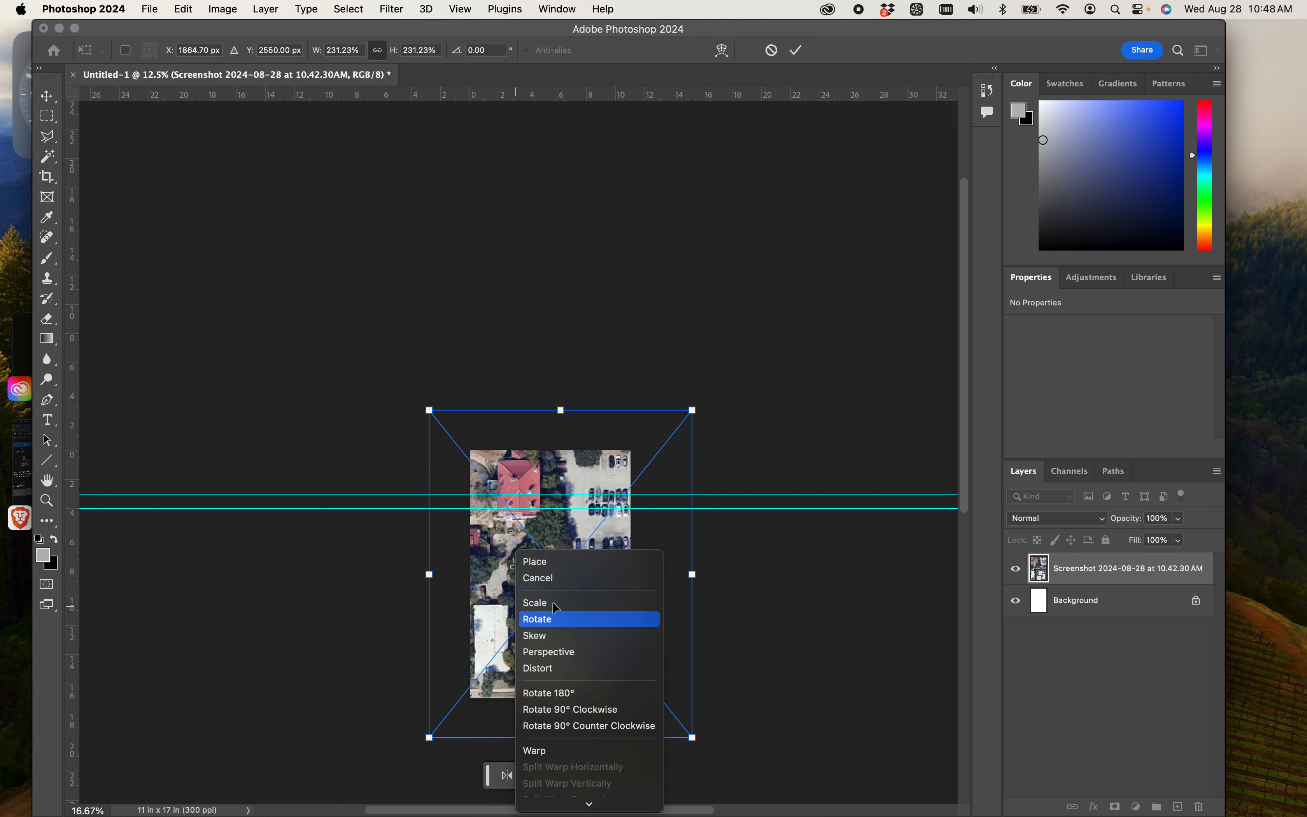
left_click(541, 603)
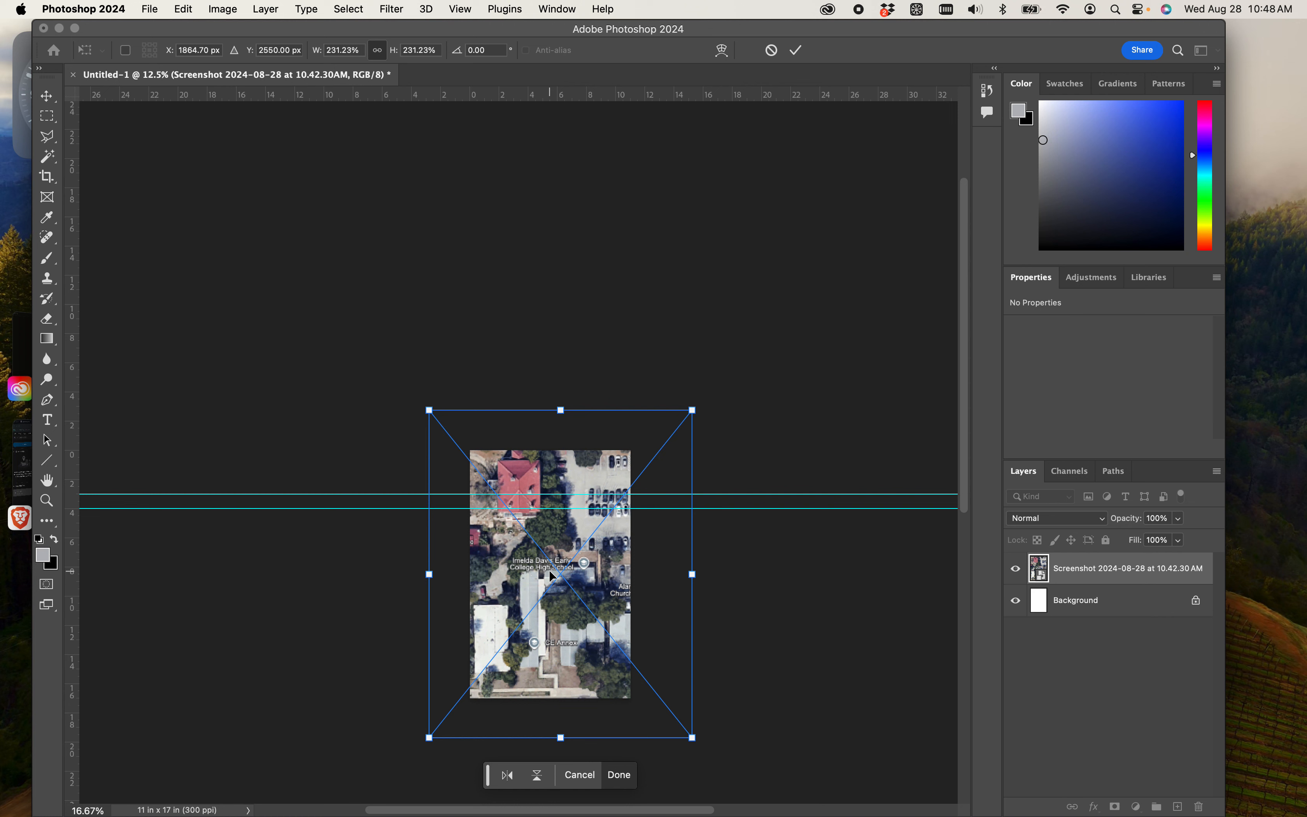
right_click(579, 624)
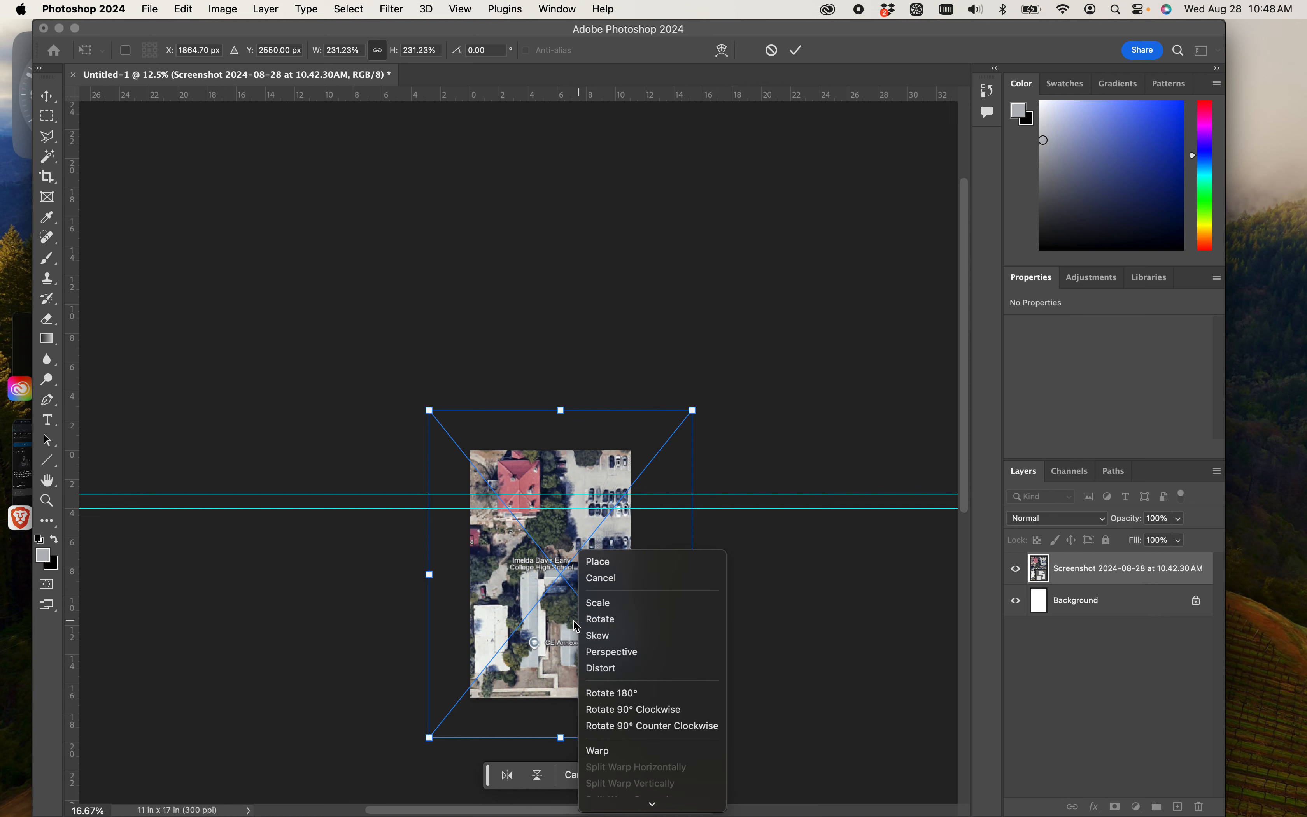
left_click(595, 600)
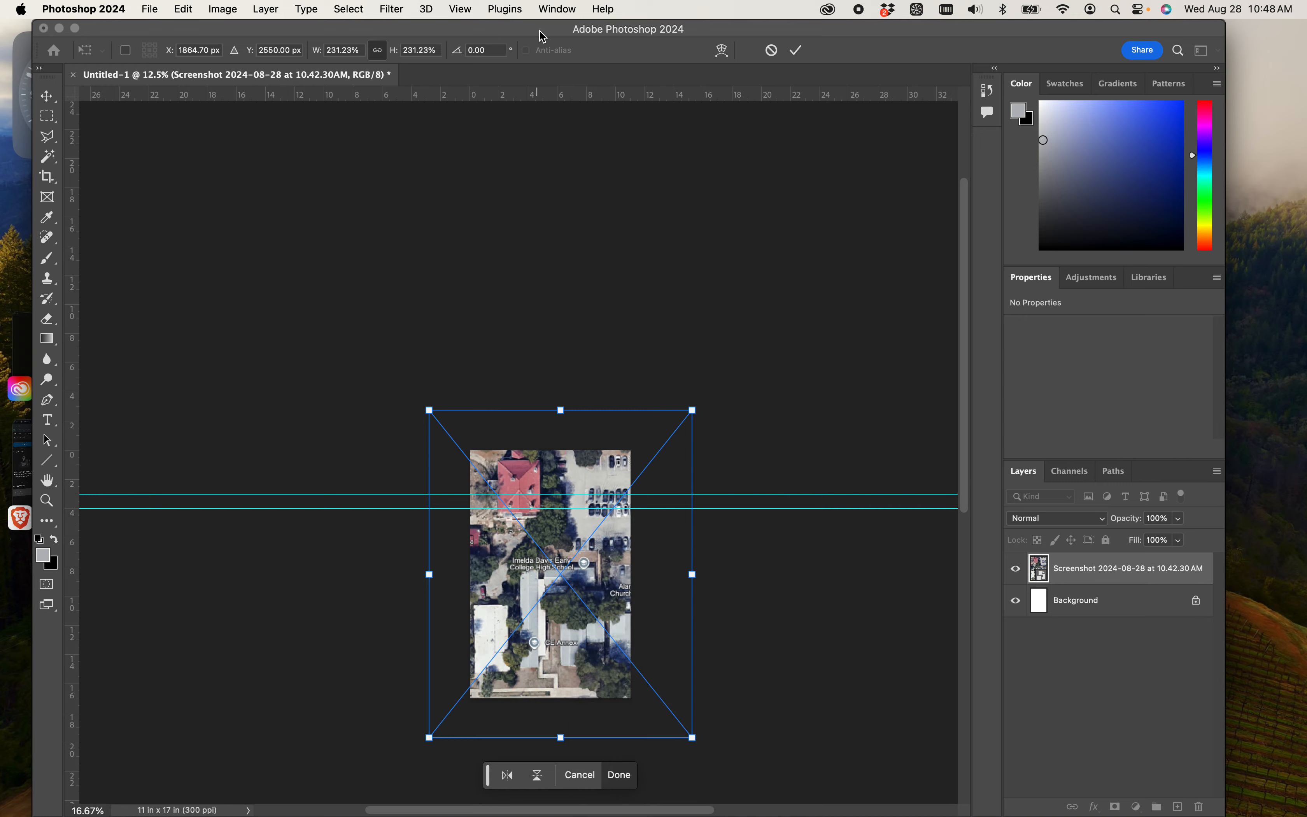
left_click_drag(539, 32, 572, 2)
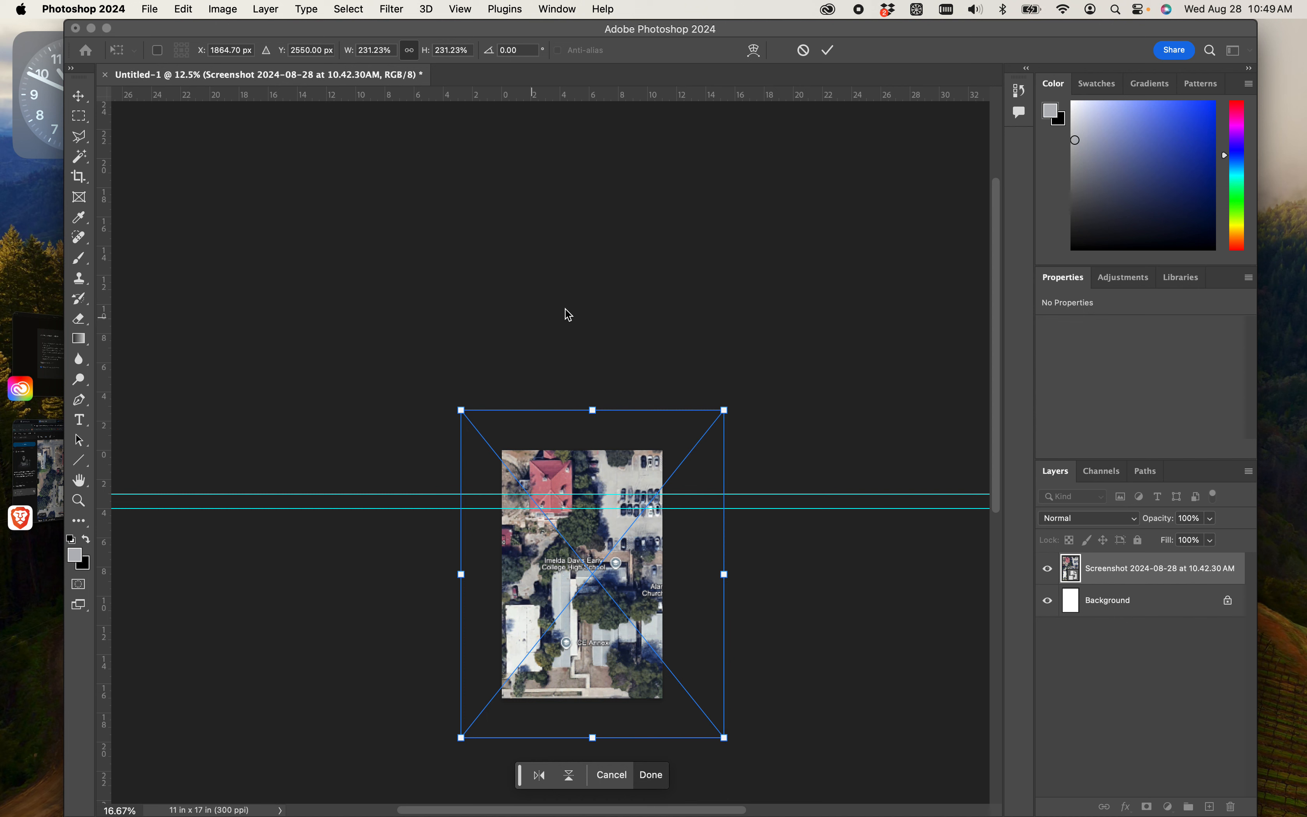
- Apply the aerial's transform and select its screenshot layer
key("Return")
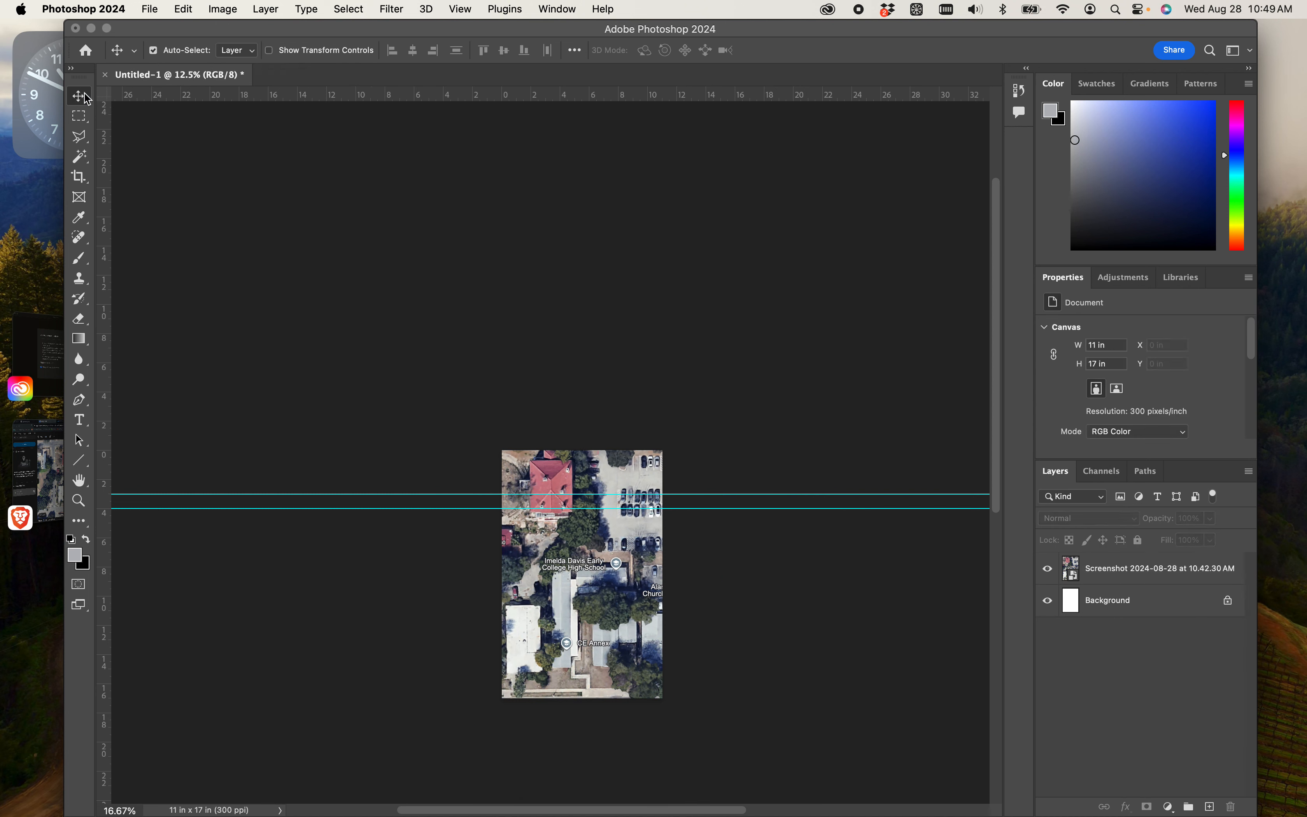
right_click(615, 469)
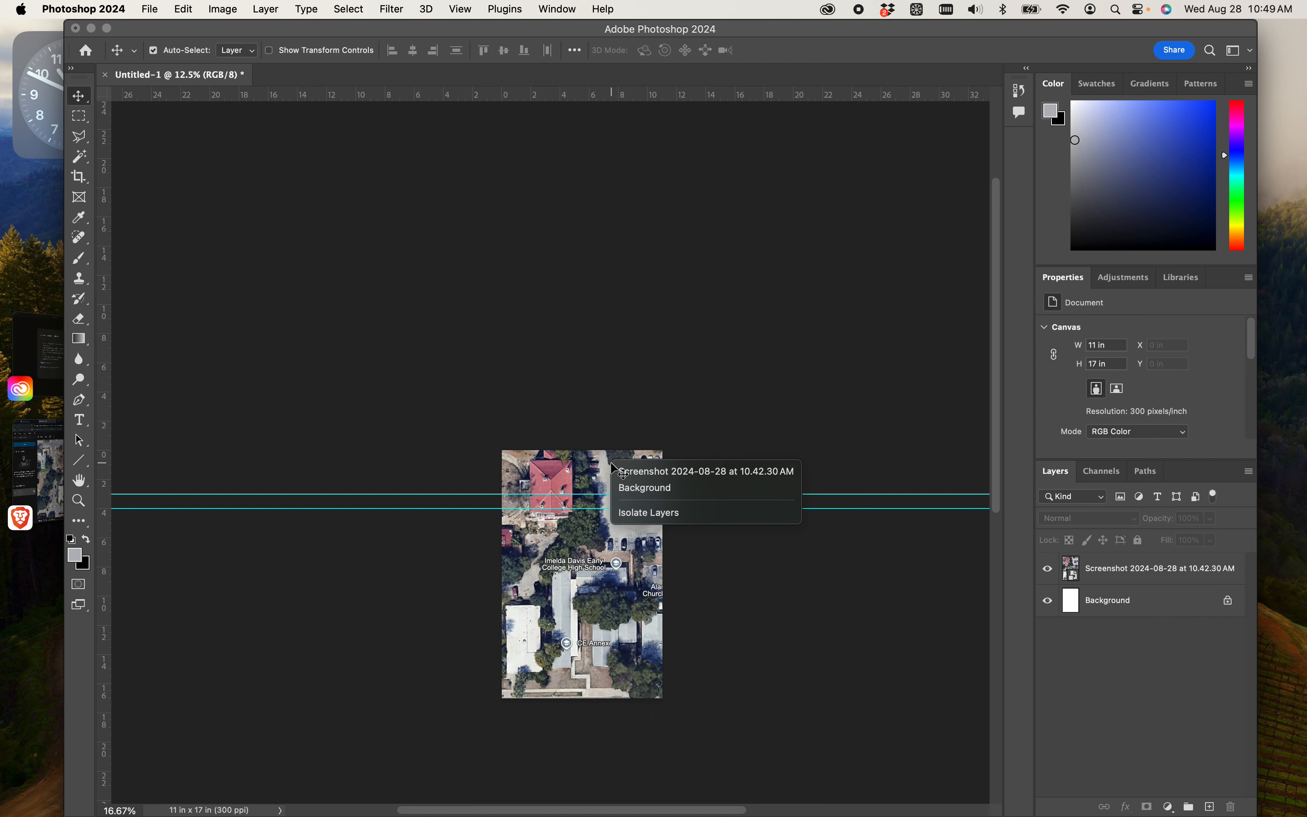
left_click(1183, 582)
left_click(1168, 580)
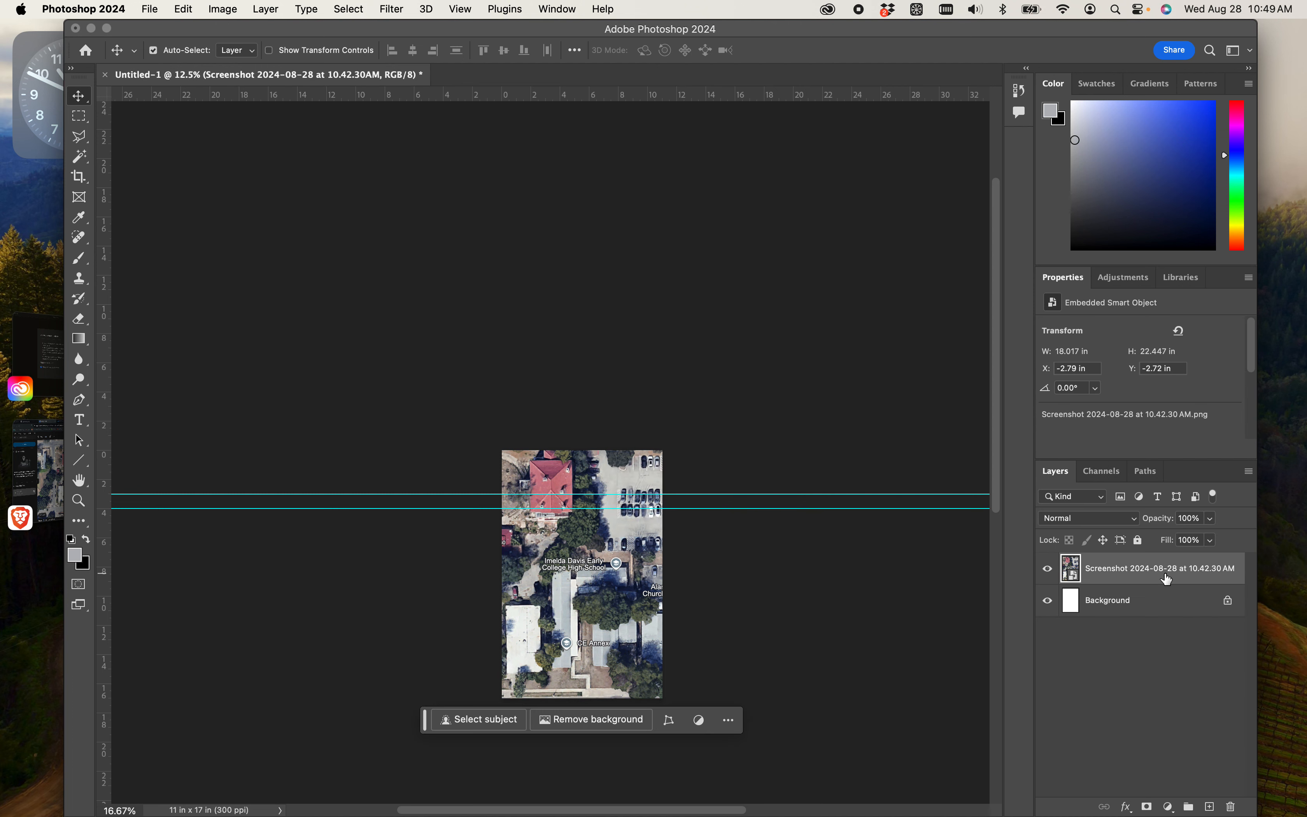
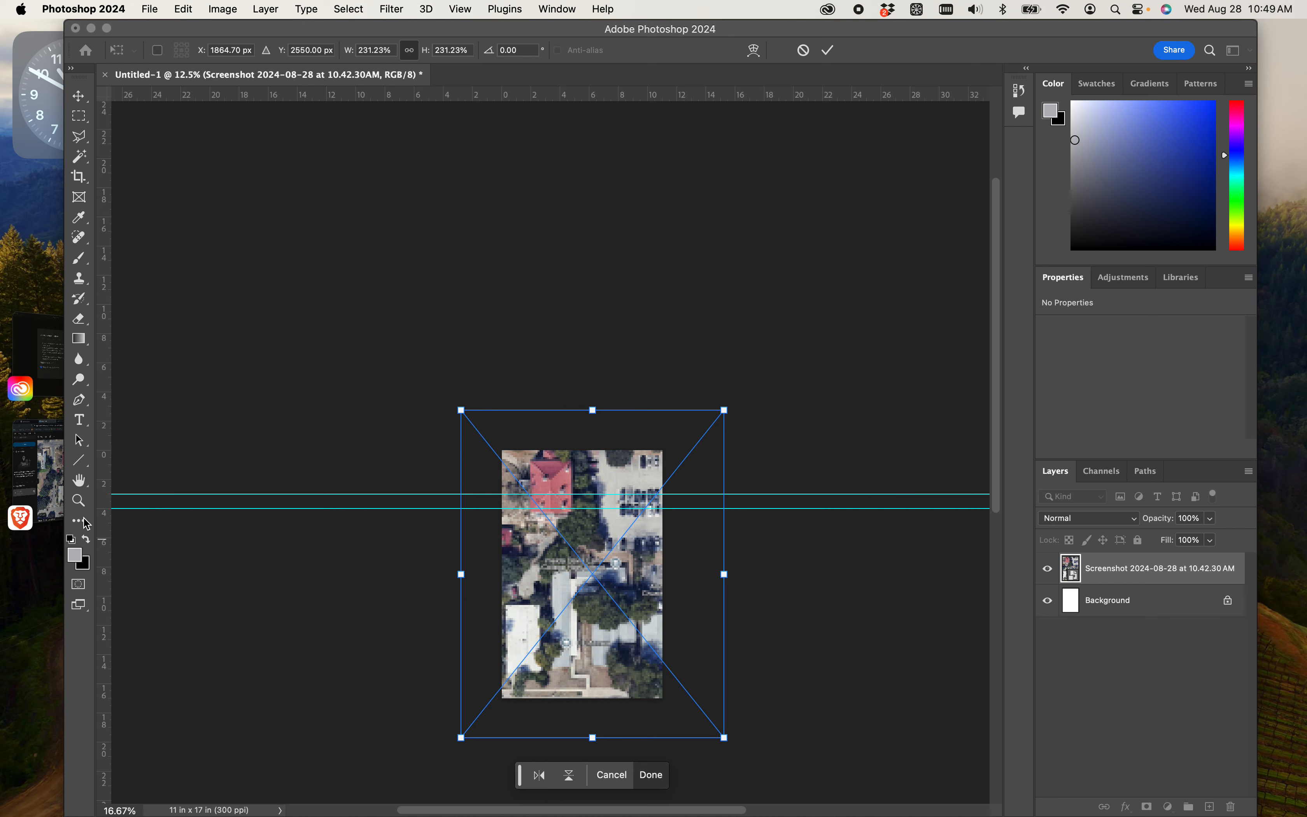
- Close the Creative Cloud update window and set the aerial's transform mode to Scale
left_click(54, 386)
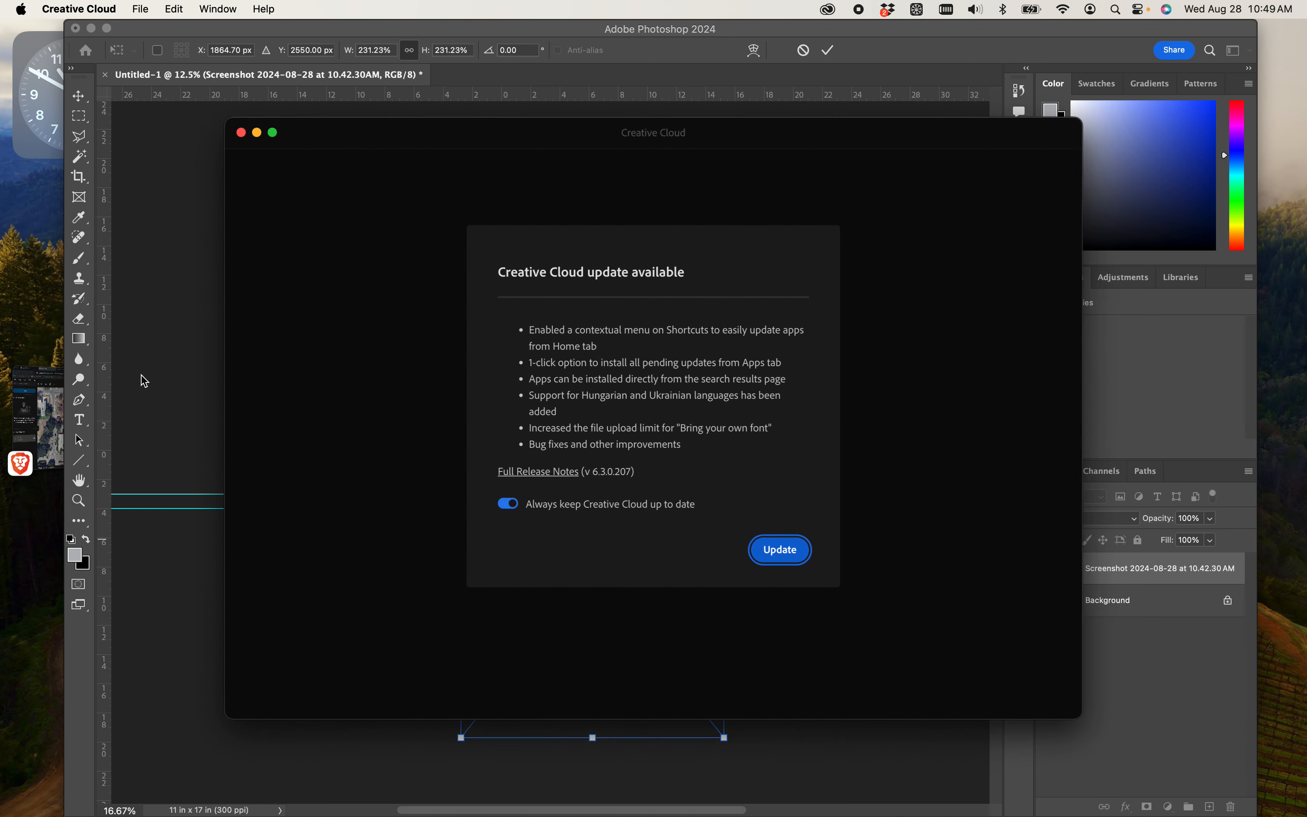
left_click(242, 132)
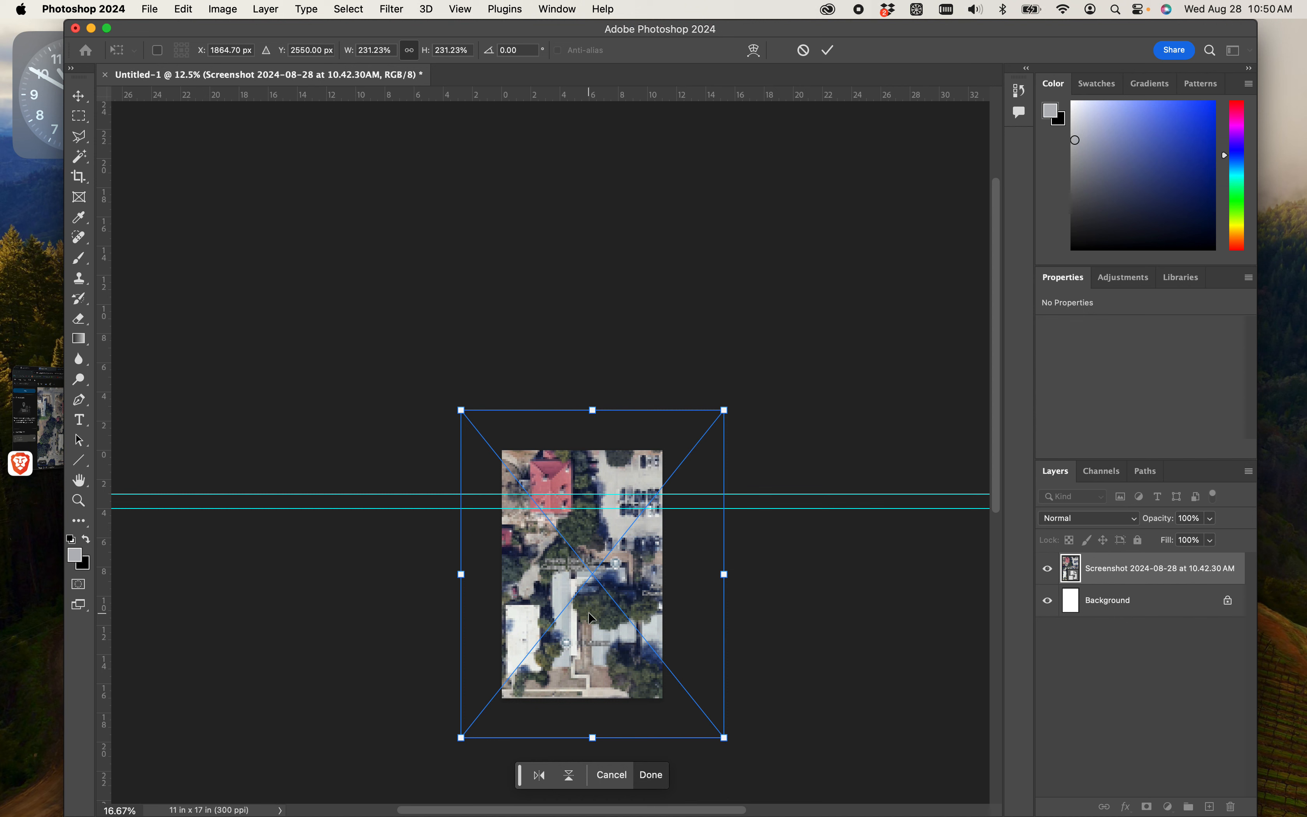
right_click(623, 661)
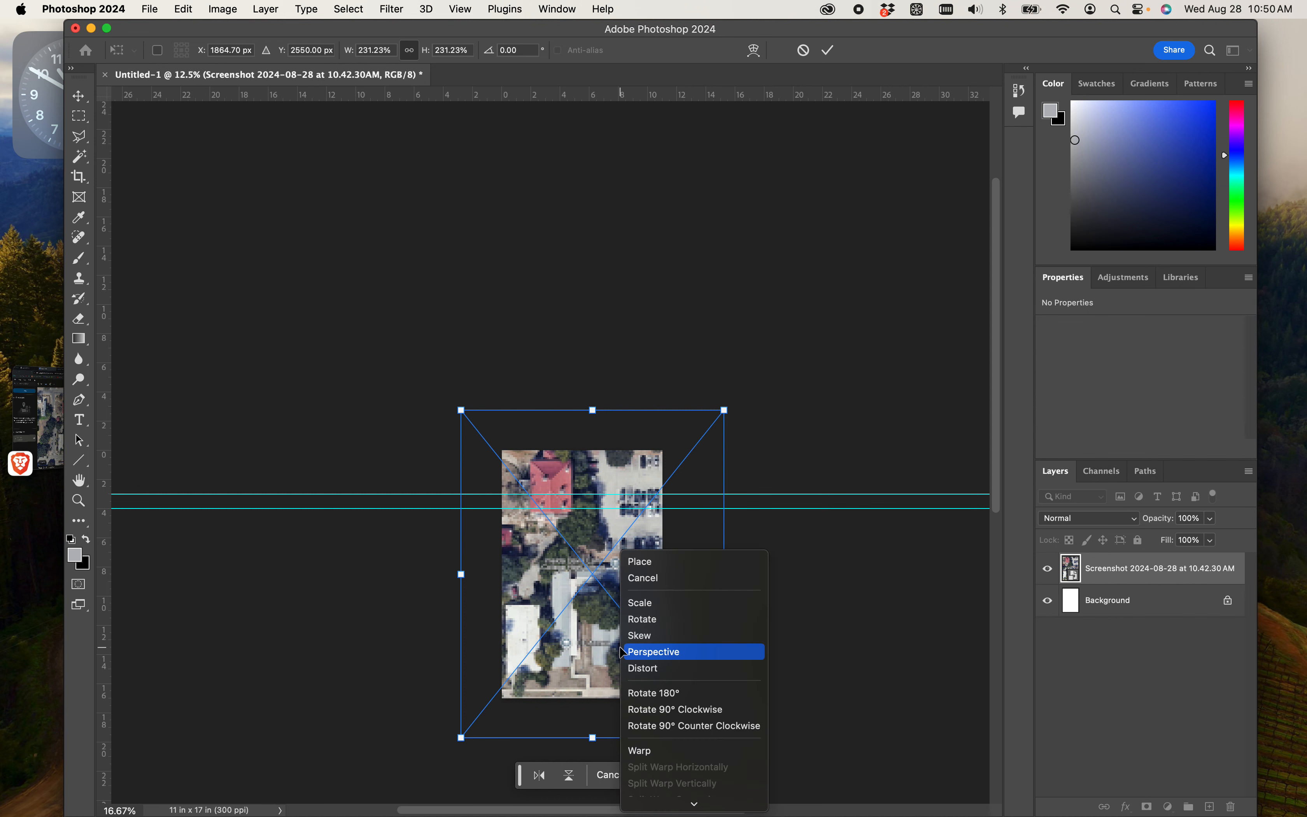
left_click(637, 604)
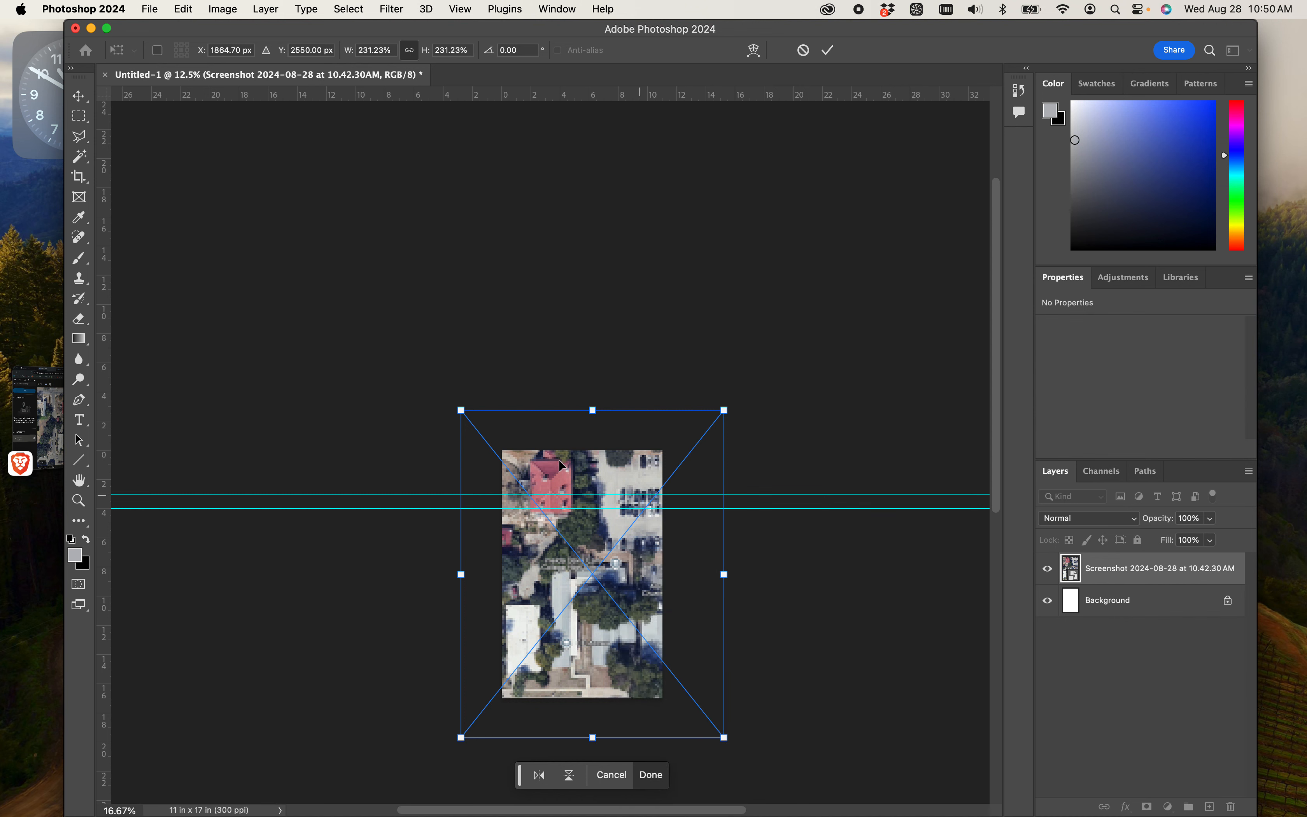
- Browse the swatches, patterns, channels, paths, edit history and adjustment presets
left_click(1098, 84)
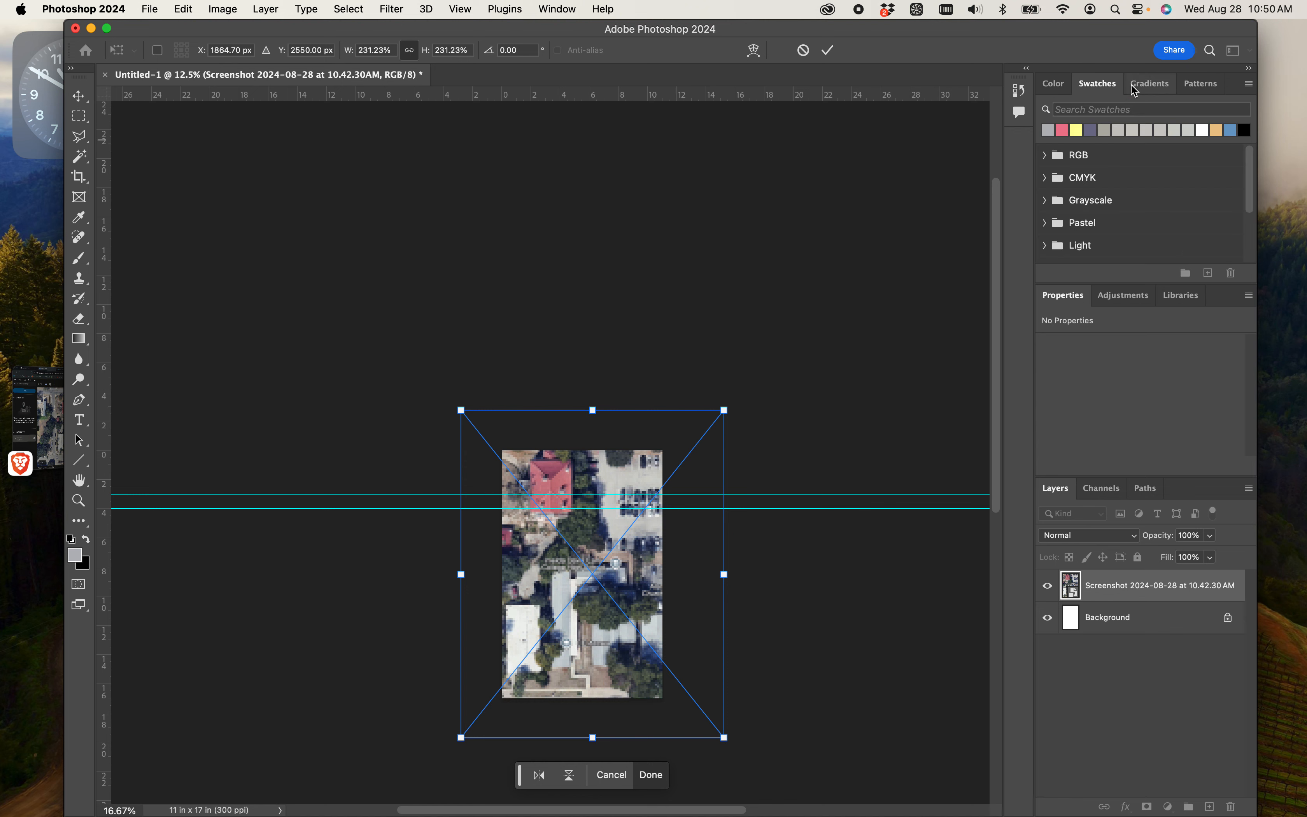
left_click(1156, 85)
left_click(1193, 89)
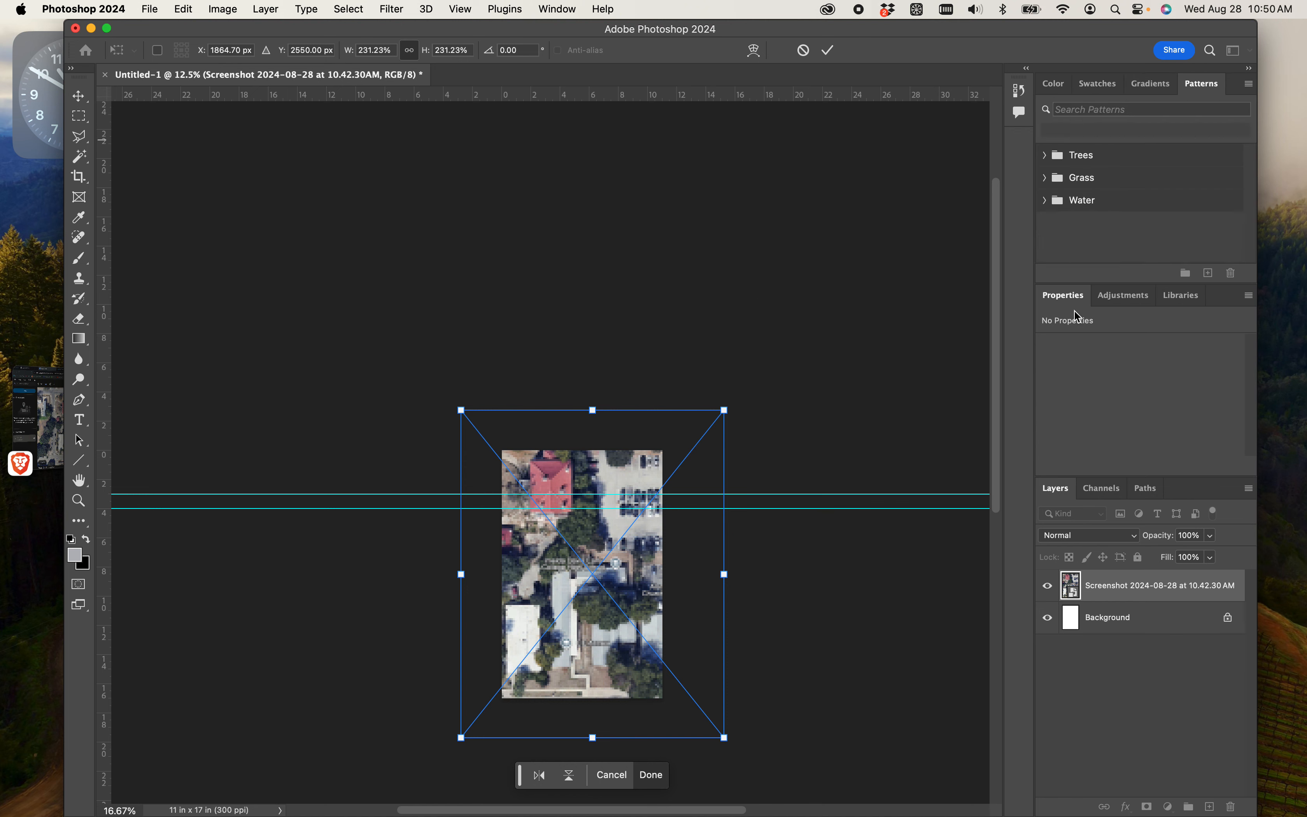
left_click(1101, 489)
left_click(1148, 489)
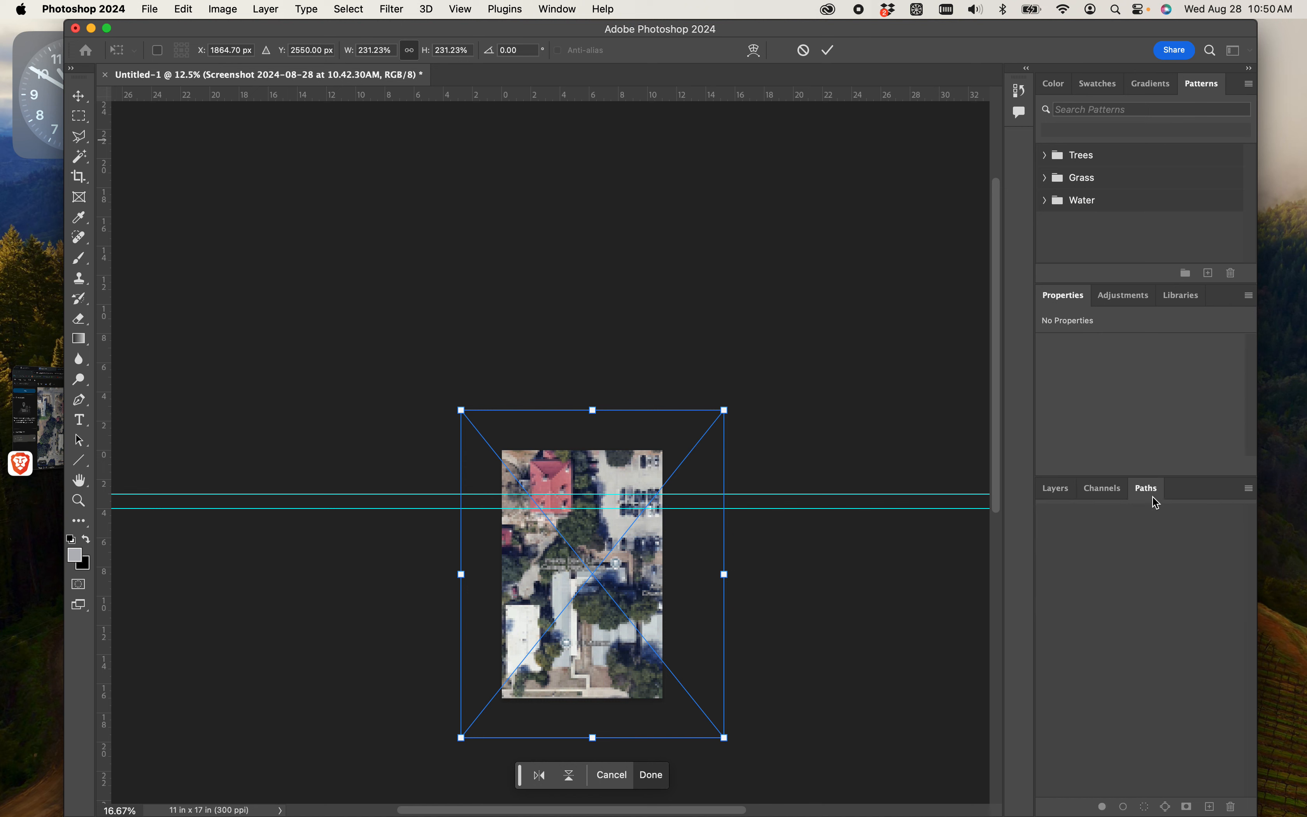
left_click(1055, 489)
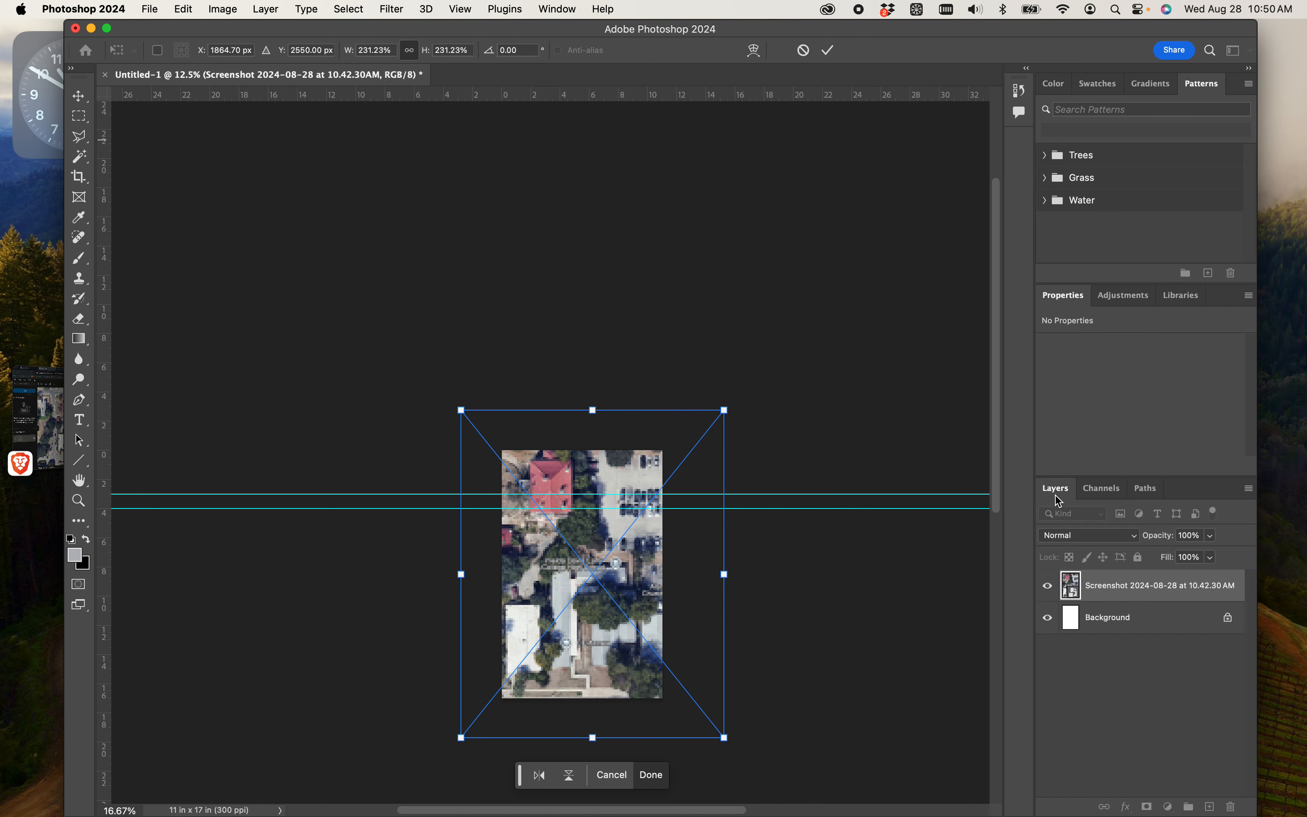
left_click(1021, 116)
left_click(1019, 91)
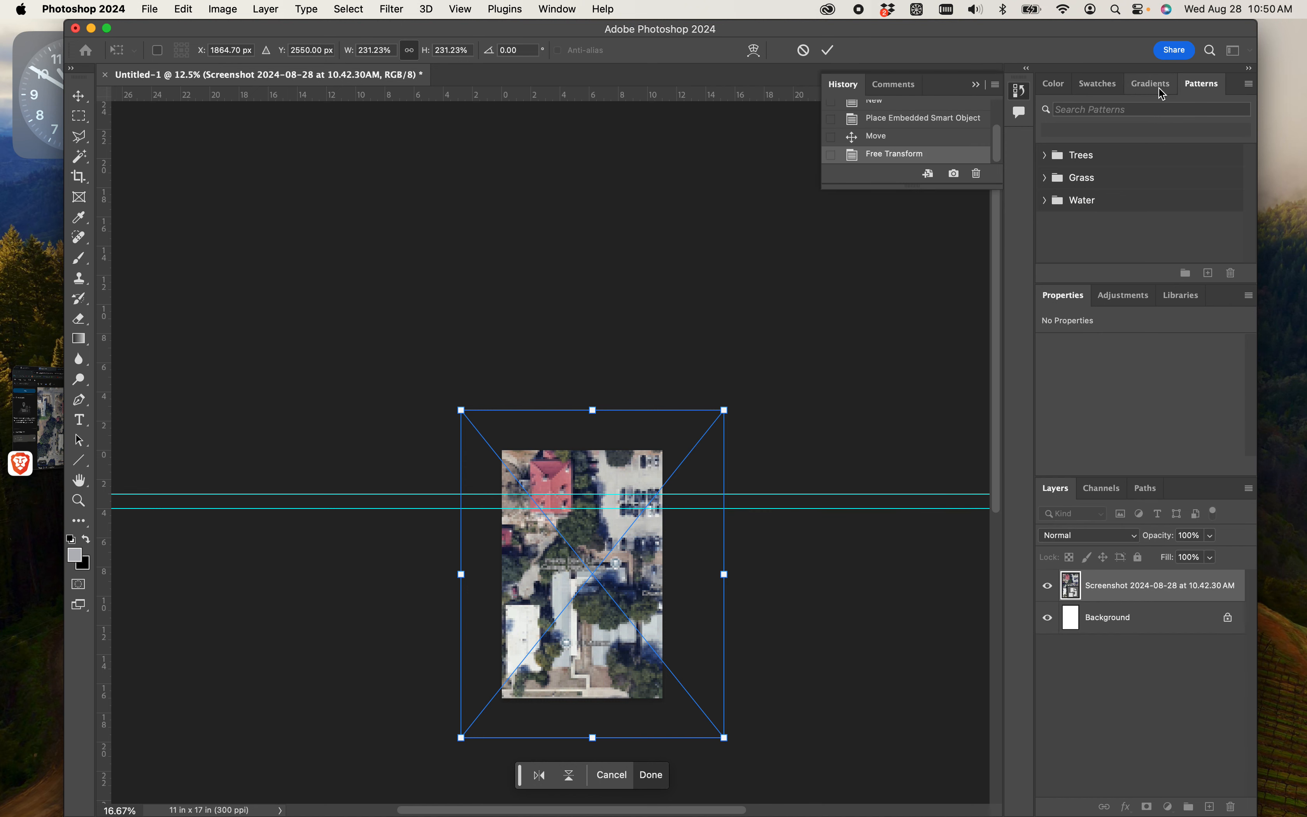
left_click(1052, 84)
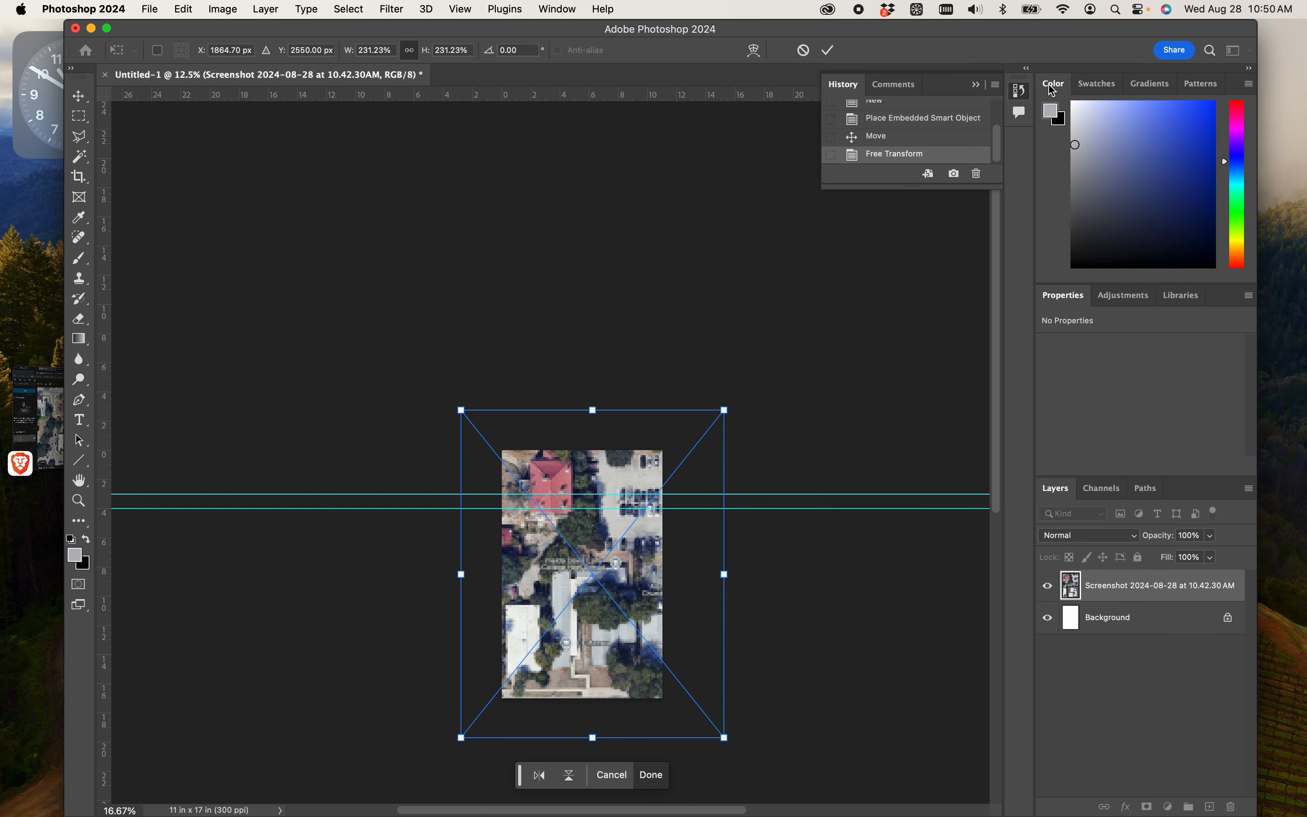
left_click(1096, 84)
left_click(1120, 295)
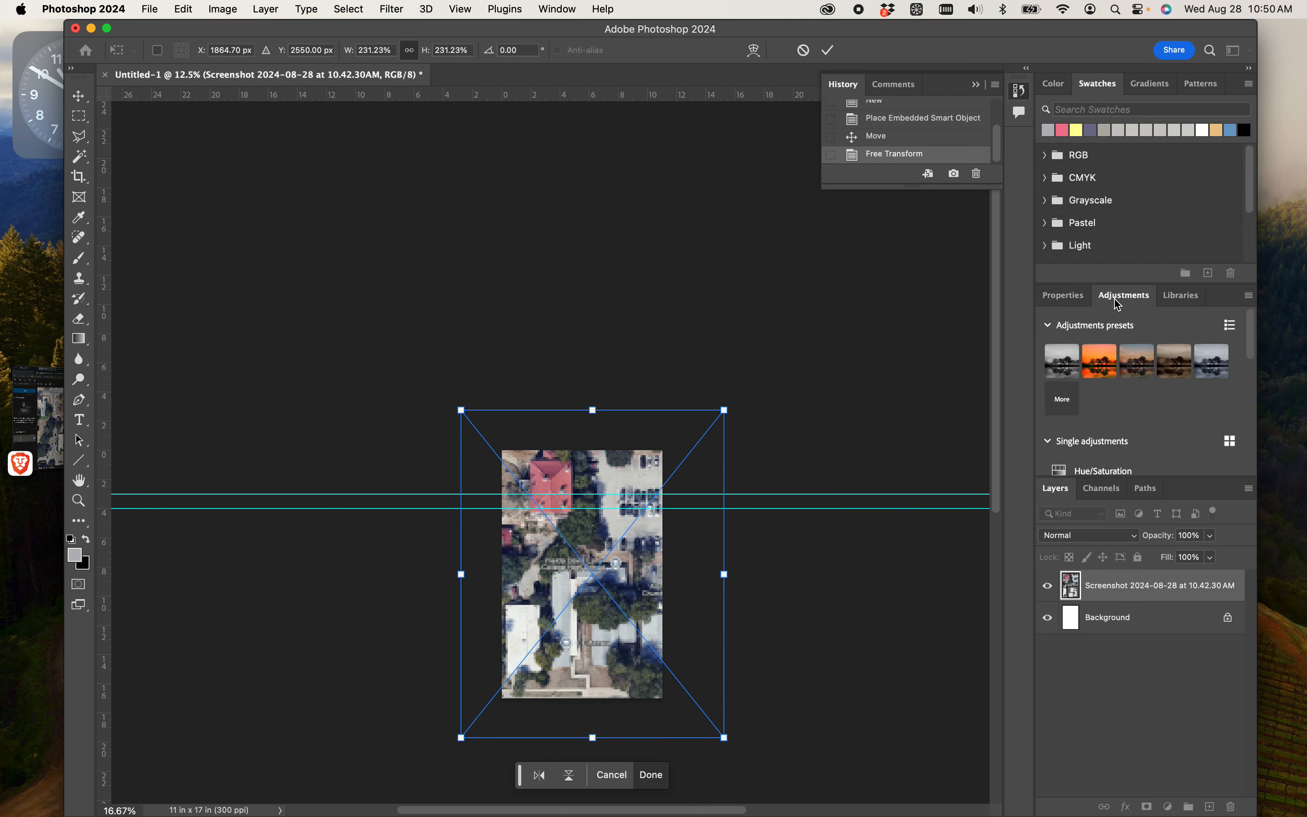
scroll(1117, 346, "down", 5)
scroll(1116, 357, "up", 8)
- Show all open Photoshop windows, return to the Untitled-1 document and collapse the edit history
mouse_move(422, 812)
right_click(477, 789)
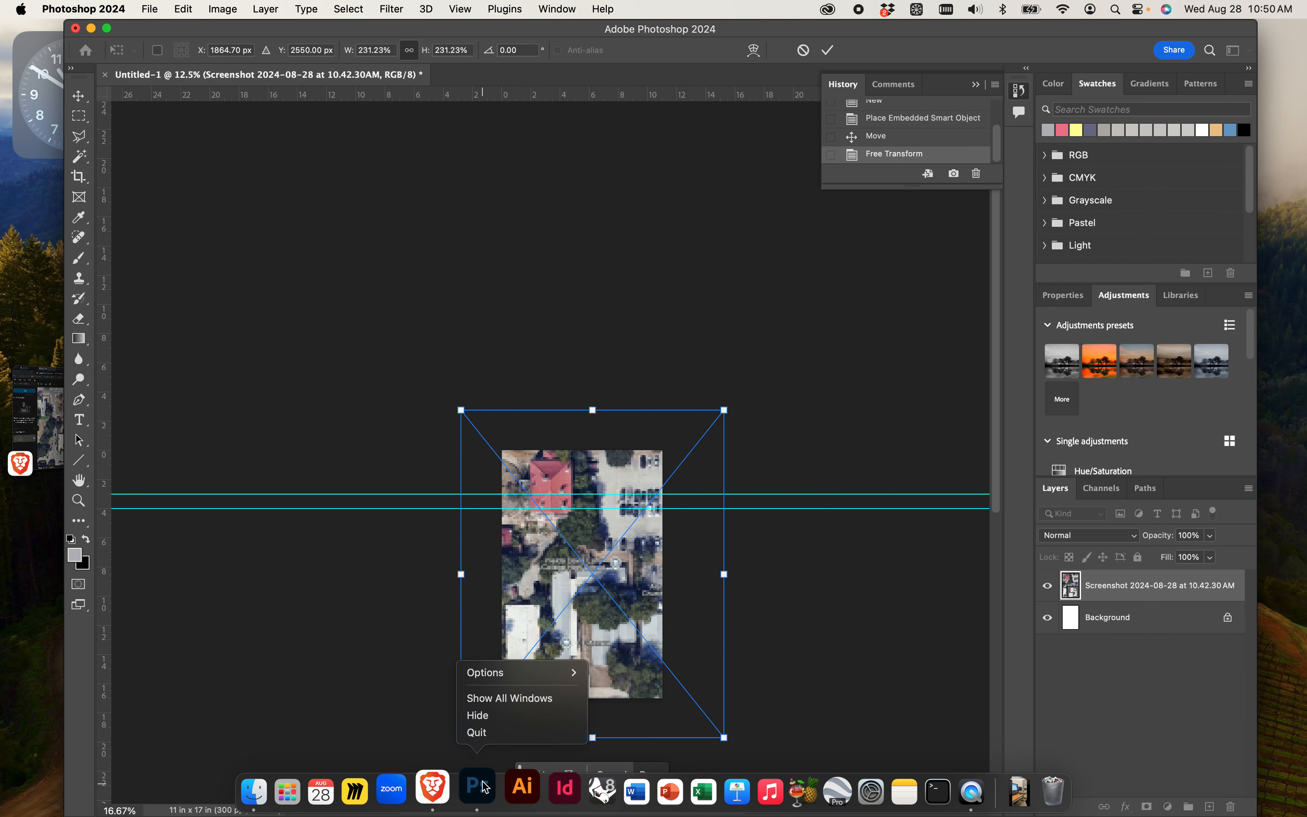
left_click(527, 700)
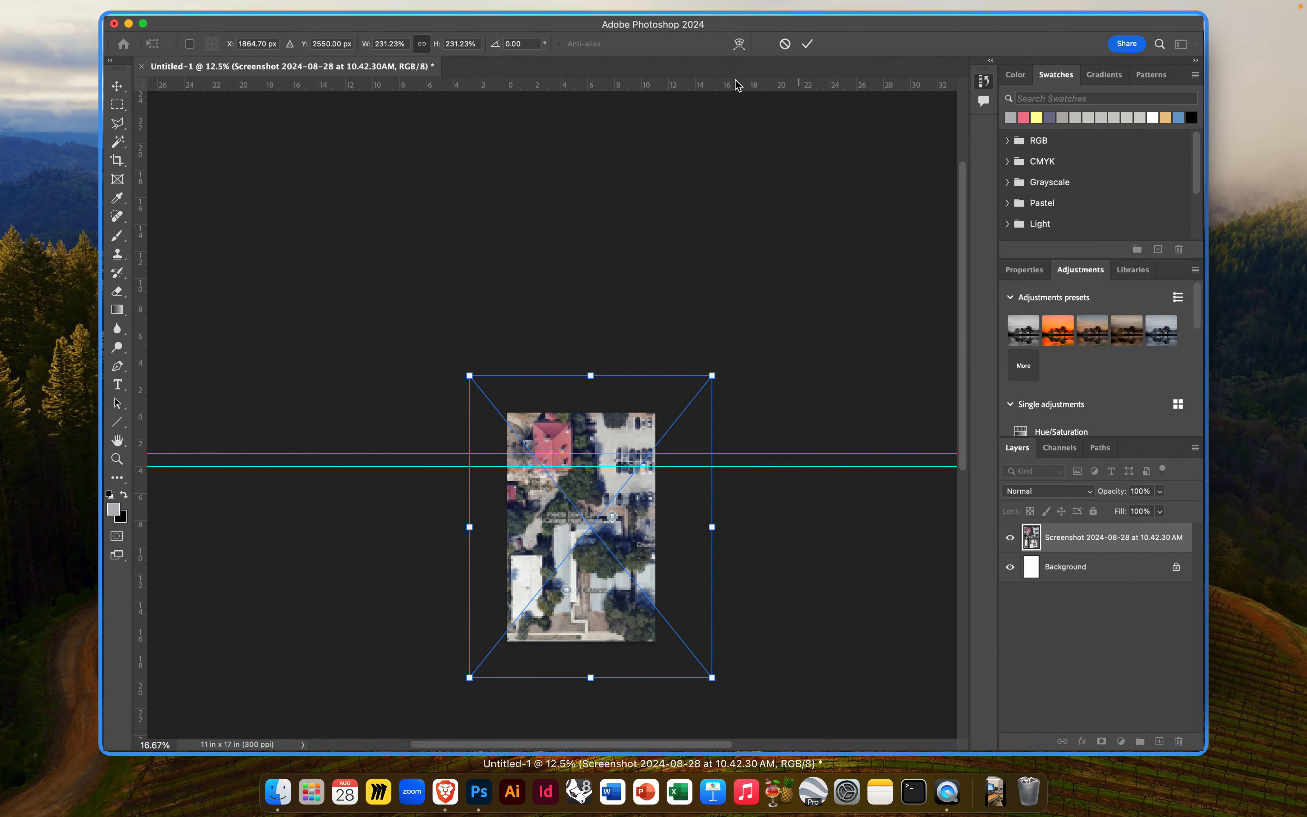
left_click(617, 218)
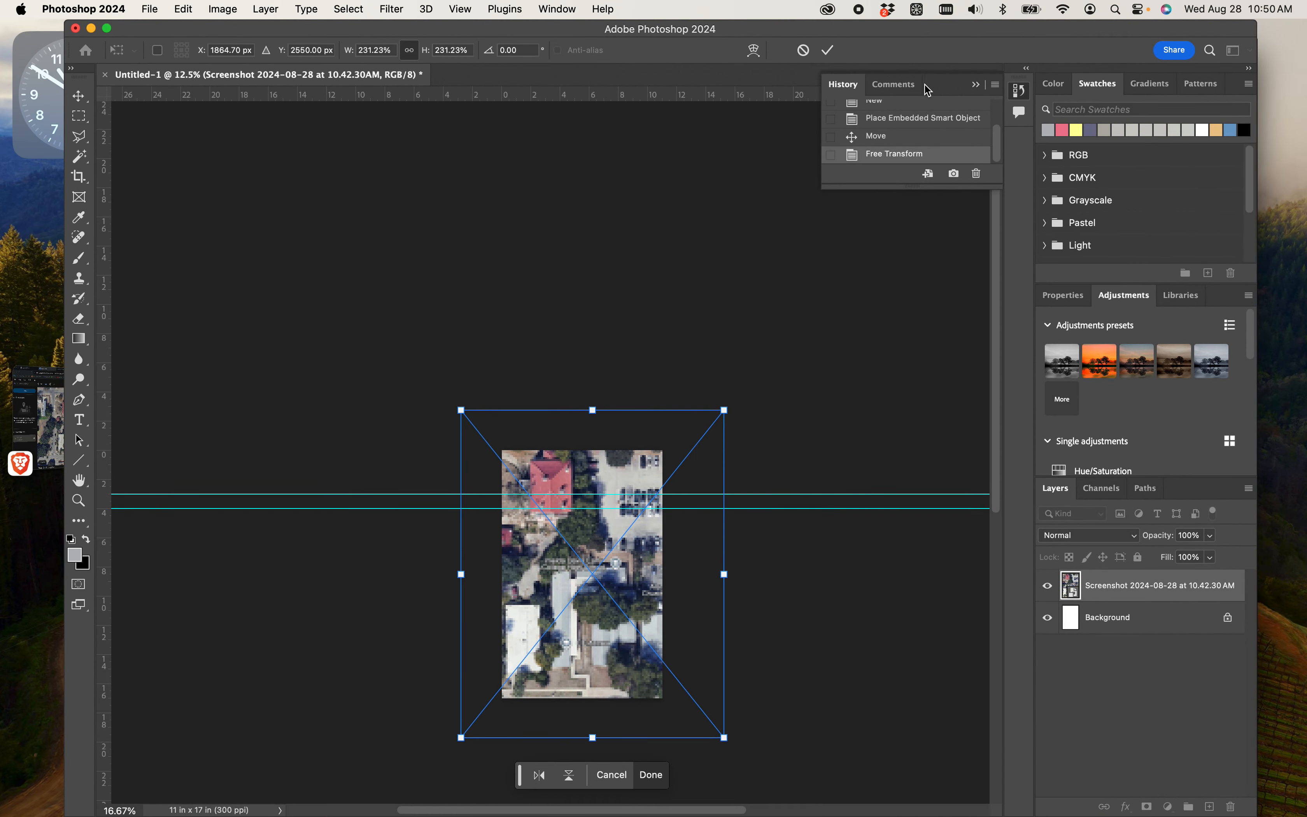
left_click(917, 85)
left_click(977, 85)
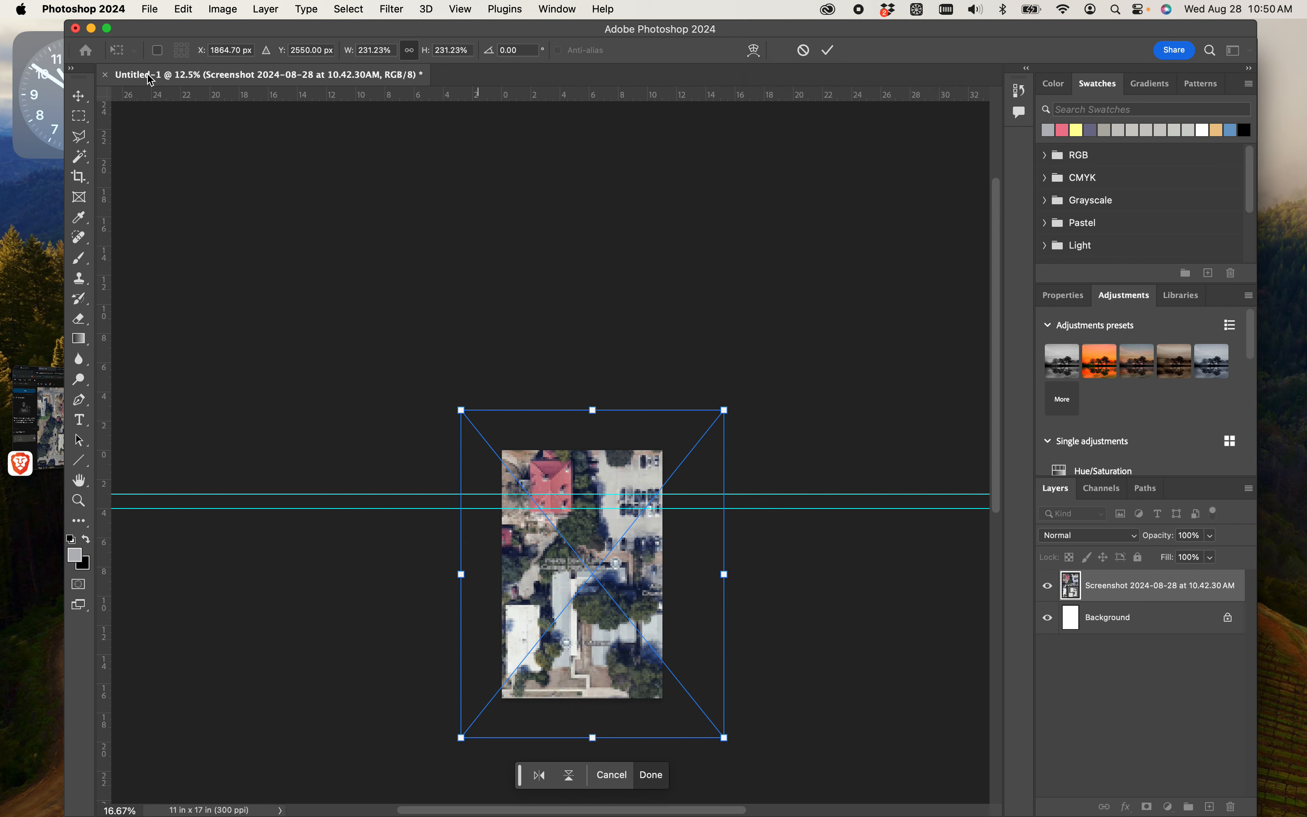
- Apply the aerial's transform and examine the red-roofed building and lower buildings against the one-inch guides
key("Return")
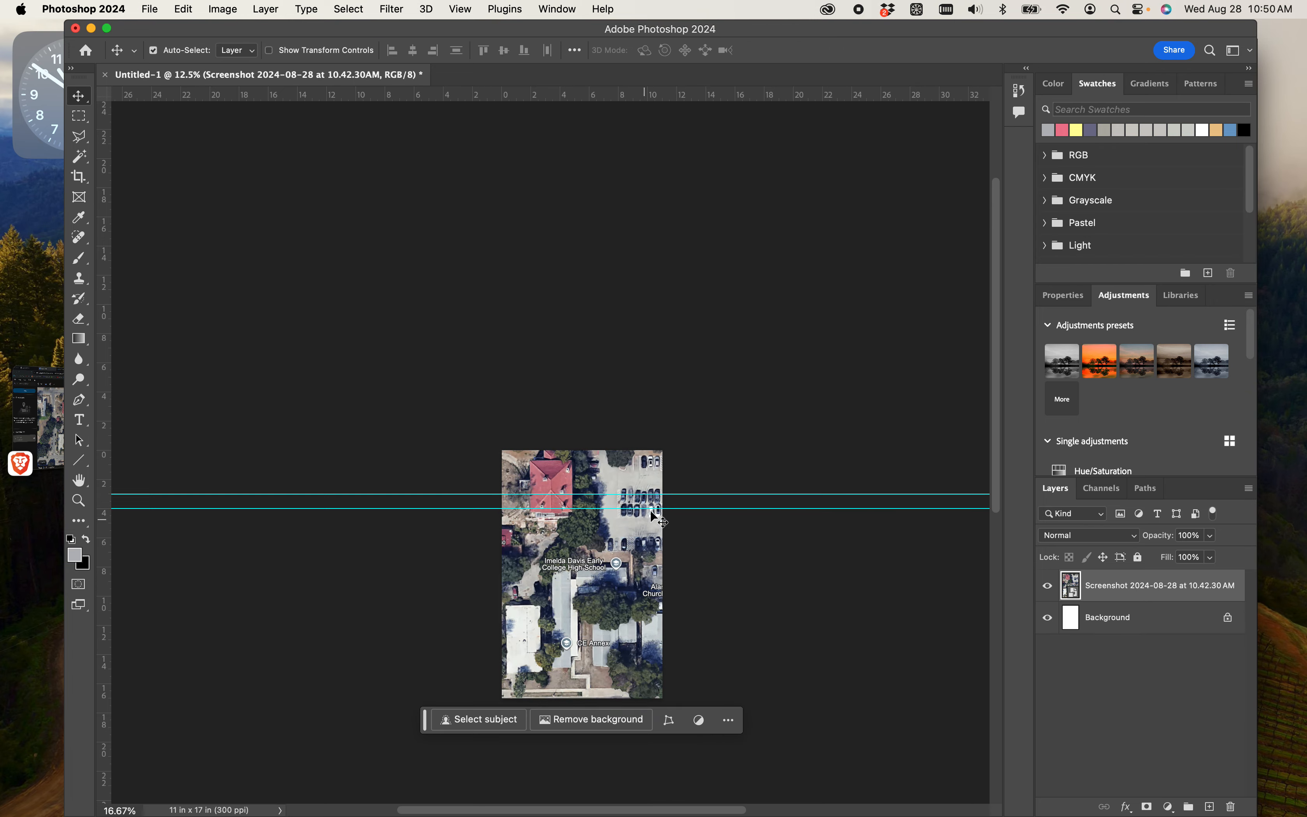
scroll(692, 464, "down", 5)
scroll(692, 464, "up", 3)
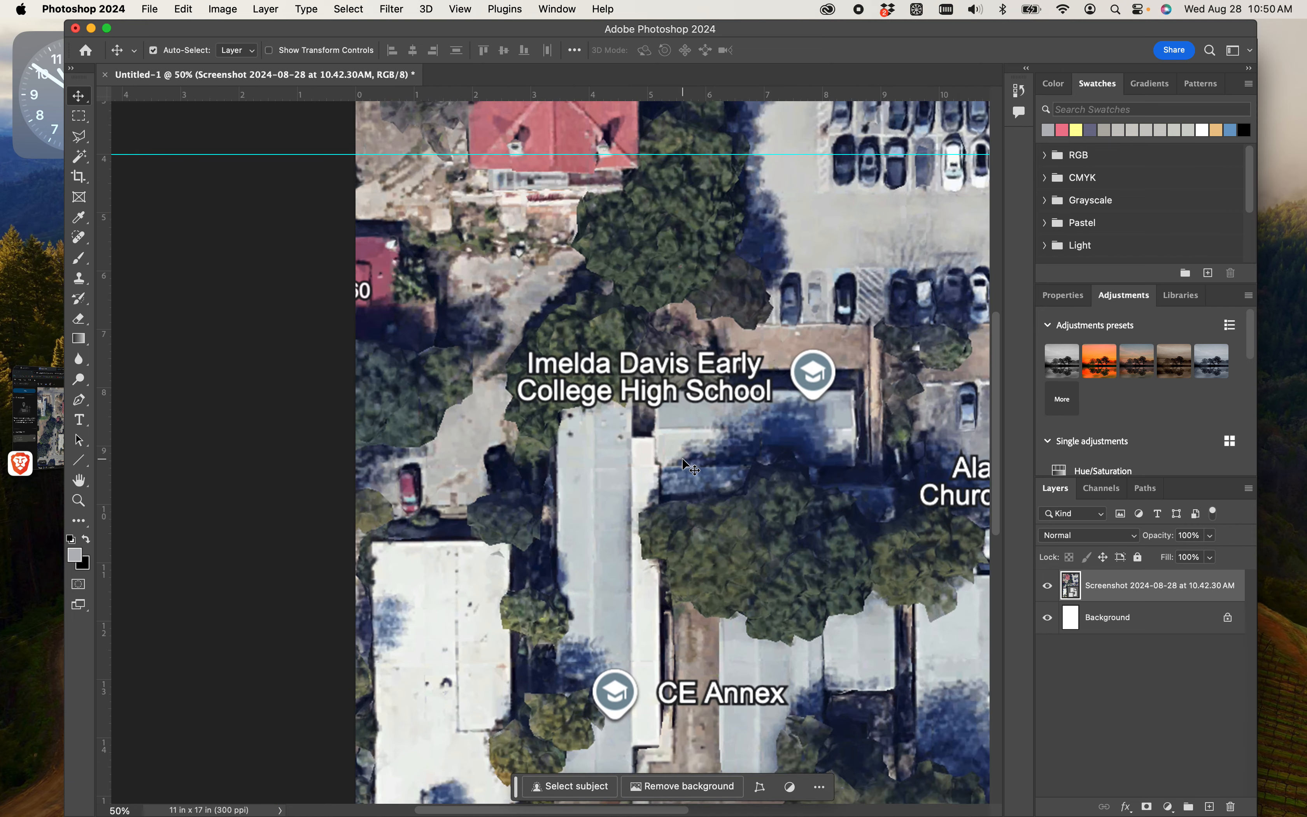
scroll(562, 350, "up", 10)
scroll(561, 350, "down", 6)
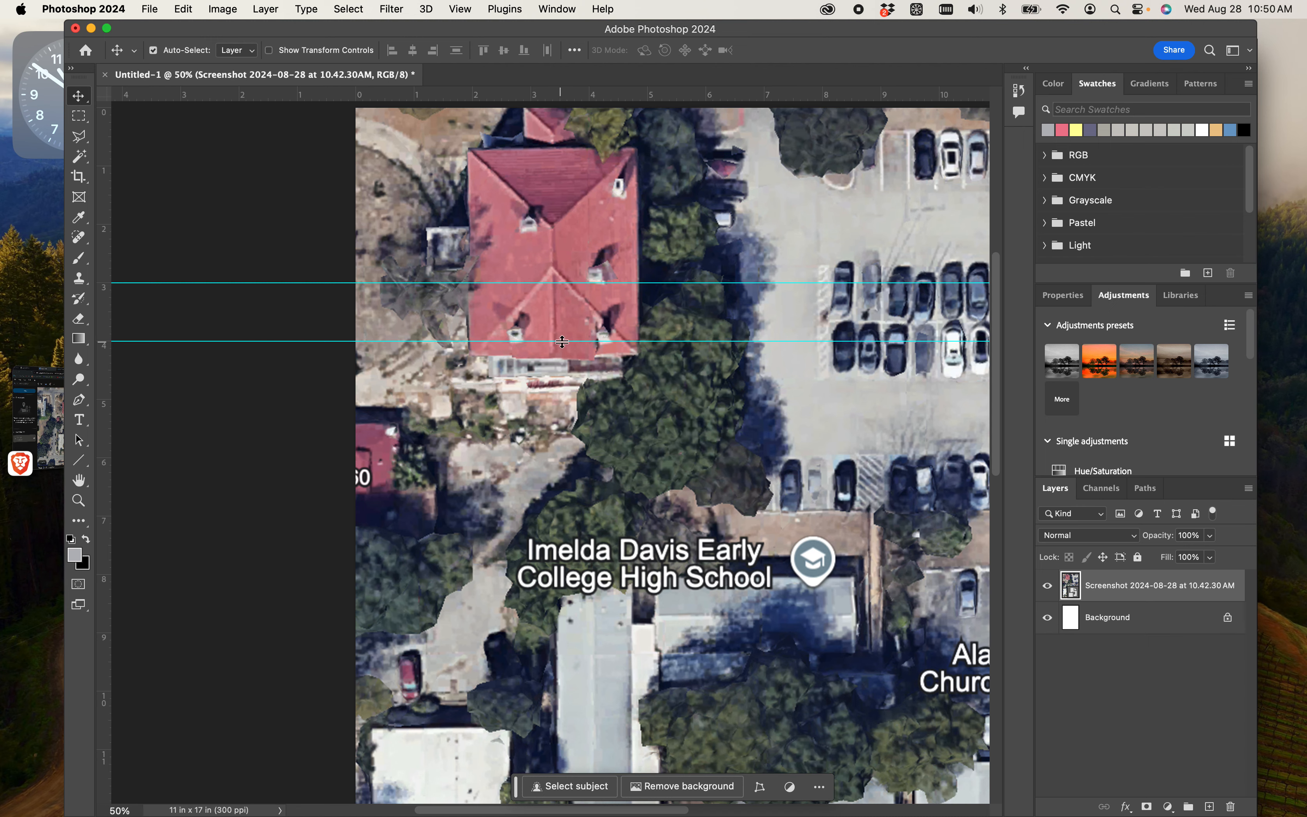
key("super+minus")
key("super+minus")
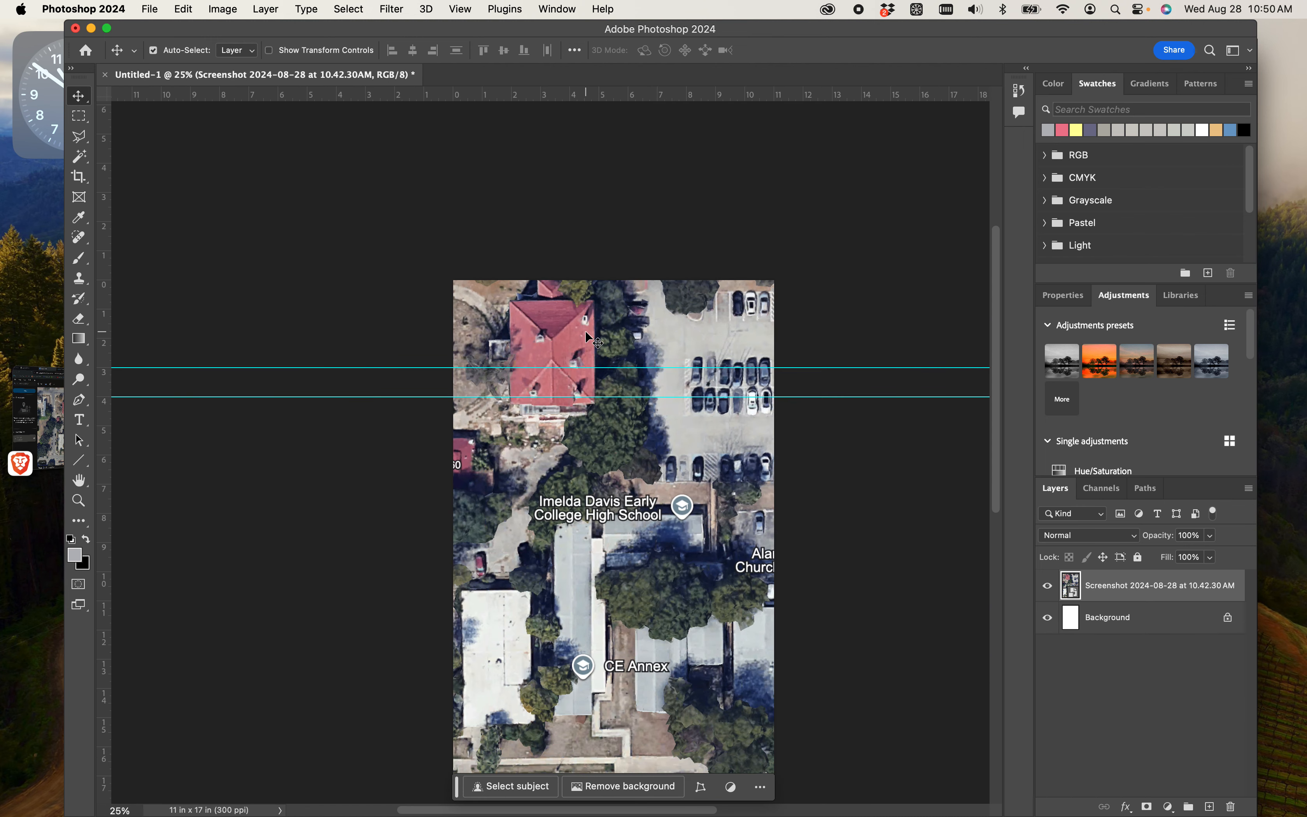
scroll(593, 337, "down", 2)
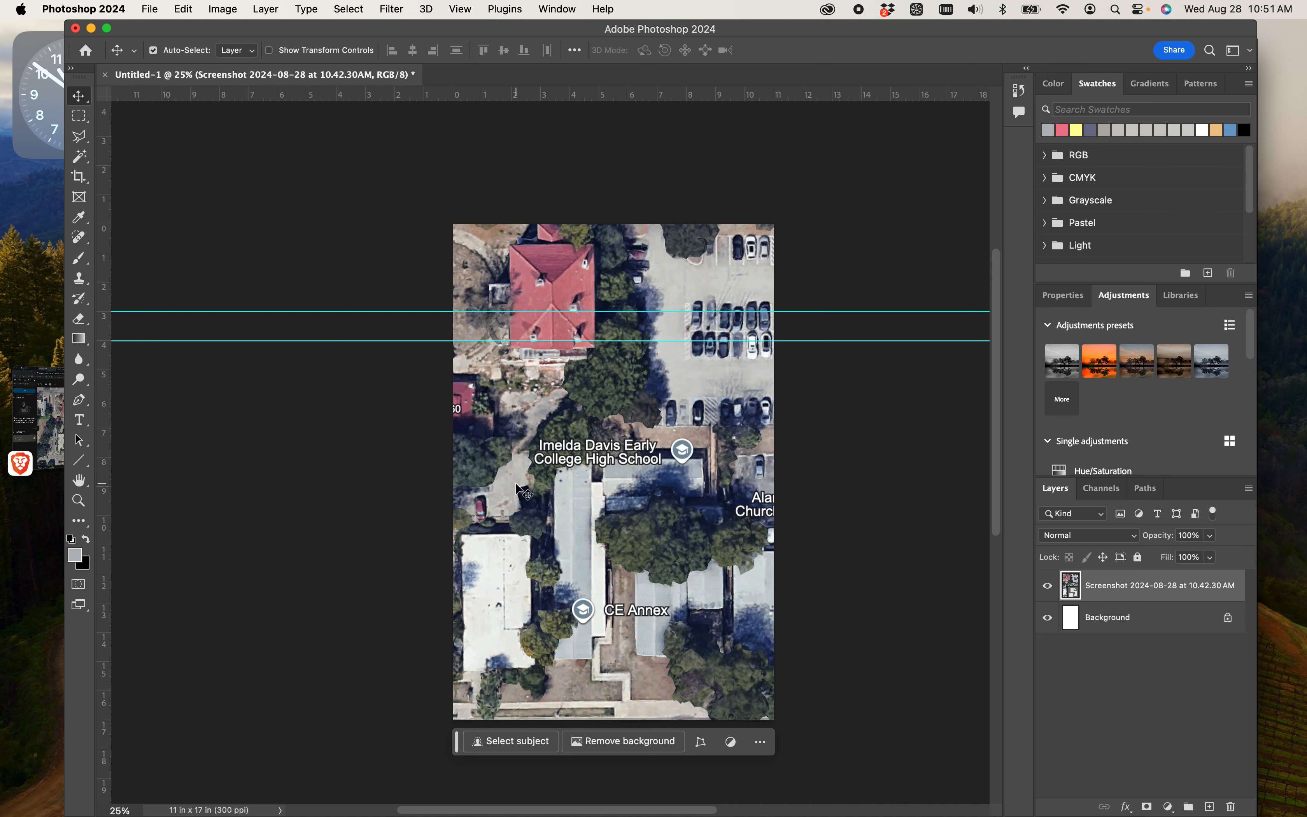
- Scale the aerial down proportionally to span the full page width, with white bands above and below, and apply the transform
key("super+t")
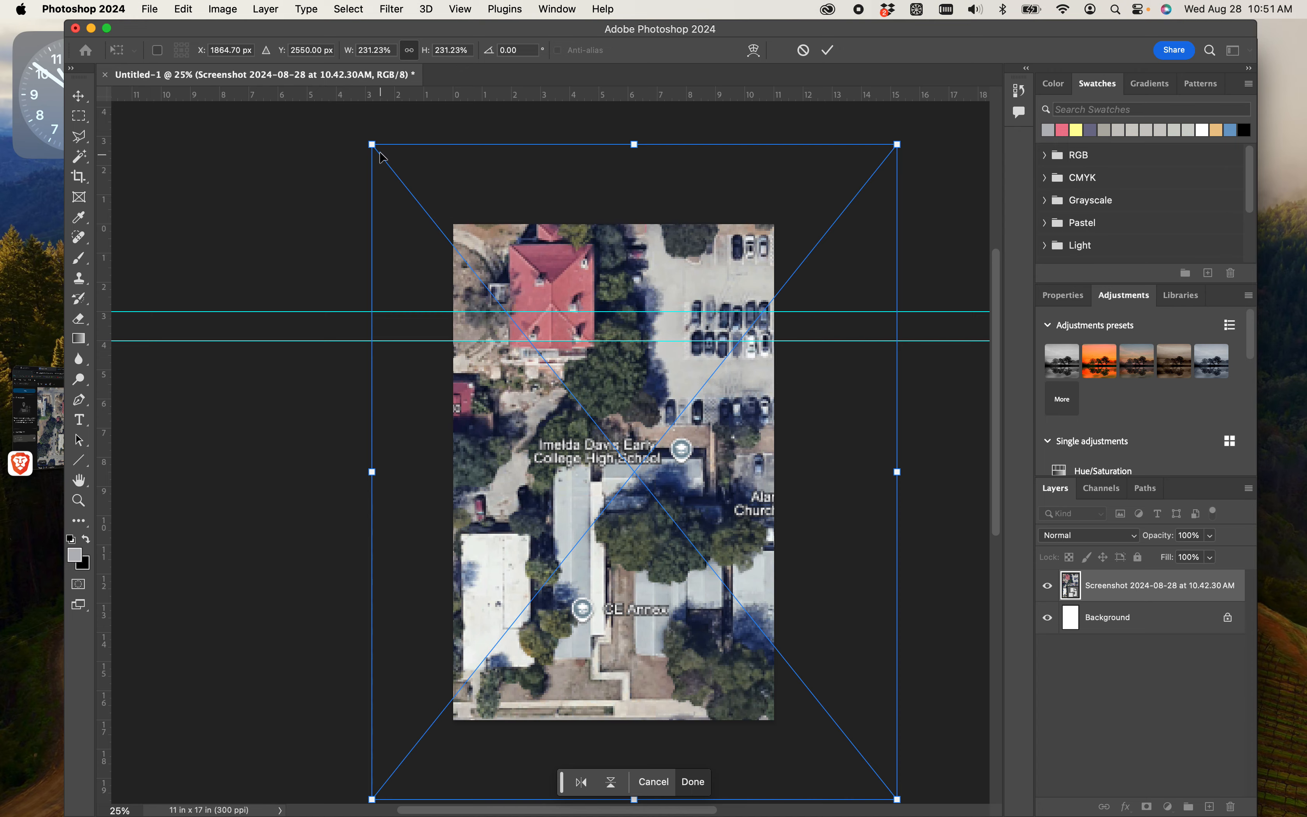
left_click_drag(371, 144, 630, 373)
left_click_drag(674, 499, 509, 339)
left_click_drag(458, 275, 452, 269)
key("Return")
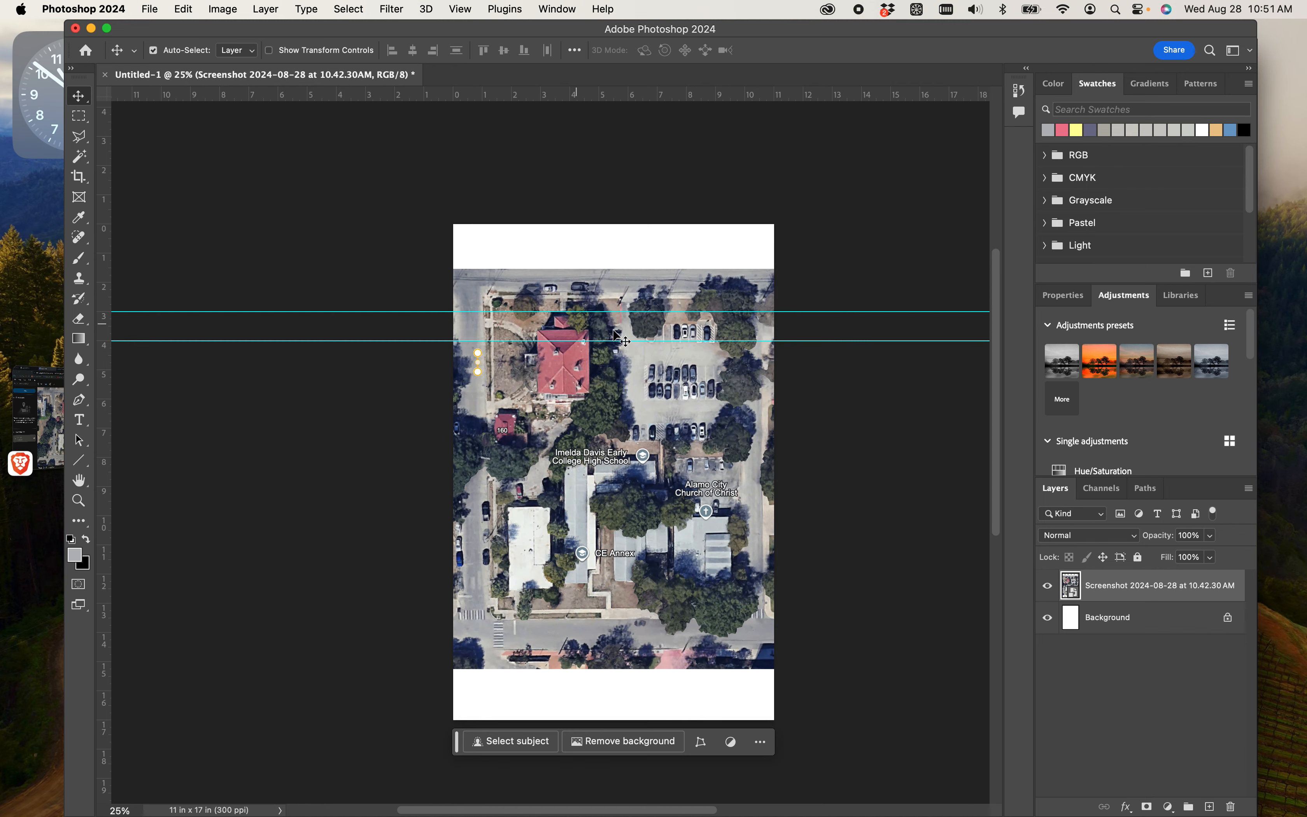
- Add a new layer above the aerial screenshot and name it Arrows
scroll(740, 354, "down", 1)
scroll(740, 354, "down", 2)
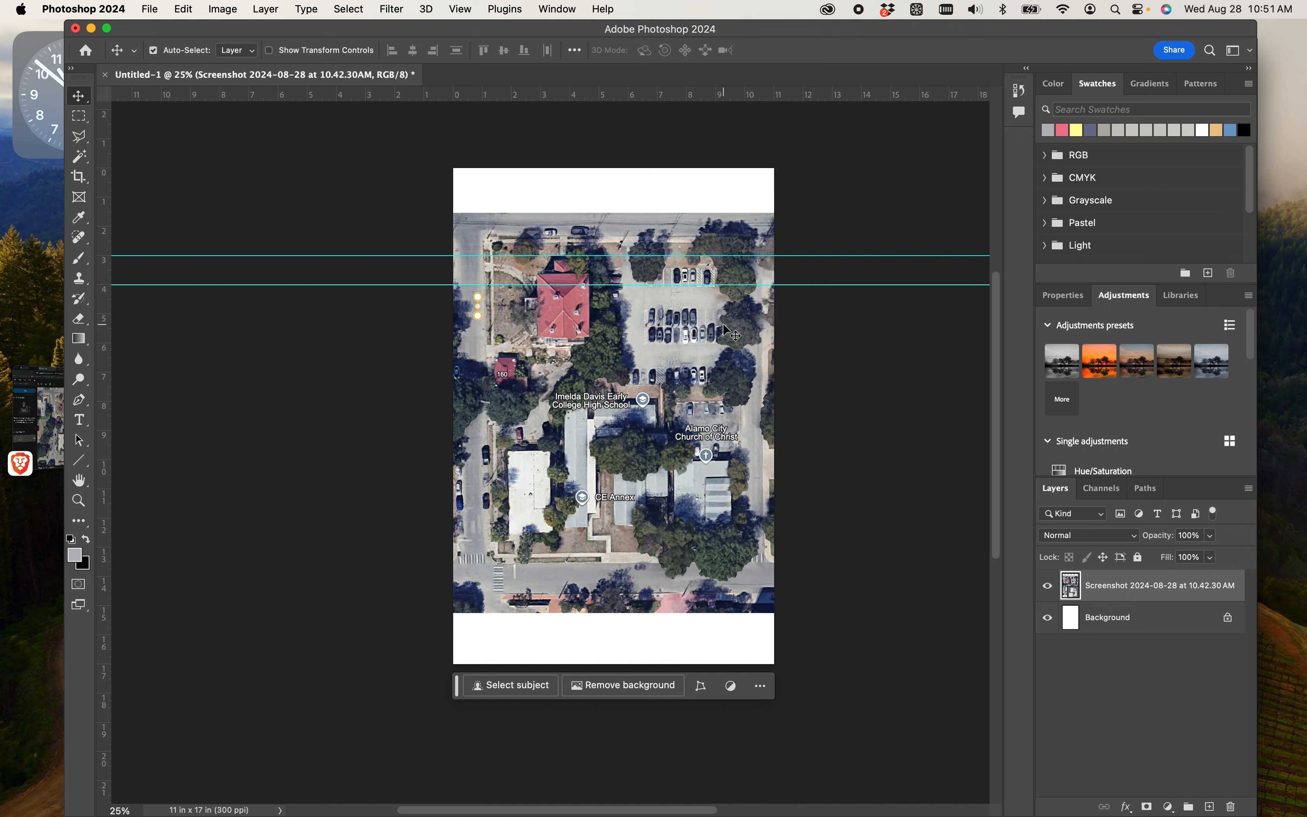
key("super+plus")
key("super+plus")
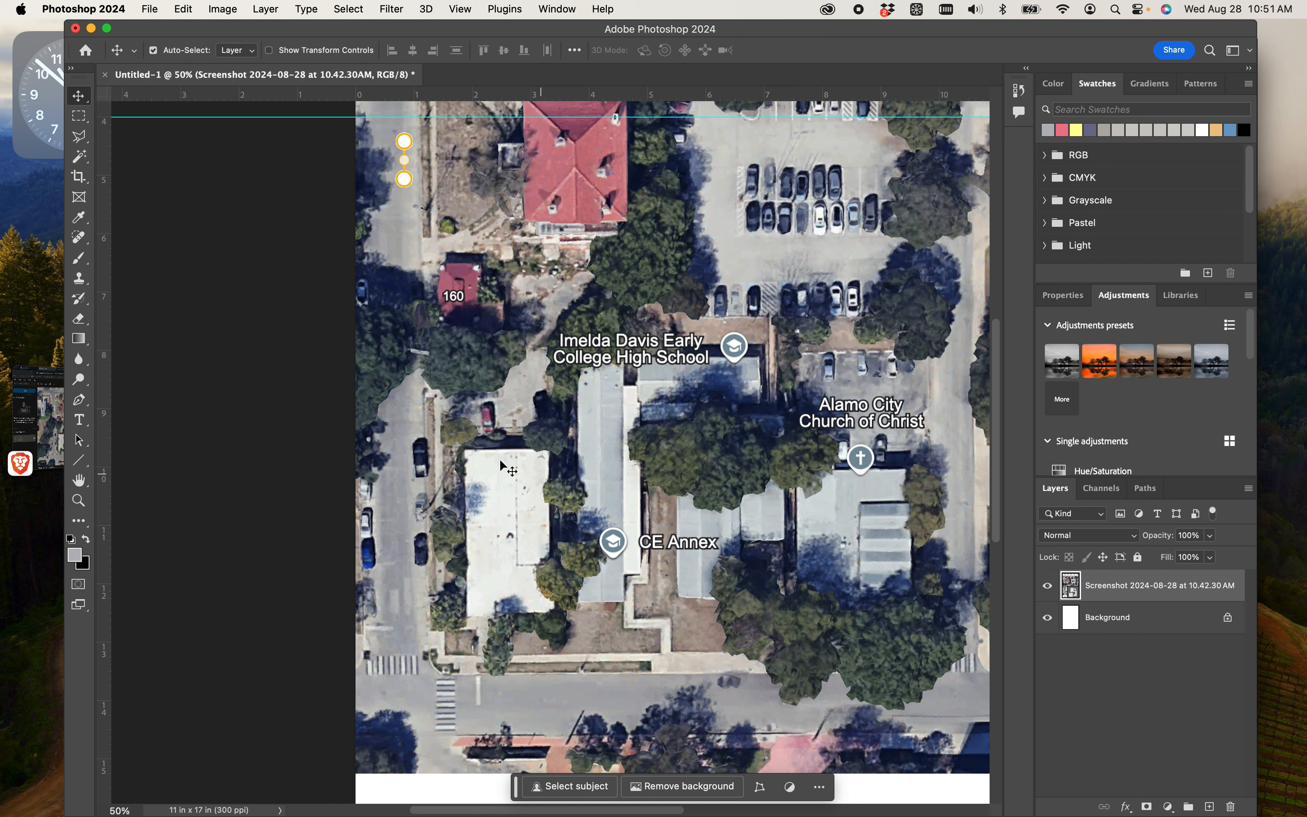
left_click(1110, 693)
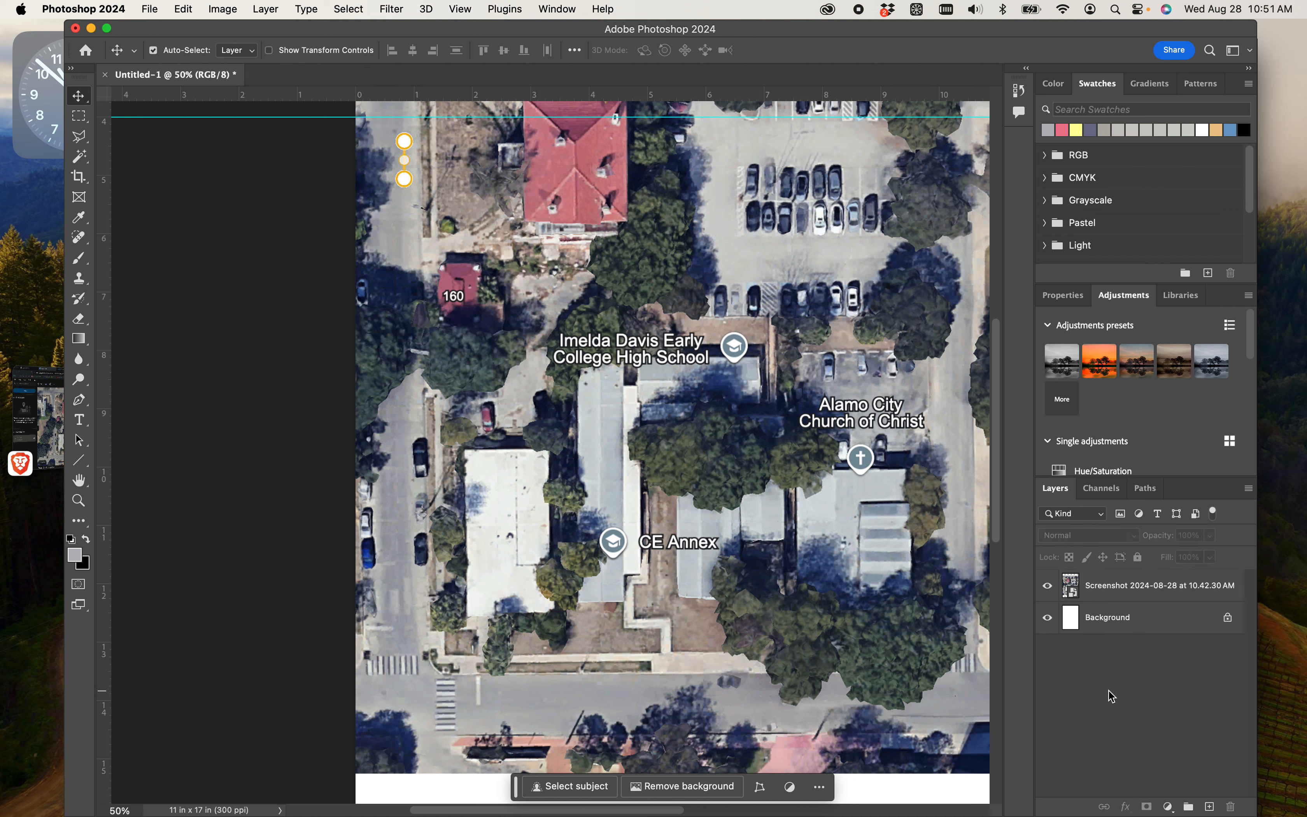
left_click(1210, 806)
double_click(1098, 585)
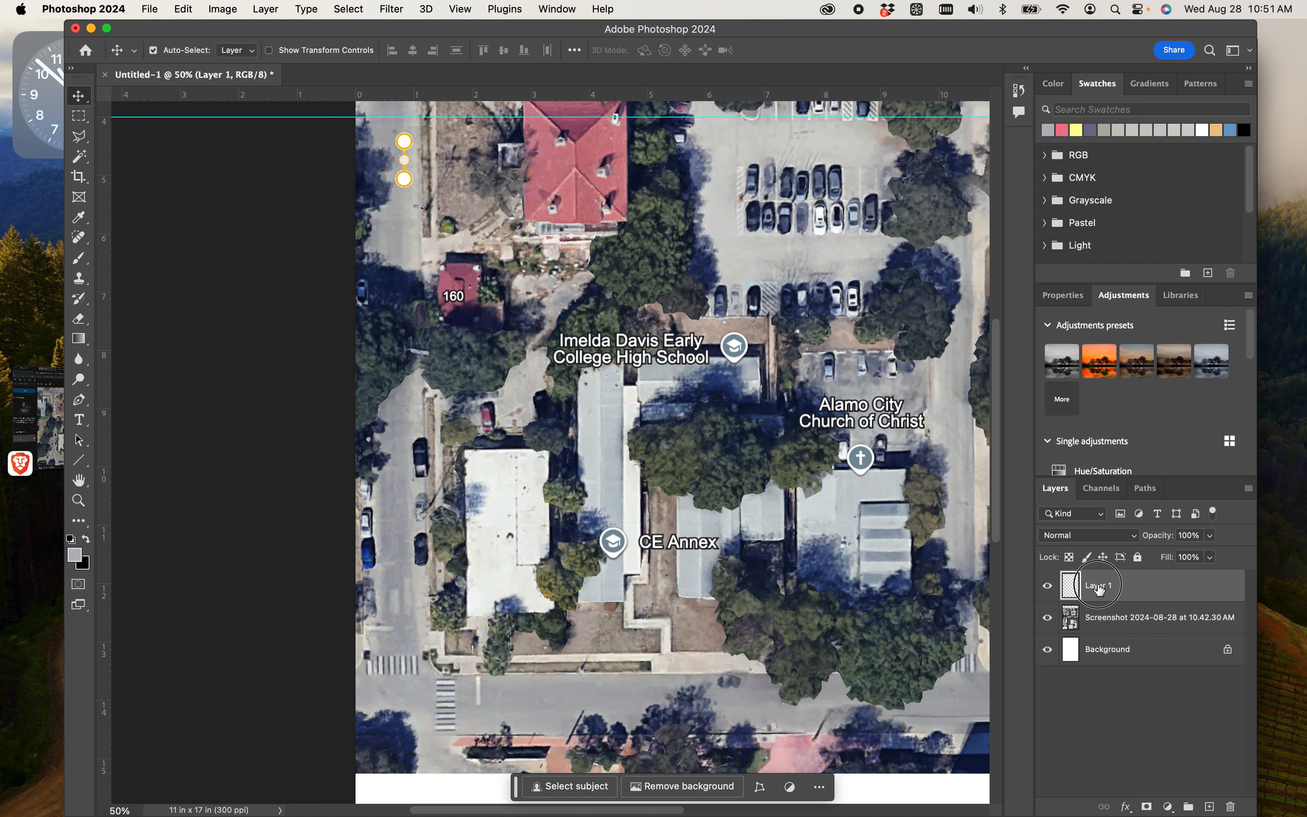
type("Arrows")
key("Return")
- Place Draft Lines Base Image.jpg from the Exercises 2024 Fall folder of ARCH 2603 GRAPHICS 3 as an embedded image
left_click_drag(646, 809, 714, 813)
key("super+minus")
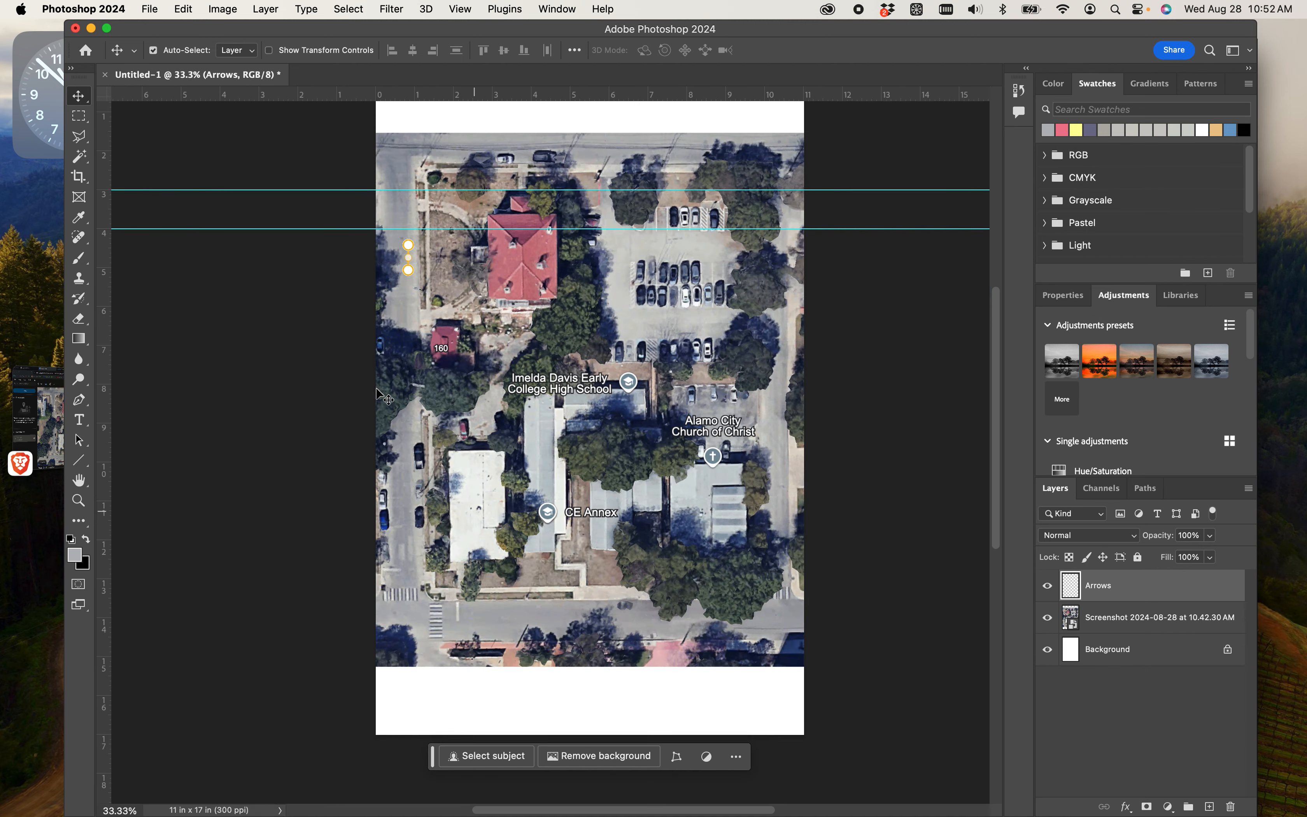
left_click_drag(213, 39, 210, 38)
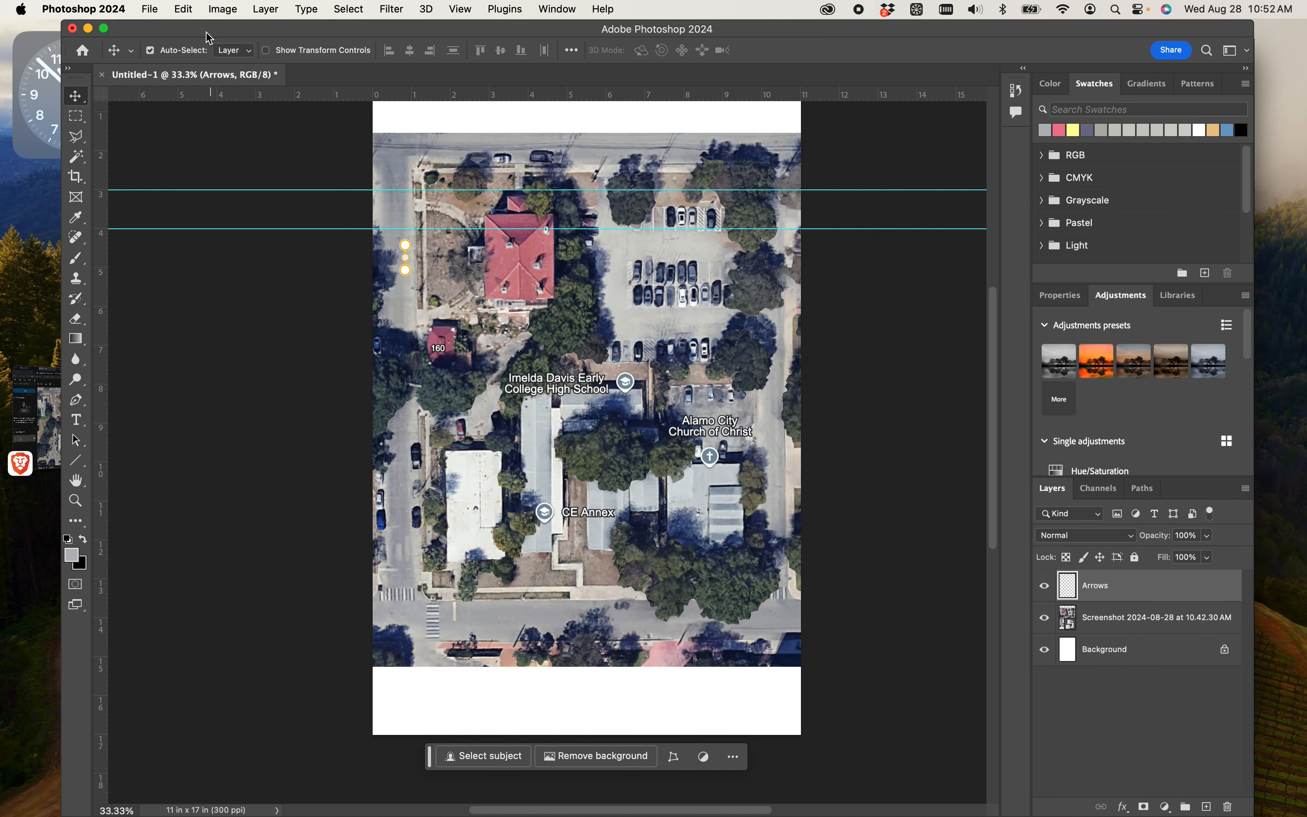
left_click(150, 9)
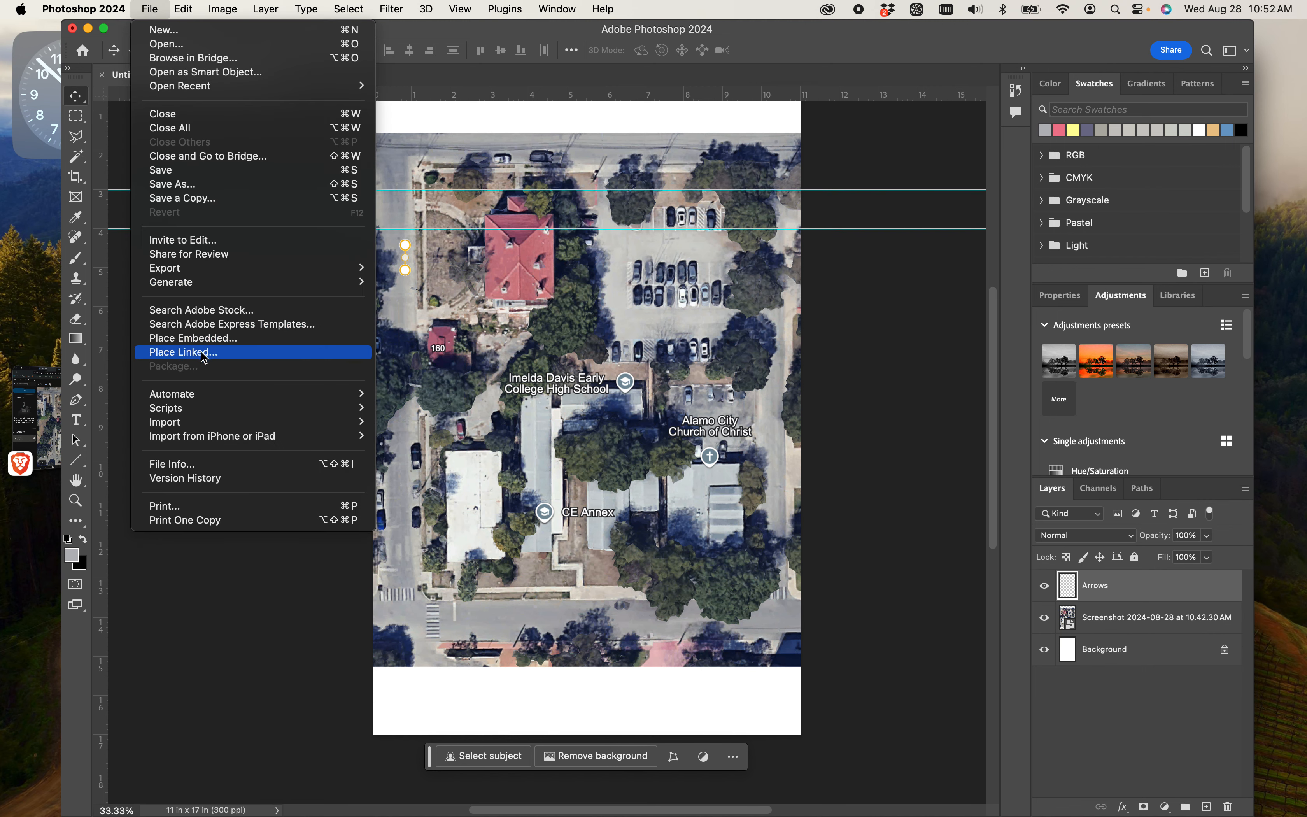
left_click(182, 338)
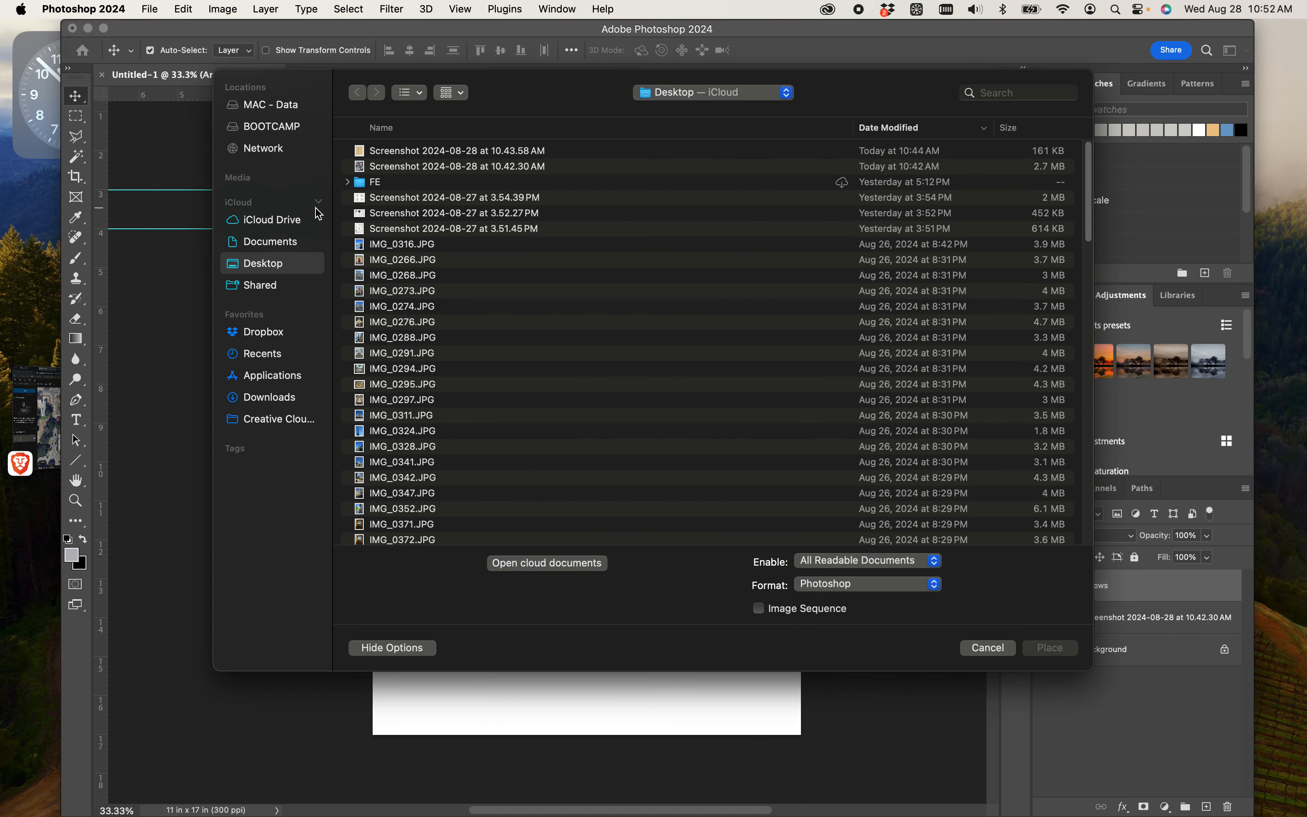
left_click(270, 242)
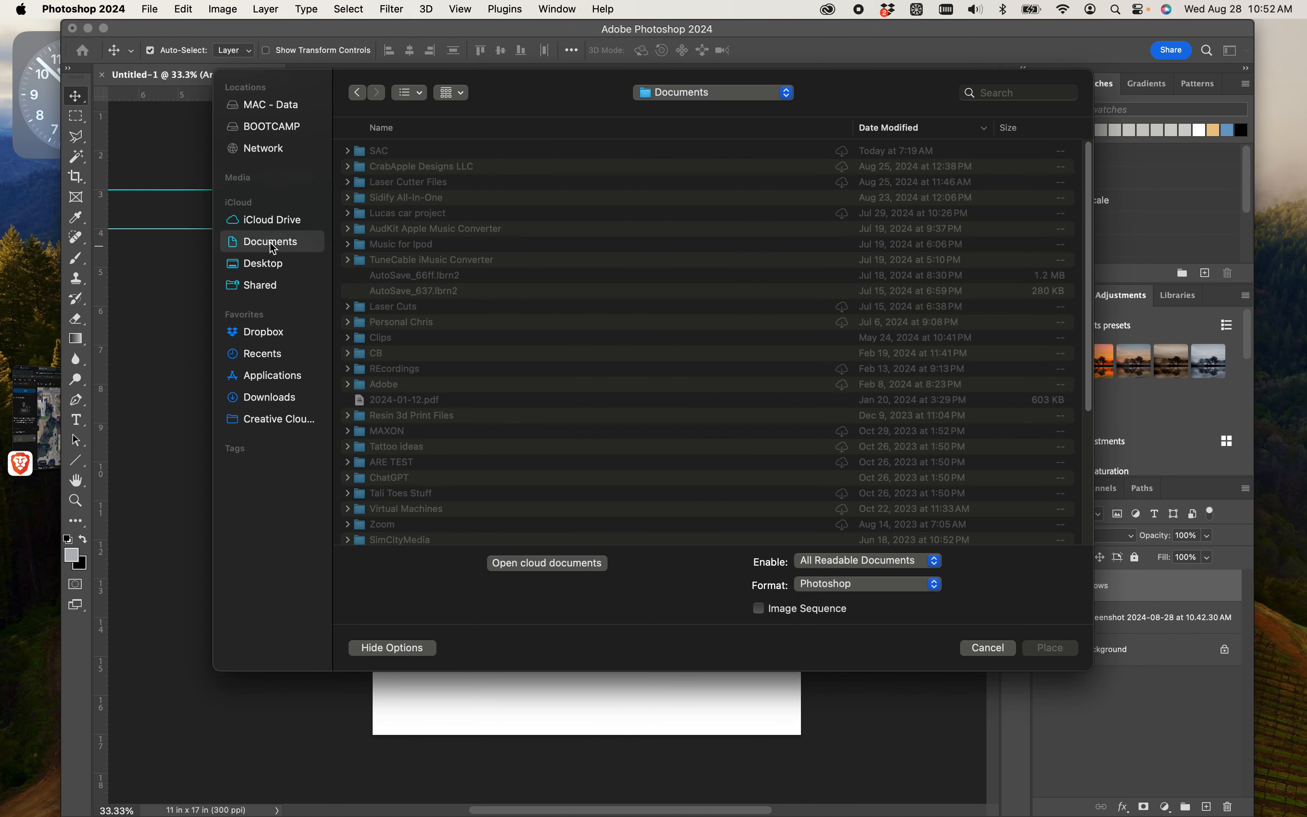
double_click(385, 153)
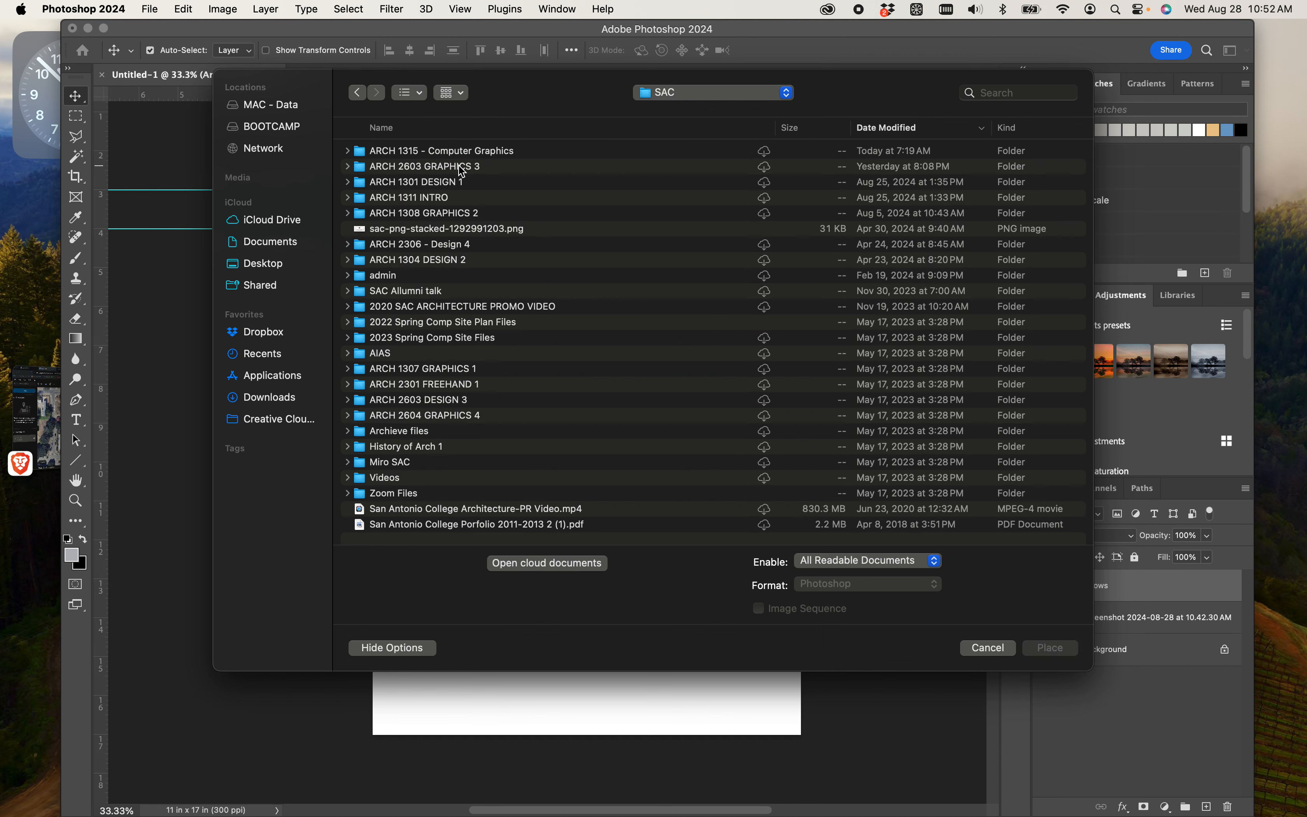
double_click(461, 168)
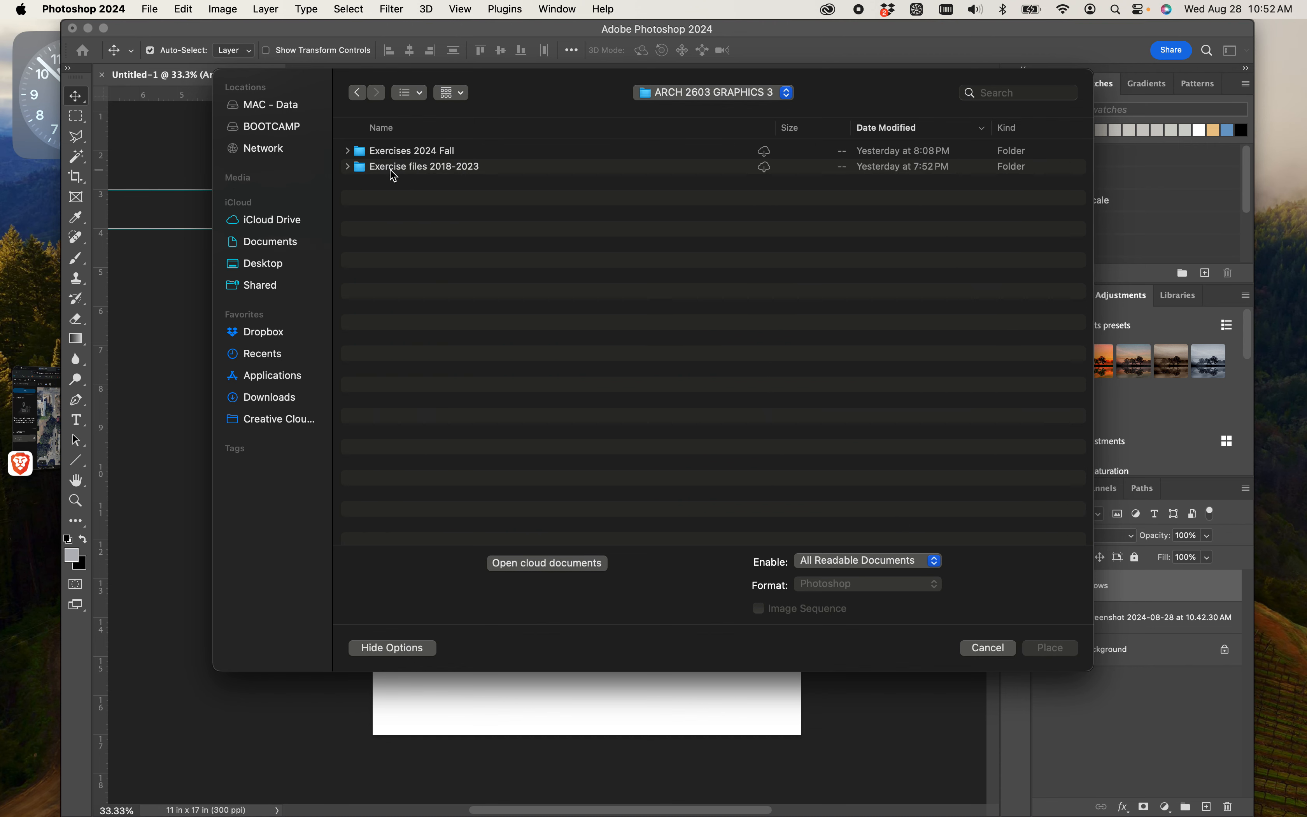
double_click(394, 168)
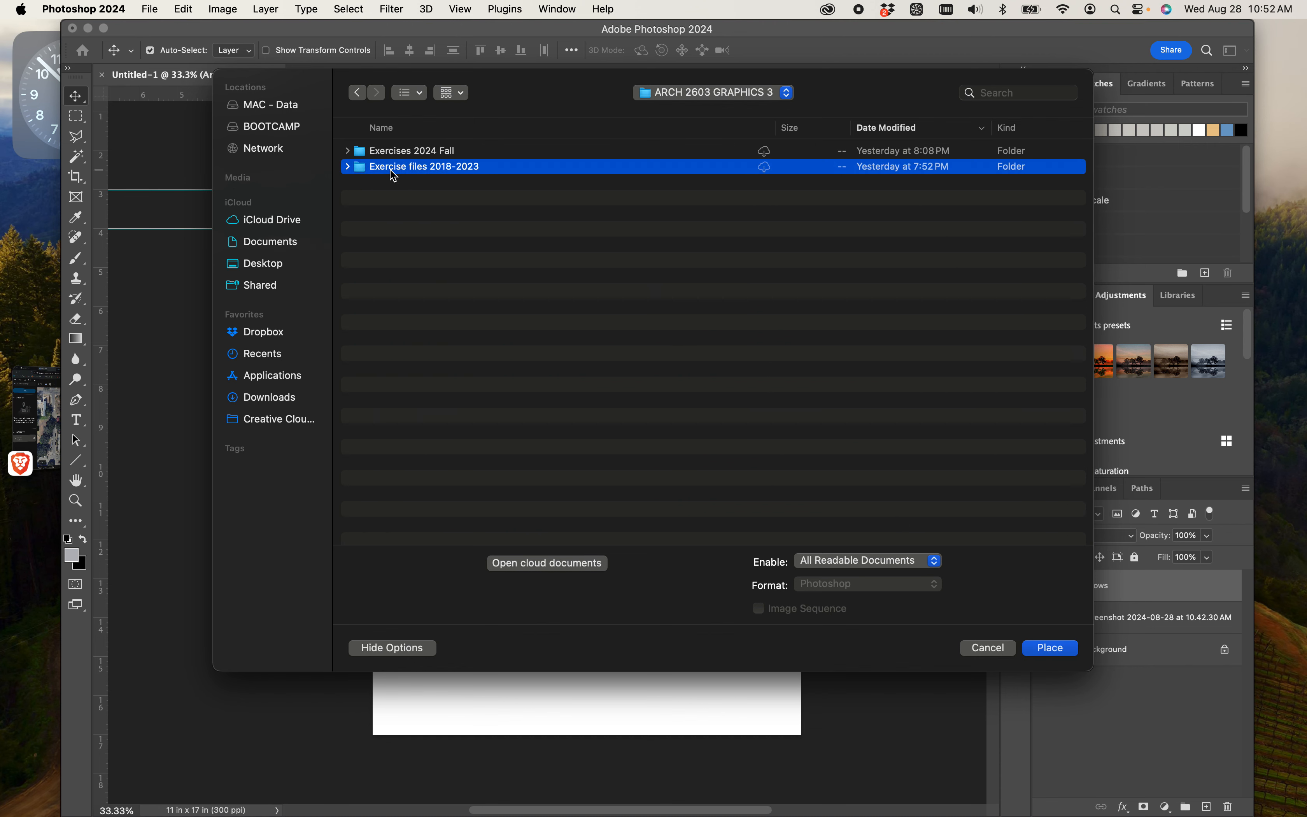
left_click(364, 99)
double_click(413, 152)
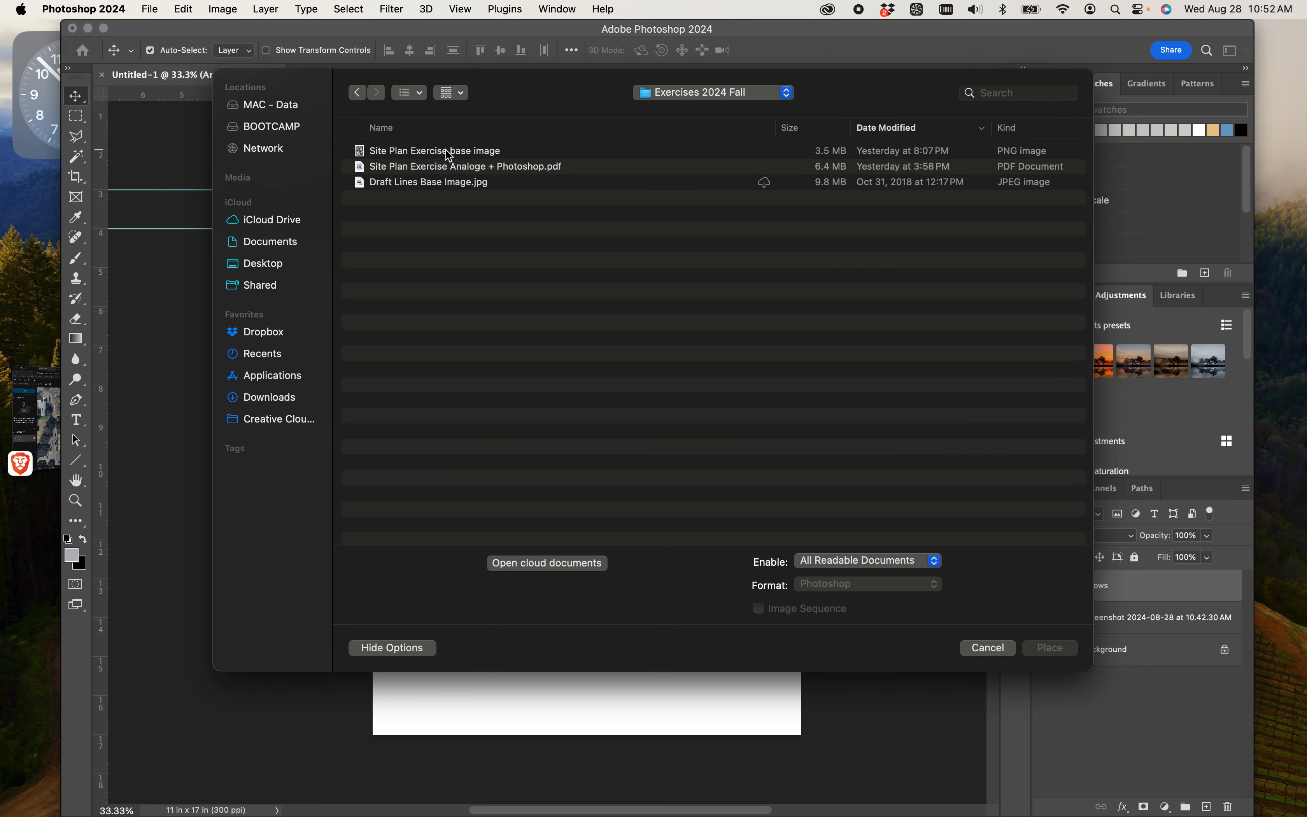
left_click(439, 188)
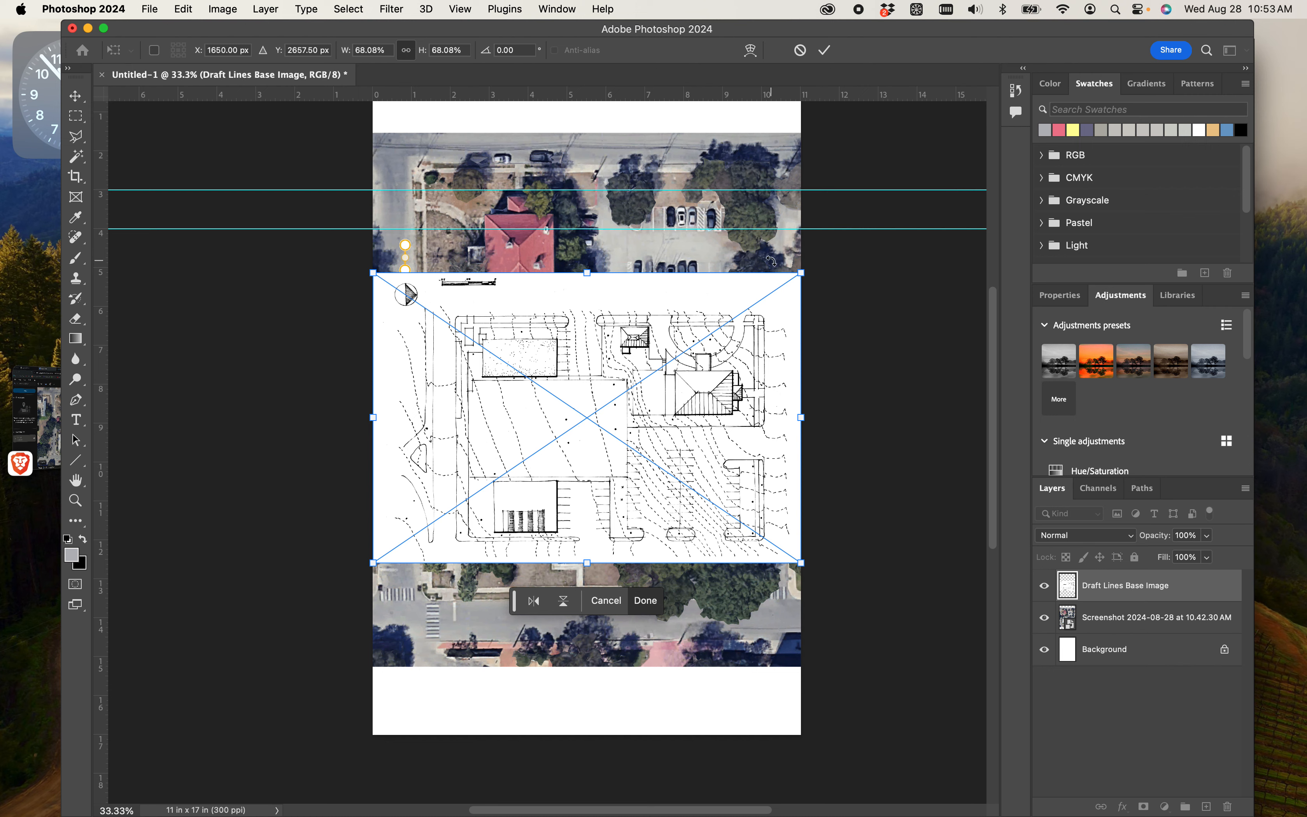
- Rotate the placed drawing to -90 degrees, enlarge it proportionally to 96.58% to fill most of the page, and apply the transform
left_click_drag(811, 254, 392, 154)
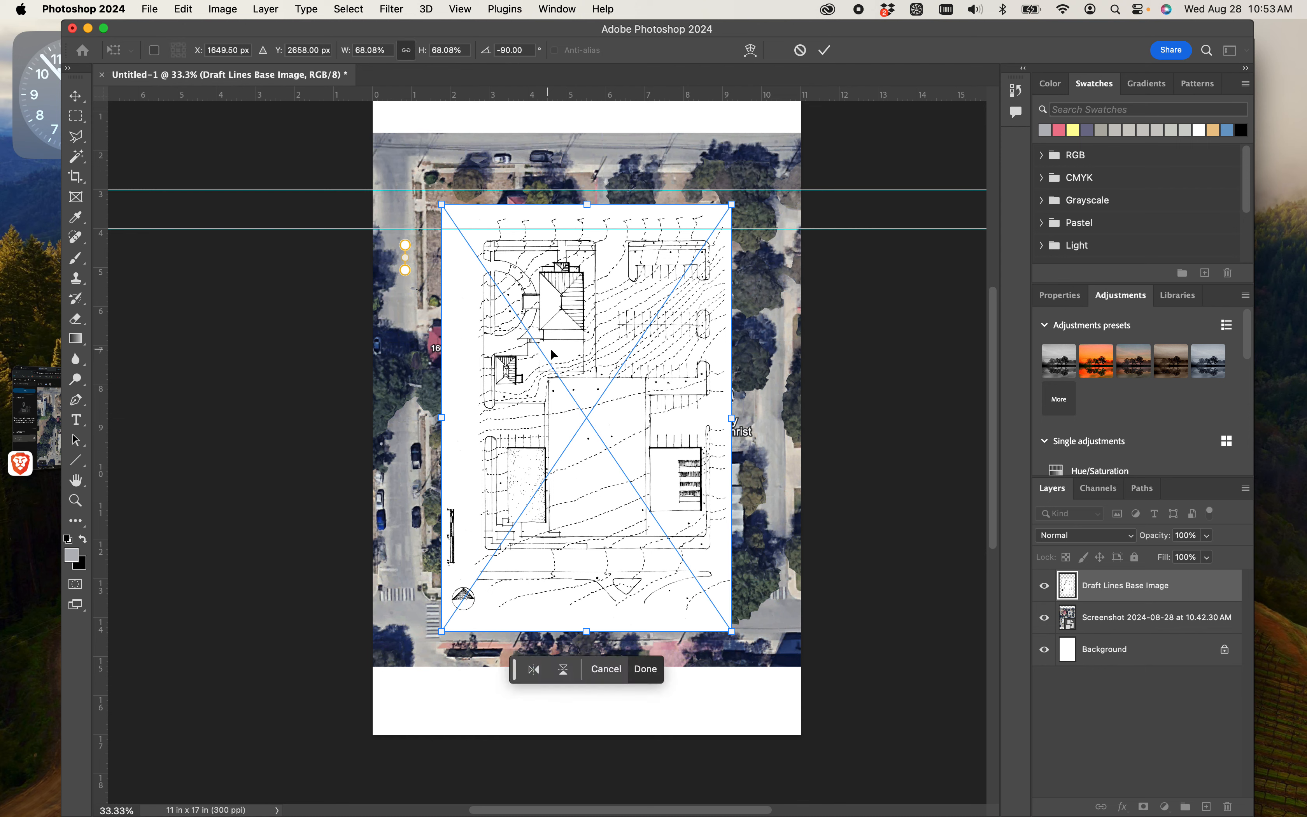
left_click_drag(552, 354, 483, 282)
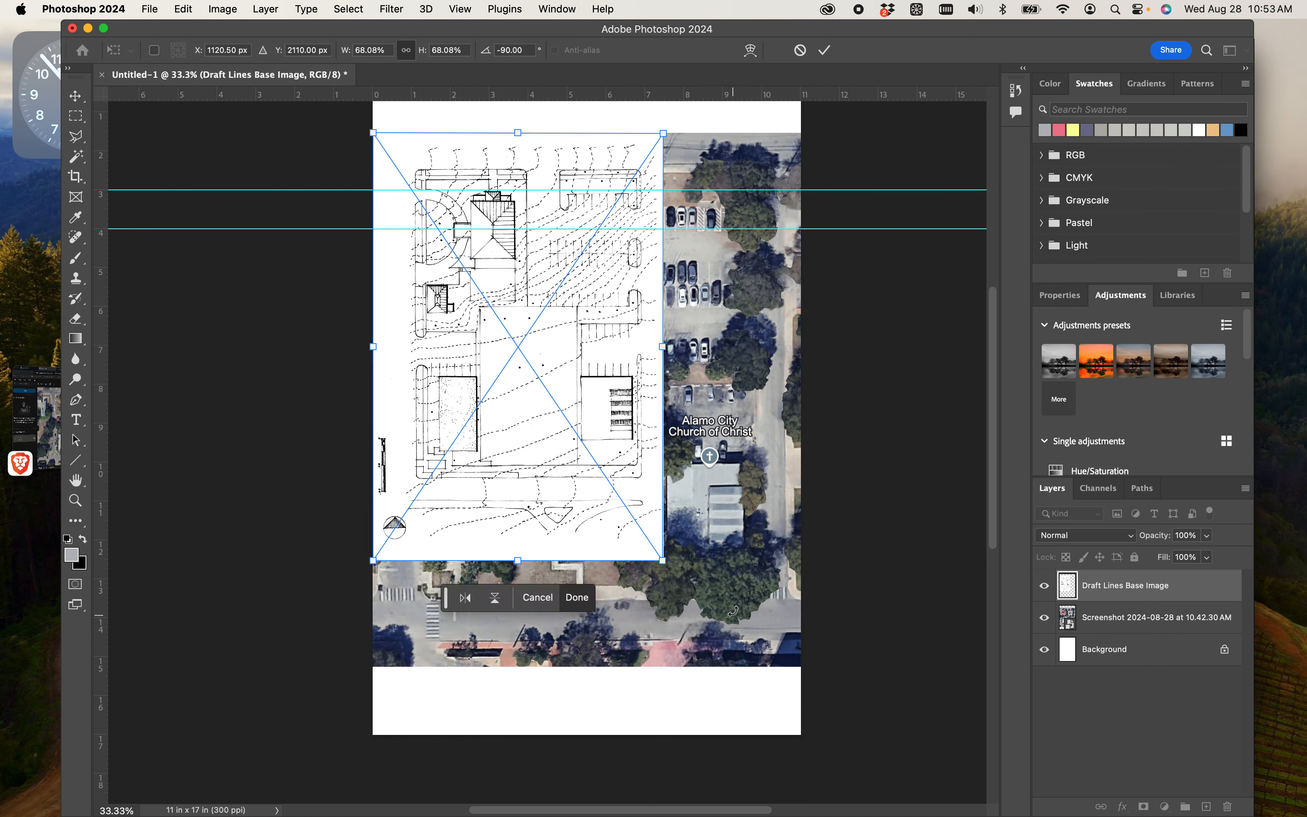
left_click_drag(669, 560, 849, 700)
mouse_move(696, 584)
left_mouse_down()
mouse_move(715, 569)
mouse_move(700, 564)
left_mouse_up()
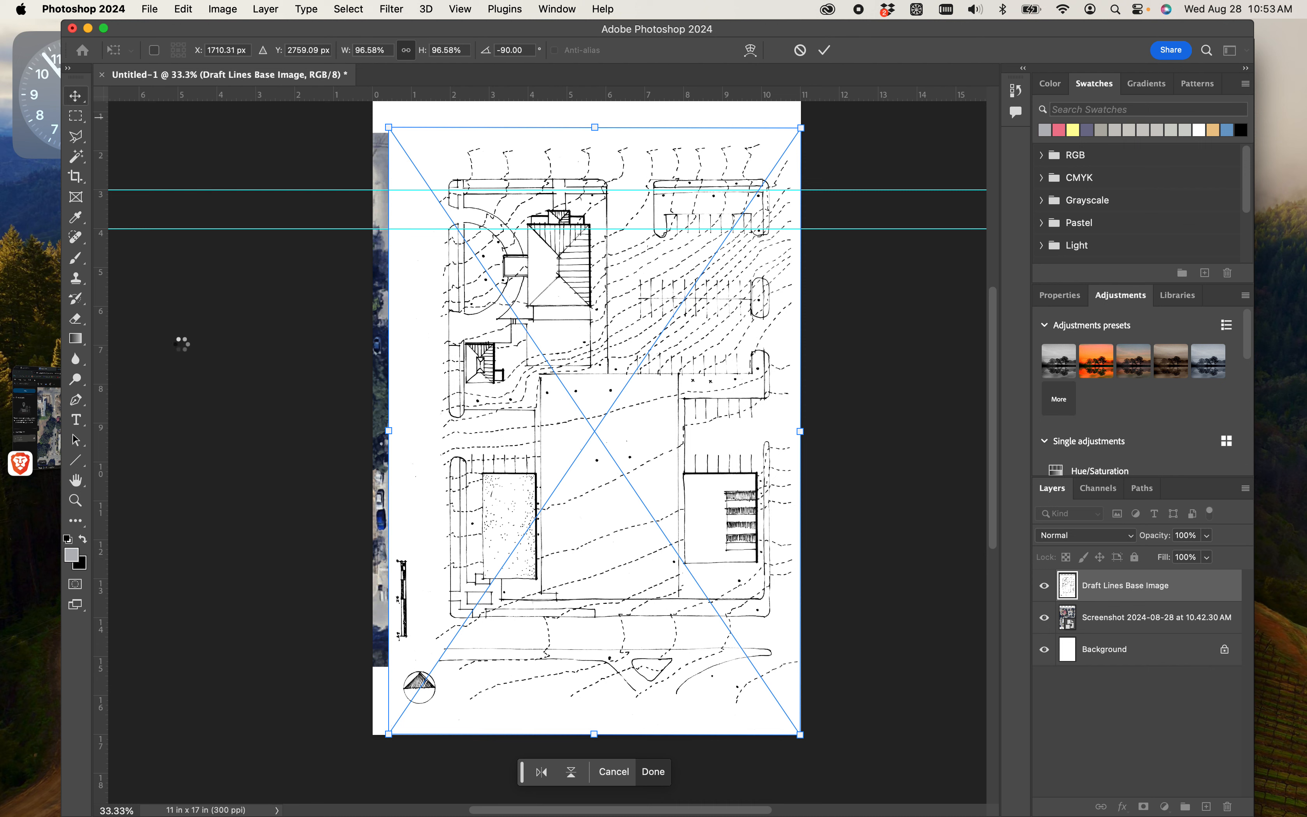
key("Return")
left_click(224, 348)
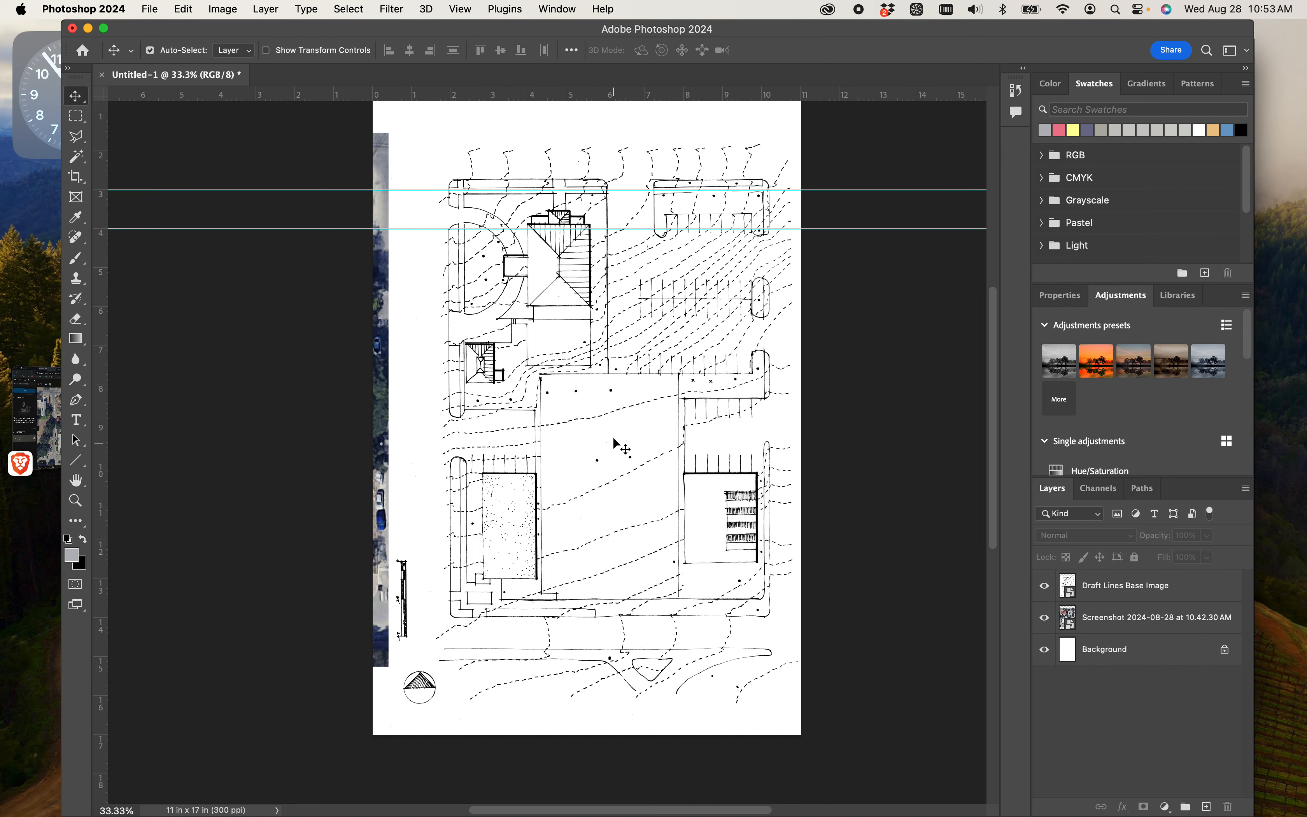
- Try to delete the white area of the Draft Lines Base Image layer using a Magic Wand selection, and deselect
left_click(1091, 586)
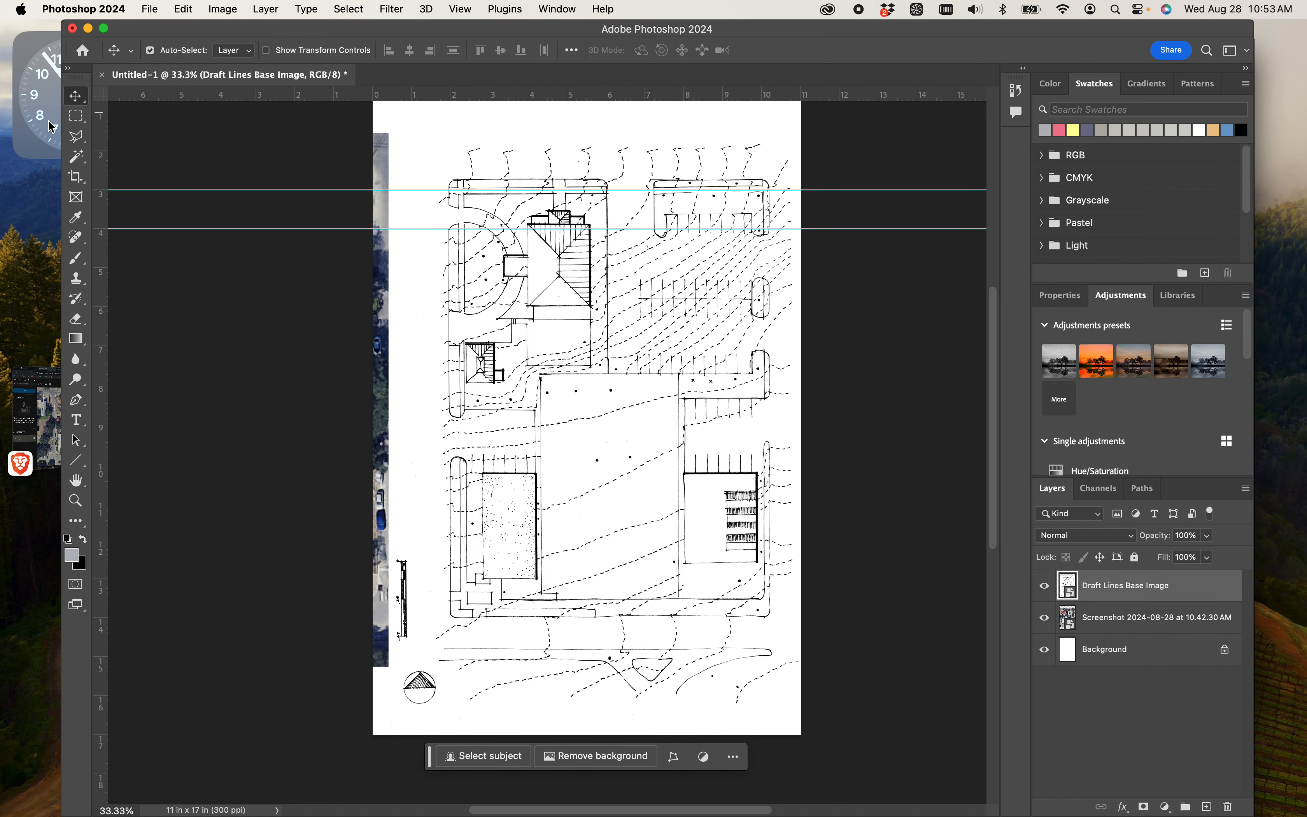
left_click(76, 156)
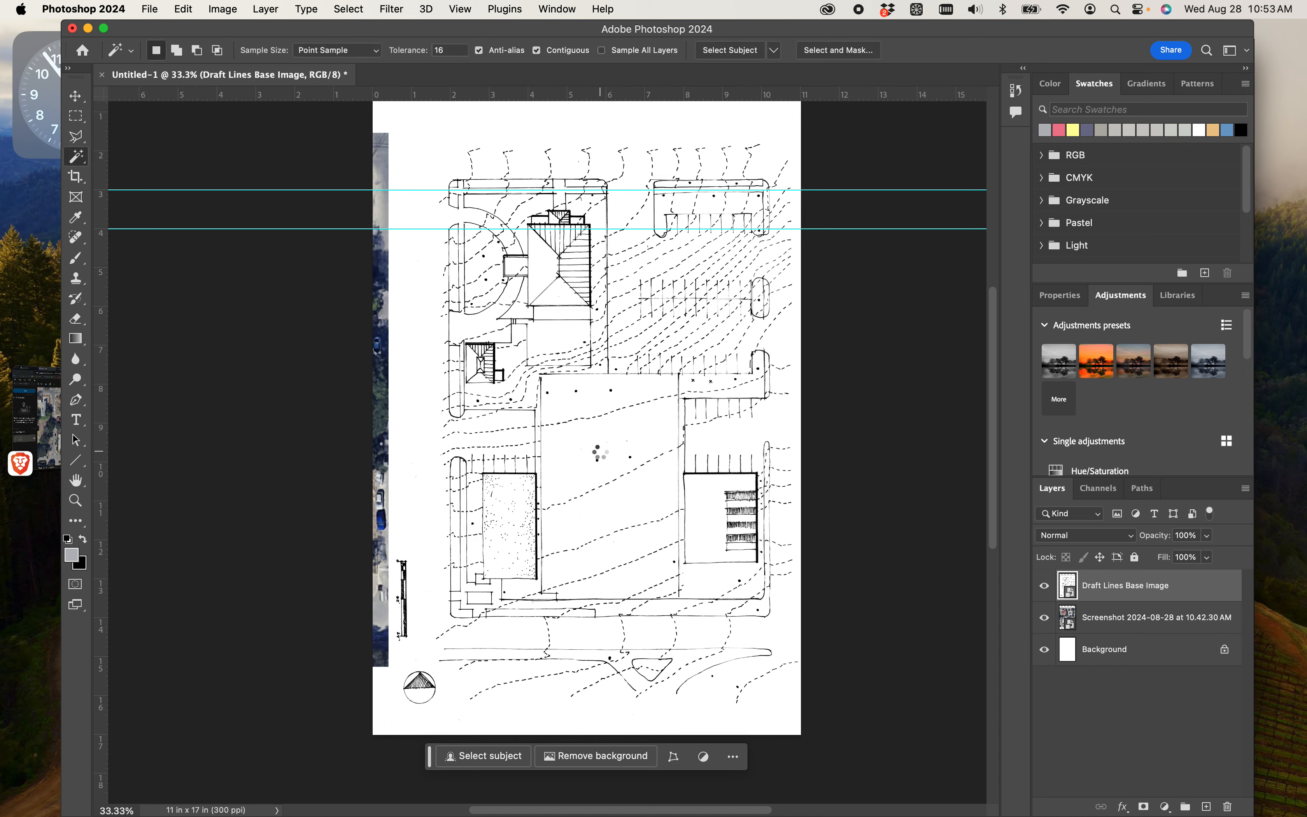
left_click(602, 457)
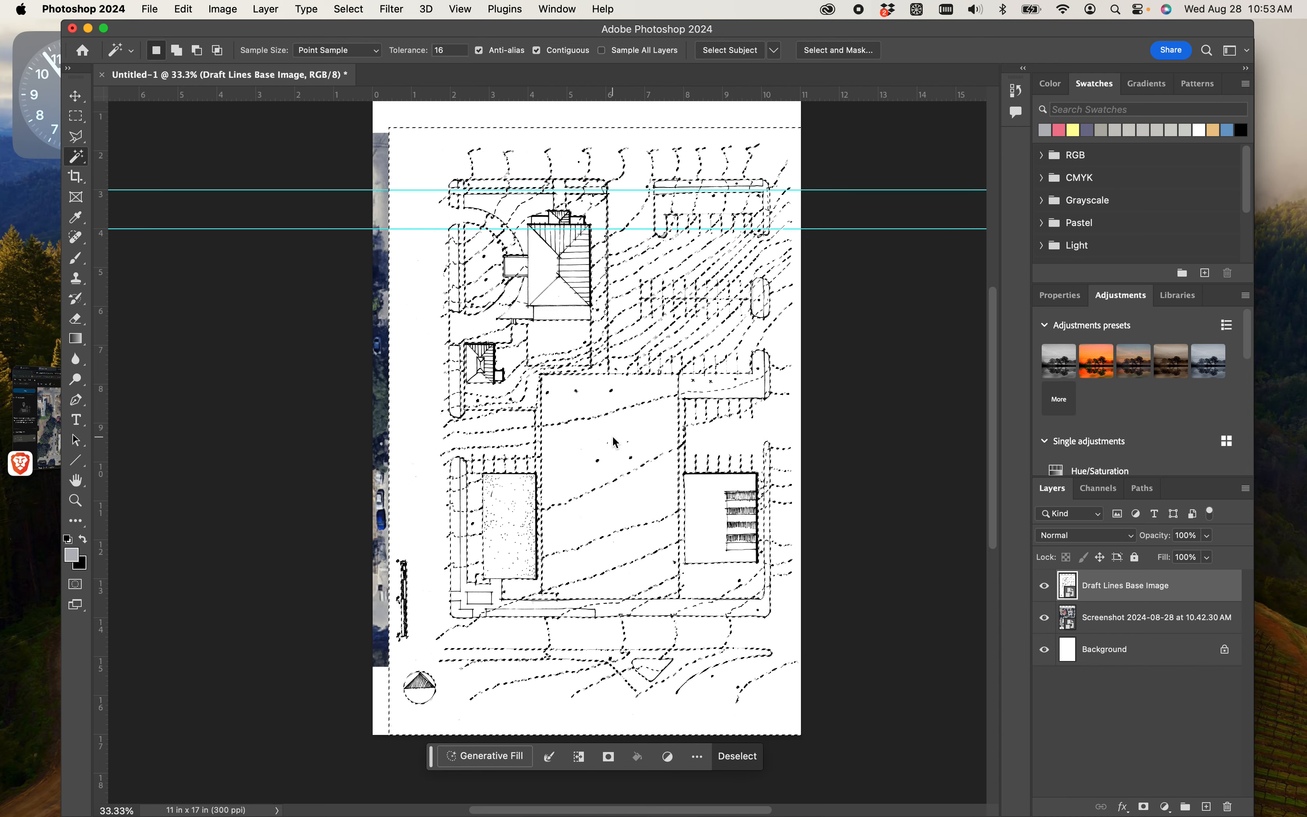
key("BackSpace")
left_click(707, 333)
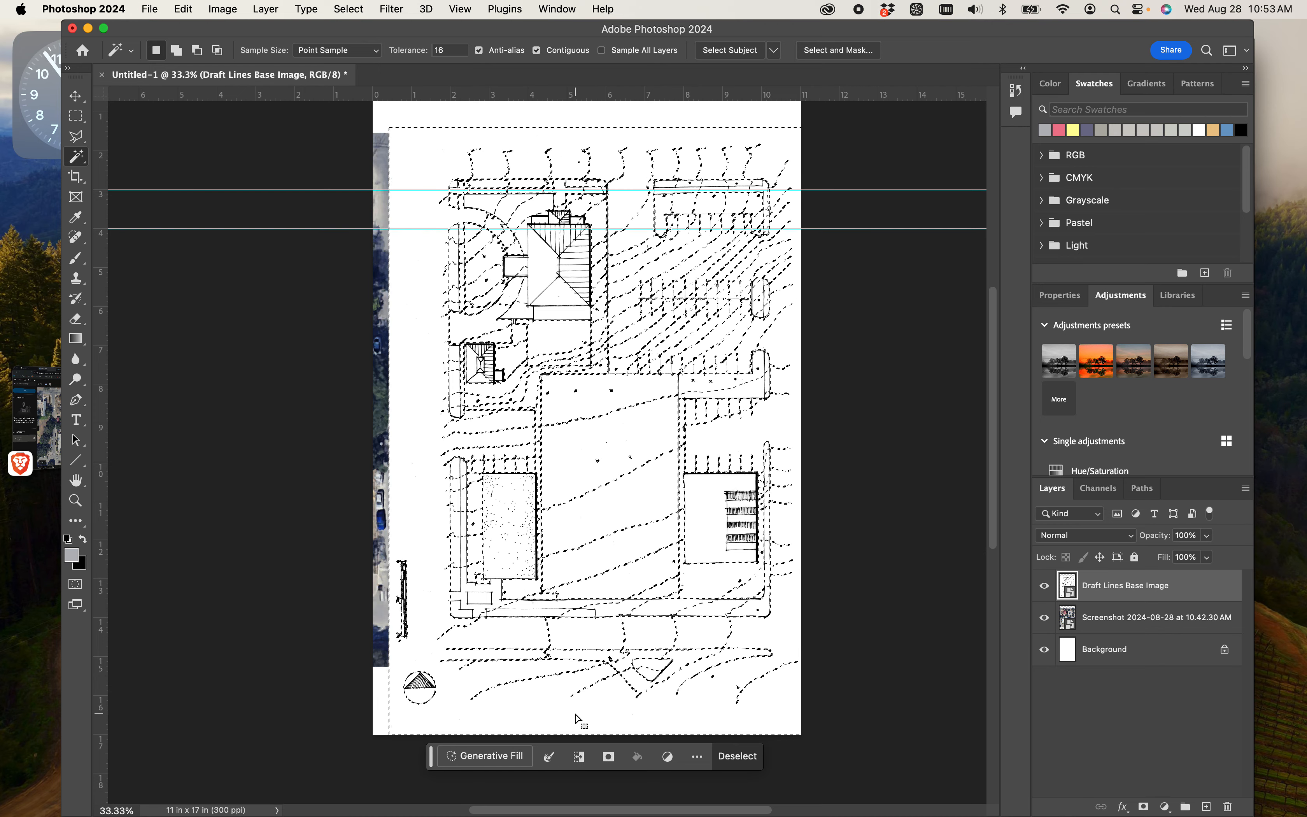
key("super+d")
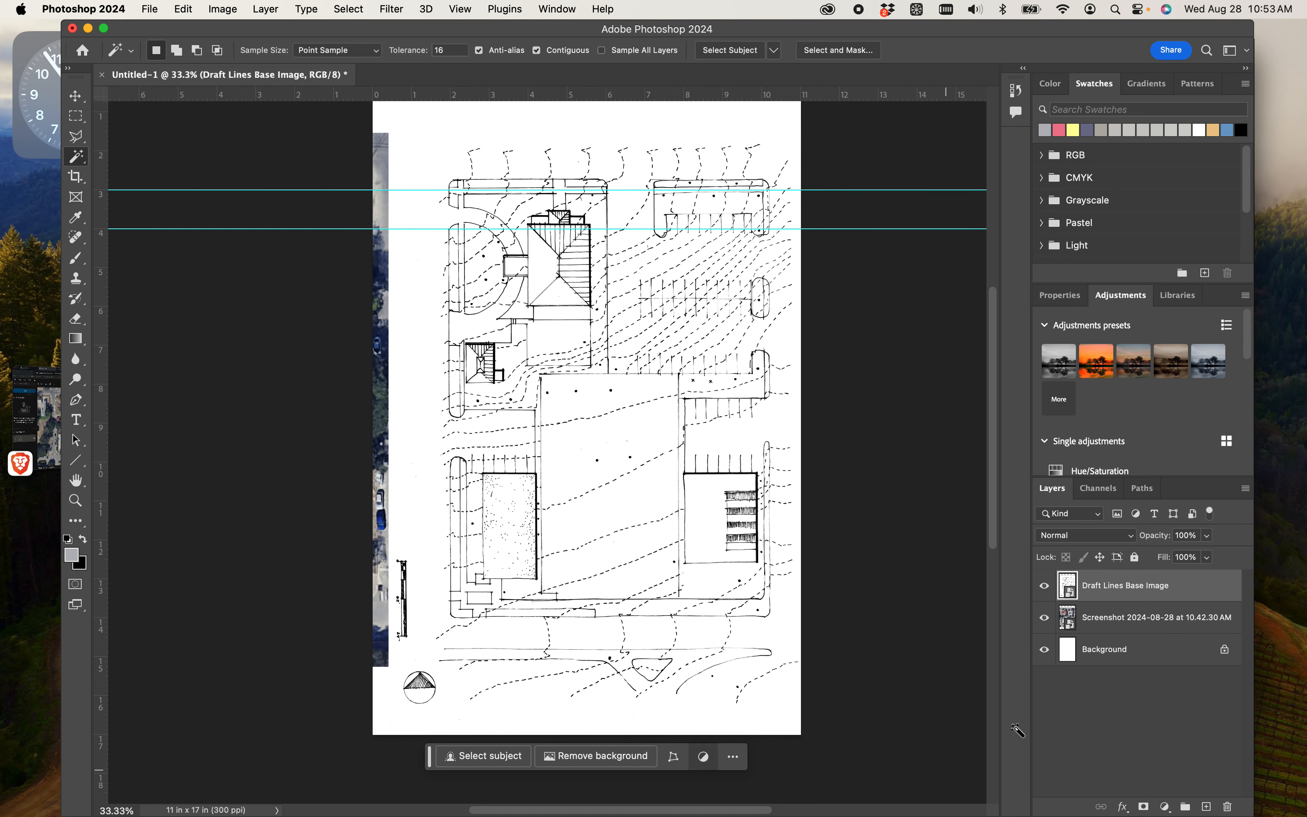
- Set the Draft Lines Base Image layer's blend mode to Multiply and check the linework with the aerial briefly hidden
right_click(1135, 587)
left_click(1163, 599)
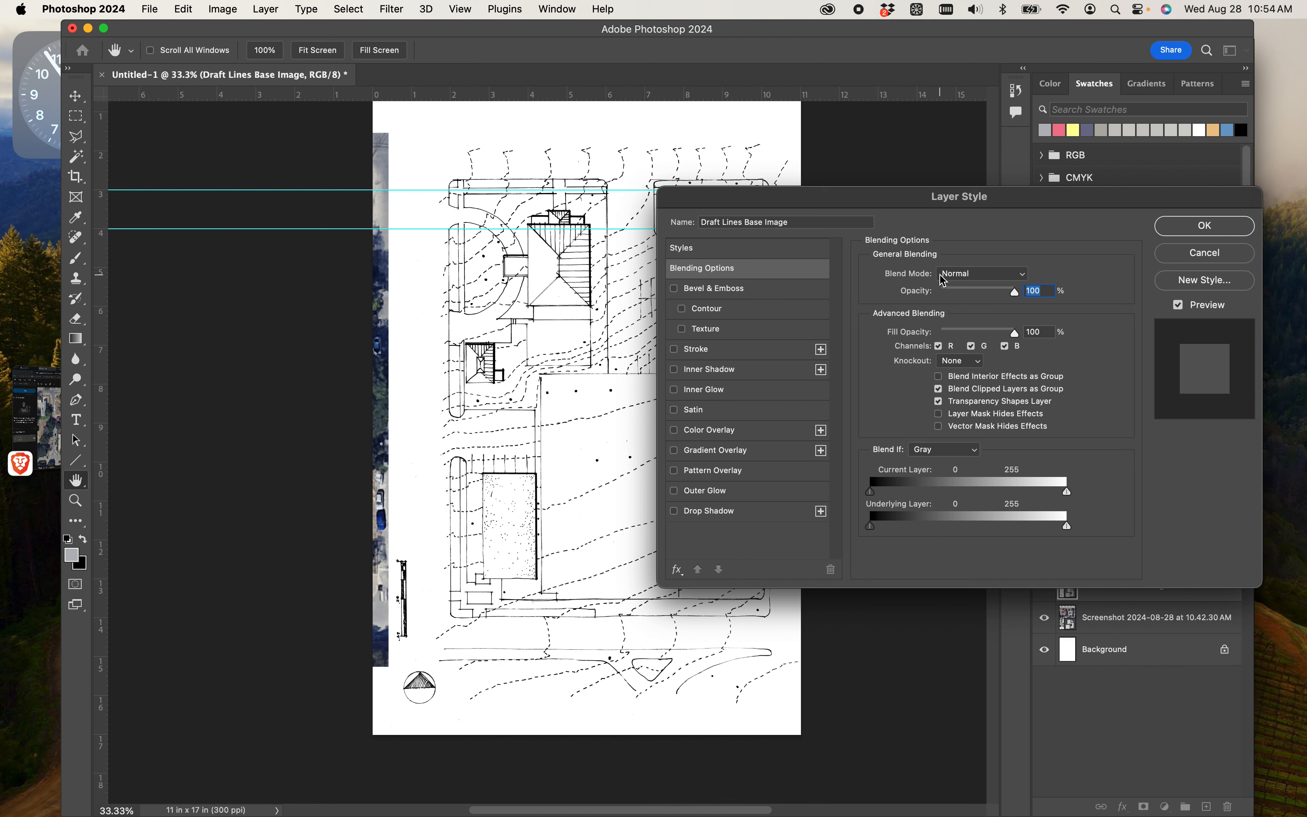
left_click(972, 281)
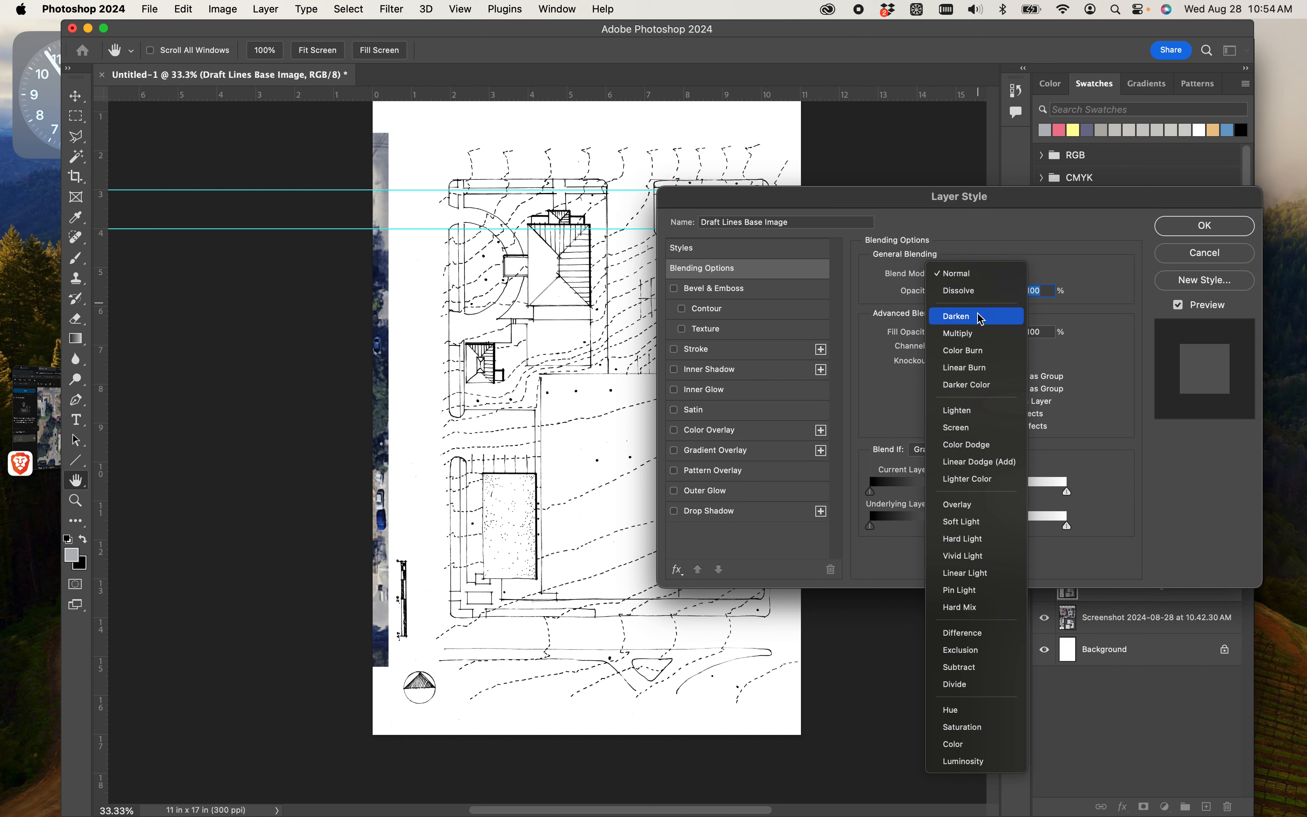
left_click(979, 336)
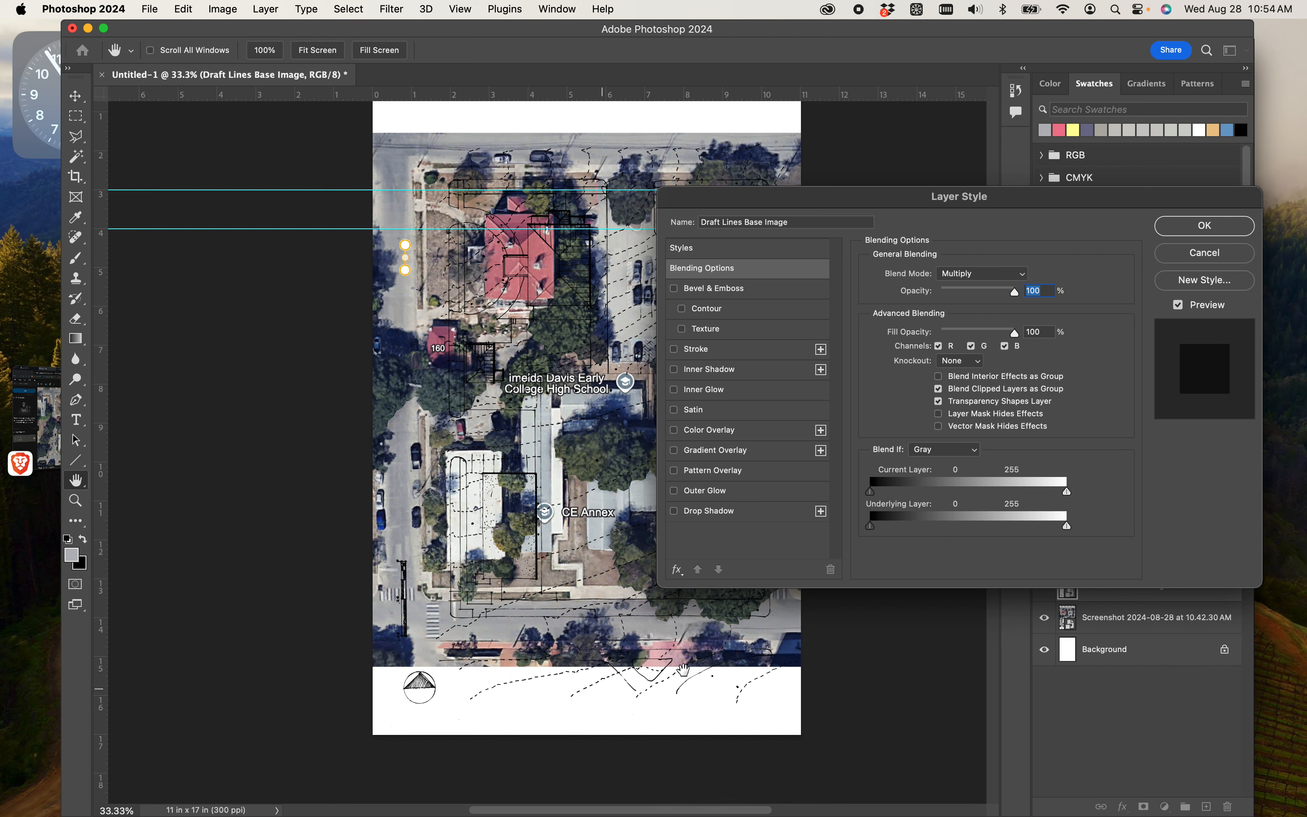
mouse_move(1072, 496)
left_mouse_down()
mouse_move(995, 495)
mouse_move(1066, 495)
left_mouse_up()
left_click(1206, 226)
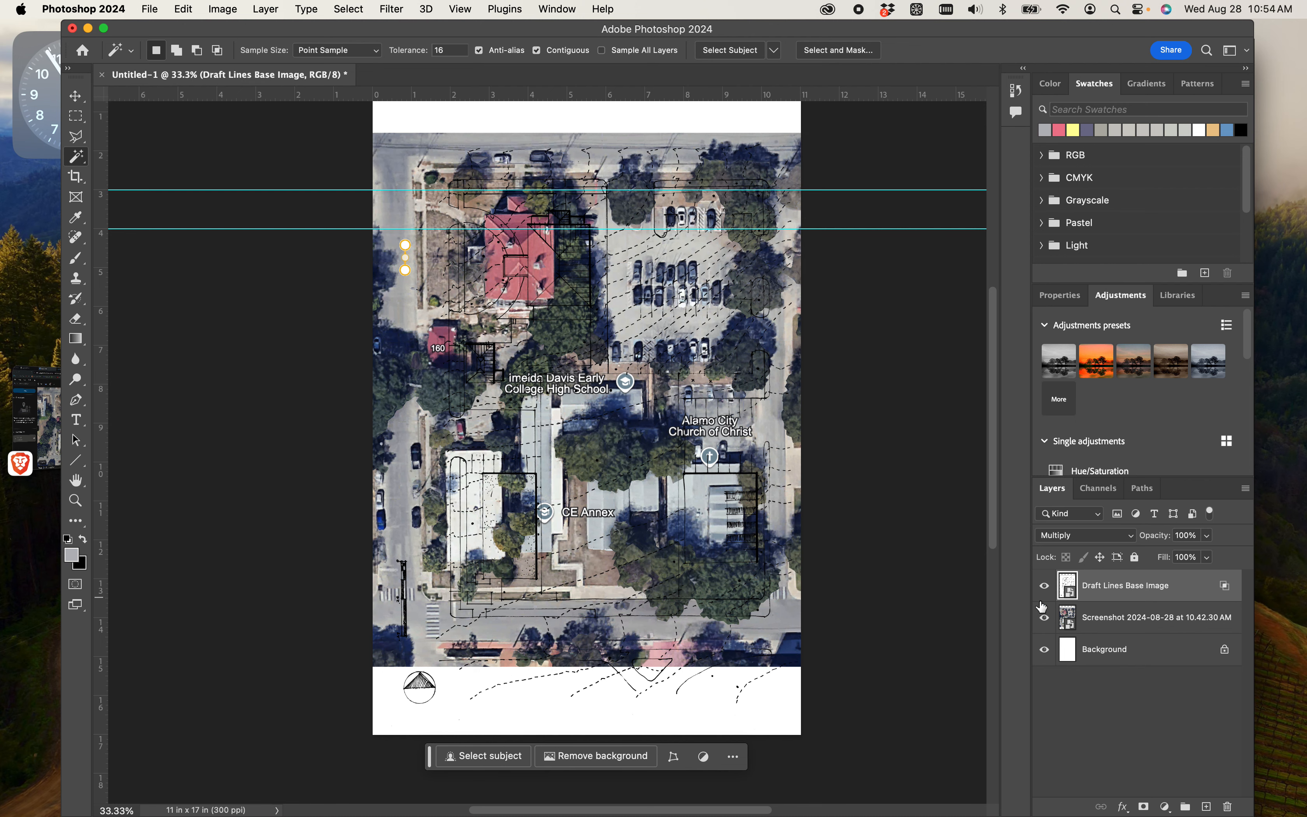
left_click(1047, 619)
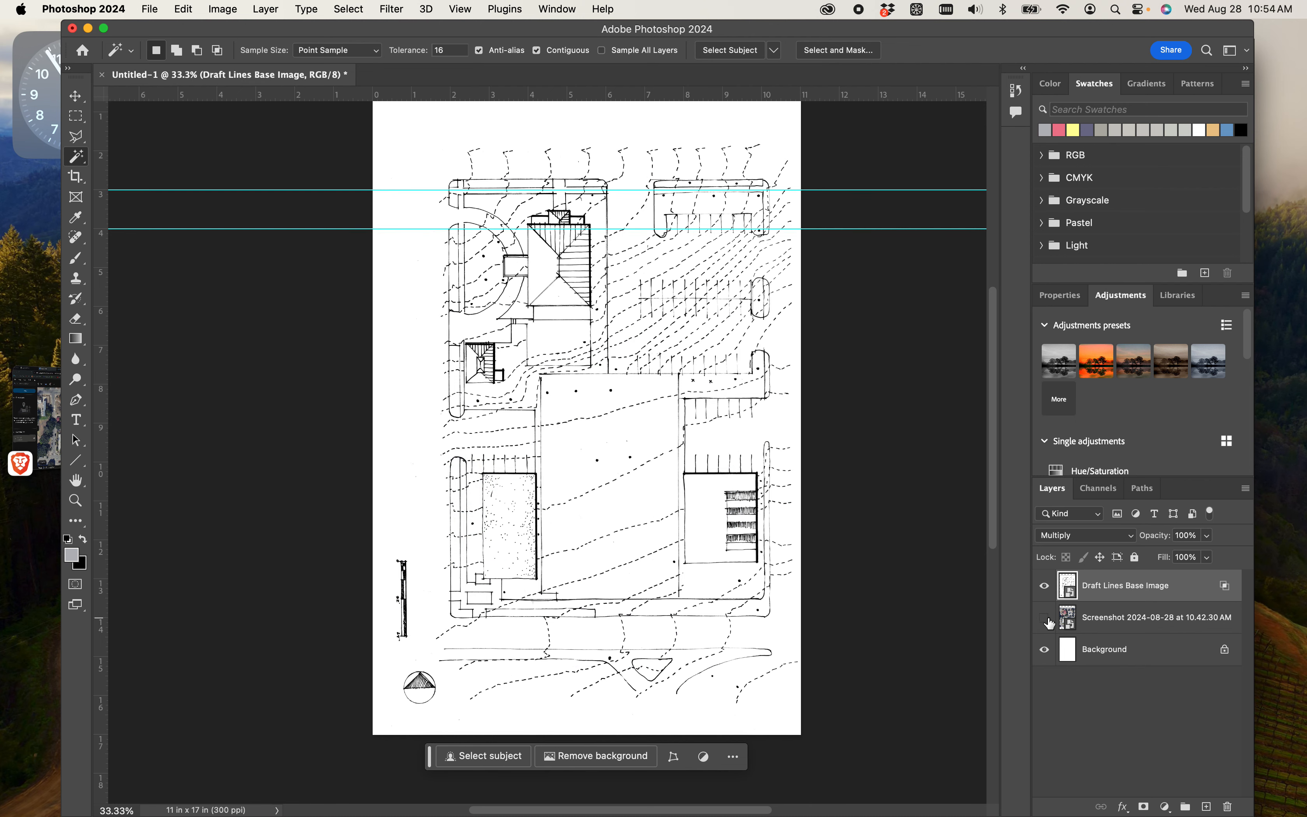
left_click(1047, 620)
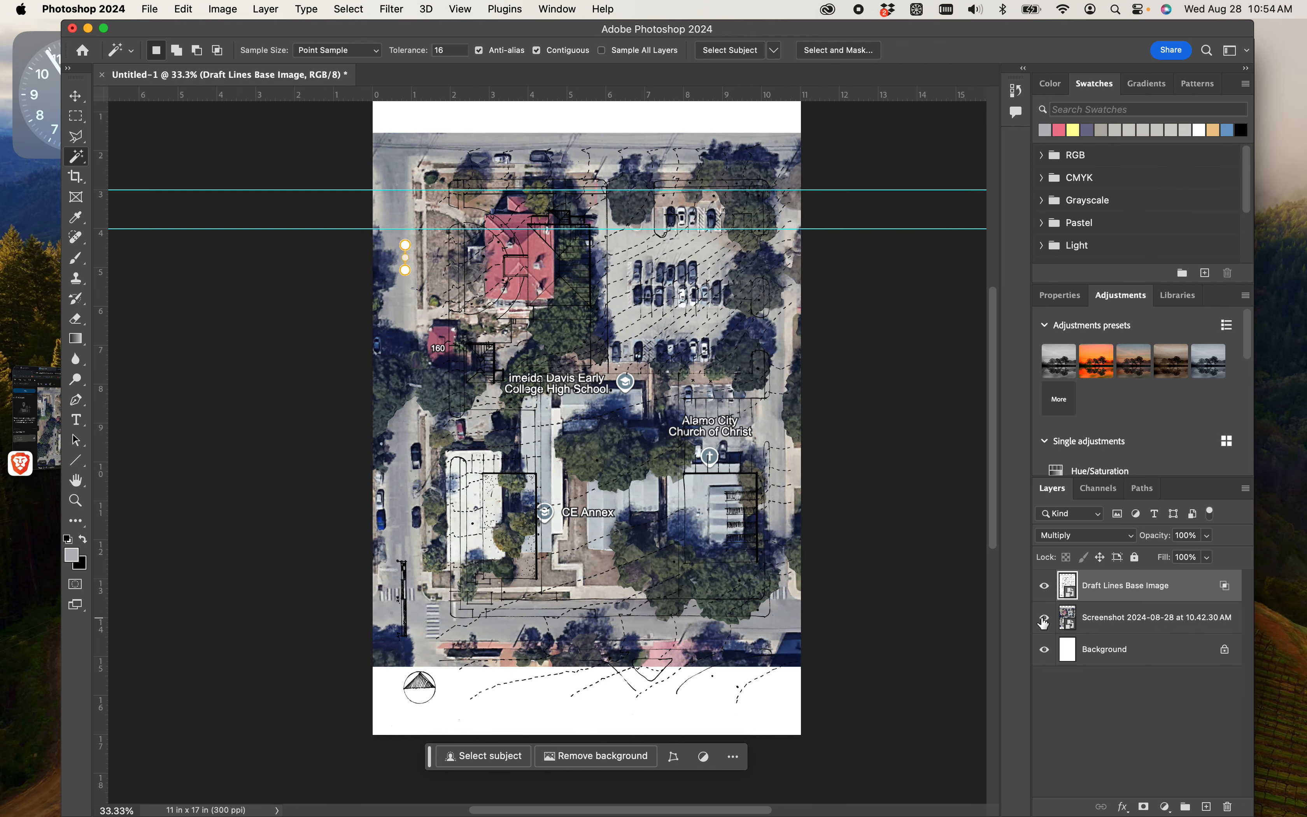
- Rename the aerial screenshot layer as Site base image
double_click(1113, 625)
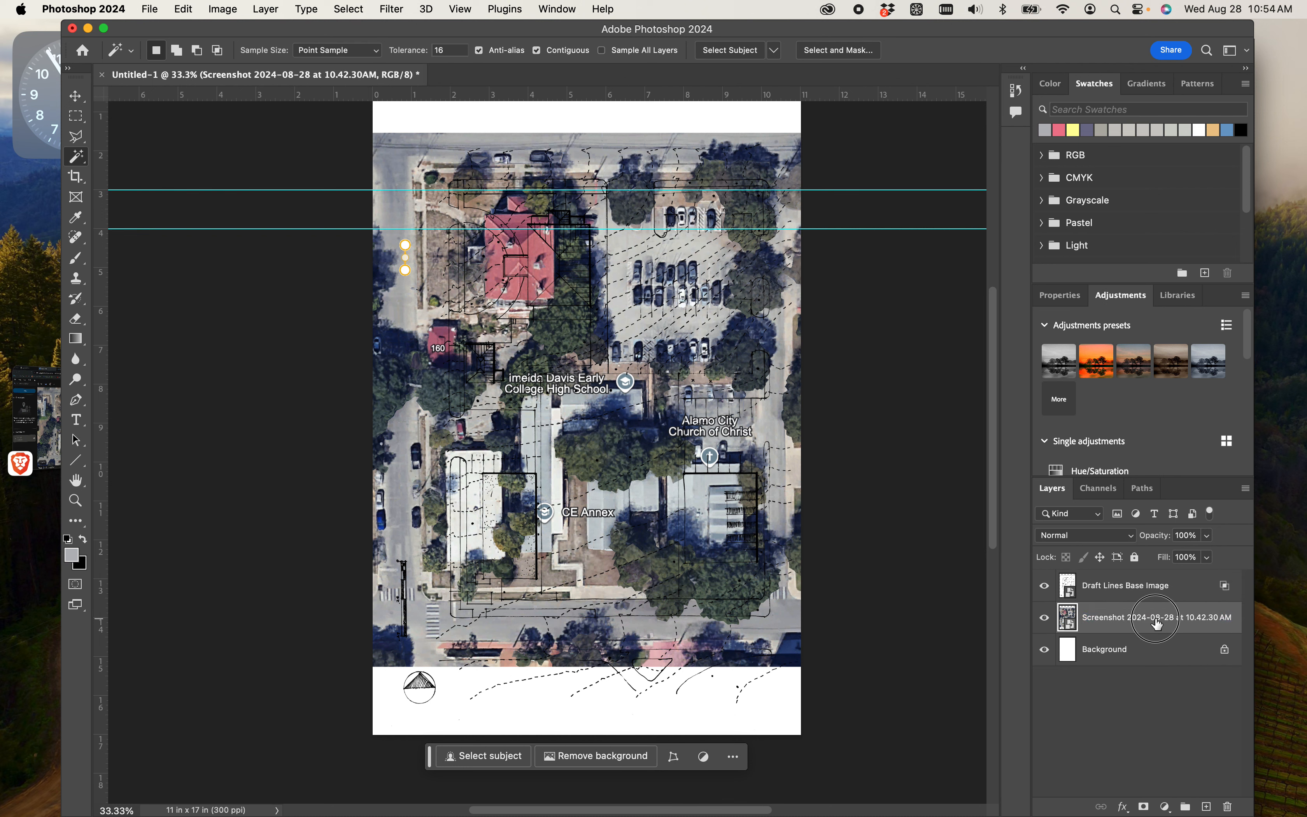
type("Site base image")
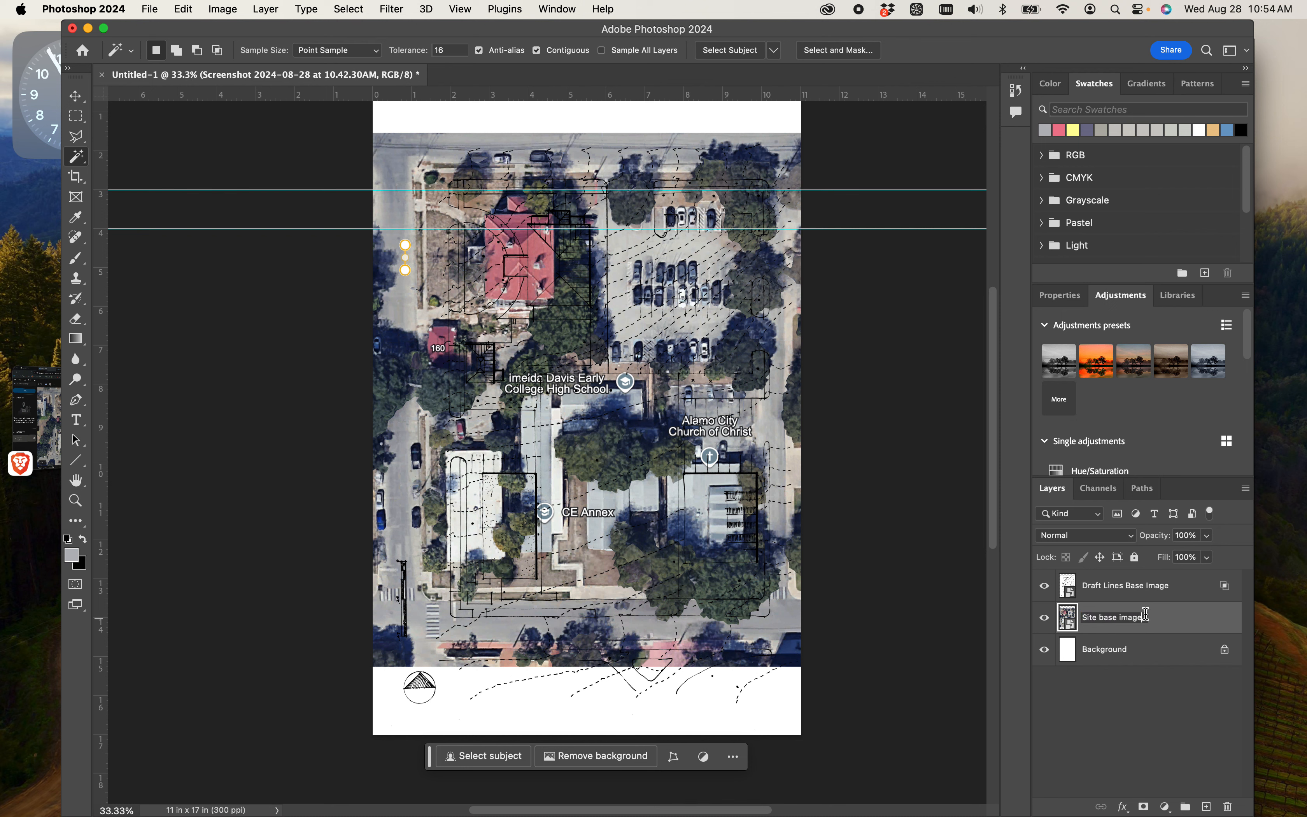
key("Return")
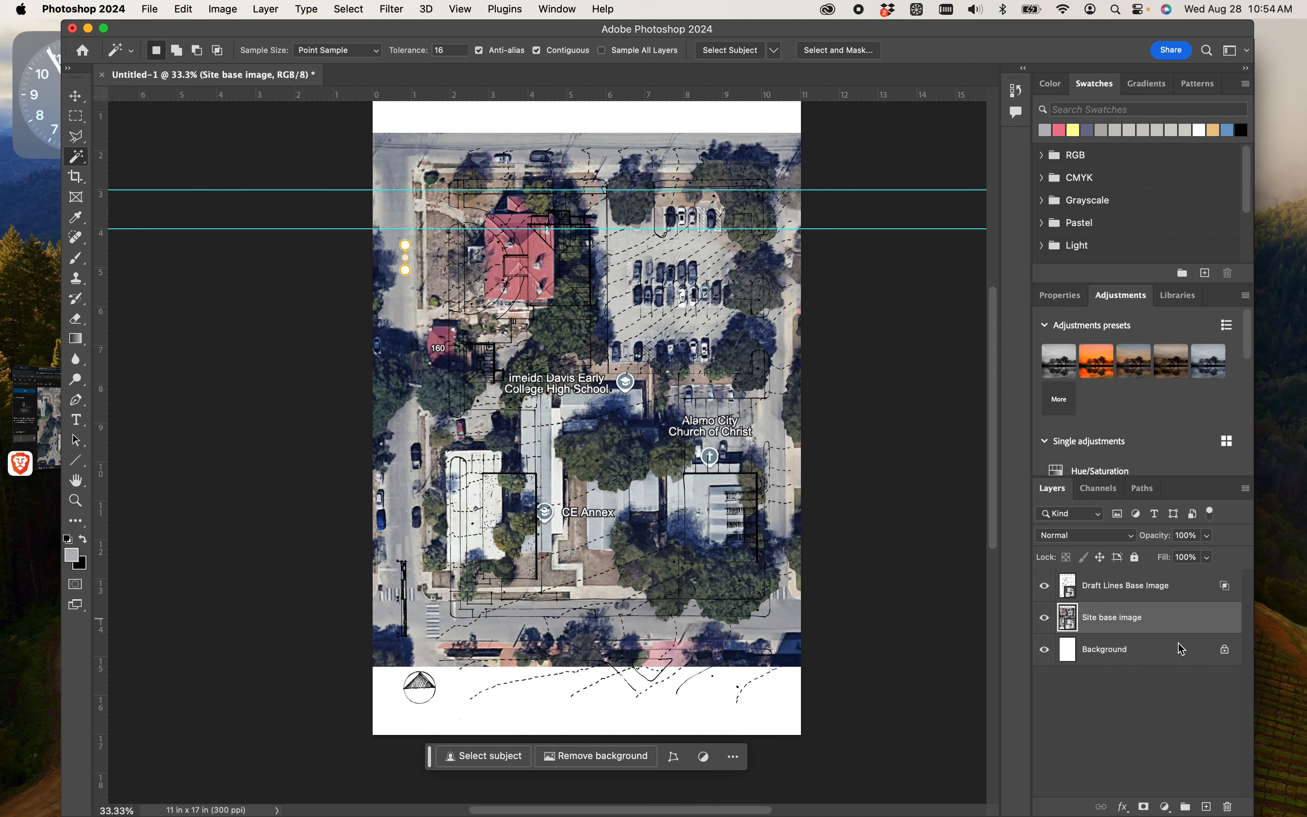
- Reduce the fill of the Site base image layer to 47%
left_click(1095, 597)
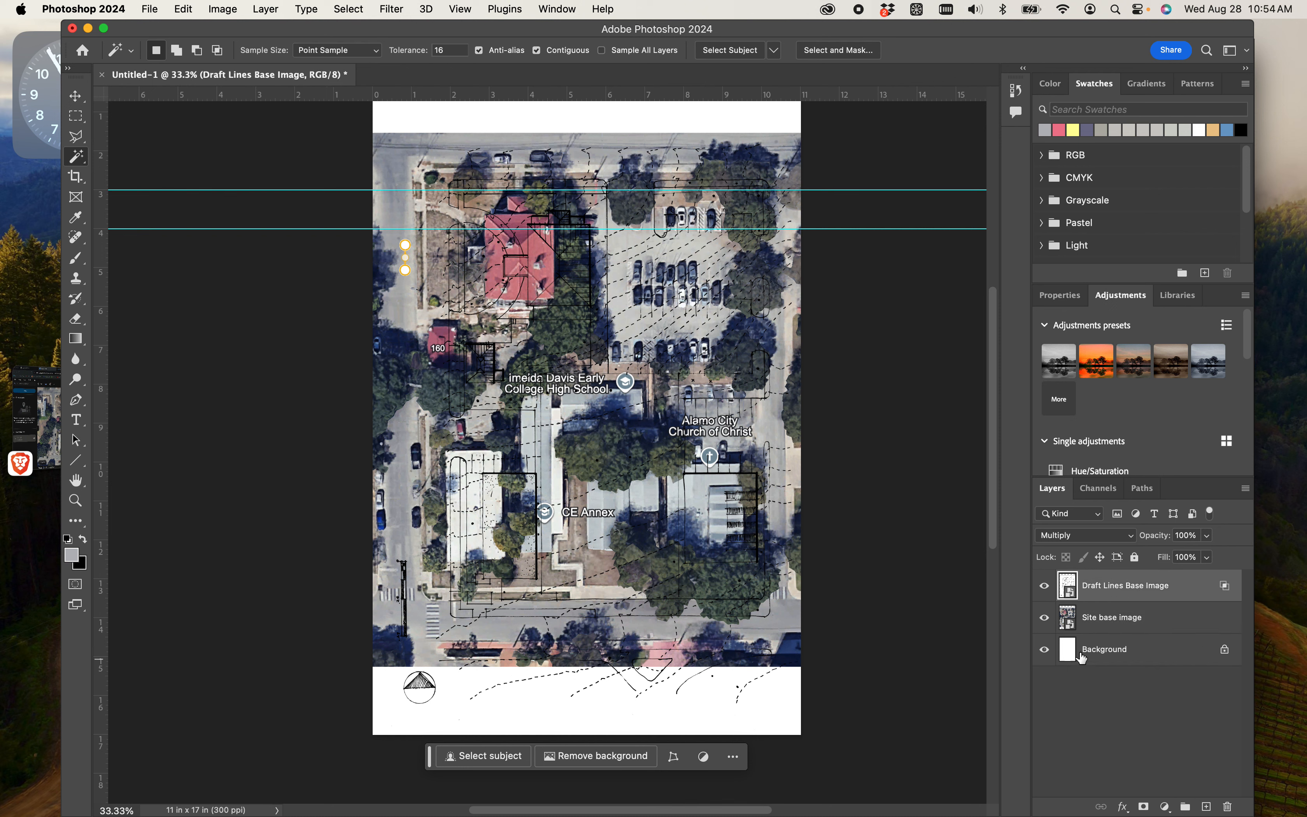
left_click(1113, 624)
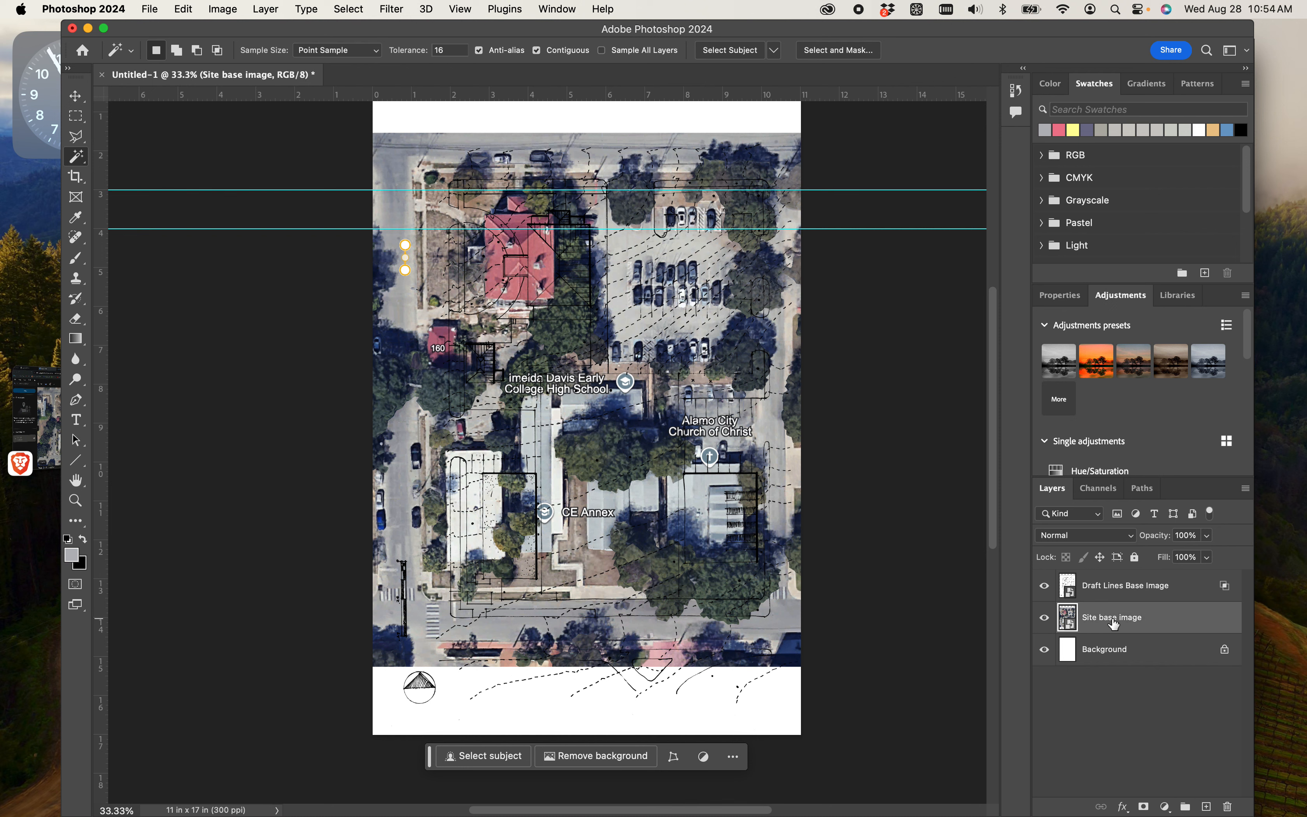
left_click(1208, 559)
left_click_drag(1208, 582, 1172, 590)
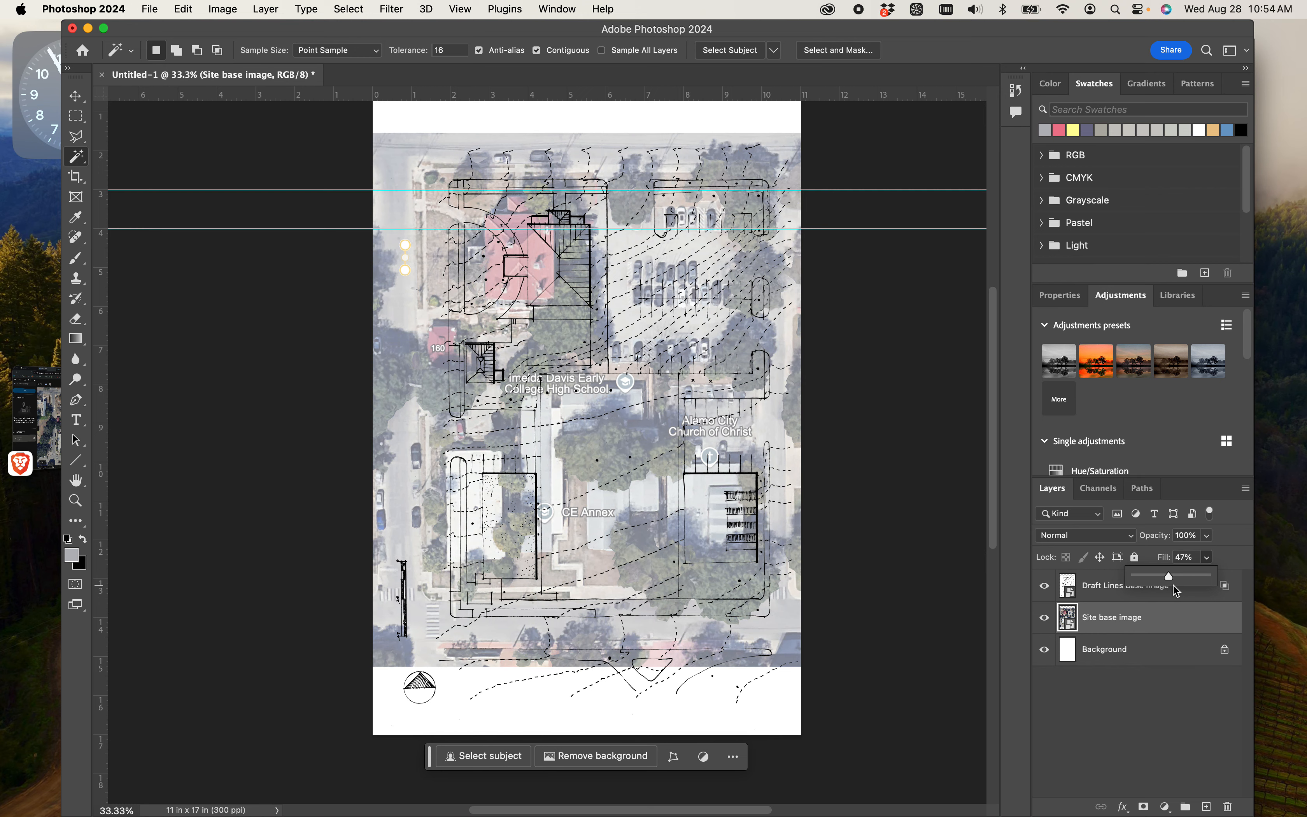
- Move the Draft Lines Base Image so its stippled building outline lies over the white-roofed building on the aerial
key("super+equal")
key("super+equal")
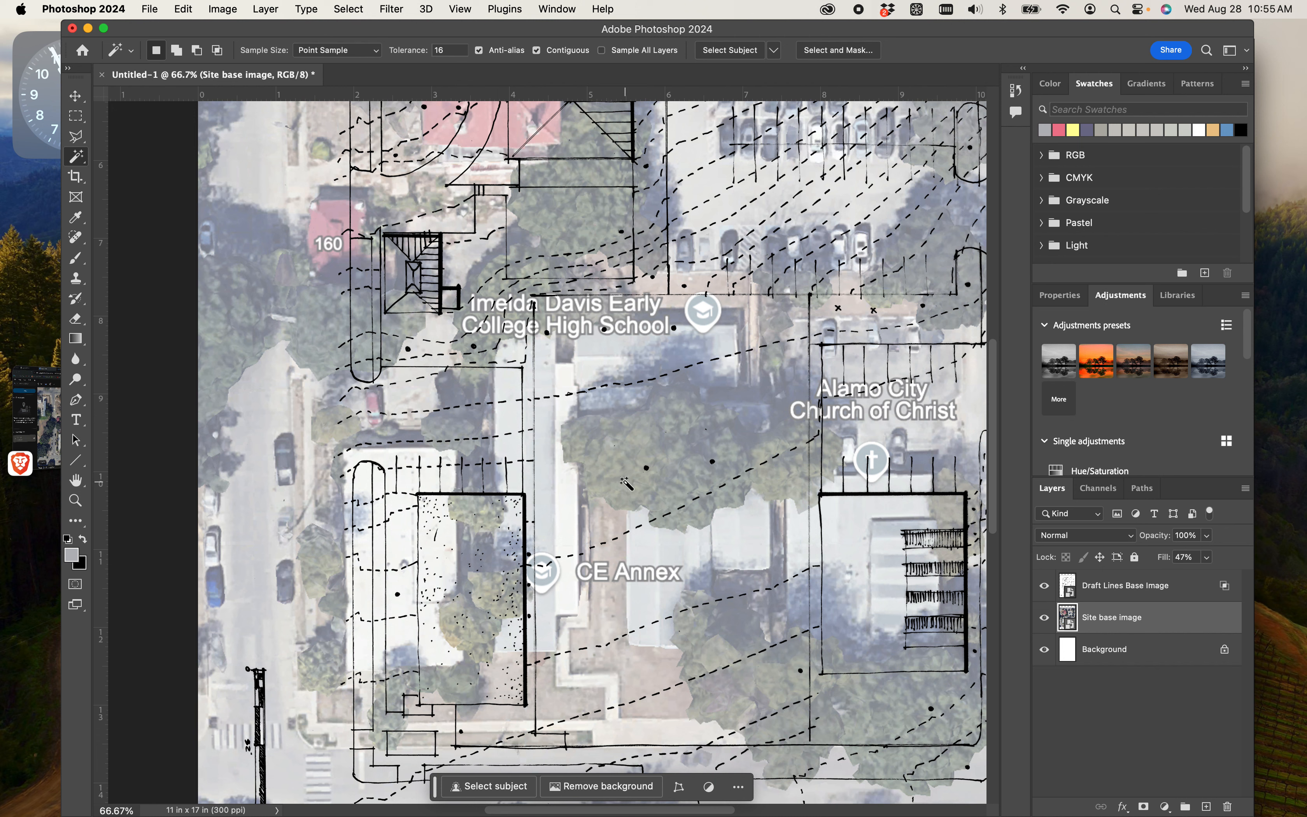
left_click(652, 512)
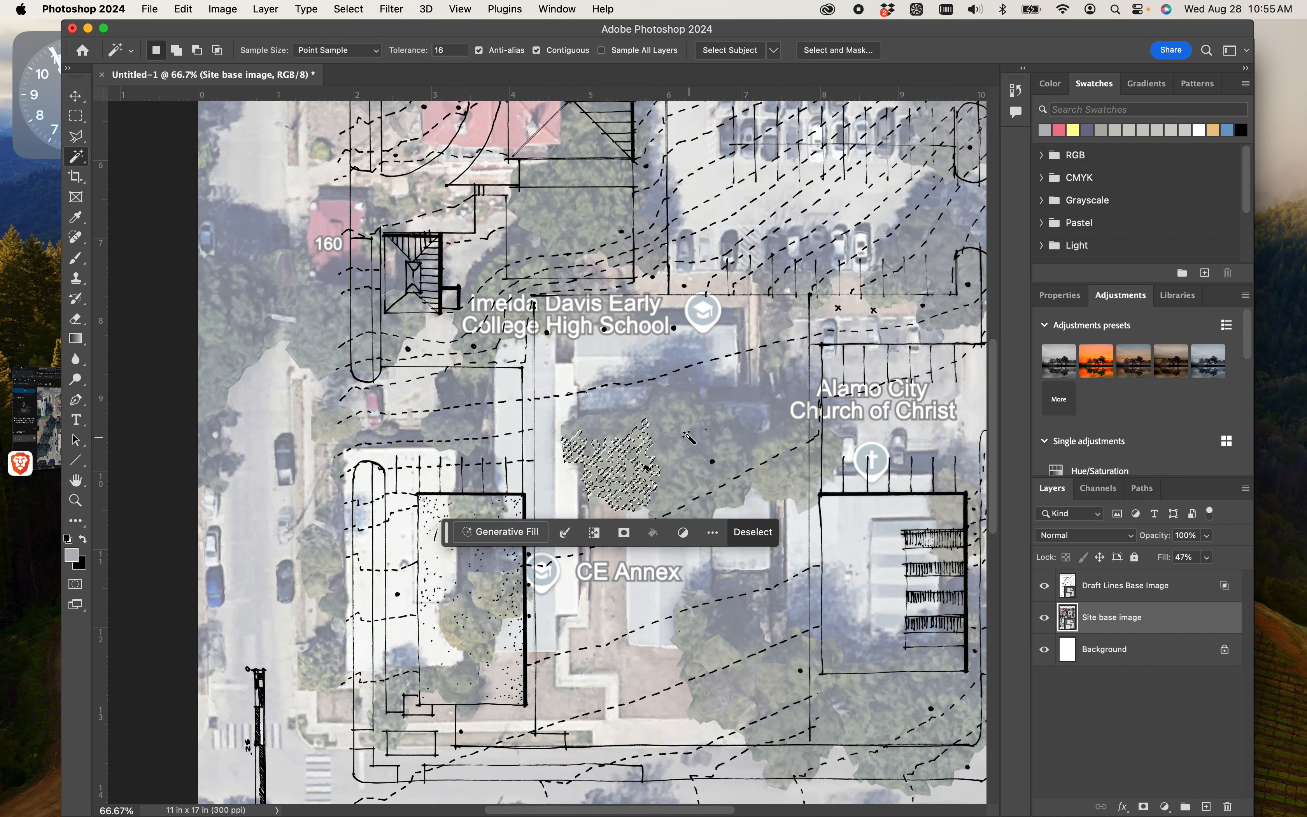
key("super+d")
left_click(78, 97)
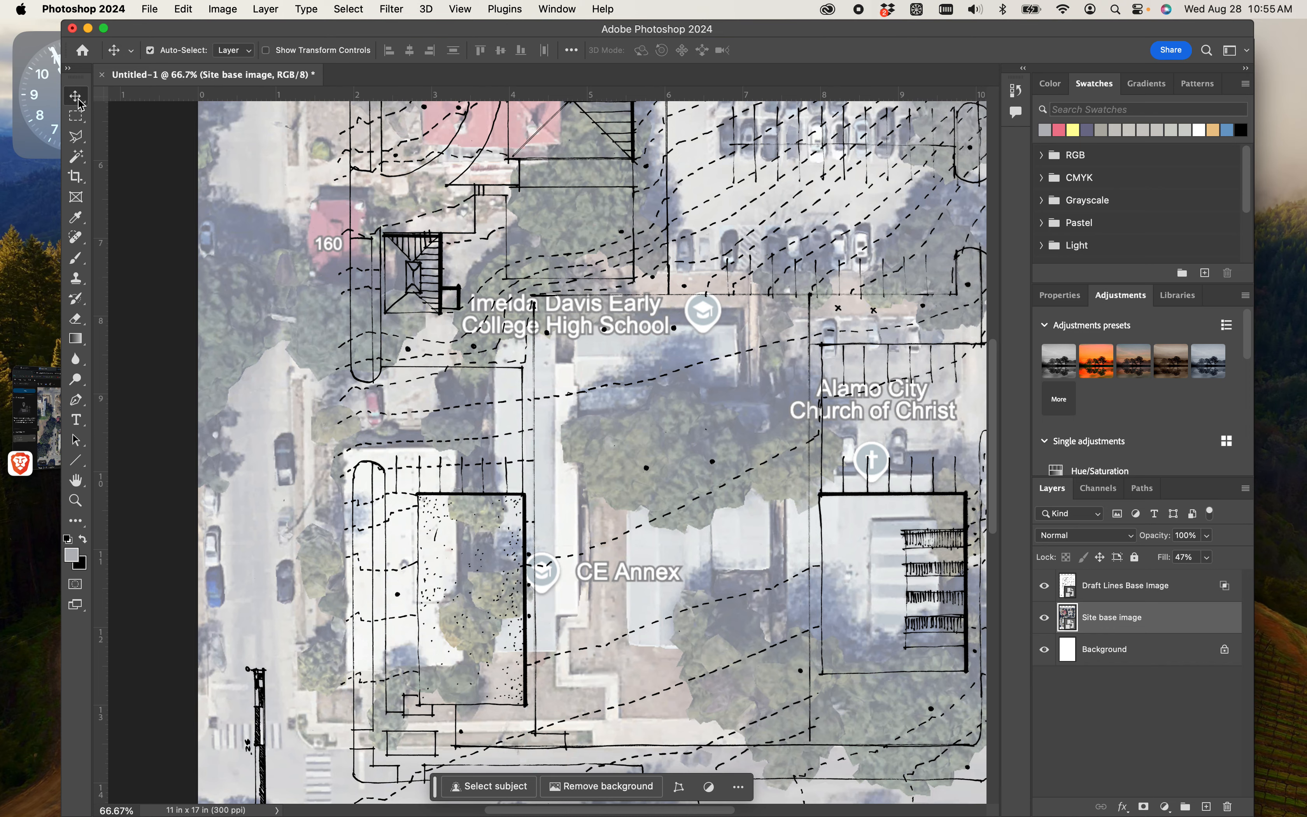
left_click_drag(651, 453, 566, 399)
key("super+minus")
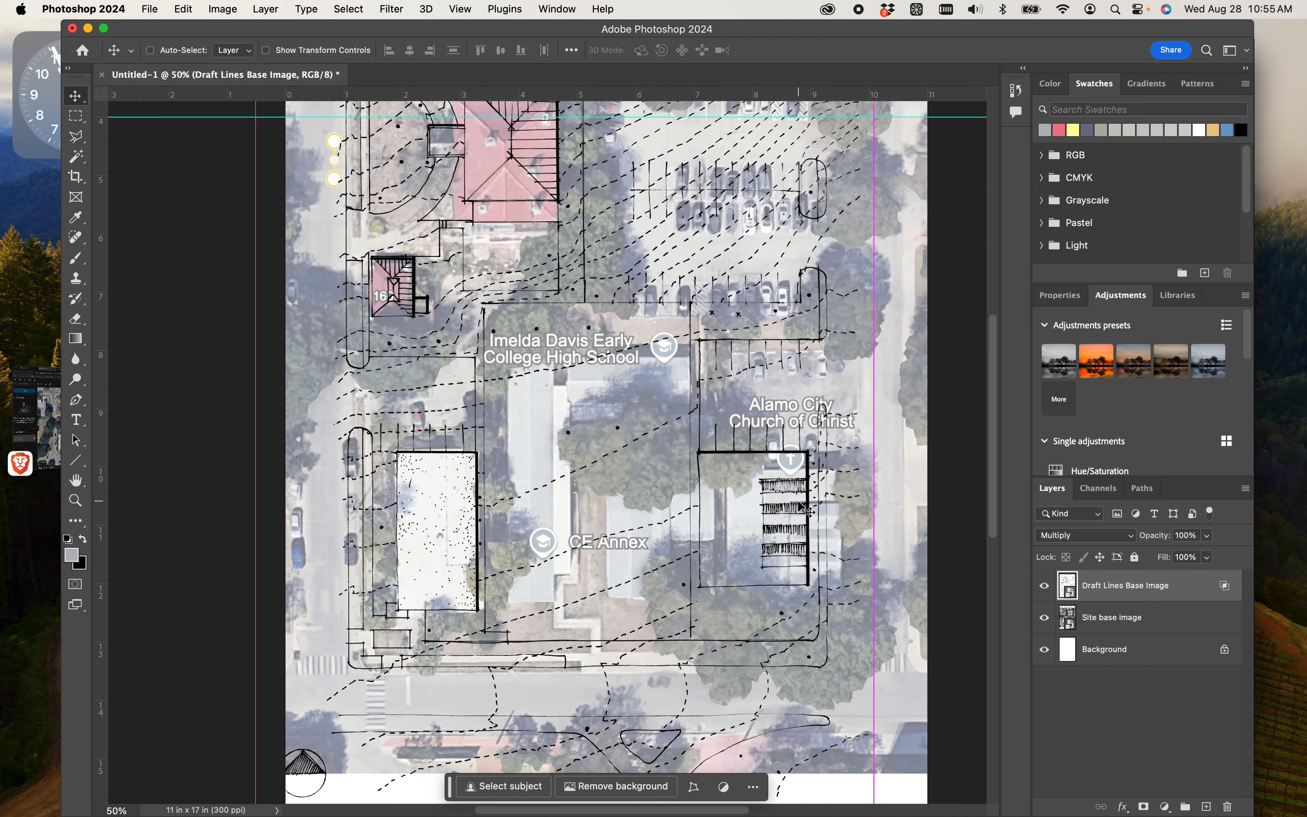
- Enlarge the Draft Lines Base Image with Free Transform to about 101.78% and move it back over the aerial's buildings
key("super+minus")
scroll(799, 265, "up", 1)
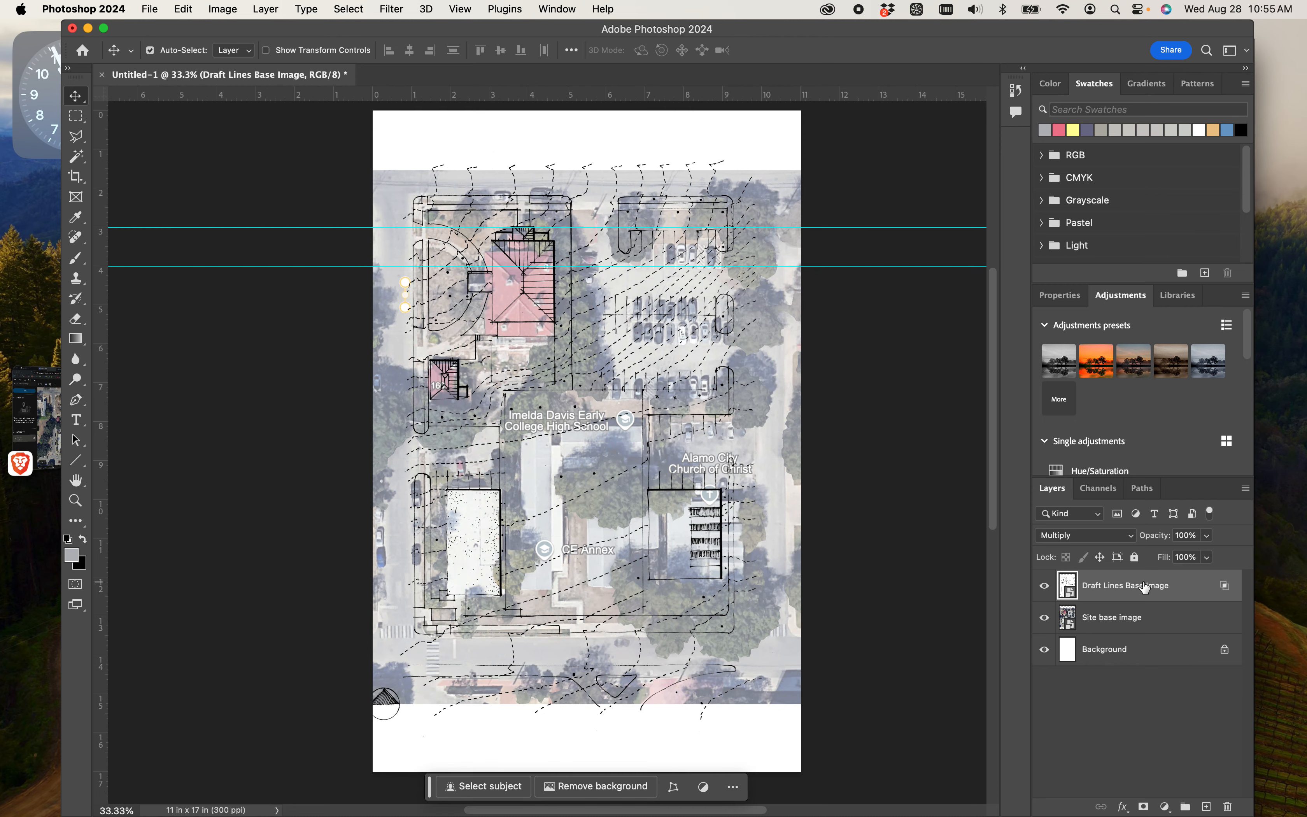
key("super+t")
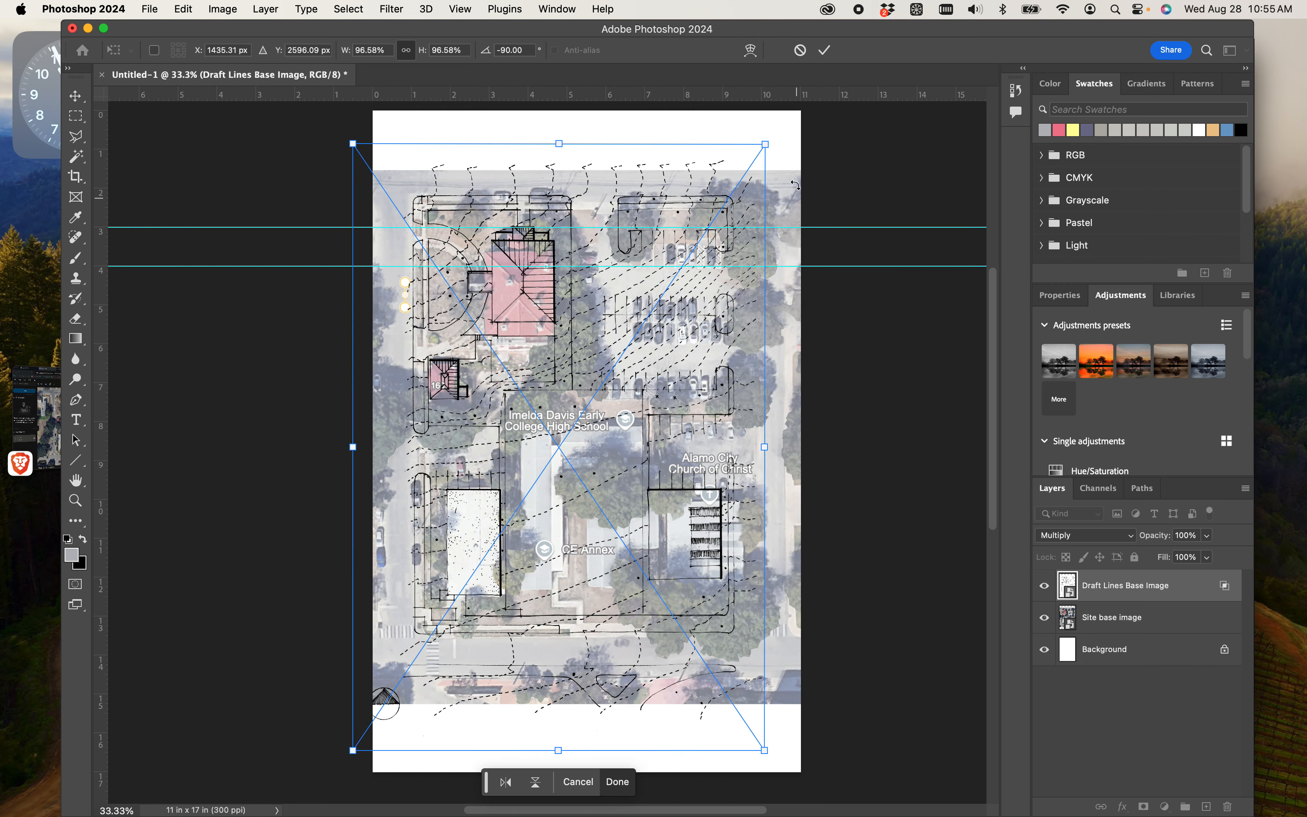
left_click_drag(770, 143, 805, 168)
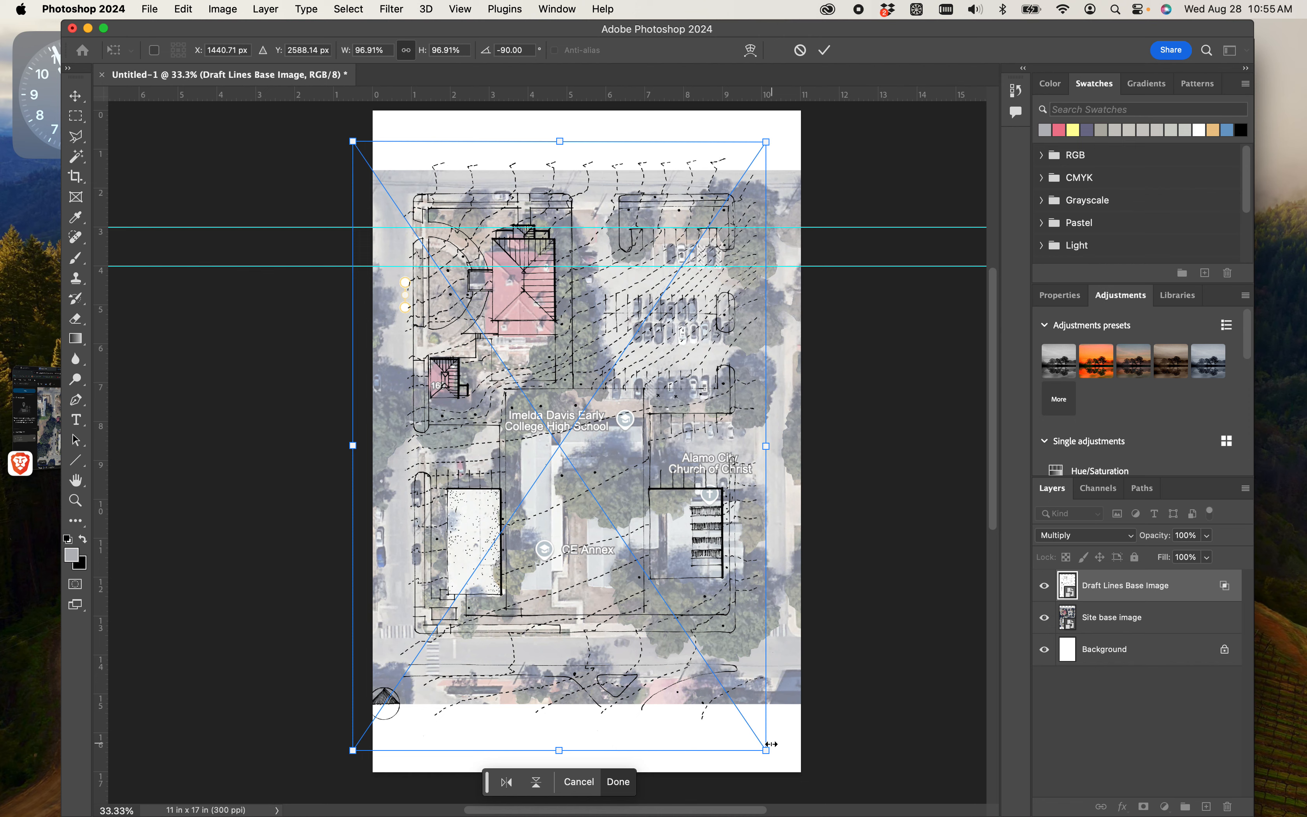
left_click_drag(769, 747, 799, 776)
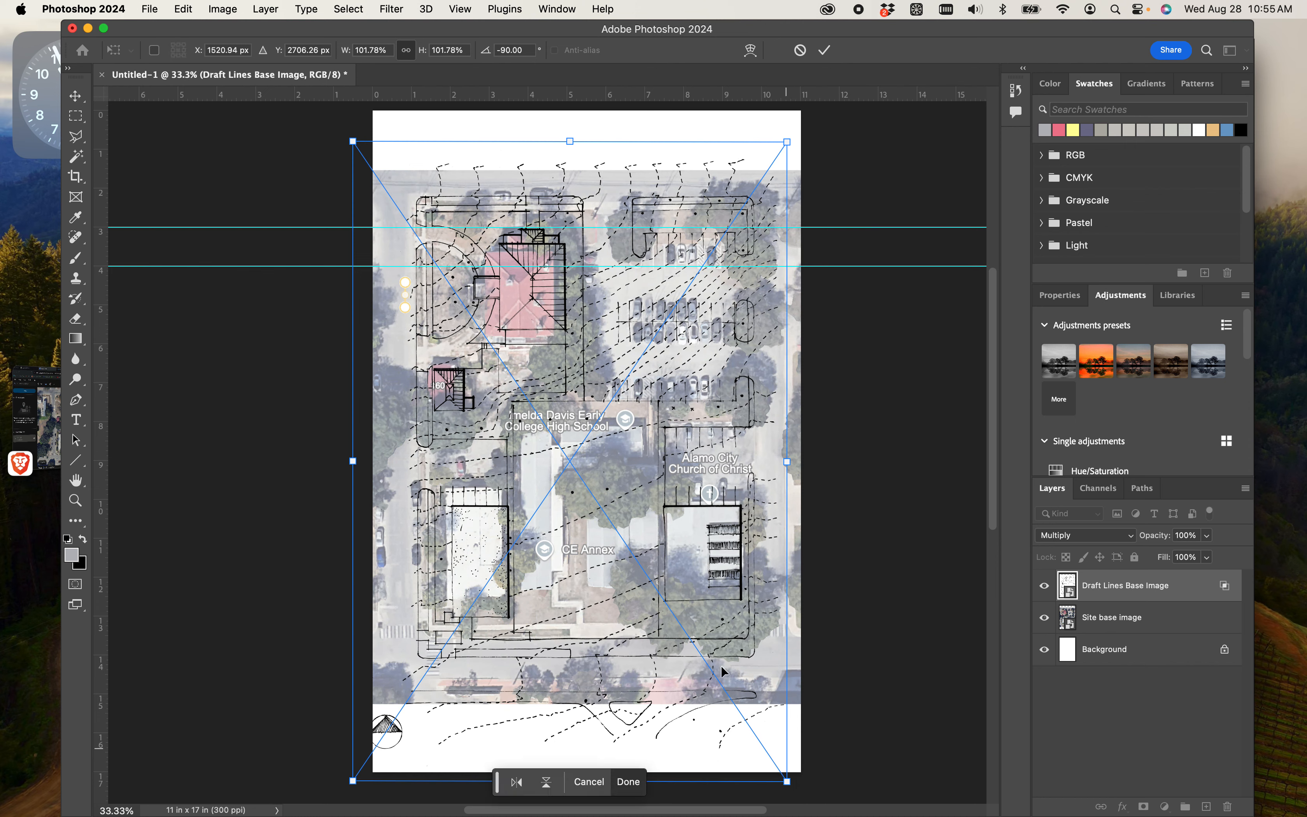
left_click_drag(670, 589, 663, 567)
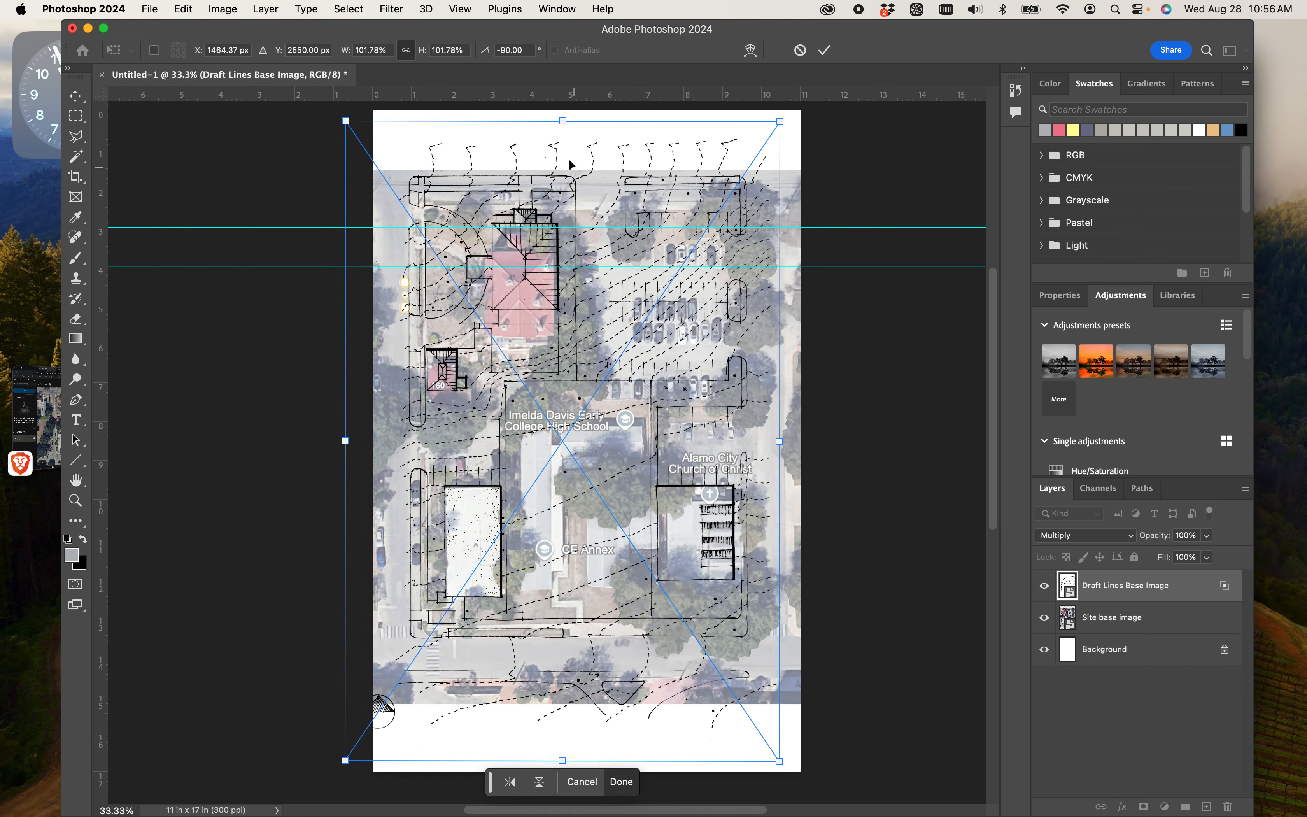
- Compress the draft lines along the page's height, then rescale them to about 95.24% width and 100.54% height over the aerial
left_click_drag(562, 122, 563, 155)
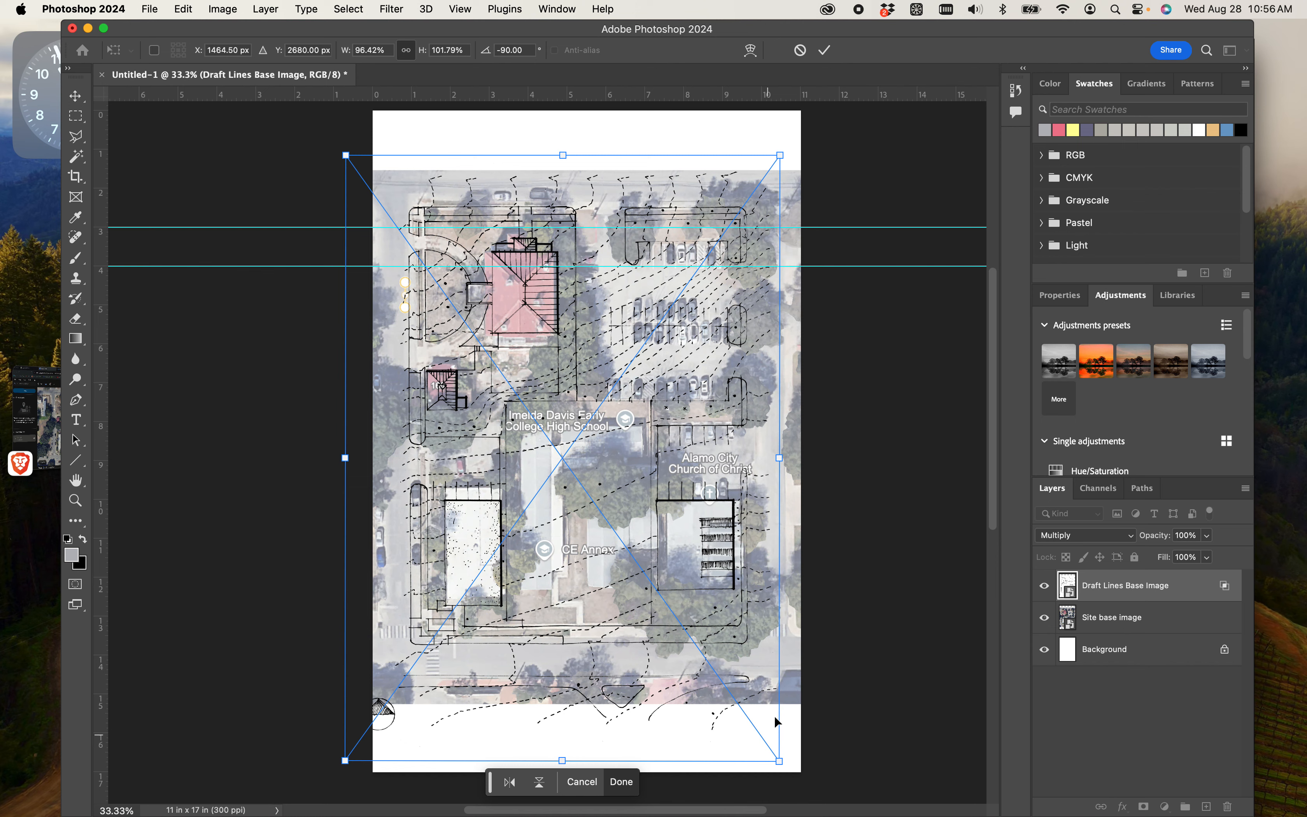
mouse_move(779, 761)
left_mouse_down()
mouse_move(789, 773)
mouse_move(781, 734)
left_mouse_up()
left_click_drag(667, 427, 669, 426)
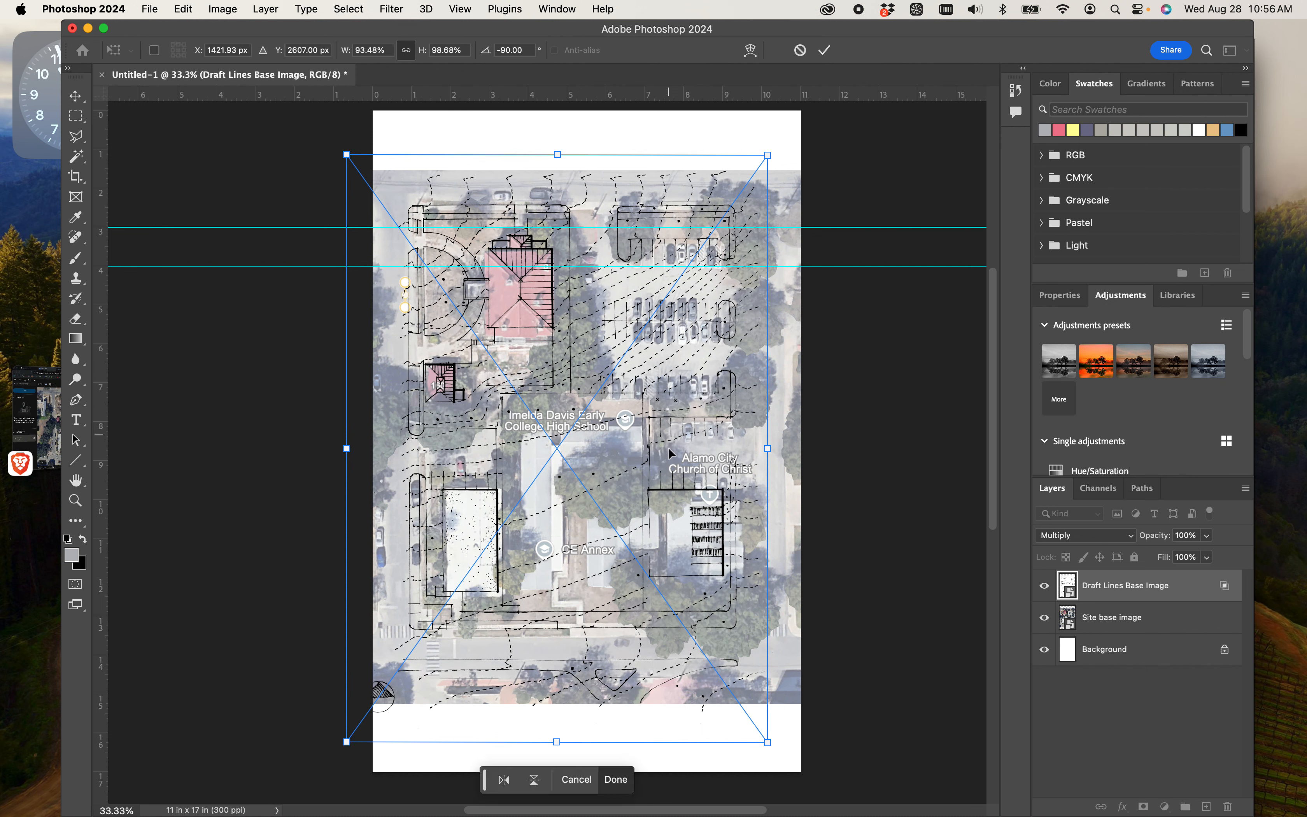
left_click_drag(768, 743, 772, 749)
left_click_drag(772, 748, 776, 753)
- Nudge the draft lines horizontally to an X position of about 1482 px and apply the transform
key("Right")
key("Right")
key("Right")
key("Right")
key("Right")
key("Right")
key("Right")
key("Right")
key("Right")
key("Right")
key("Right")
key("Right")
key("Right")
key("Right")
key("Right")
key("Right")
key("Right")
key("Right")
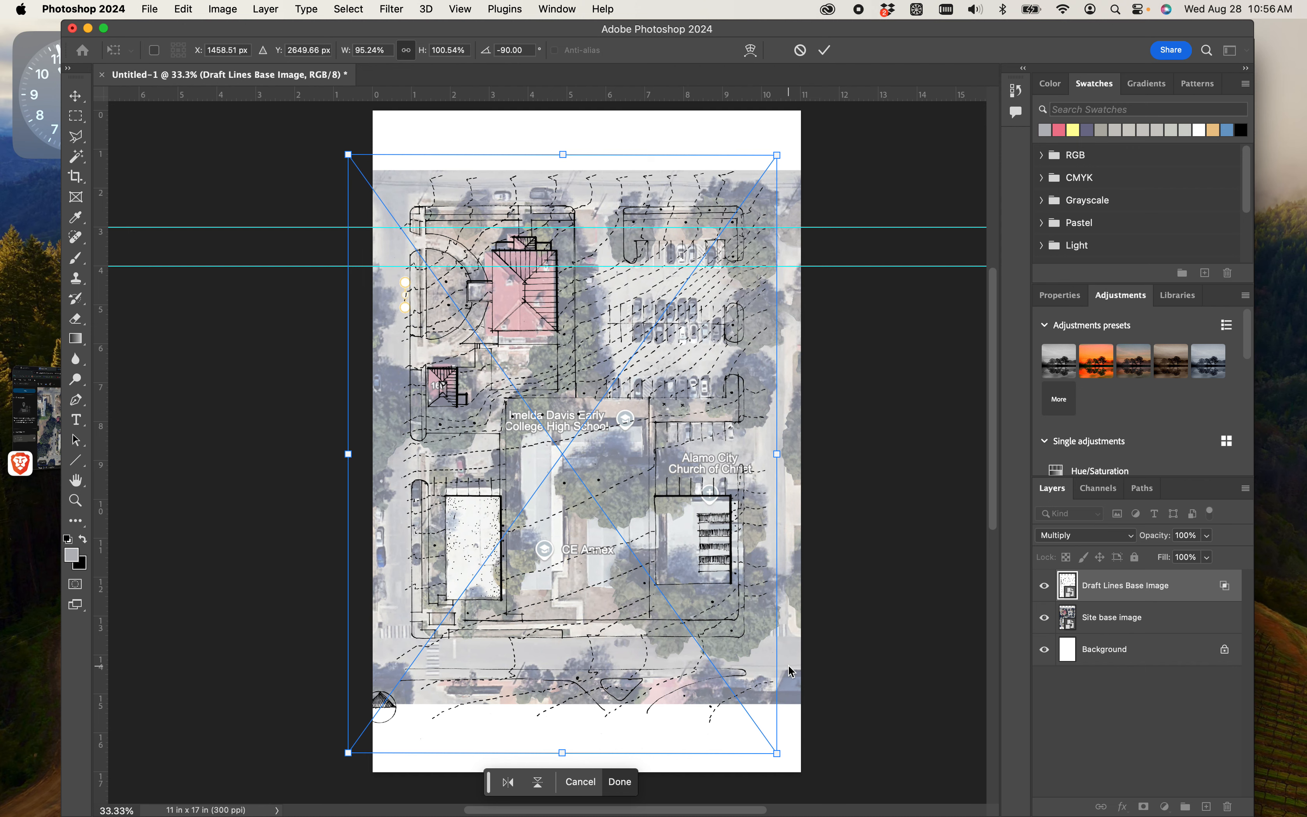
key("Left")
key("Left")
key("Left")
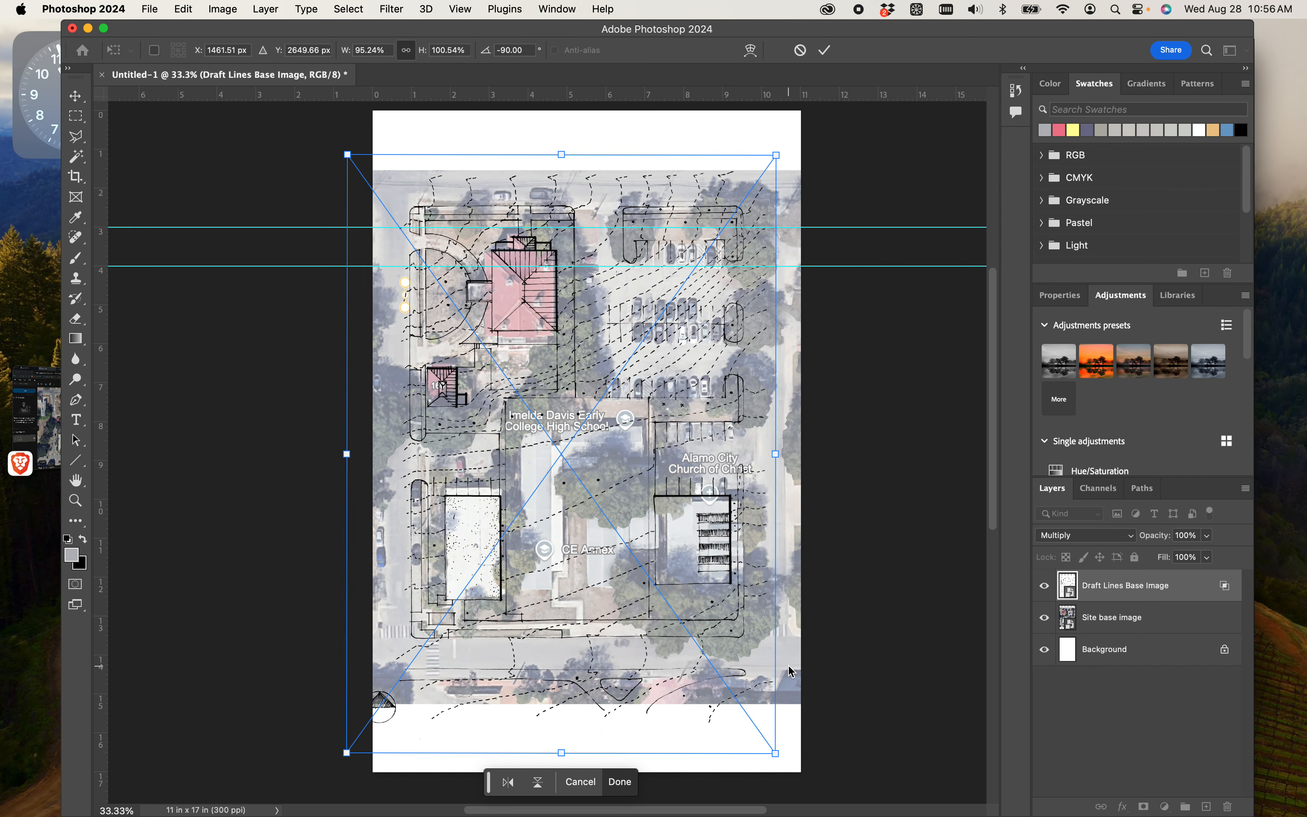
key("Right")
key("Right")
key("Right")
key("Right")
key("Right")
key("Right")
key("Right")
key("Right")
key("Right")
key("Right")
key("Right")
key("Right")
key("Right")
key("Right")
key("Right")
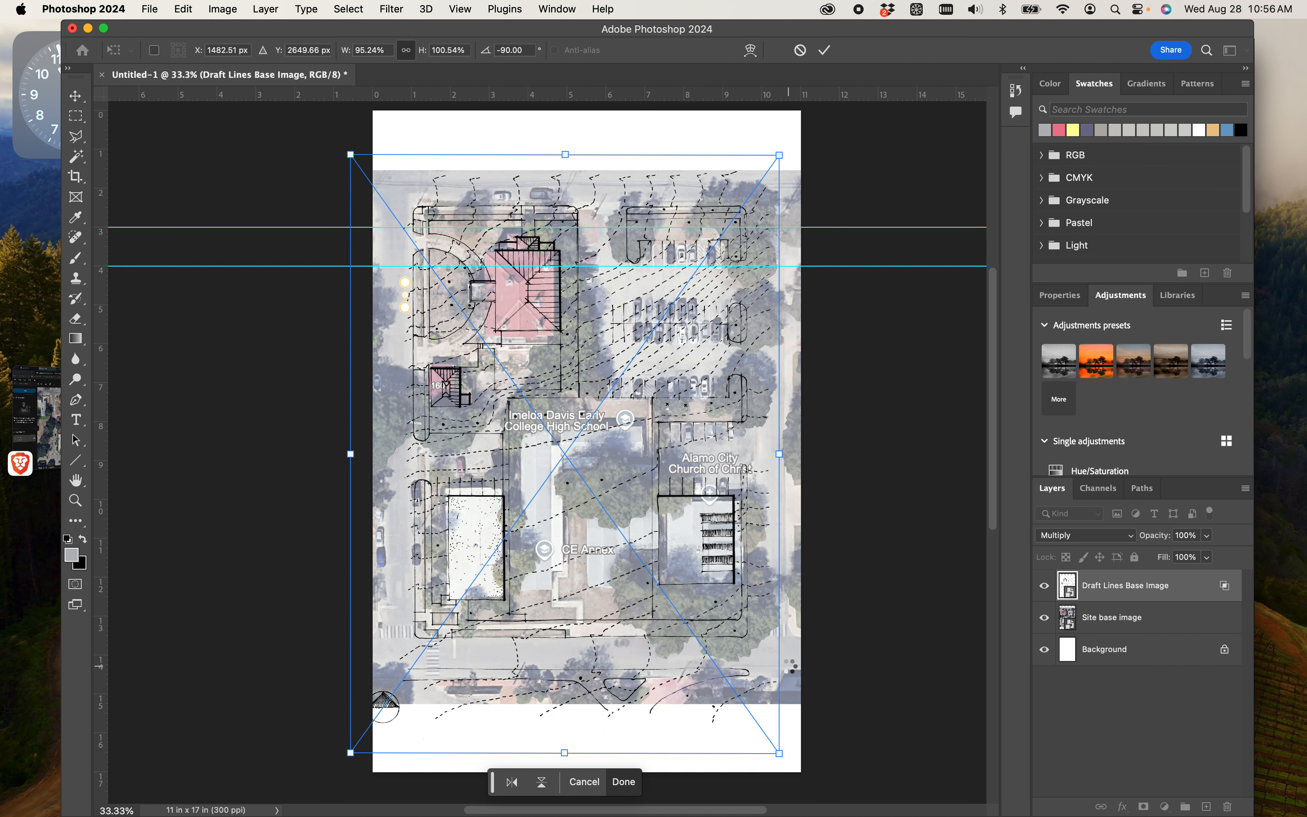
key("Return")
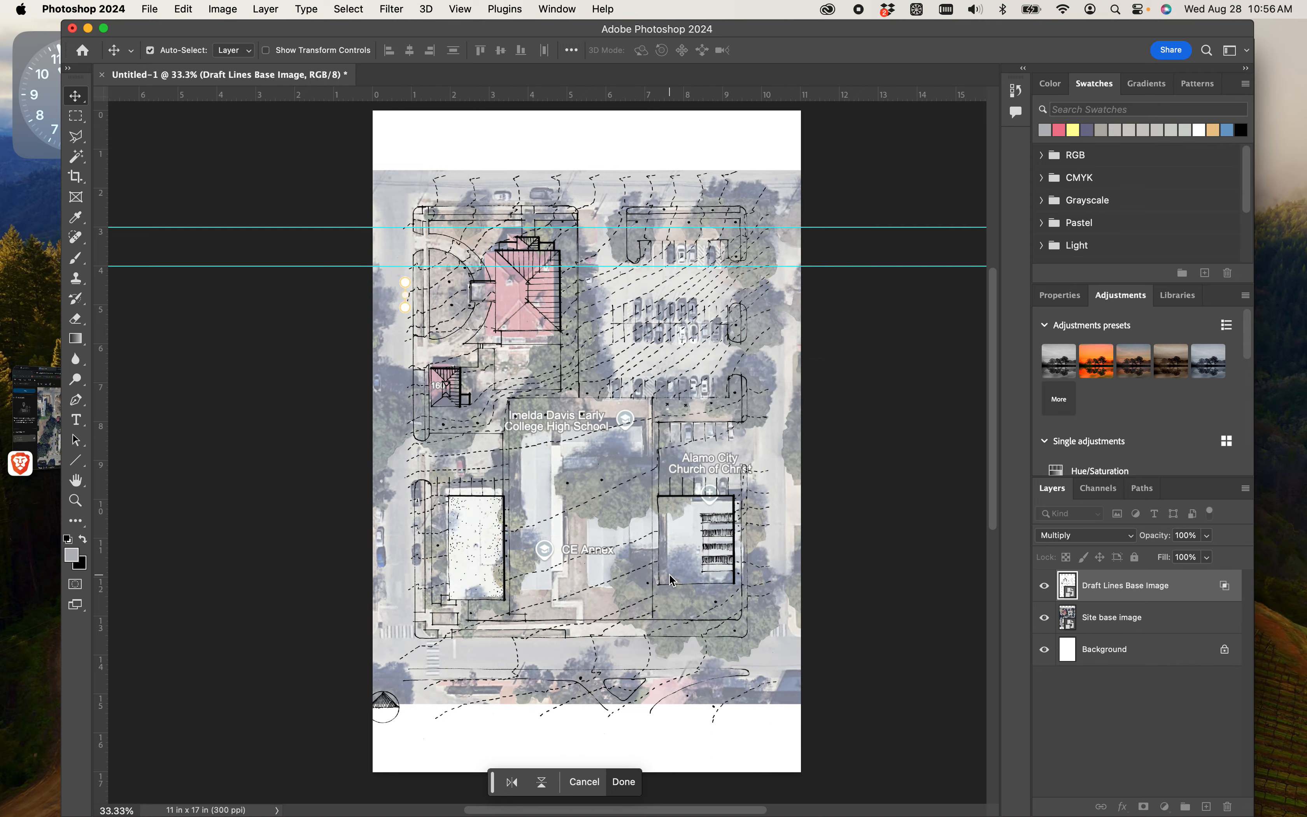
- Examine how the draft linework aligns with the aerial's buildings, parking lots and streets across the whole page
key("super+equal")
key("super+equal")
key("super+equal")
key("super+equal")
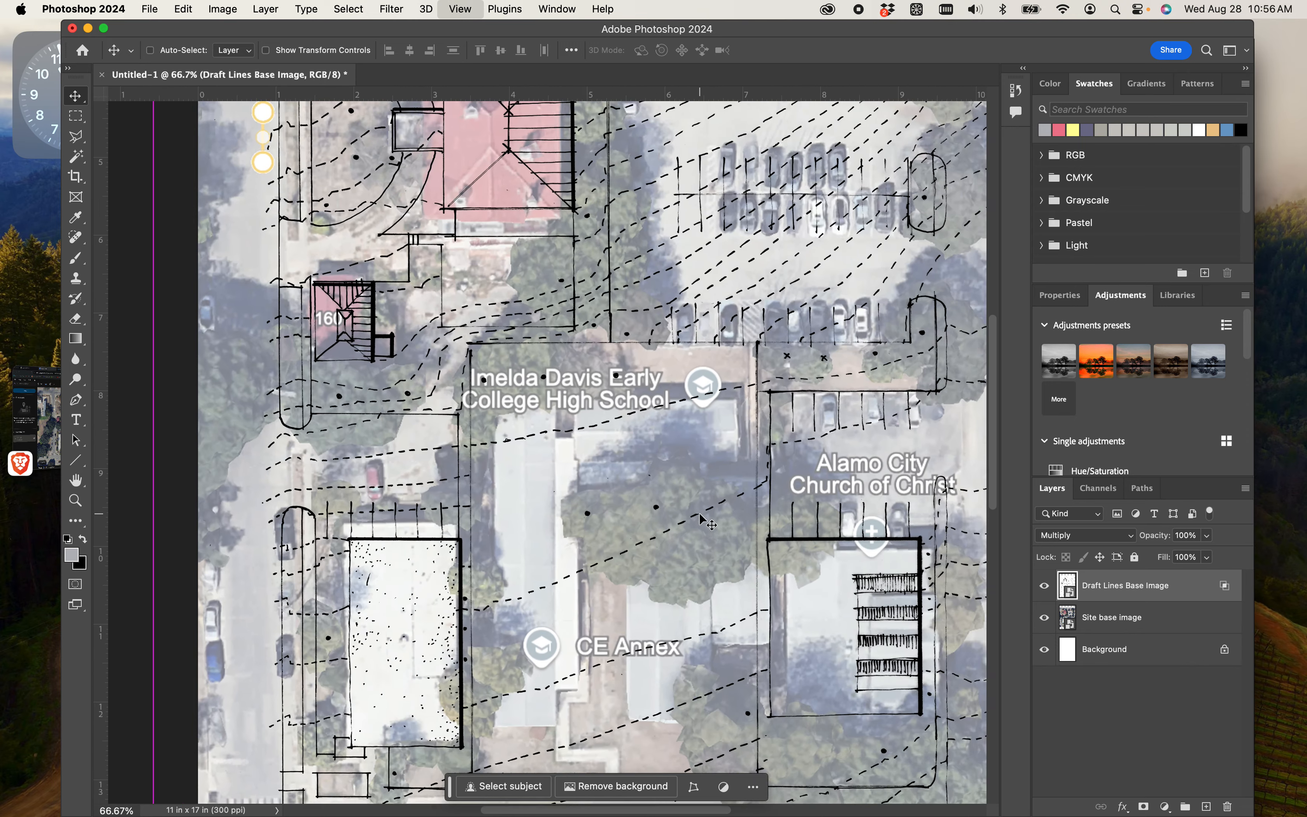
key("super+equal")
key("super+equal")
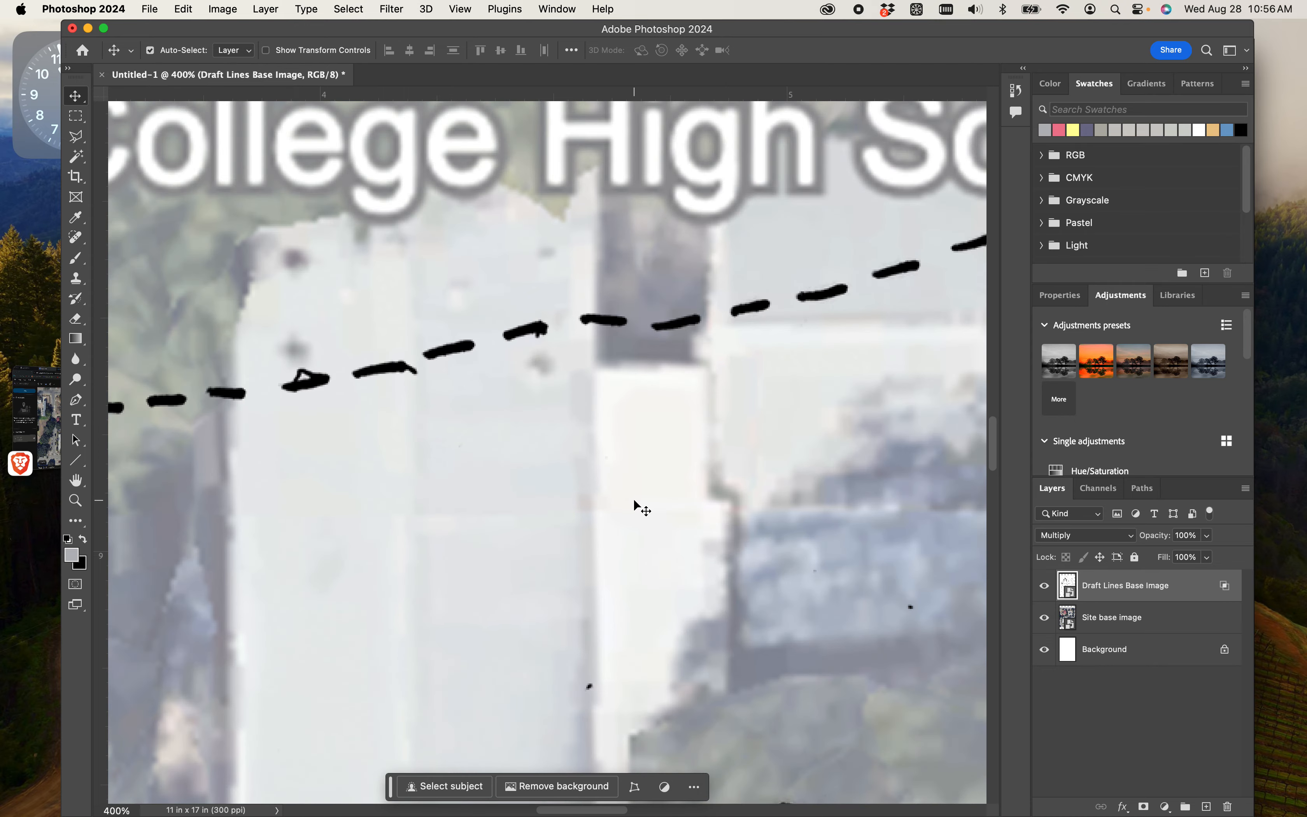
key("super+minus")
key("super+minus")
key("super+minus")
key("super+minus")
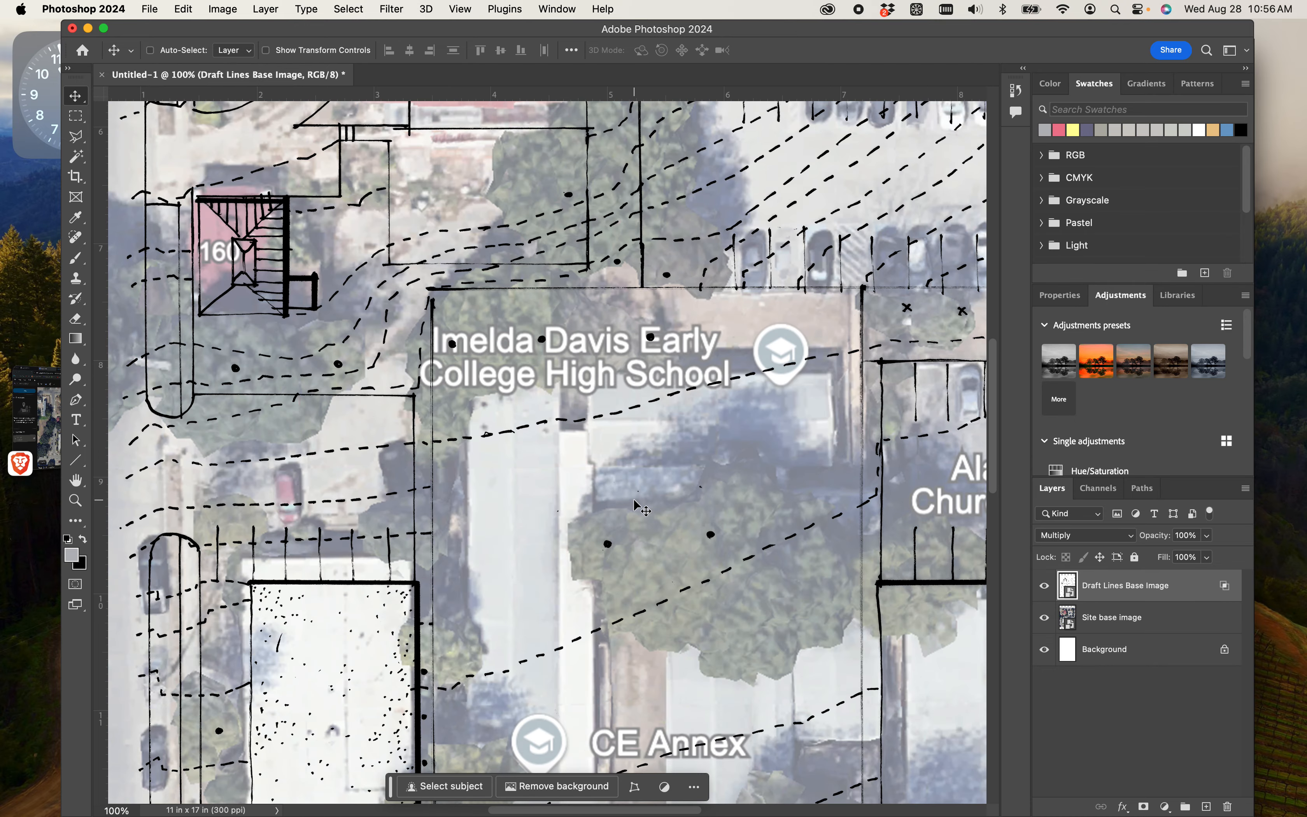
key("super+minus")
key("super+minus")
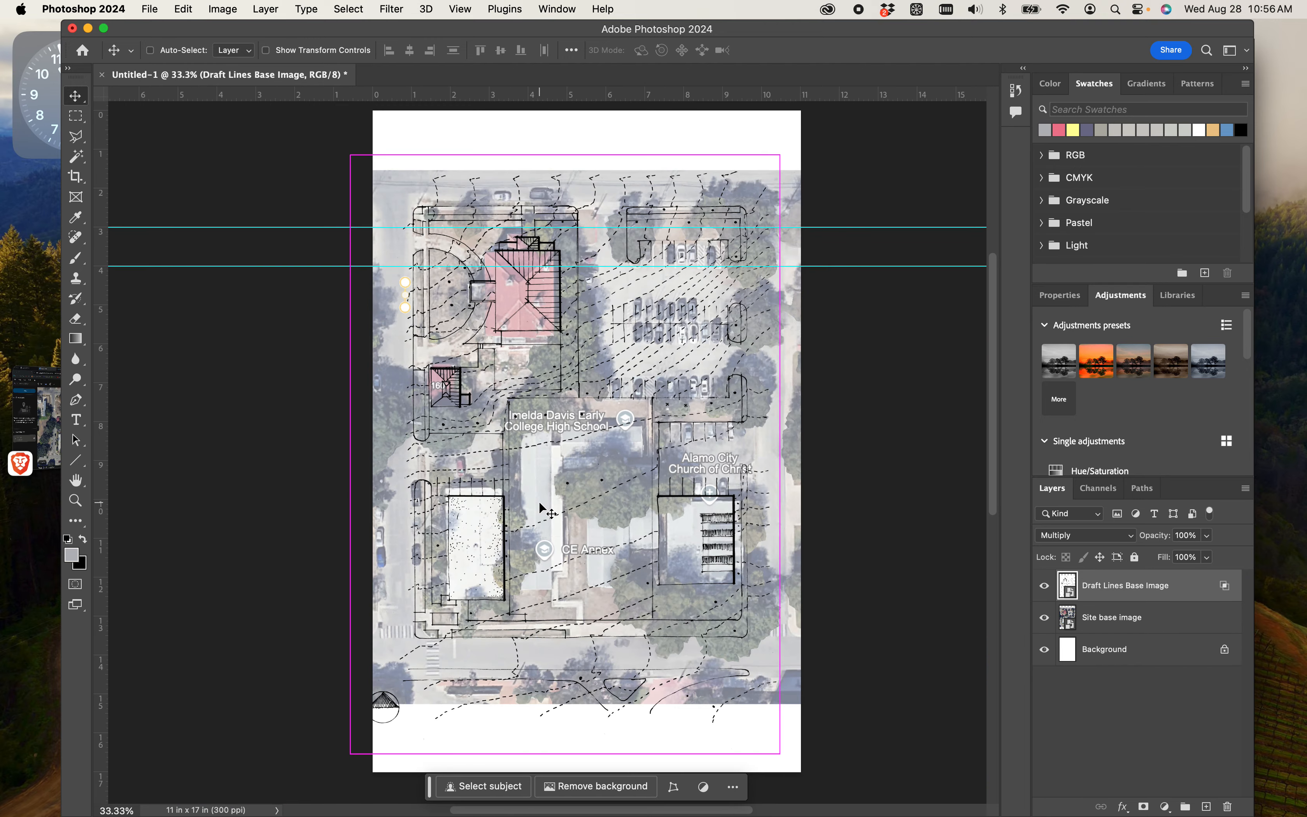
key("super+equal")
left_click_drag(759, 440, 670, 493)
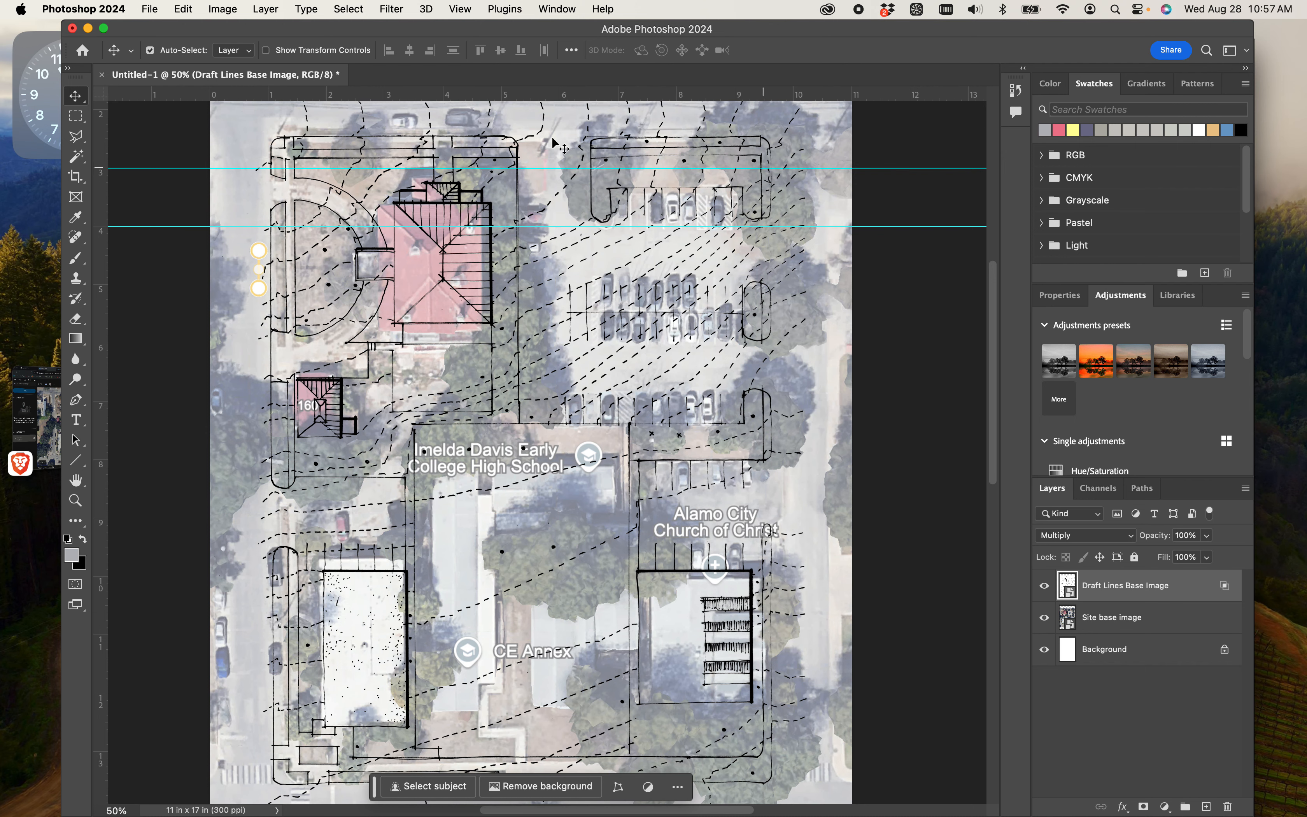
scroll(610, 378, "down", 4)
scroll(608, 385, "down", 6)
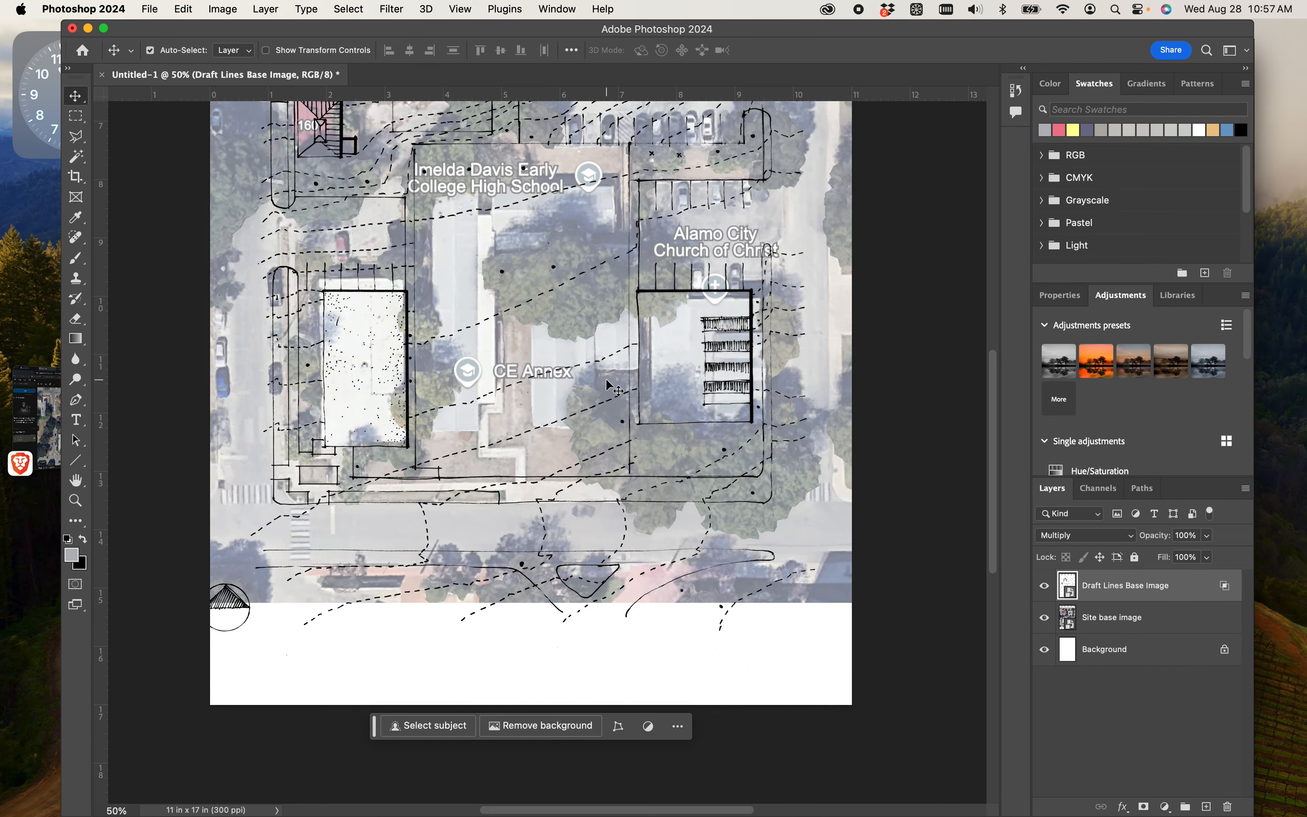
scroll(610, 387, "up", 1)
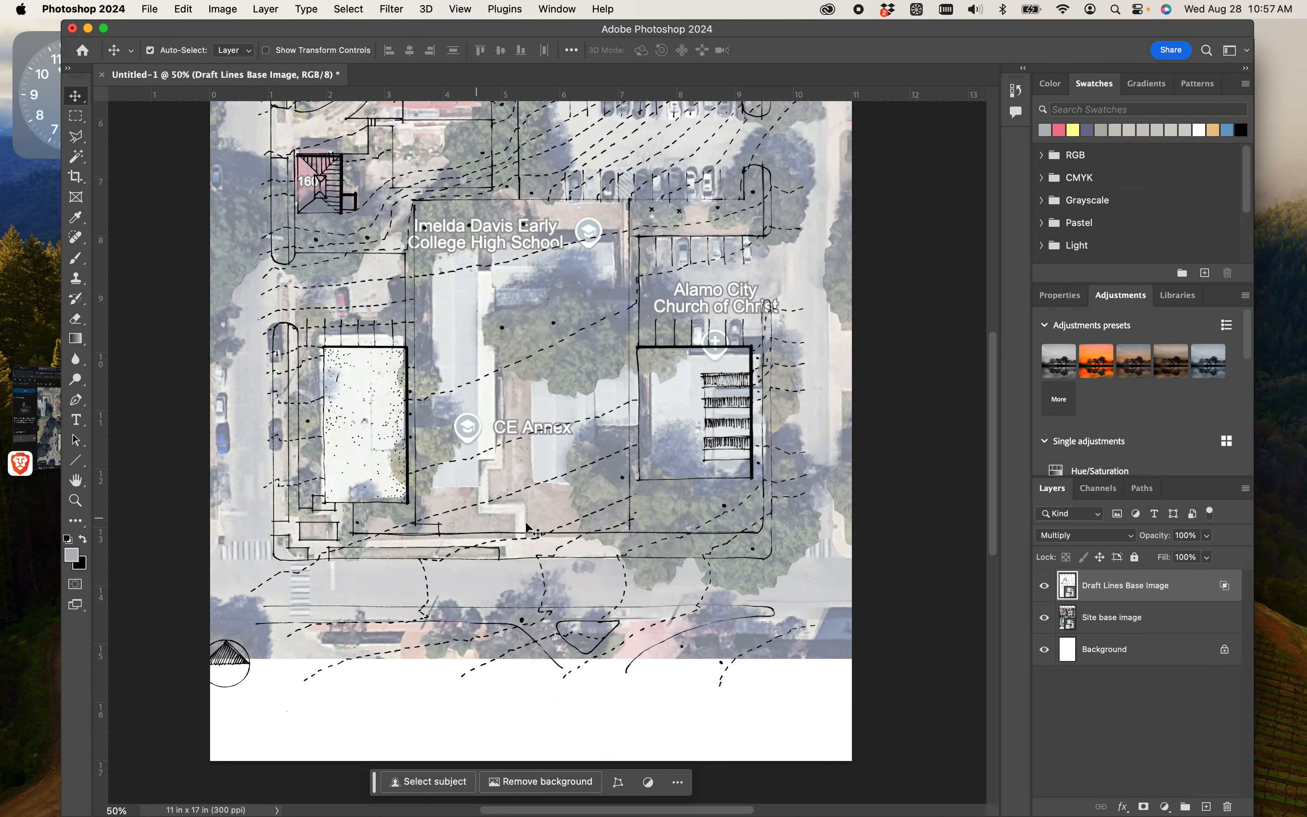
- Hide the Draft Lines Base Image layer and activate the Polygonal Lasso tool
left_click(1047, 588)
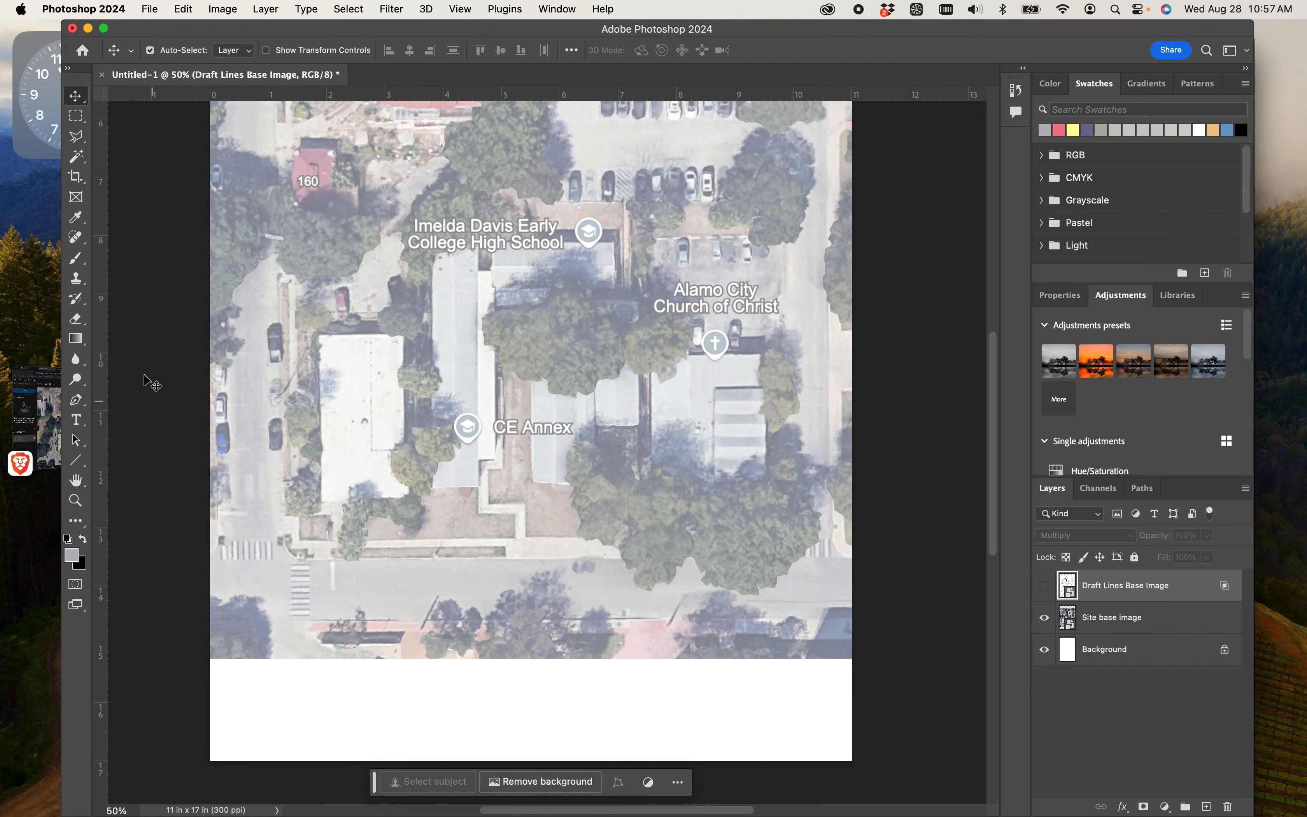
left_click(76, 136)
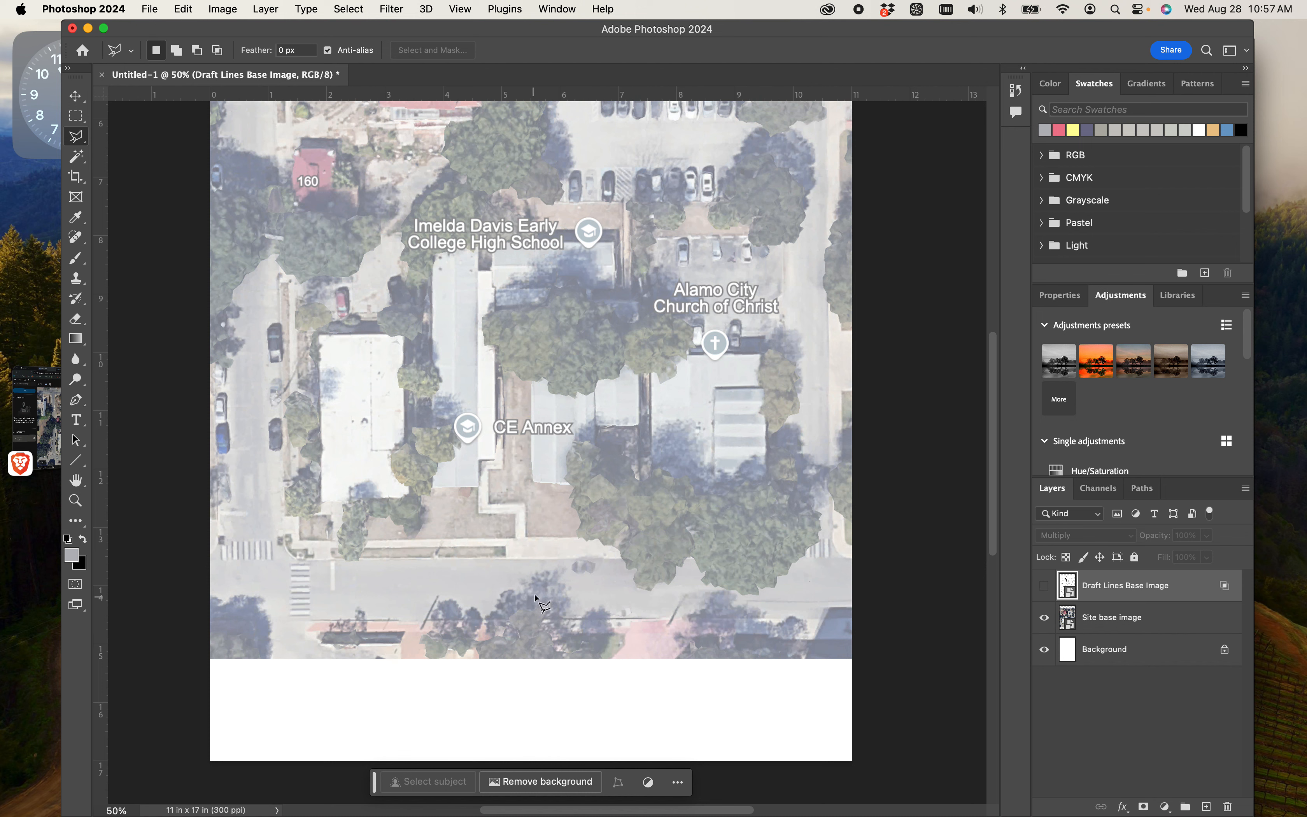
scroll(660, 318, "up", 6)
scroll(707, 330, "down", 1)
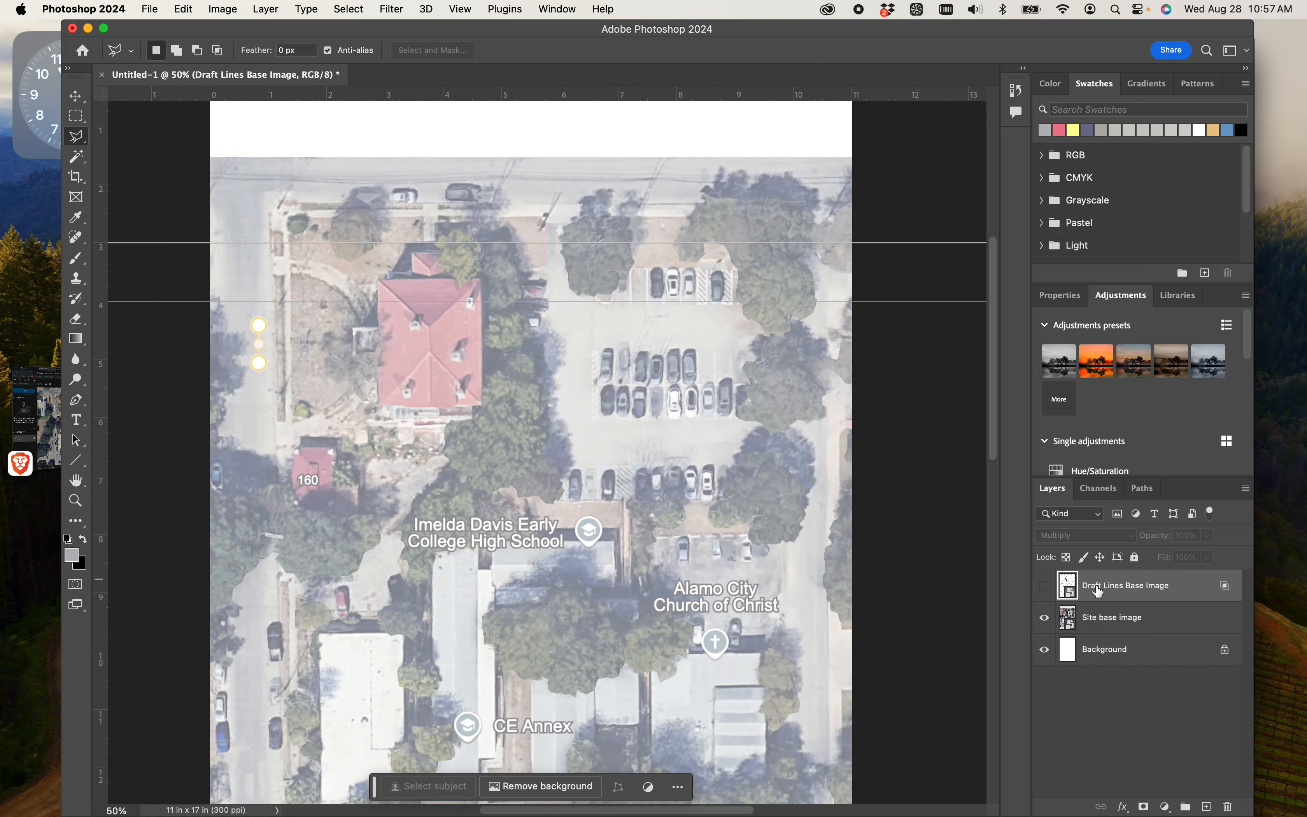
- Duplicate the Site base image layer as Site base image copy, then hide the copy with the original layer selected
left_click(1102, 621)
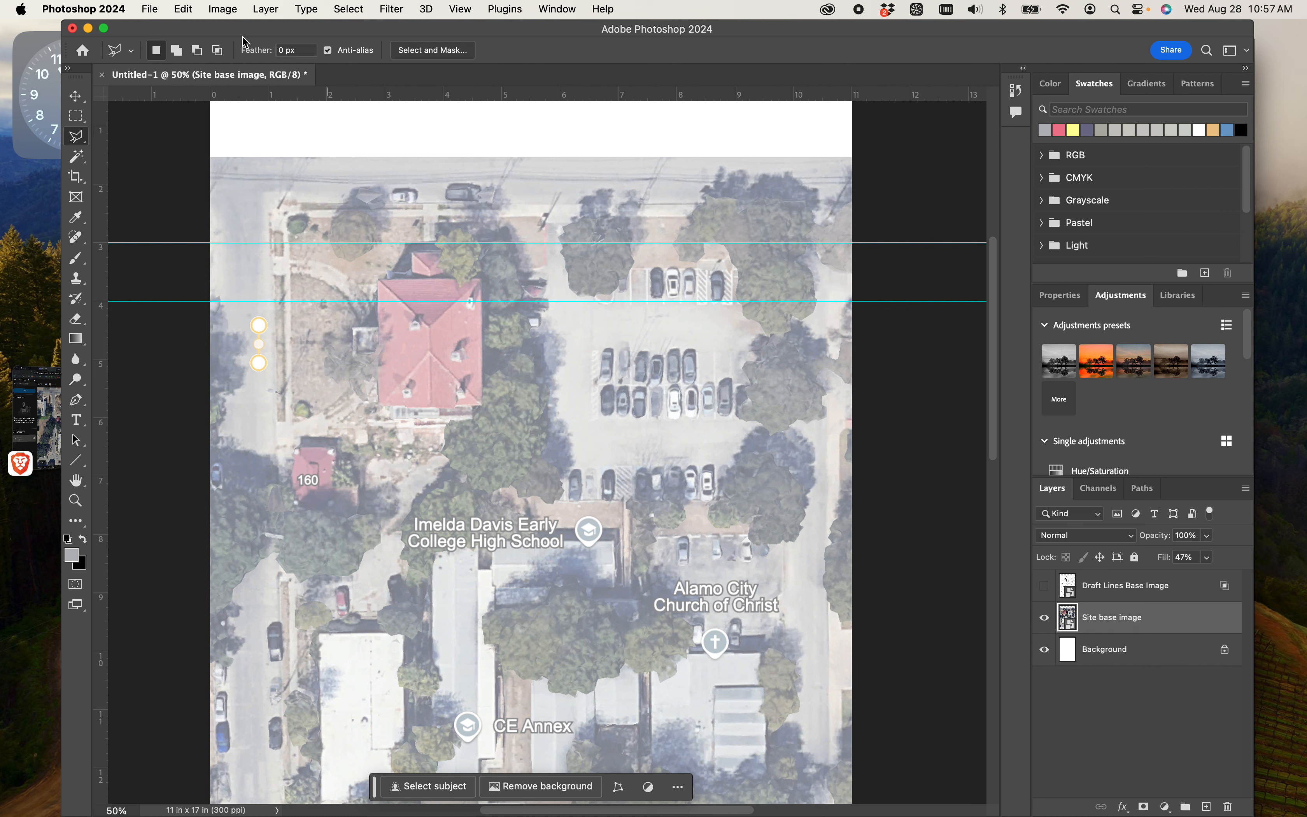
right_click(1107, 619)
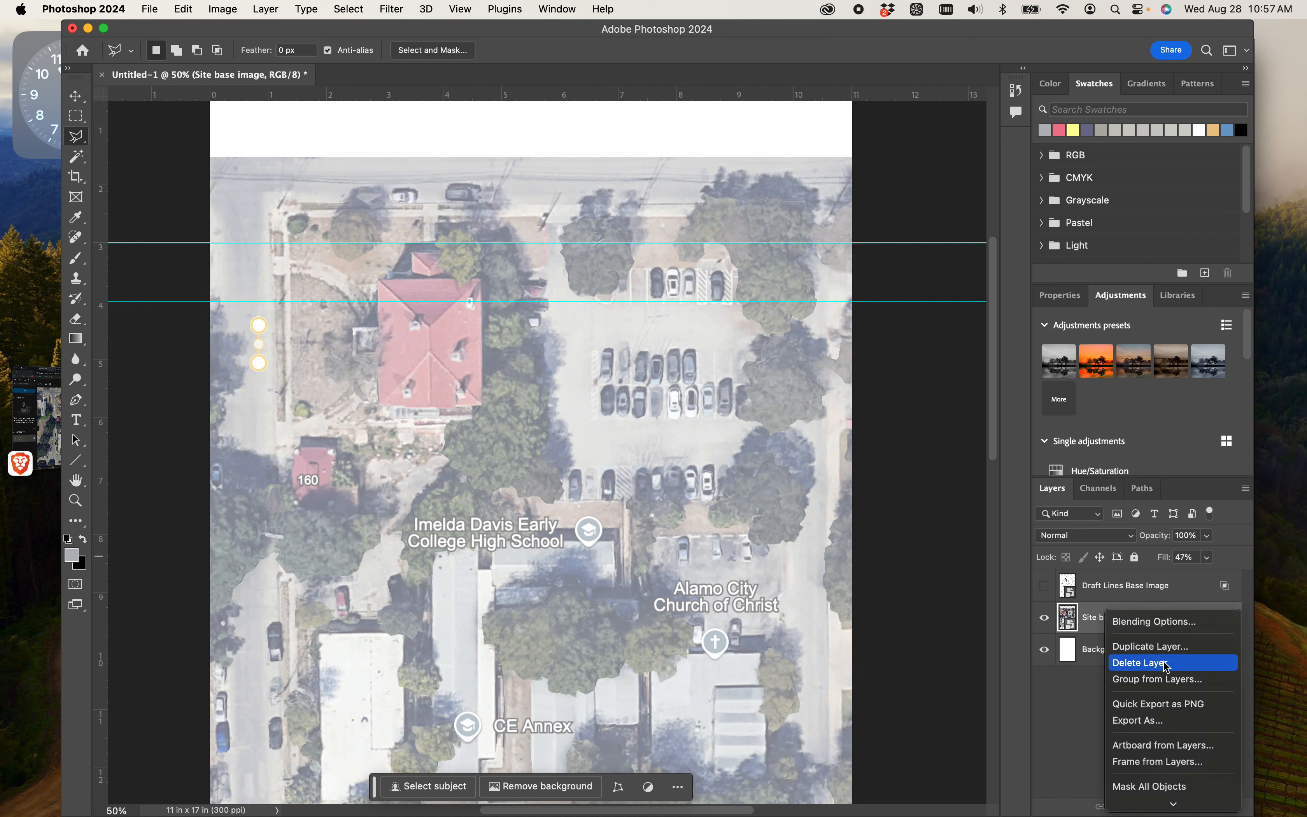
scroll(1179, 650, "down", 5)
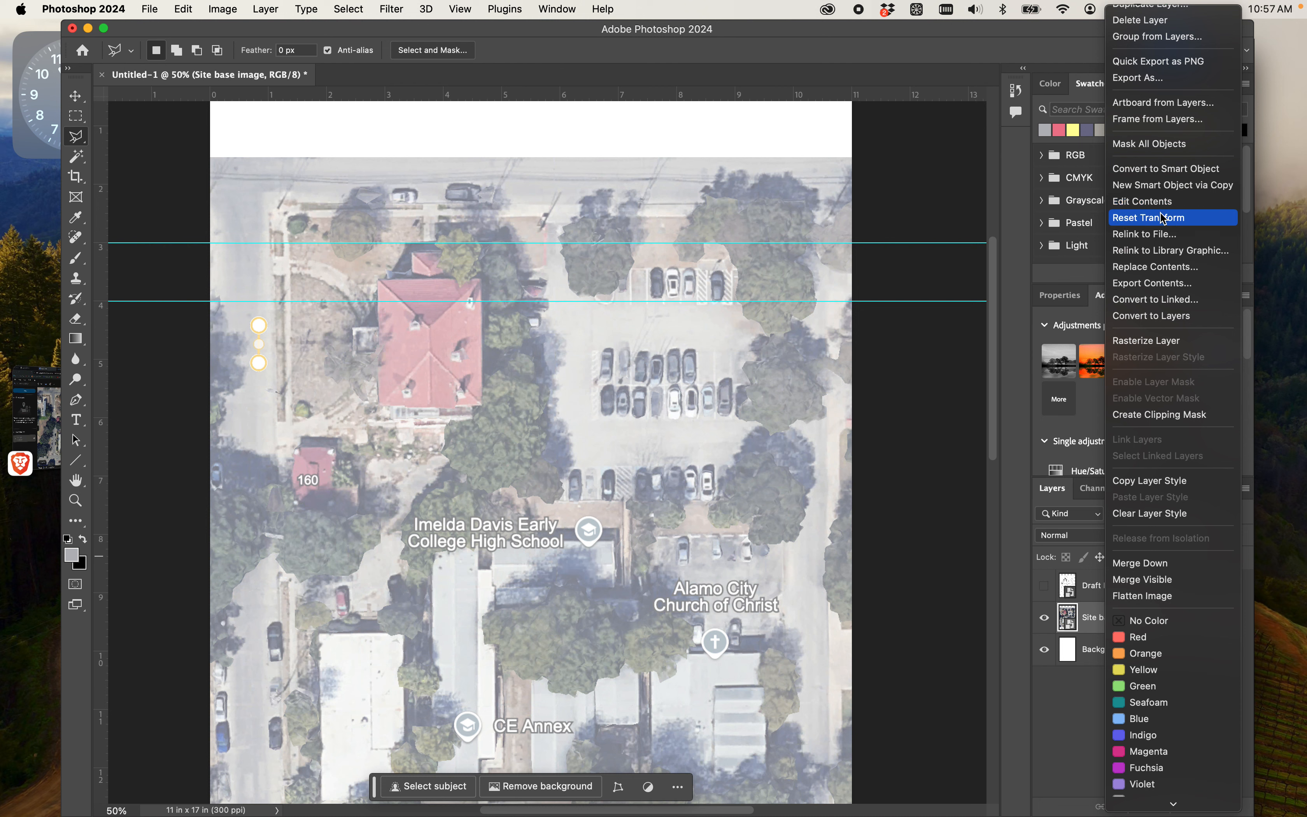
scroll(1165, 194, "up", 2)
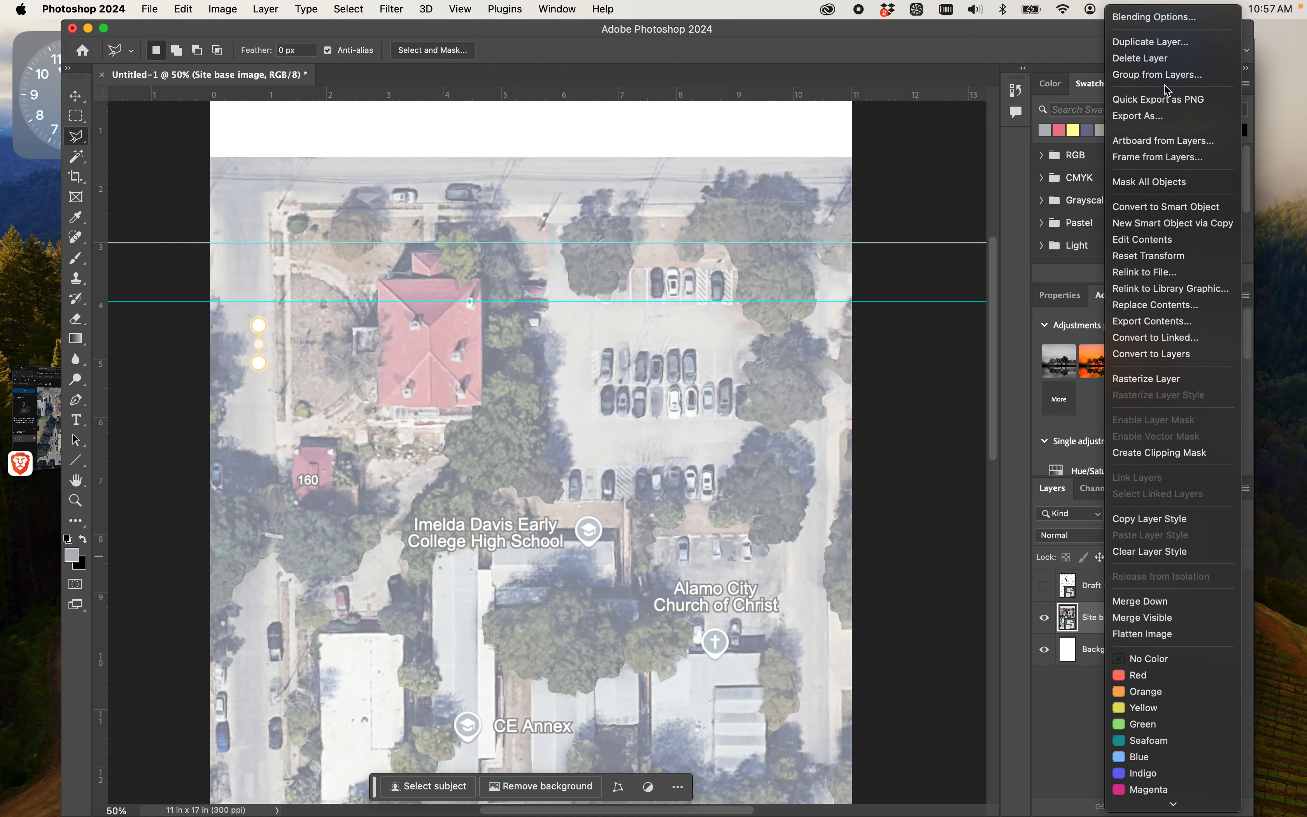
left_click(1155, 42)
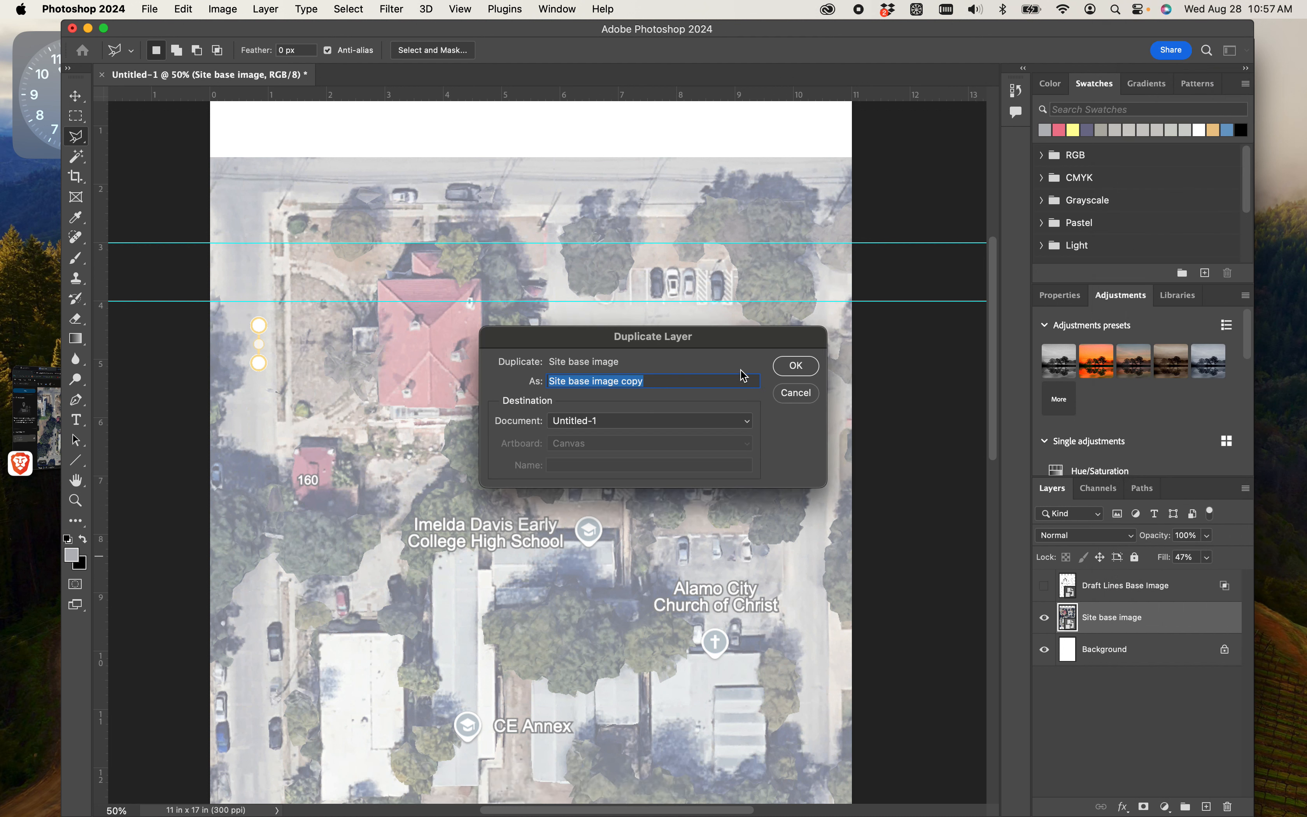
left_click(798, 366)
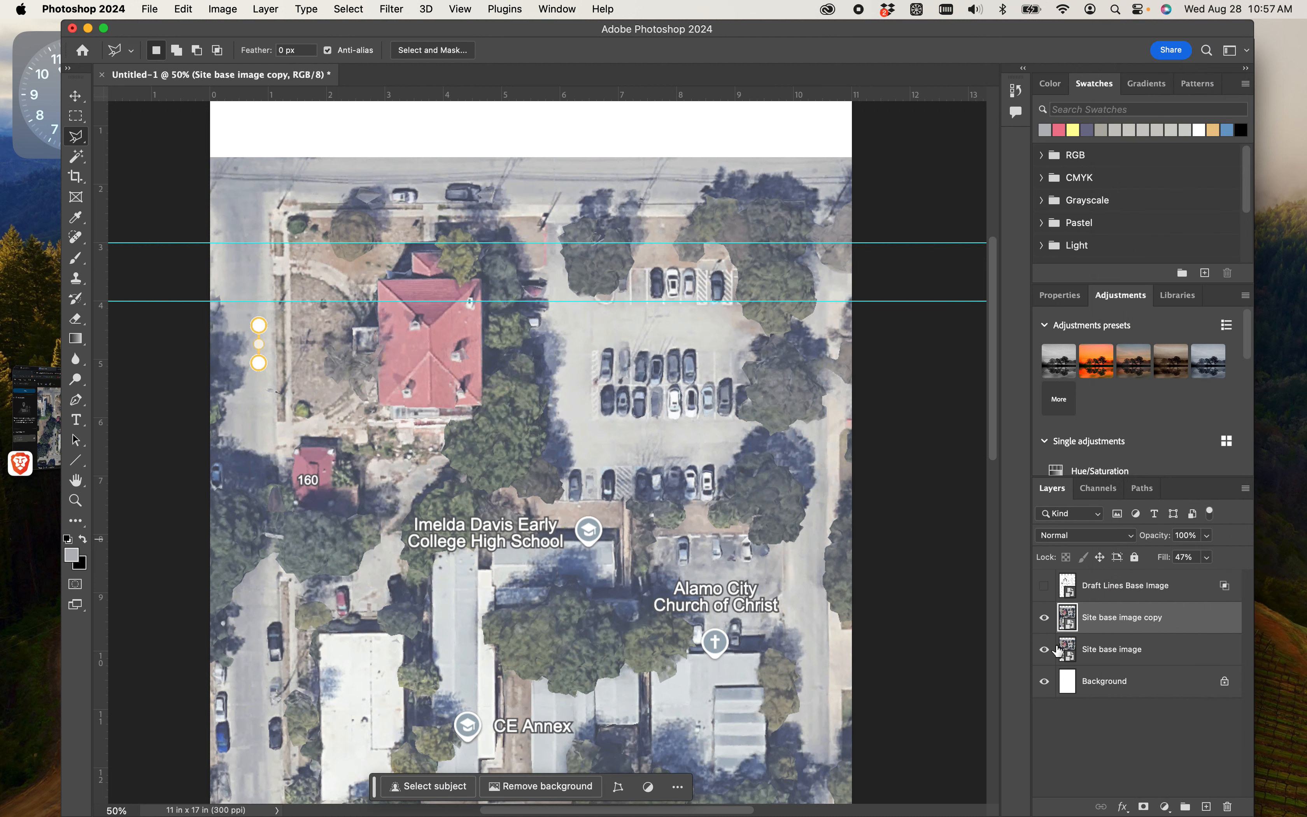
left_click(1044, 618)
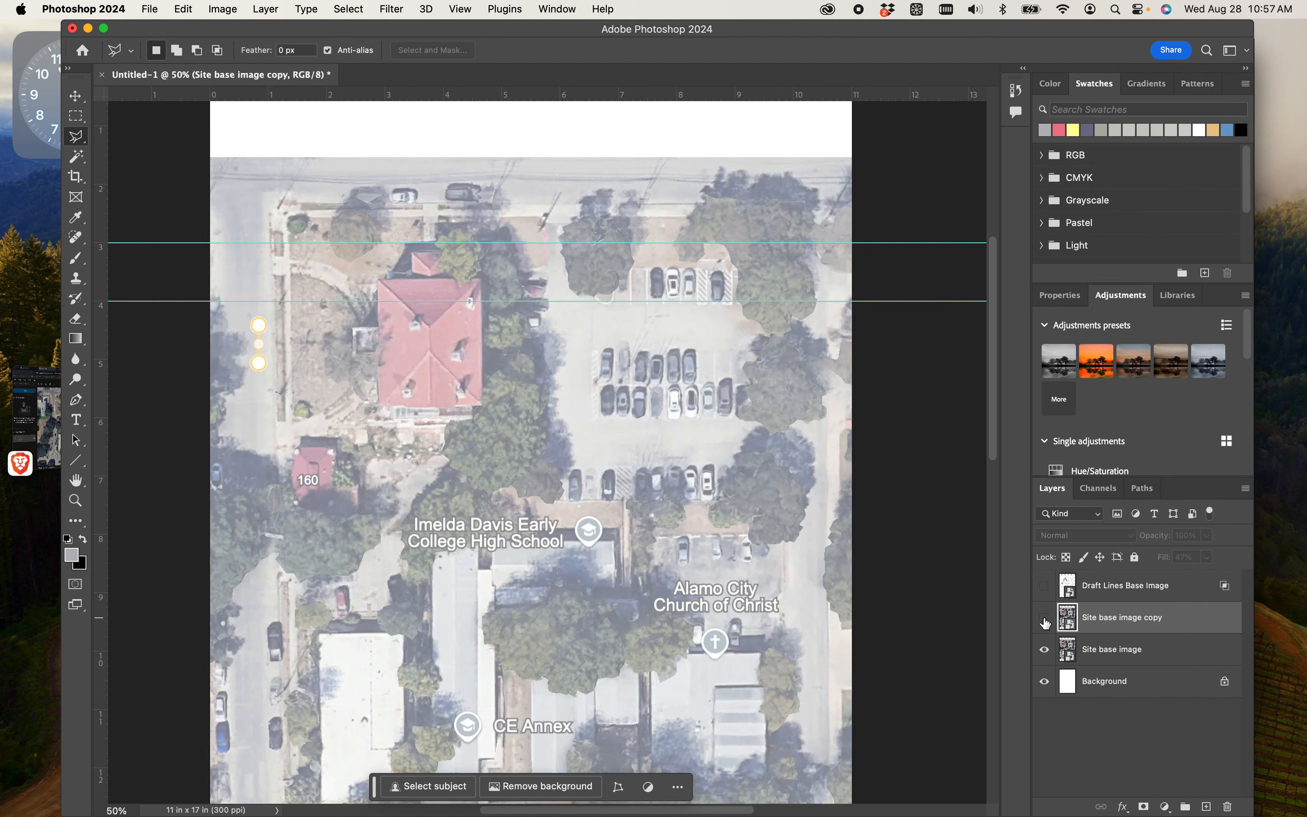
left_click(1098, 650)
scroll(713, 451, "down", 5)
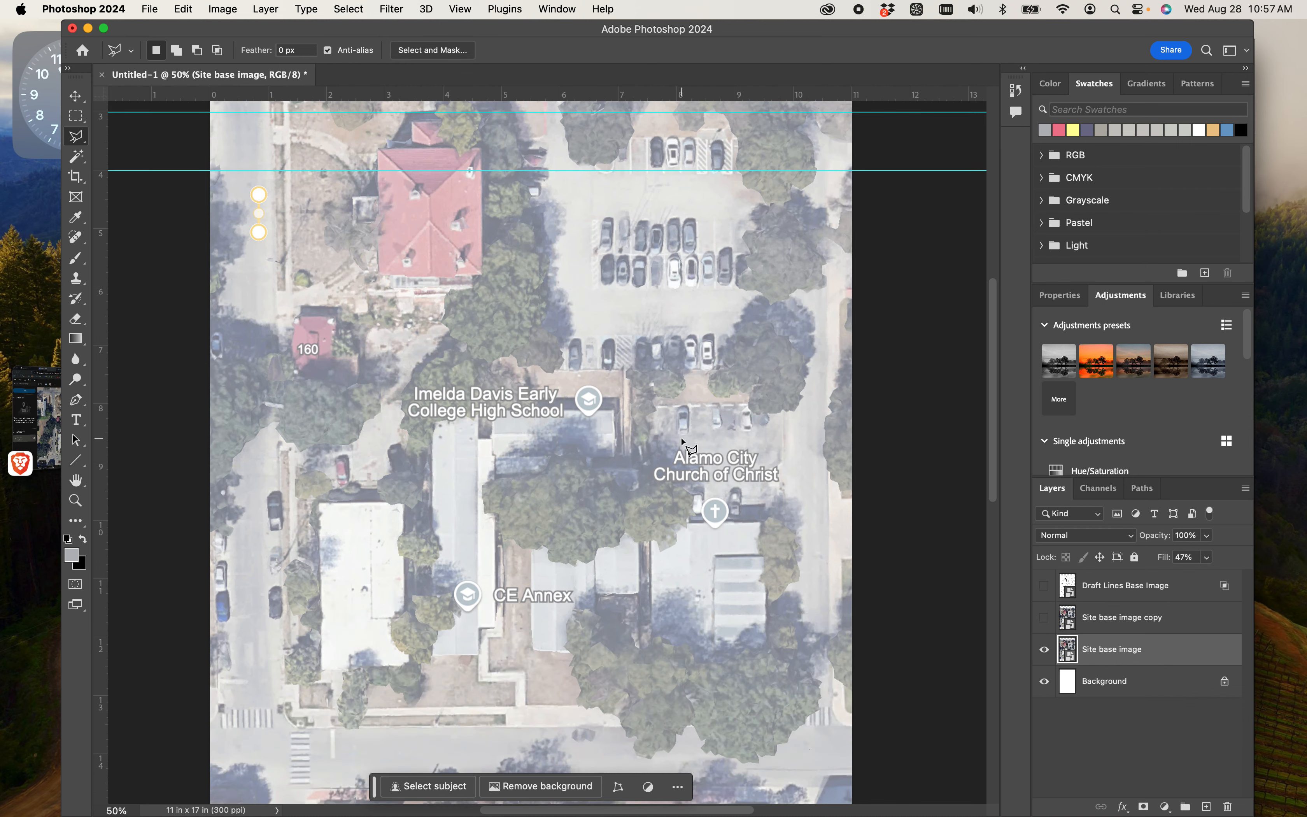
scroll(683, 443, "down", 4)
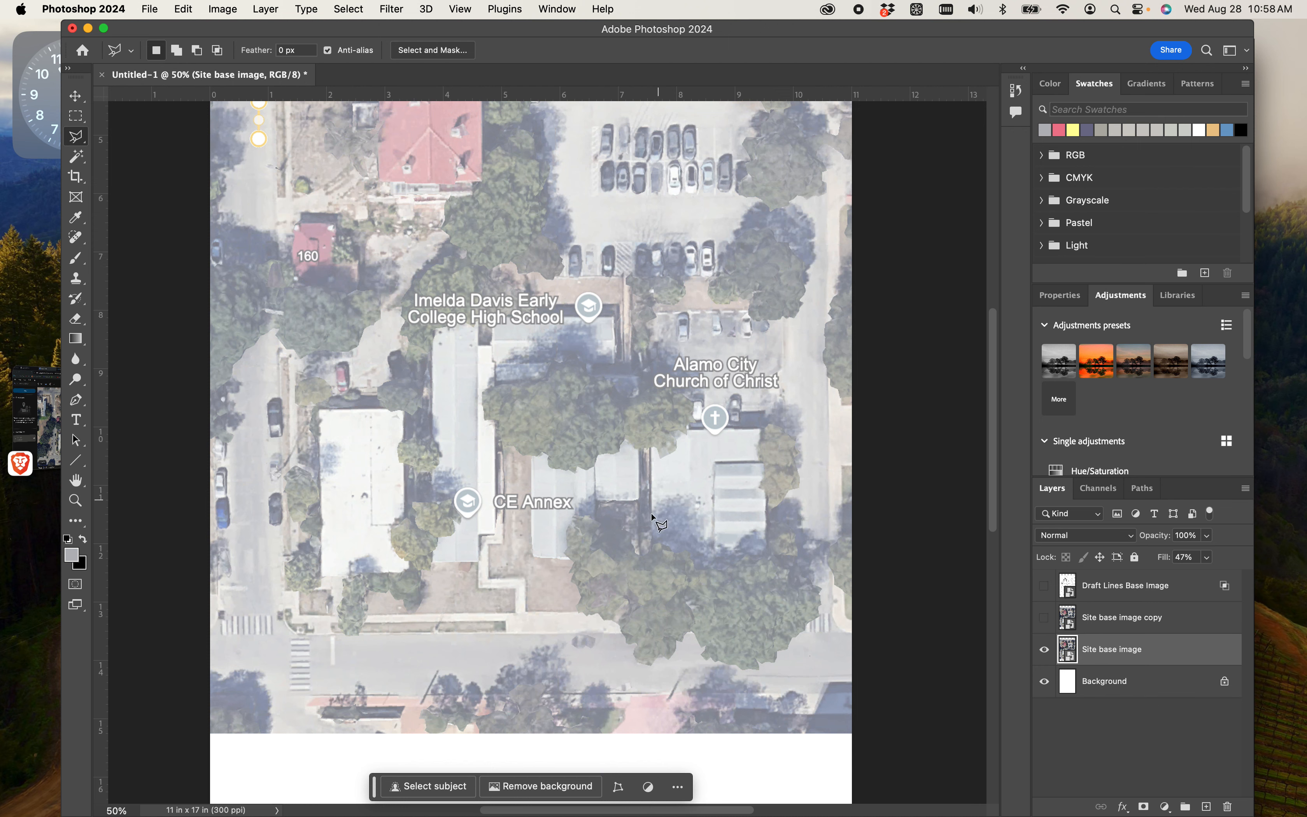
scroll(515, 450, "up", 2)
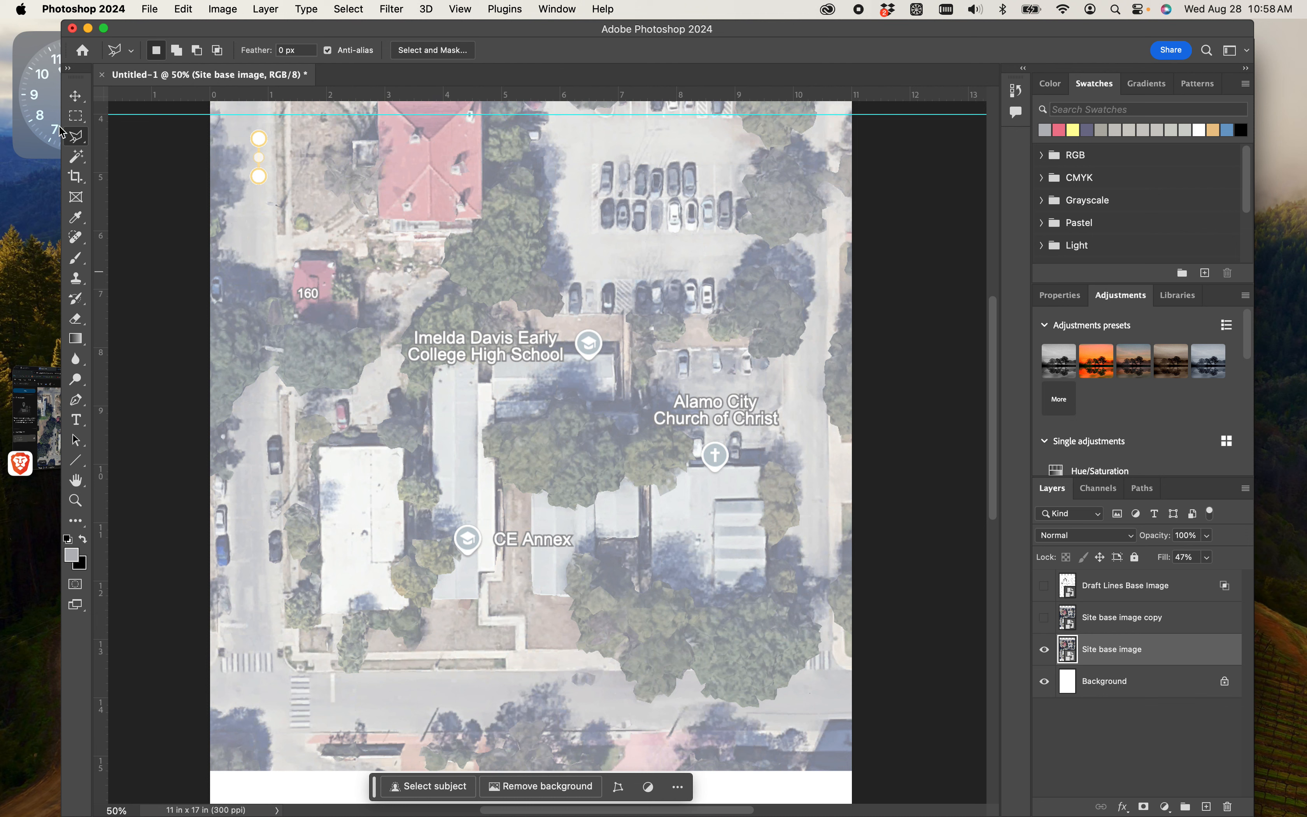
left_click(76, 115)
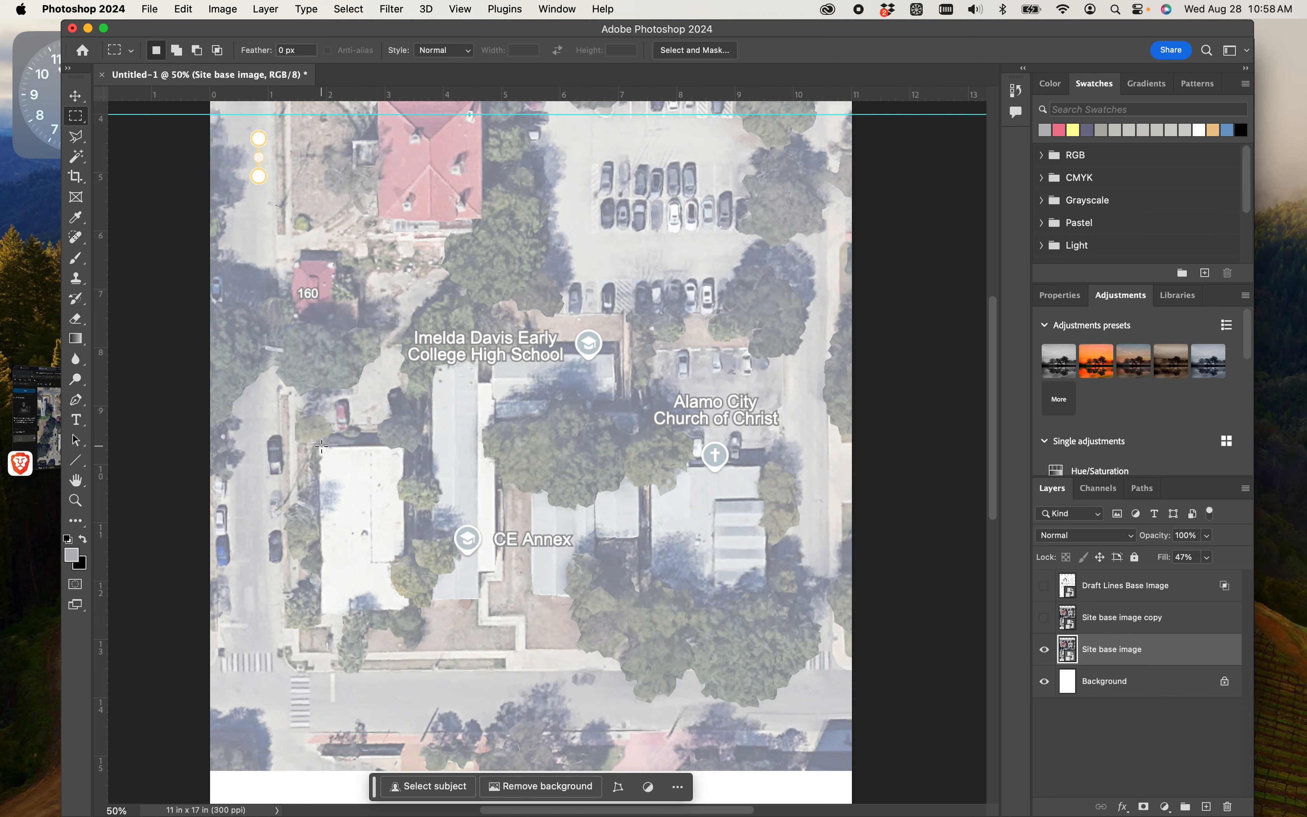
left_click(324, 613)
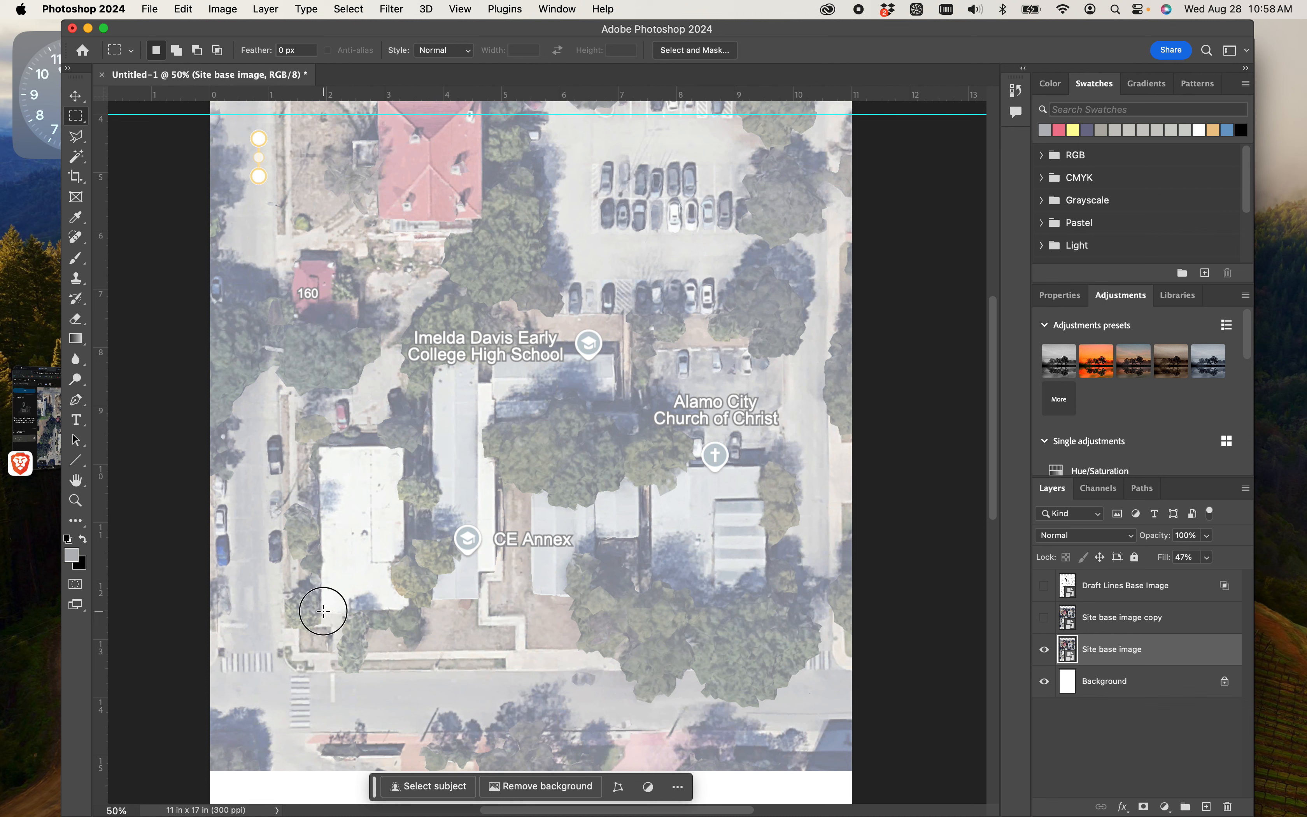
left_click(406, 606)
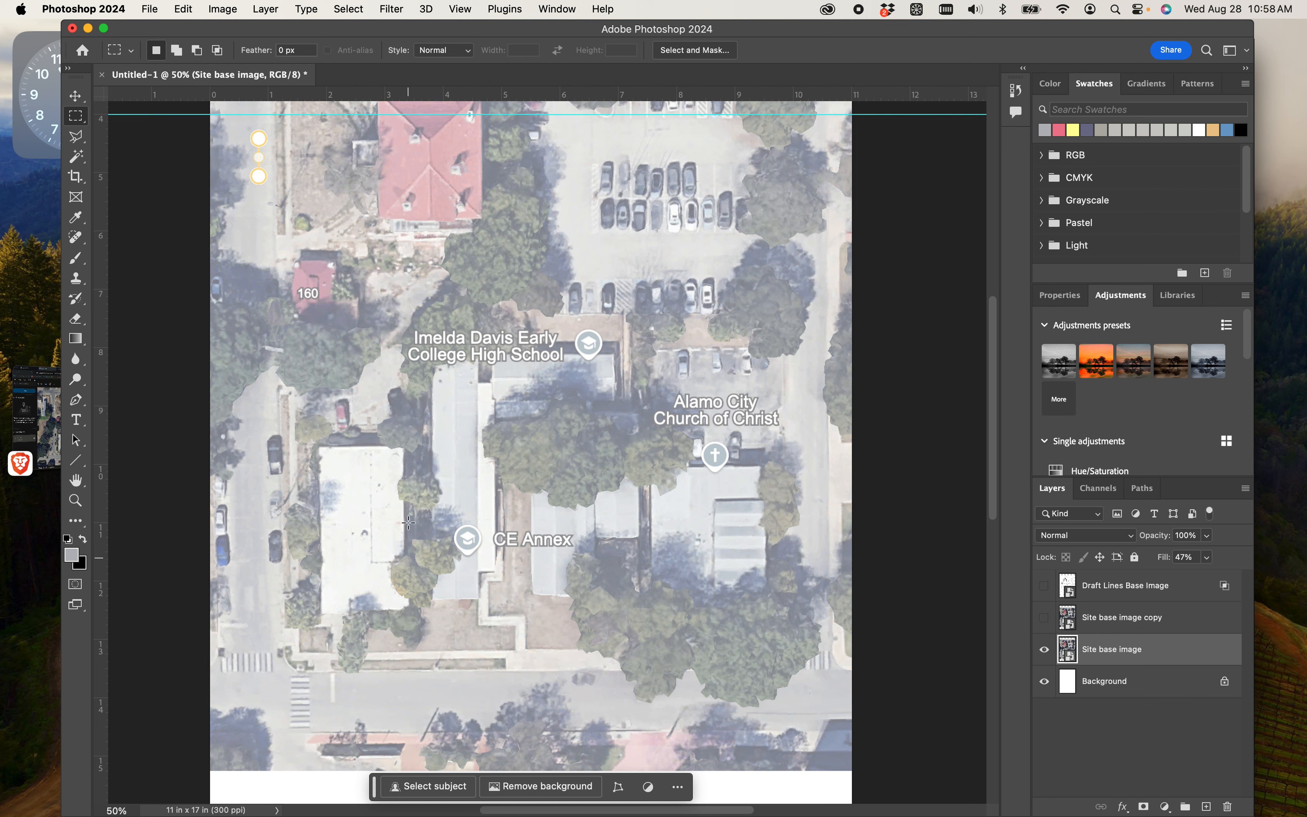
left_click(405, 449)
left_click(320, 447)
- Outline the white-roofed building west of CE Annex with the Polygonal Lasso to select it
left_click(75, 137)
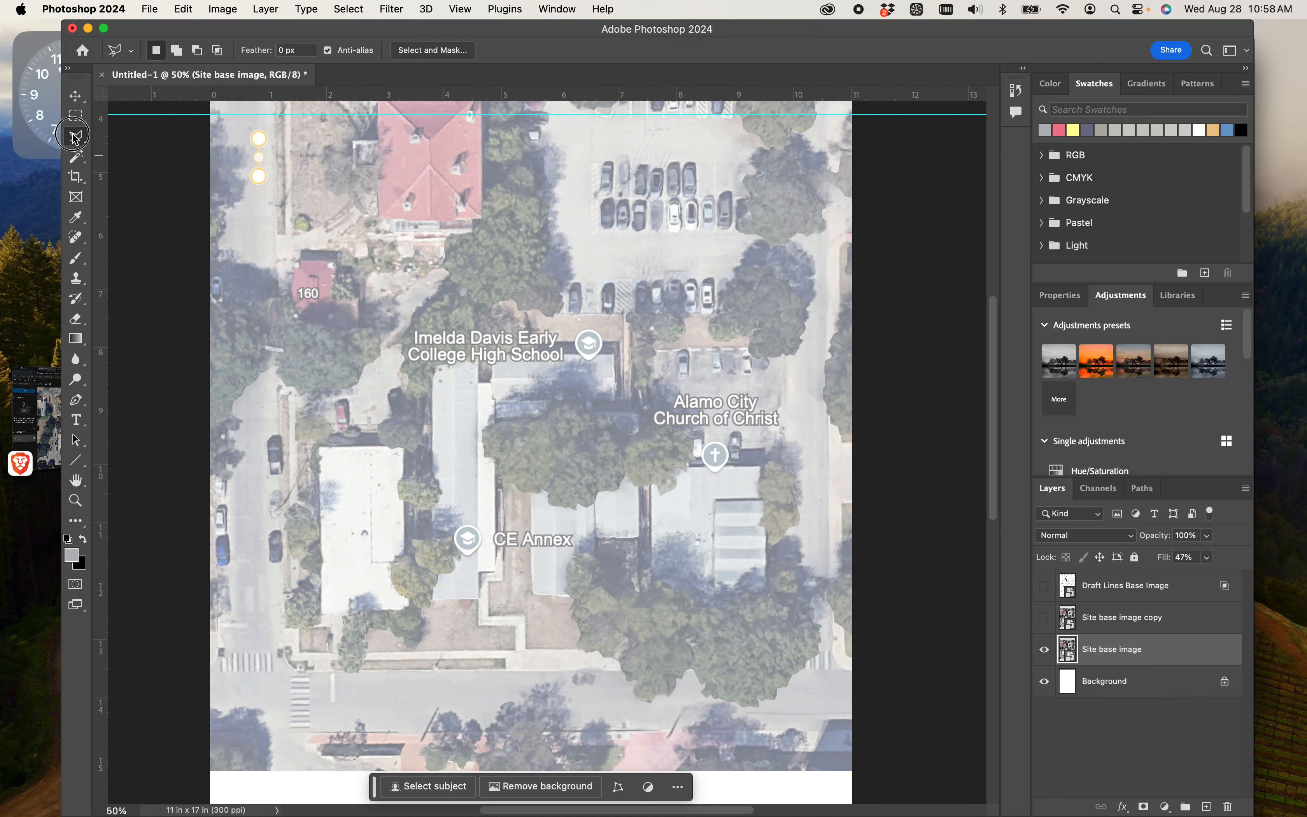
left_click(320, 451)
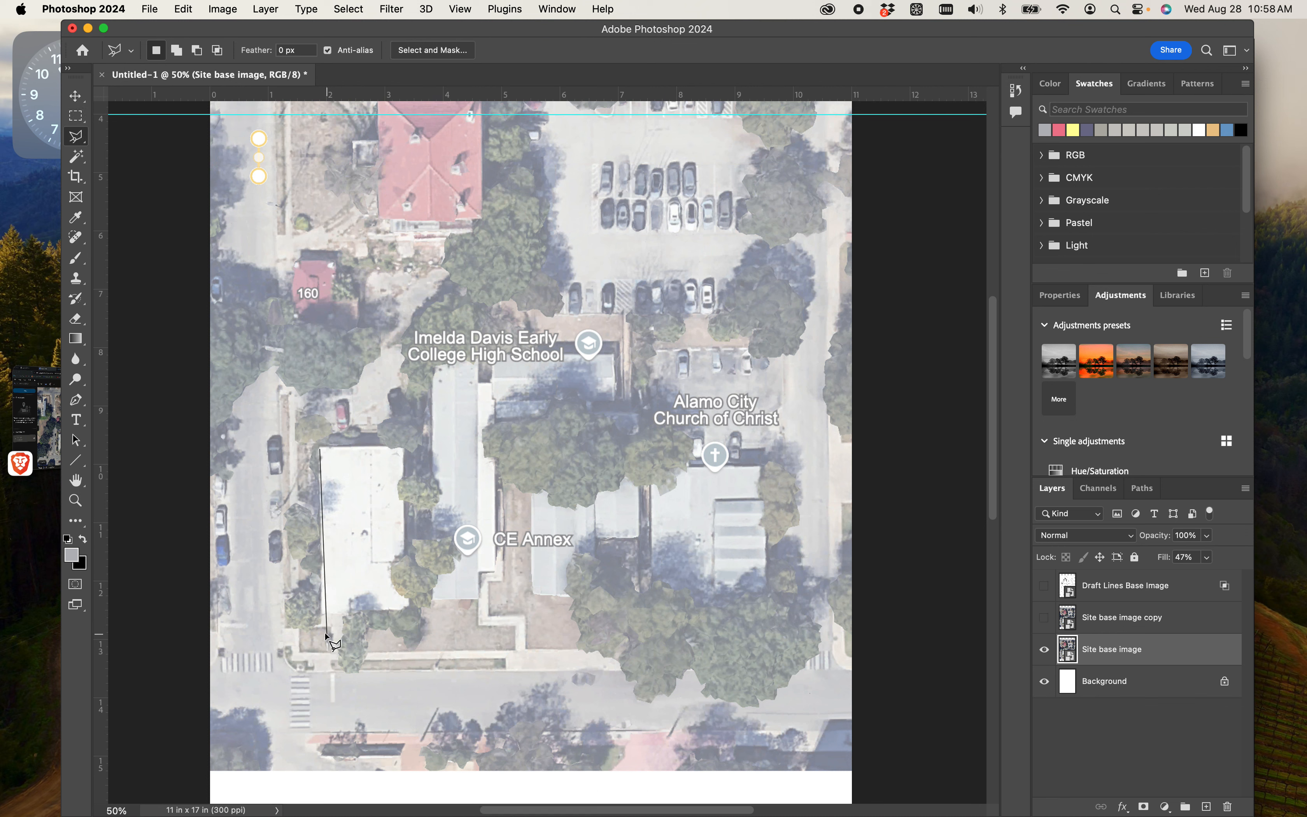
left_click(323, 608)
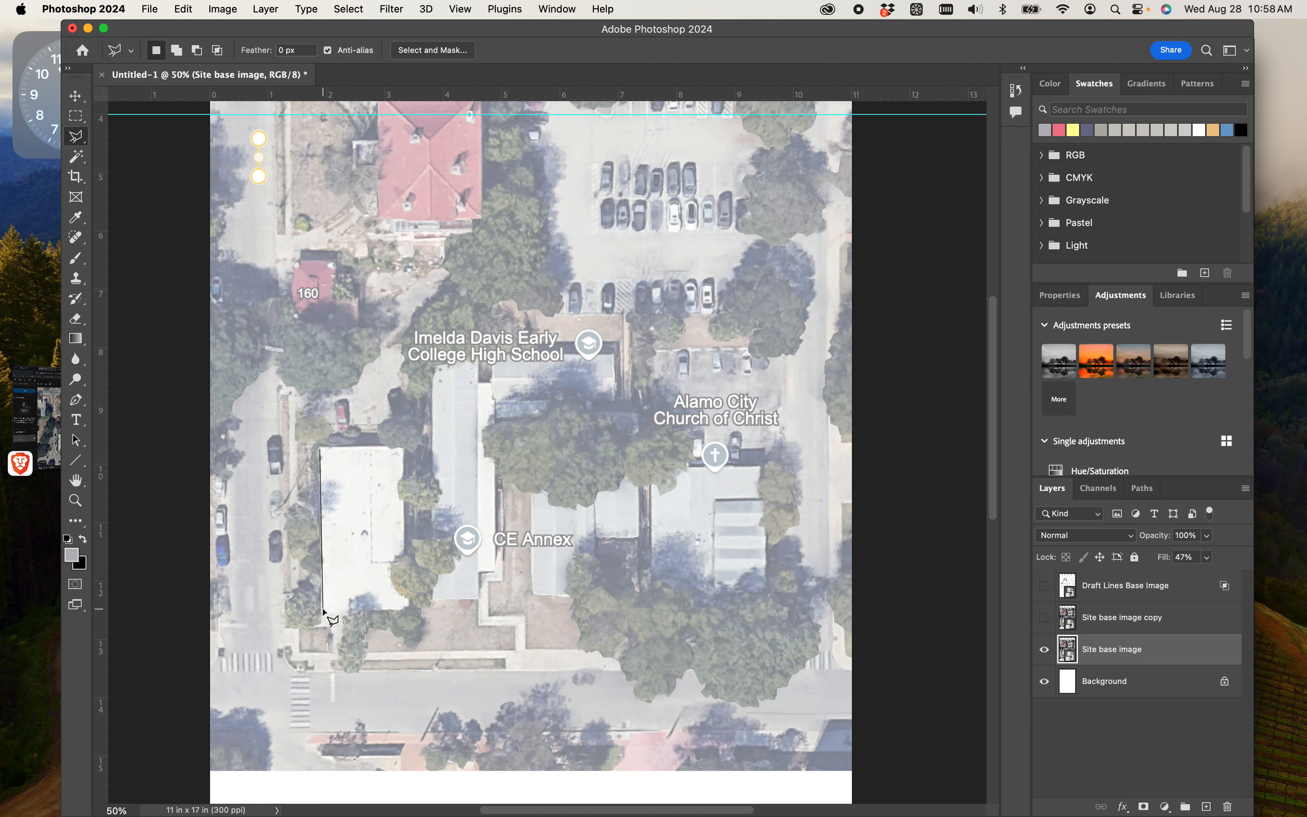
left_click(408, 604)
left_click(403, 447)
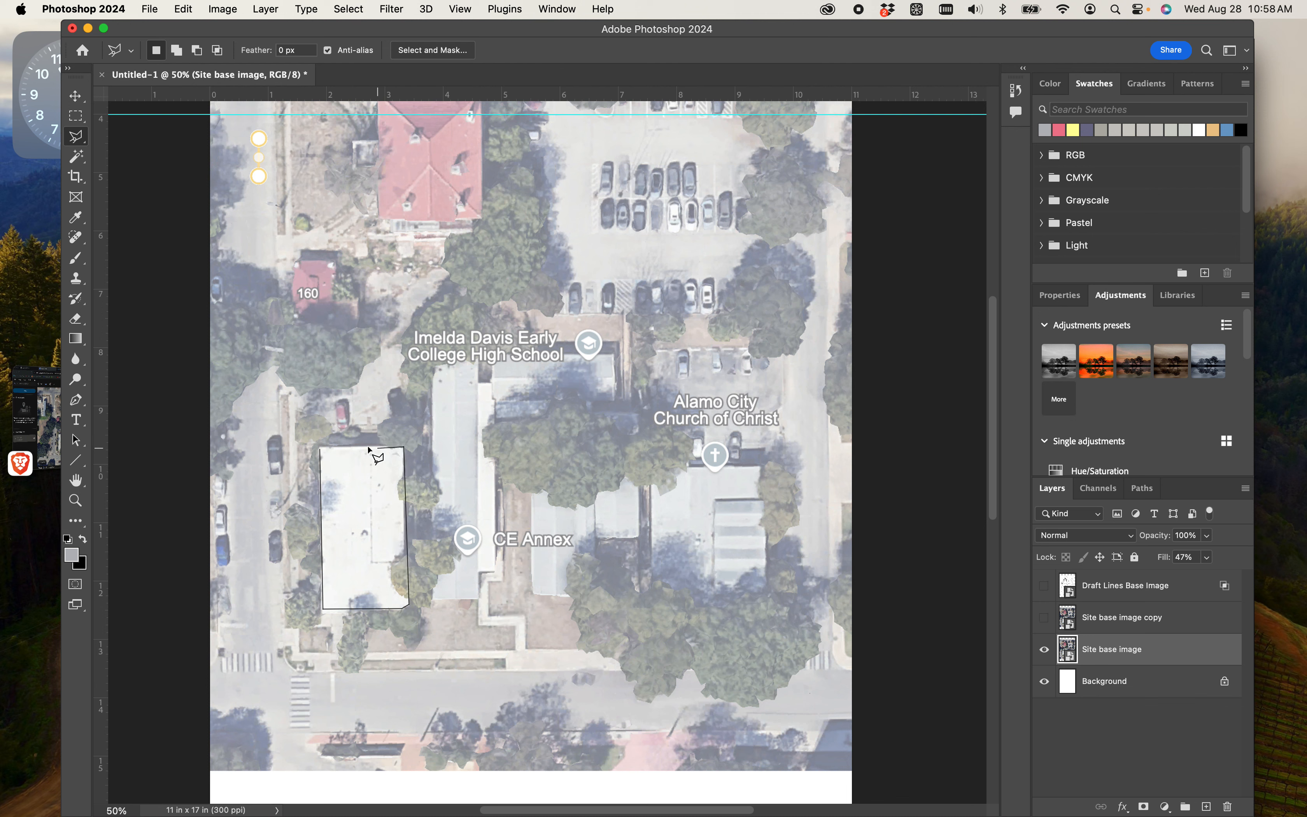
left_click(323, 448)
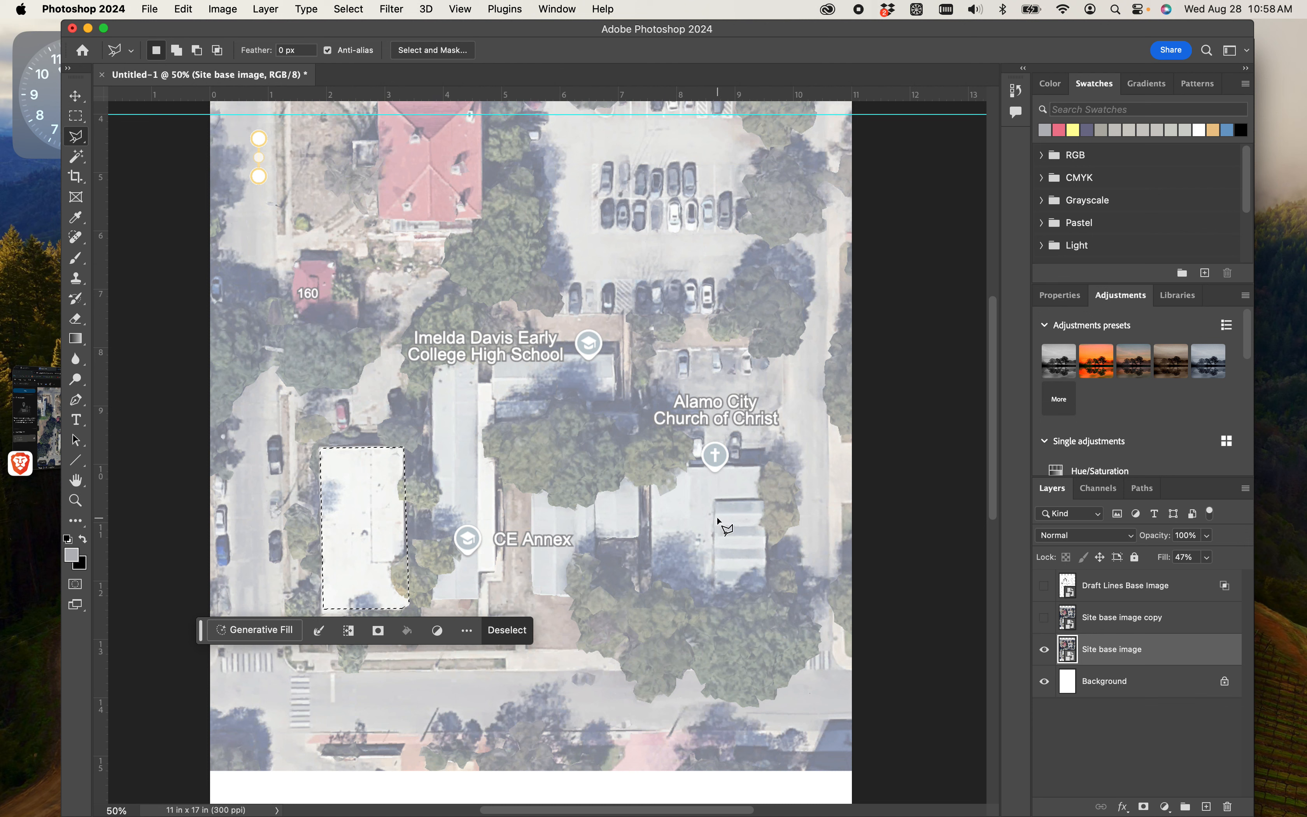
- Add the Alamo City Church of Christ building to the selection, tracing its roof along the tree canopy on the south side
key("shift")
key("shift")
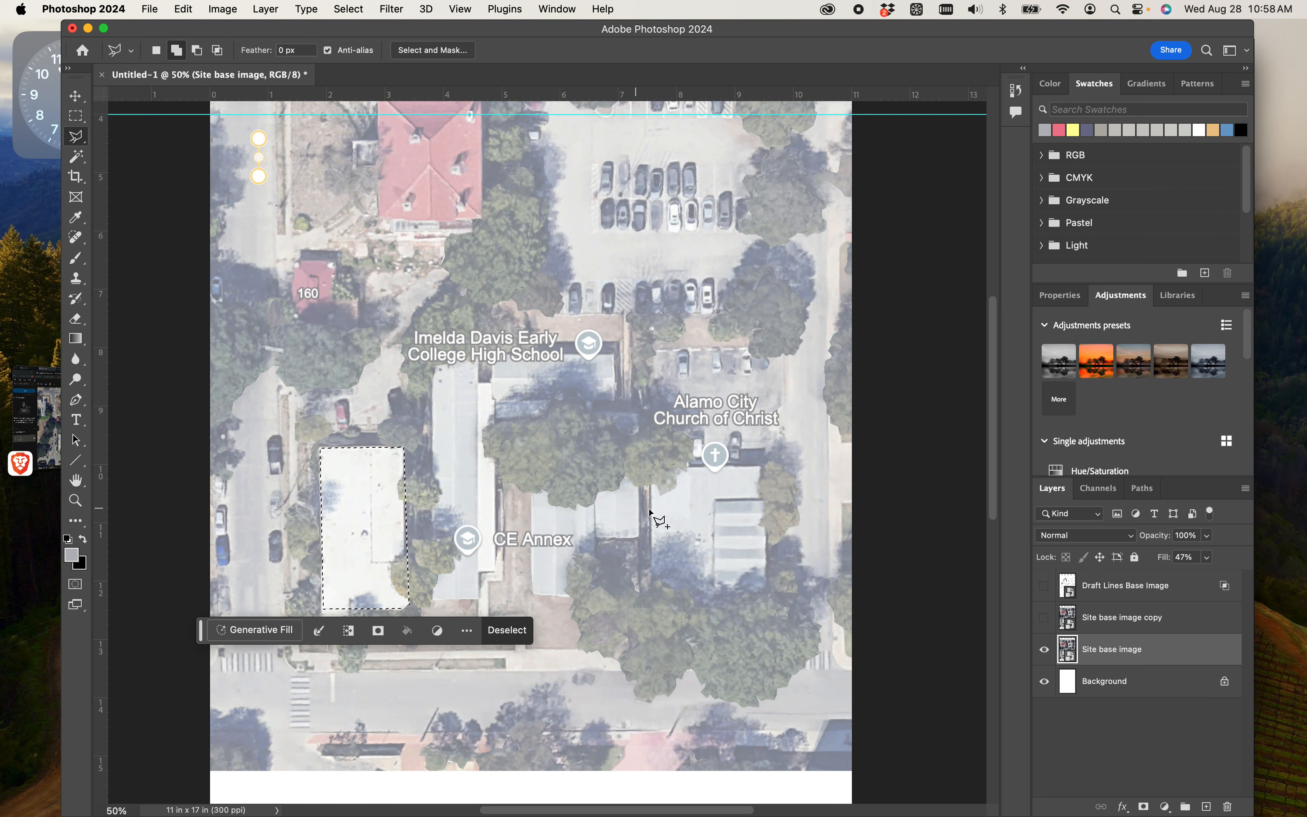
scroll(660, 513, "down", 2)
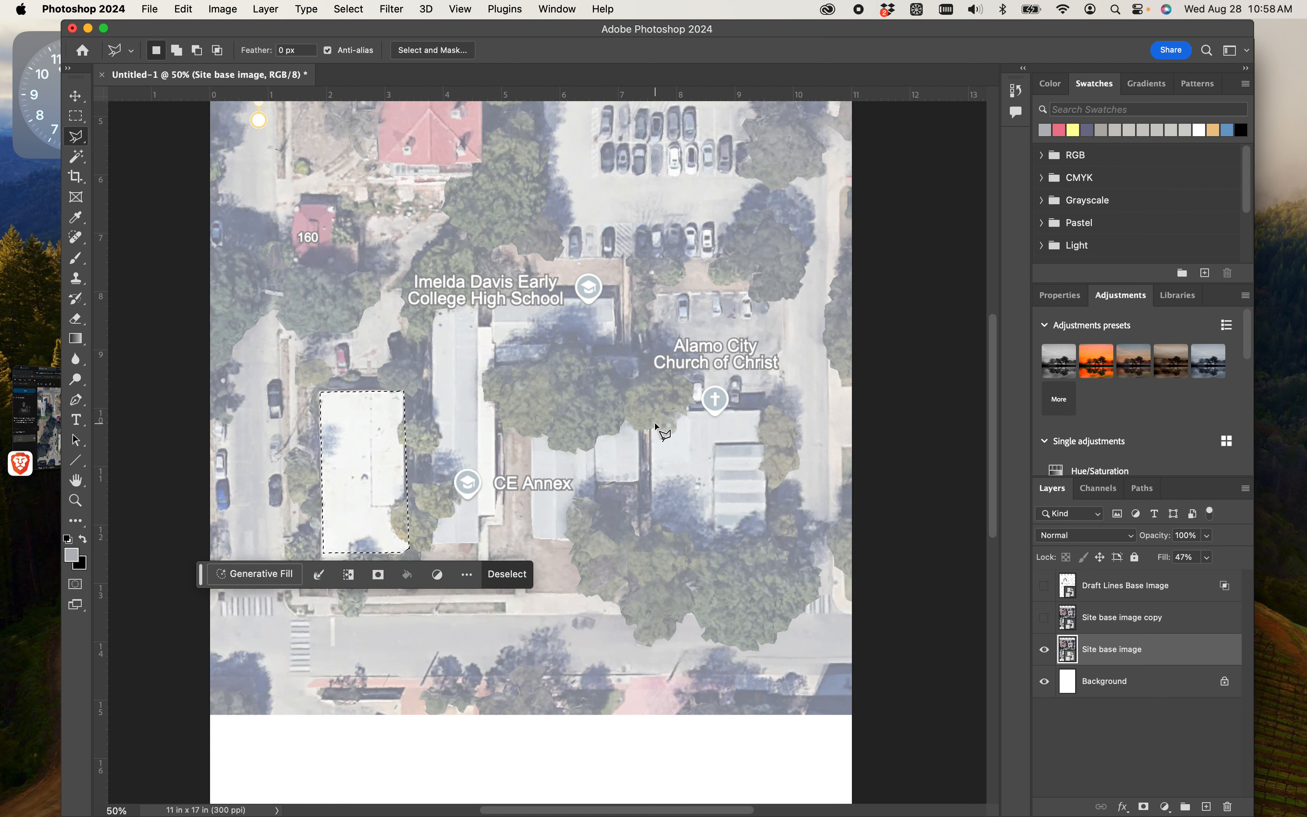
key("shift")
left_click(652, 410)
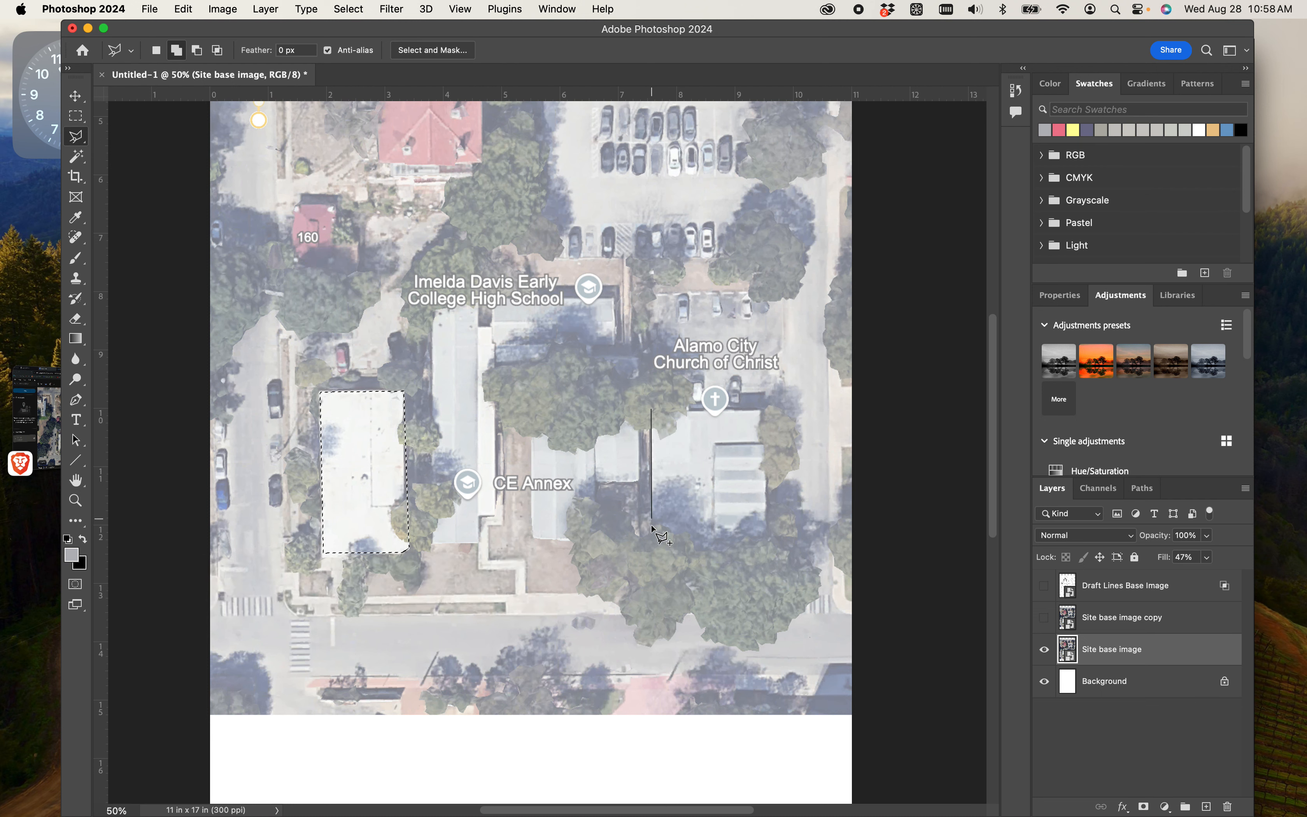
left_click(653, 544)
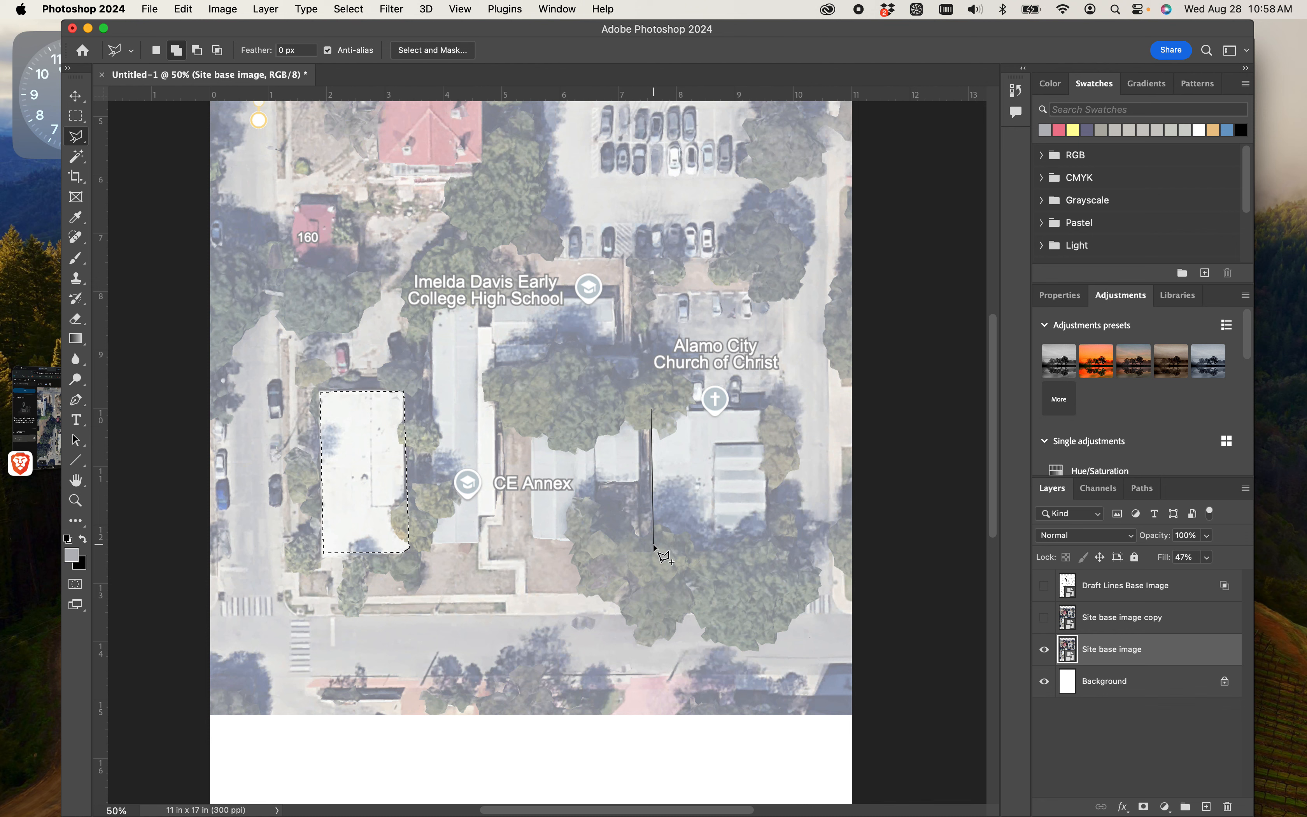
left_click(655, 523)
left_click(667, 525)
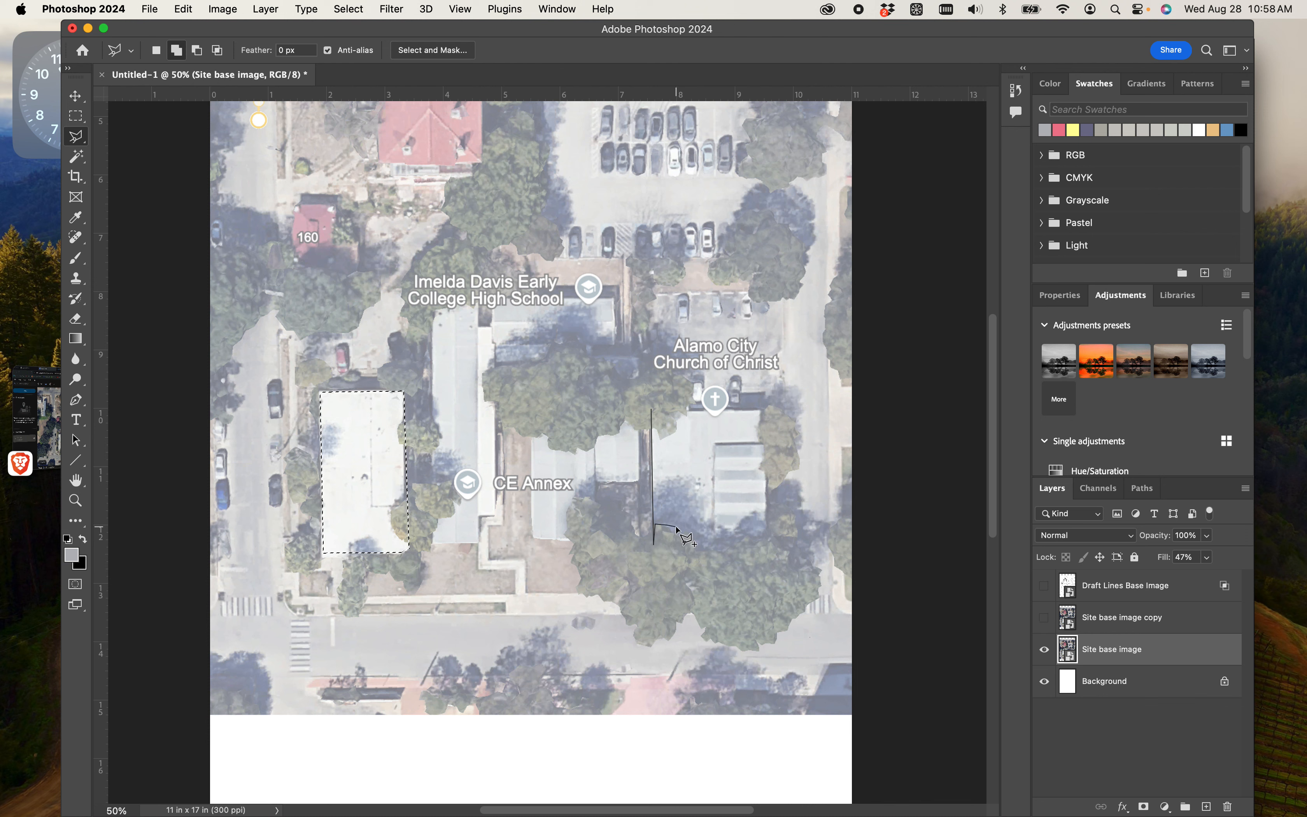
left_click(680, 527)
left_click(685, 532)
left_click(699, 535)
left_click(705, 544)
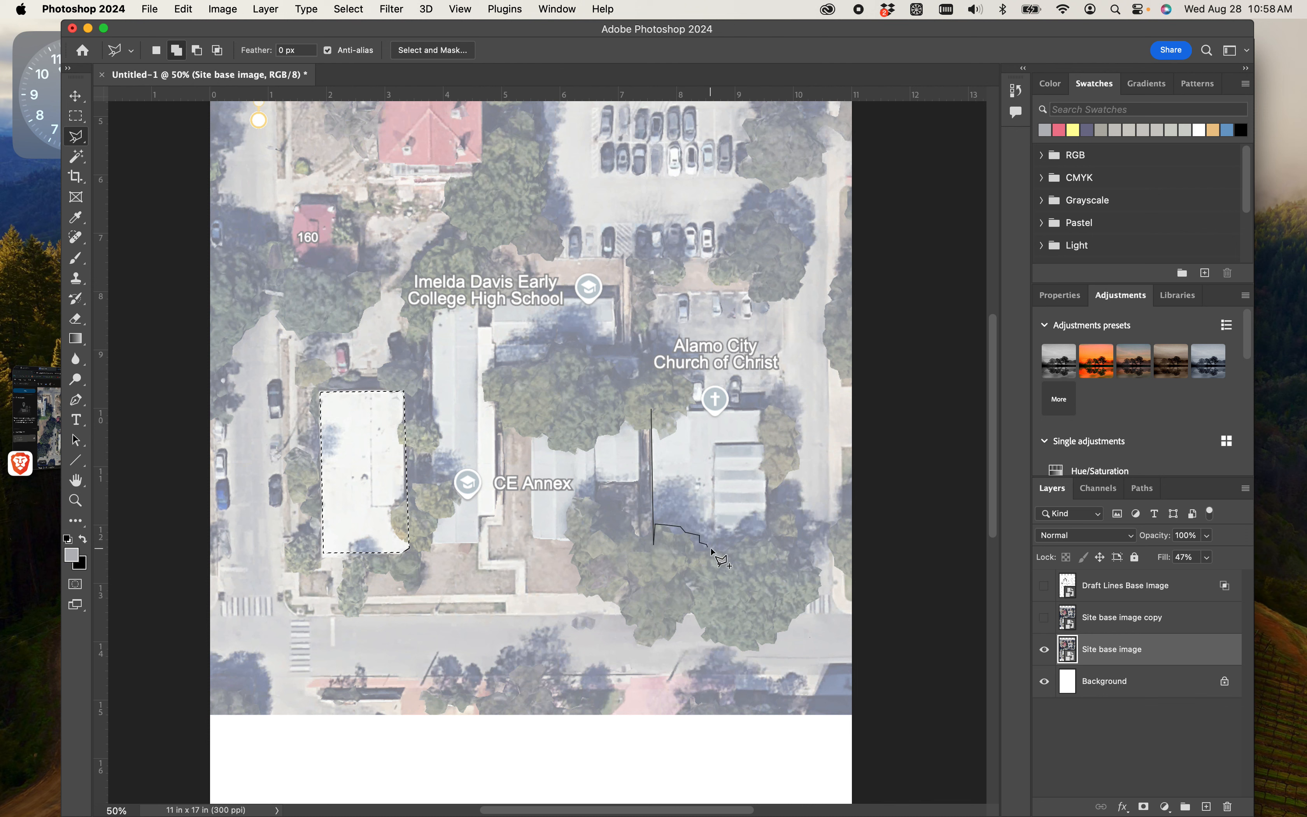
left_click(713, 548)
left_click(722, 545)
left_click(740, 543)
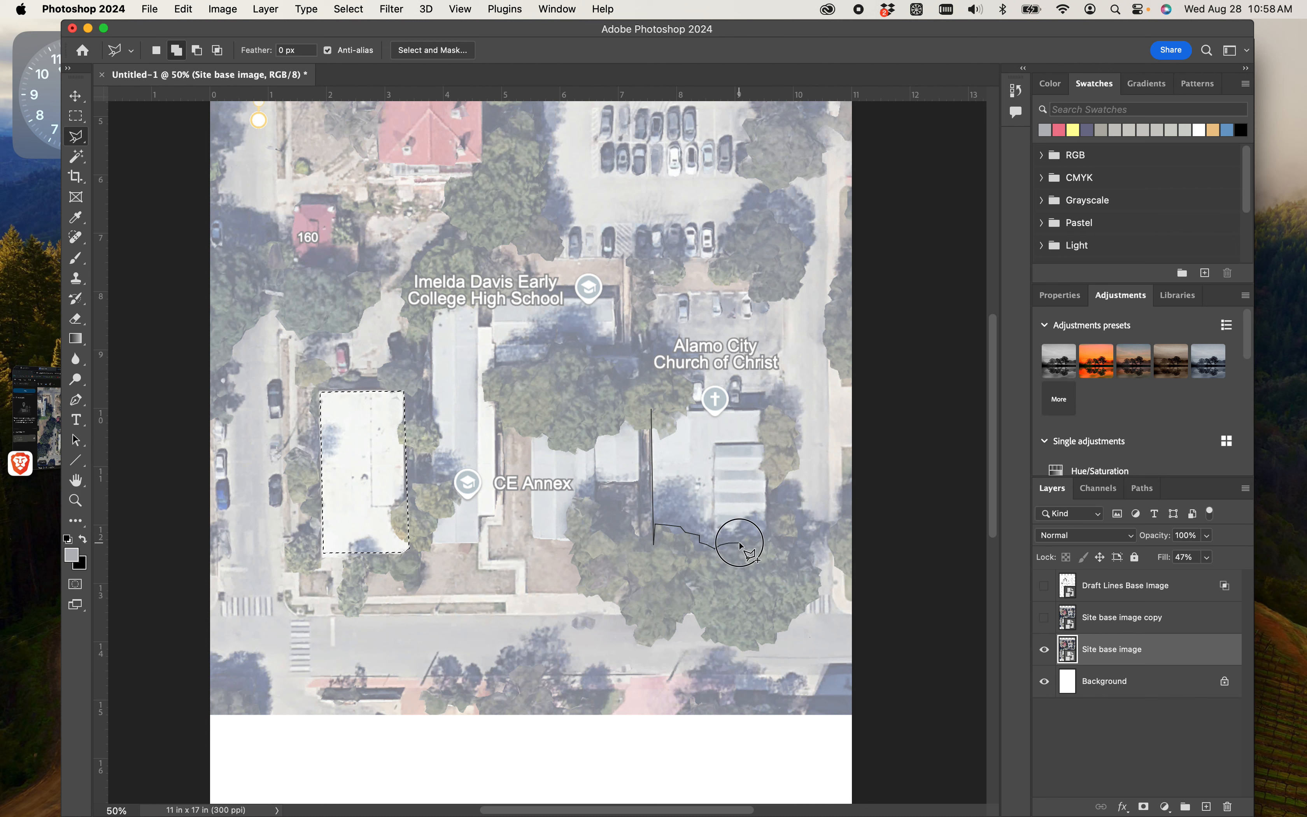
left_click(757, 536)
left_click(762, 532)
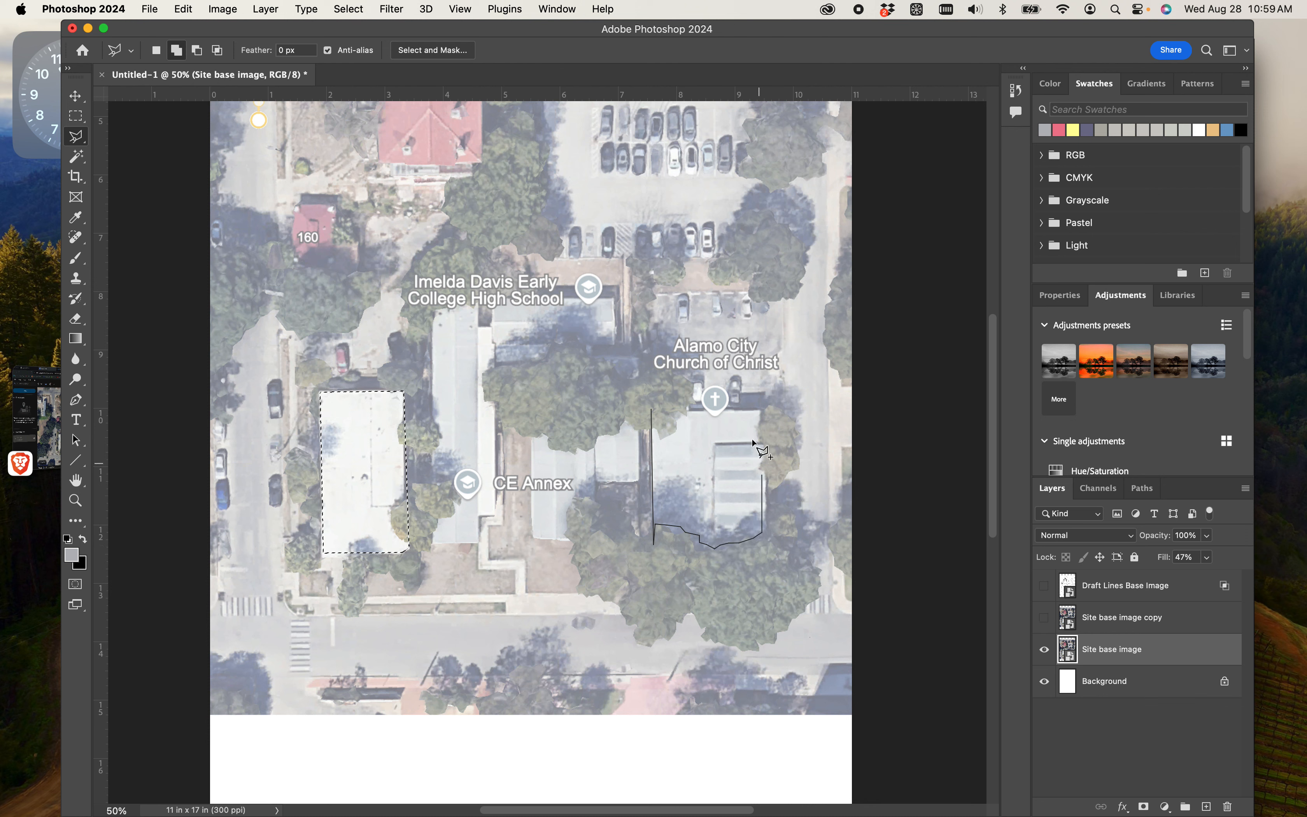
left_click(765, 408)
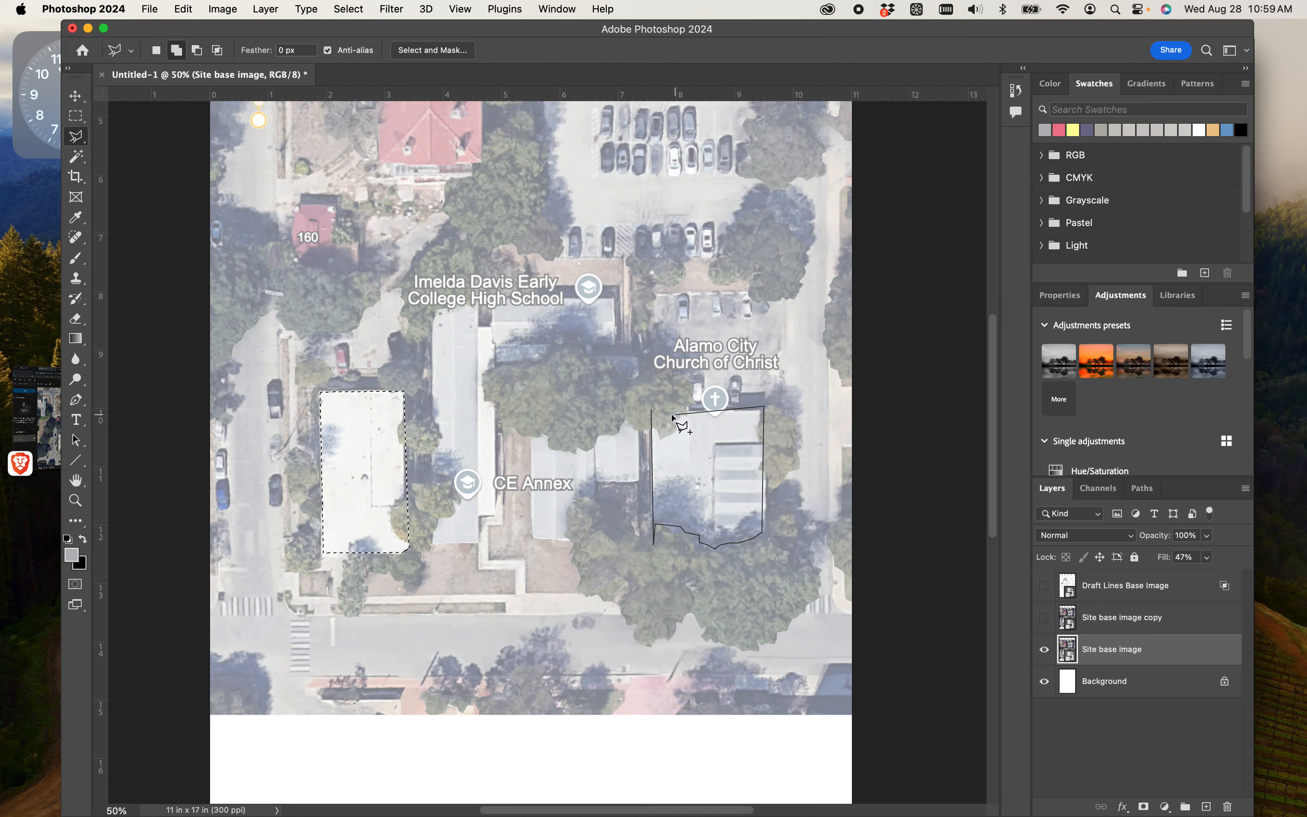
left_click(653, 413)
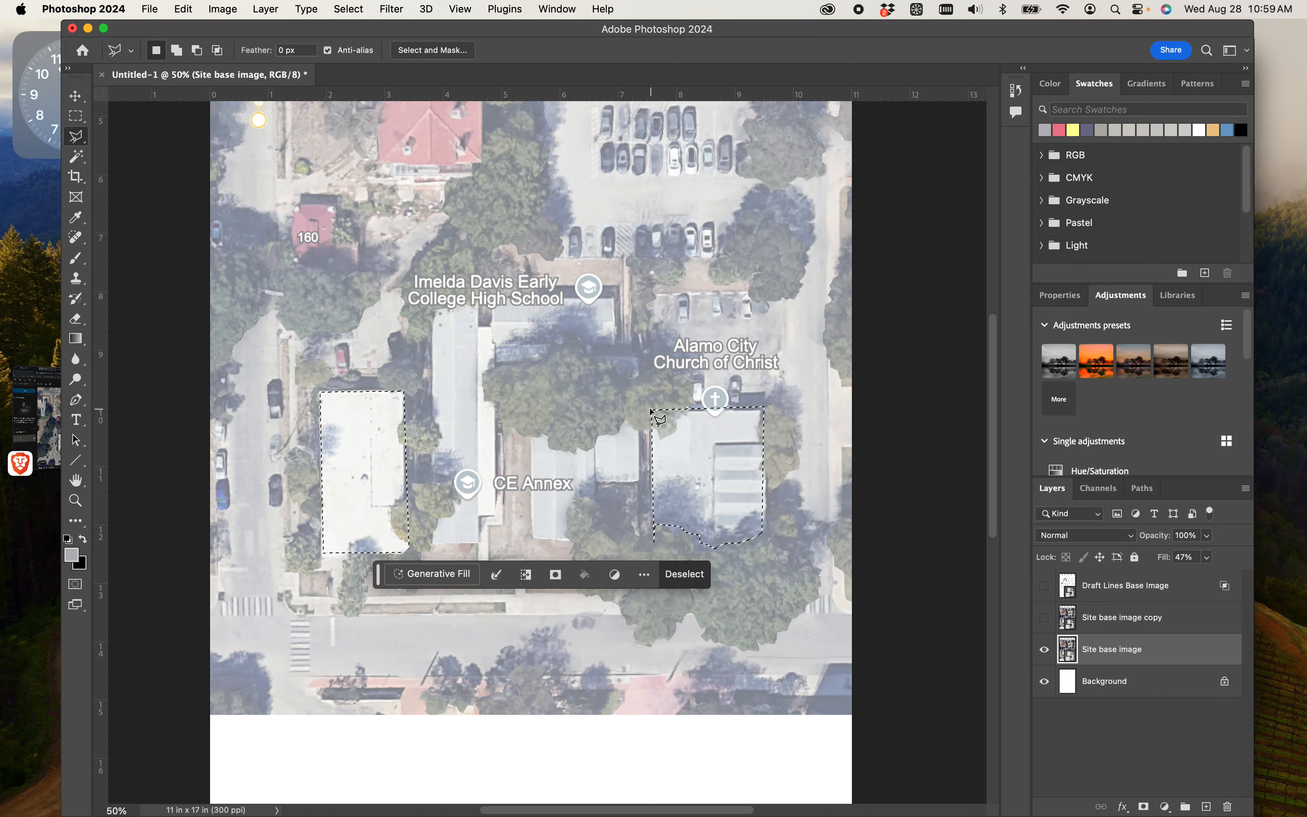
- Add the large red-roofed building, including the small projection on its north side, to the selection
scroll(651, 414, "up", 15)
scroll(651, 411, "down", 10)
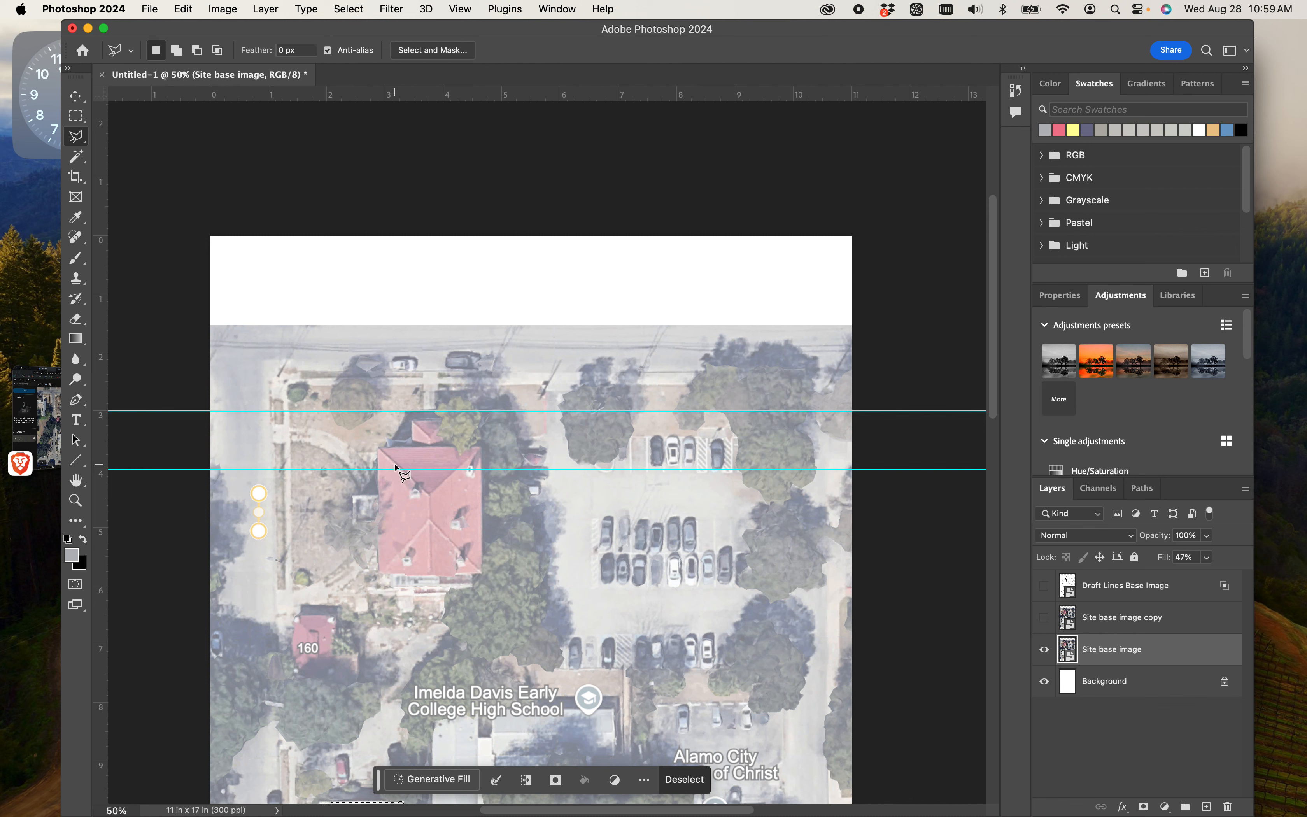
left_click(379, 452, "shift")
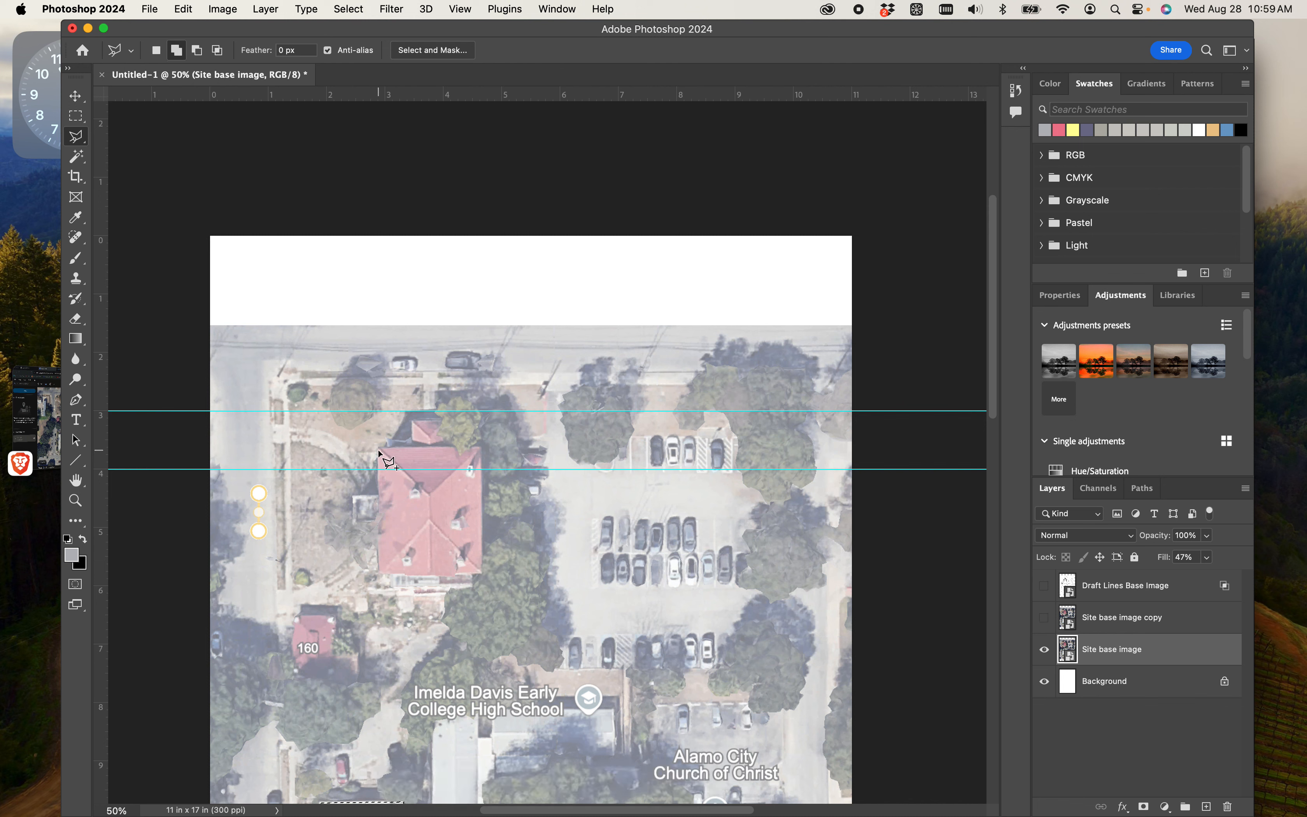
left_click(380, 571)
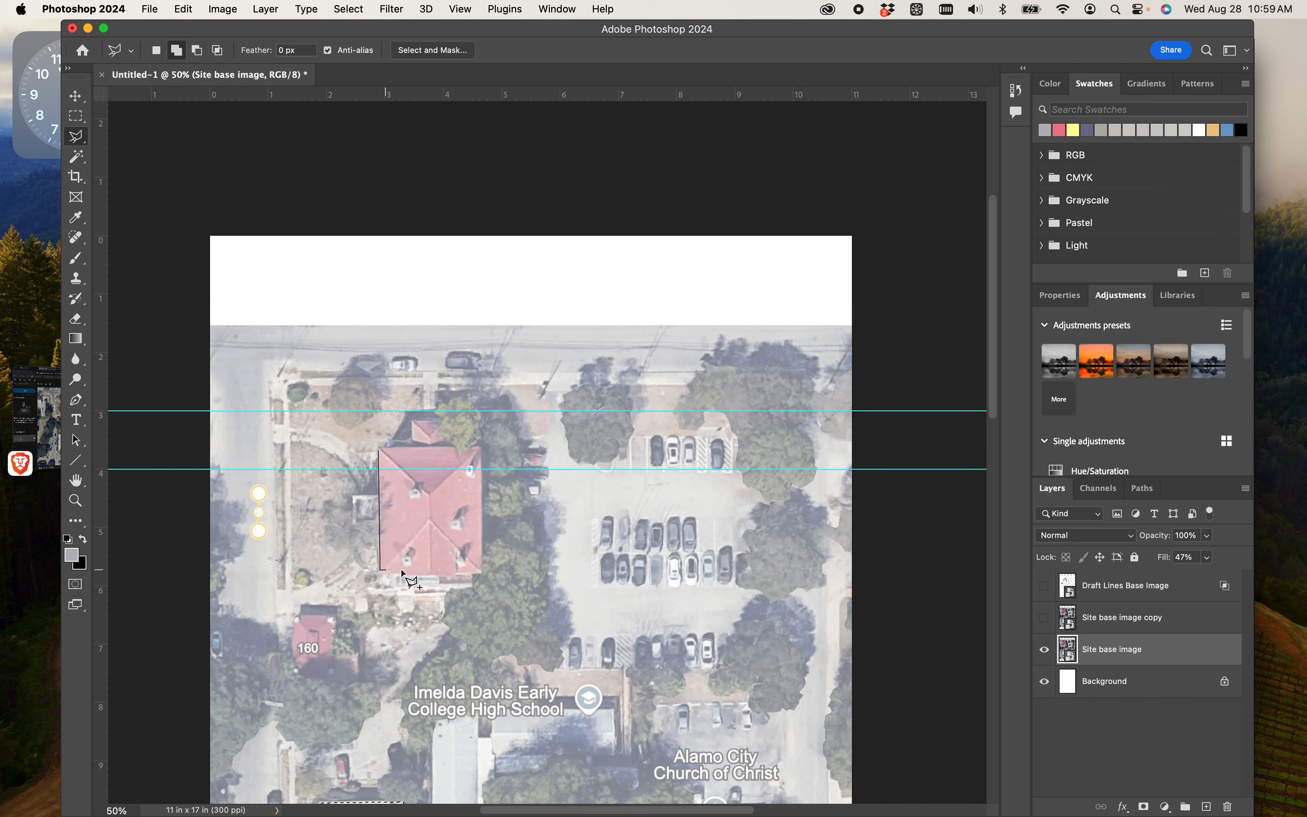
left_click(484, 570)
left_click(484, 449)
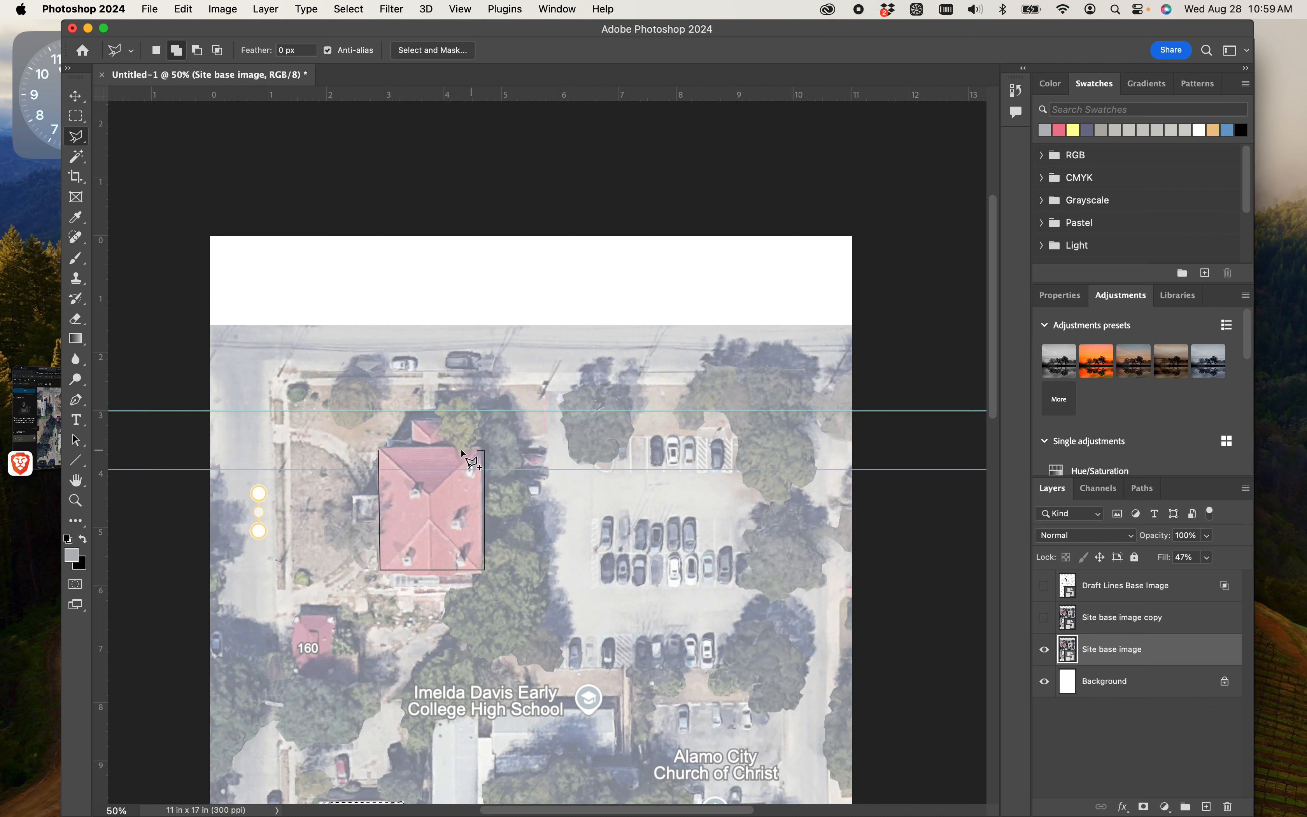
left_click(444, 448)
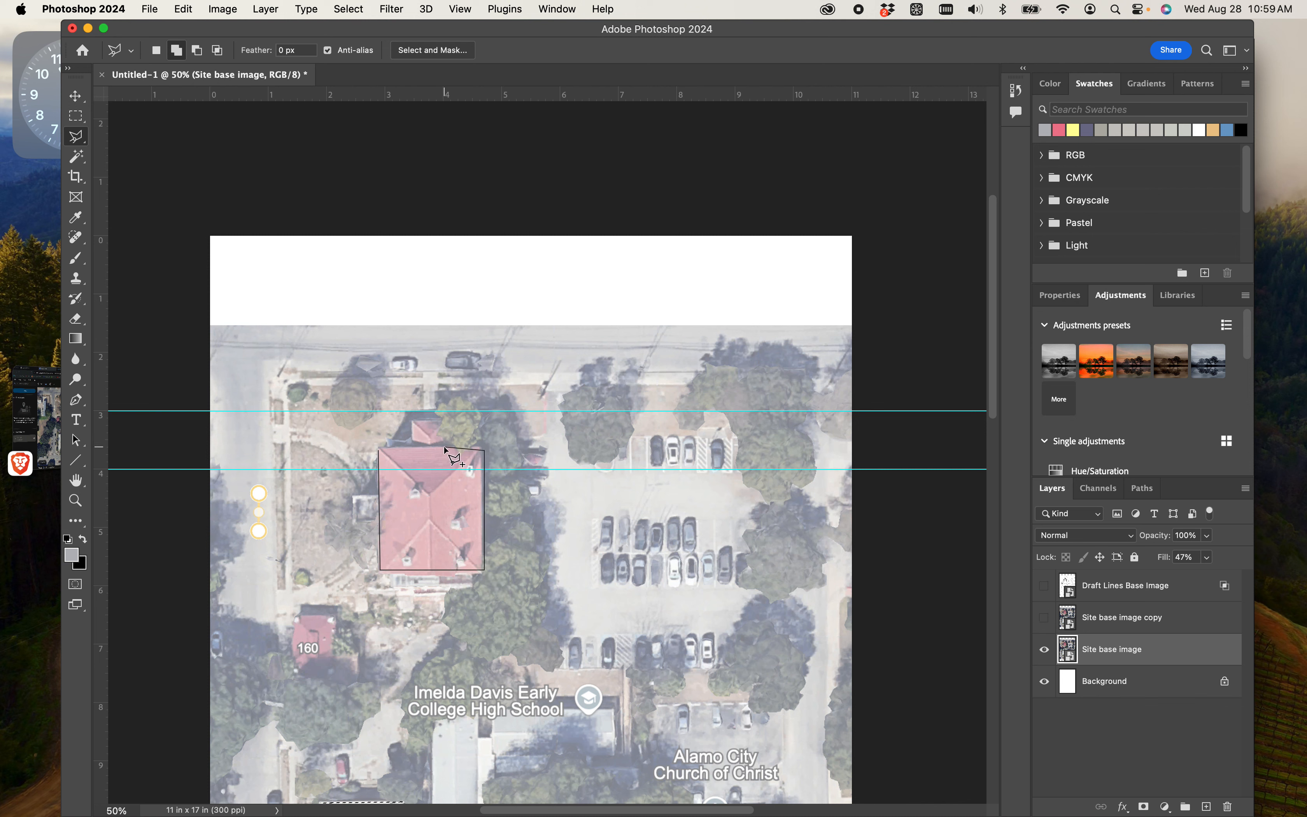
left_click(444, 418)
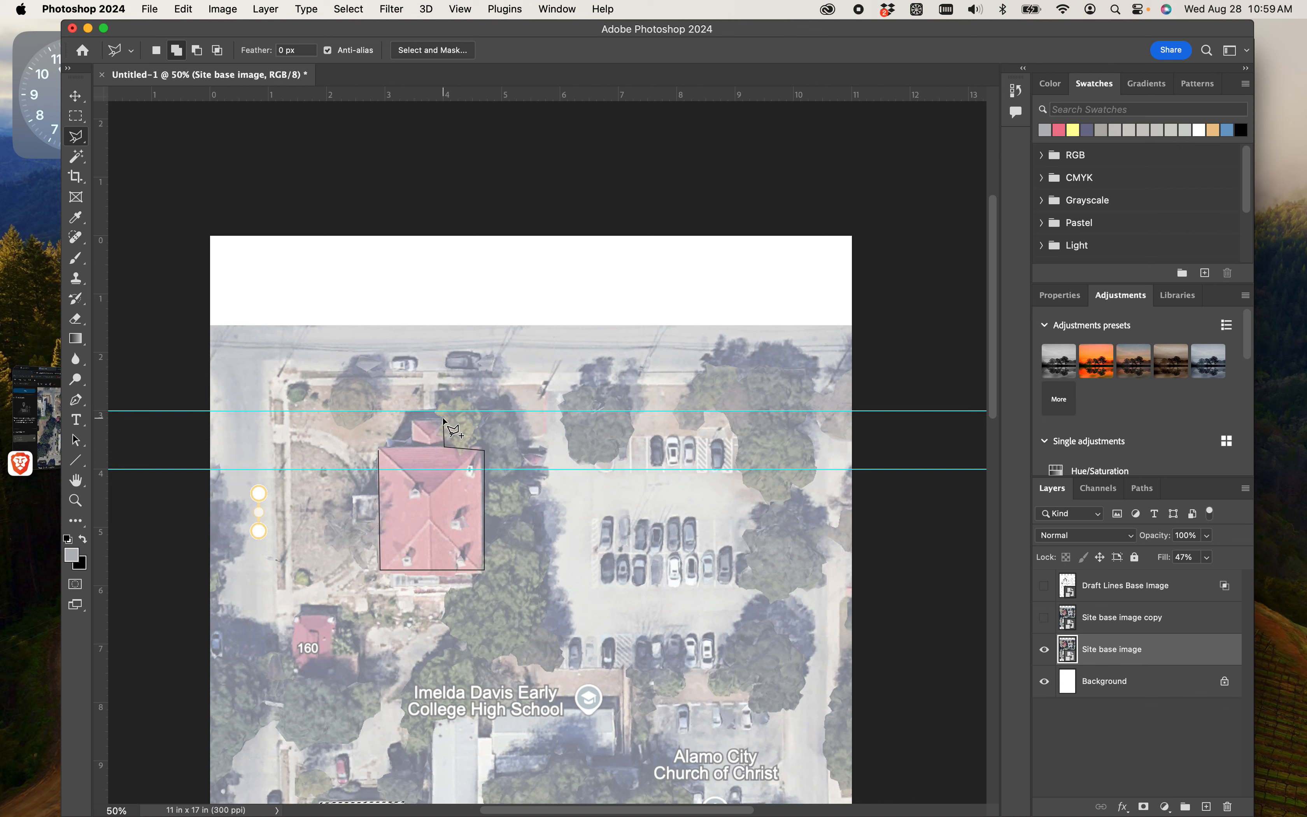
left_click(409, 418)
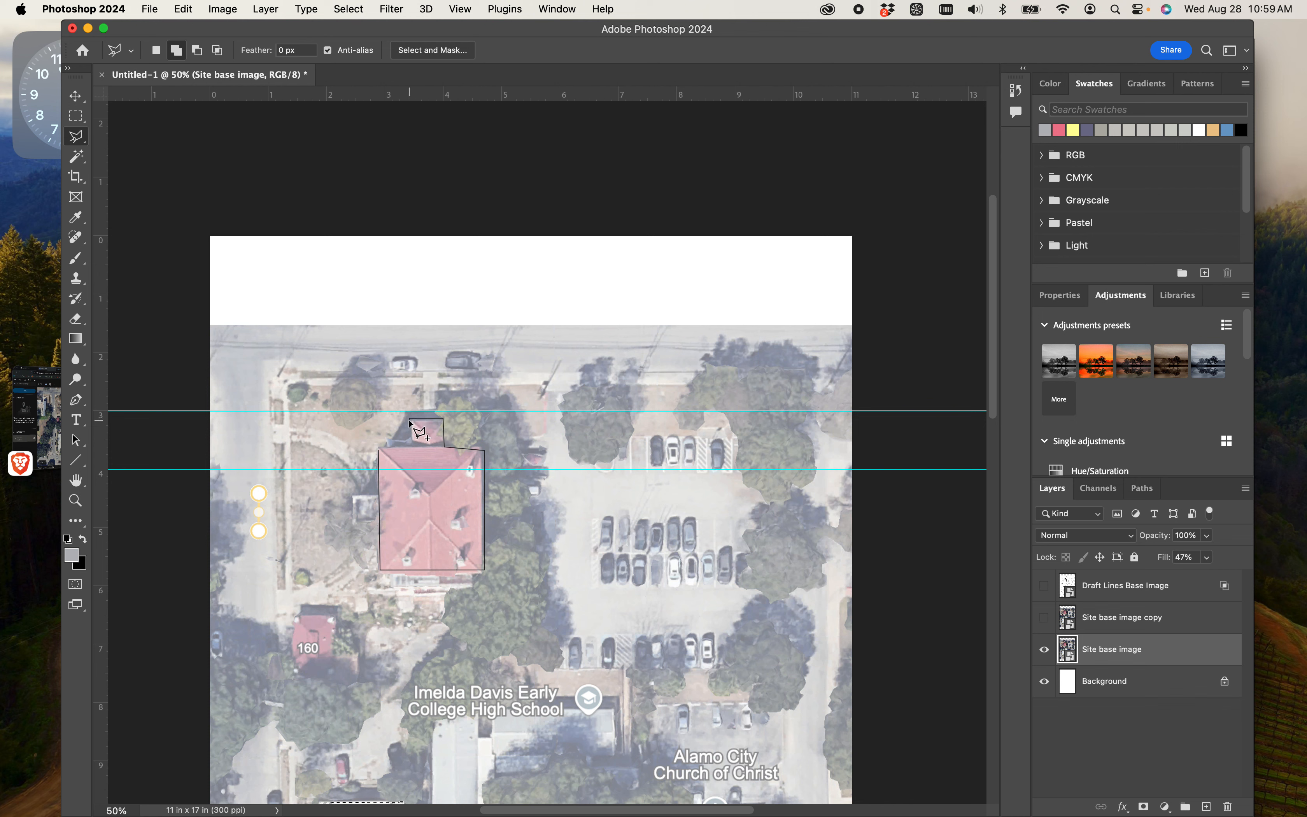
left_click(409, 448)
left_click(380, 453)
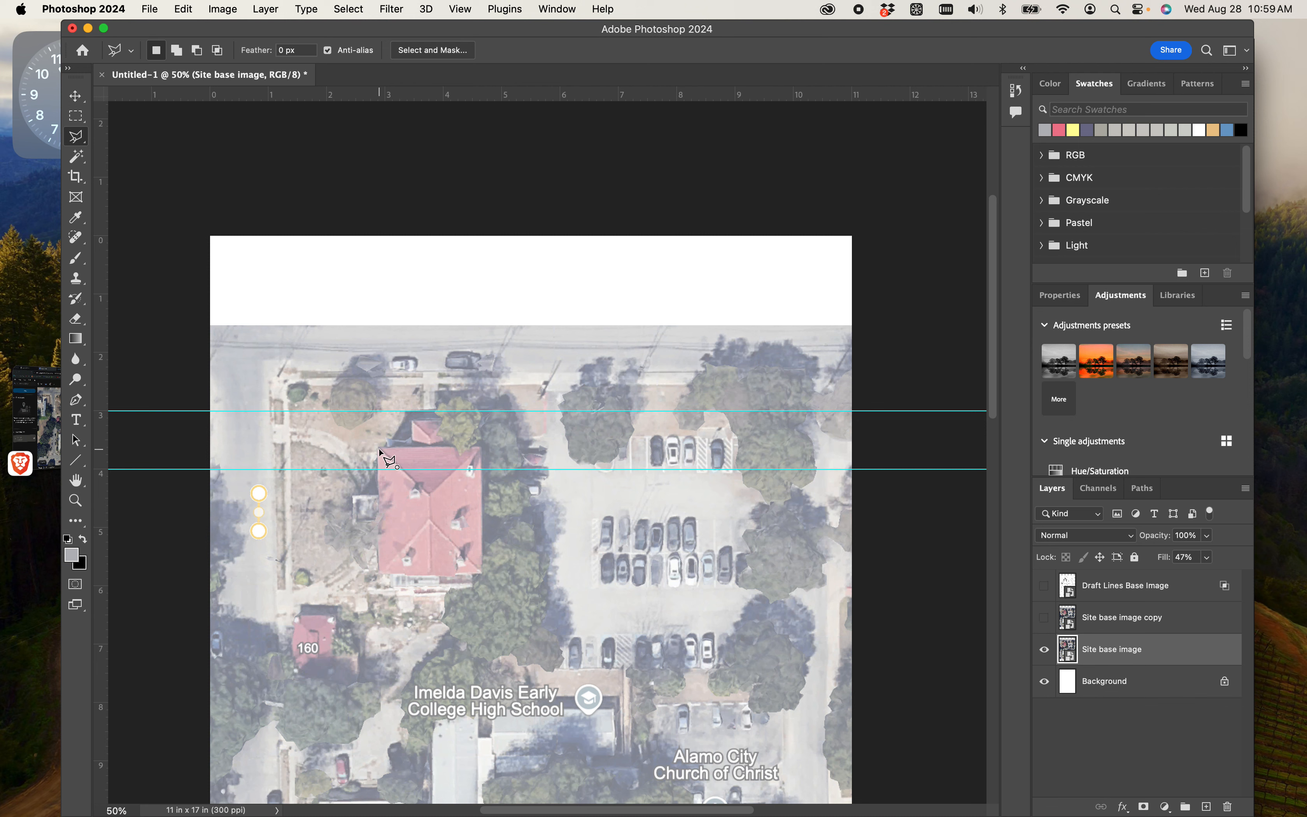
left_click(379, 449)
key("Escape")
- Add the small red-roofed building labelled 160 to the selection
scroll(474, 523, "down", 6)
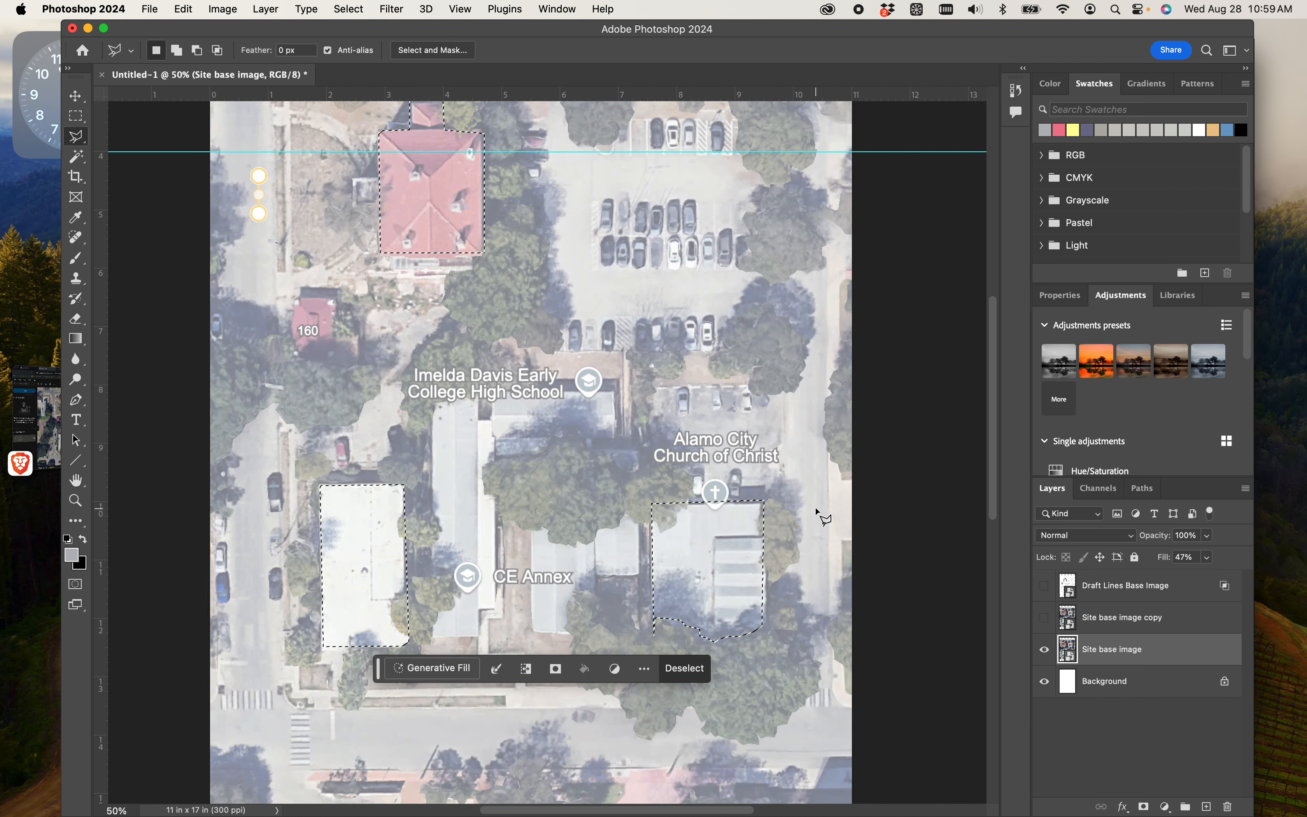
scroll(818, 516, "up", 2)
scroll(379, 385, "up", 4)
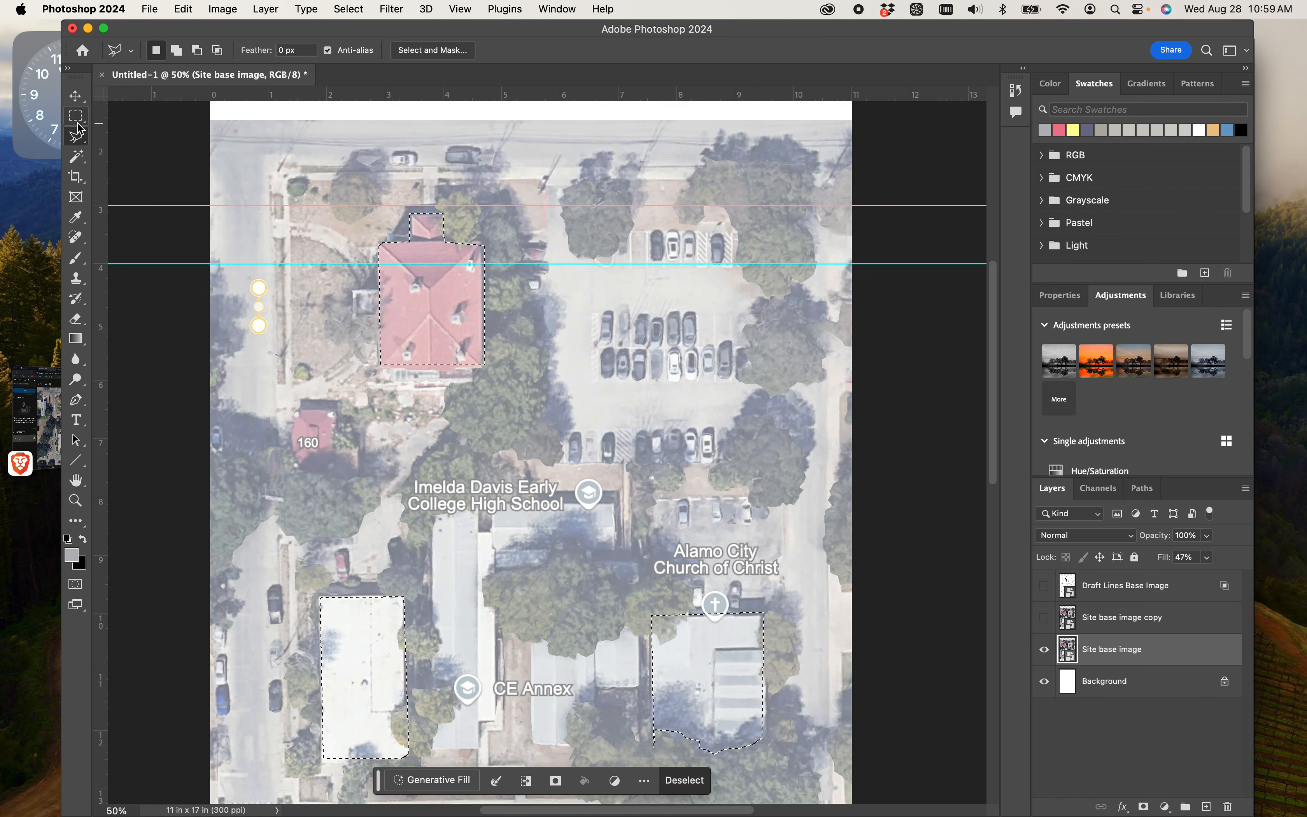
key("shift")
left_click(296, 420)
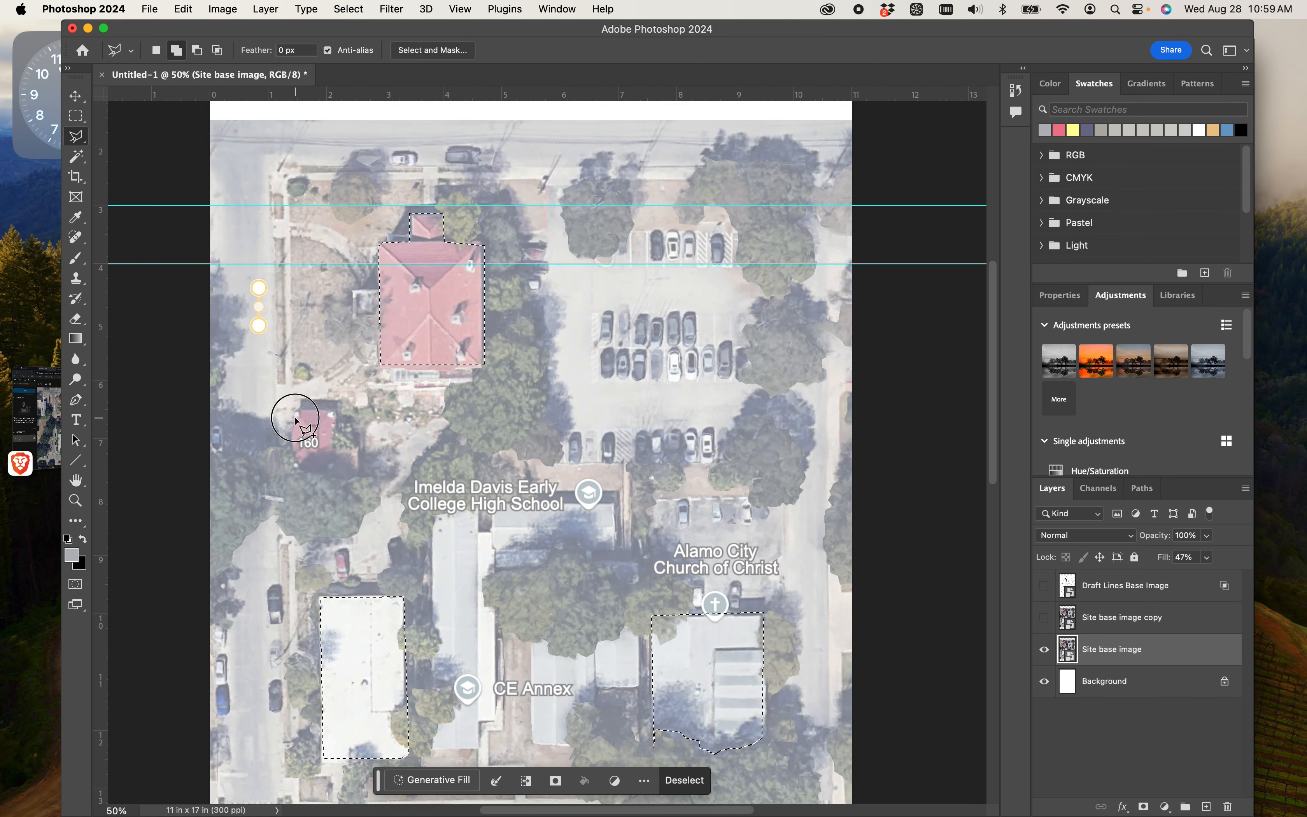
left_click(296, 447)
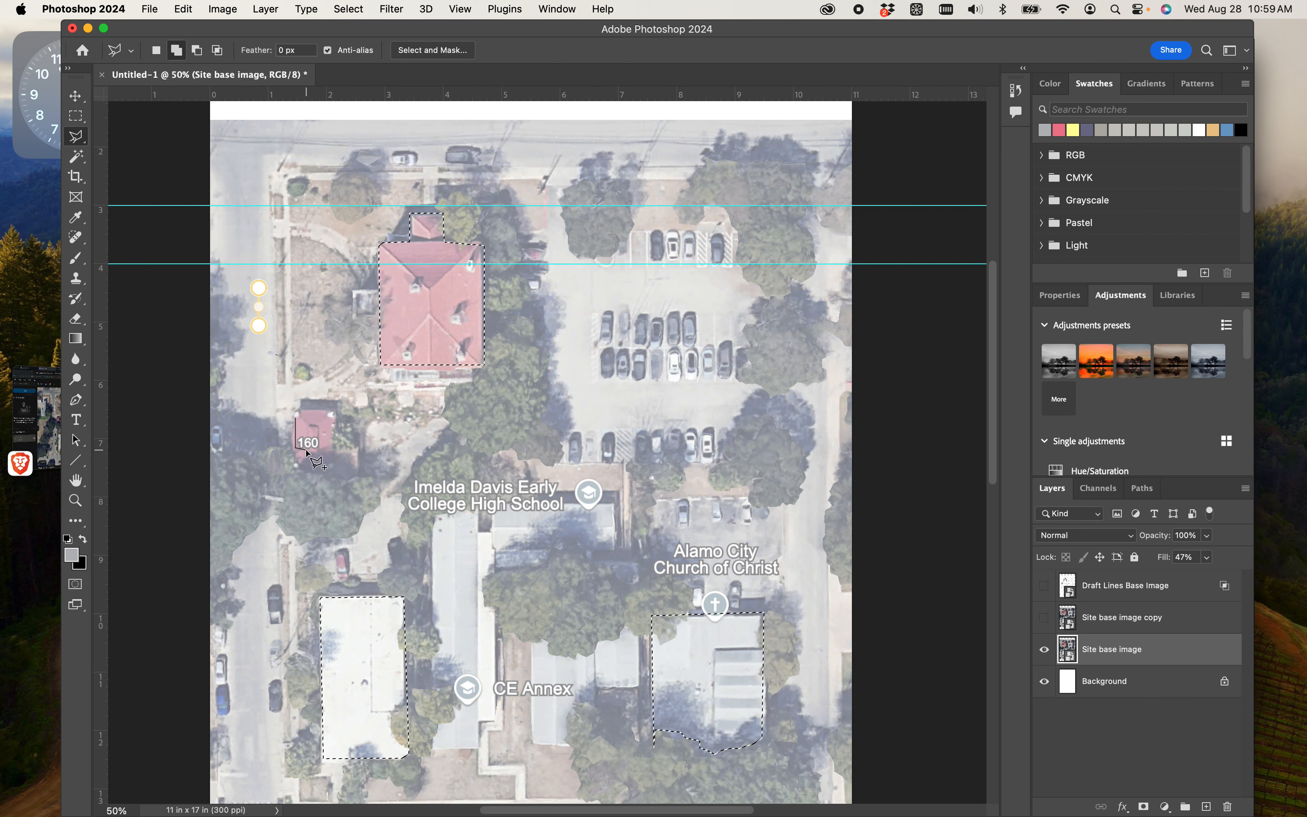
left_click(303, 449)
left_click(300, 461)
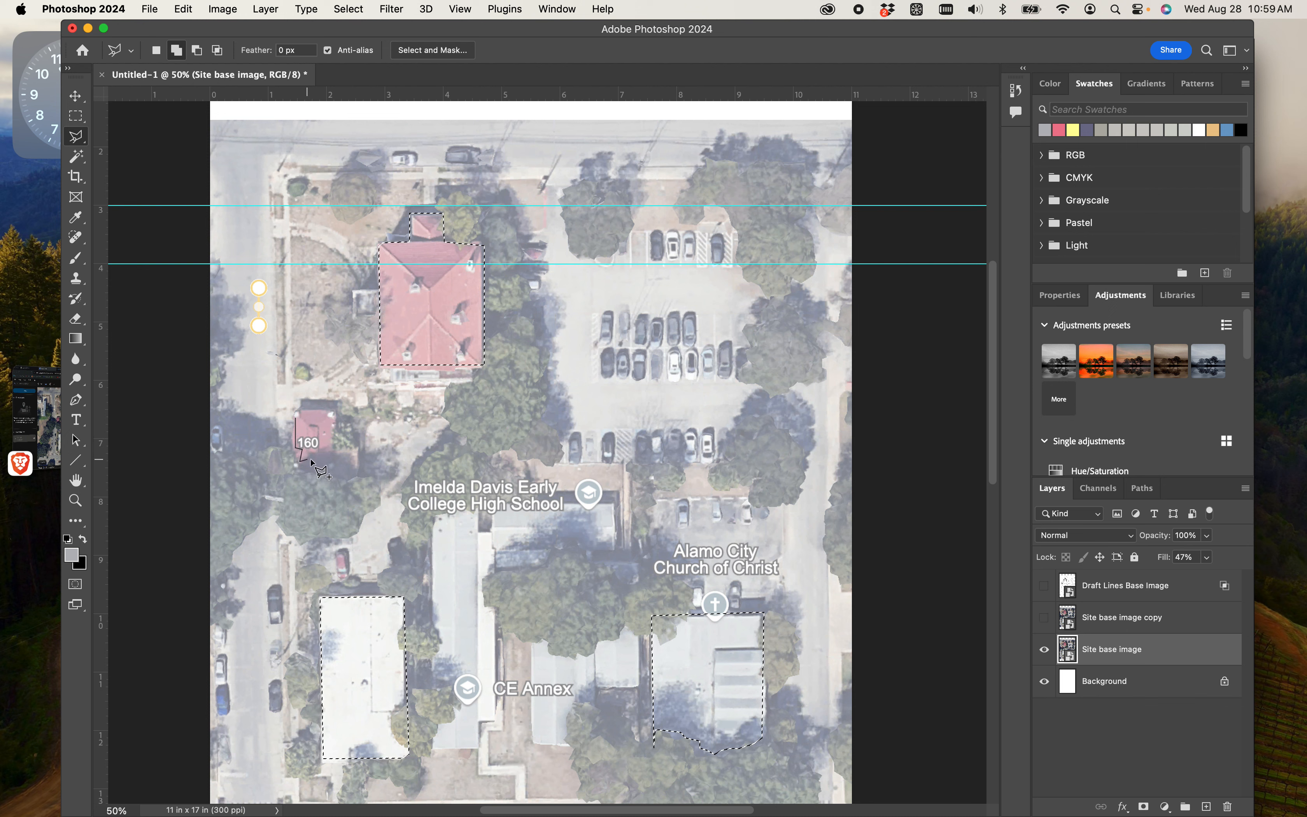
left_click(333, 461)
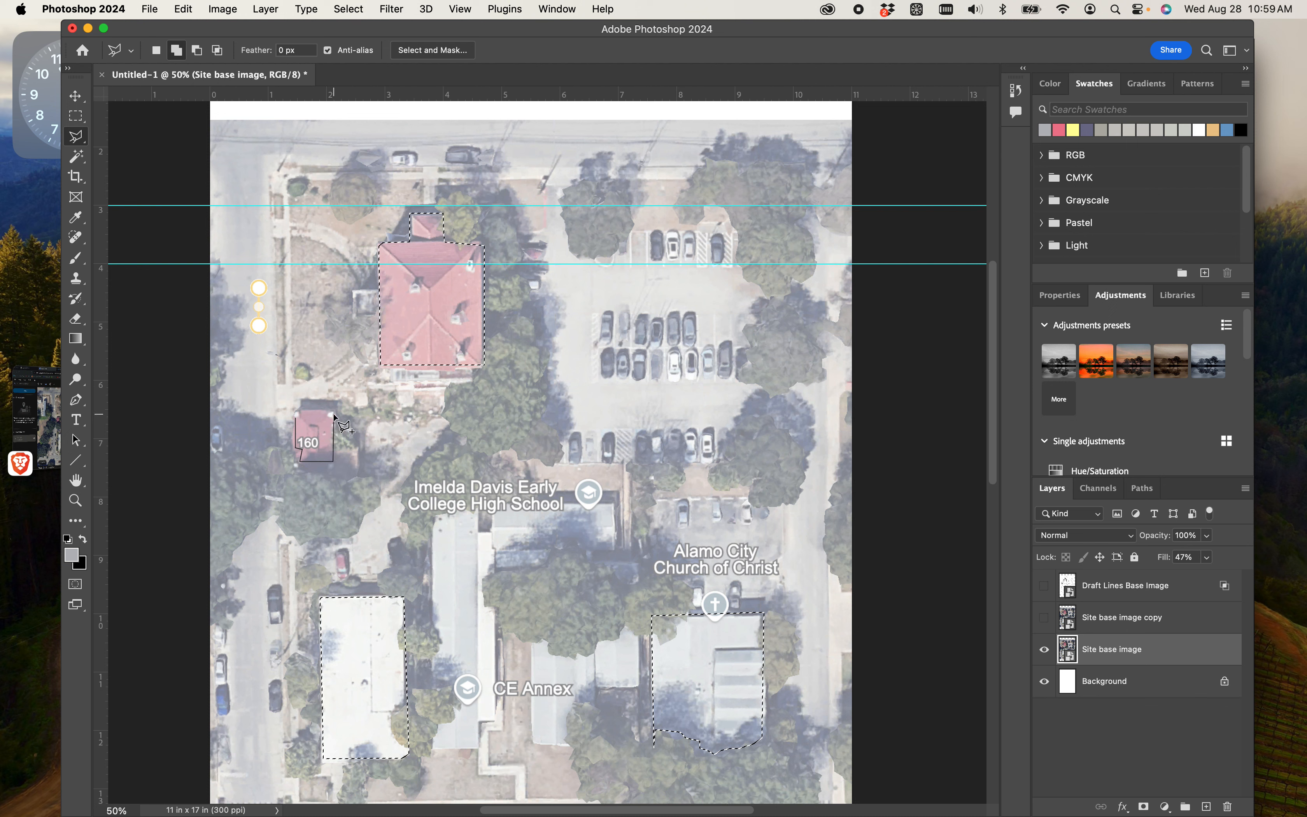
left_click(334, 411)
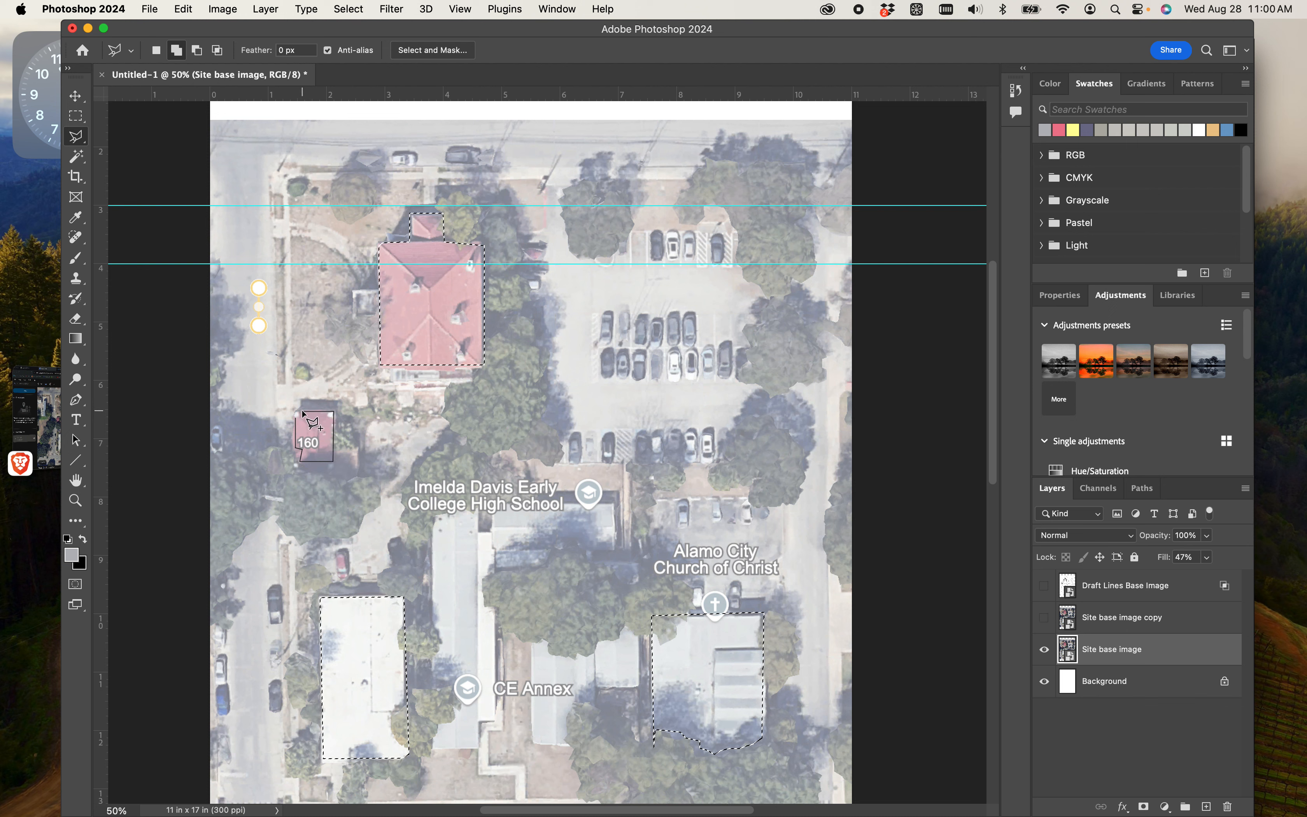
left_click(302, 417)
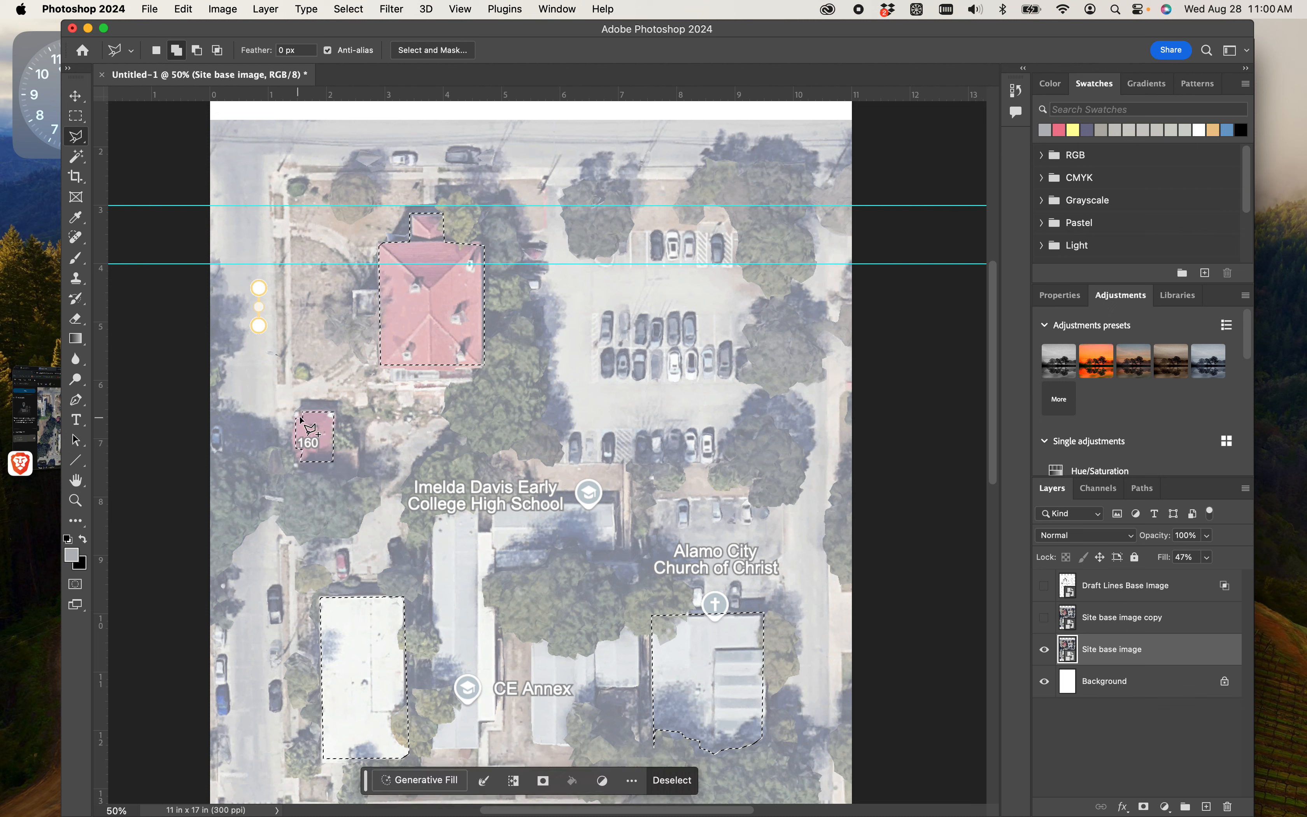
- Invert the selection with the Rectangular Marquee tool active so everything except the four outlined buildings is selected
scroll(510, 373, "down", 3)
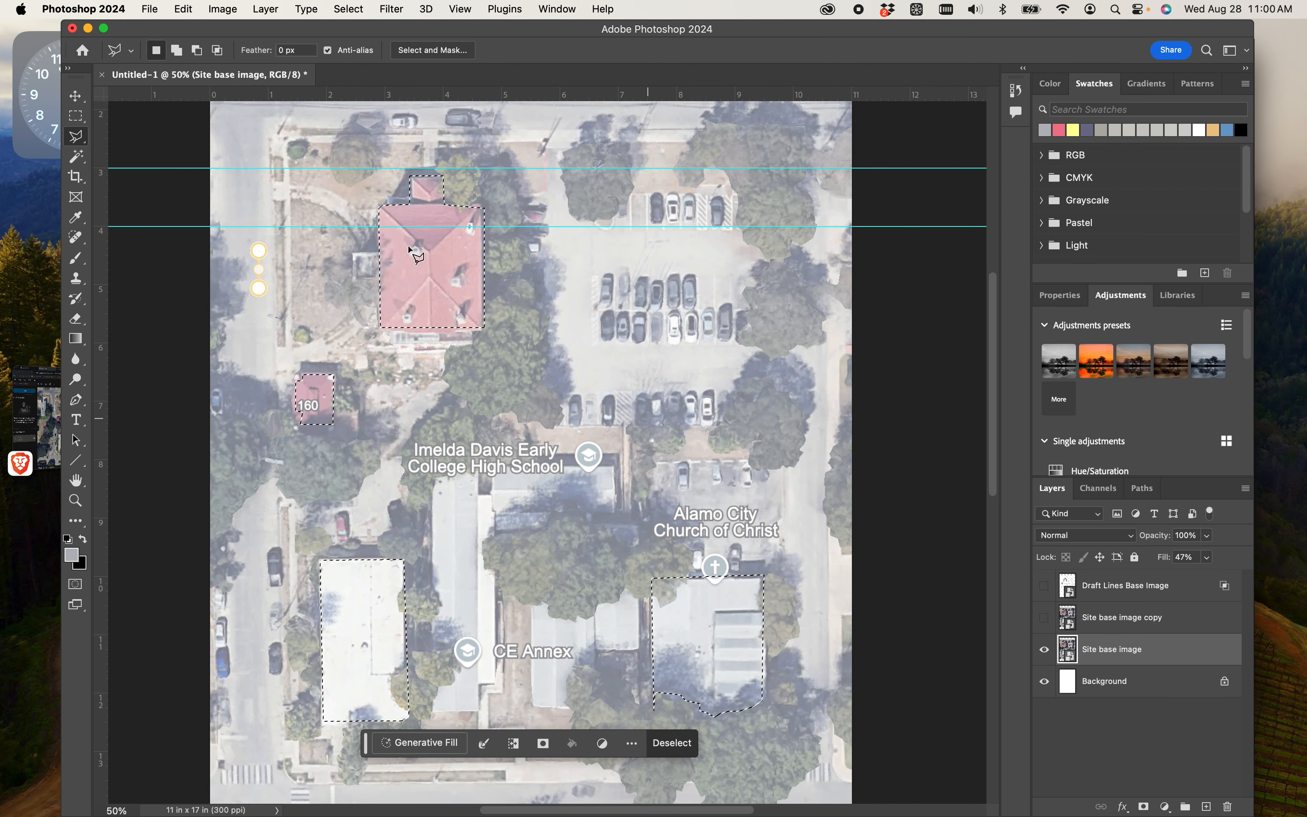
left_click(76, 115)
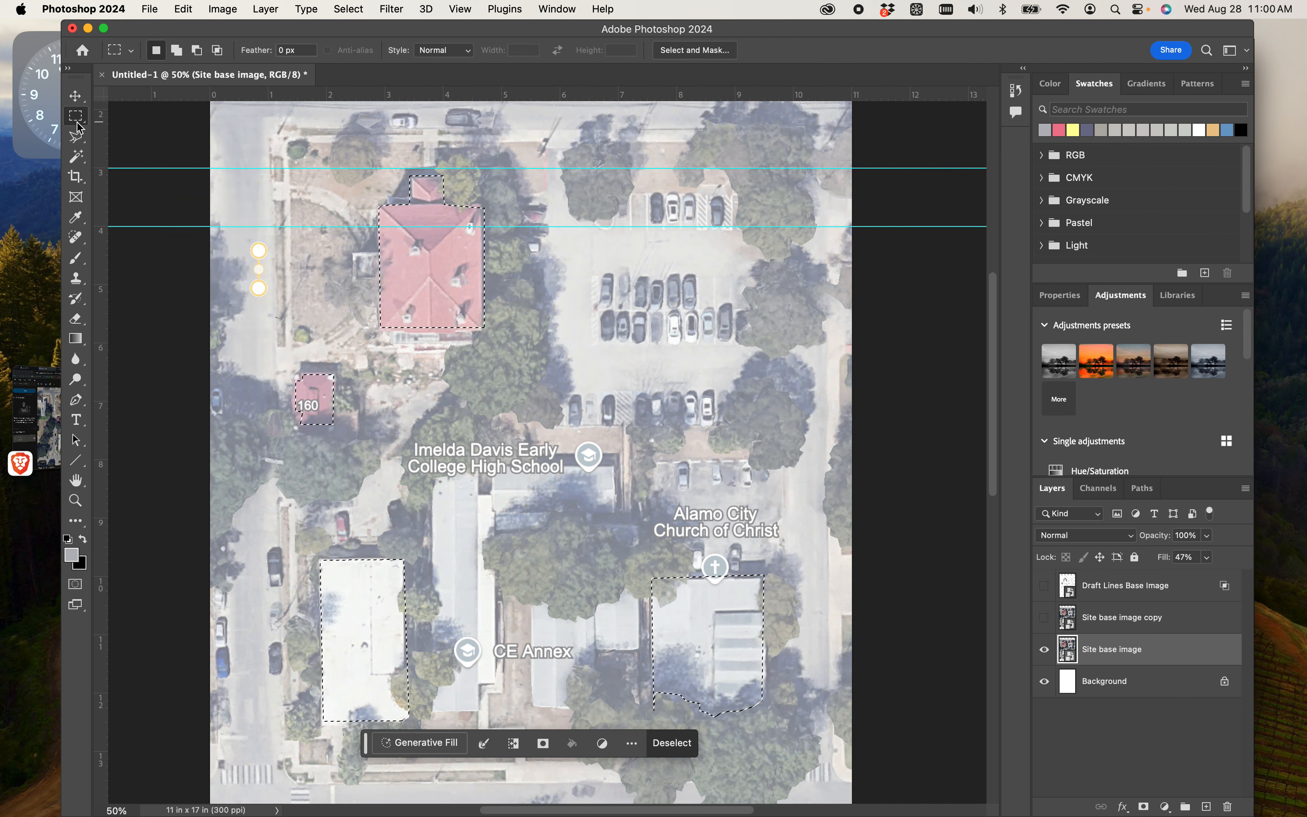
right_click(319, 386)
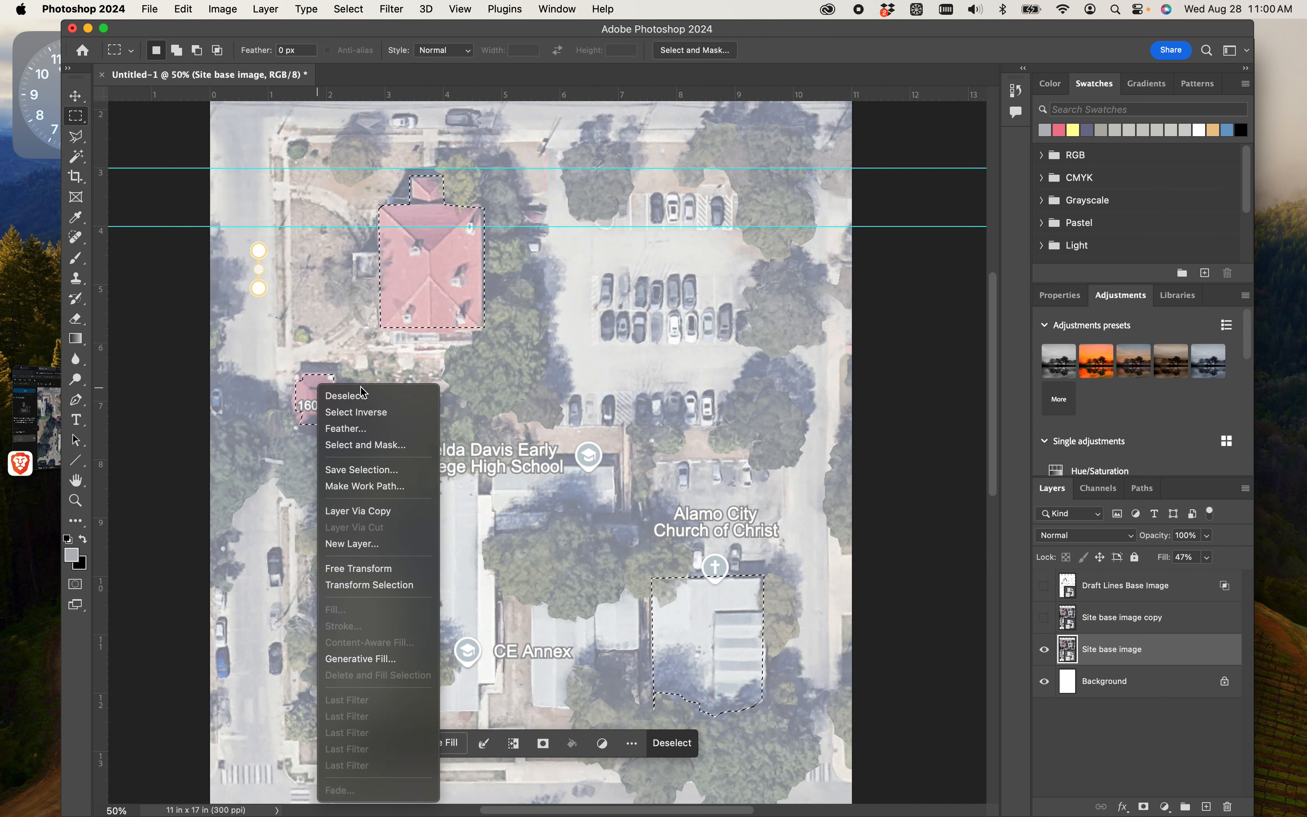
left_click(363, 412)
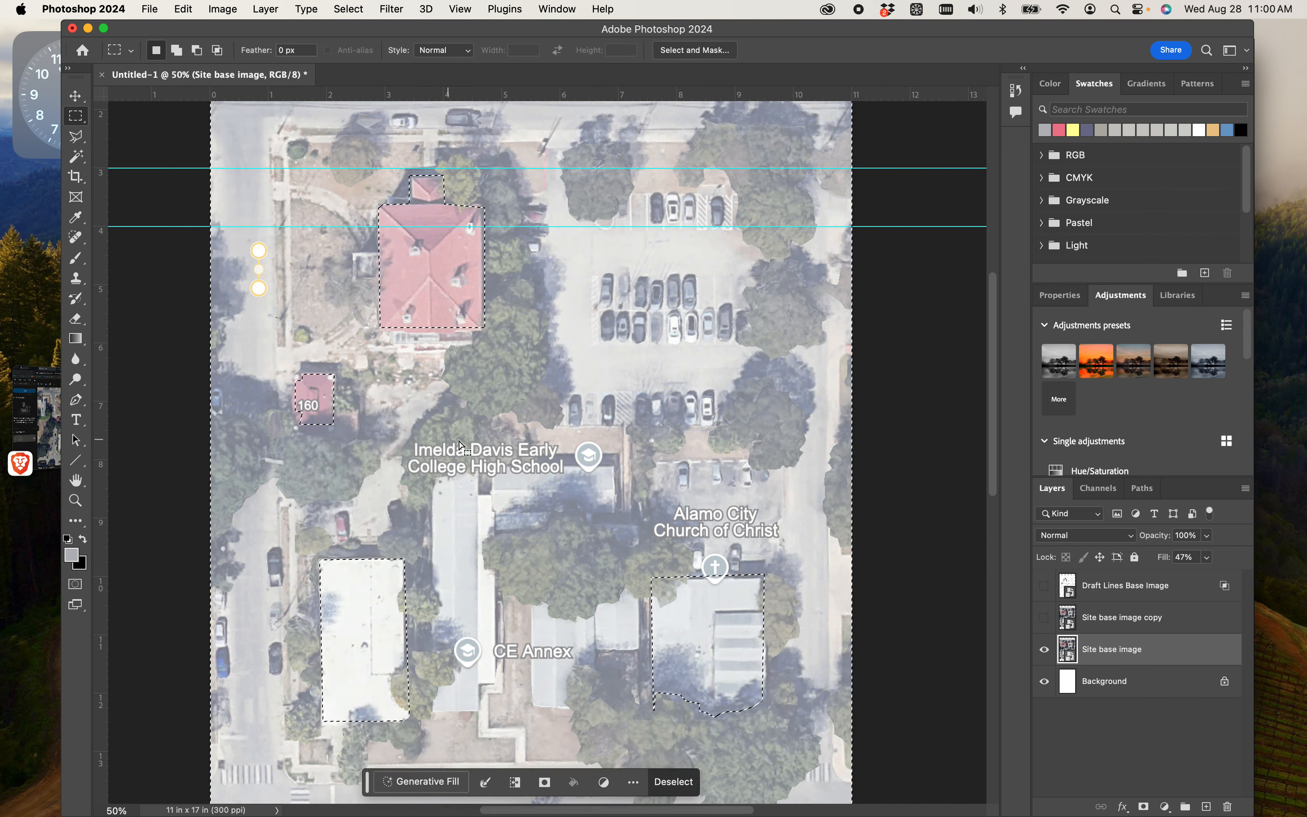
- Rasterize the Site base image layer by starting the Eraser on it, and convert the layer back to a smart object
key("e")
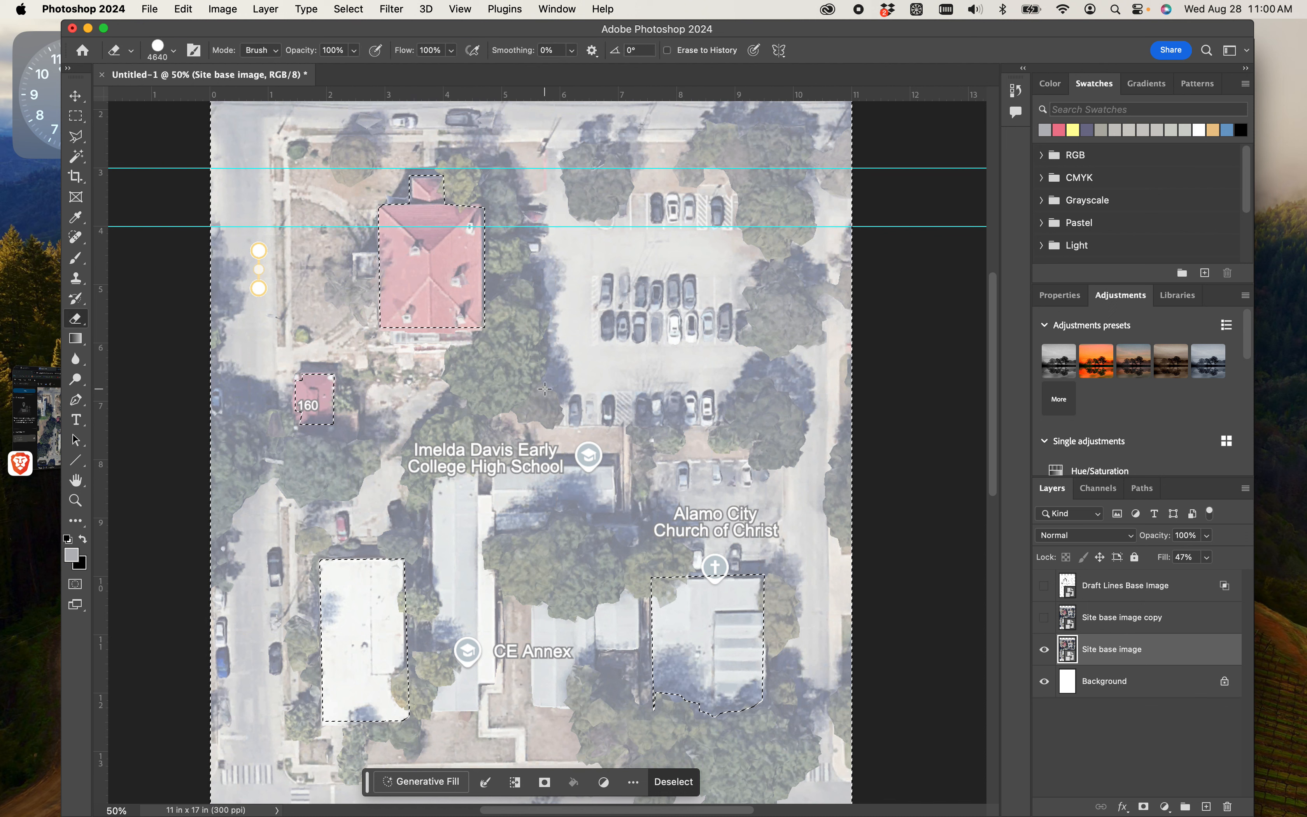
left_click(522, 394)
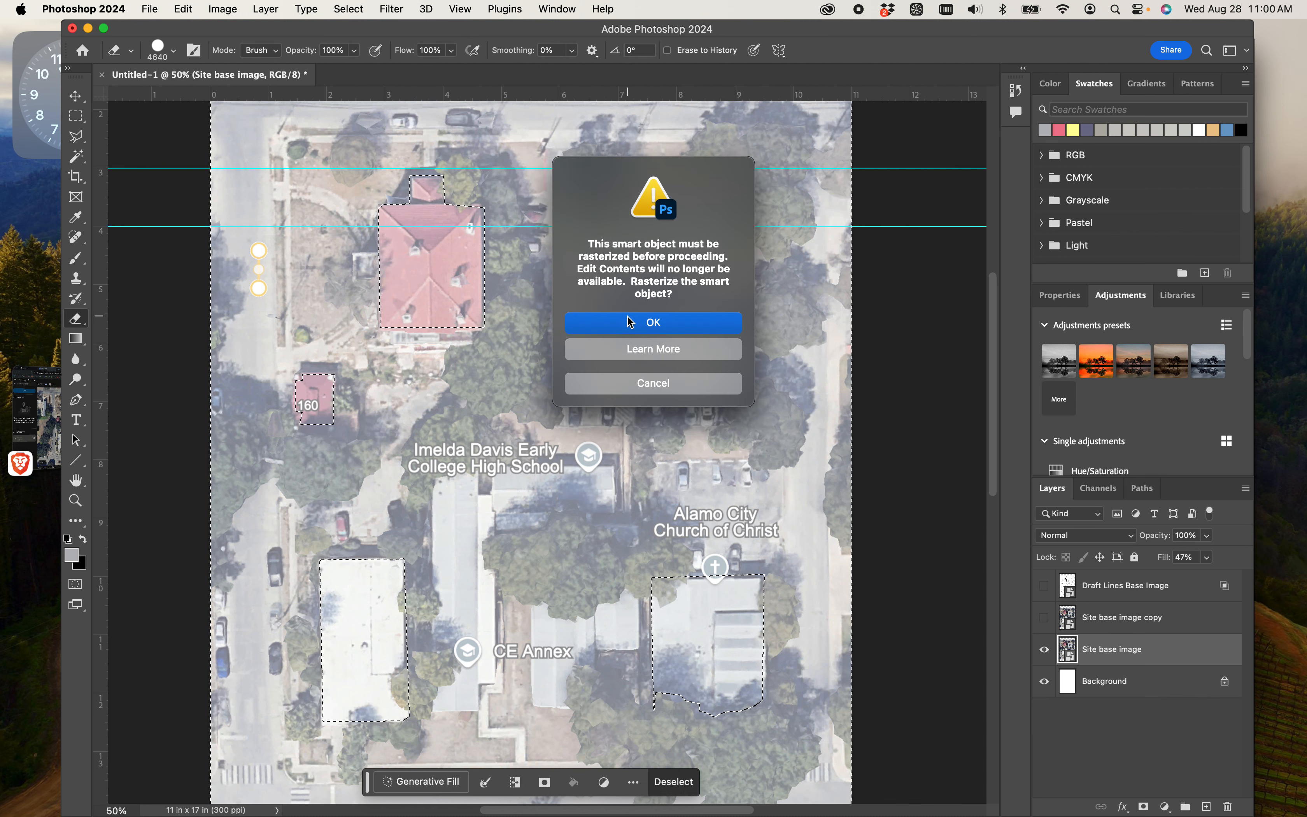
left_click(642, 324)
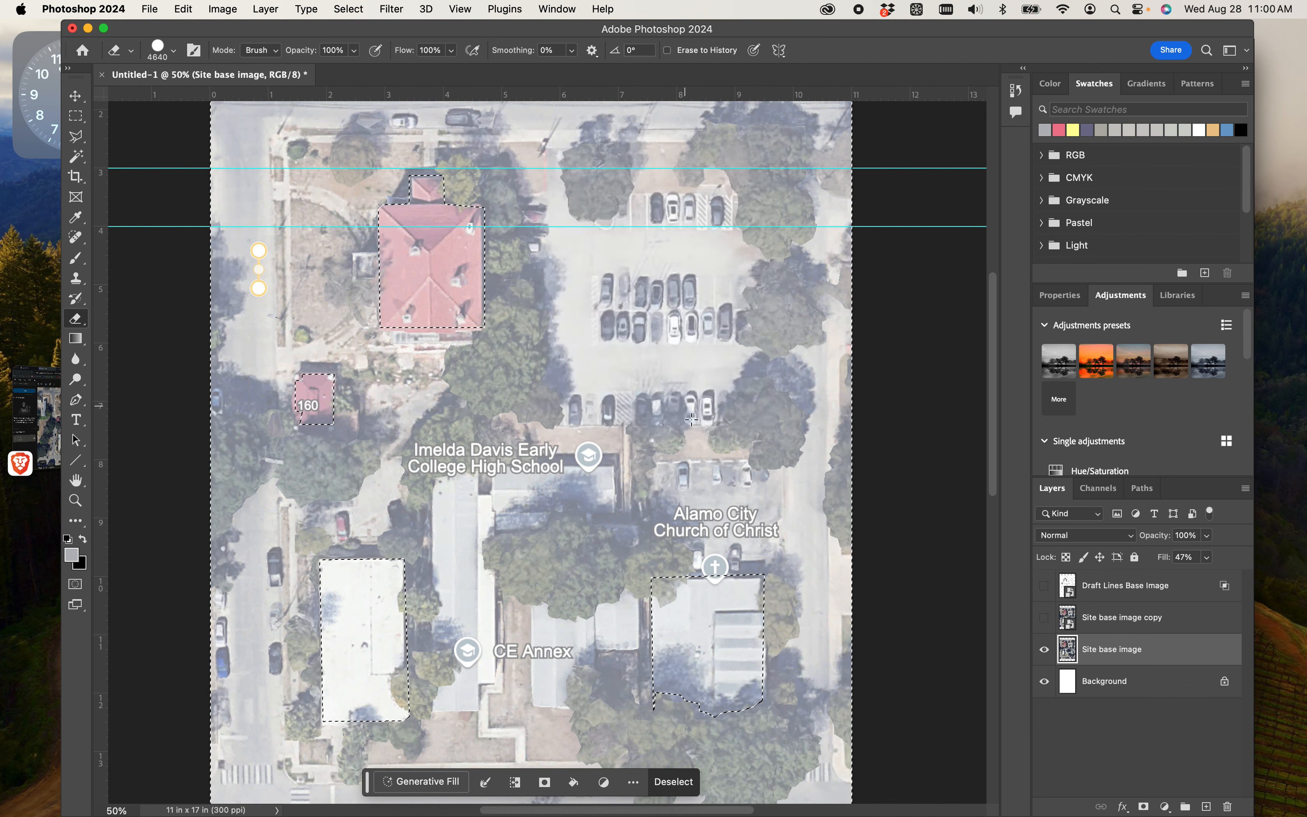
right_click(1091, 653)
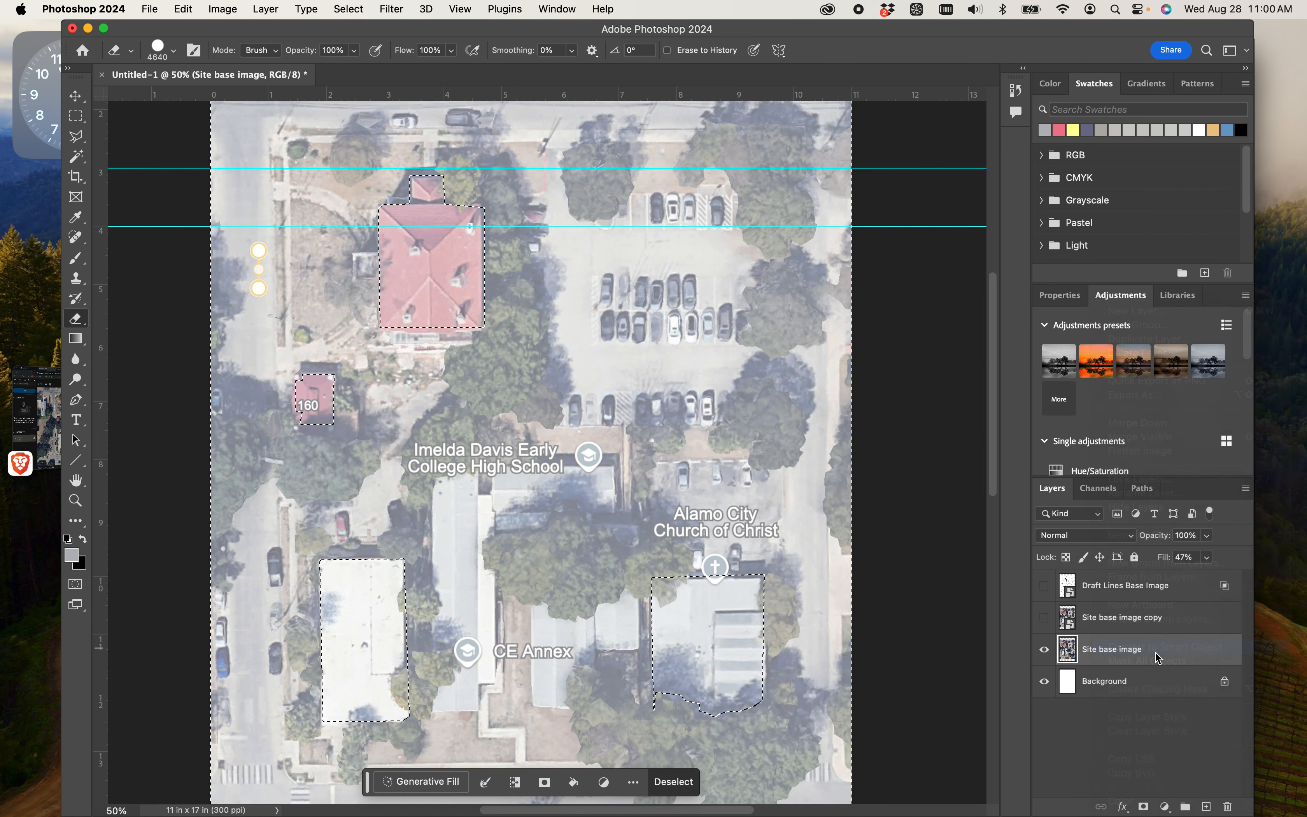
left_click(1161, 647)
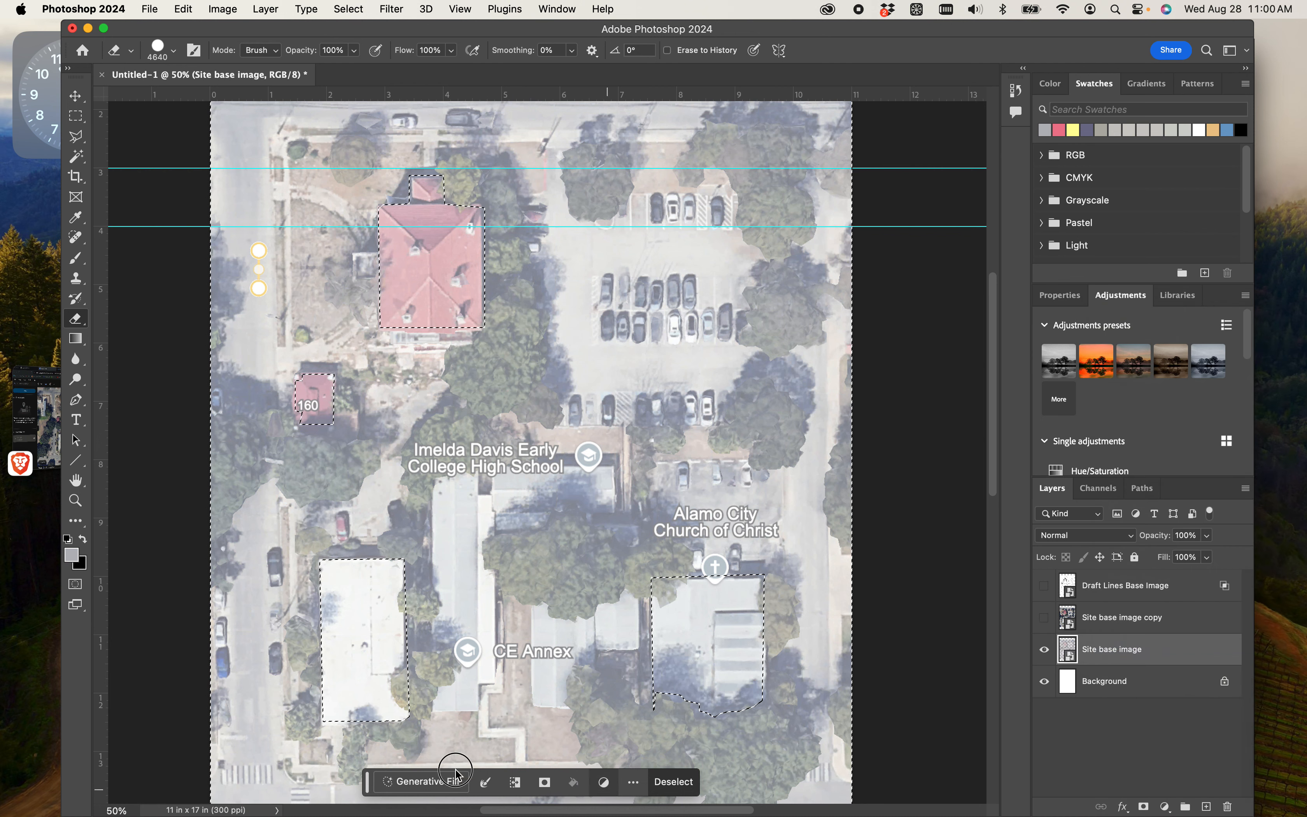
- Rasterize the Site base image smart object for erasing and keep that layer active
left_click(478, 564)
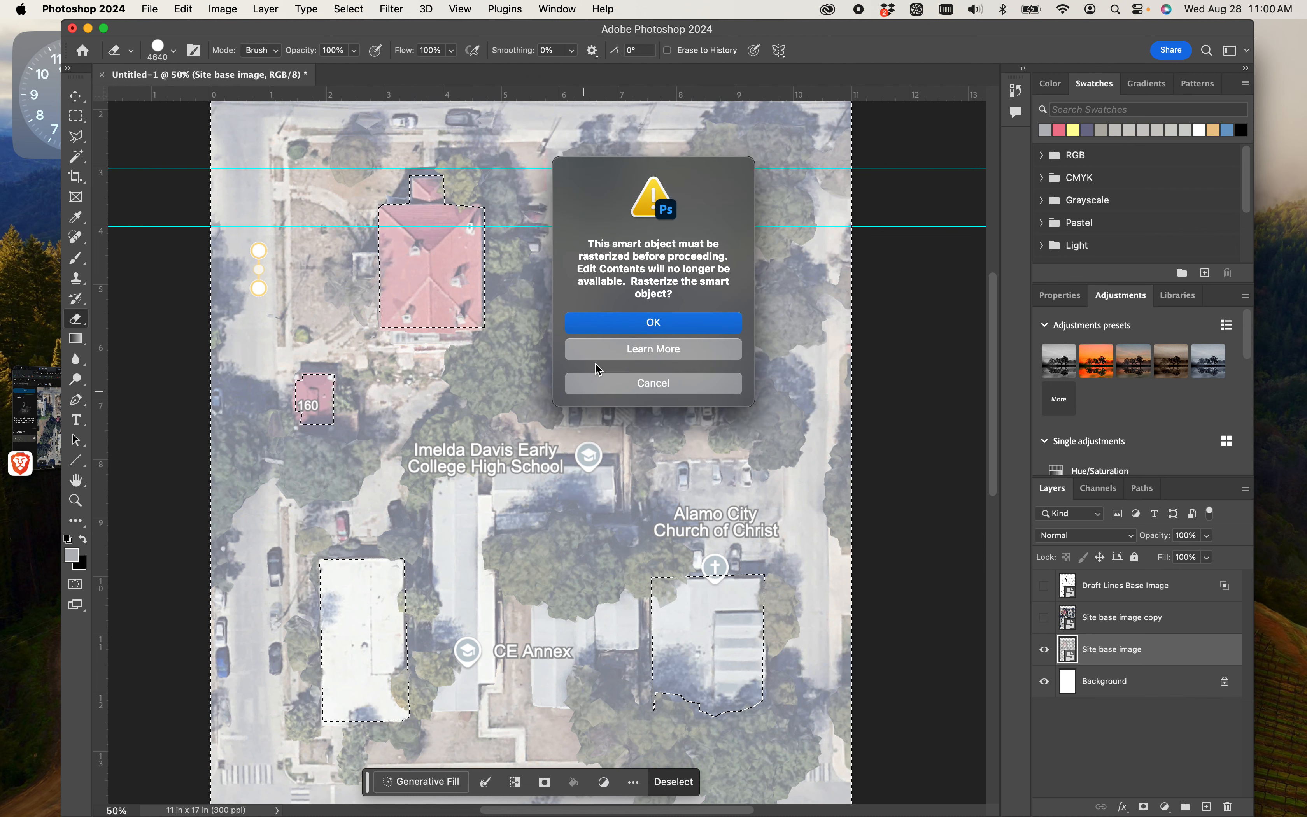
left_click(611, 327)
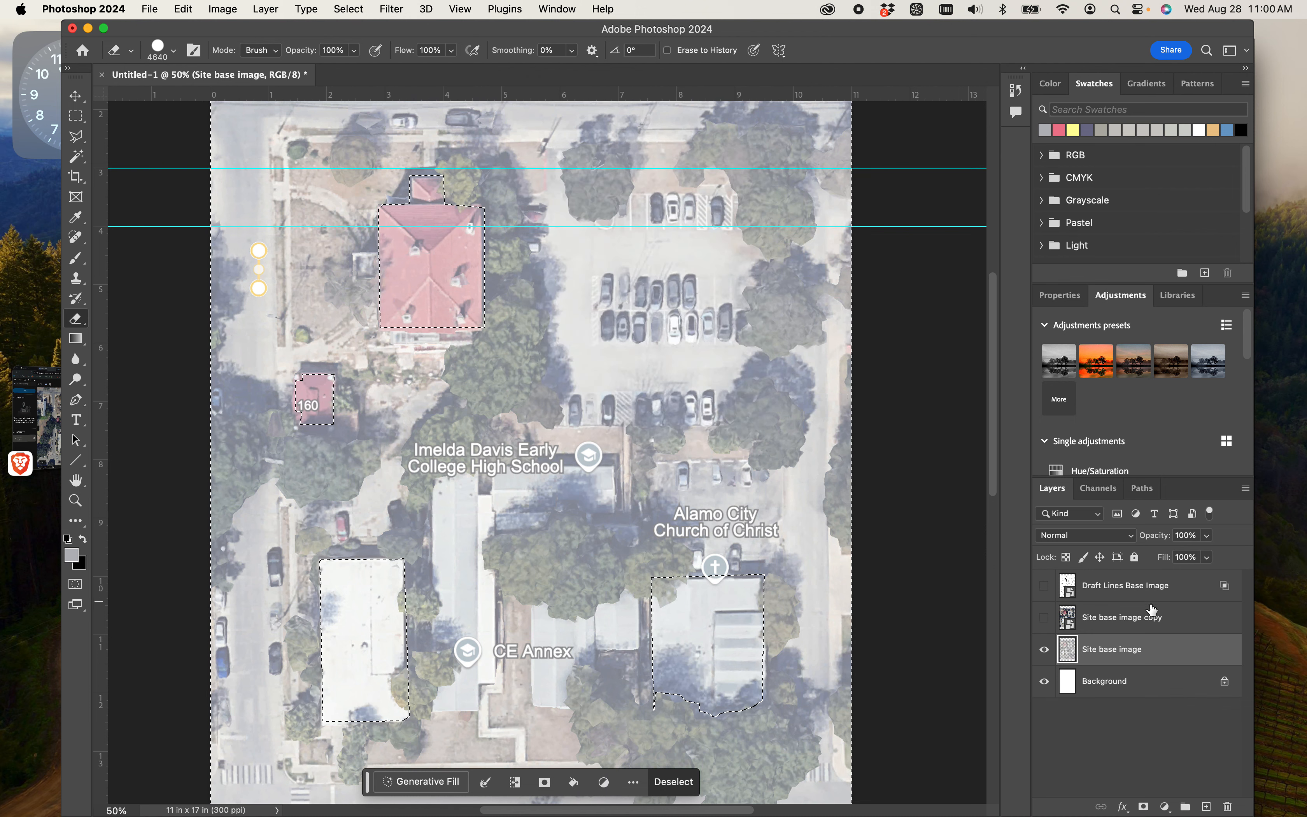
right_click(1117, 650)
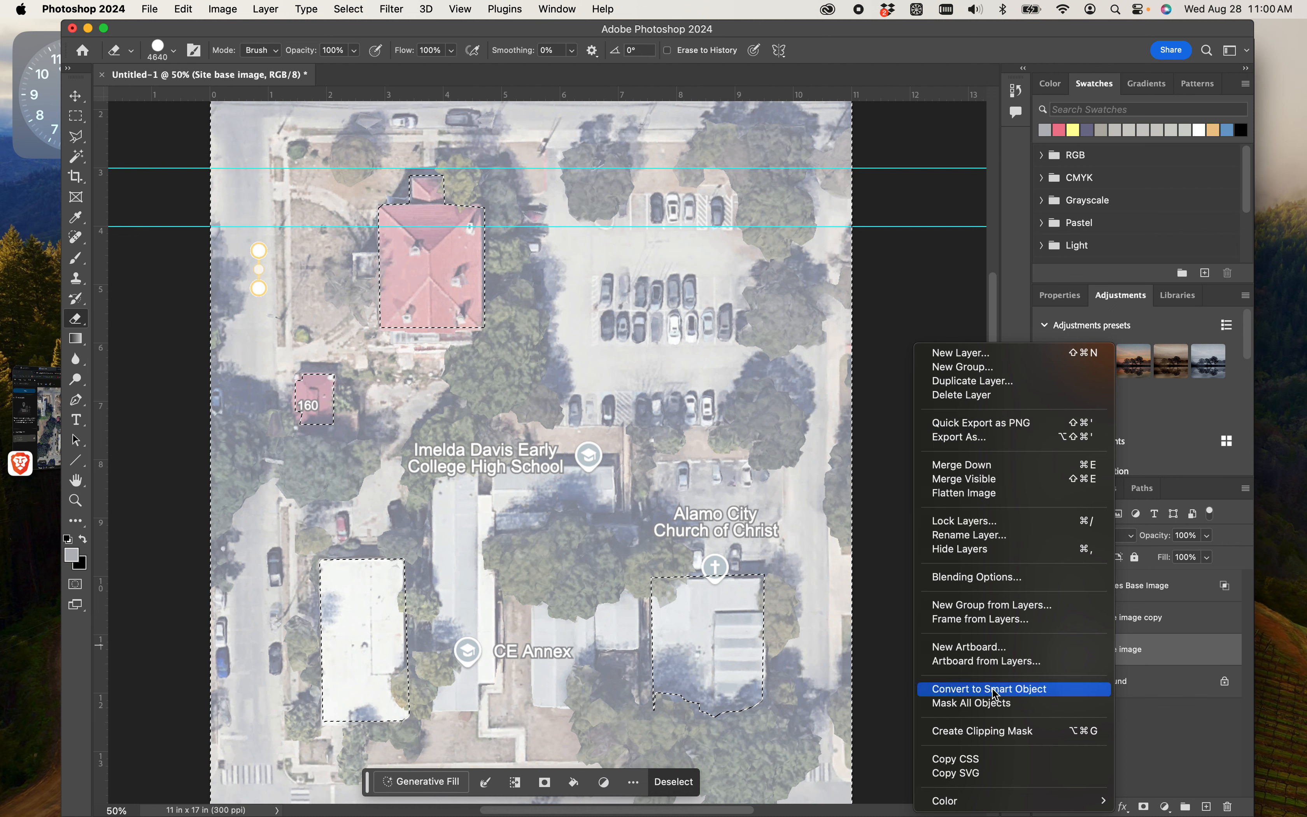
left_click(1151, 737)
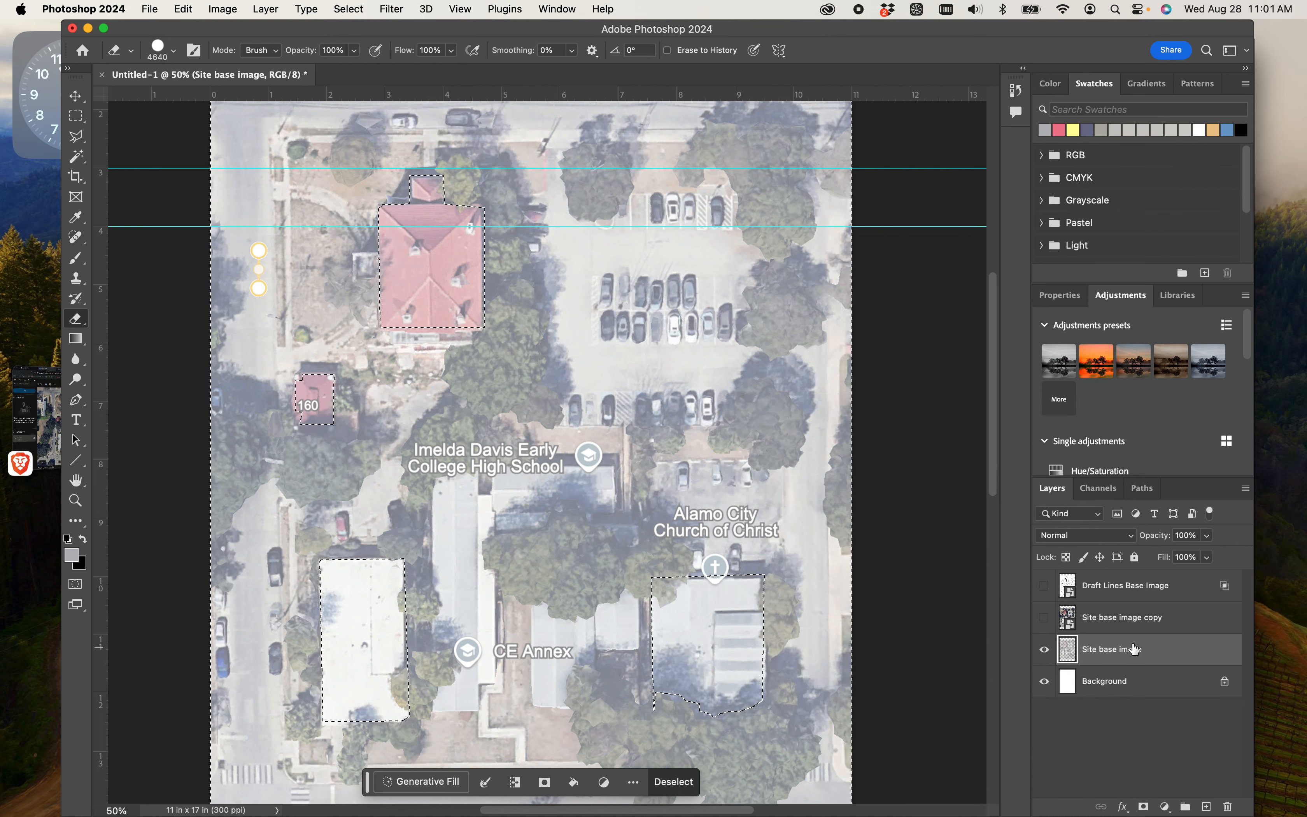
left_click(1112, 659)
left_click(1115, 683)
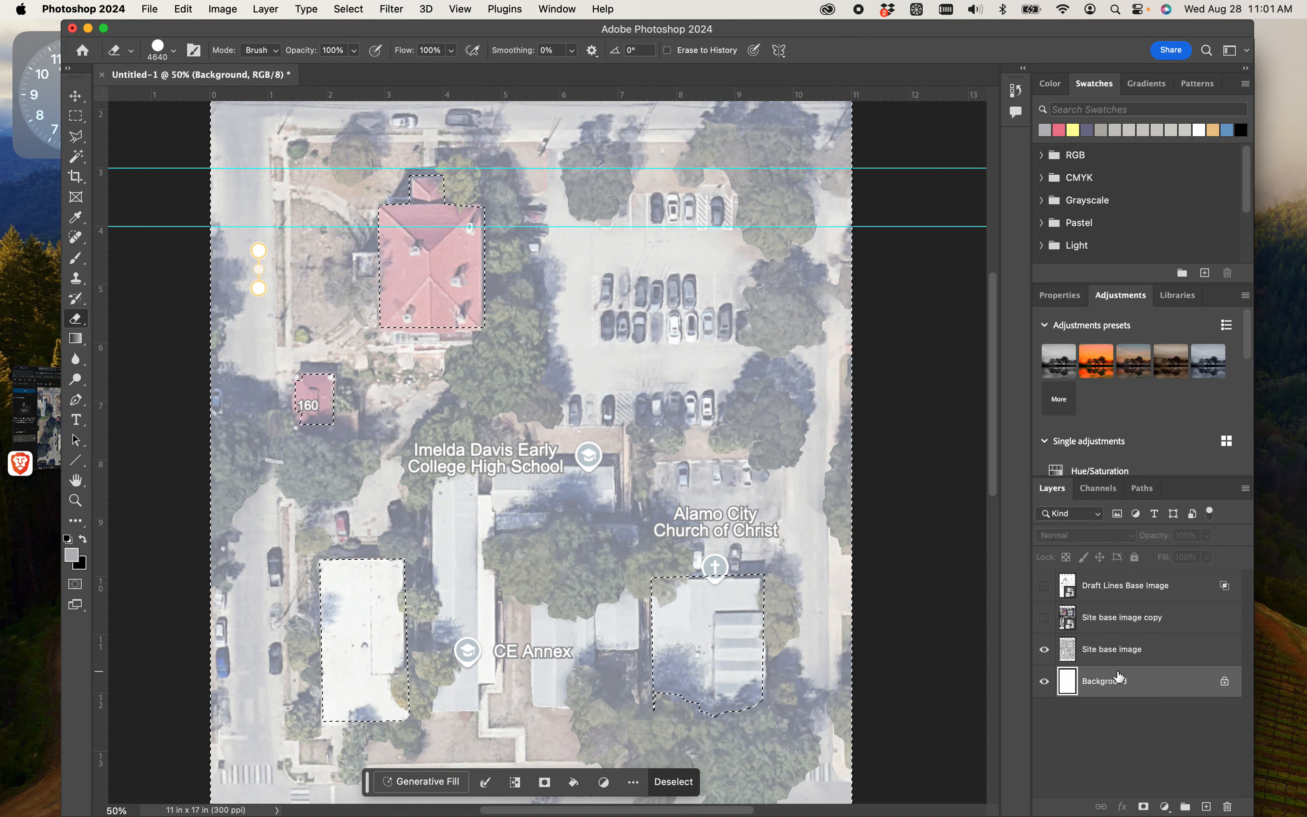
left_click(1118, 656)
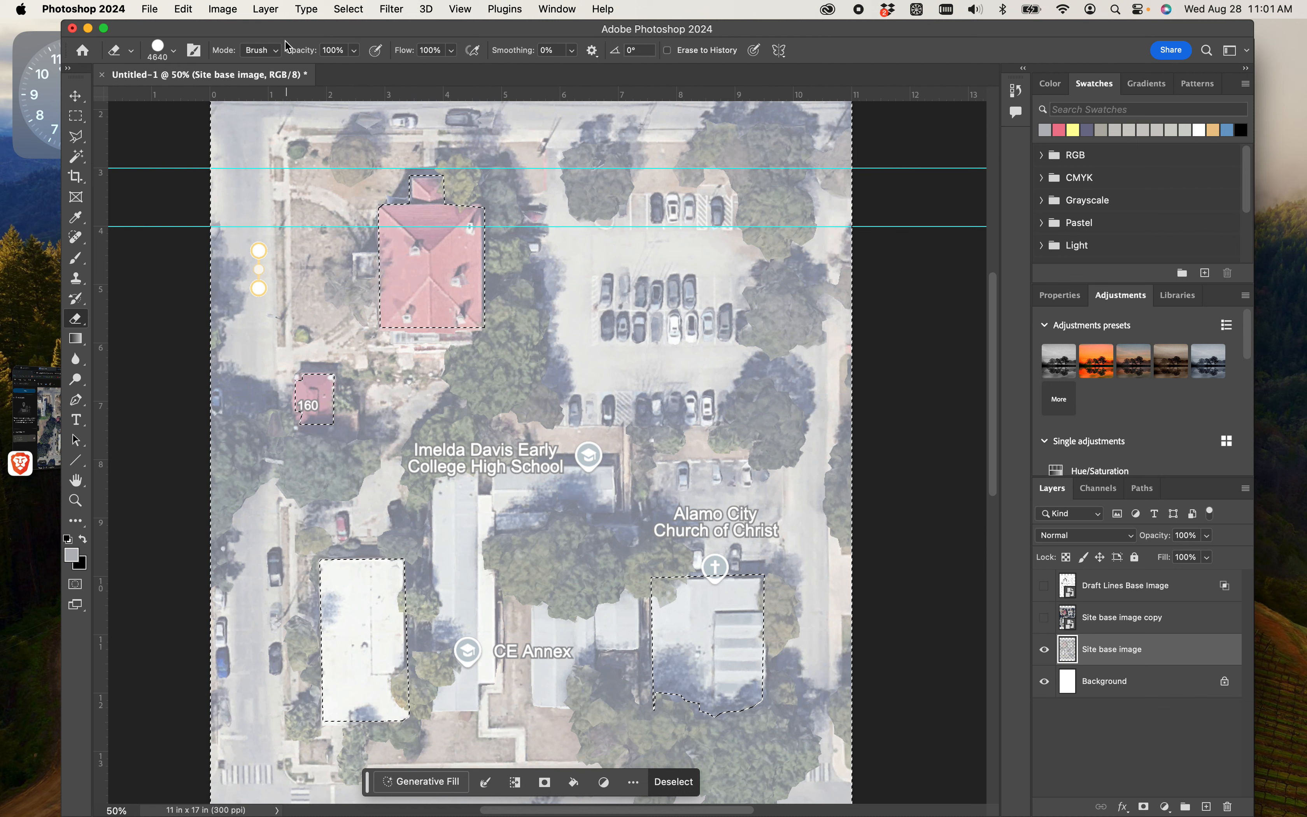
- Rasterize all layers of the document, including the Draft Lines Base Image and Site base image copy smart objects
left_click(223, 9)
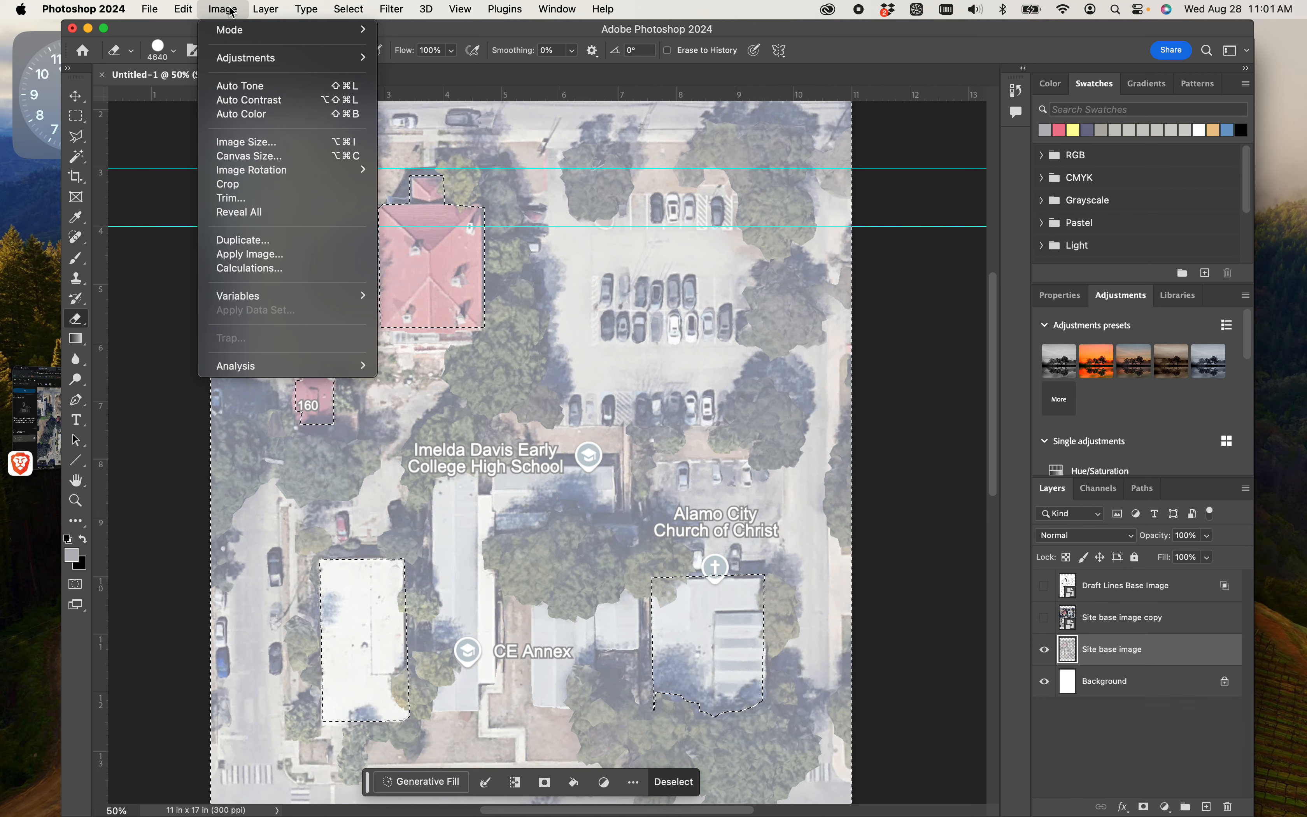
mouse_move(455, 8)
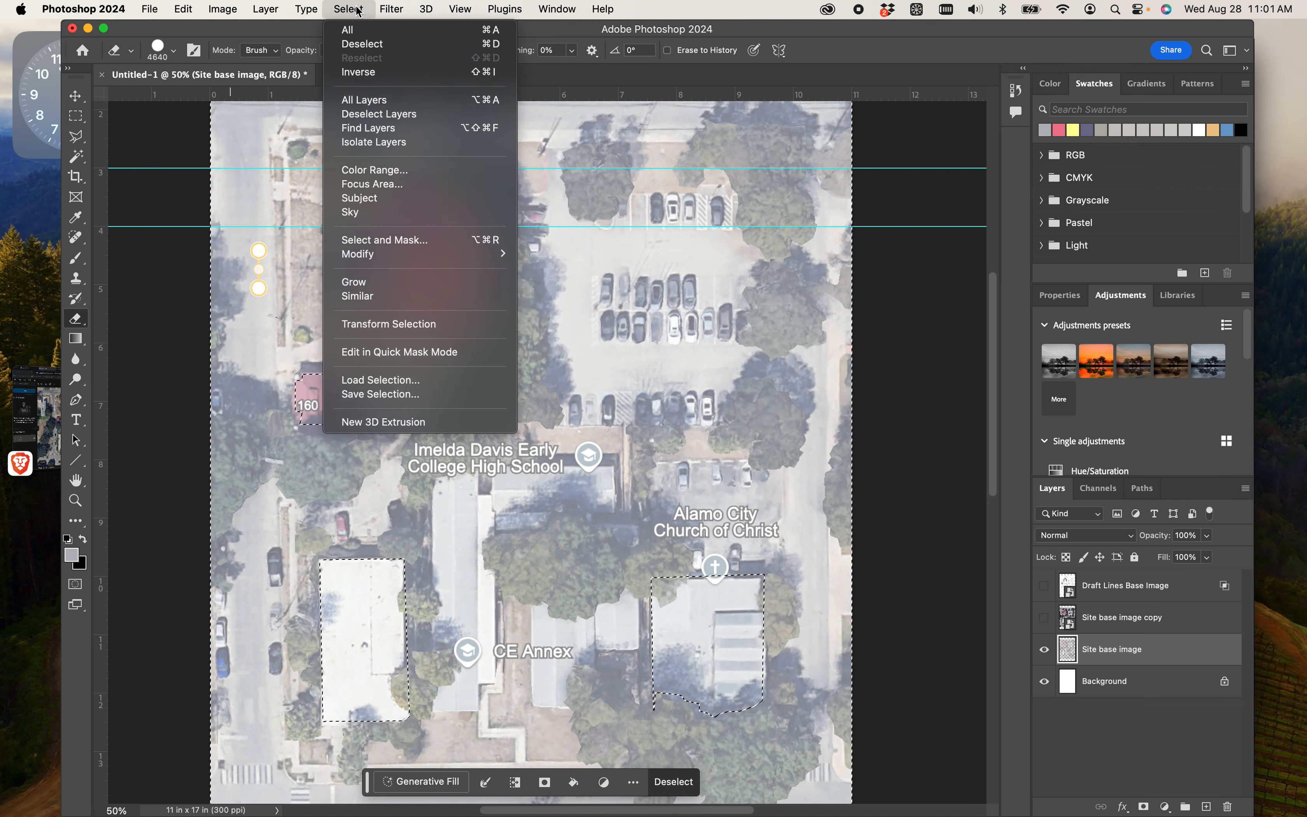
mouse_move(265, 11)
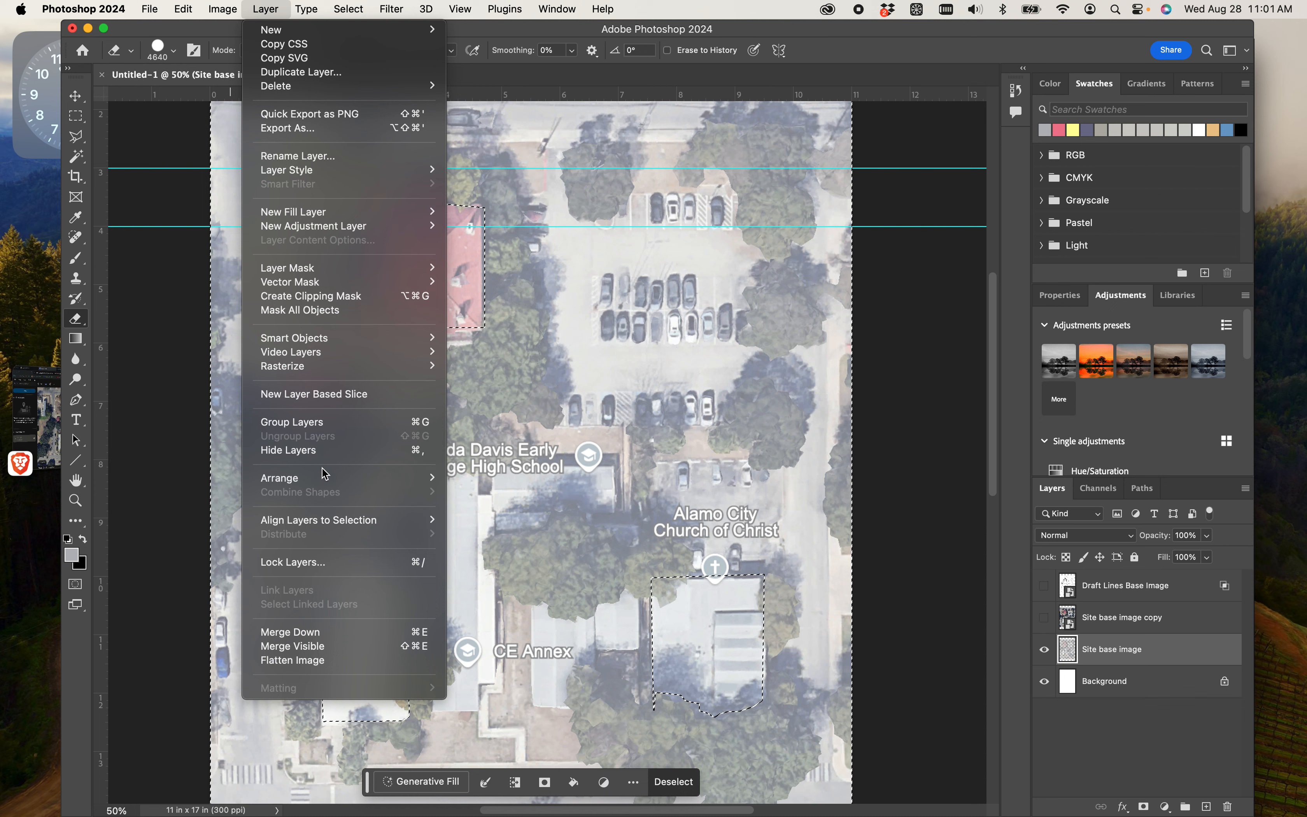
mouse_move(322, 482)
mouse_move(308, 369)
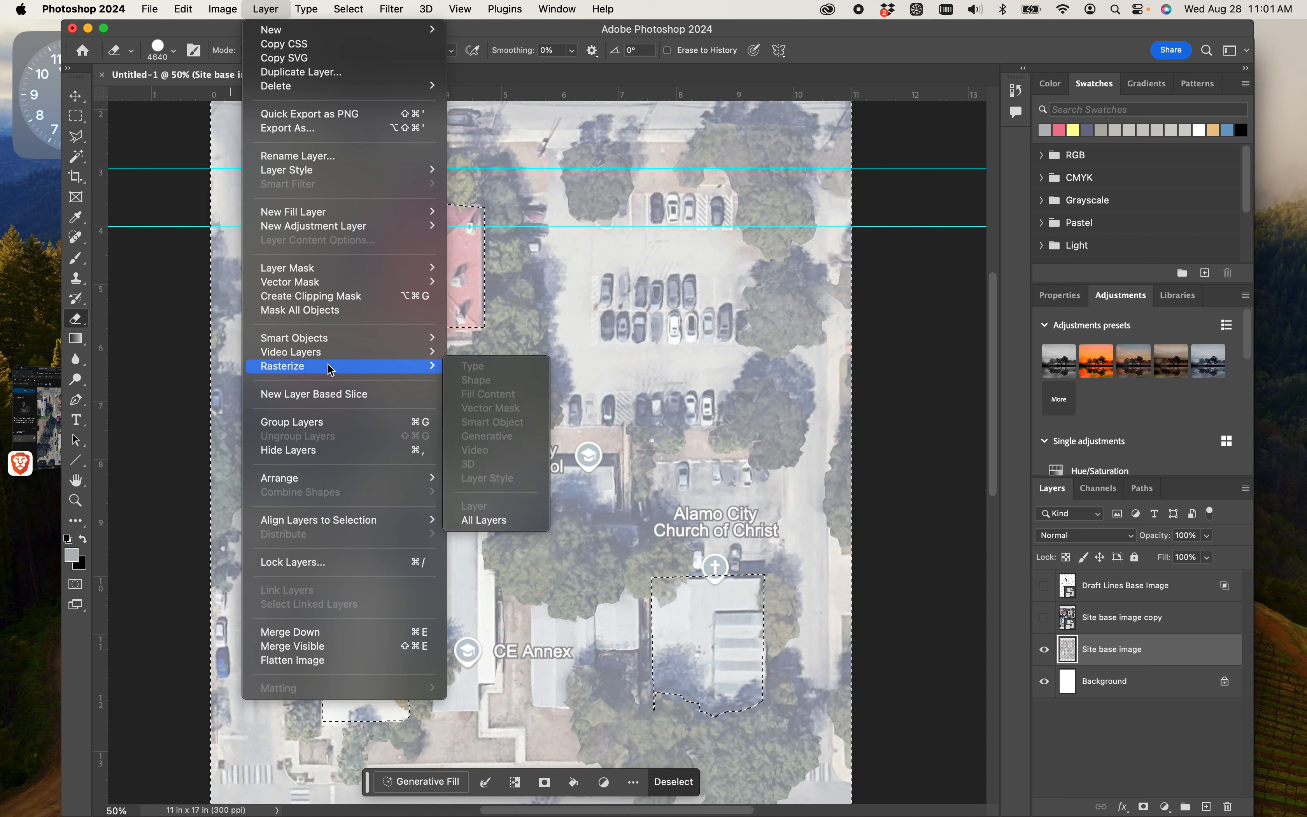
left_click(499, 520)
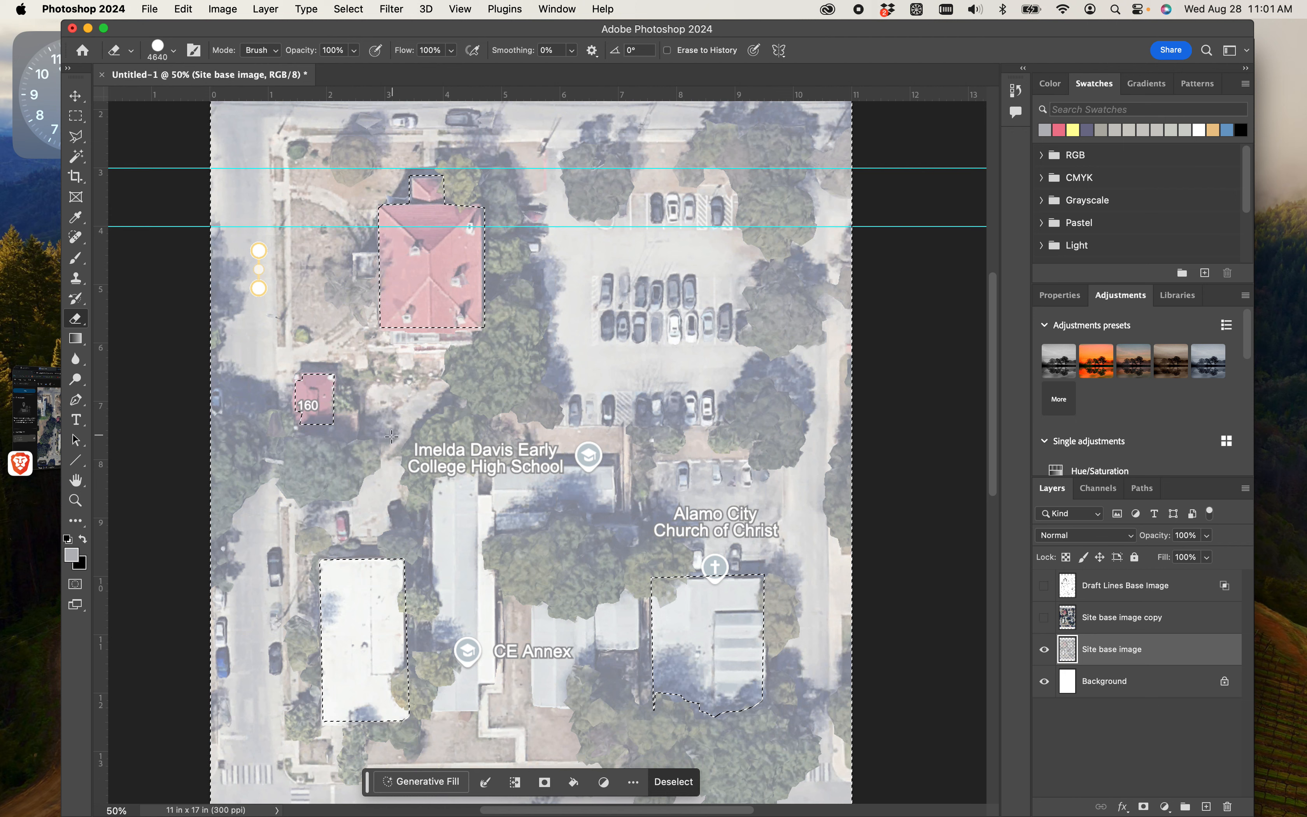
- Erase the aerial around the four buildings on the Site base image layer, and show the Draft Lines Base Image layer
mouse_move(434, 411)
left_mouse_down()
mouse_move(437, 393)
mouse_move(624, 324)
left_mouse_up()
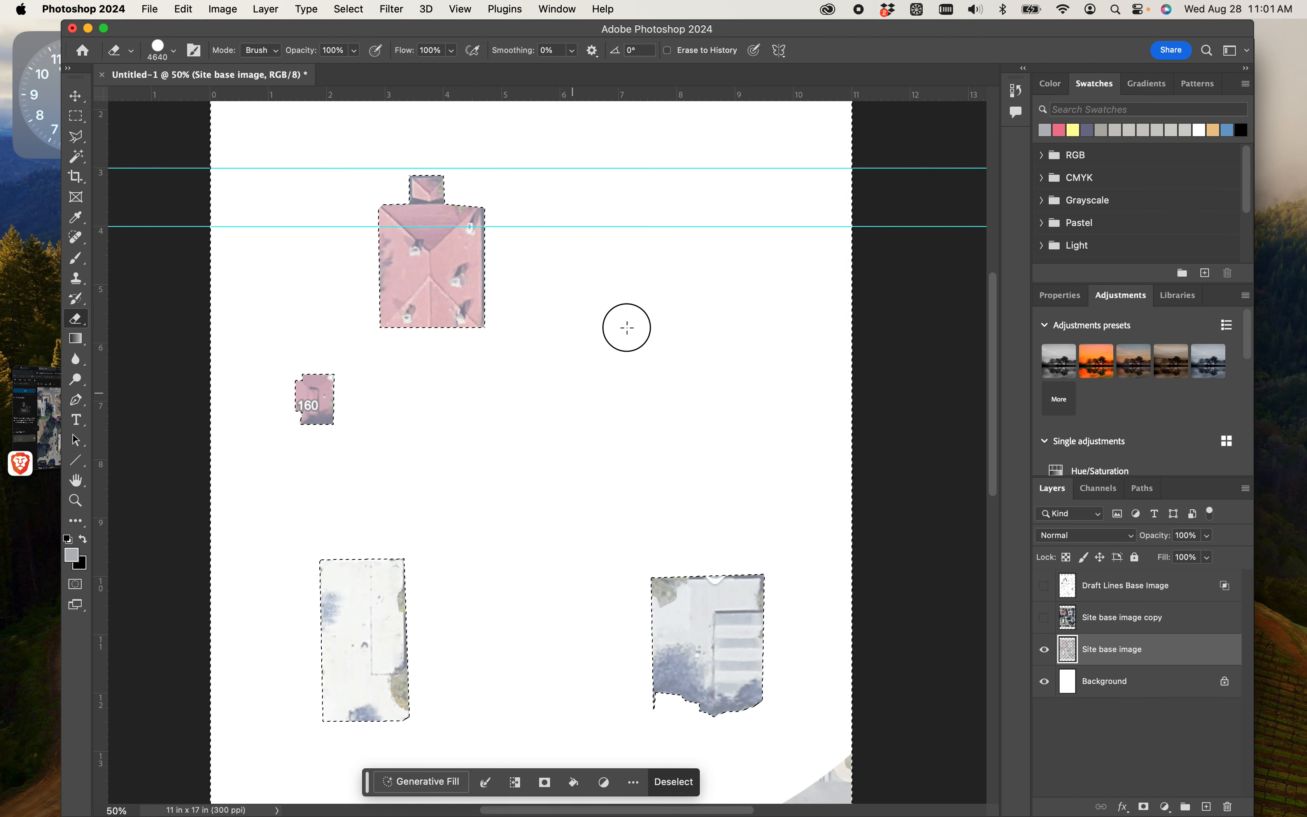
mouse_move(766, 528)
left_mouse_down()
mouse_move(821, 619)
mouse_move(616, 346)
mouse_move(275, 240)
mouse_move(542, 614)
left_mouse_up()
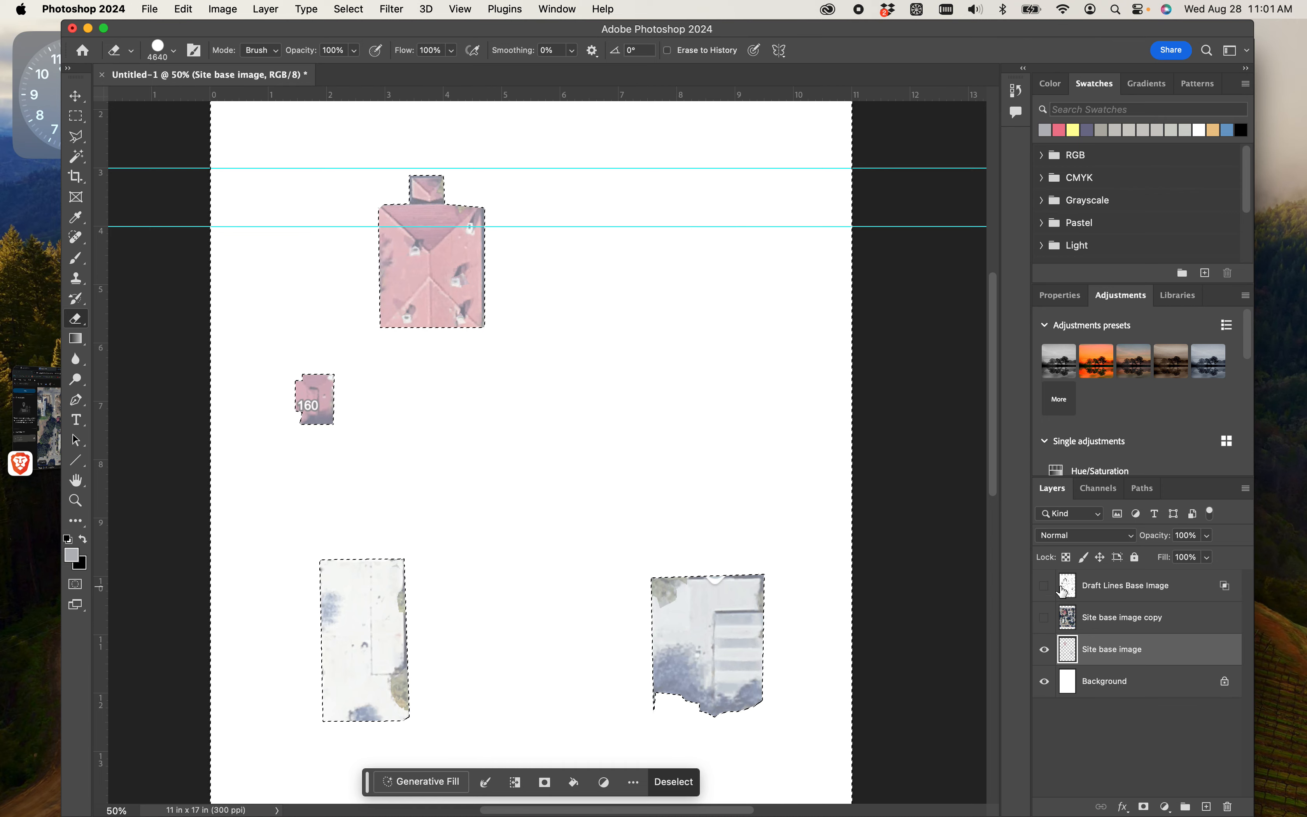
left_click(1044, 586)
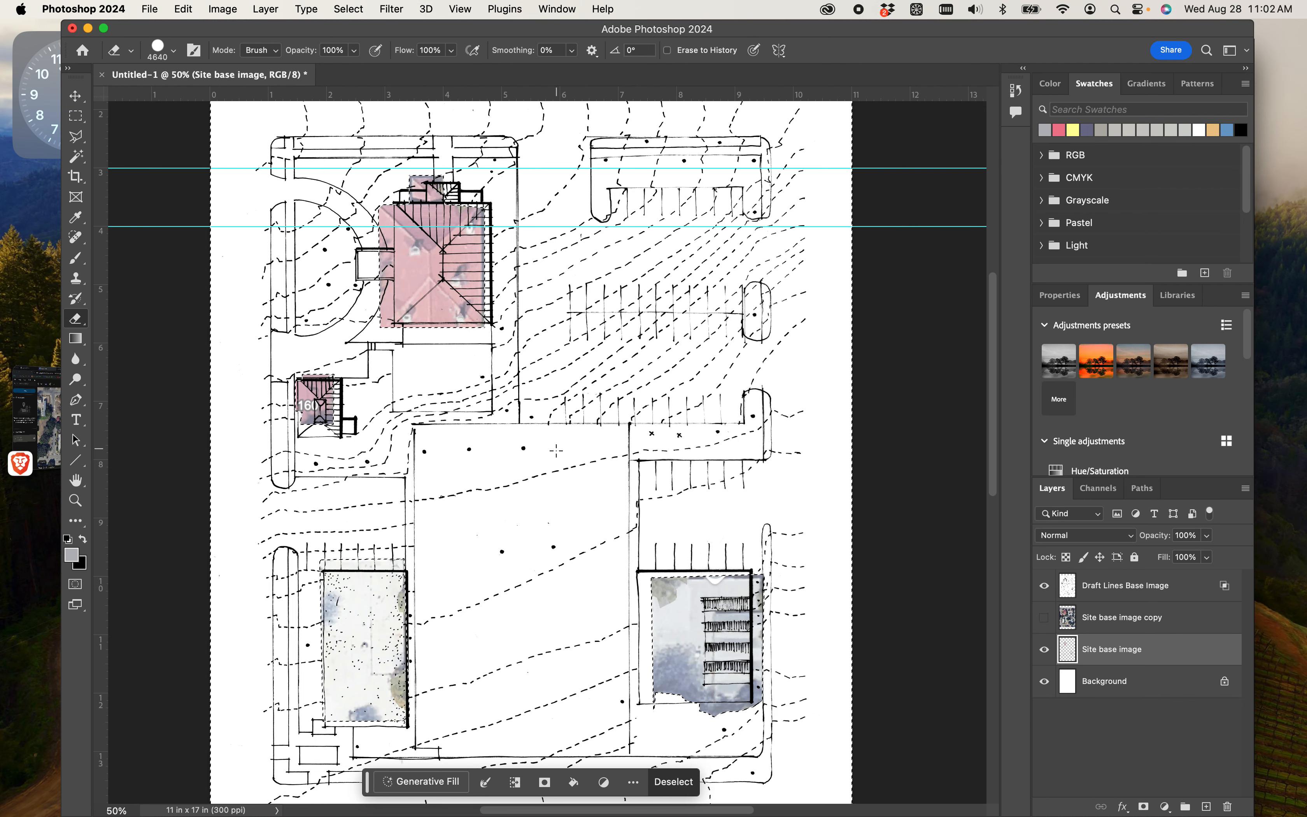
- Compare the draft lines with the full aerial by temporarily showing the Site base image copy layer
scroll(564, 486, "down", 1)
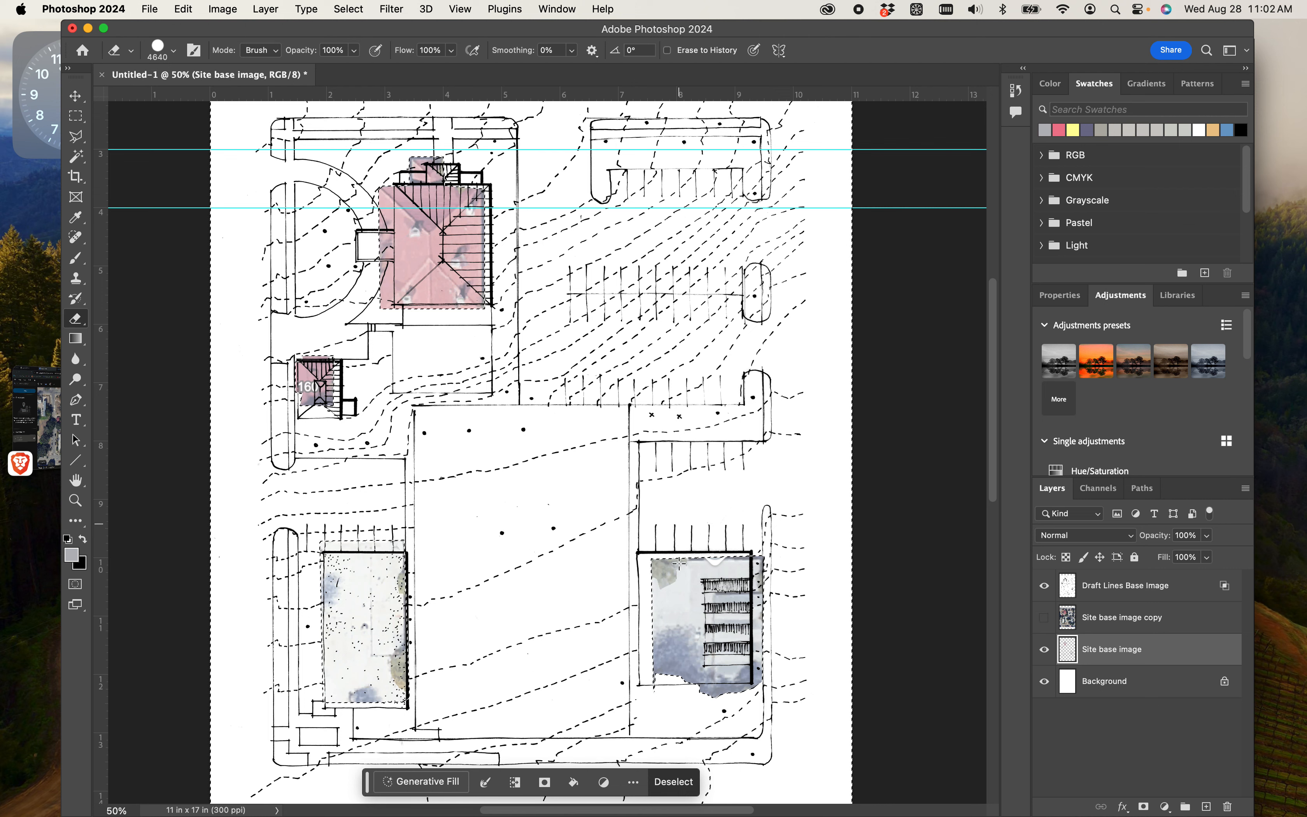
left_click(1045, 618)
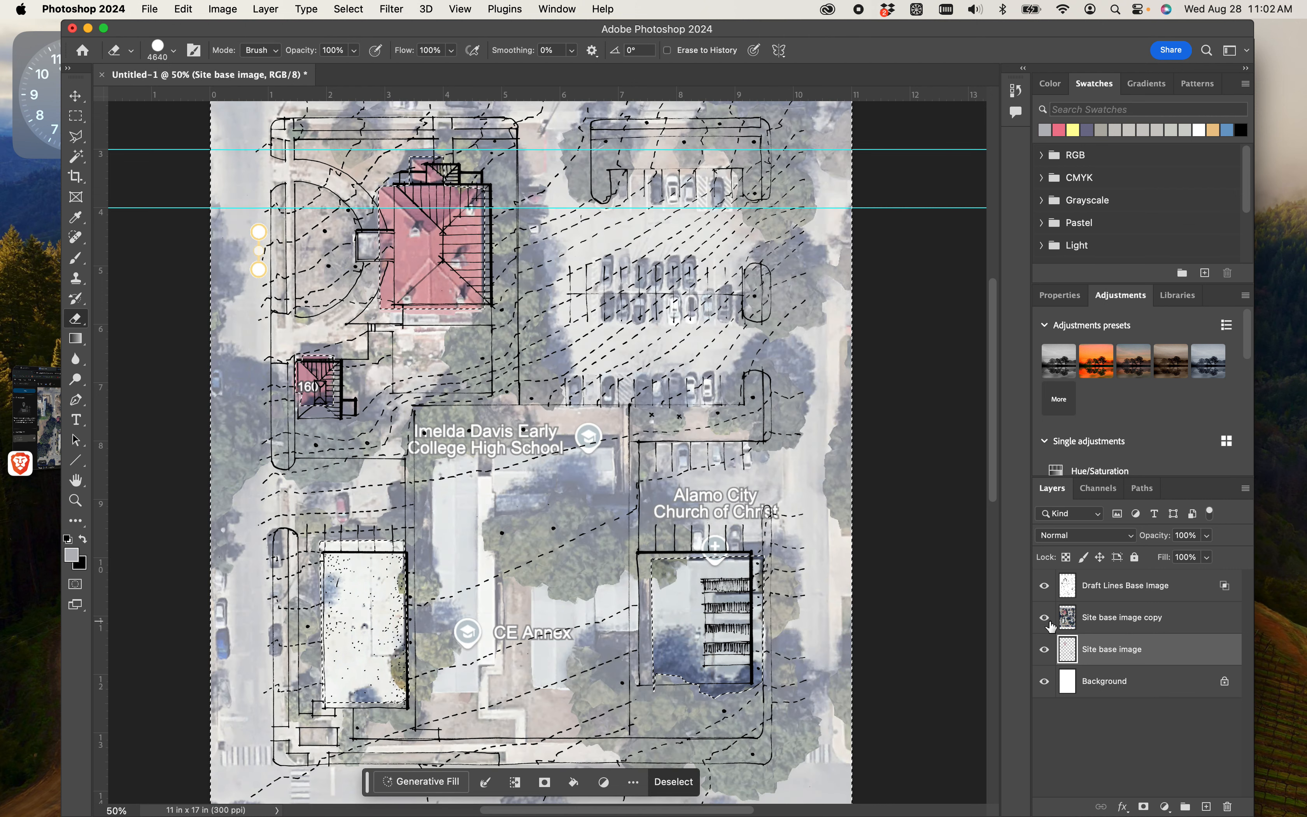
left_click(1050, 623)
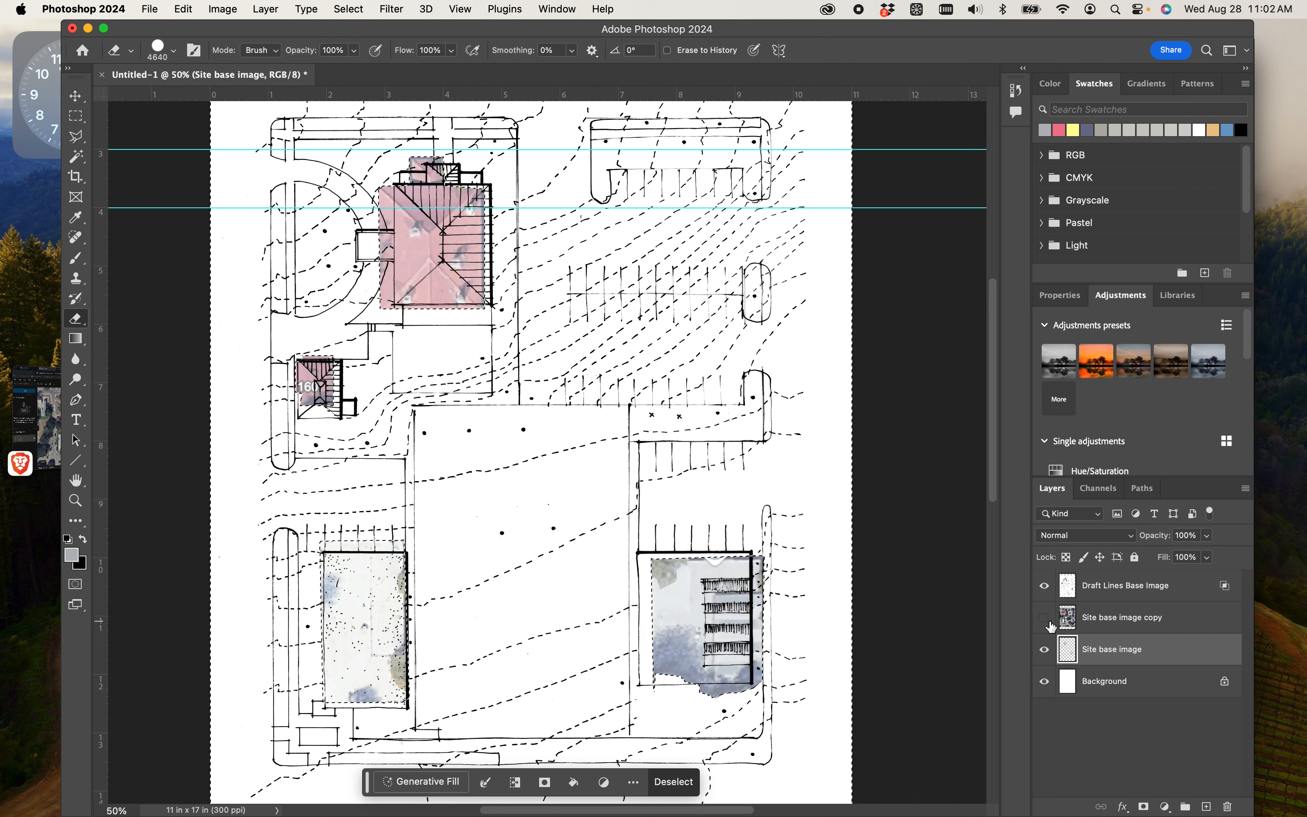
- Free-transform the Draft Lines Base Image layer, extending its right edge outward to a width of 102.27%
left_click(1155, 586)
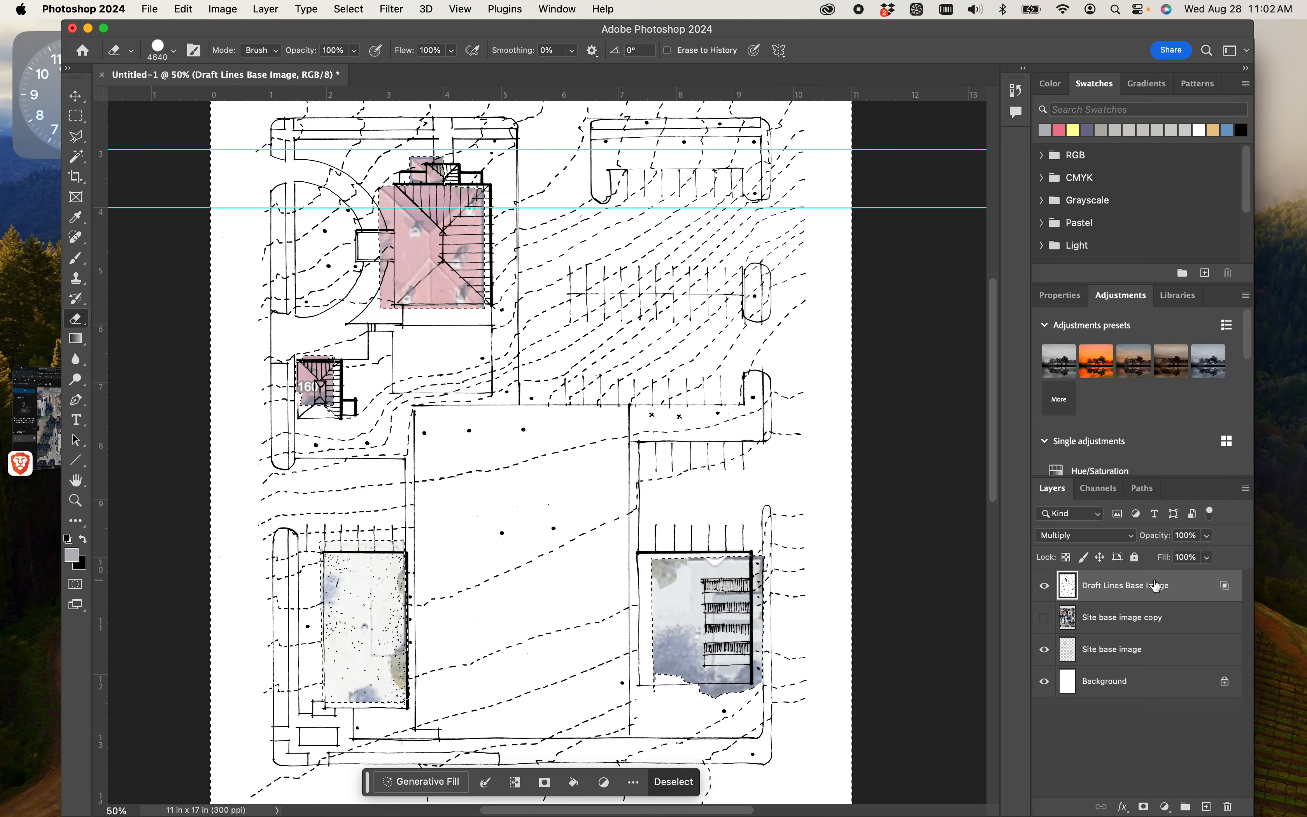
key("super+t")
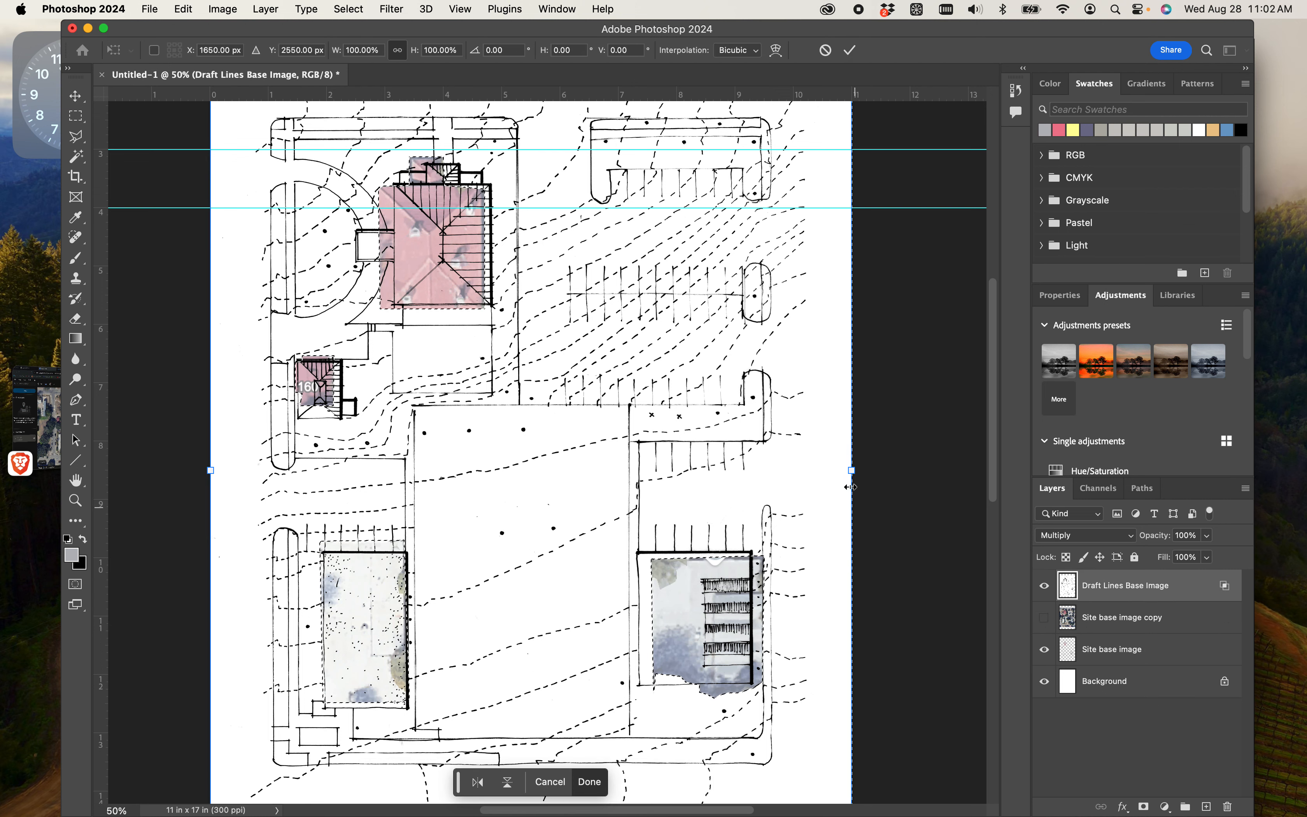
mouse_move(851, 471)
left_mouse_down()
mouse_move(869, 479)
mouse_move(575, 478)
mouse_move(866, 490)
mouse_move(1011, 478)
mouse_move(939, 499)
mouse_move(405, 508)
mouse_move(852, 539)
mouse_move(941, 510)
left_mouse_up()
left_click_drag(932, 563, 946, 598)
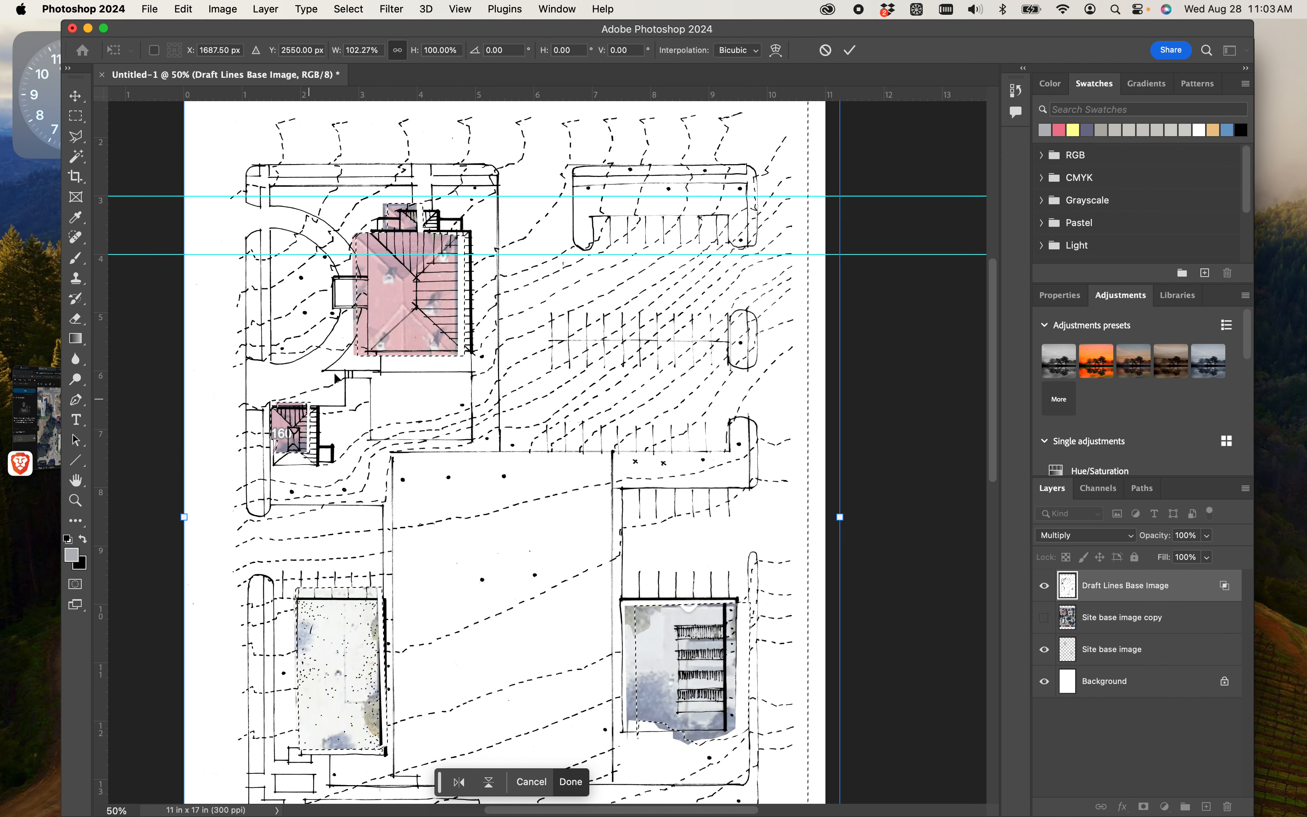
- Extend the draft lines' left edge outward to a total width of 105%, apply the transform, and clear the selection
scroll(486, 311, "up", 2)
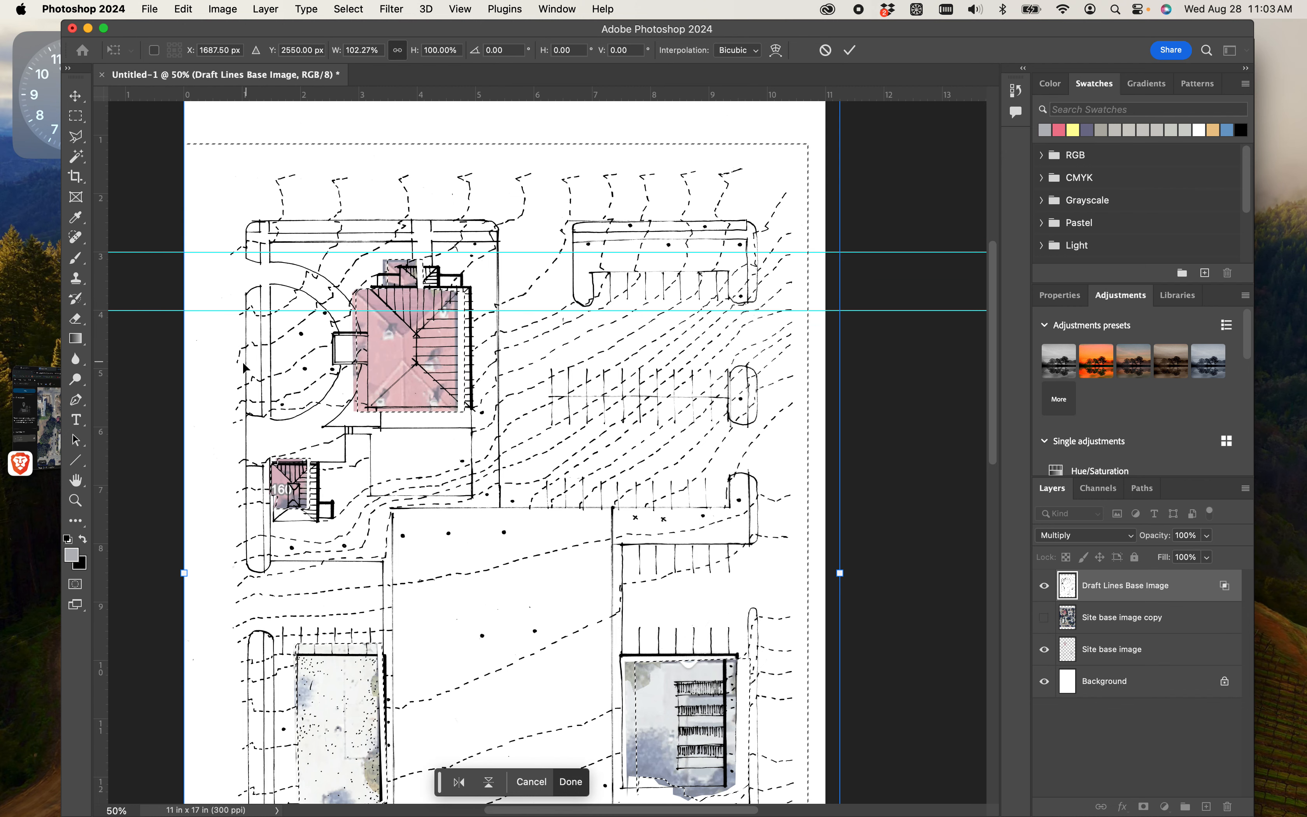
left_click_drag(183, 574, 183, 575)
left_click_drag(175, 577, 165, 582)
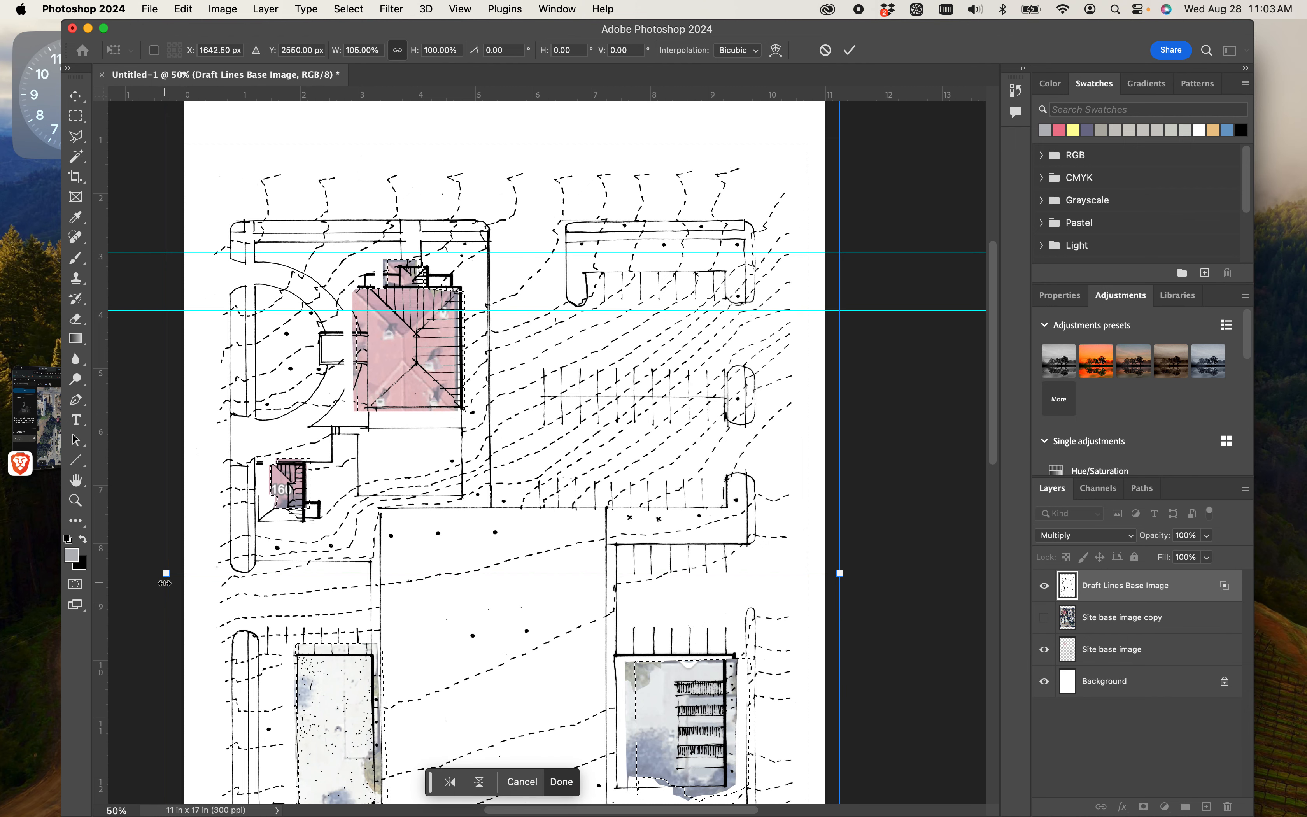
scroll(426, 462, "down", 3)
scroll(425, 462, "down", 15)
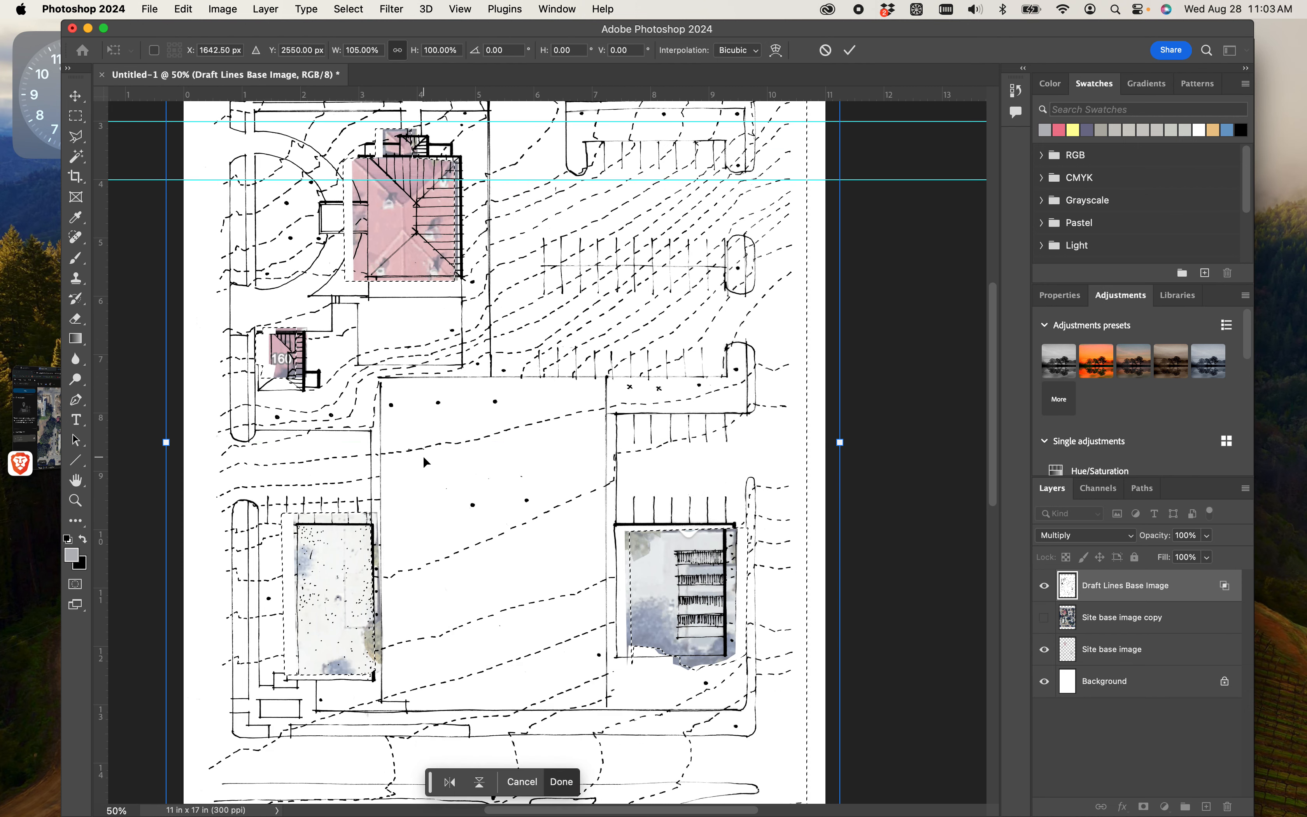
scroll(305, 471, "up", 13)
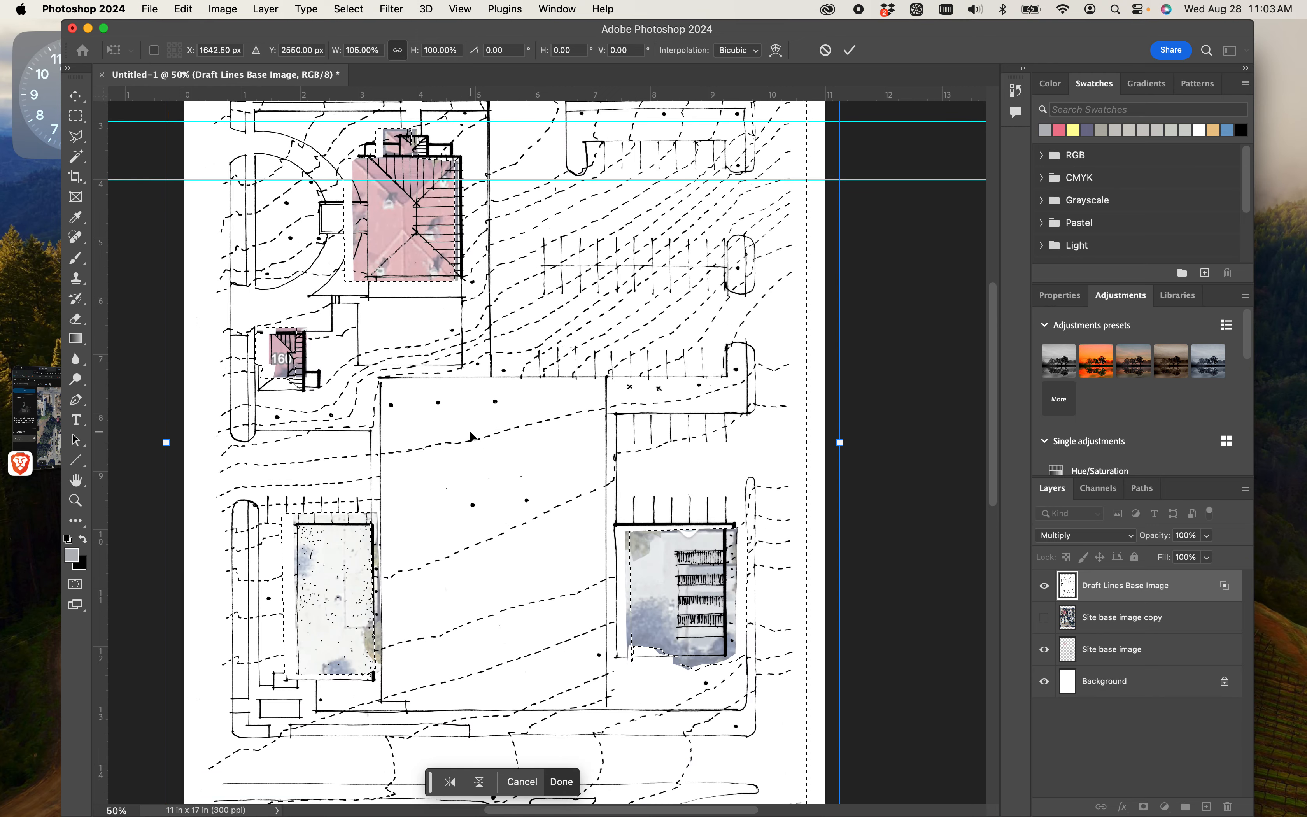
key("Return")
key("e")
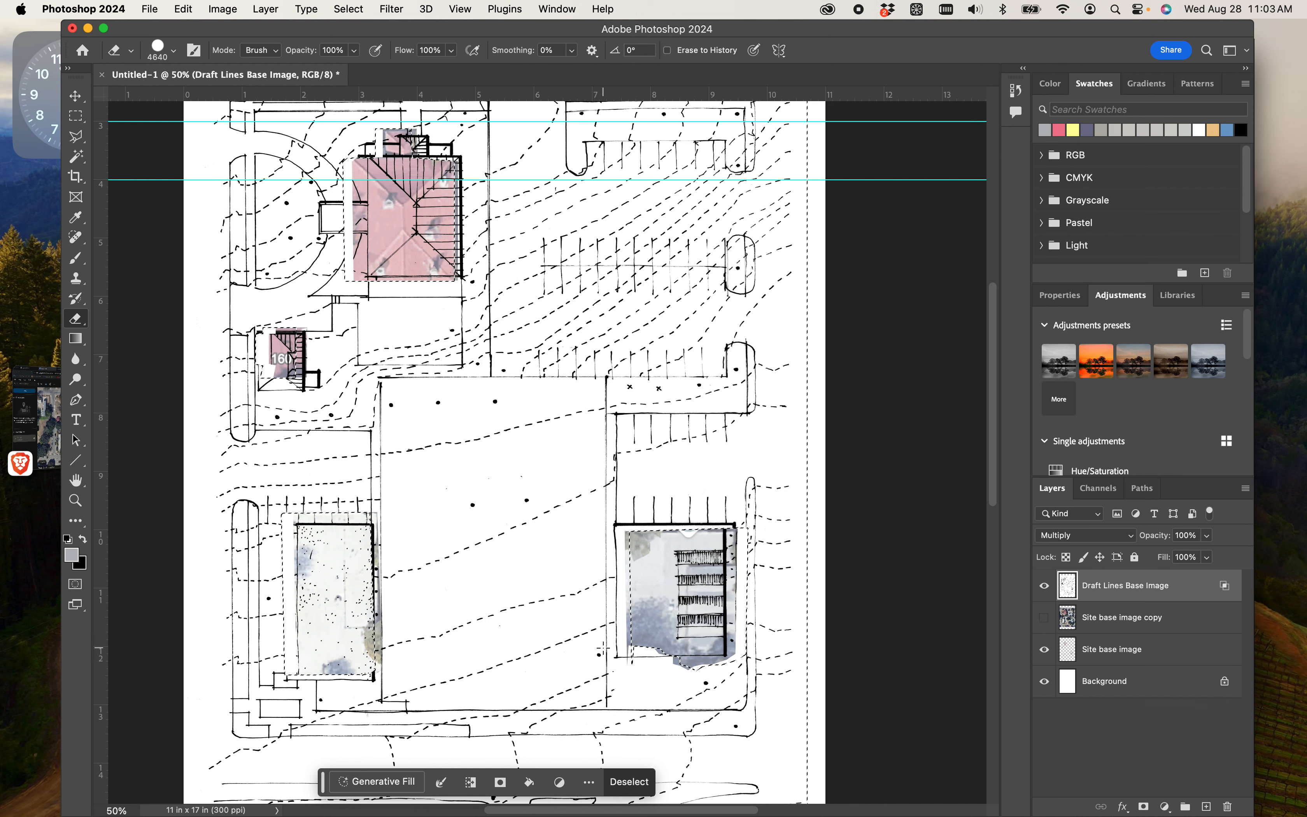
key("super+d")
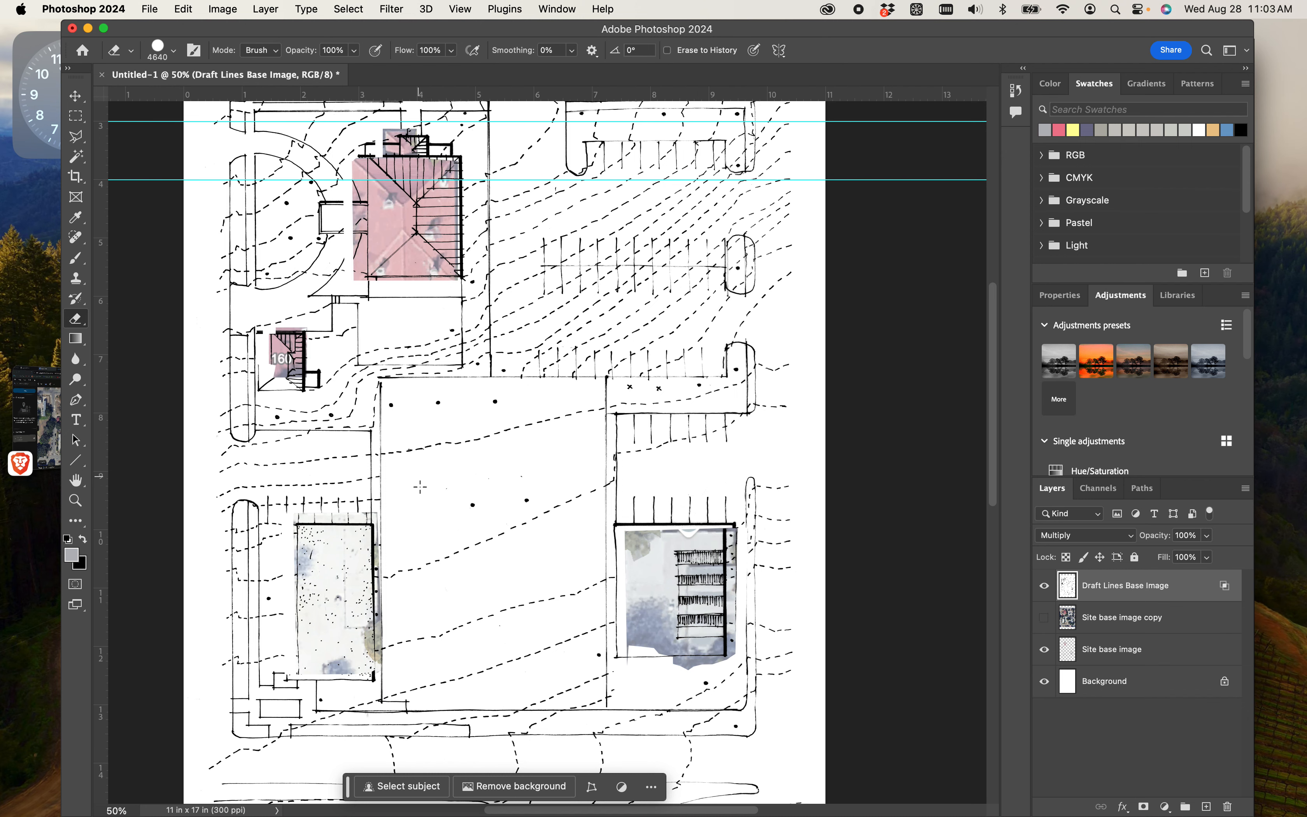
scroll(506, 457, "up", 2)
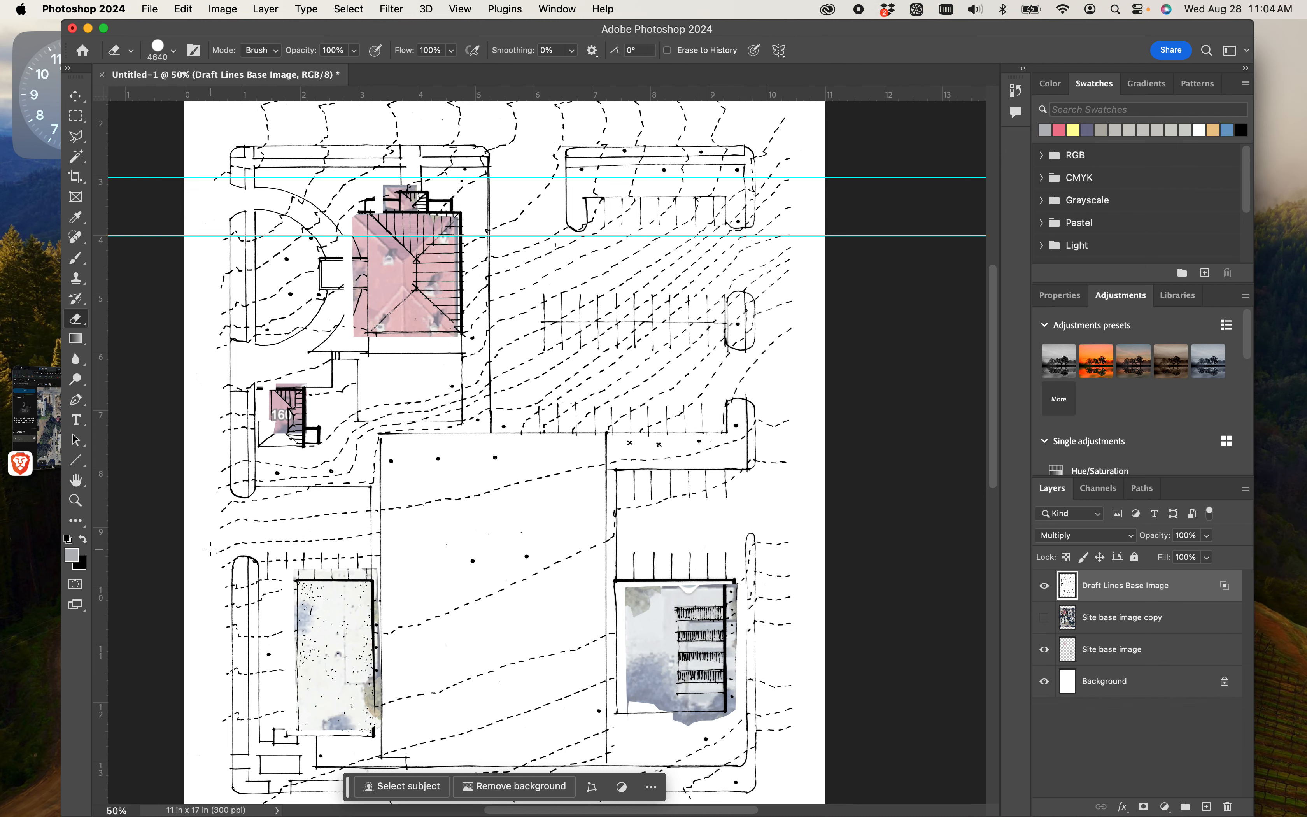
scroll(471, 501, "down", 3)
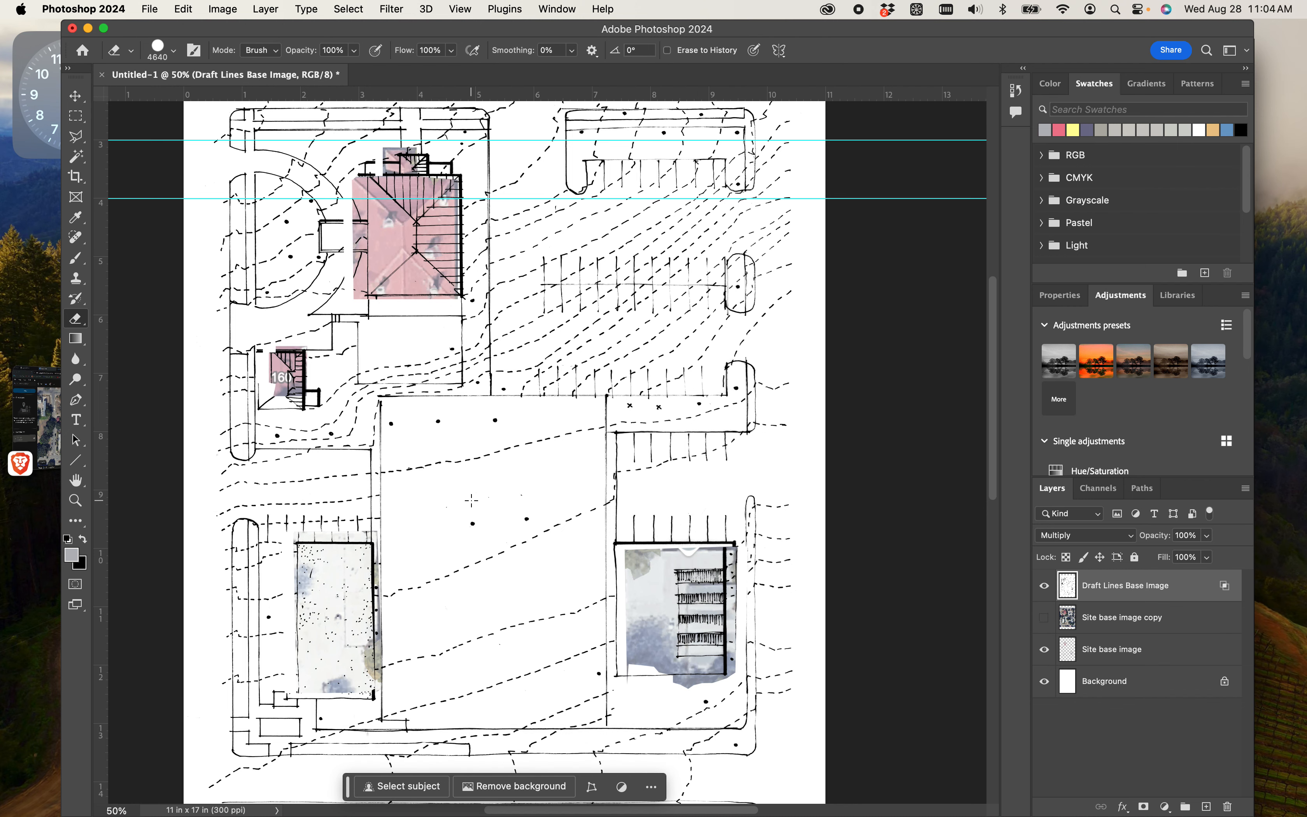
scroll(471, 501, "down", 1)
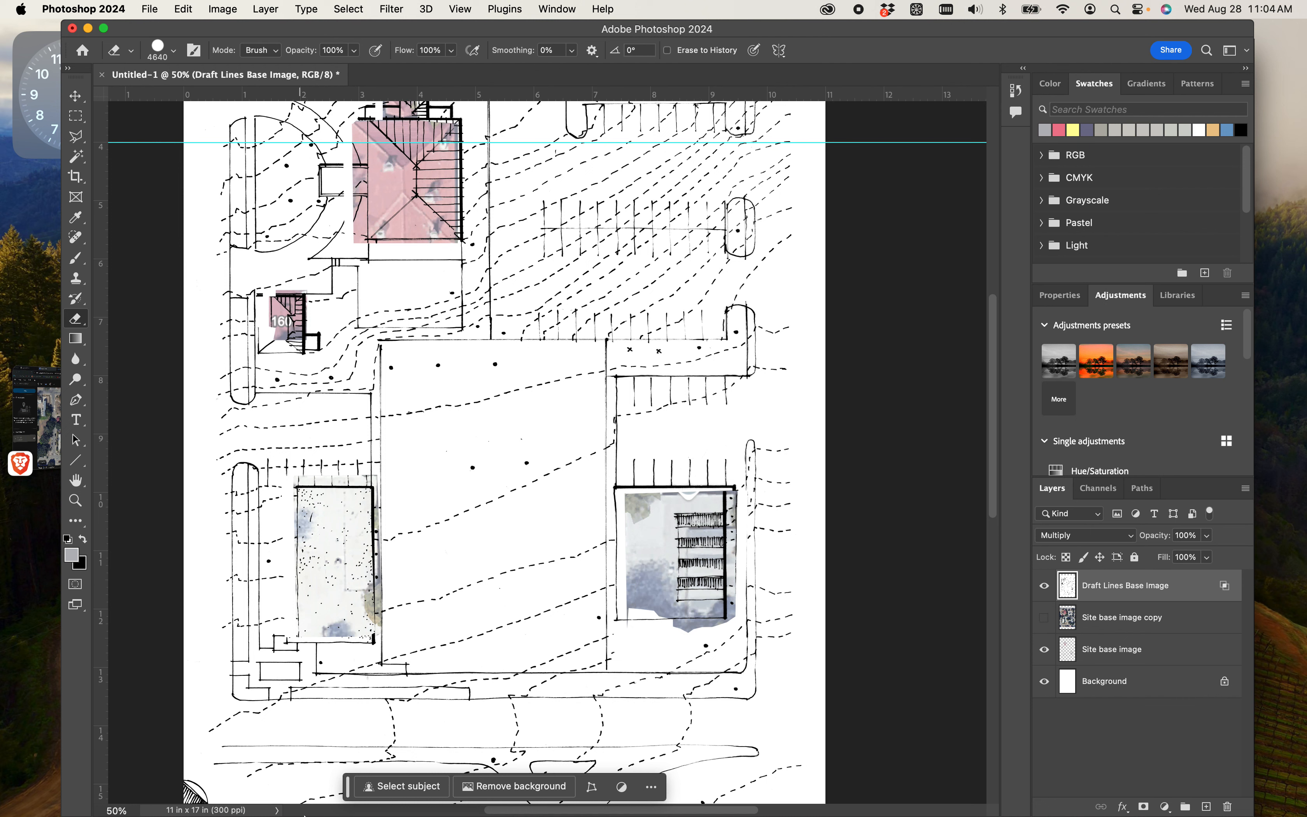
- Switch to the Brave browser and open google.com in a new tab
mouse_move(341, 802)
left_click(57, 446)
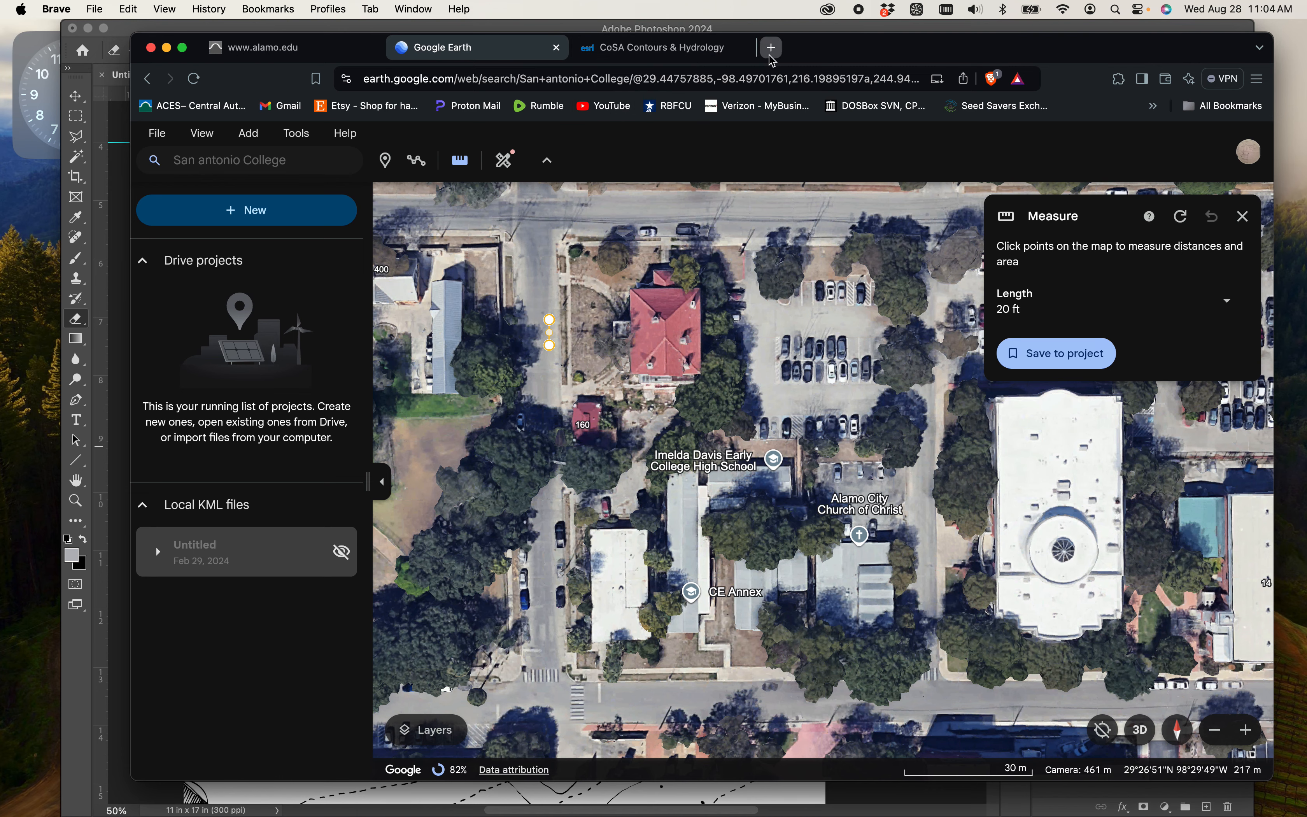
left_click(773, 59)
type("goo")
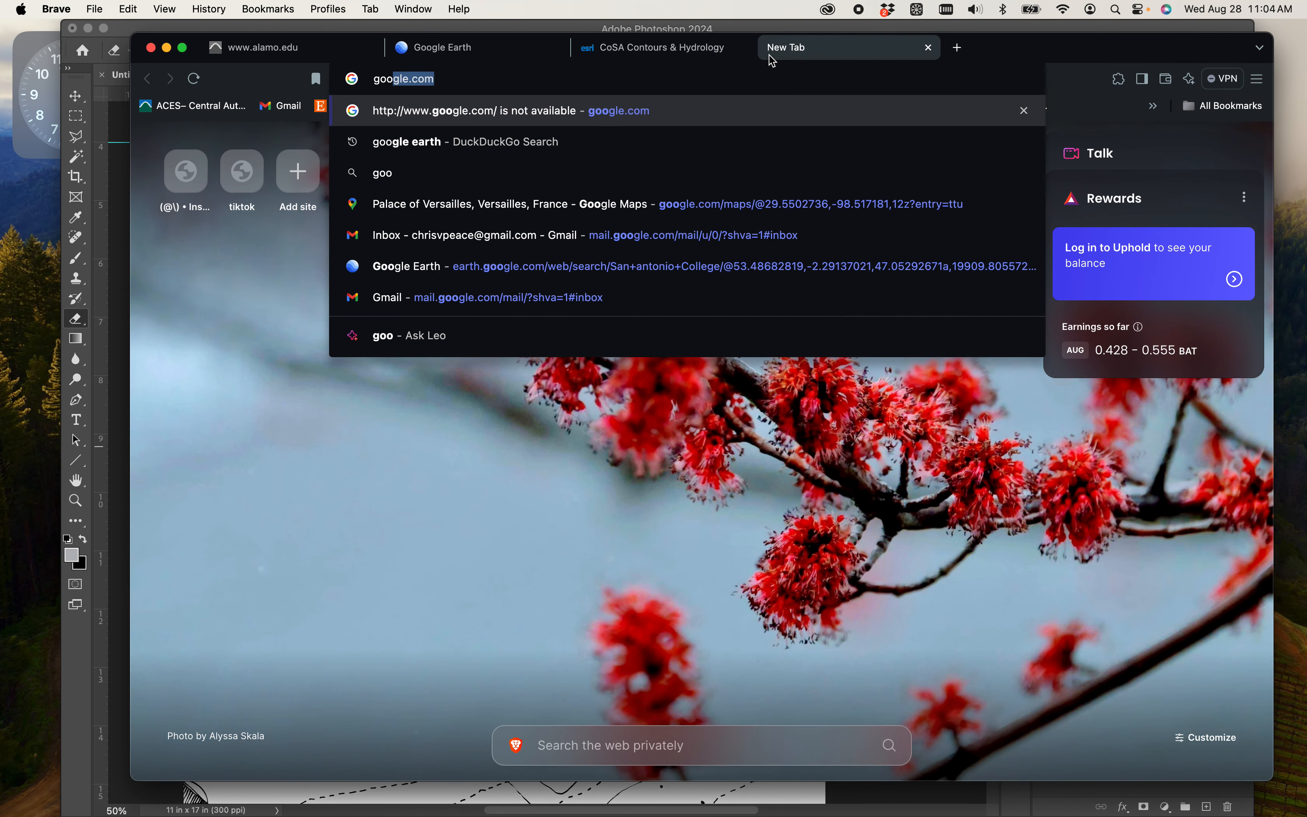
type("gle")
key("Return")
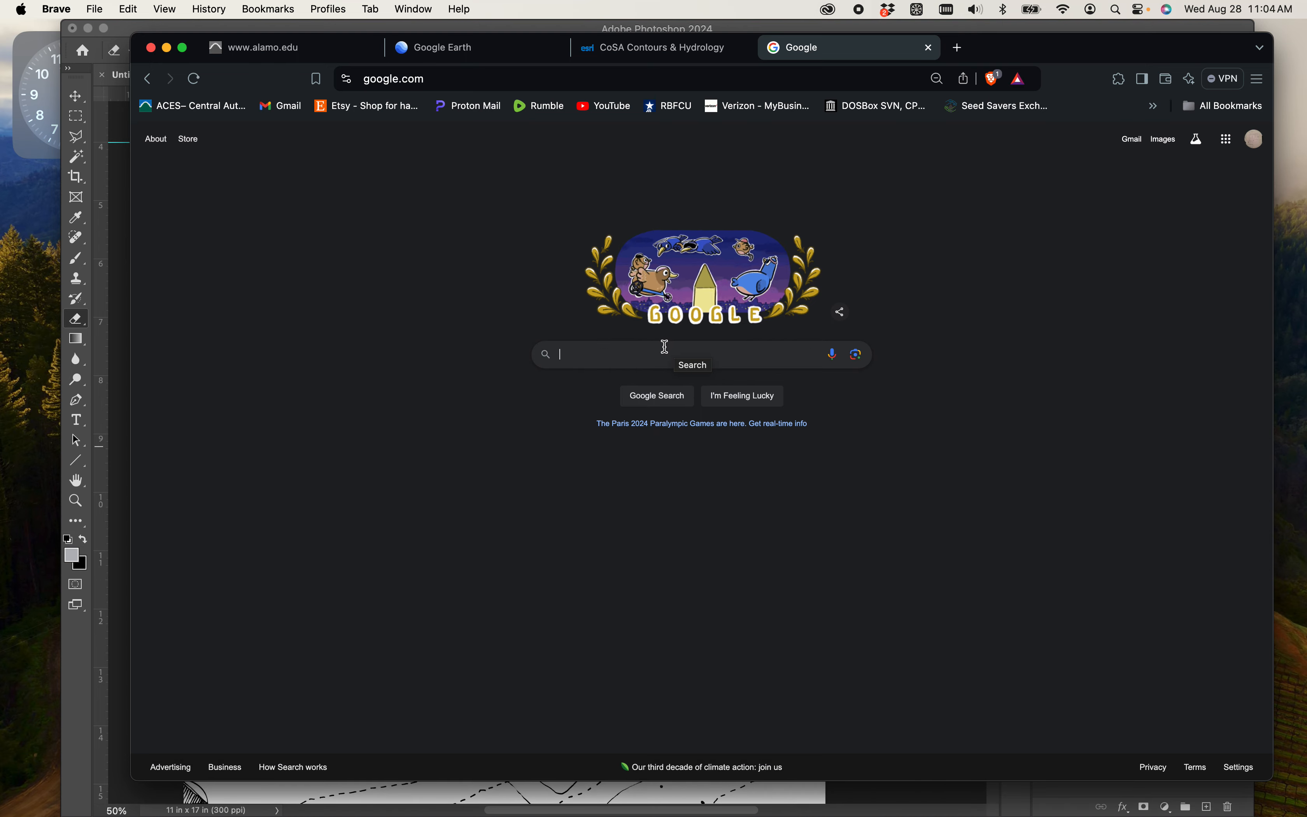
- Search Google for "grass texture material watercolor" and show the image results
left_click(658, 365)
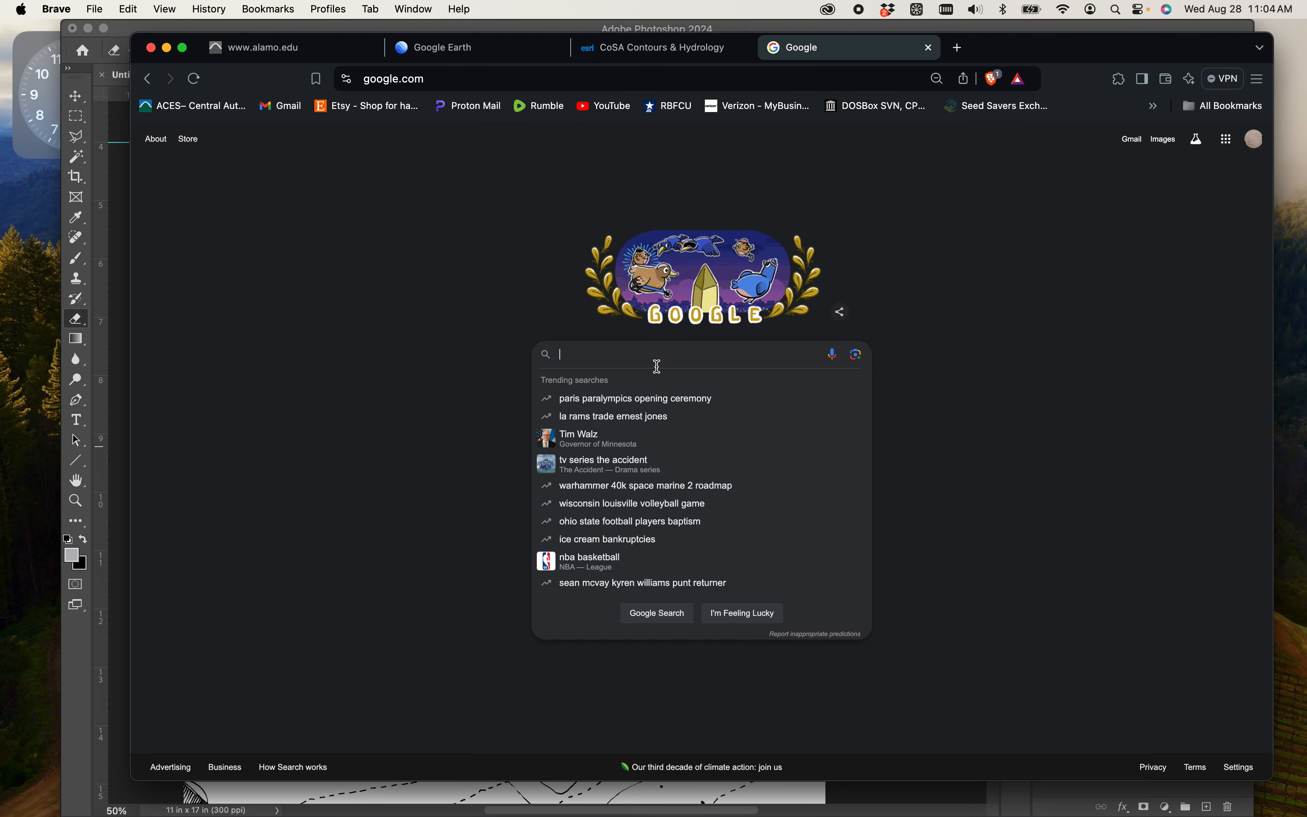
type("grass")
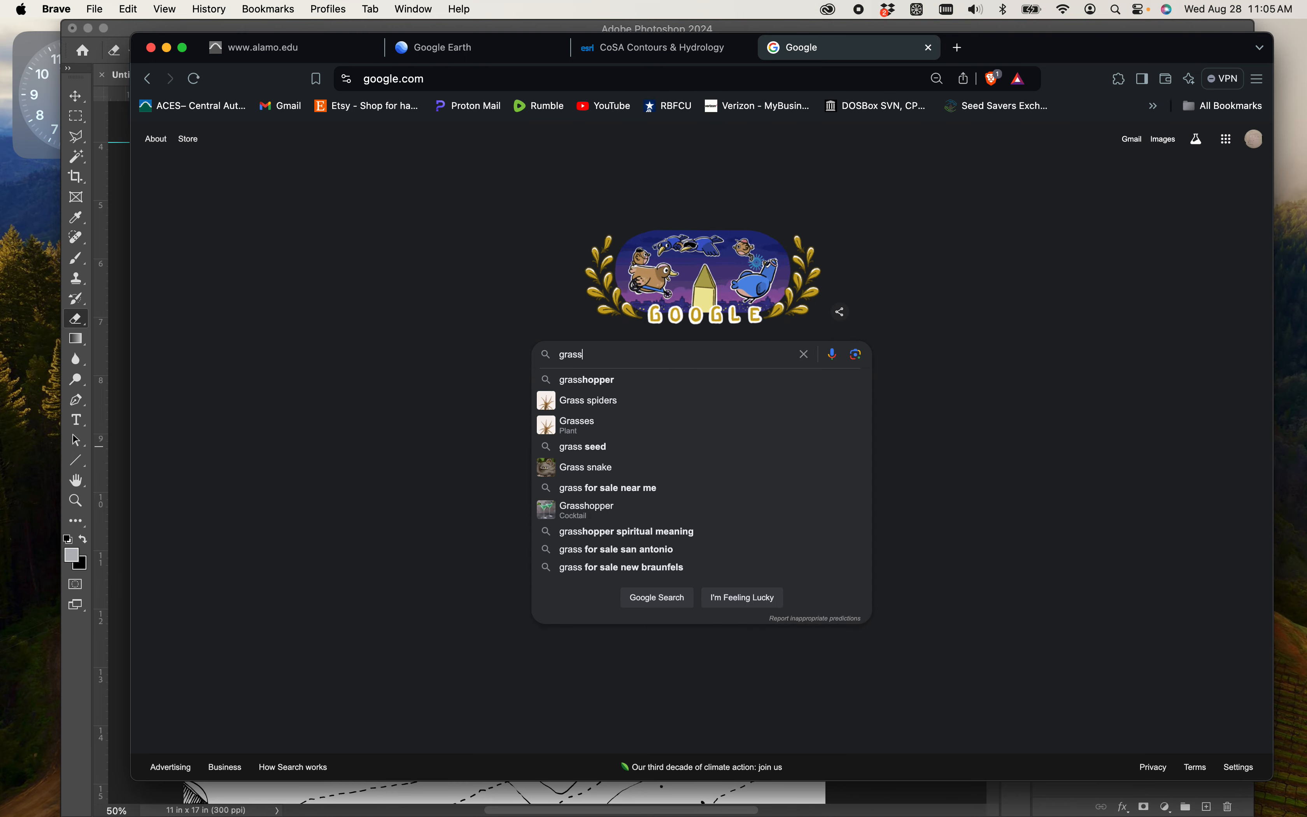
type(" texture ma")
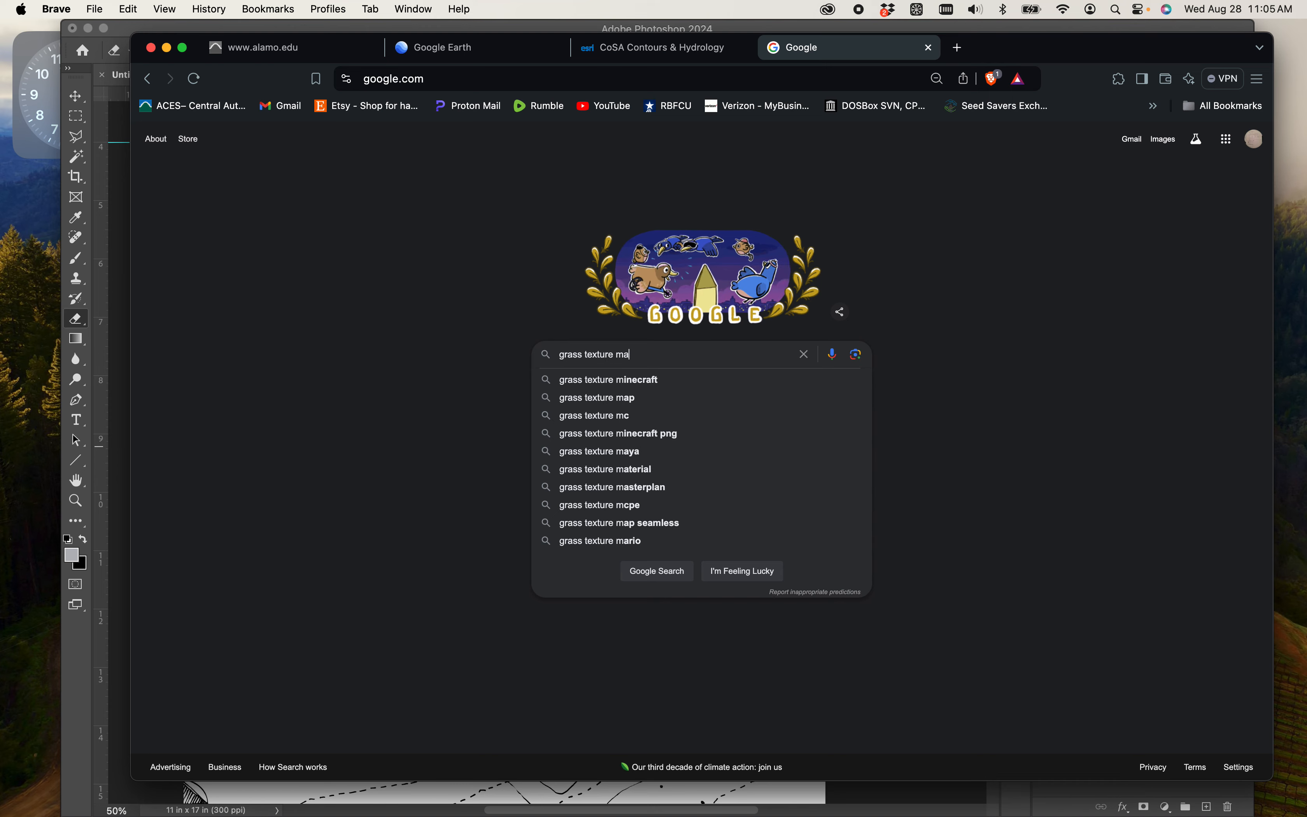
type("terial water")
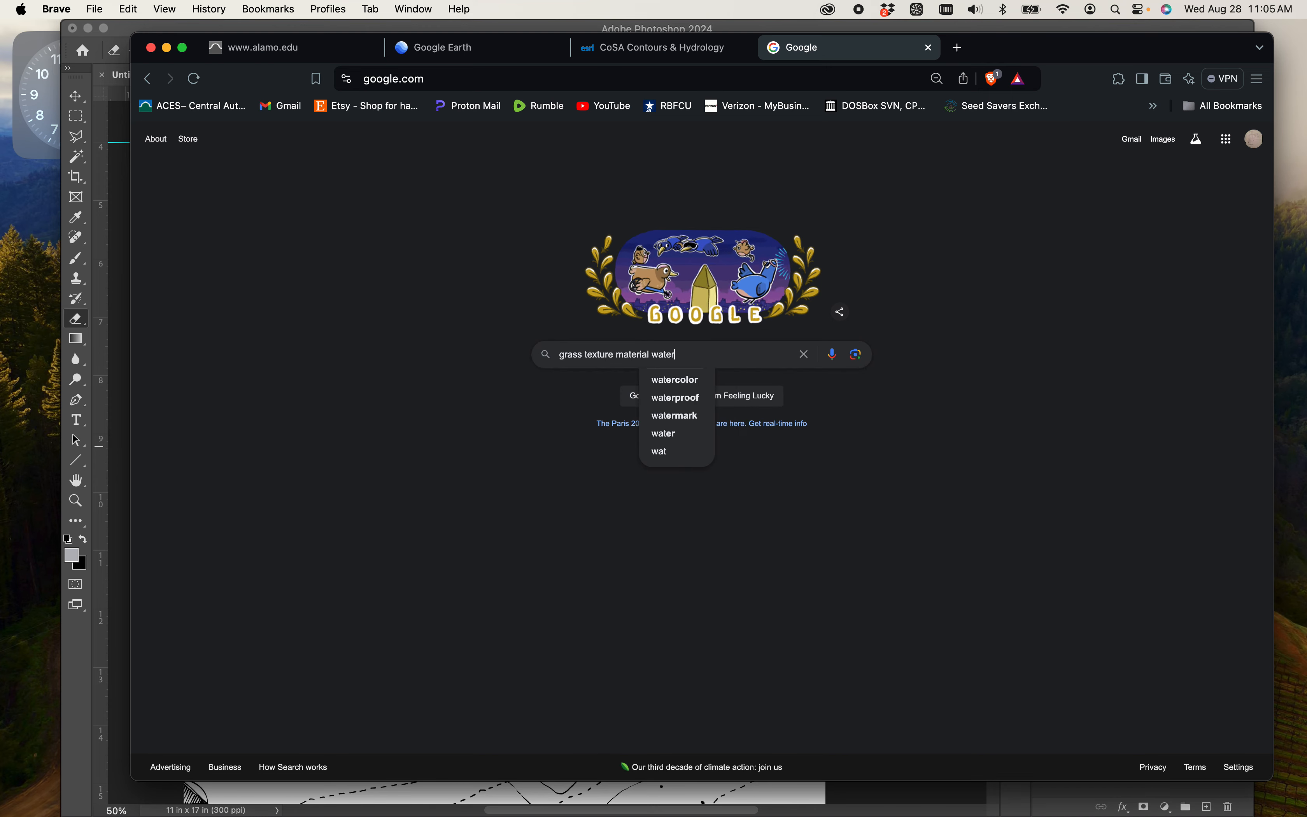
type("color")
key("Return")
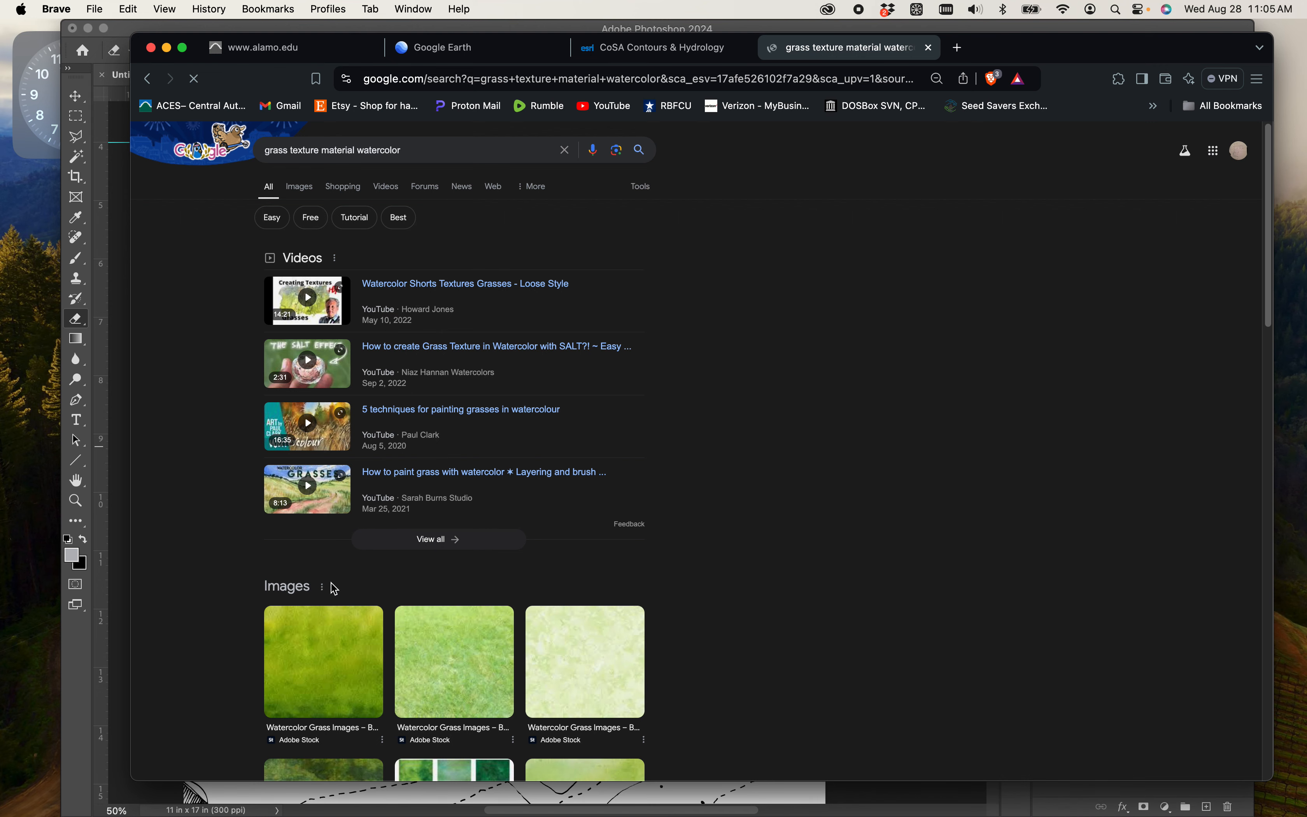
left_click(308, 194)
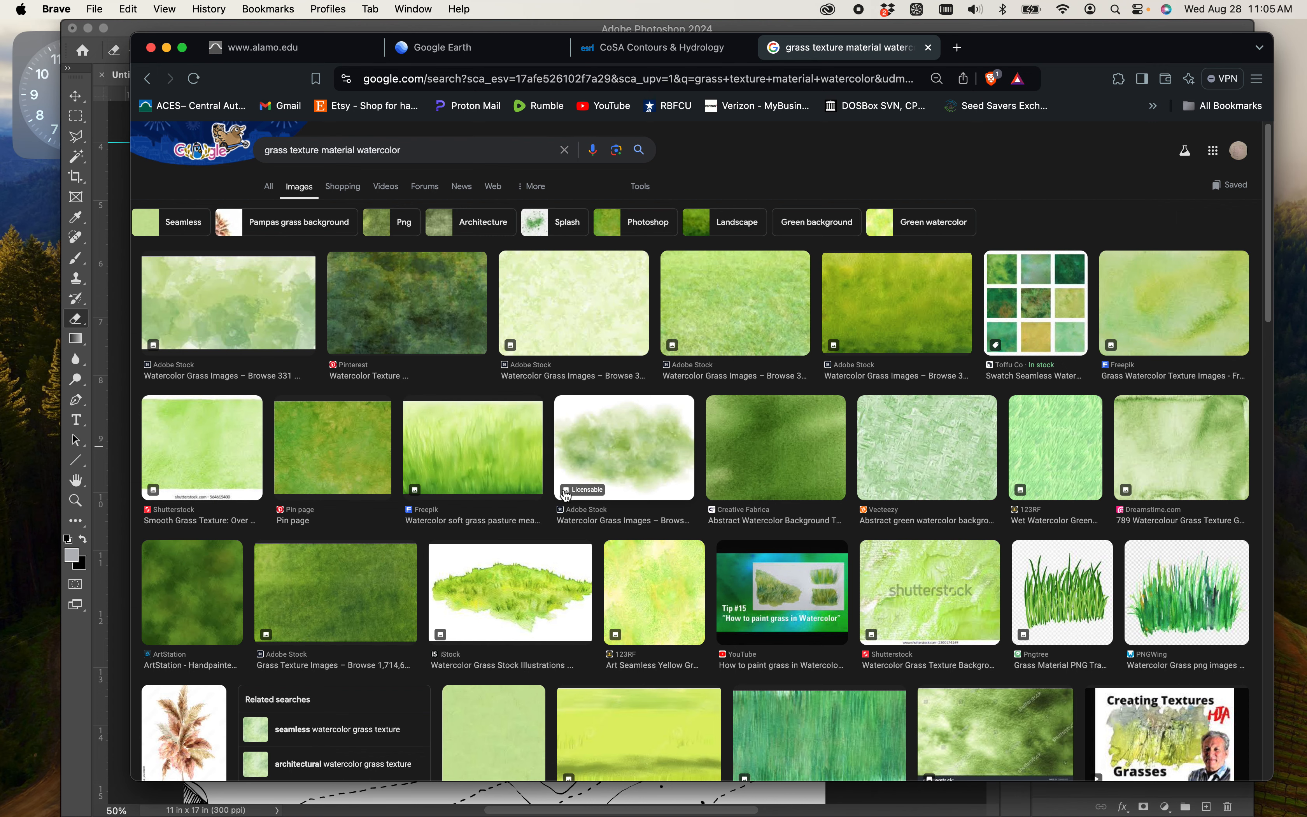
- Examine the image results and preview several watercolor grass textures to compare their colour and pattern
scroll(566, 497, "down", 2)
scroll(566, 498, "down", 1)
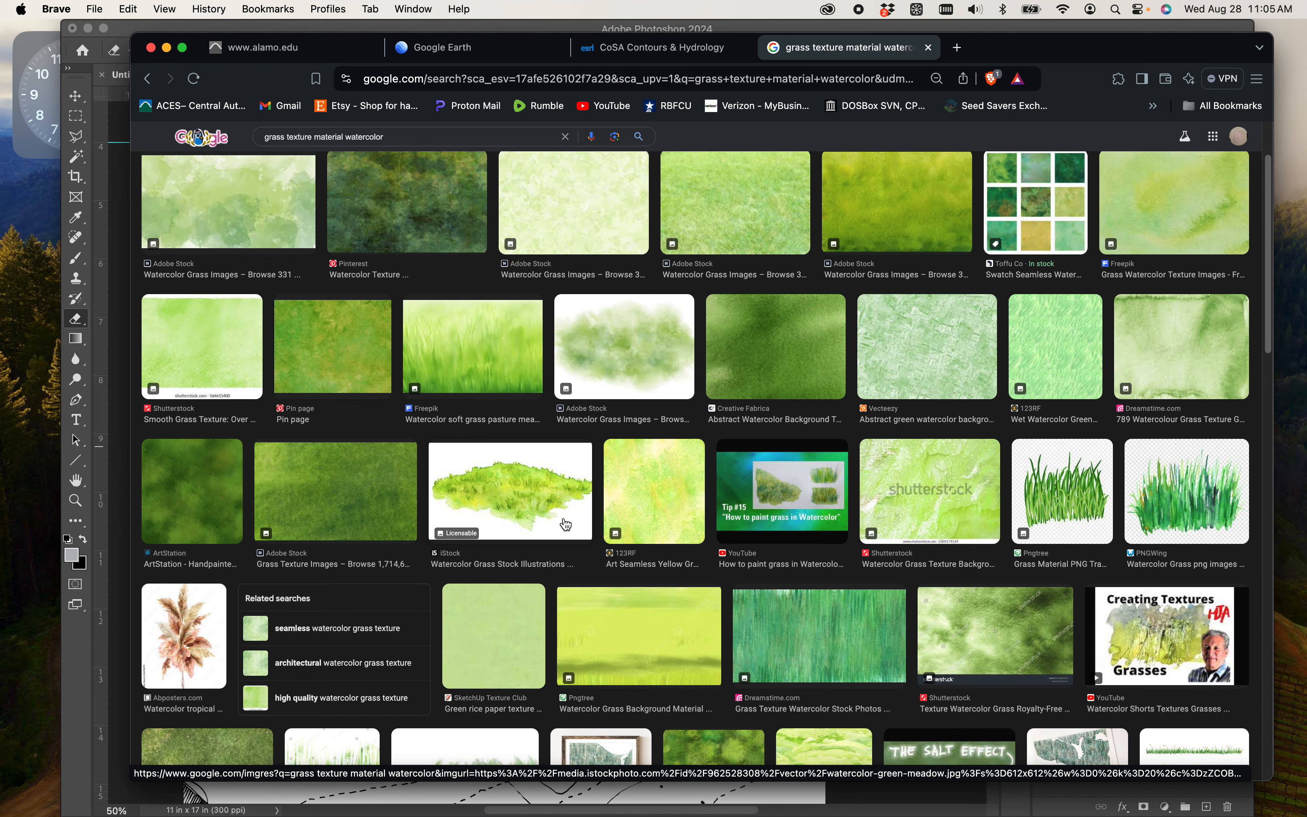
scroll(711, 622, "up", 3)
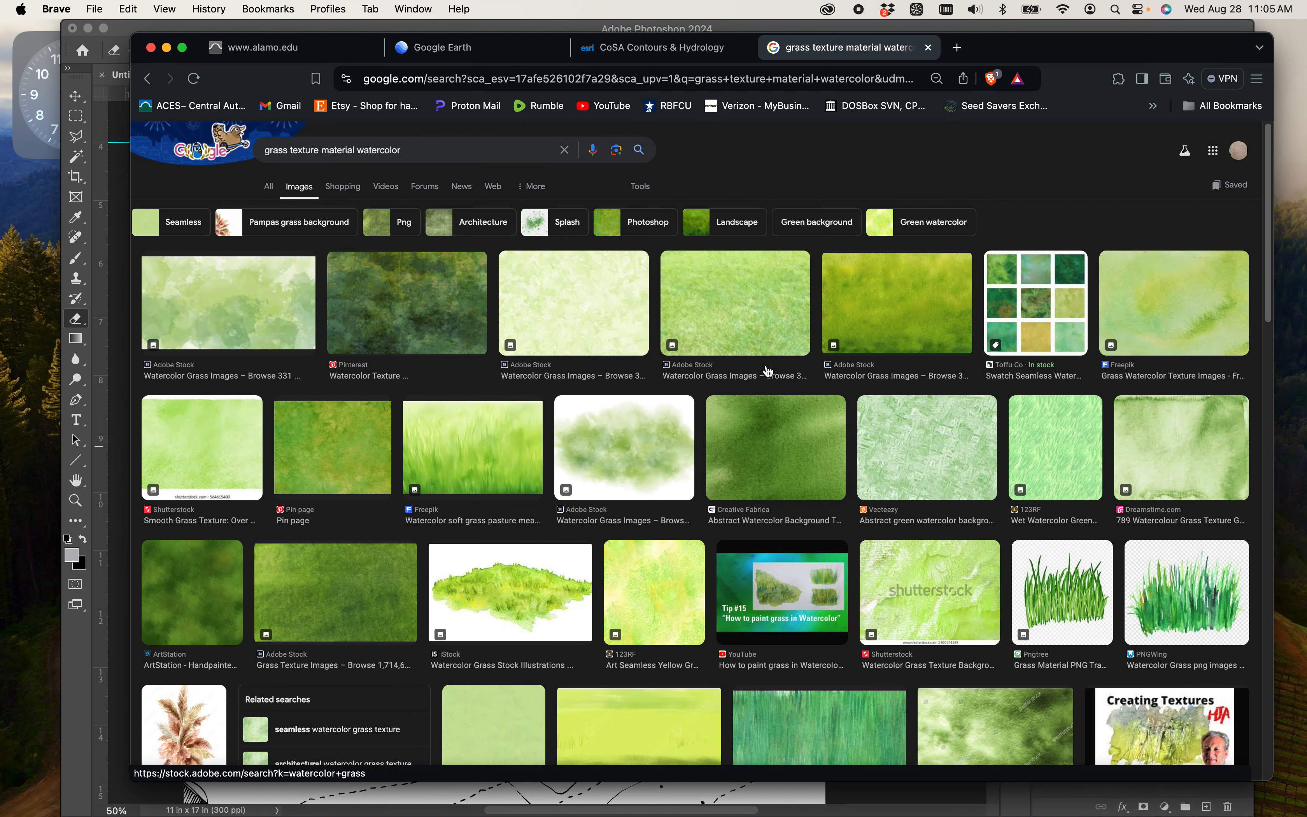
left_click(738, 339)
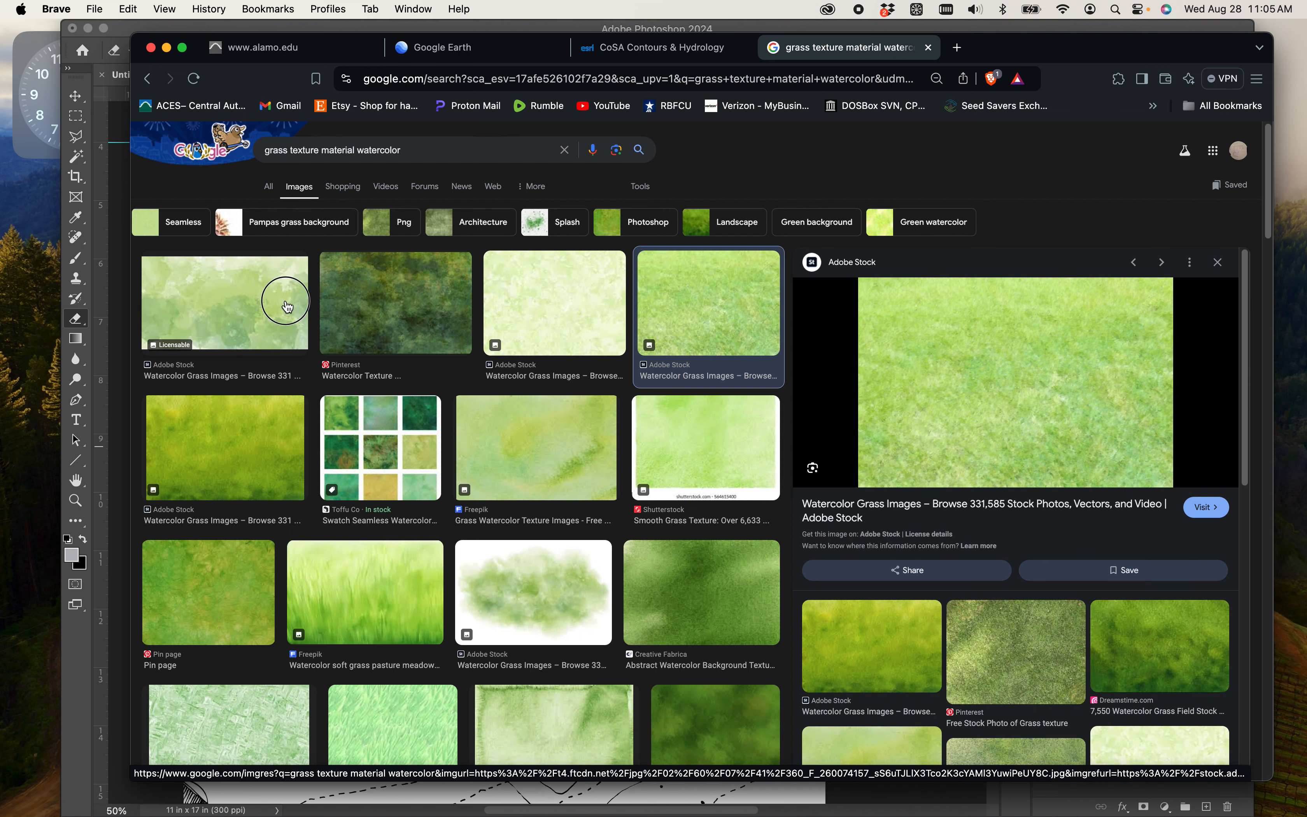
left_click(285, 299)
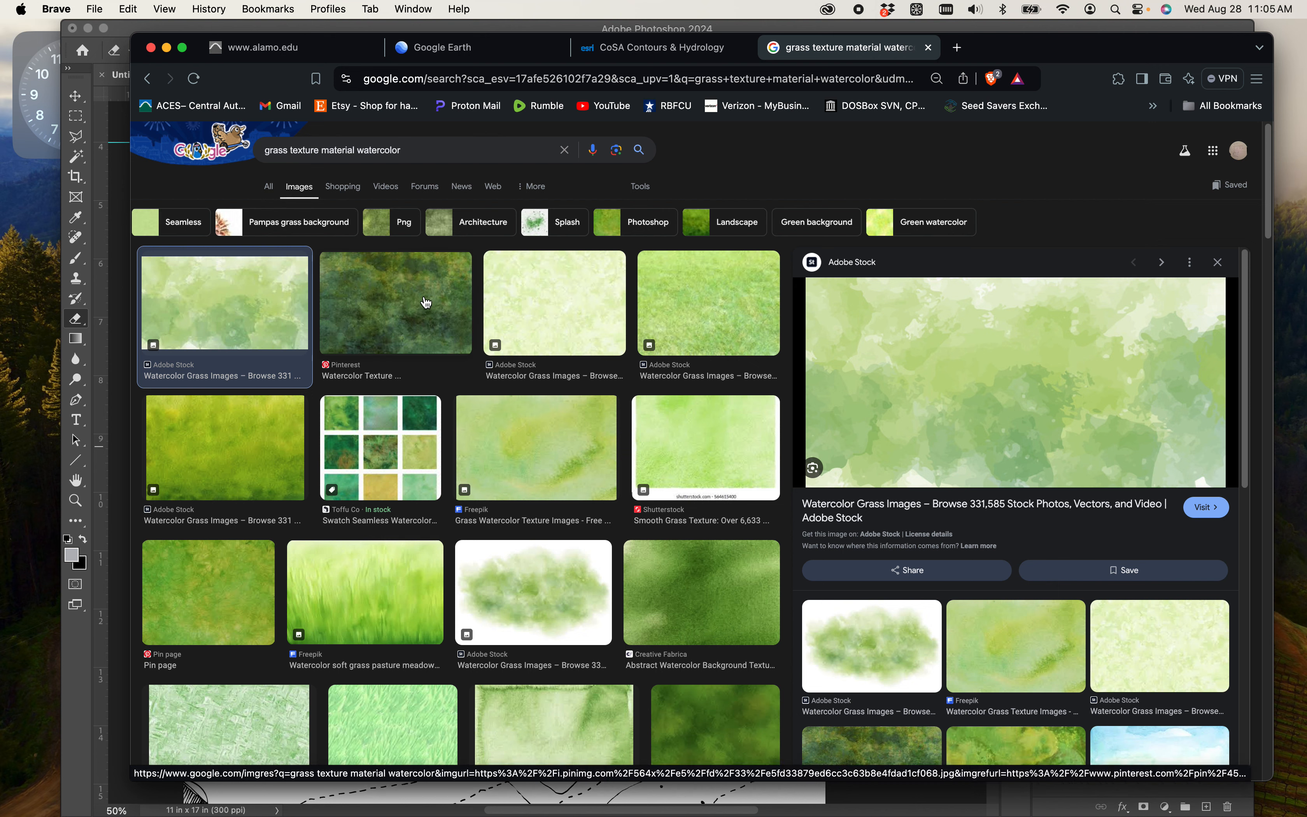
left_click(426, 302)
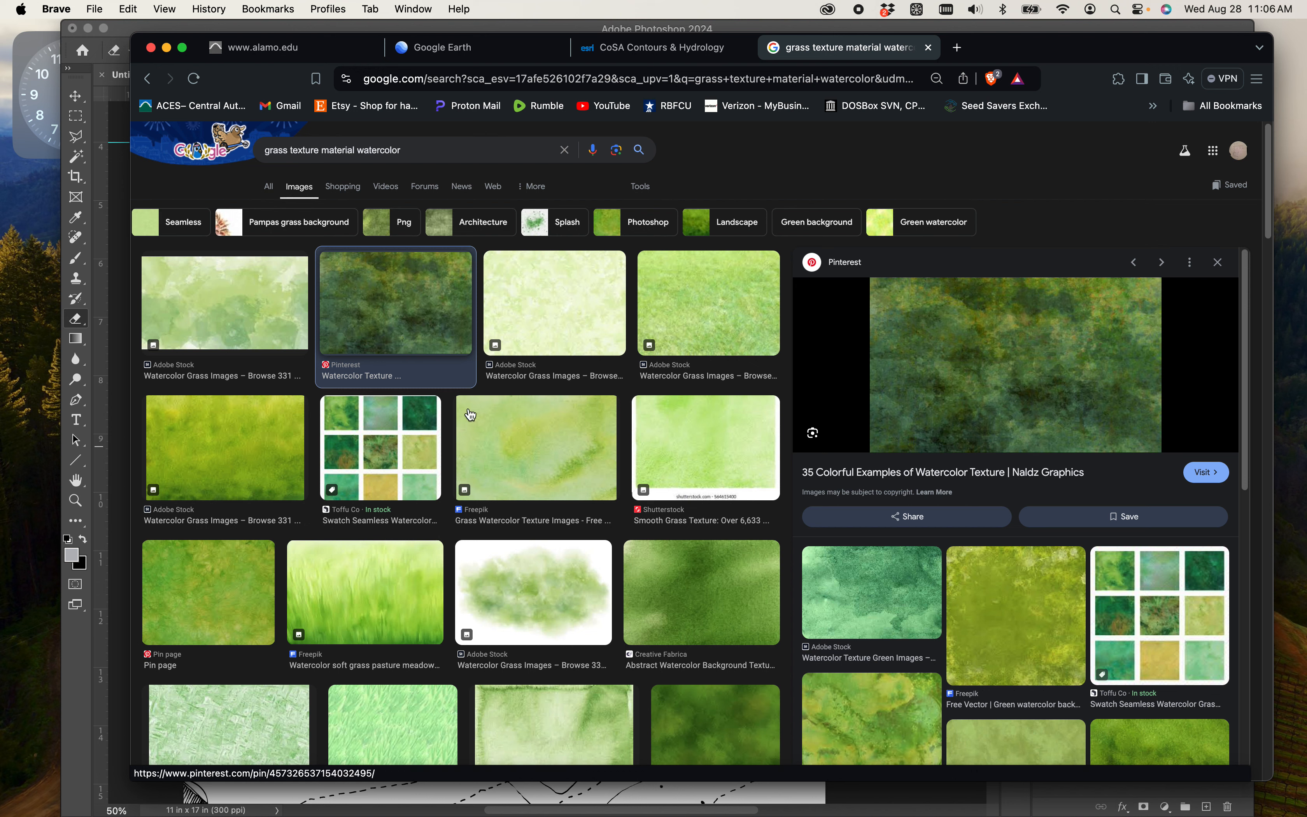
left_click(537, 595)
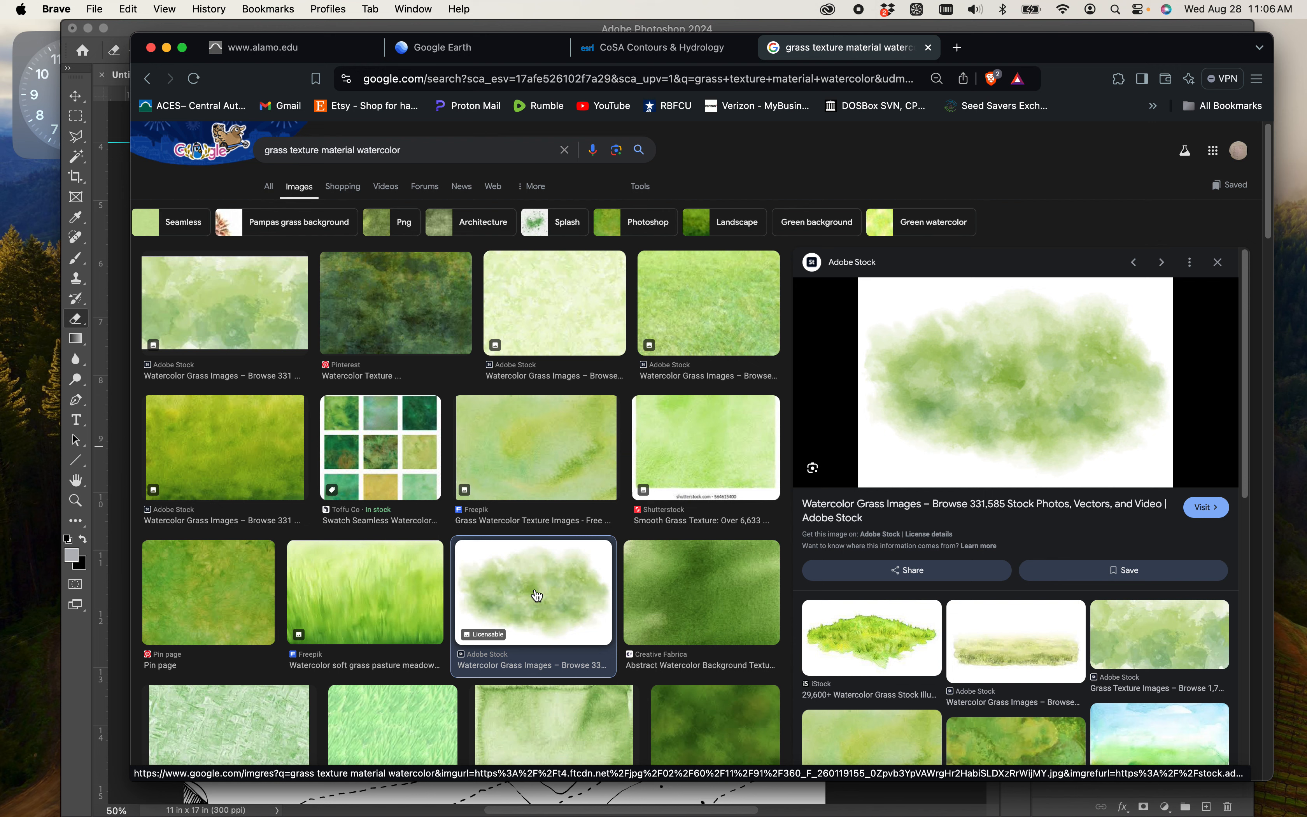
- Select the pale green Adobe Stock watercolor wash, the first image result, and open the image in a new tab
left_click(254, 333)
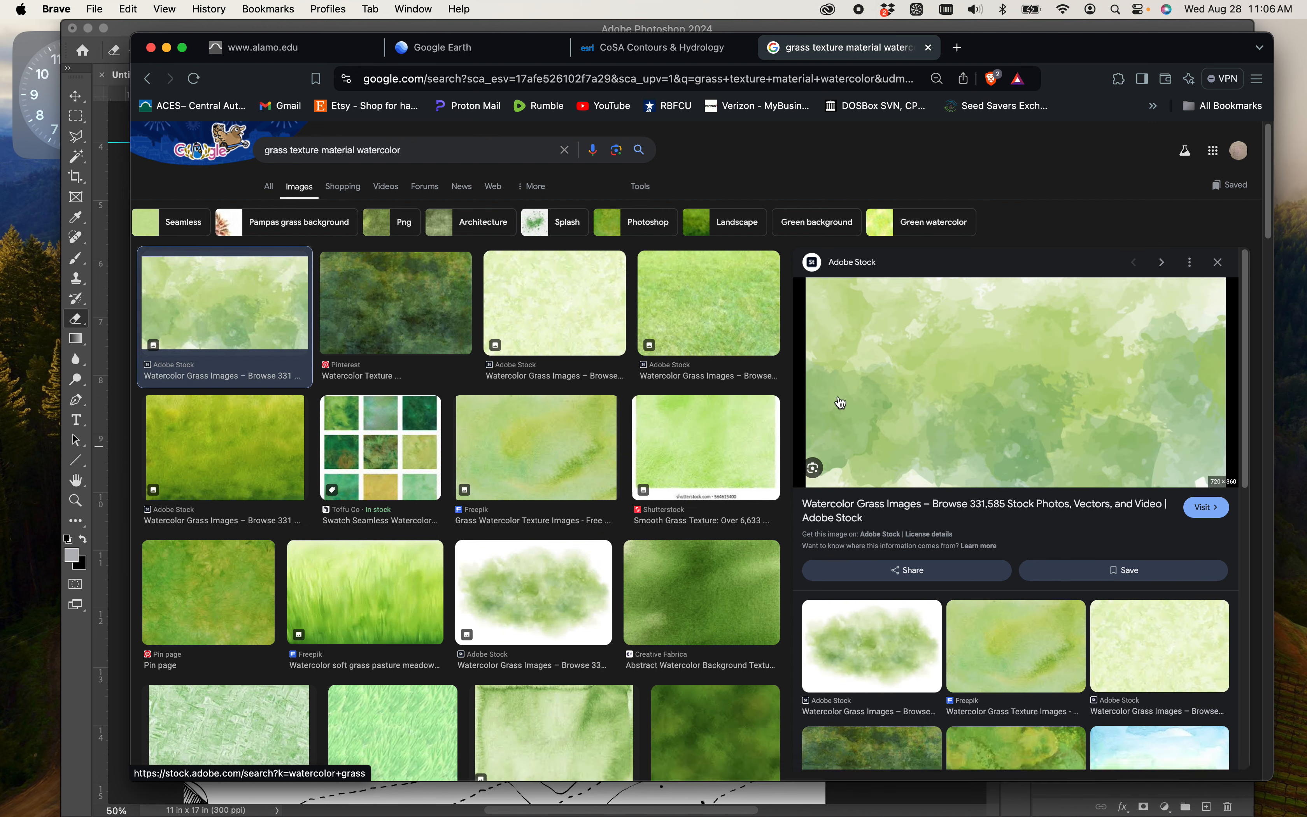
scroll(955, 439, "down", 1)
scroll(955, 439, "down", 1)
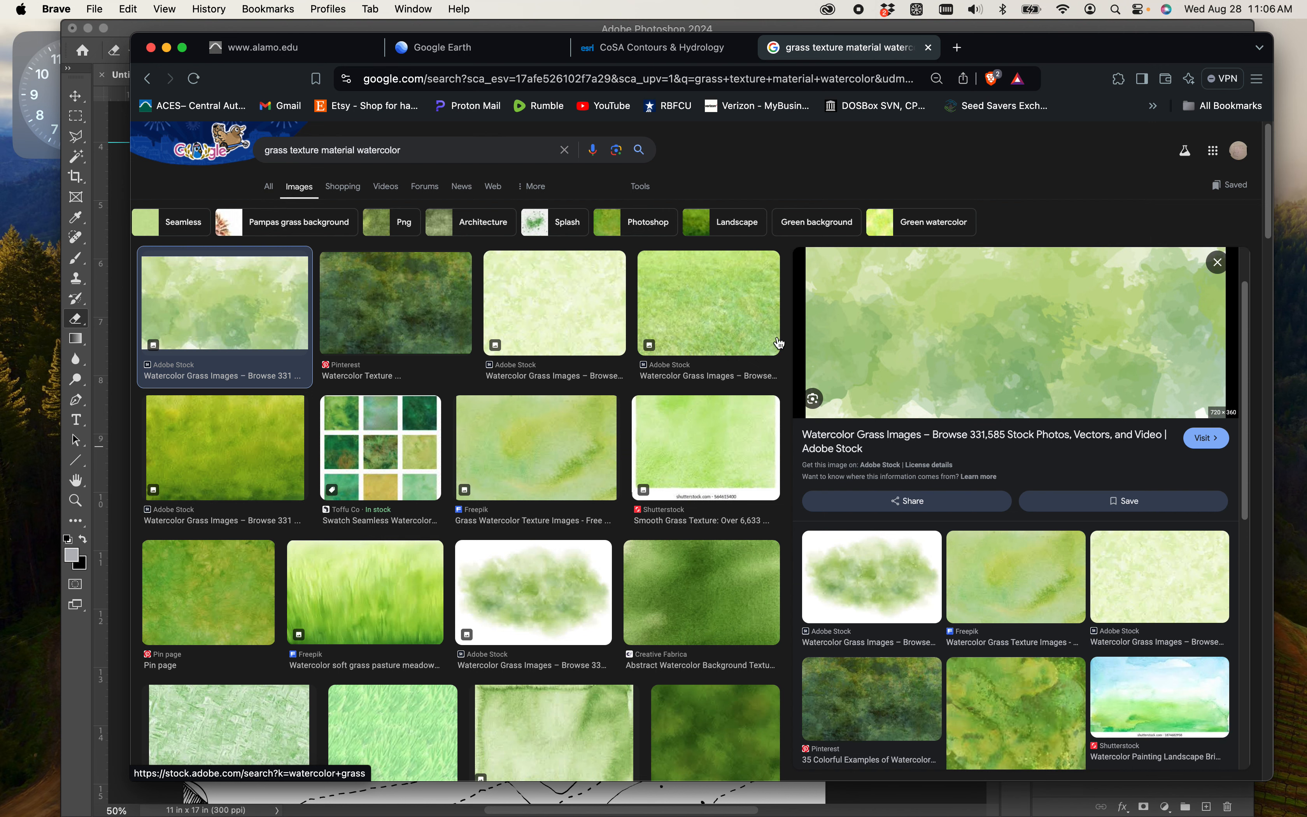
scroll(955, 383, "down", 5)
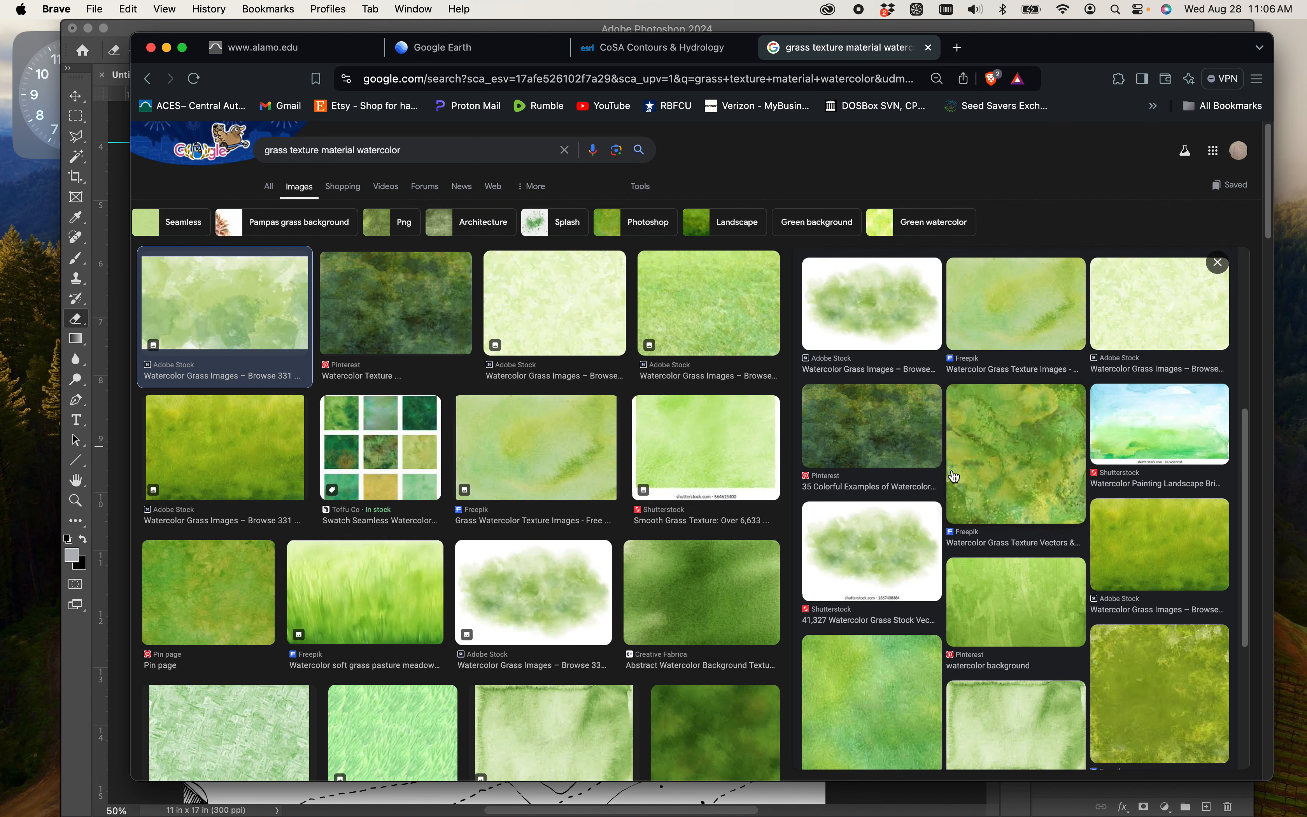
scroll(902, 663, "up", 6)
scroll(968, 592, "up", 2)
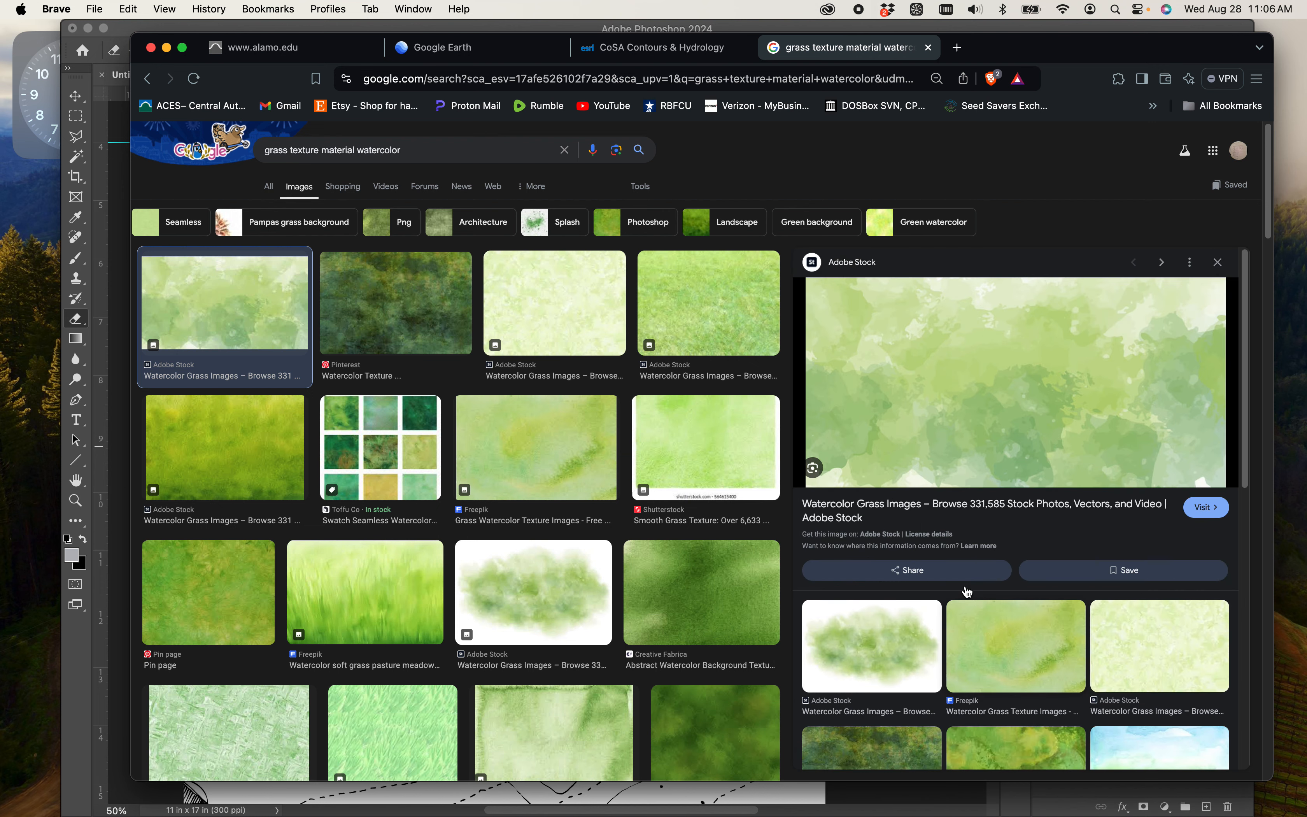
right_click(922, 387)
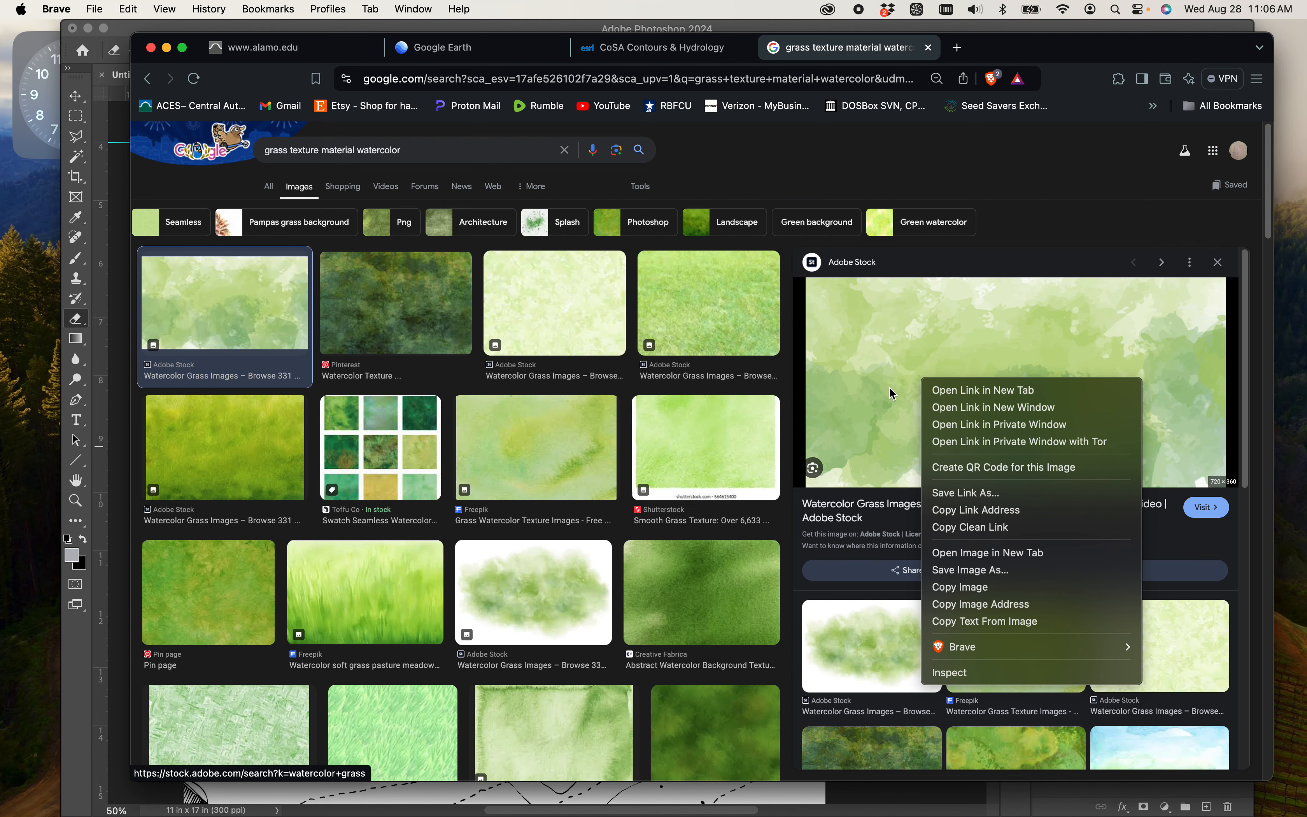
left_click(987, 551)
left_click(996, 54)
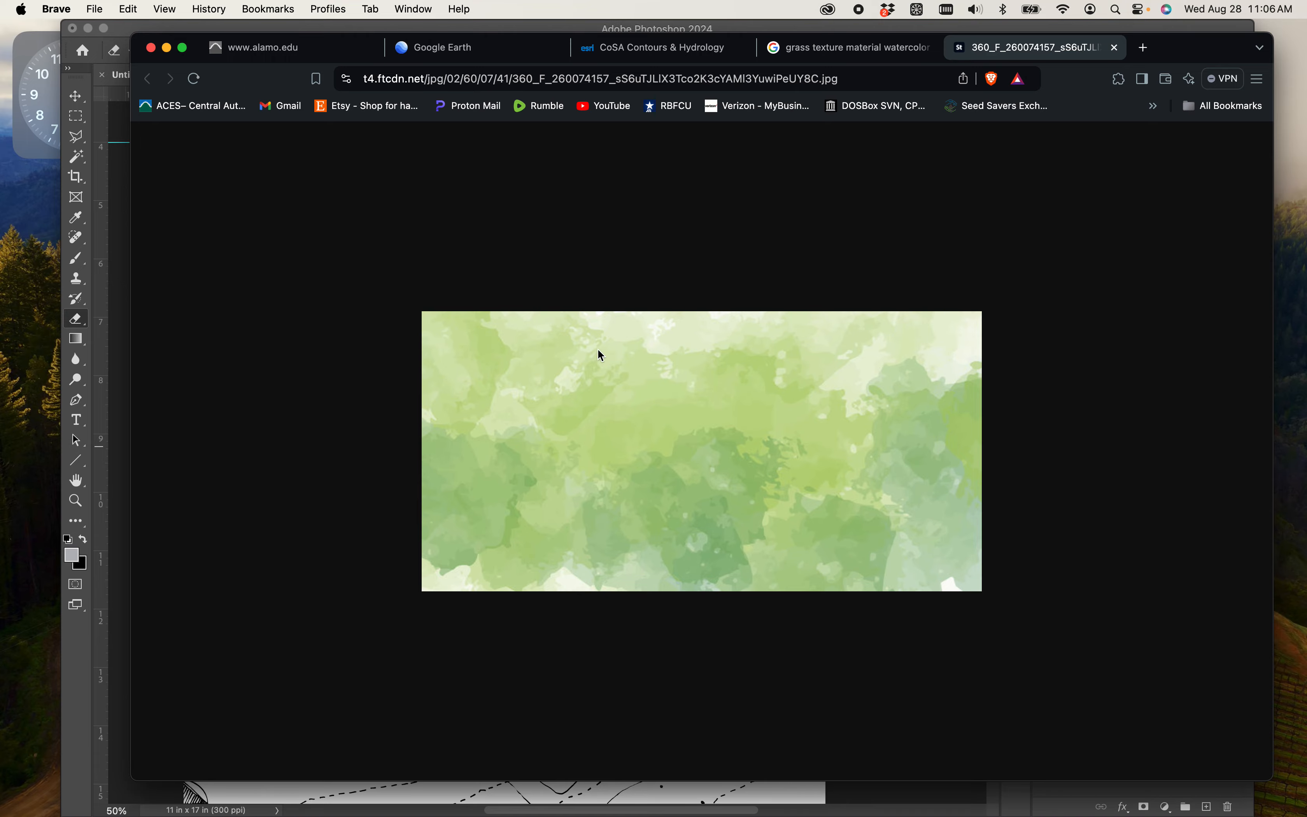
- Move the browser window aside, copy the watercolor image into the Photoshop site plan as a new layer, and start a free transform
left_click_drag(1193, 56, 1300, 186)
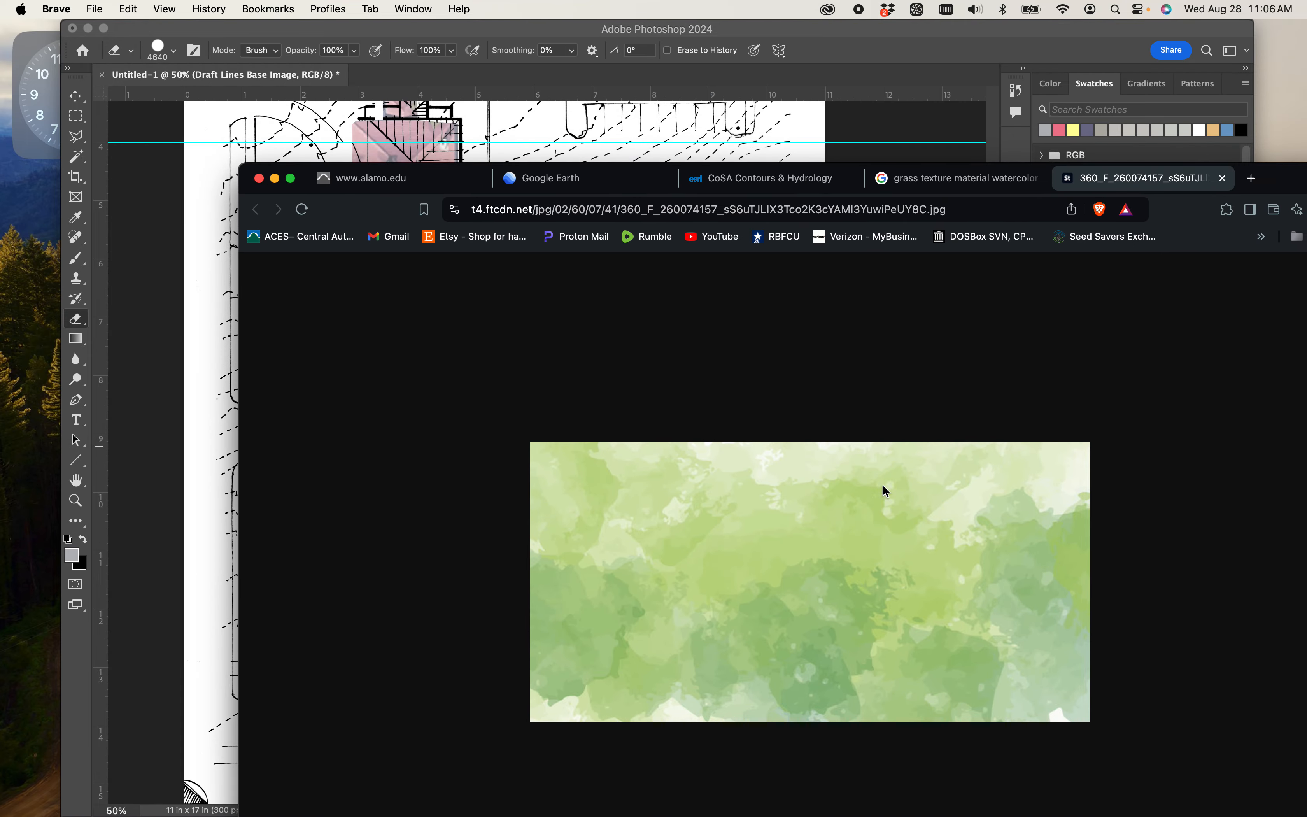
left_click_drag(886, 490, 415, 427)
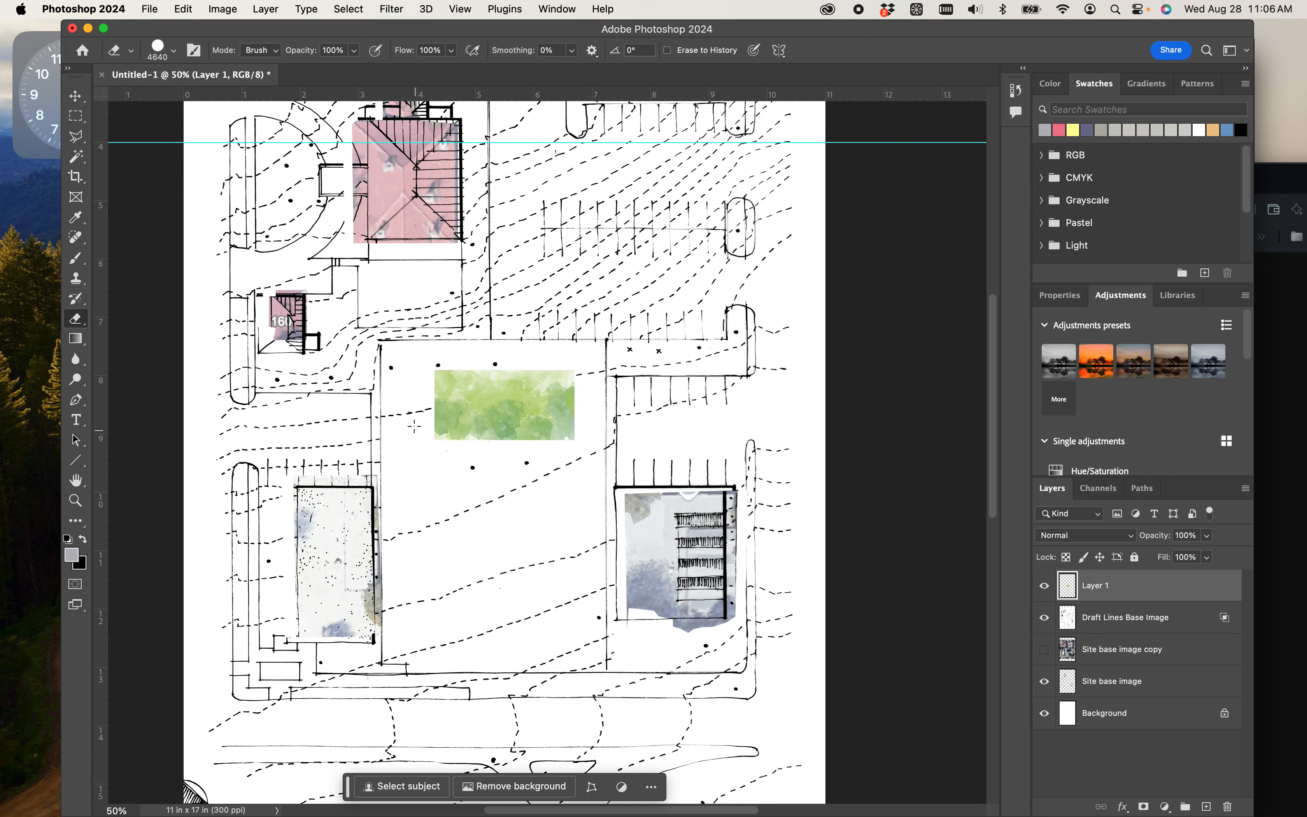
key("super+t")
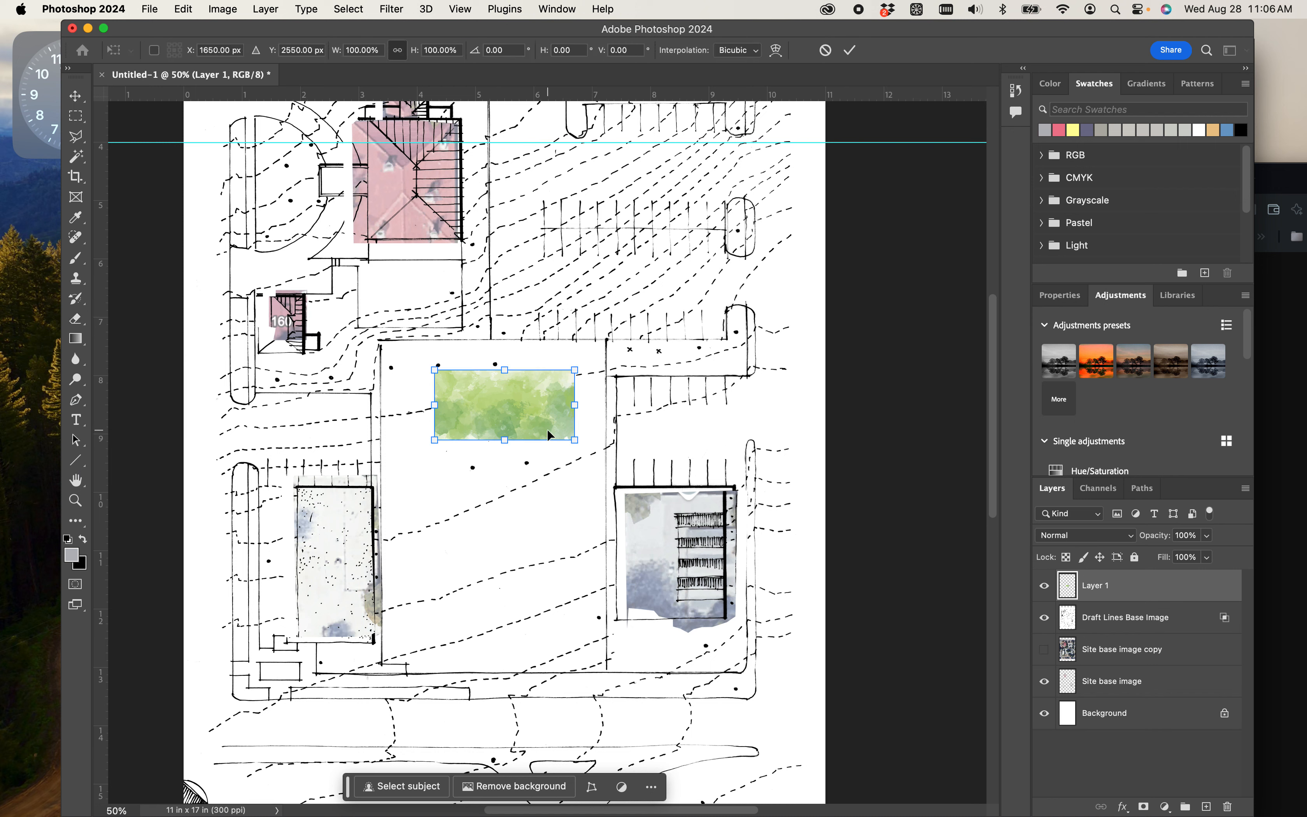
- Try to enlarge the watercolor image to about 612% width and 554% height
left_click_drag(574, 440, 650, 756)
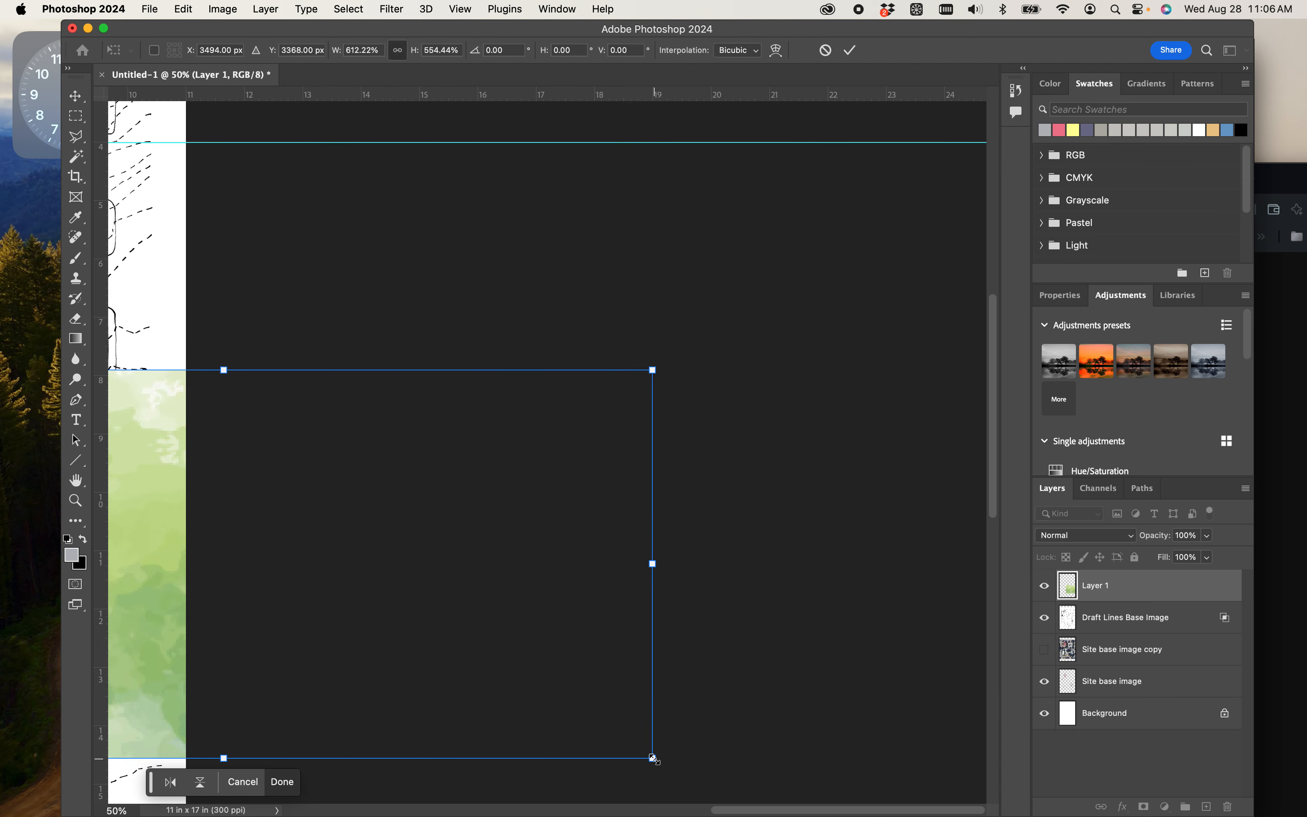
key("super+z")
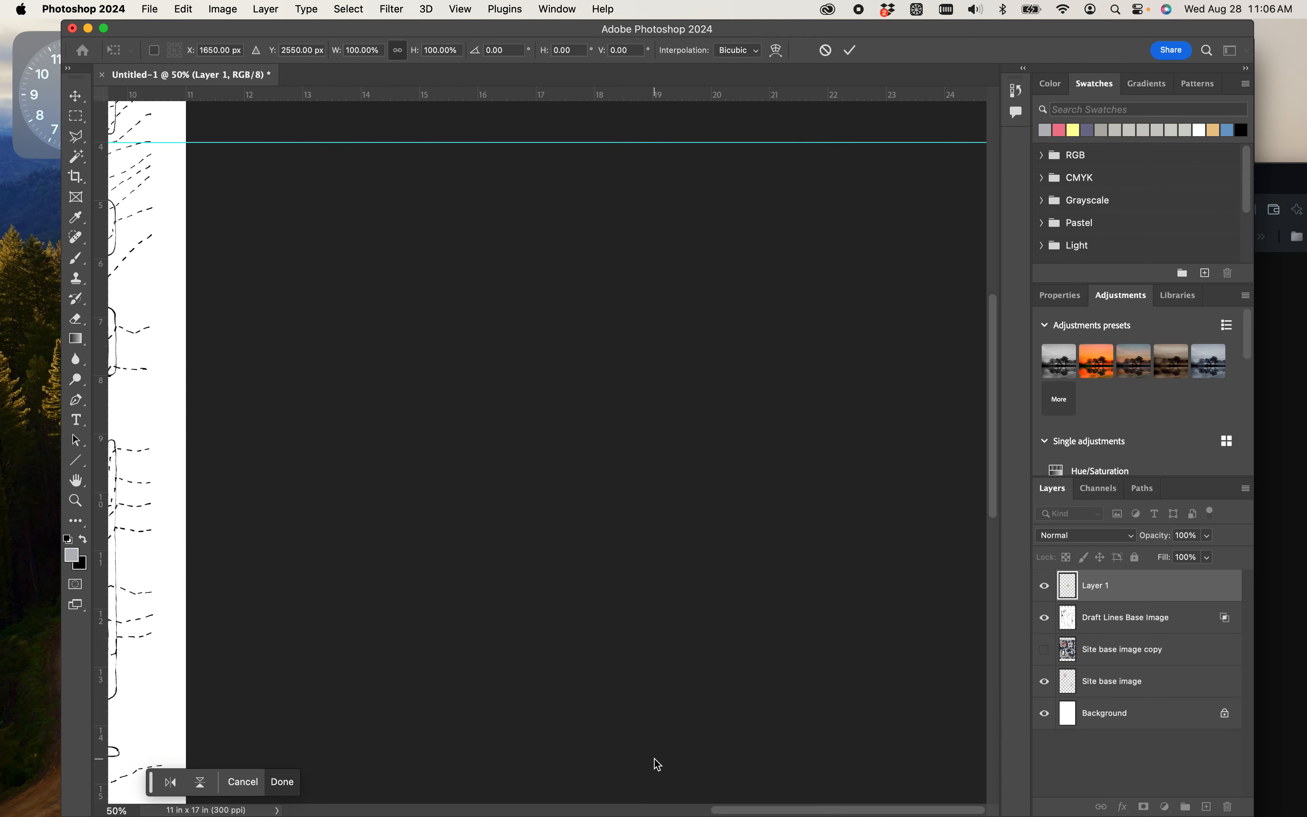
left_click_drag(487, 619, 904, 505)
left_click_drag(794, 521, 965, 641)
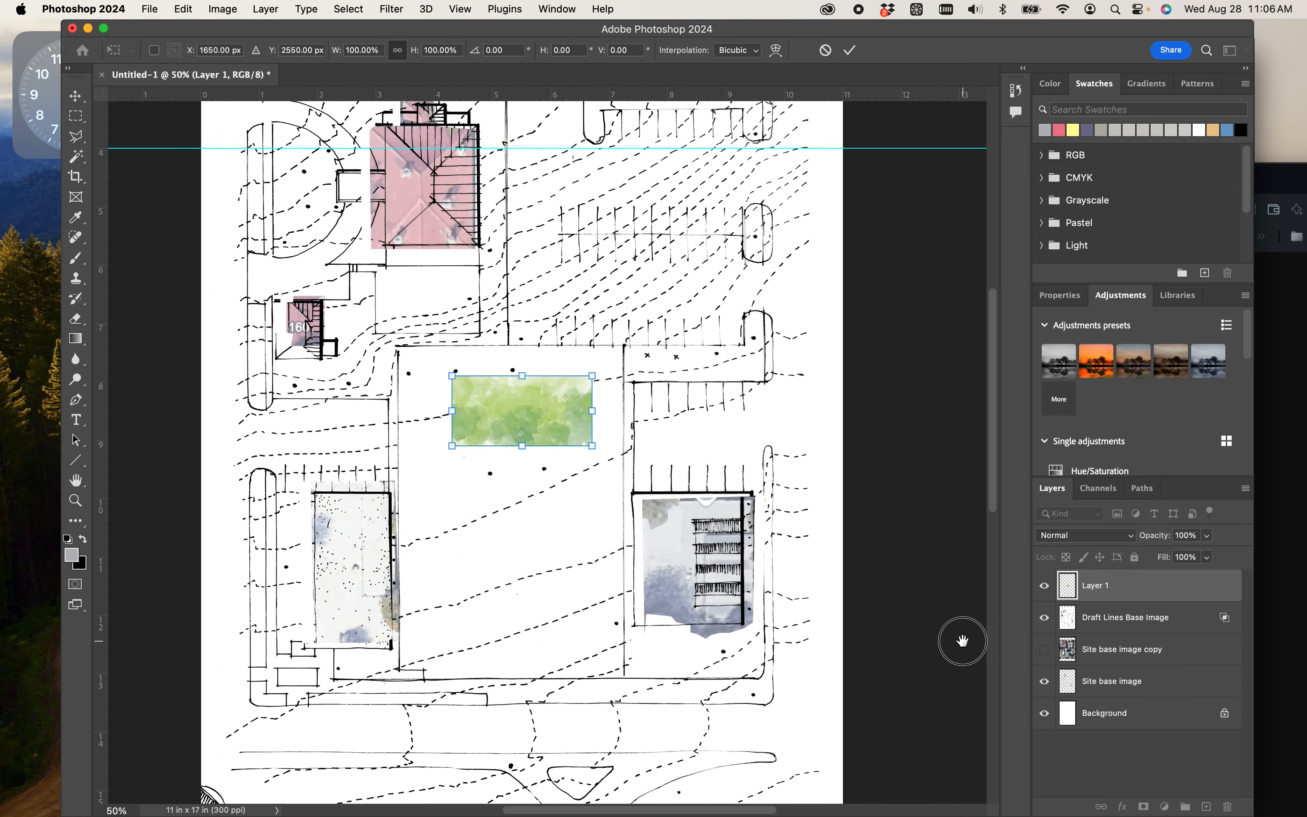
- Move the watercolor image lower in the central lot, apply the transform, and place Layer 1 directly below the Site base image copy layer
scroll(478, 395, "up", 6)
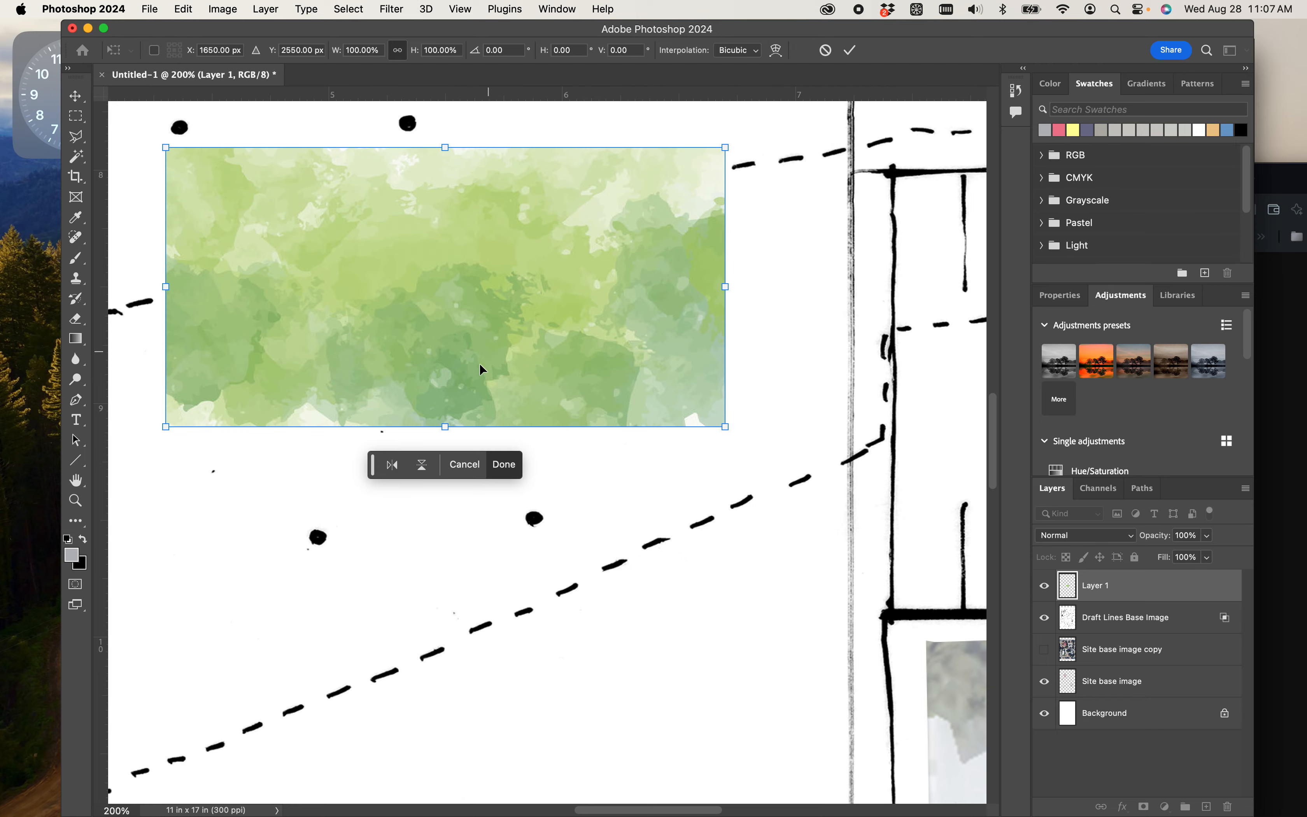
key("super+minus")
key("super+minus")
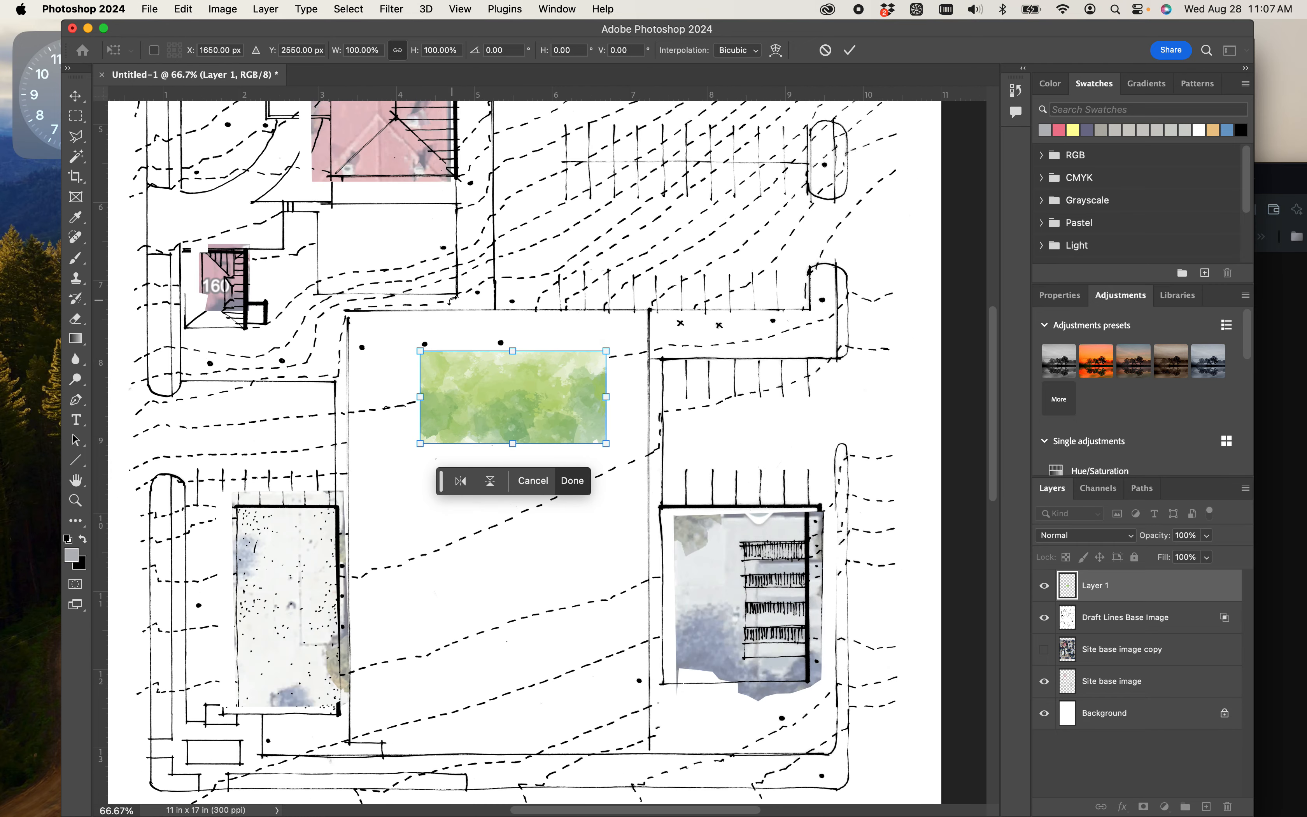
left_click_drag(514, 412, 492, 503)
left_click_drag(1129, 592, 1129, 675)
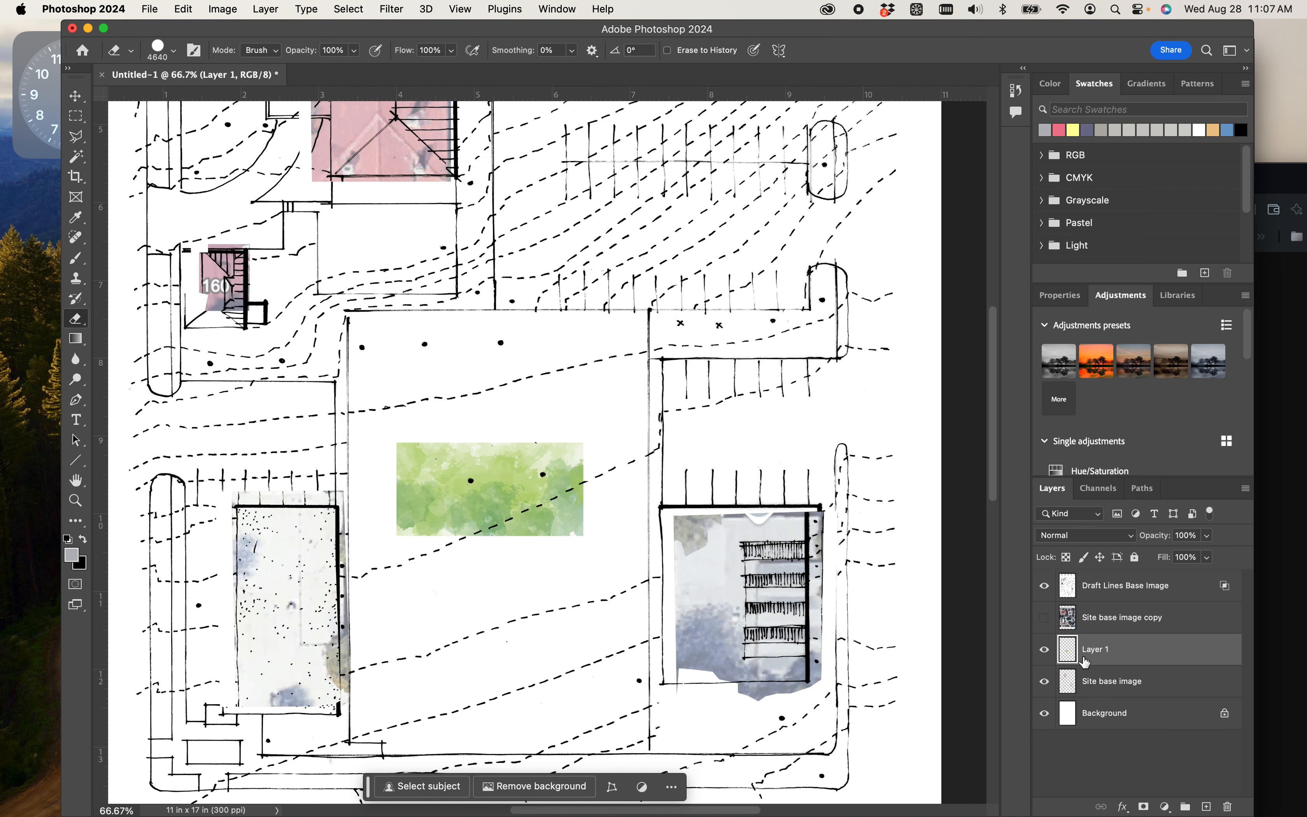
- Hide the Draft Lines Base Image and Site base image layers, leaving Layer 1 shown over the background
left_click(1046, 586)
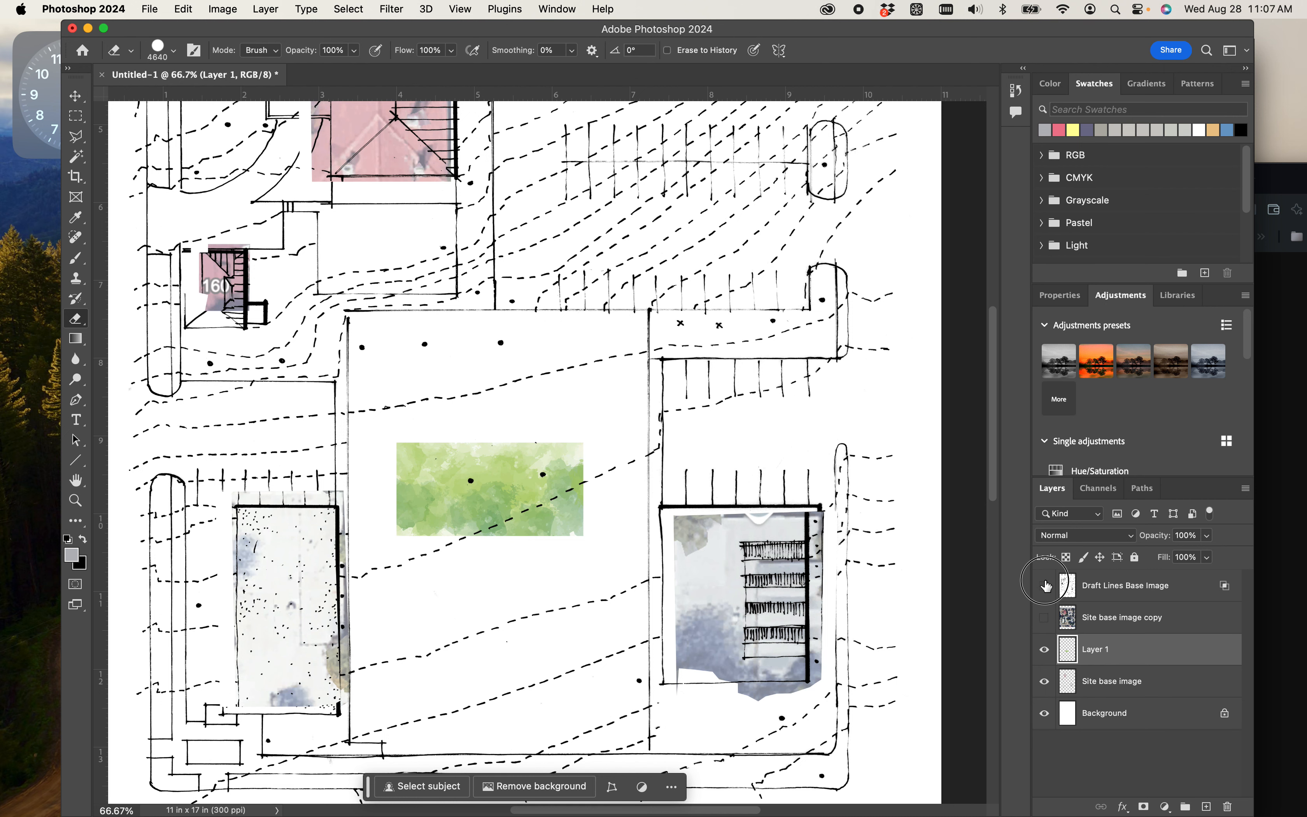
left_click(1045, 652)
left_click(1045, 651)
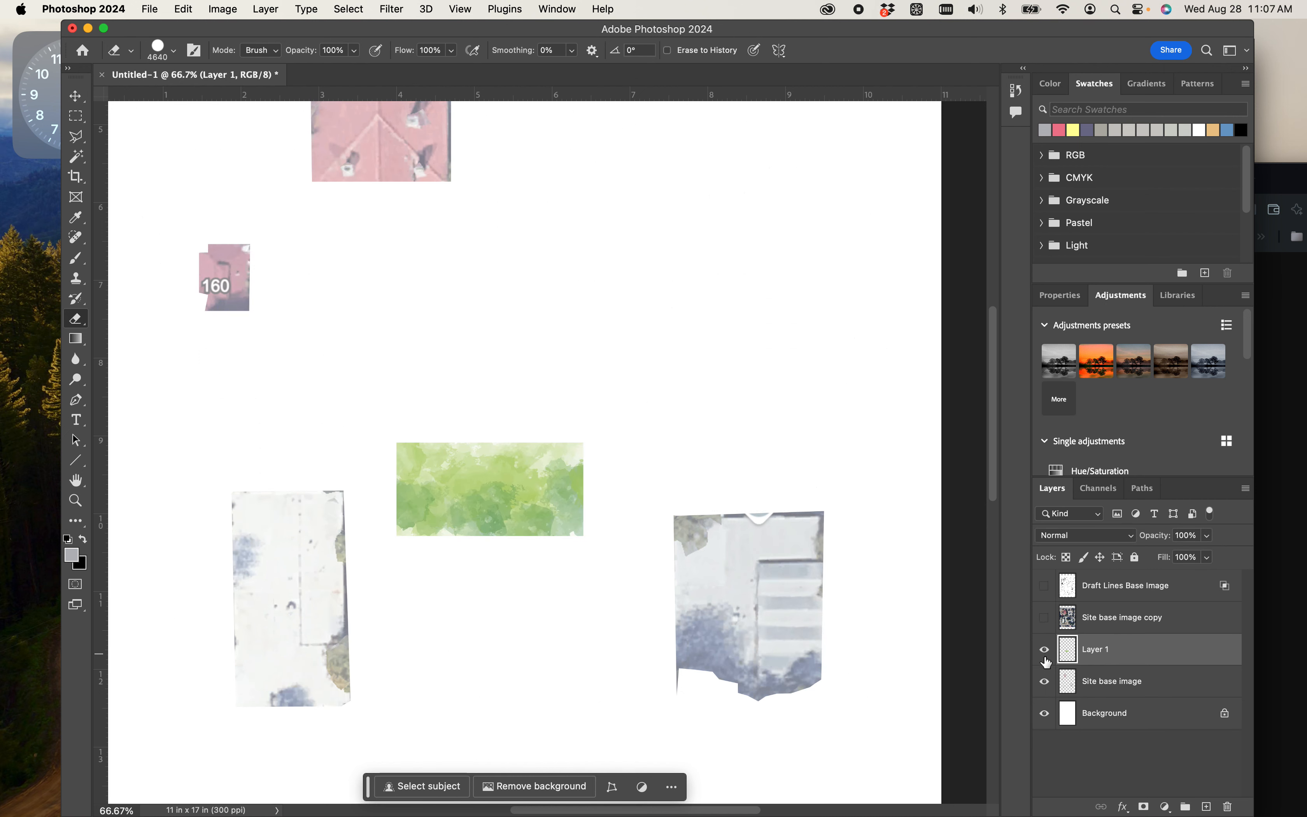
left_click(1045, 682)
- Rename Layer 1 as "Grass layer"
double_click(1106, 651)
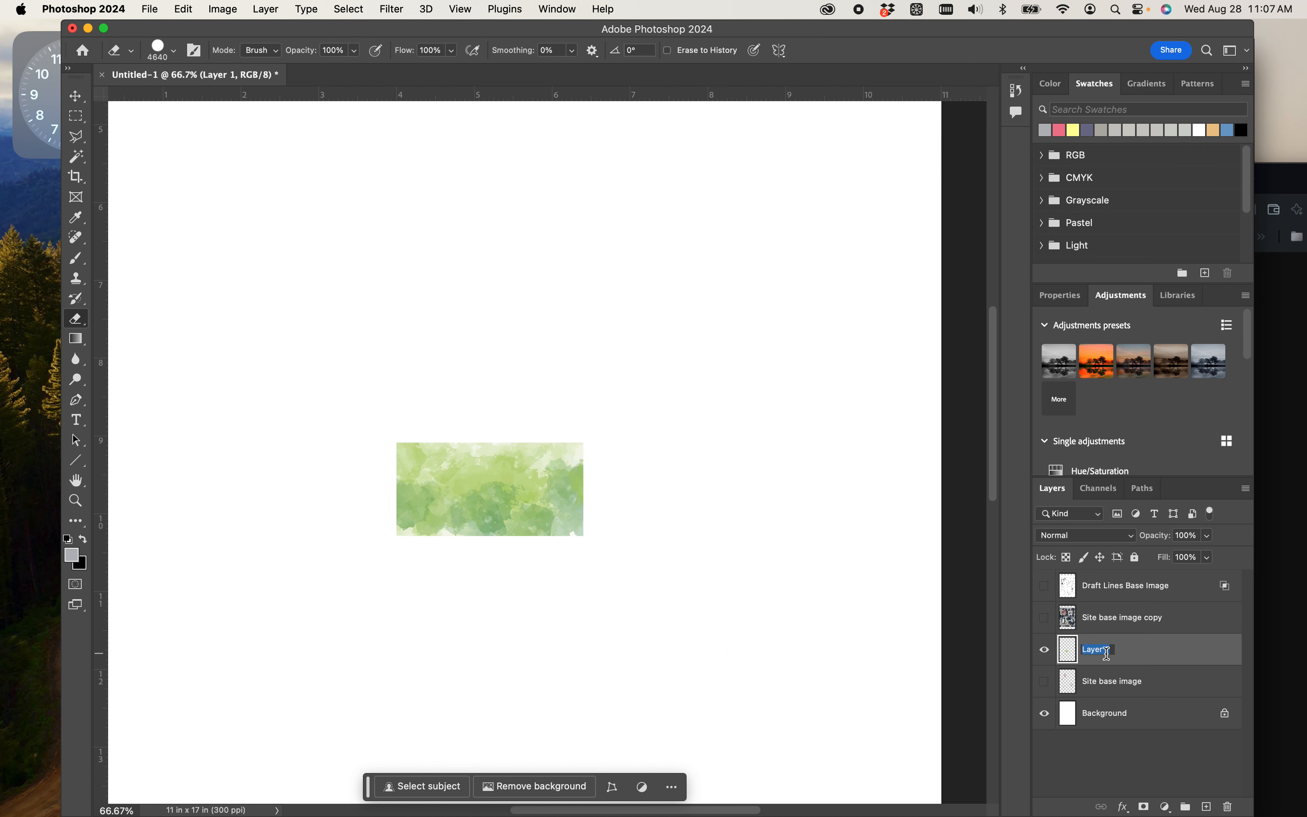
type("Grass layer")
key("Return")
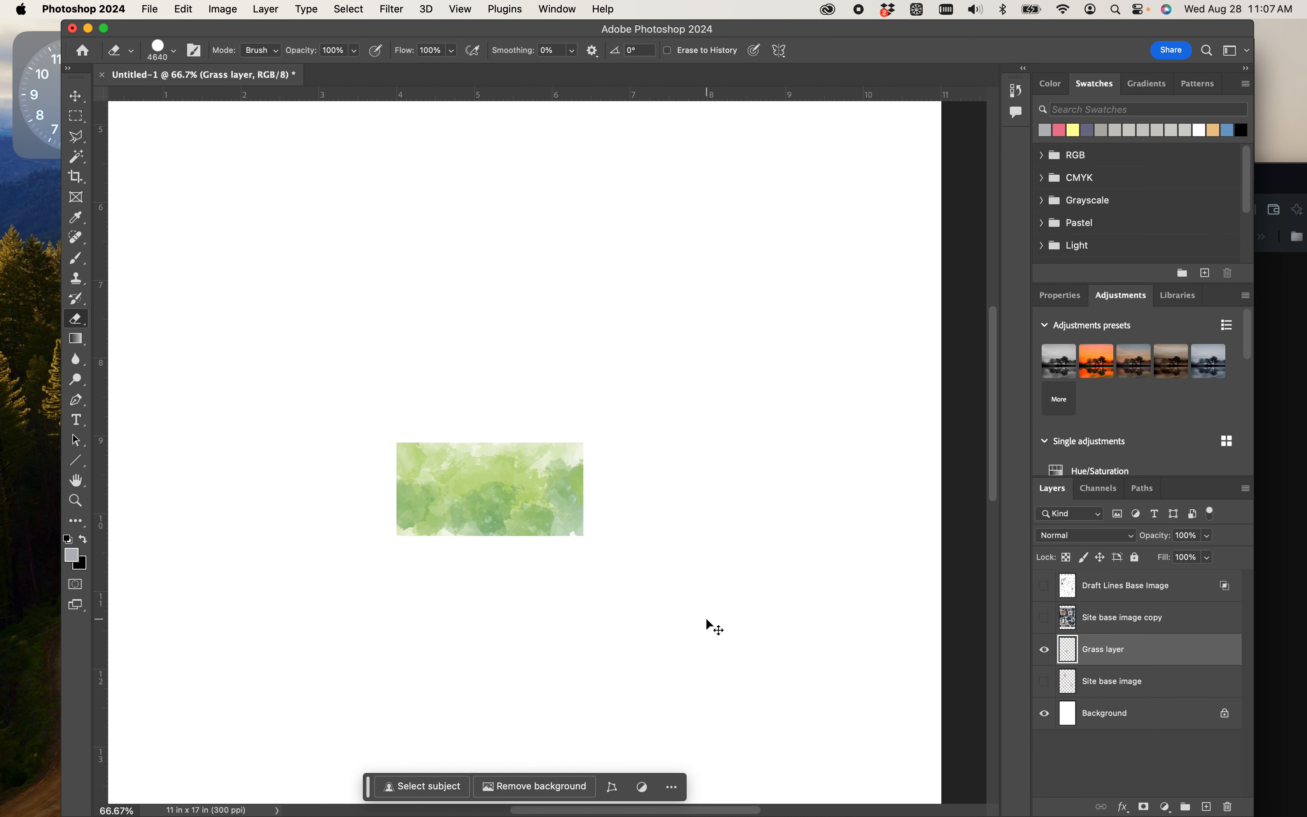
- Free-transform the Grass layer, scaling the image up proportionally to about 131%
key("ctrl+t")
left_click_drag(584, 534, 641, 564)
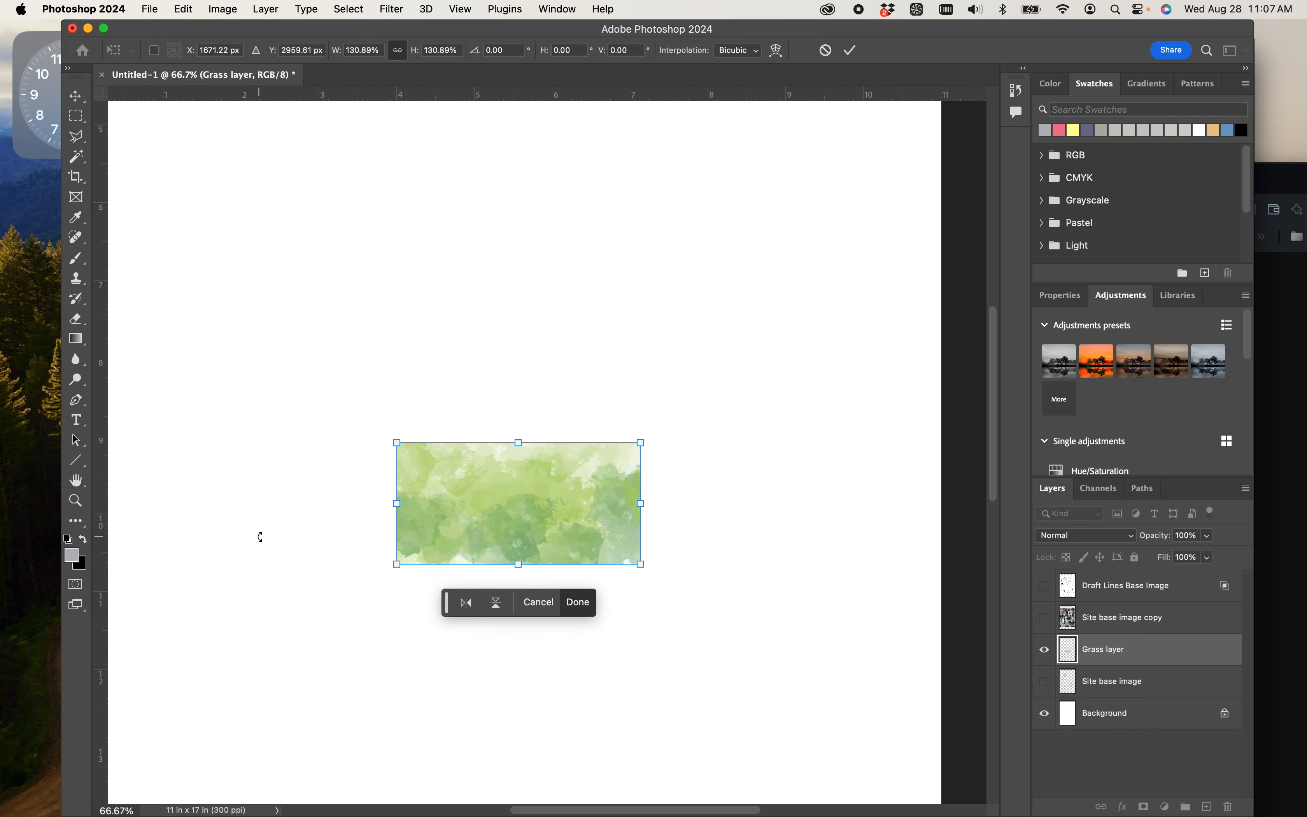
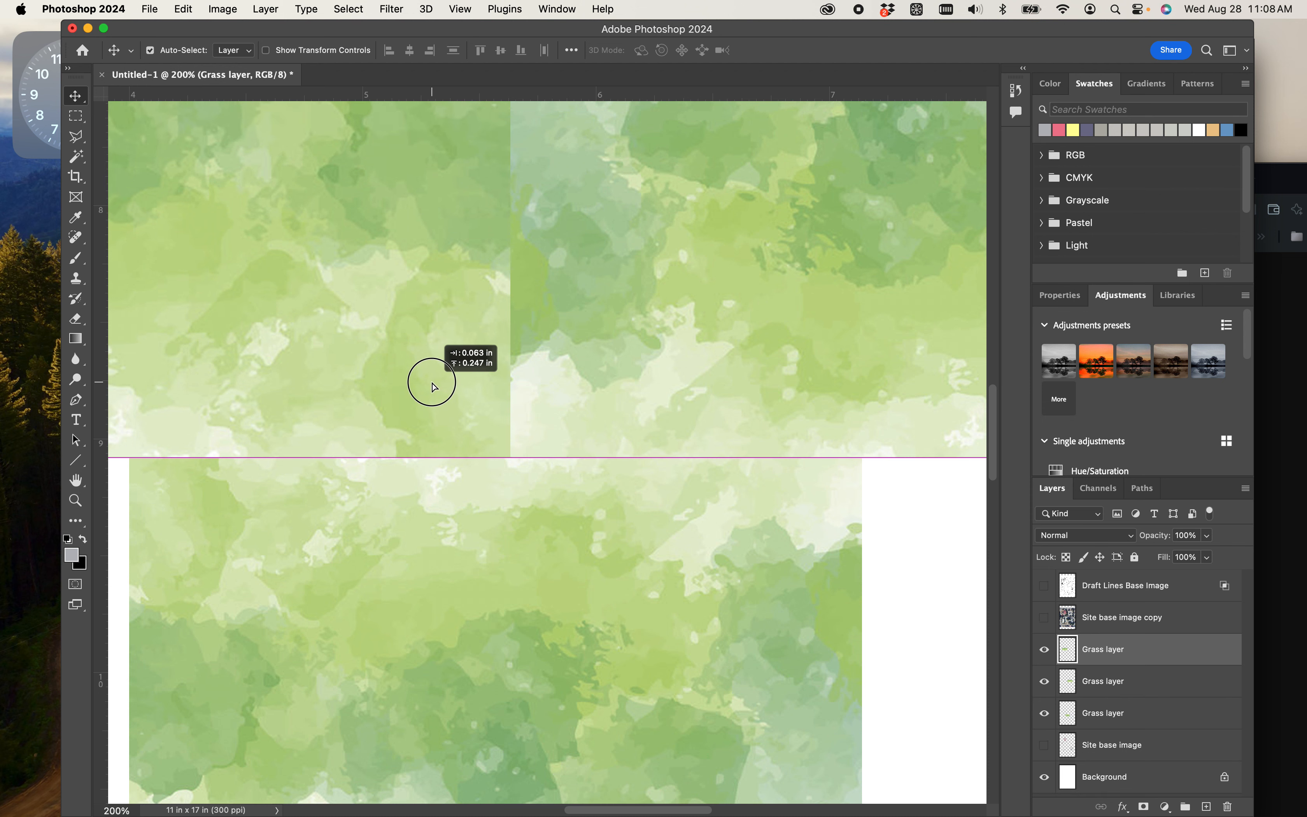
- Flip the upper-left grass tile horizontally and move it about 34 px right over the neighbouring tile
key("super+minus")
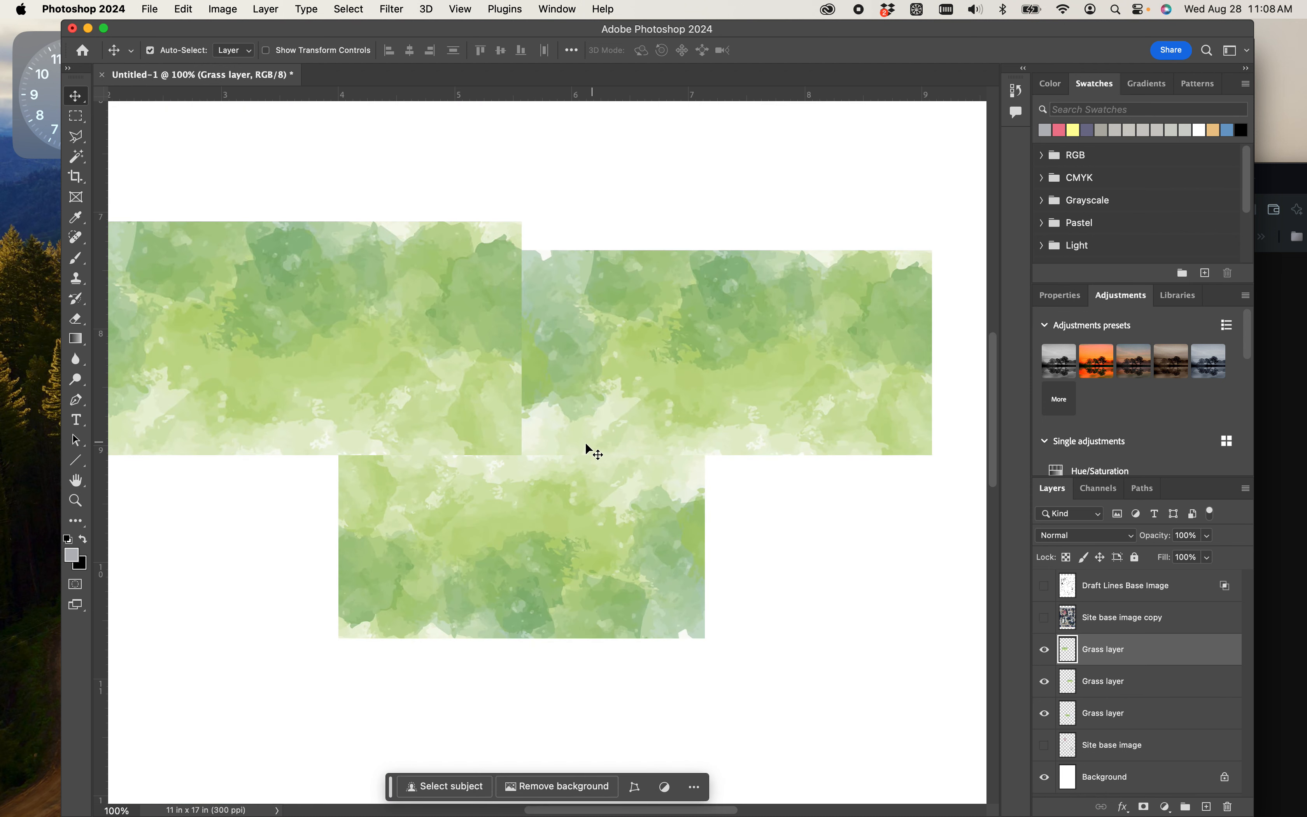
key("space")
left_click_drag(491, 512, 620, 545)
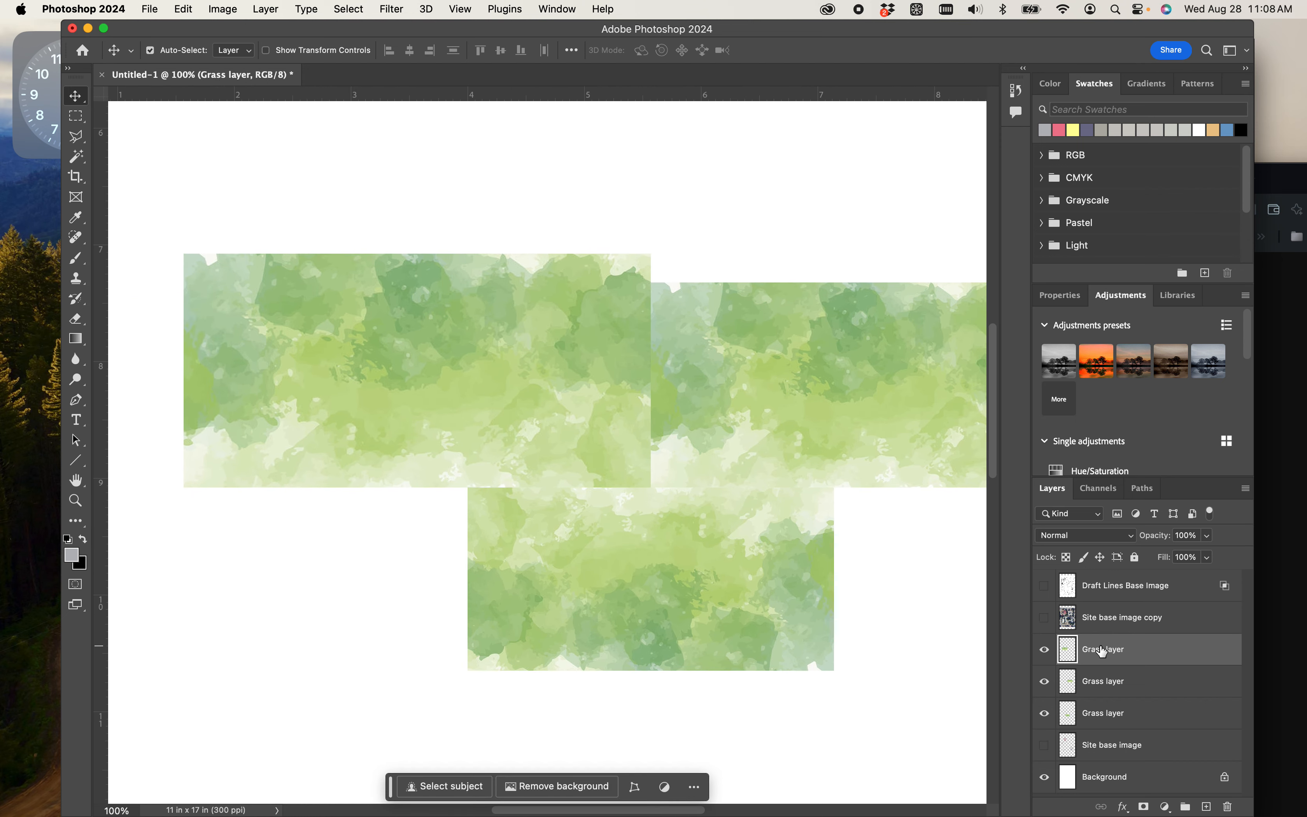
key("super+t")
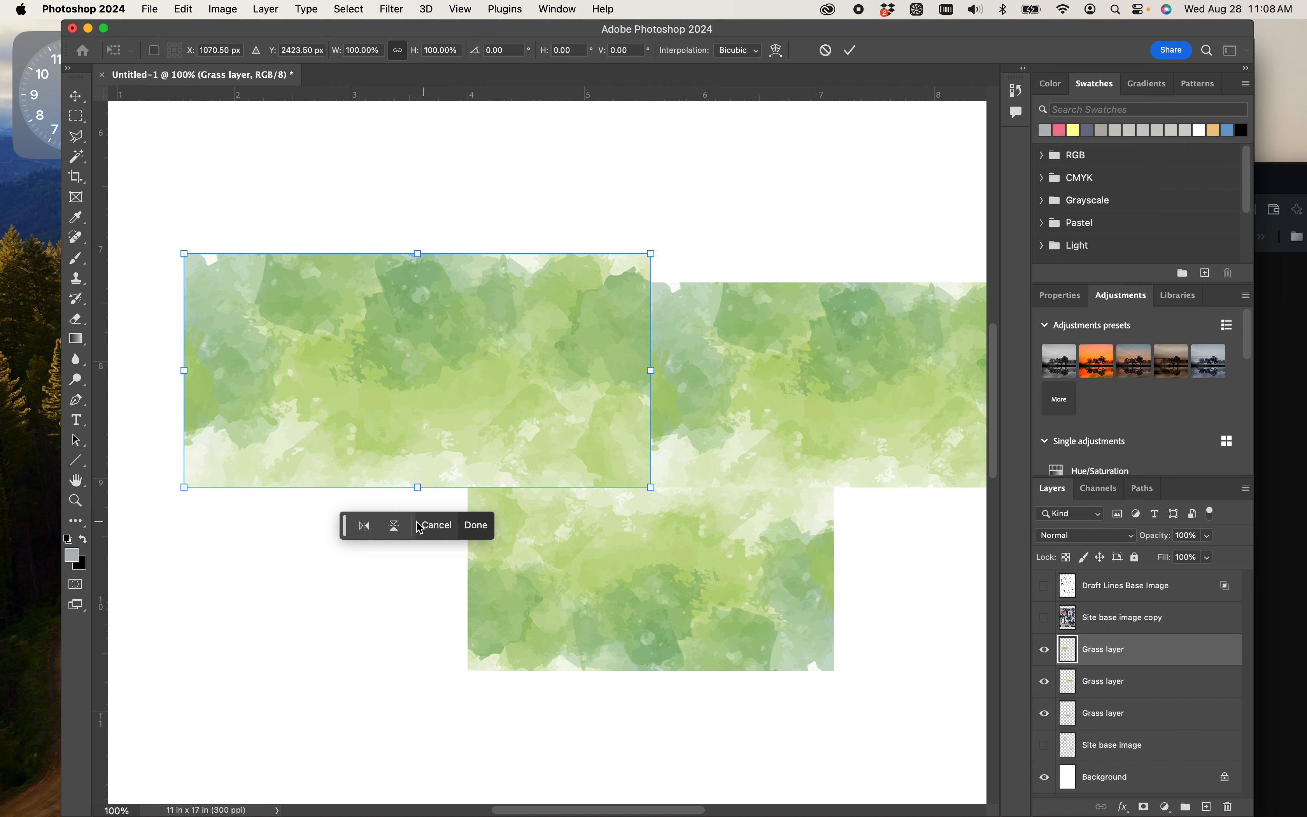
left_click(370, 528)
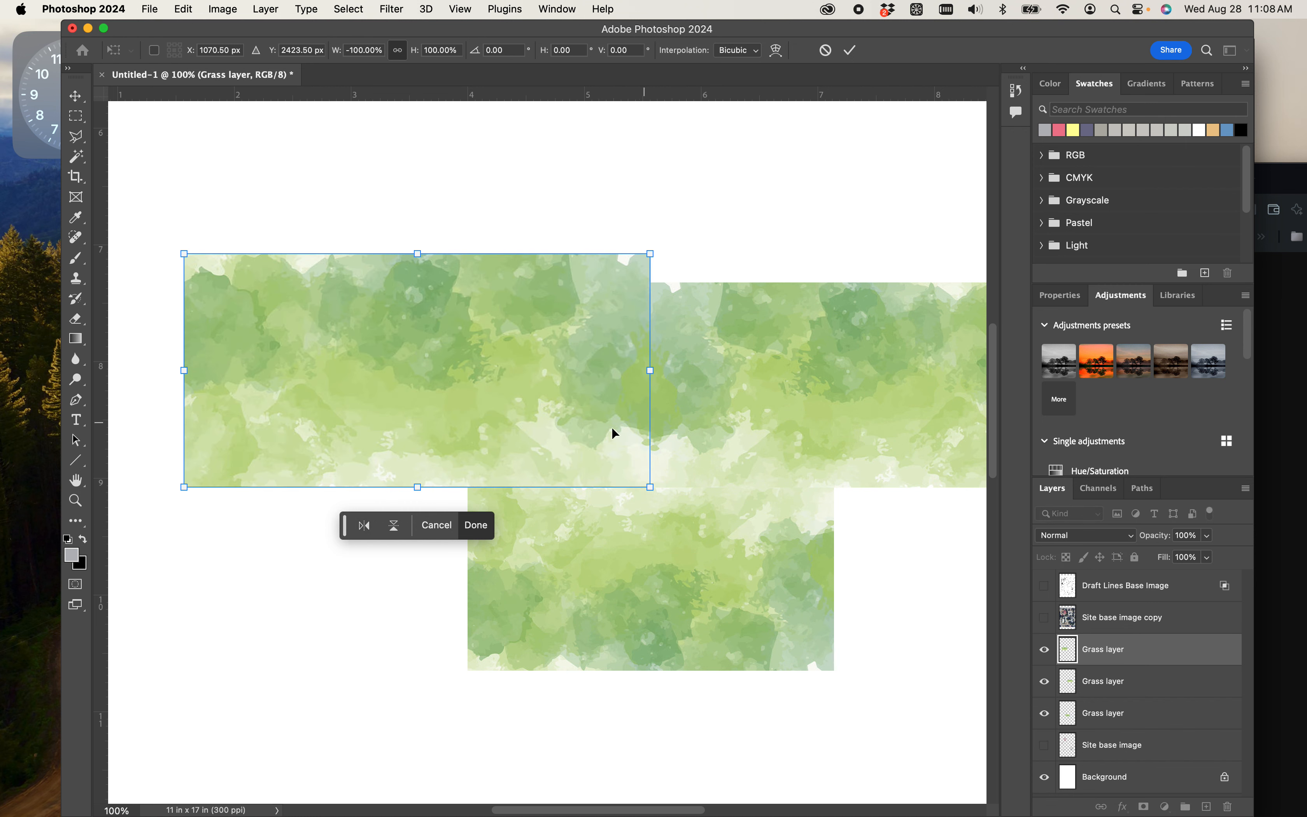
left_click_drag(568, 413, 582, 408)
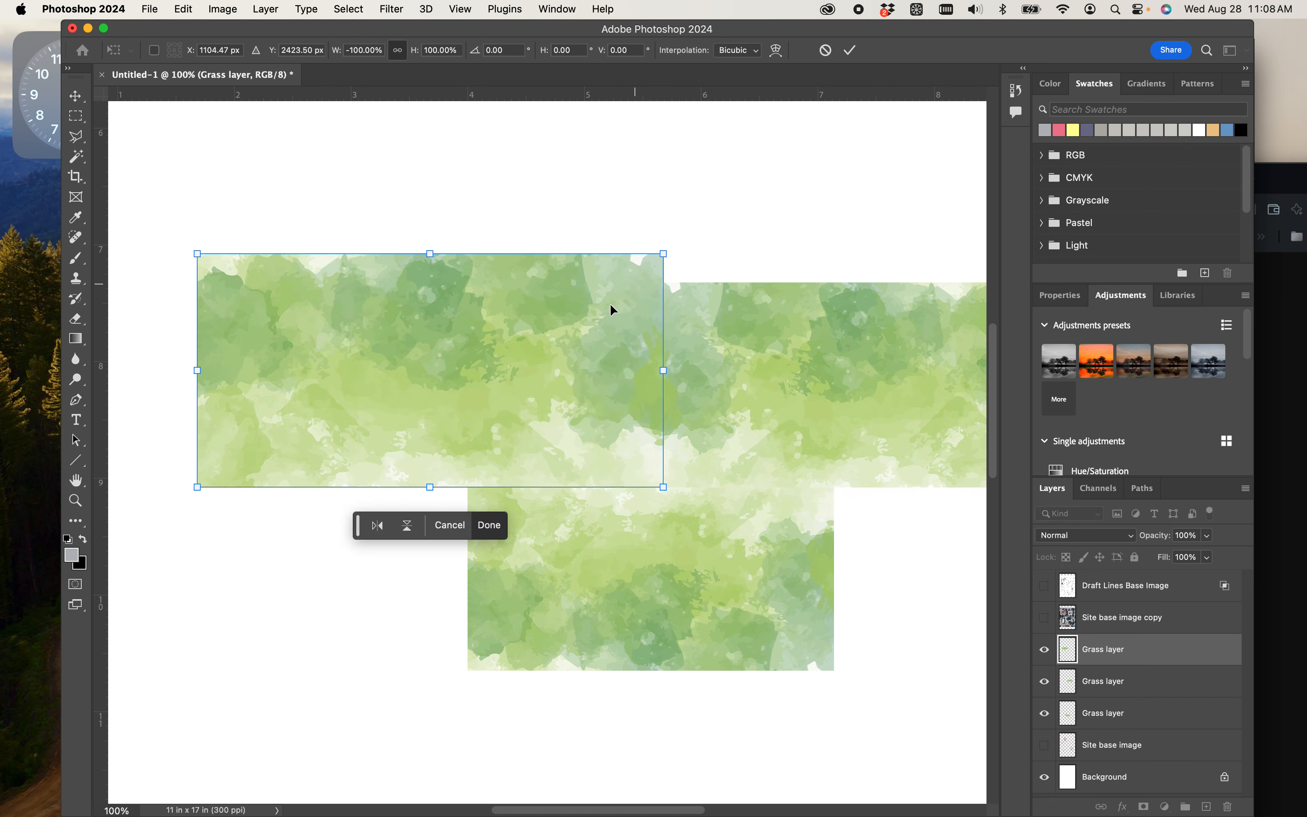
key("Return")
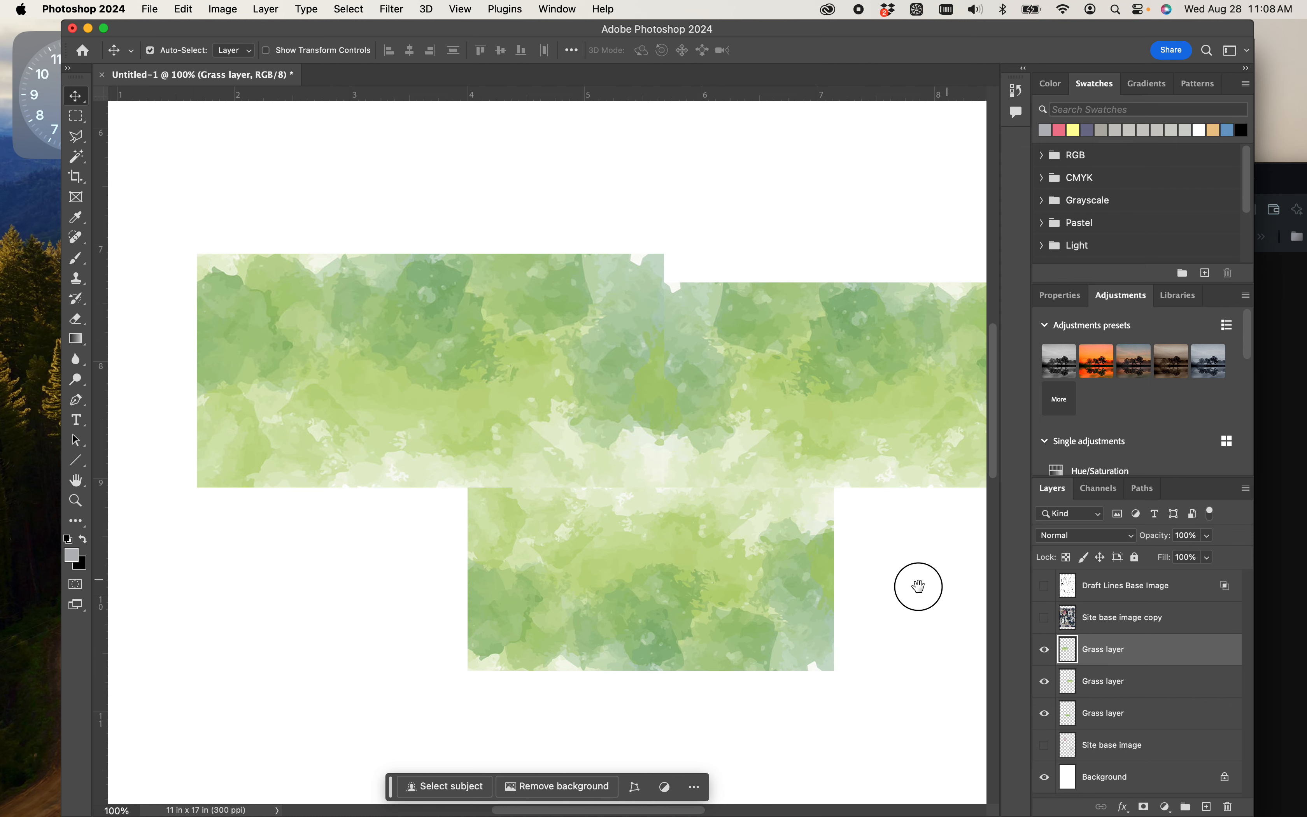
- Duplicate the three Grass layers together, placing the copies slightly down and right of the originals
left_click_drag(933, 582, 755, 534)
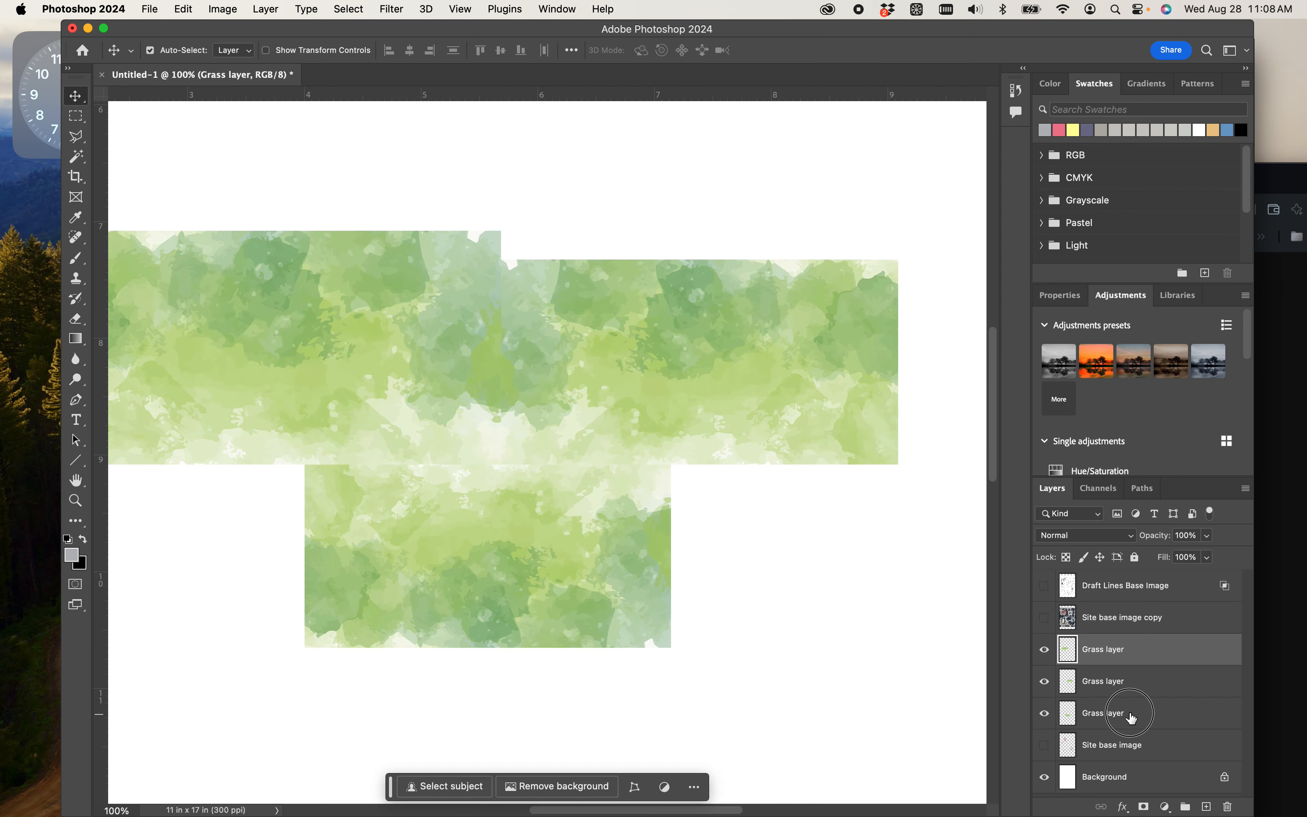
left_click(1132, 717, "shift")
left_click_drag(559, 438, 640, 451)
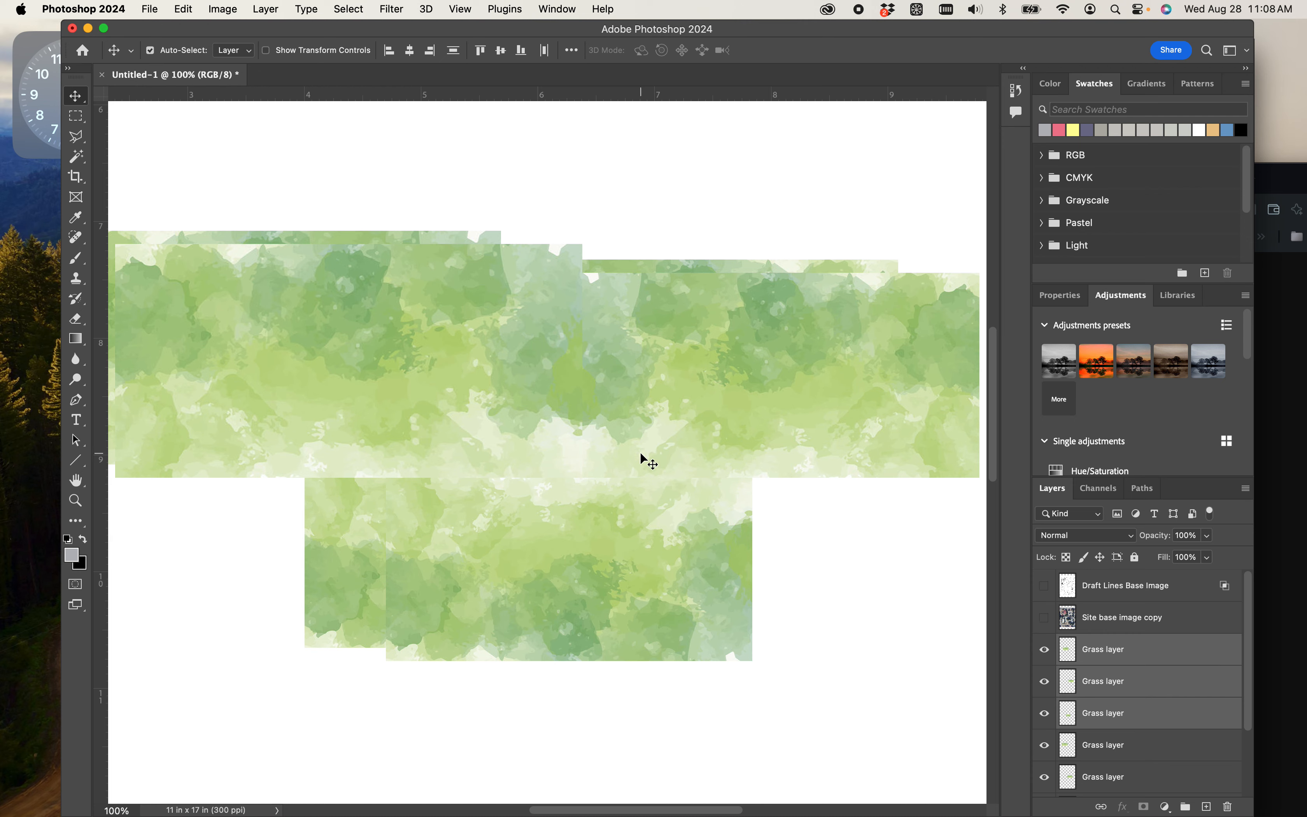
- Rotate the three grass copies 180° and move them down and right, with their top edge against the upper row's bottom edge
key("super+t")
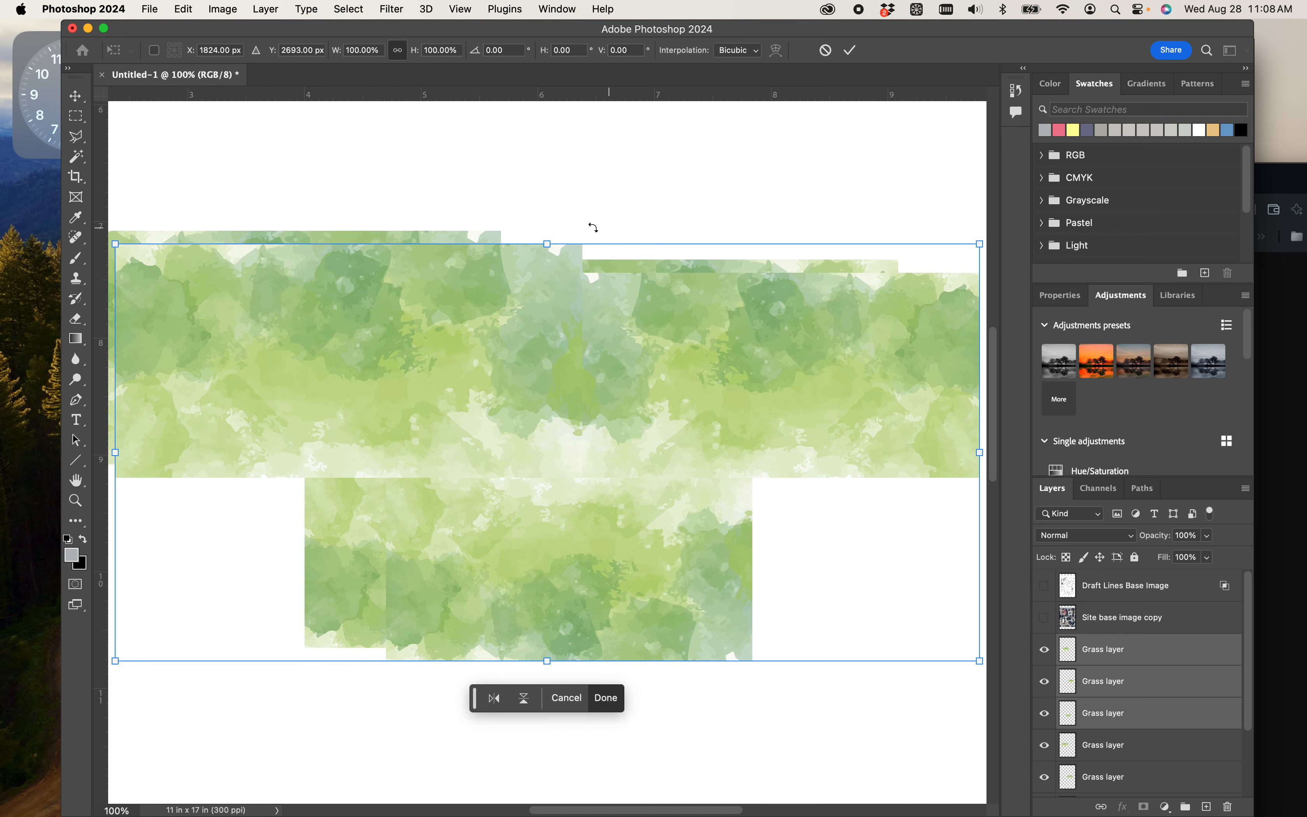
left_click_drag(576, 215, 534, 651)
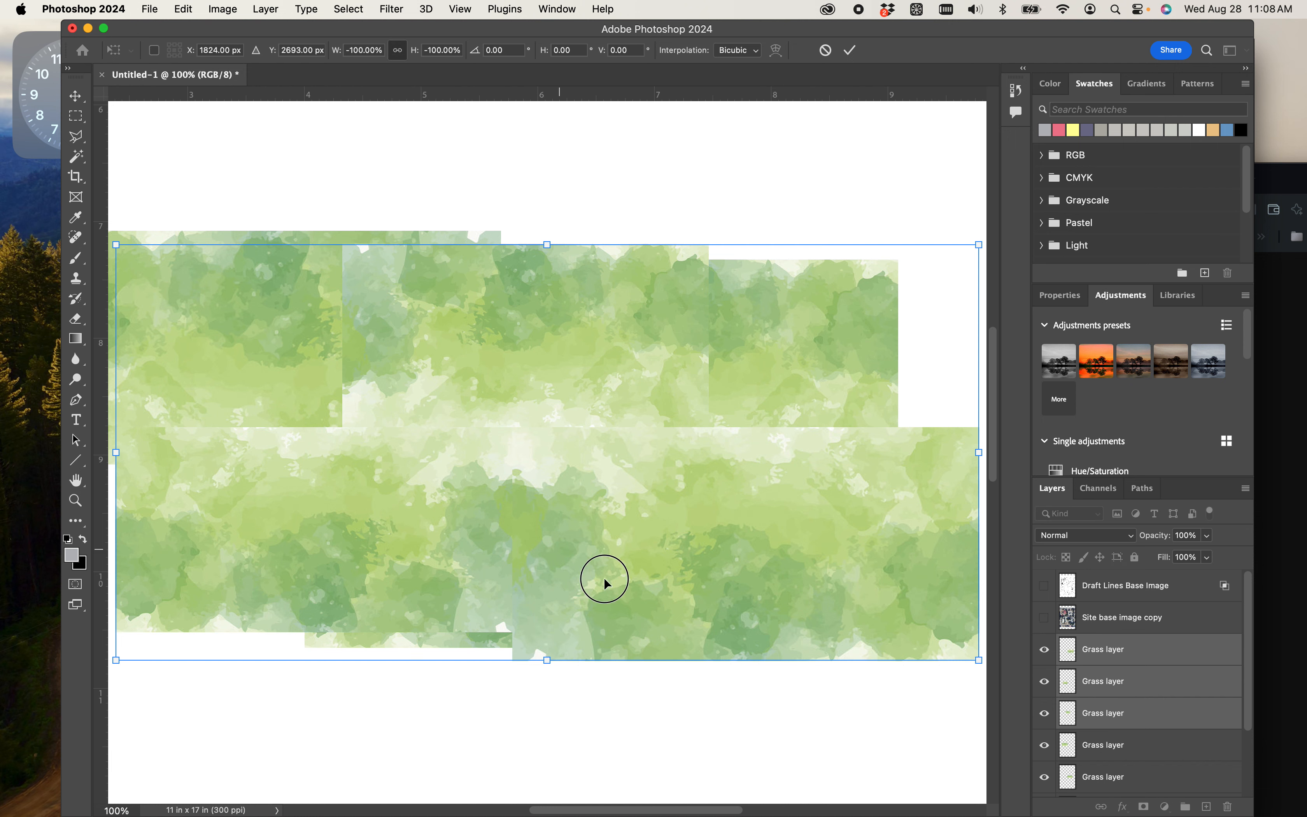
left_click_drag(604, 575, 822, 757)
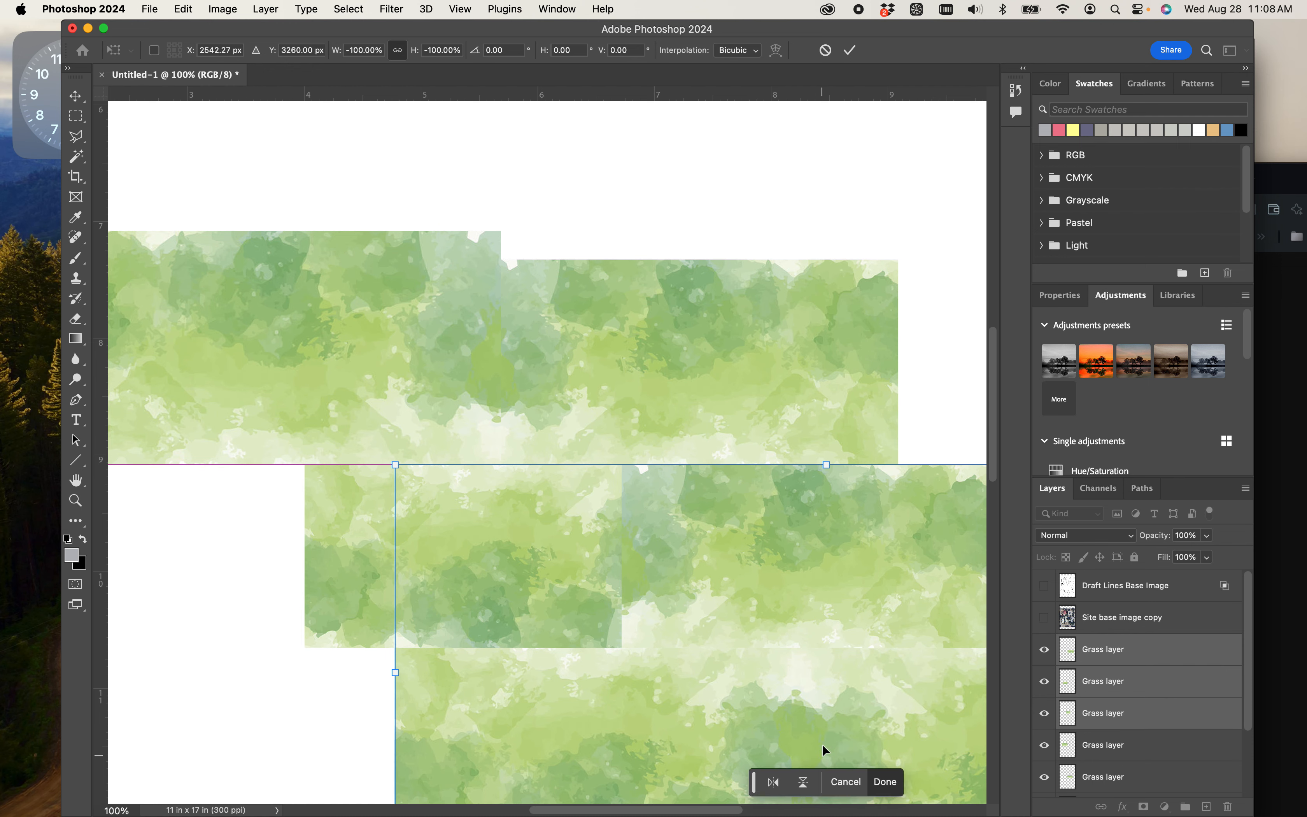
key("Return")
- Shift the original grass tile below the upper row slightly right, beneath the rotated copies
left_click_drag(758, 432, 750, 353)
key("super+equal")
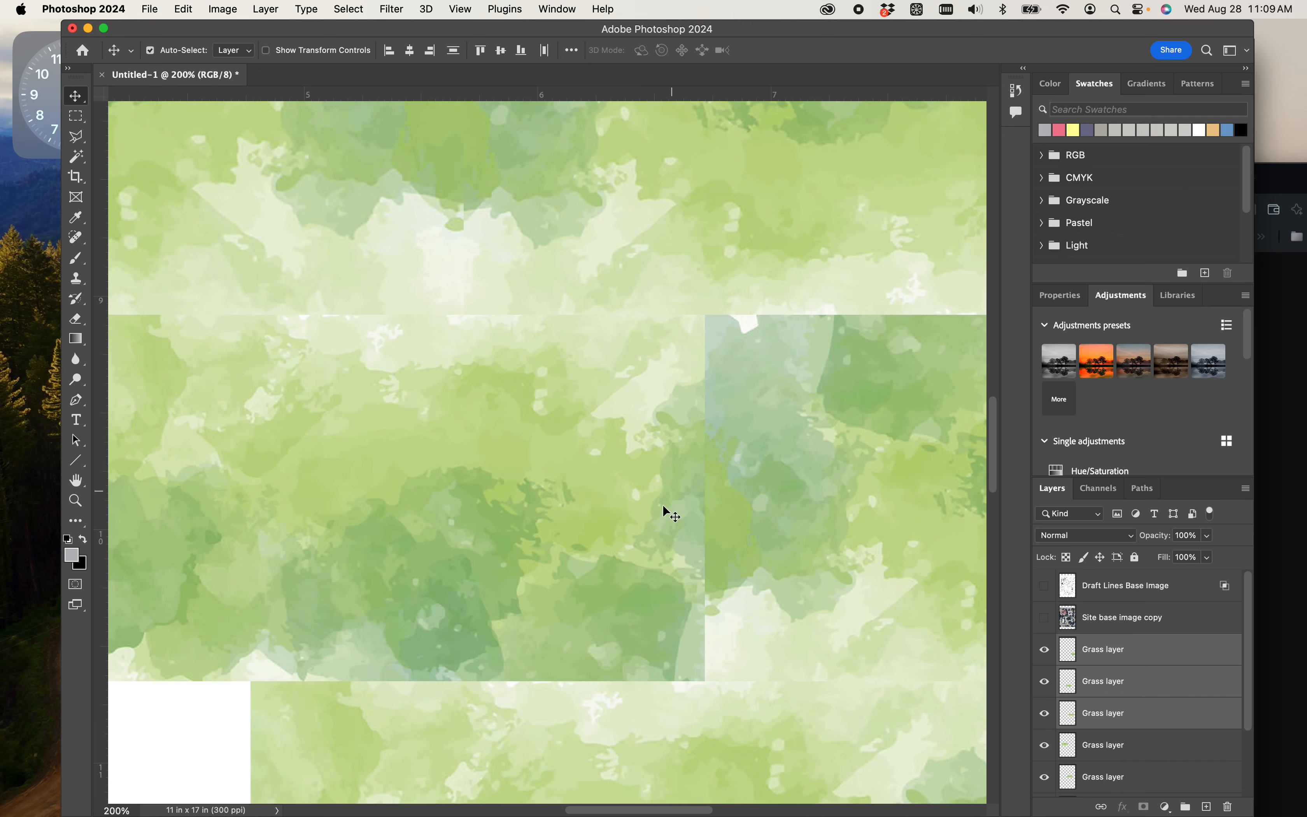
left_click(704, 404)
left_click_drag(703, 404, 676, 533)
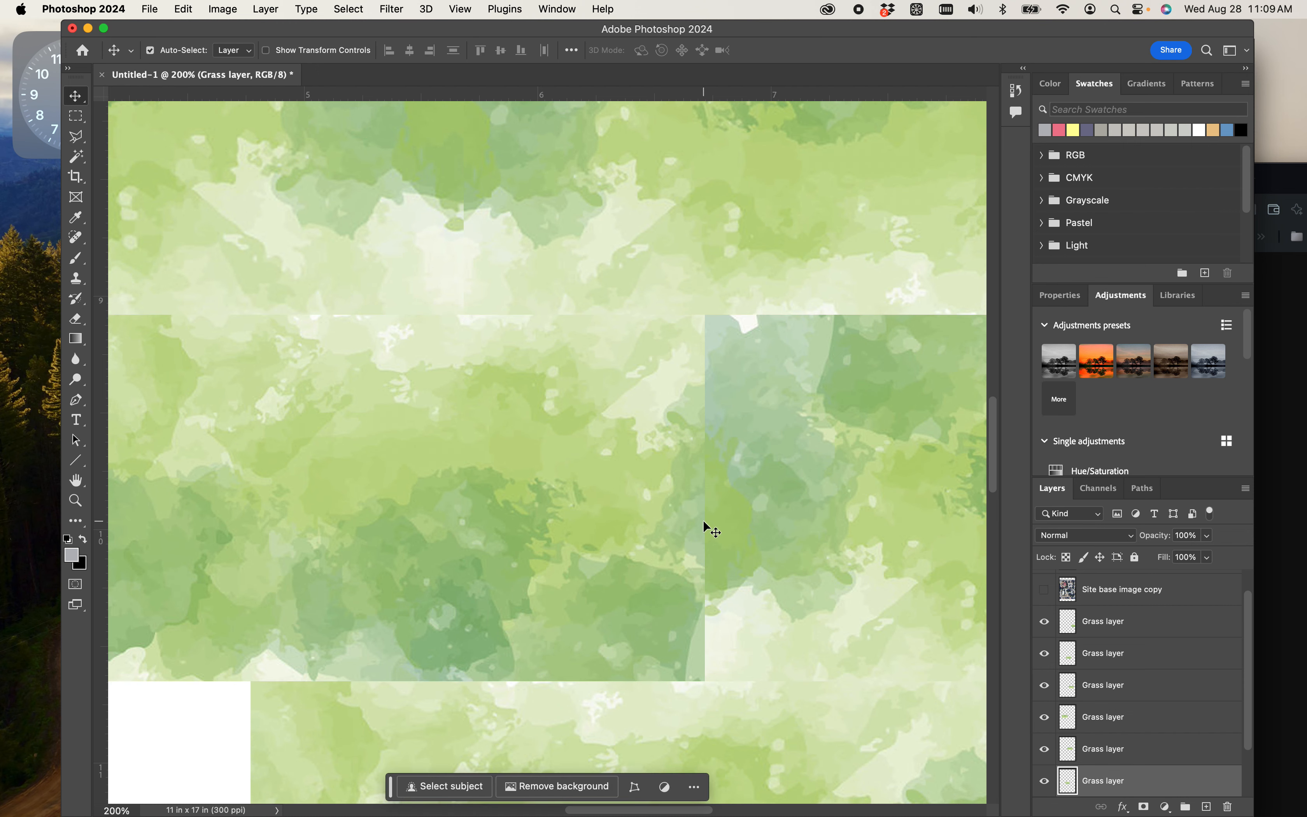
- Merge all six Grass layers into a single Grass layer
key("super+minus")
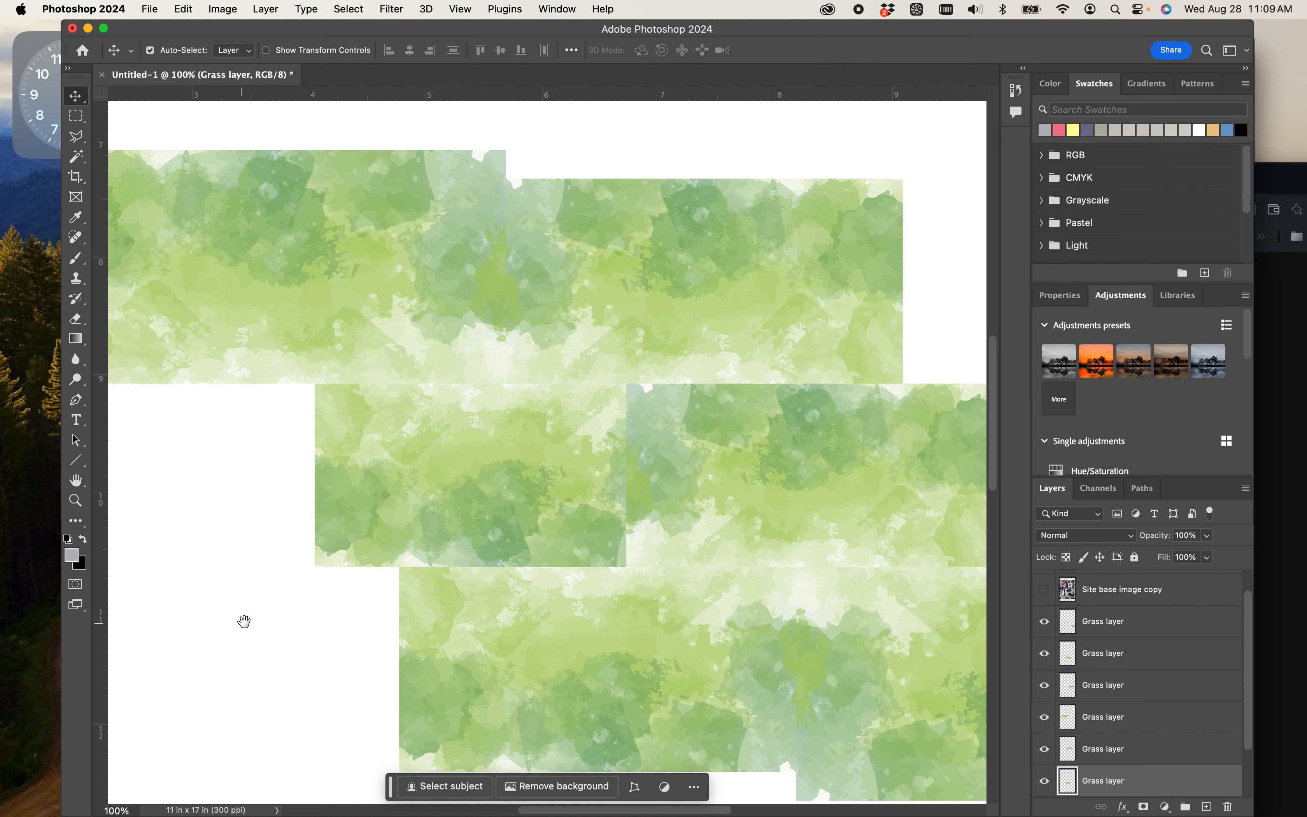
left_click_drag(244, 621, 260, 572)
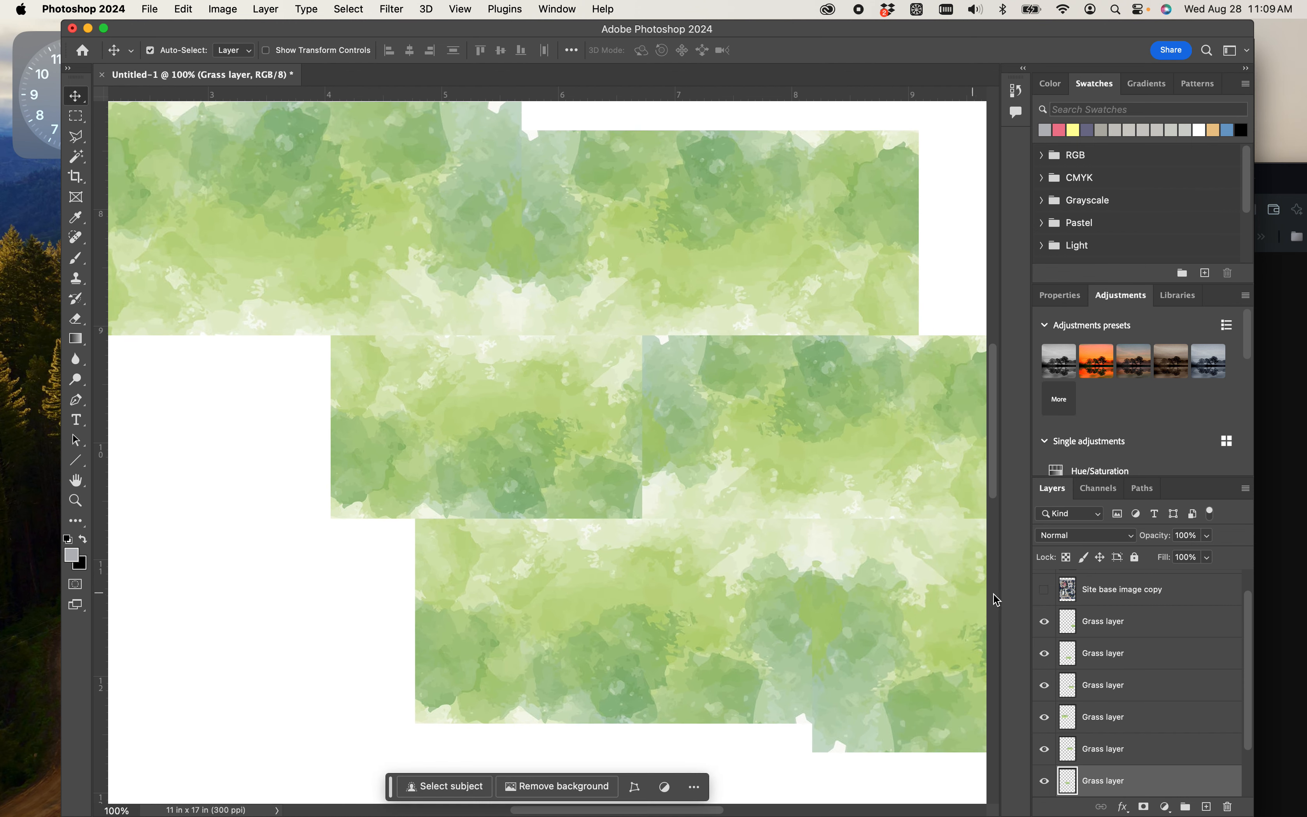
left_click(1149, 627)
scroll(1140, 633, "down", 1)
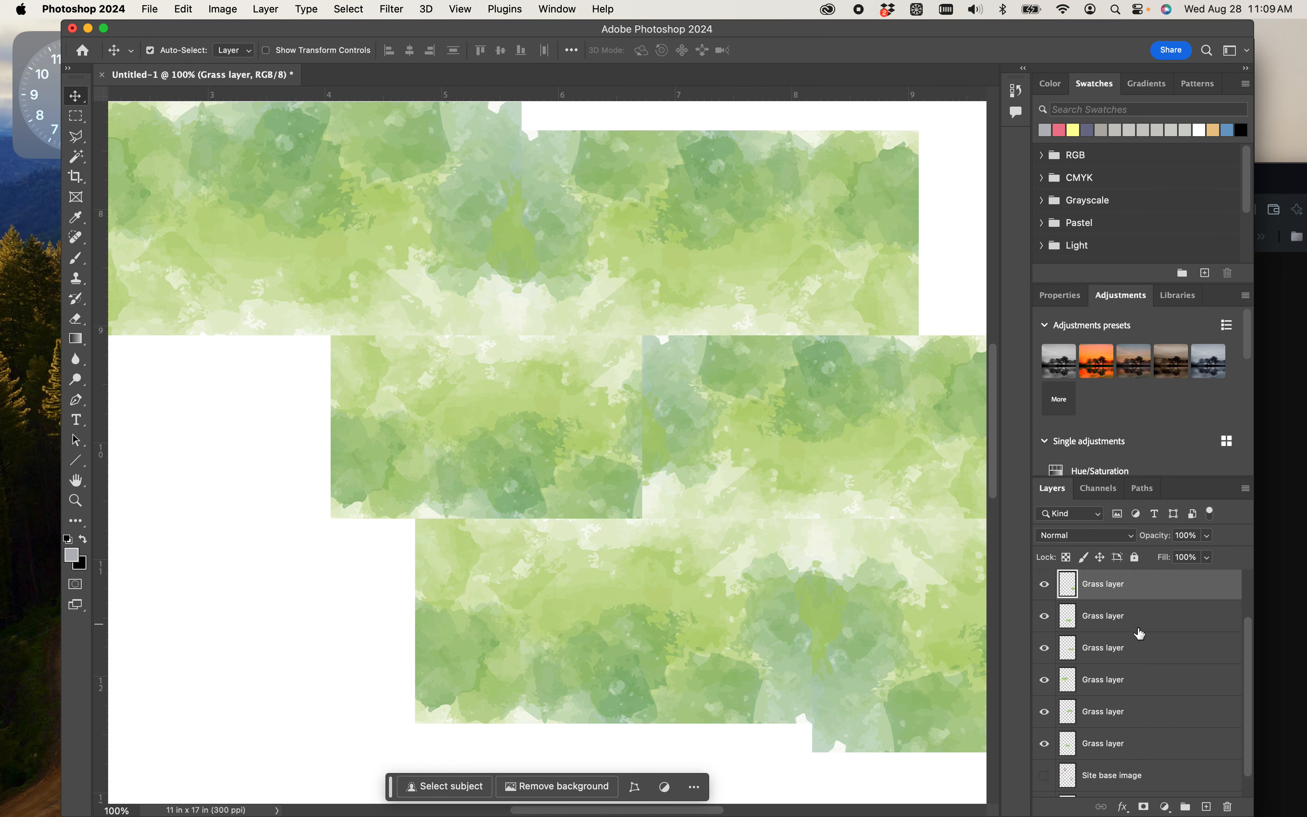
left_click(1138, 749, "shift")
right_click(1114, 697)
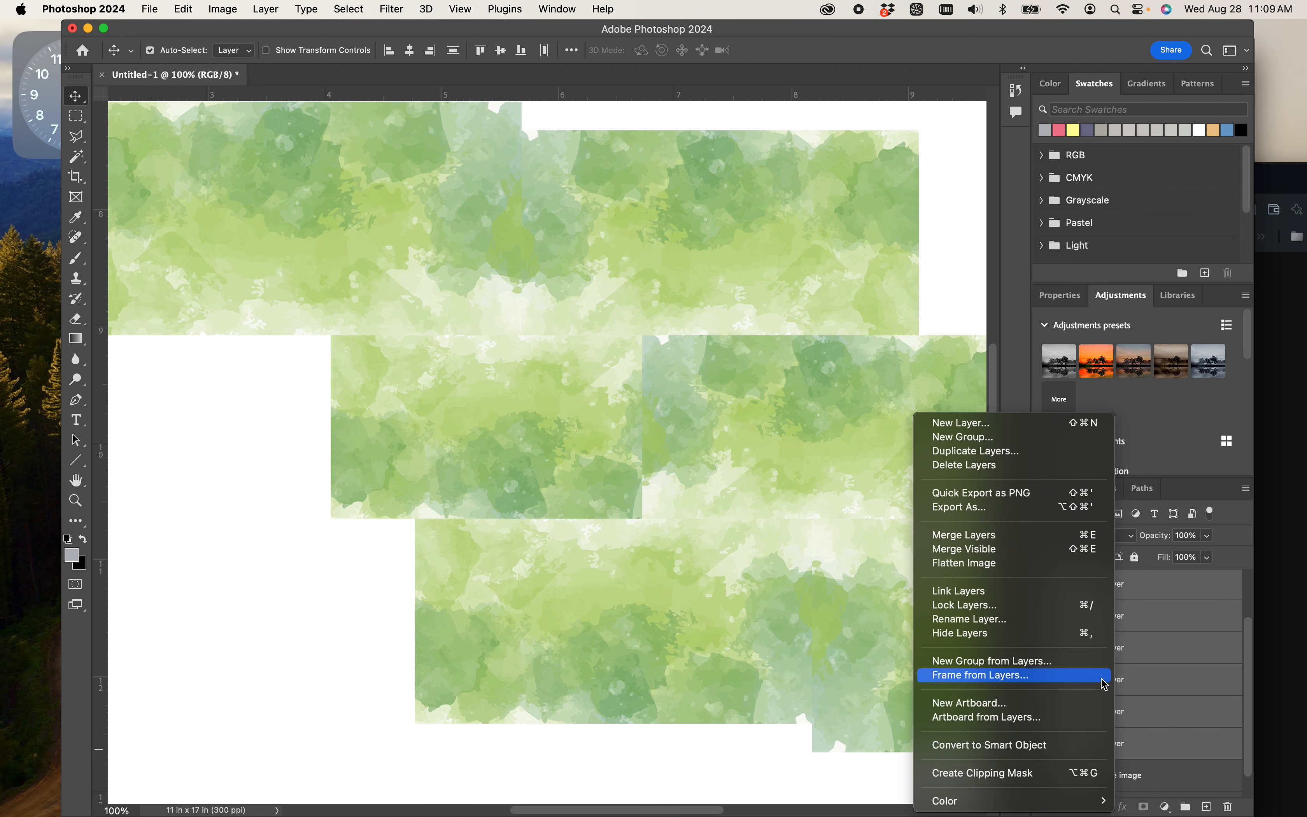
left_click(977, 546)
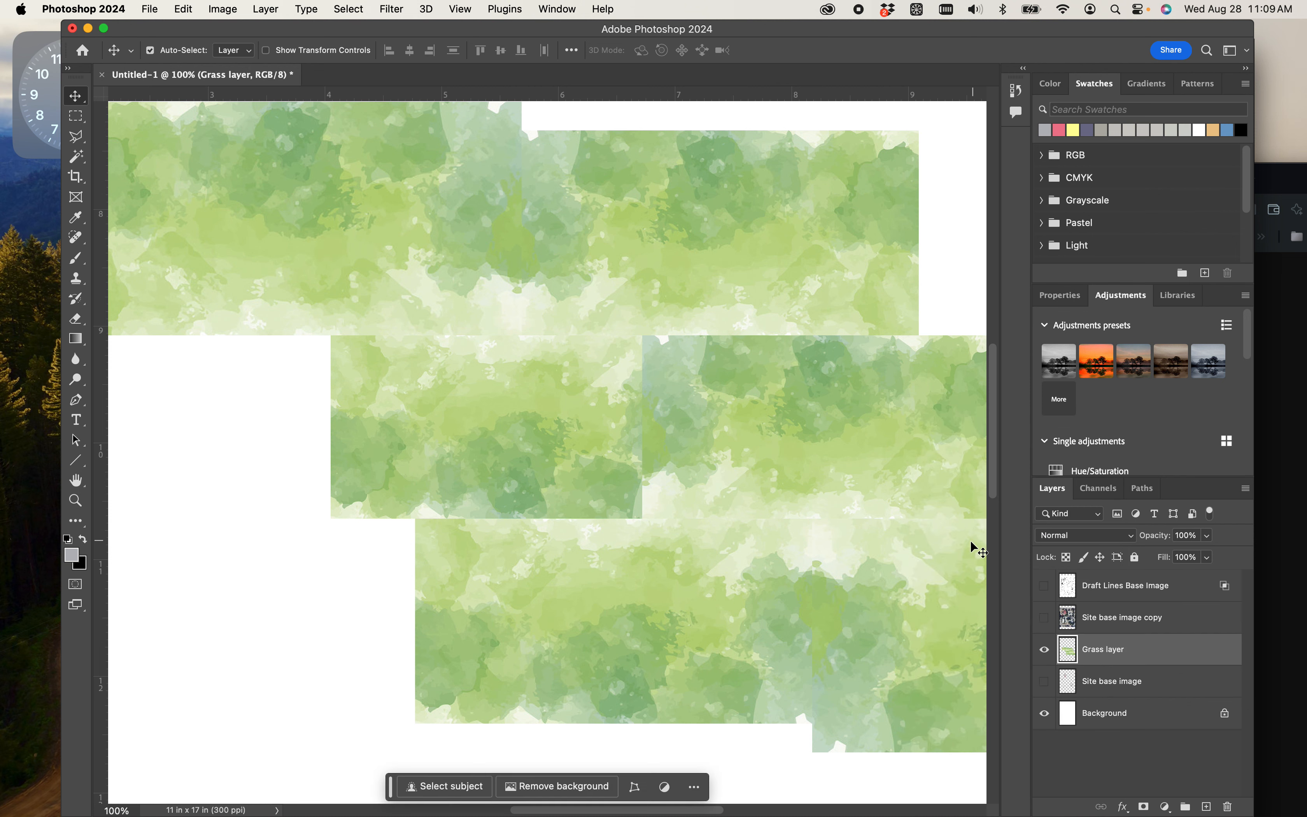
left_click(1046, 656)
left_click(1046, 657)
key("super+minus")
key("super+minus")
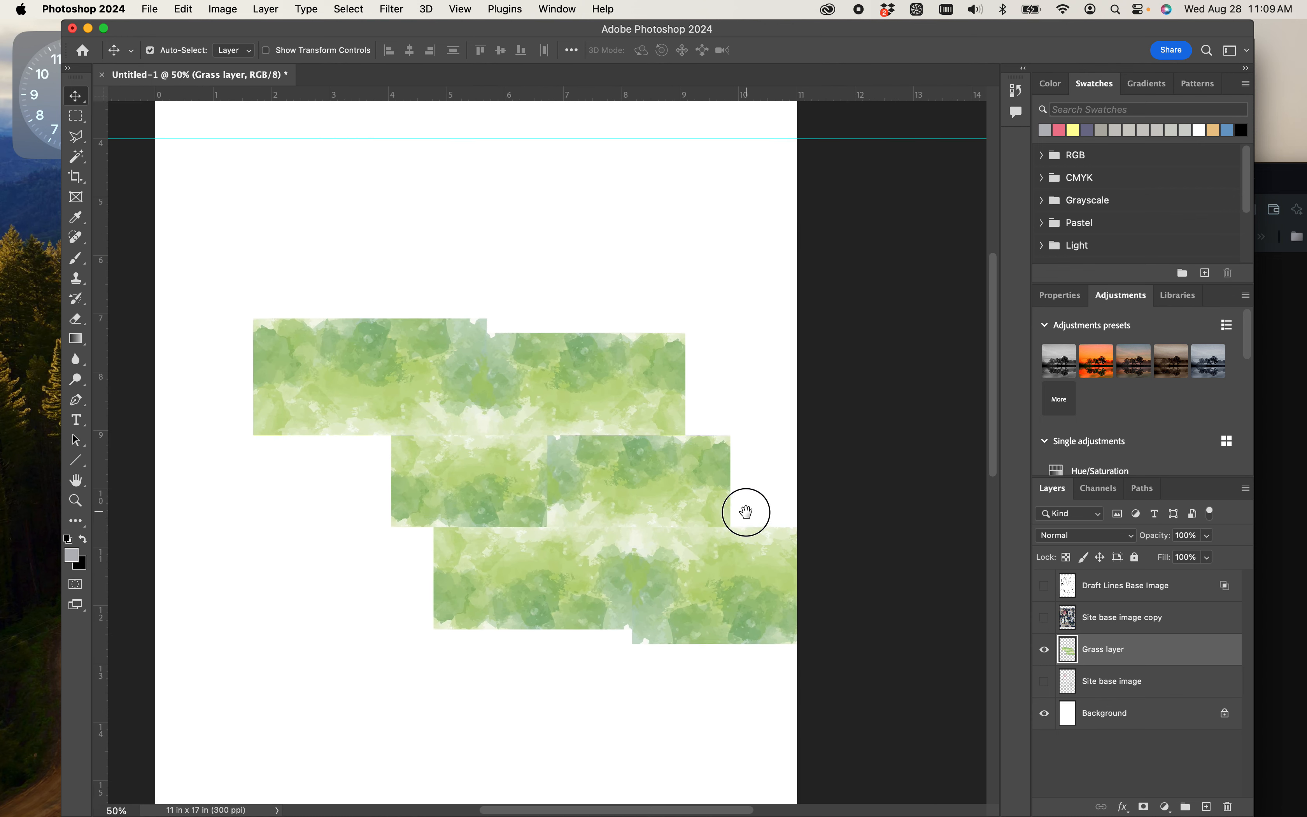
left_click_drag(746, 512, 745, 515)
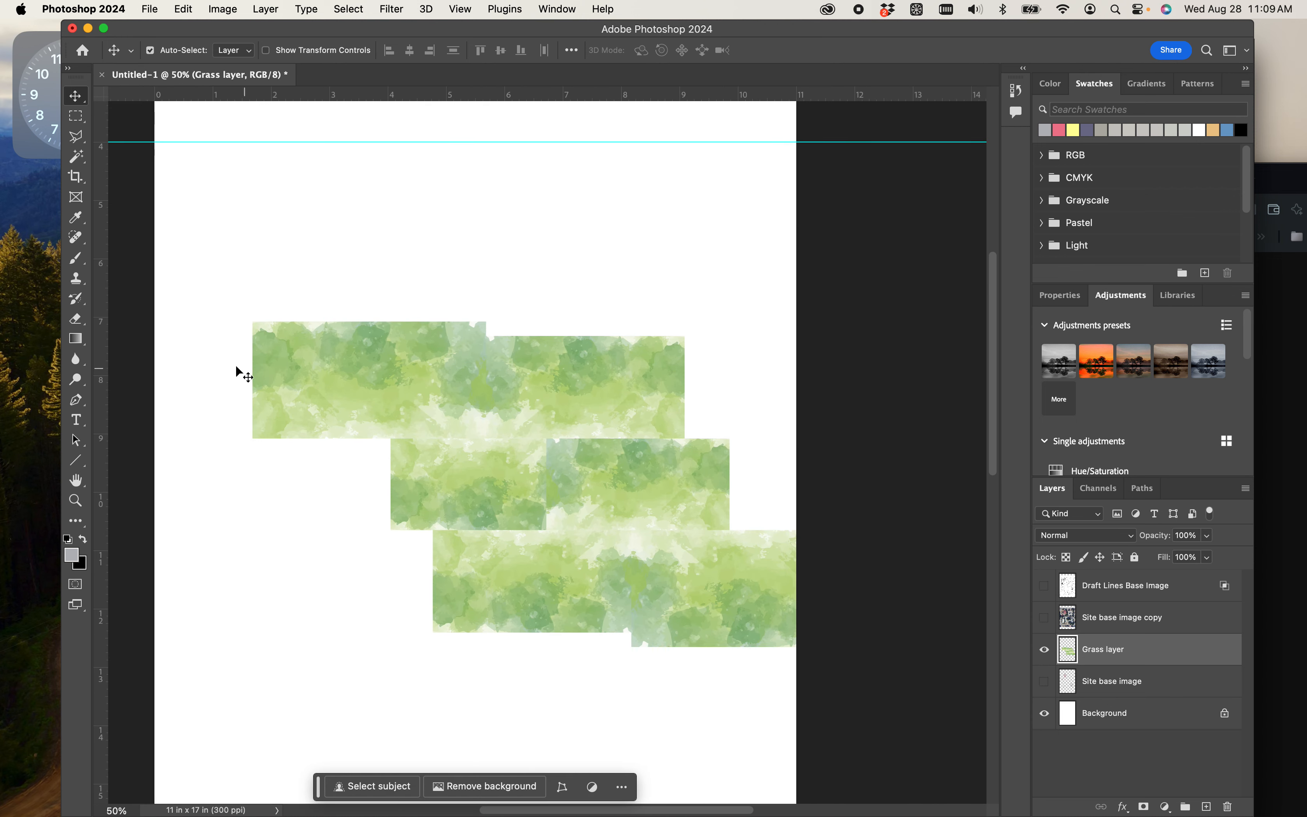
left_click(76, 117)
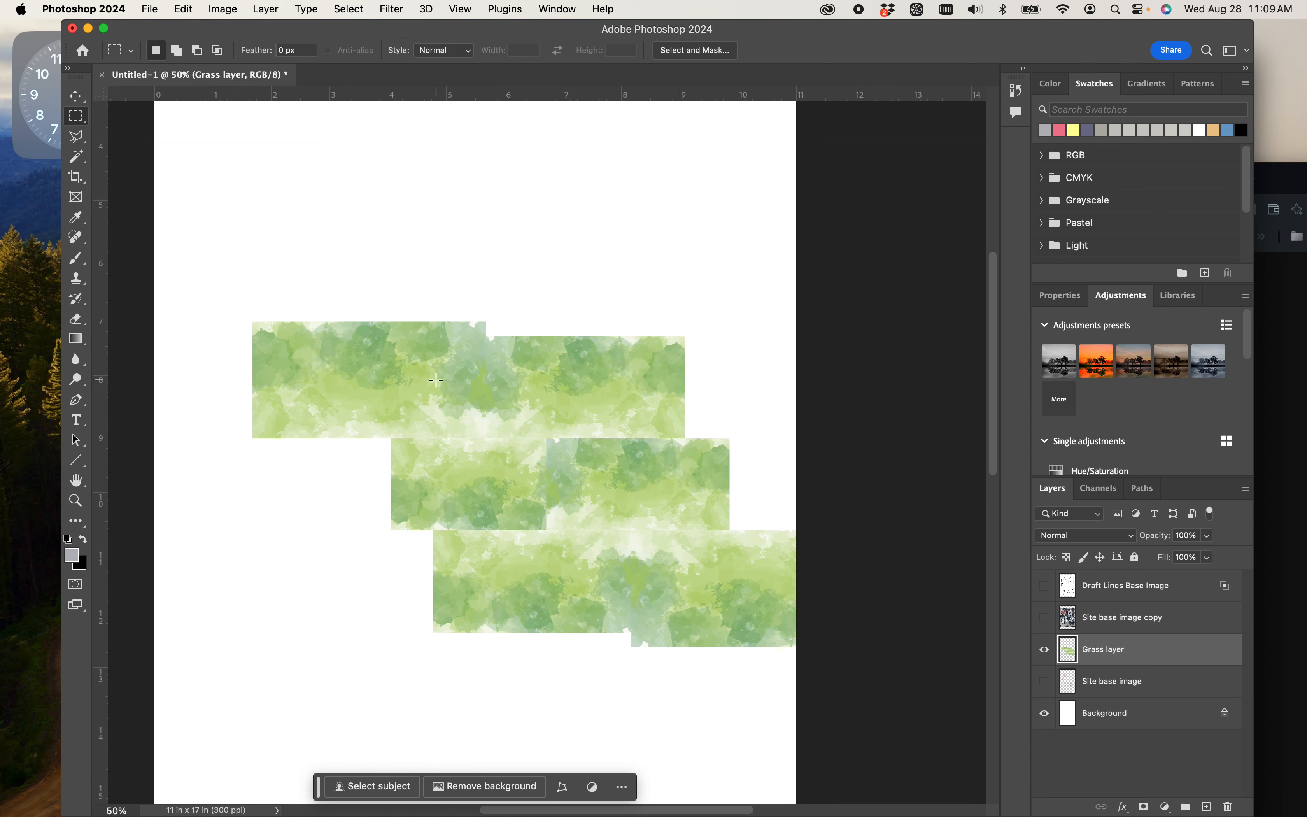
- Lighten the seam between the upper row and the middle-left tile using the Dodge tool on midtones at 50% exposure
key("super+plus")
key("super+plus")
key("super+plus")
left_click_drag(439, 376, 601, 310)
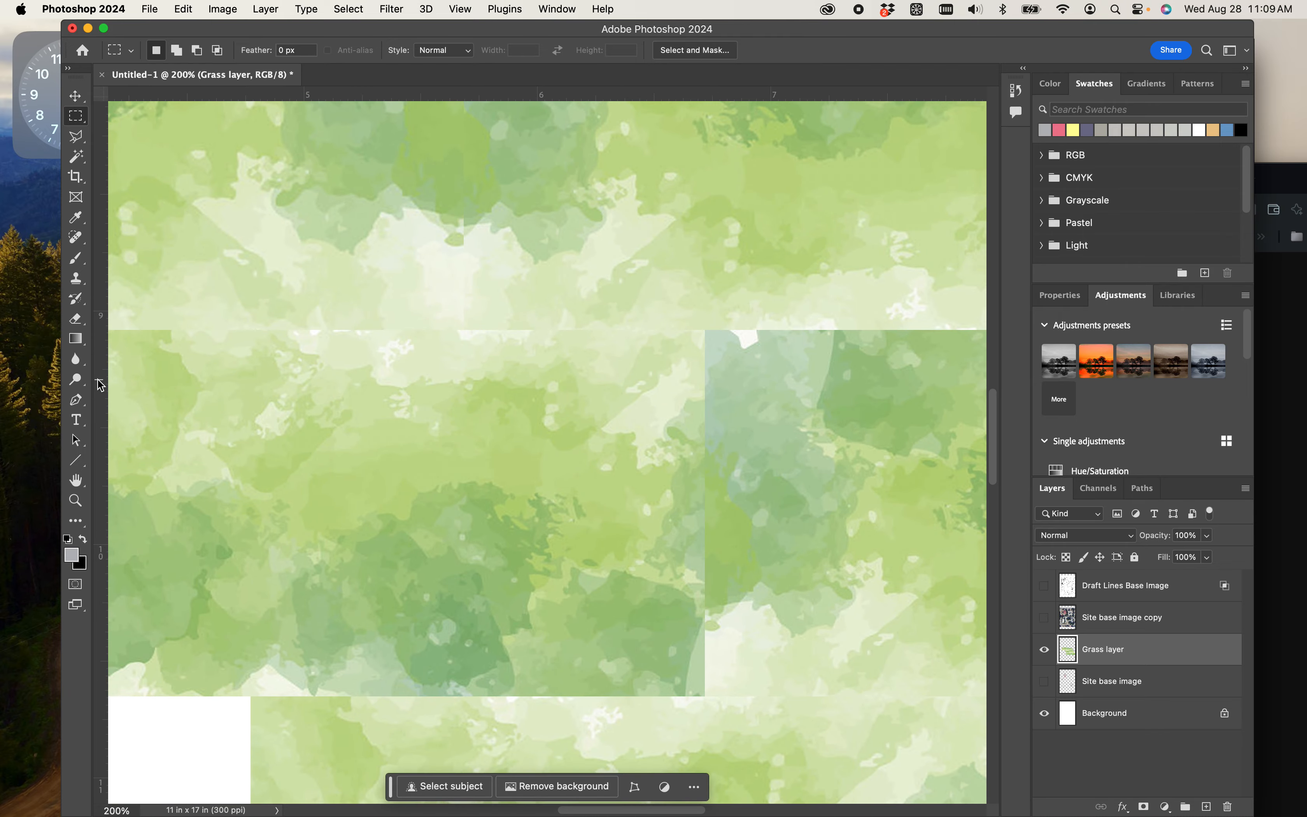
left_click(79, 385)
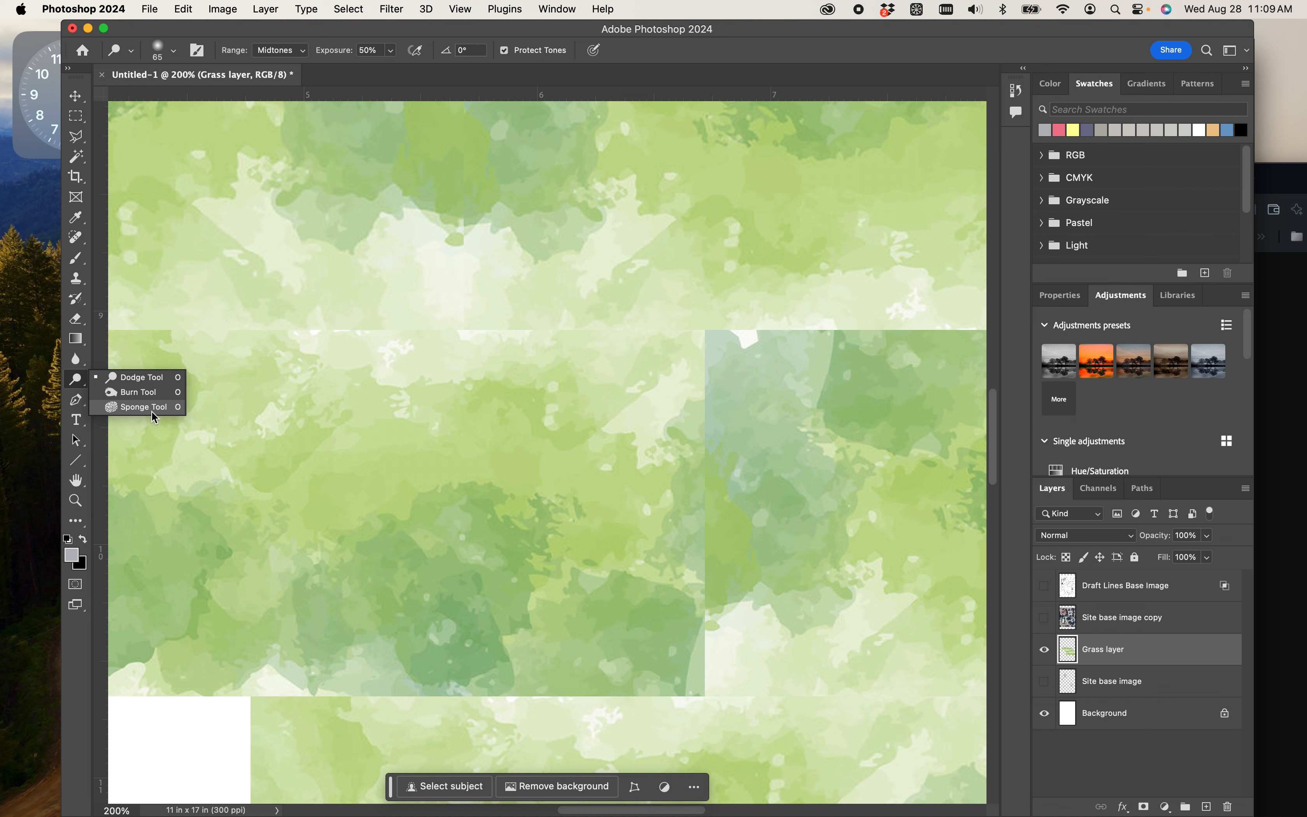
left_click(143, 380)
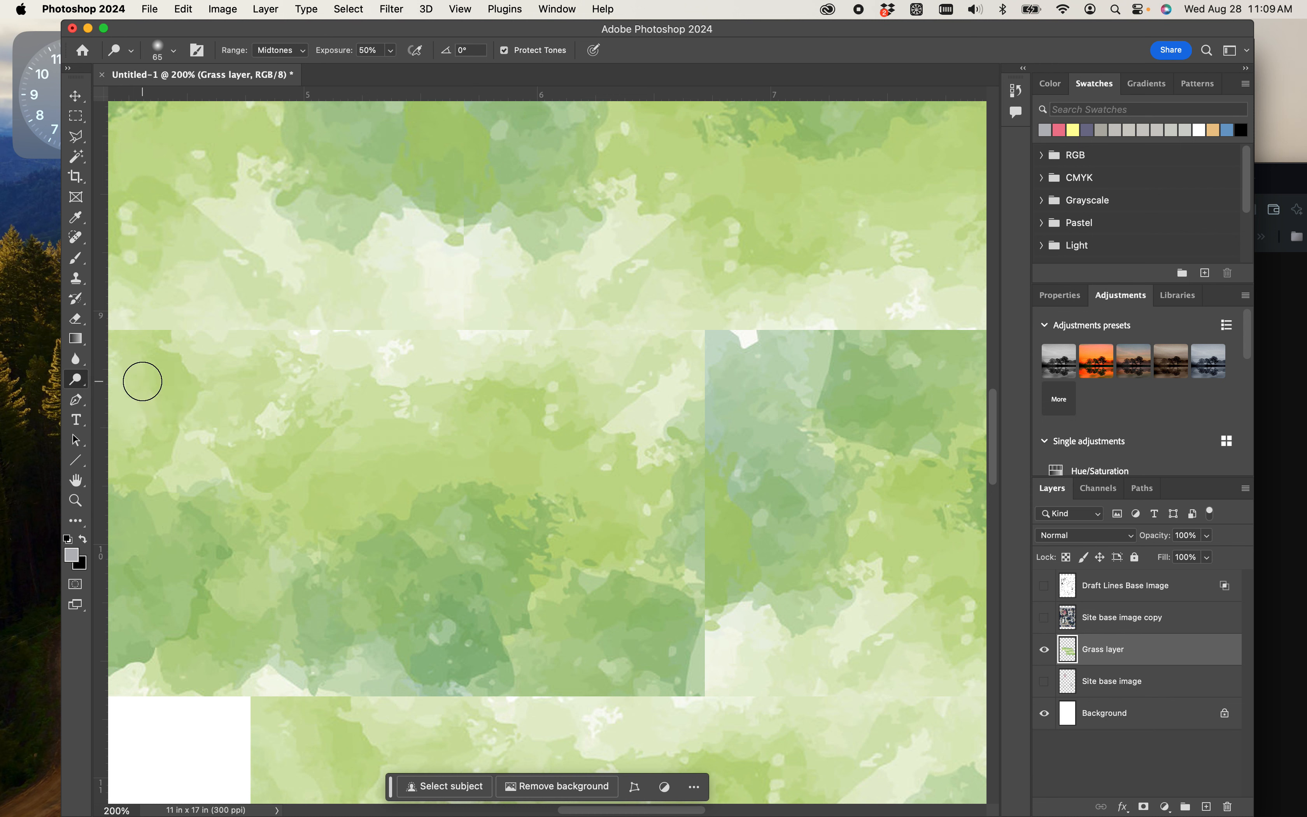
mouse_move(549, 346)
left_mouse_down()
mouse_move(469, 304)
mouse_move(441, 326)
mouse_move(450, 351)
mouse_move(319, 378)
left_mouse_up()
- Enlarge the Dodge brush to 95 px and lighten more of the horizontal seam toward the middle-left tile's outer edge
right_click(281, 400)
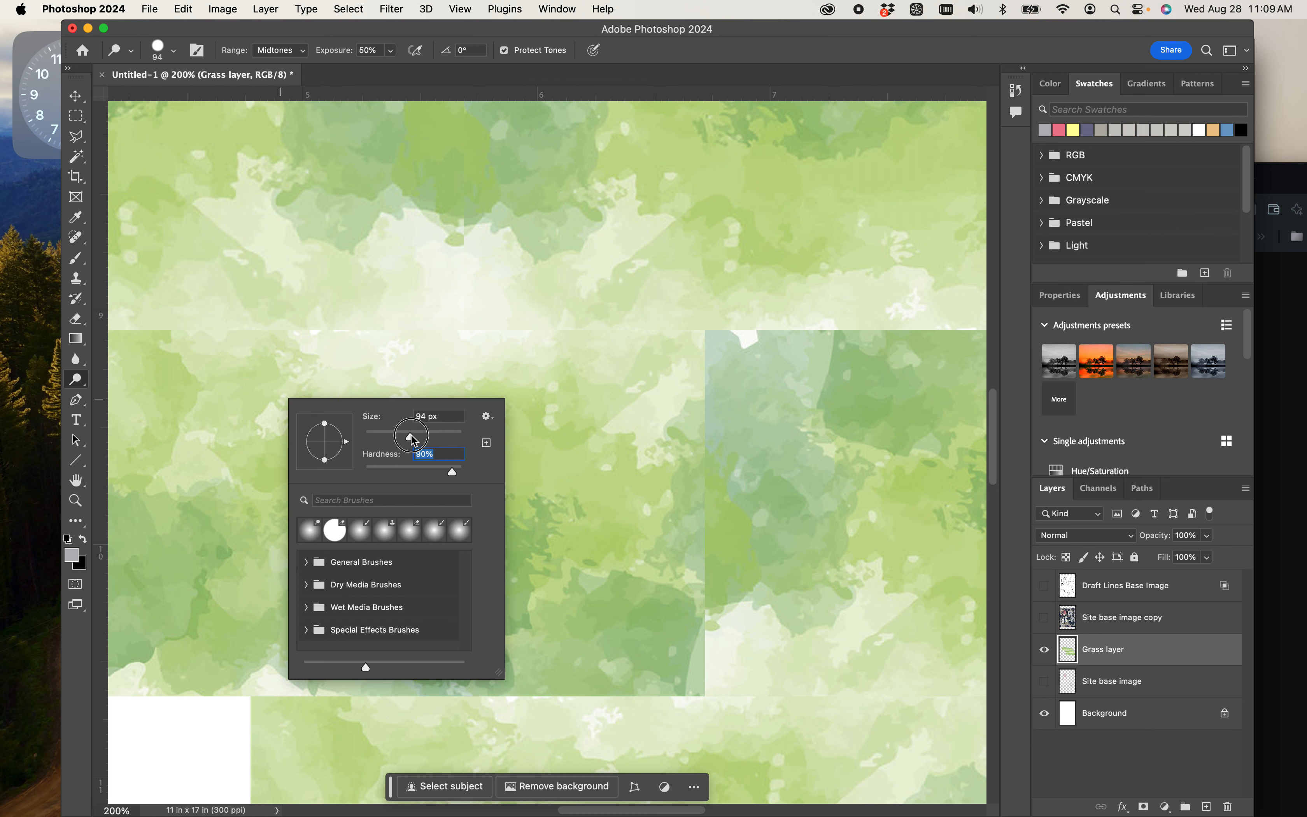
key("Return")
mouse_move(437, 328)
left_mouse_down()
mouse_move(395, 336)
mouse_move(386, 275)
mouse_move(299, 324)
mouse_move(311, 343)
mouse_move(297, 294)
mouse_move(189, 356)
mouse_move(224, 304)
mouse_move(163, 323)
left_mouse_up()
key("space")
mouse_move(233, 395)
left_mouse_down()
mouse_move(431, 400)
mouse_move(537, 442)
left_mouse_up()
mouse_move(512, 395)
left_mouse_down()
mouse_move(412, 348)
mouse_move(420, 374)
mouse_move(551, 435)
mouse_move(437, 411)
mouse_move(409, 368)
mouse_move(417, 423)
mouse_move(542, 388)
mouse_move(561, 300)
mouse_move(619, 395)
left_mouse_up()
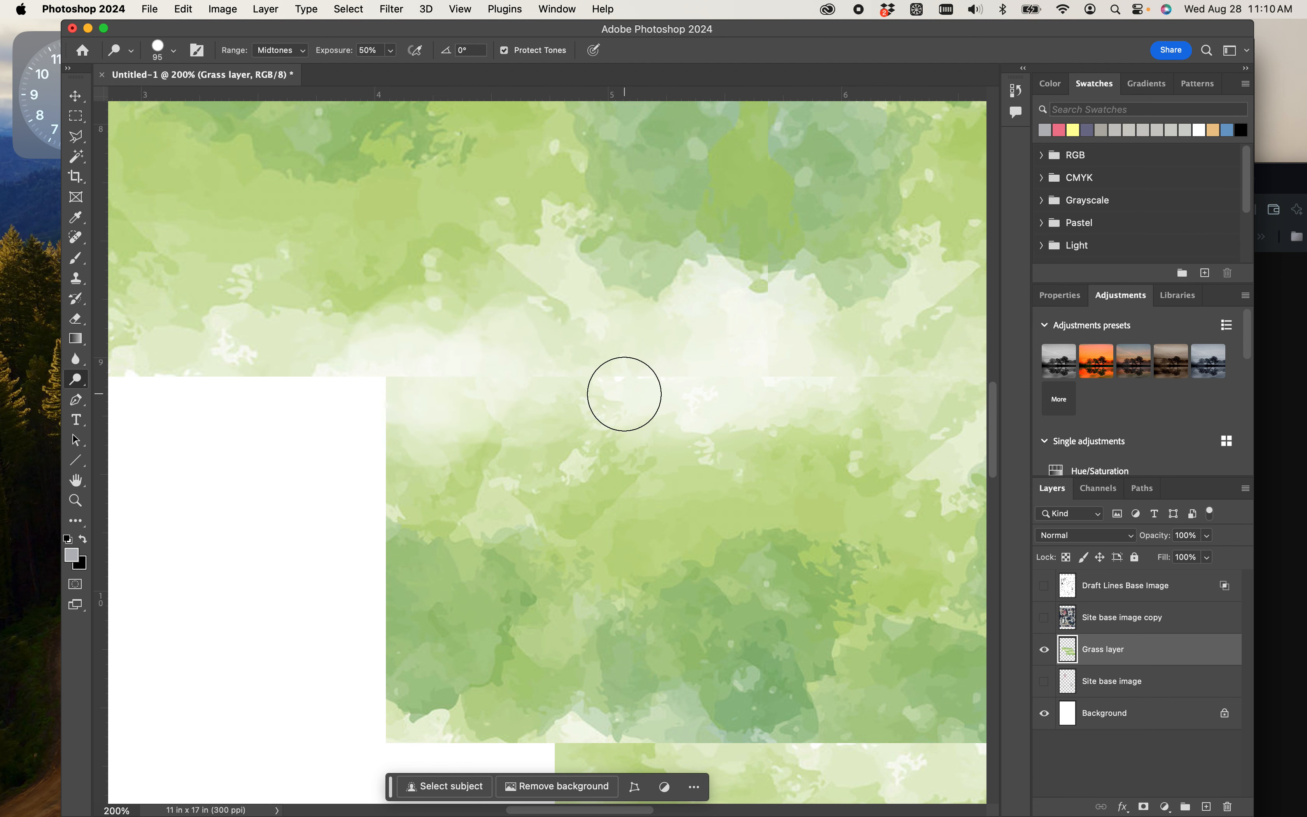
- Soften the Dodge brush to 45% hardness and lighten the seams around the rotated tile's upper-left corner
left_click_drag(817, 393, 484, 383)
mouse_move(600, 399)
left_mouse_down()
mouse_move(509, 396)
mouse_move(544, 424)
mouse_move(490, 424)
mouse_move(510, 419)
mouse_move(496, 391)
mouse_move(545, 404)
mouse_move(572, 368)
mouse_move(591, 385)
mouse_move(529, 381)
mouse_move(490, 409)
mouse_move(524, 415)
mouse_move(510, 406)
mouse_move(591, 366)
mouse_move(493, 401)
mouse_move(545, 375)
mouse_move(596, 383)
mouse_move(607, 354)
mouse_move(612, 399)
mouse_move(540, 408)
left_mouse_up()
right_click(542, 406)
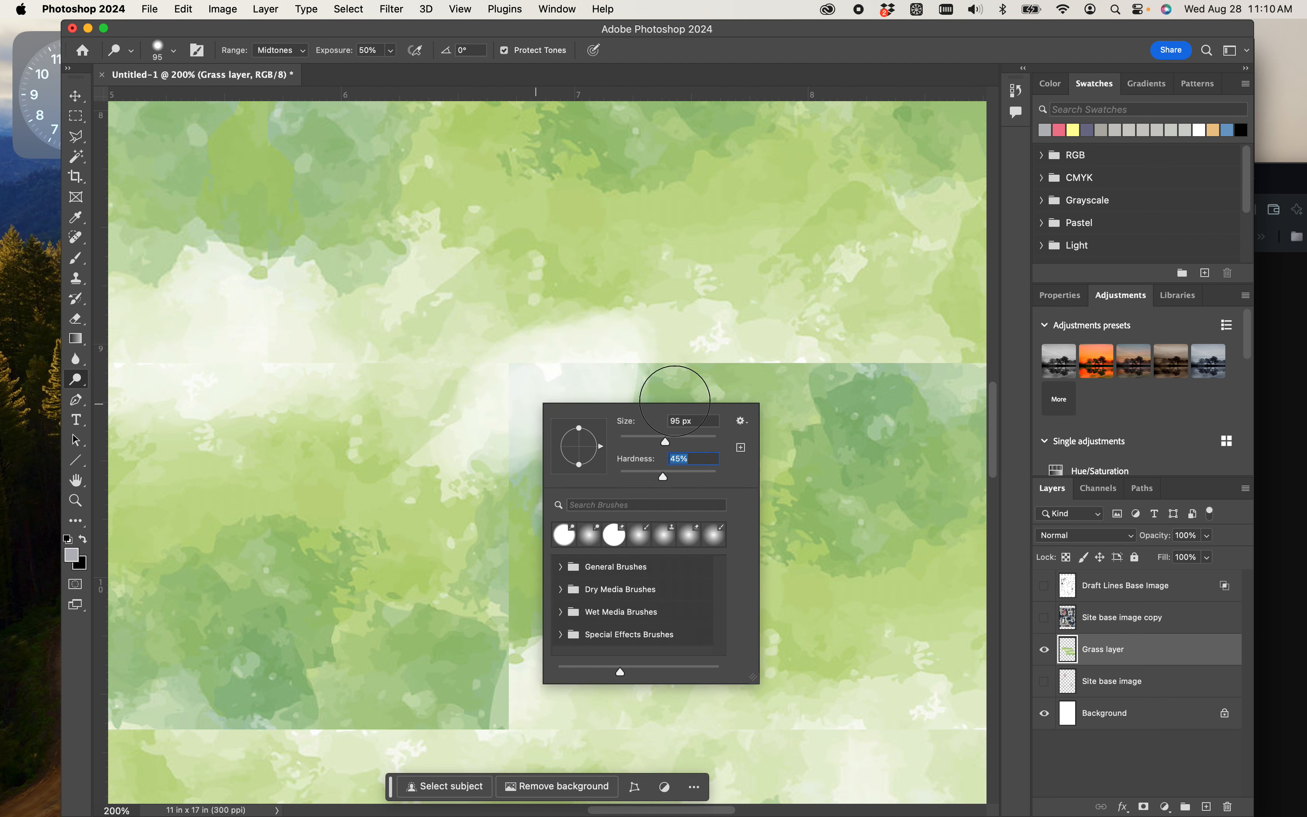
mouse_move(652, 365)
left_mouse_down()
mouse_move(687, 343)
mouse_move(720, 373)
left_mouse_up()
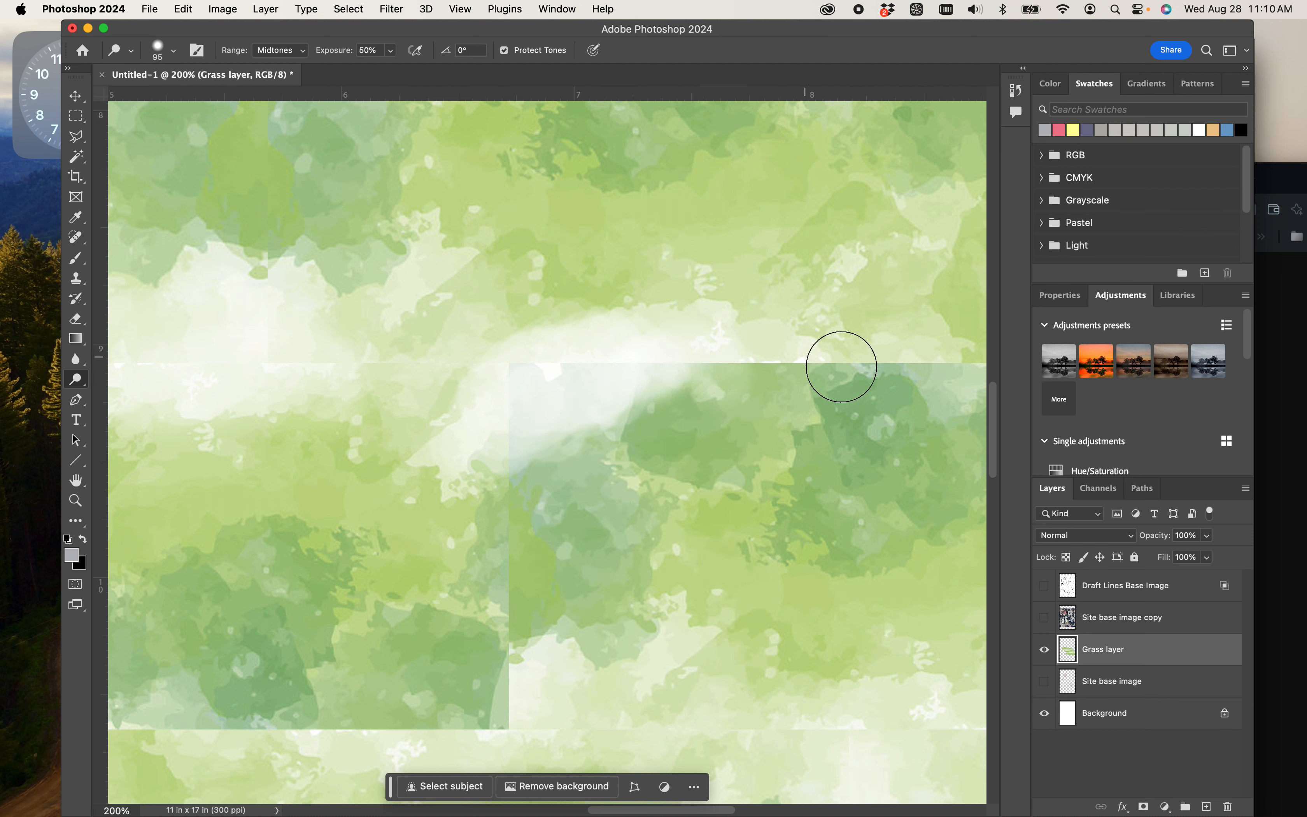
right_click(720, 512)
- Darken the grass along the vertical seam between the middle tiles using the Burn tool at 65 px and 50% exposure
right_click(82, 385)
left_click(122, 396)
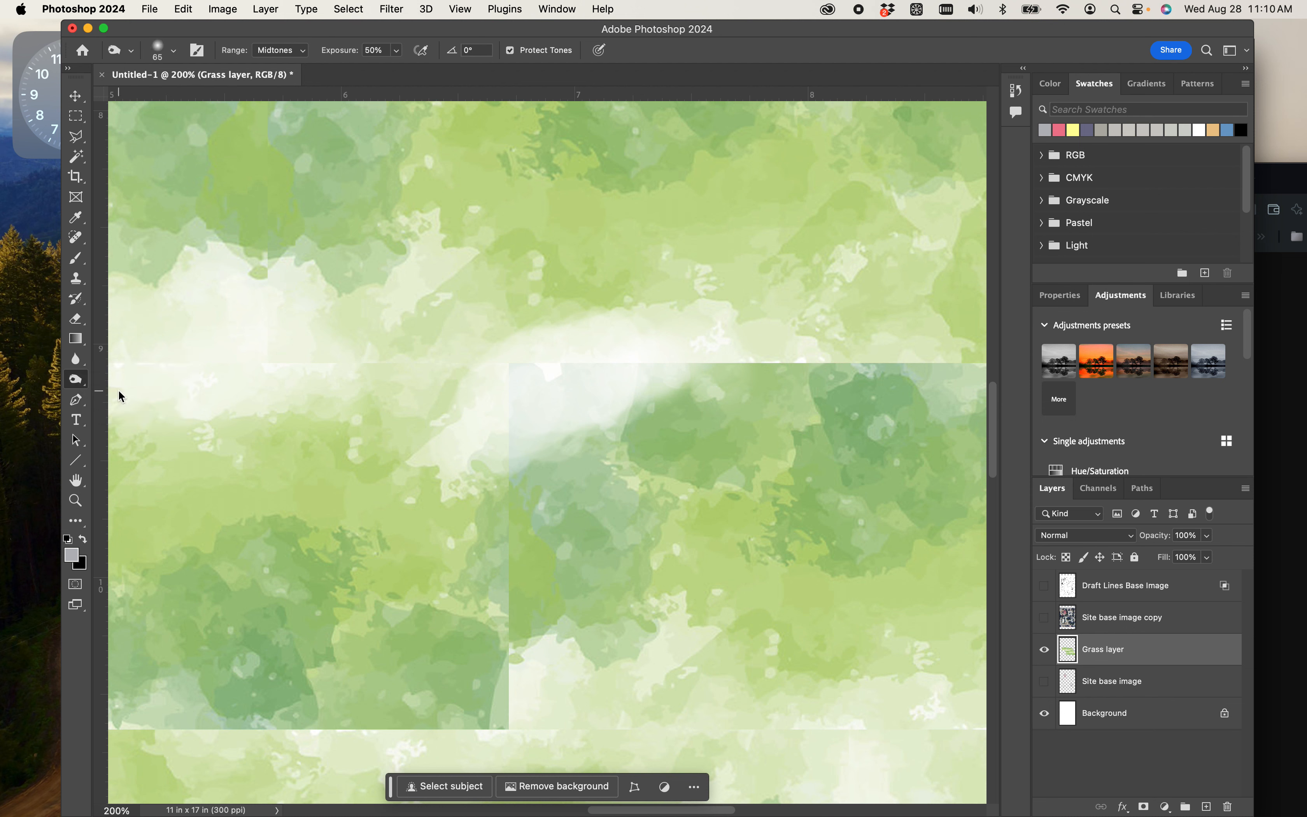
mouse_move(437, 393)
left_mouse_down()
mouse_move(467, 306)
mouse_move(421, 426)
mouse_move(393, 411)
mouse_move(428, 365)
mouse_move(402, 358)
mouse_move(467, 350)
mouse_move(396, 412)
mouse_move(472, 339)
left_mouse_up()
left_click_drag(603, 515, 455, 380)
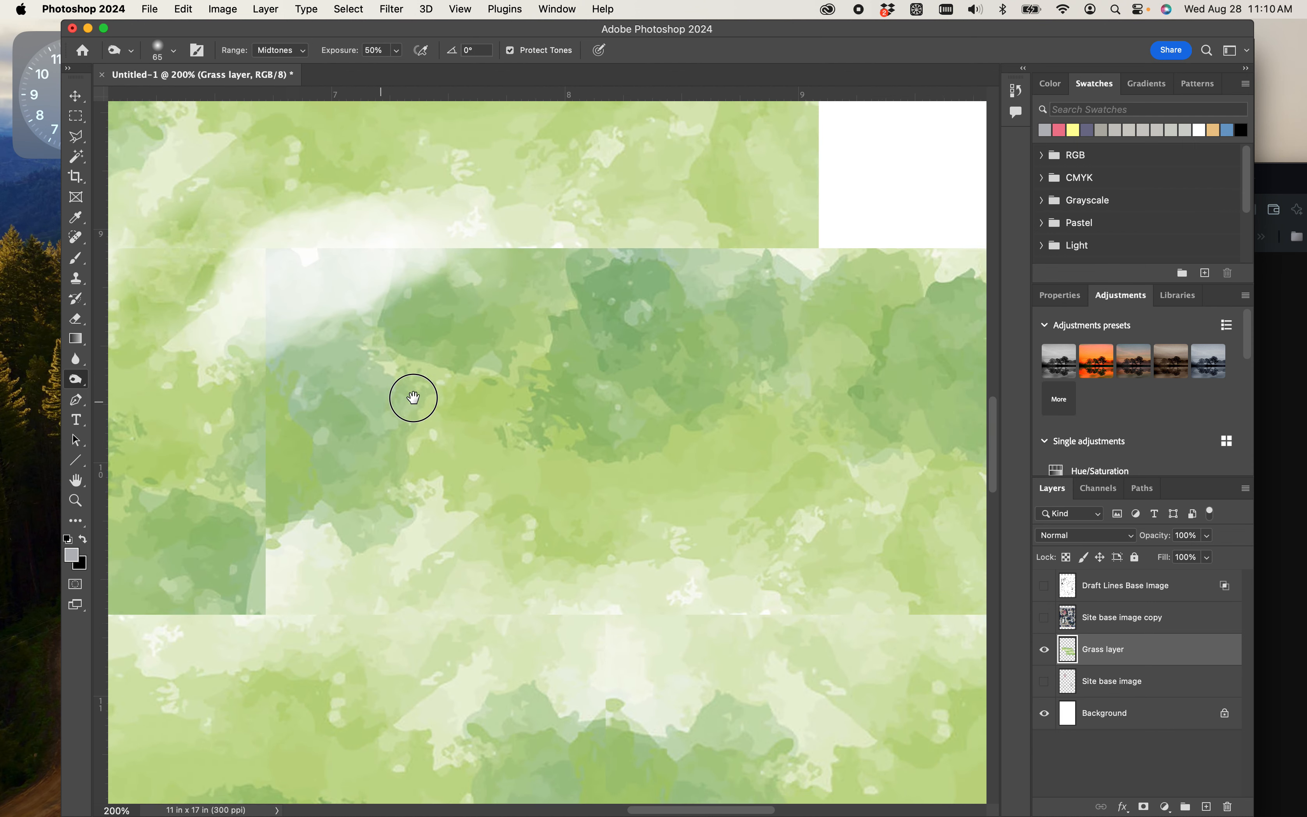
mouse_move(380, 442)
left_mouse_down()
mouse_move(350, 474)
mouse_move(369, 395)
mouse_move(341, 412)
mouse_move(359, 454)
mouse_move(397, 486)
mouse_move(360, 467)
mouse_move(342, 475)
mouse_move(373, 510)
mouse_move(332, 595)
mouse_move(400, 582)
mouse_move(295, 613)
mouse_move(264, 581)
left_mouse_up()
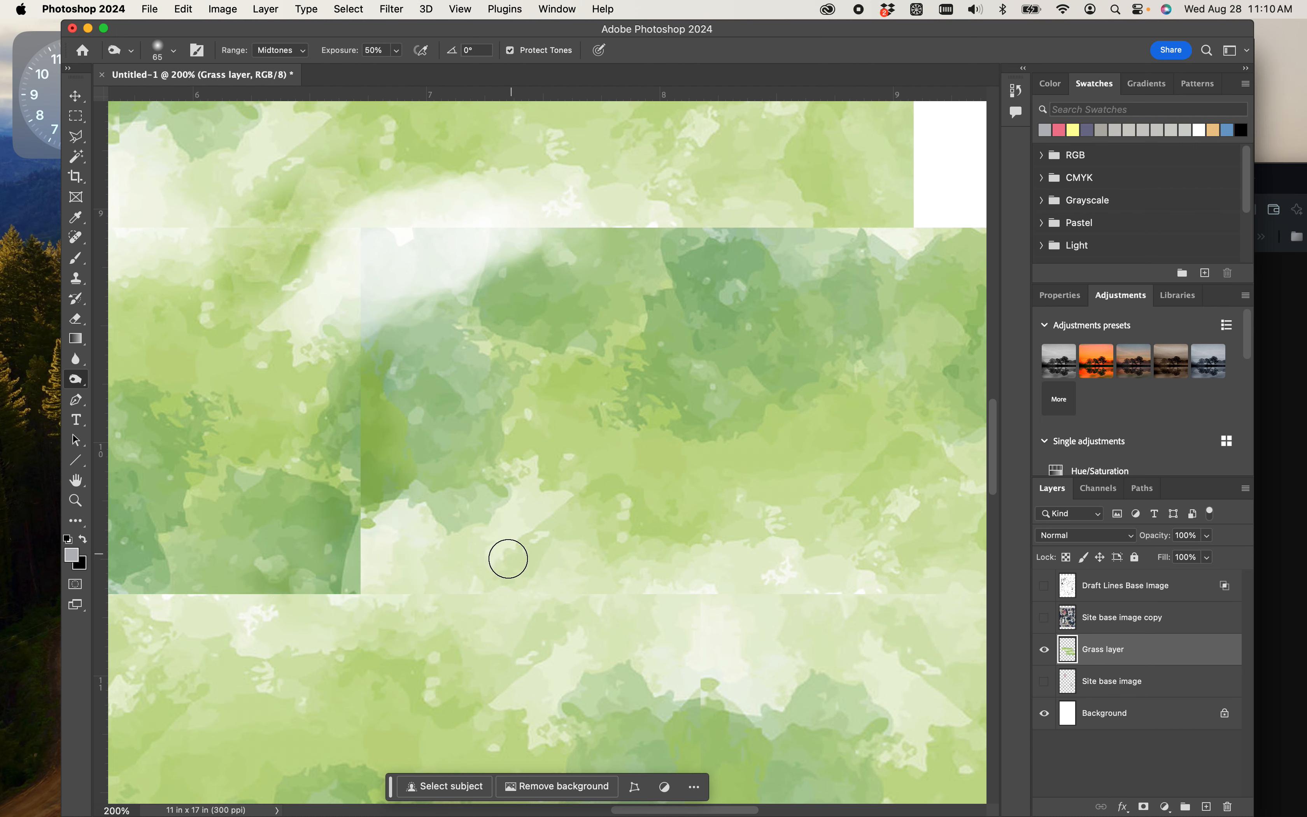
left_click_drag(494, 560, 806, 416)
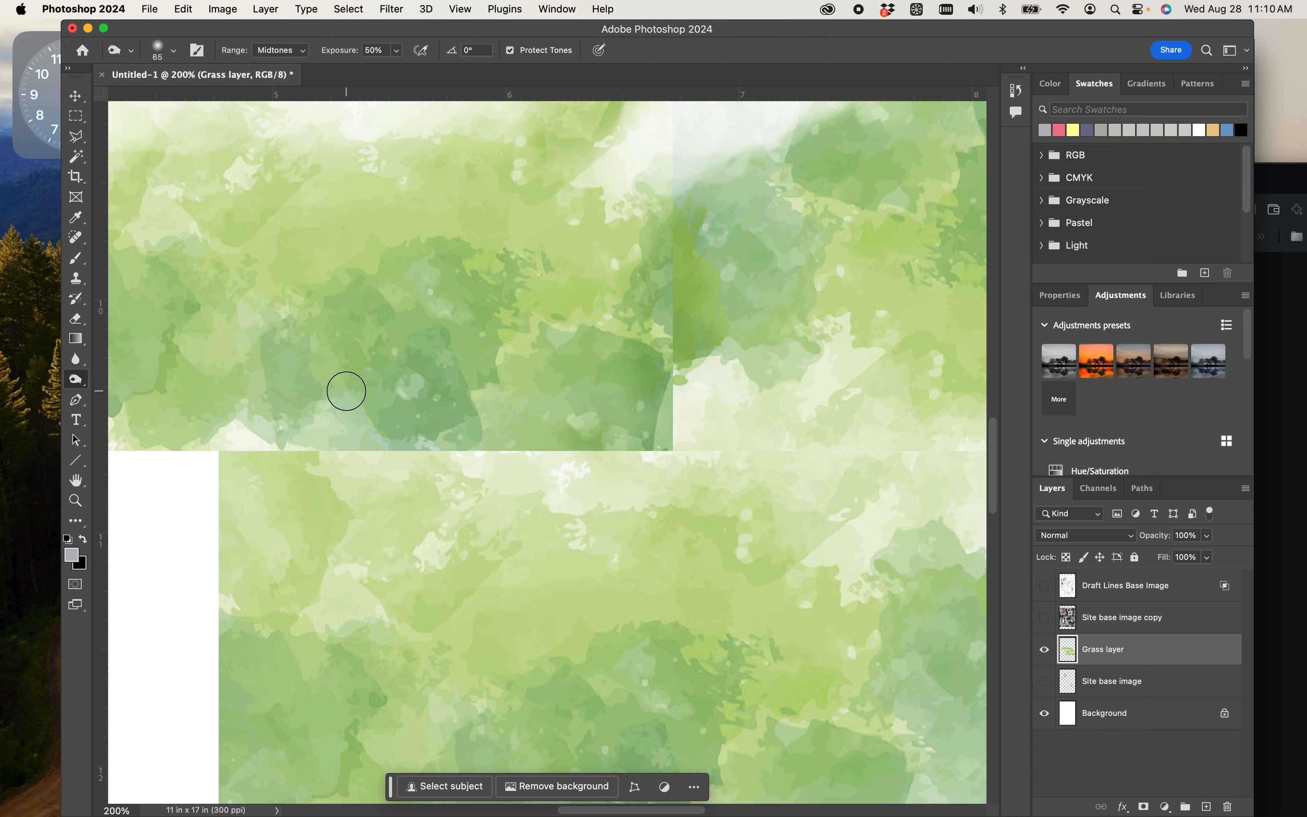
- Try blending the seam beneath the middle-left tile with the Smudge tool at 159 px, 67% hardness and 50% strength
left_click(76, 380)
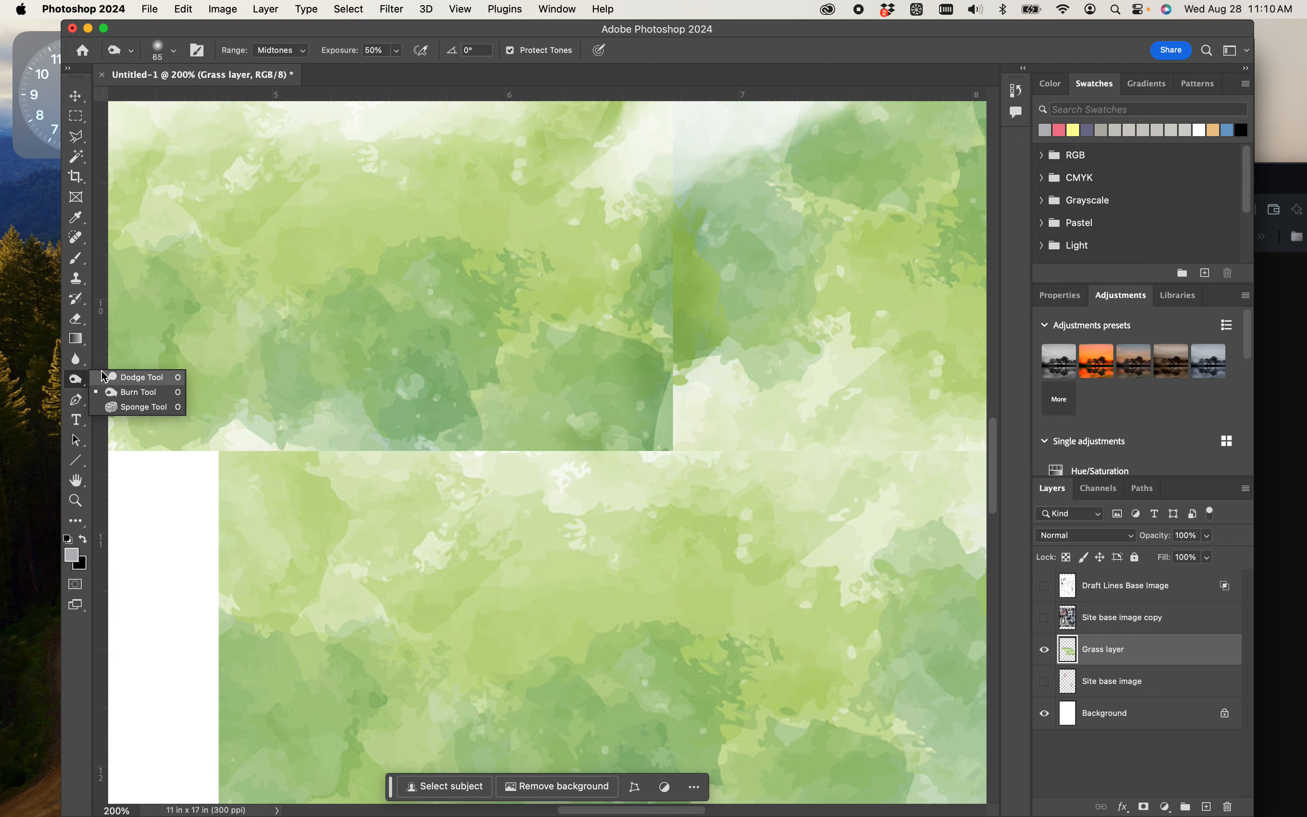
left_click(76, 359)
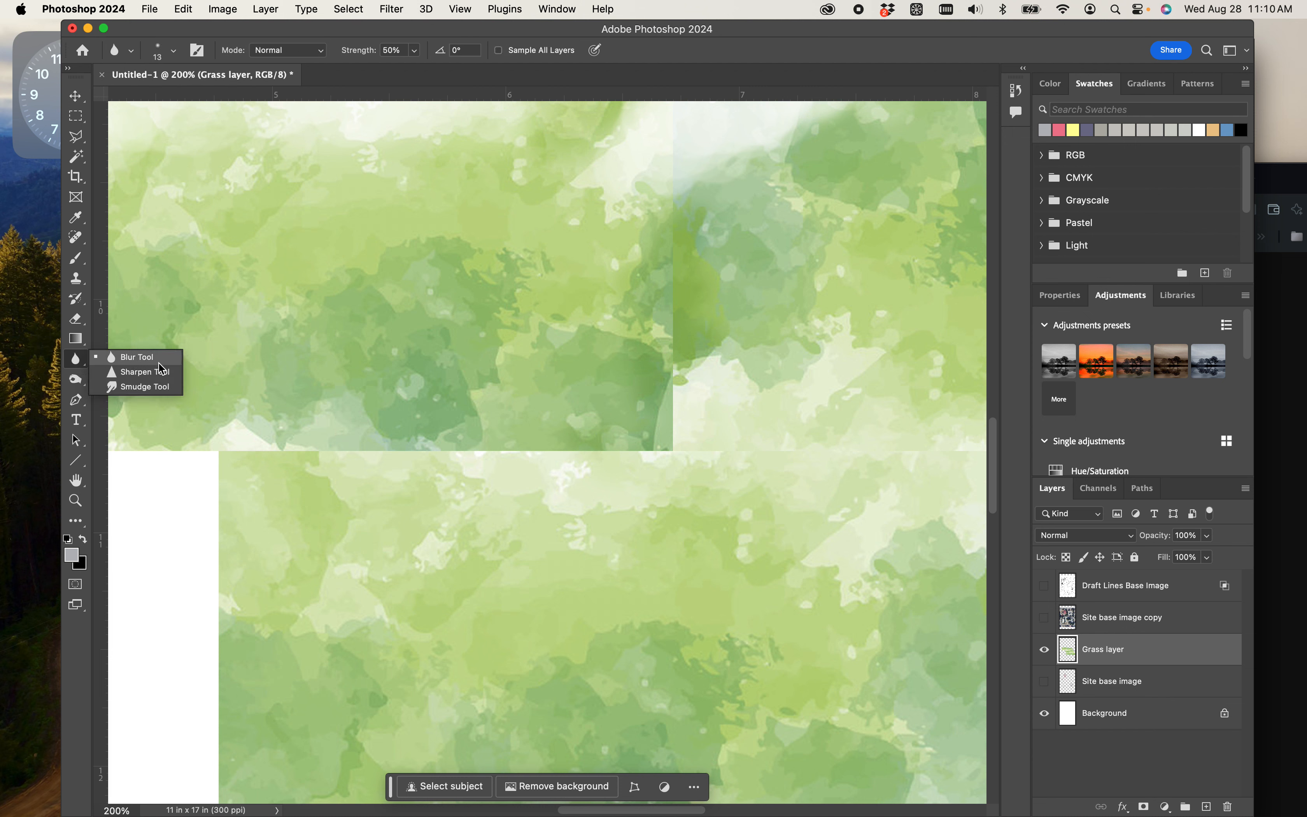
left_click(162, 387)
right_click(442, 415)
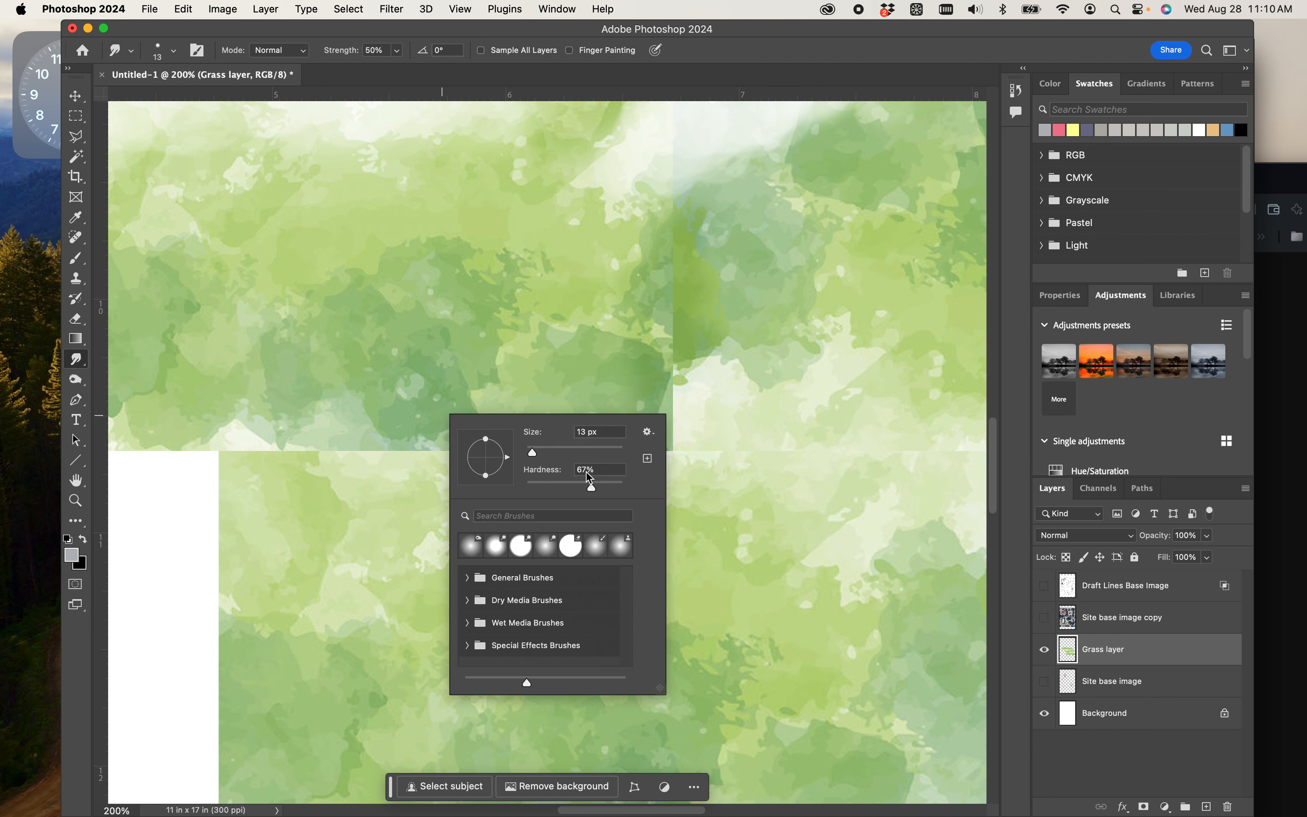
left_click(532, 386)
mouse_move(606, 403)
left_mouse_down()
mouse_move(550, 487)
mouse_move(318, 457)
mouse_move(509, 482)
mouse_move(598, 422)
mouse_move(631, 467)
mouse_move(470, 541)
mouse_move(374, 488)
left_mouse_up()
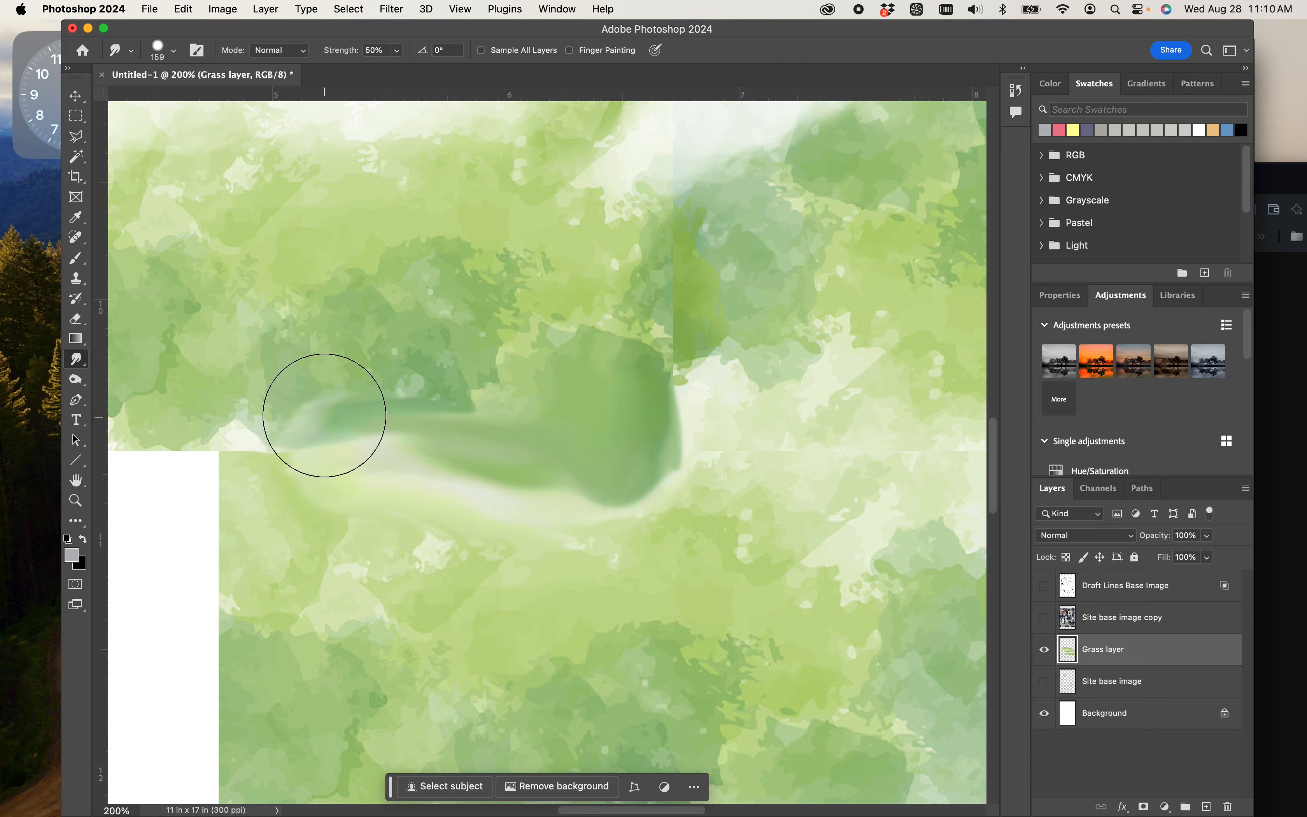
- Lower the Smudge brush hardness to 10% and undo the smudge strokes along the seam
right_click(492, 339)
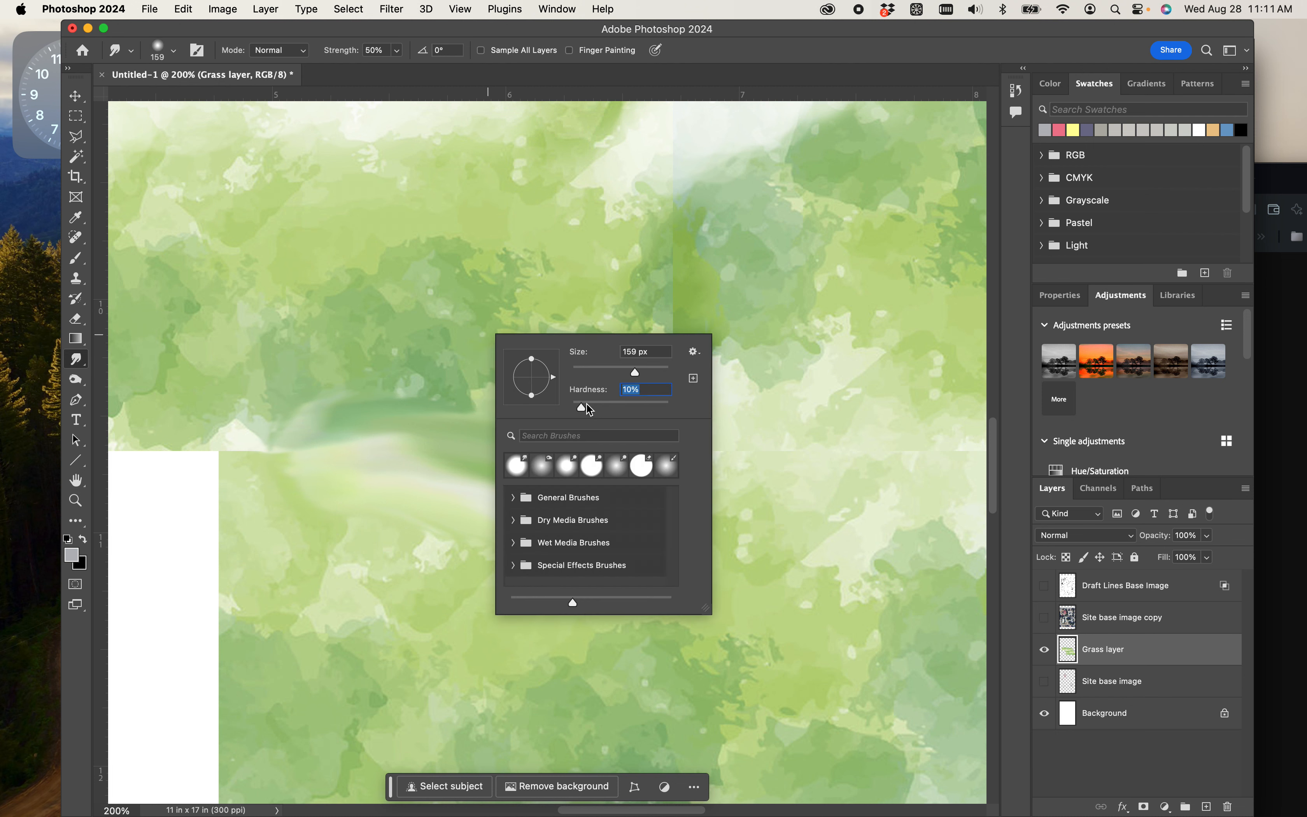
left_click(423, 473)
key("super+z")
key("super+z")
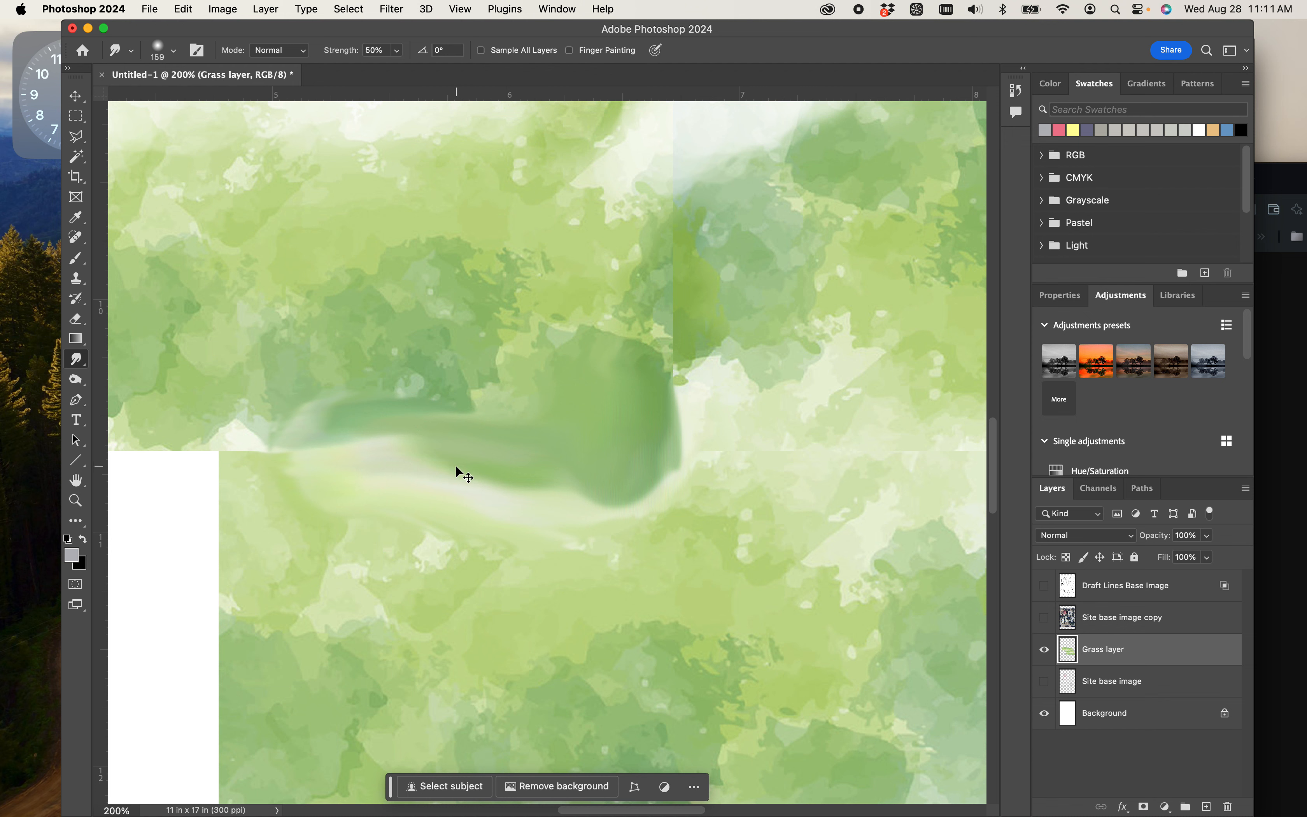
key("super+z")
key("super+z")
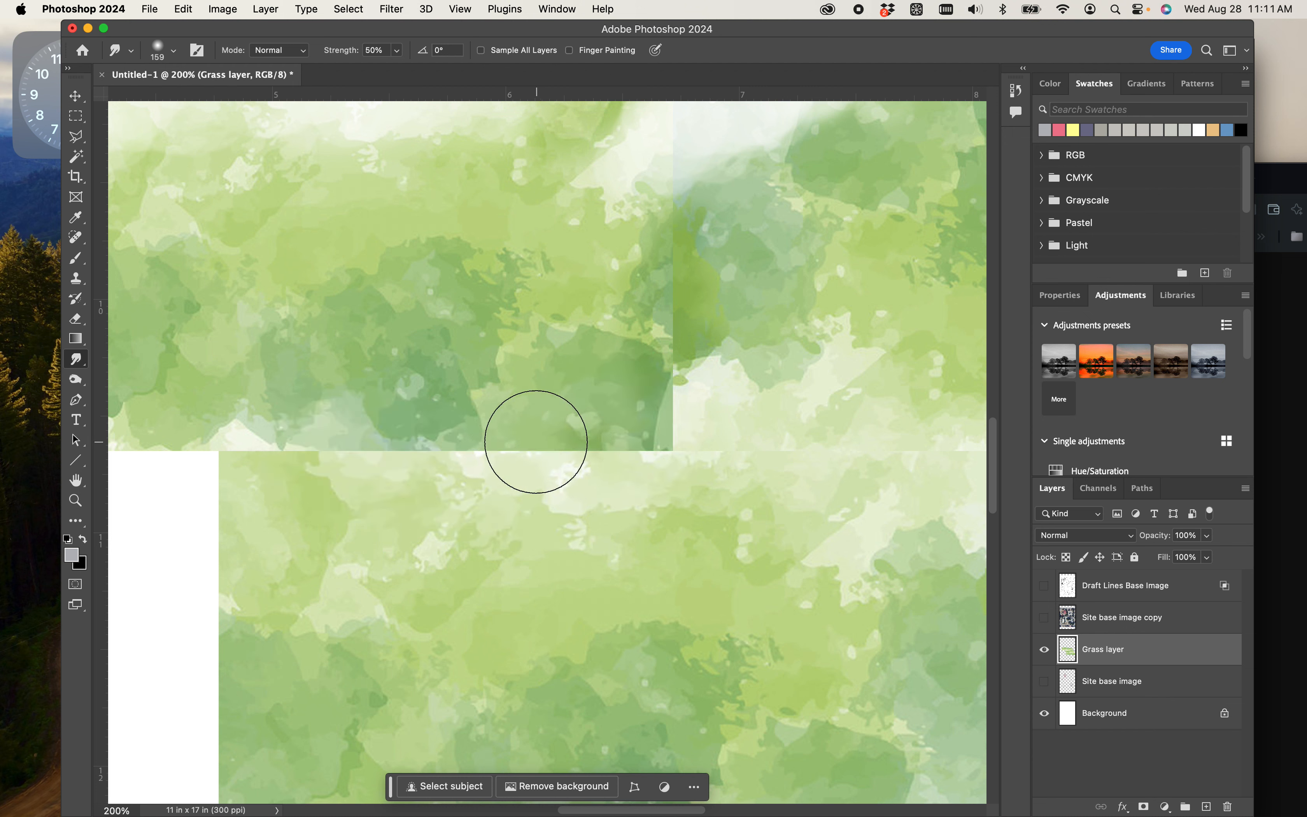
- Reduce the Smudge brush to 62 px and smudge along the horizontal seam between the middle and lower grass rows
right_click(536, 442)
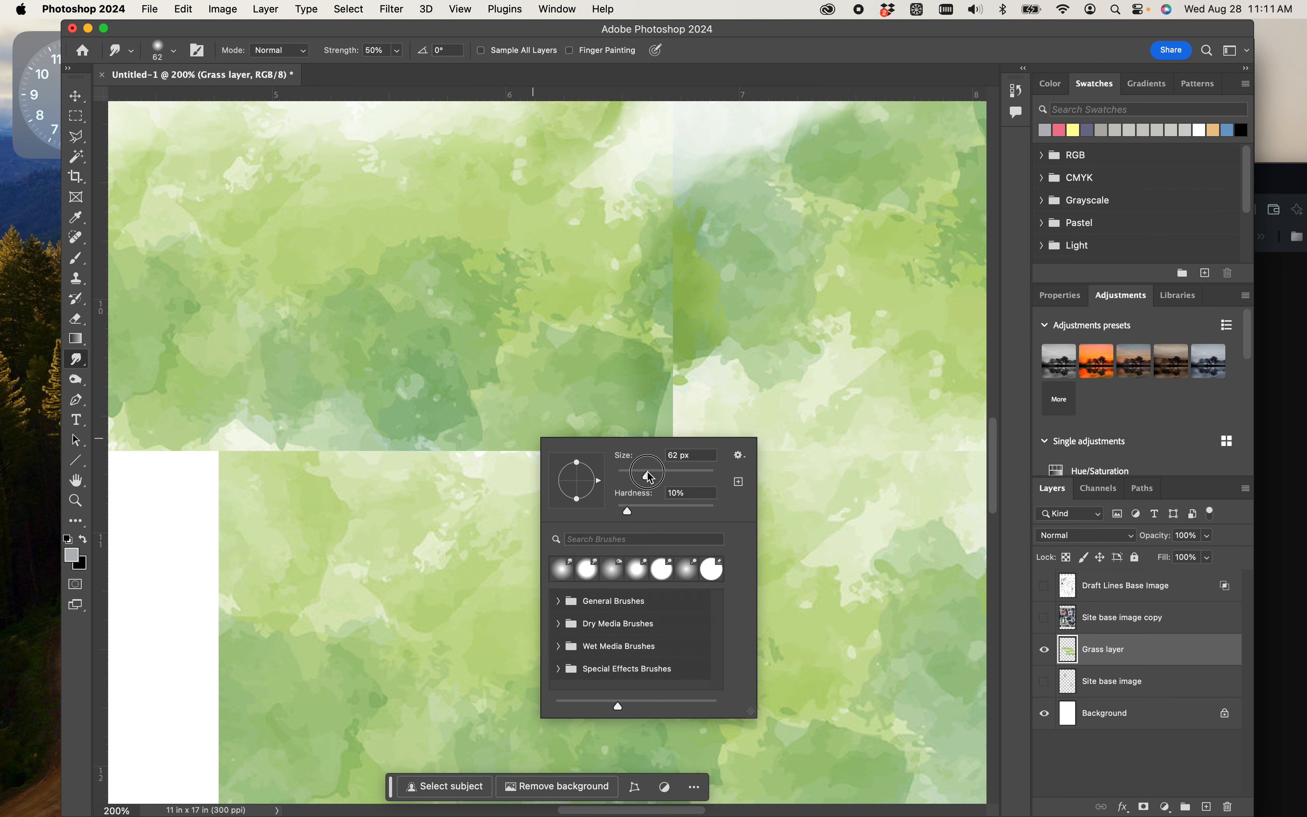
left_click(523, 440)
mouse_move(518, 444)
left_mouse_down()
mouse_move(555, 450)
mouse_move(551, 475)
mouse_move(506, 454)
mouse_move(475, 471)
mouse_move(526, 459)
mouse_move(646, 470)
mouse_move(668, 454)
mouse_move(576, 512)
mouse_move(624, 452)
mouse_move(655, 456)
mouse_move(571, 493)
mouse_move(609, 445)
mouse_move(579, 437)
mouse_move(574, 419)
mouse_move(594, 443)
mouse_move(525, 468)
mouse_move(500, 453)
mouse_move(418, 456)
mouse_move(399, 476)
mouse_move(359, 429)
mouse_move(372, 466)
mouse_move(334, 438)
mouse_move(381, 463)
mouse_move(371, 418)
mouse_move(357, 416)
mouse_move(358, 461)
mouse_move(318, 413)
mouse_move(417, 403)
mouse_move(387, 442)
mouse_move(405, 411)
mouse_move(367, 419)
mouse_move(345, 400)
mouse_move(342, 434)
mouse_move(302, 471)
mouse_move(275, 442)
mouse_move(295, 465)
mouse_move(216, 428)
mouse_move(236, 460)
mouse_move(207, 439)
mouse_move(193, 451)
mouse_move(296, 461)
left_mouse_up()
mouse_move(564, 562)
left_mouse_down()
mouse_move(248, 439)
mouse_move(206, 510)
left_mouse_up()
mouse_move(494, 381)
left_mouse_down()
mouse_move(447, 422)
mouse_move(703, 382)
mouse_move(574, 406)
mouse_move(767, 398)
mouse_move(739, 393)
left_mouse_up()
left_click_drag(839, 408, 539, 462)
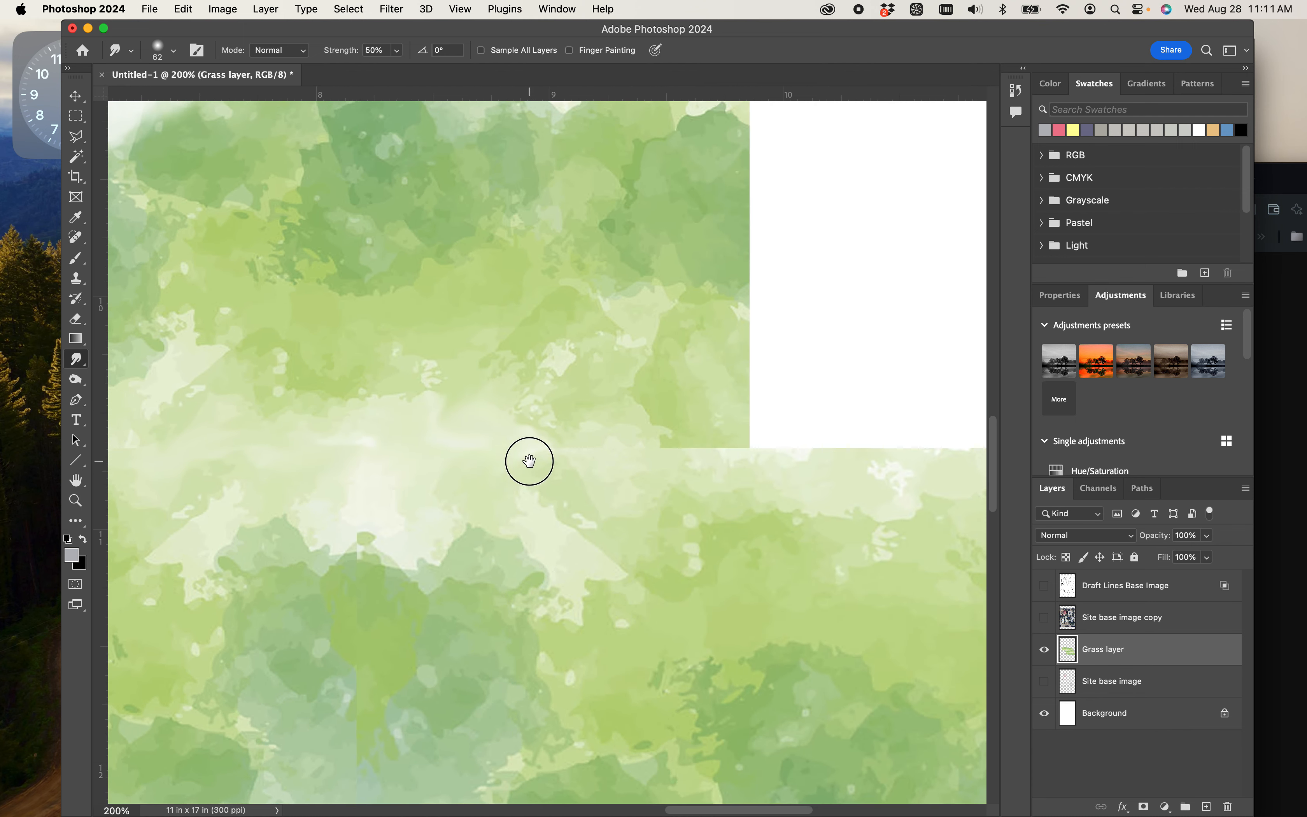
left_click_drag(629, 428, 689, 467)
key("super+minus")
key("super+minus")
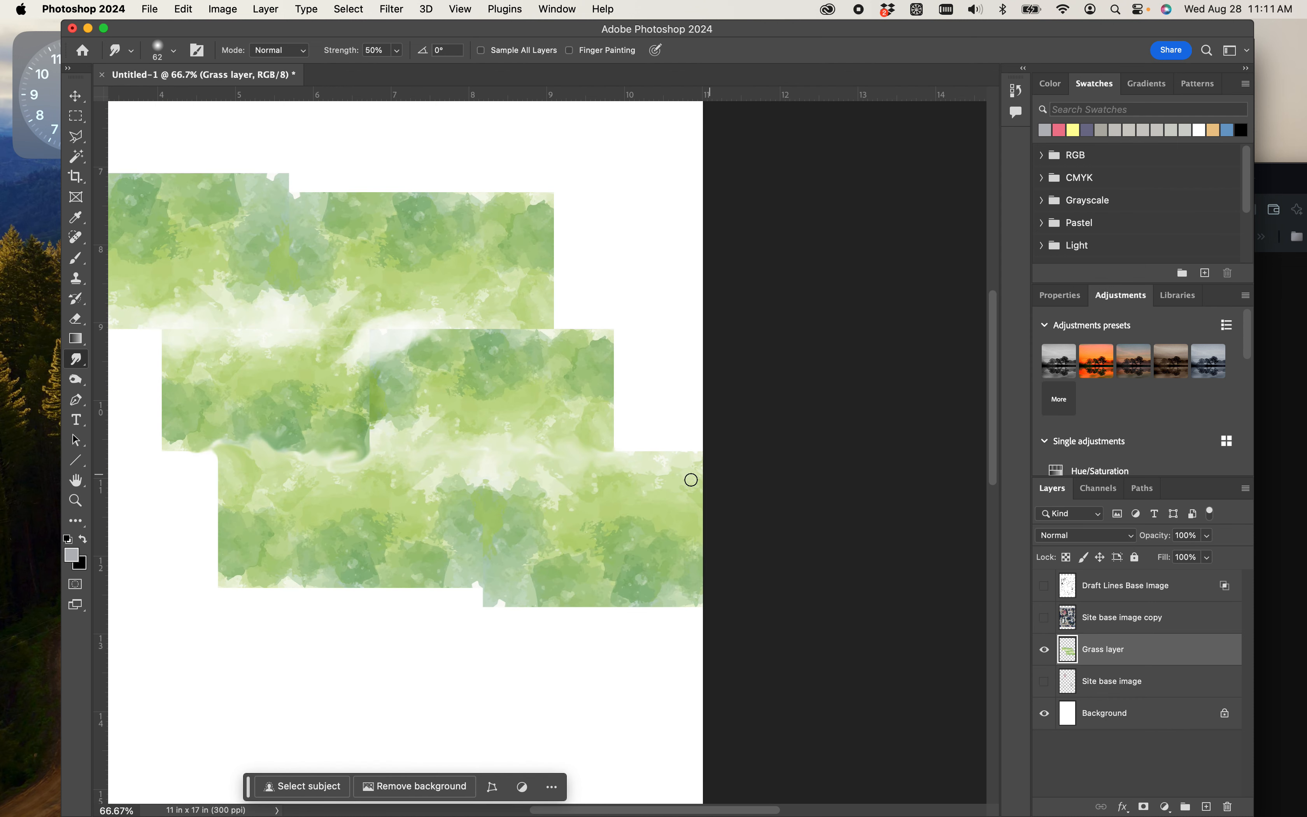
left_click_drag(576, 467, 713, 456)
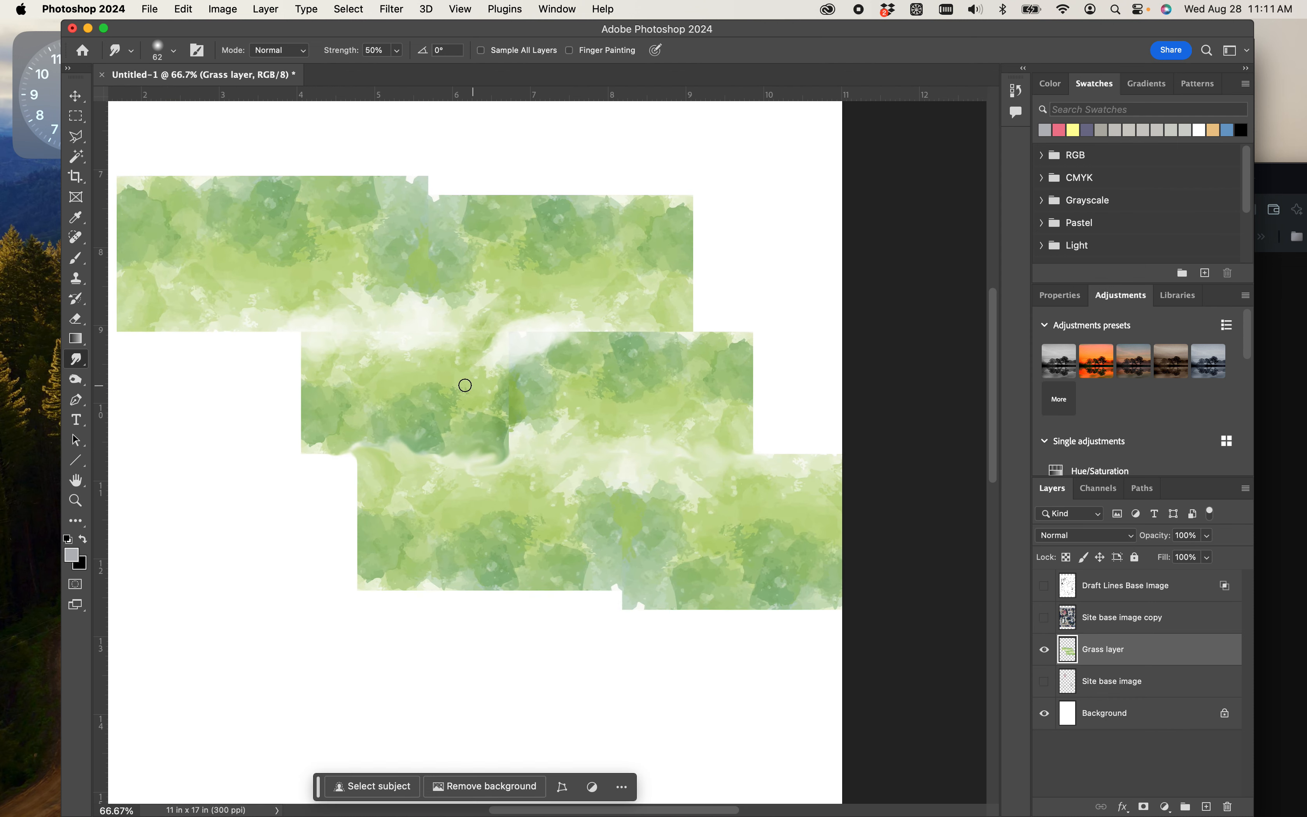
- Select a rectangle about 4 x 4.7 inches in the central grass area across all three rows and invert the selection
left_click(75, 119)
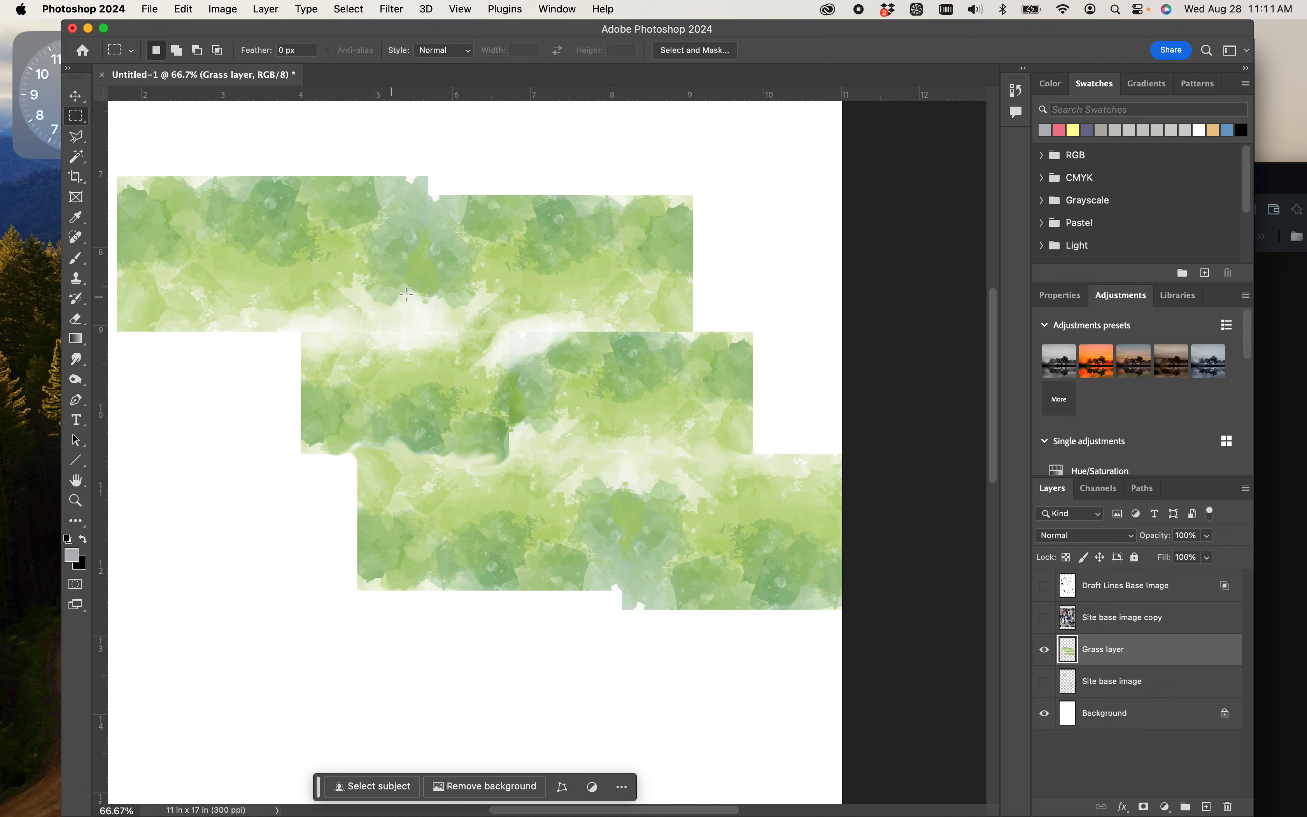
left_click_drag(369, 208, 684, 575)
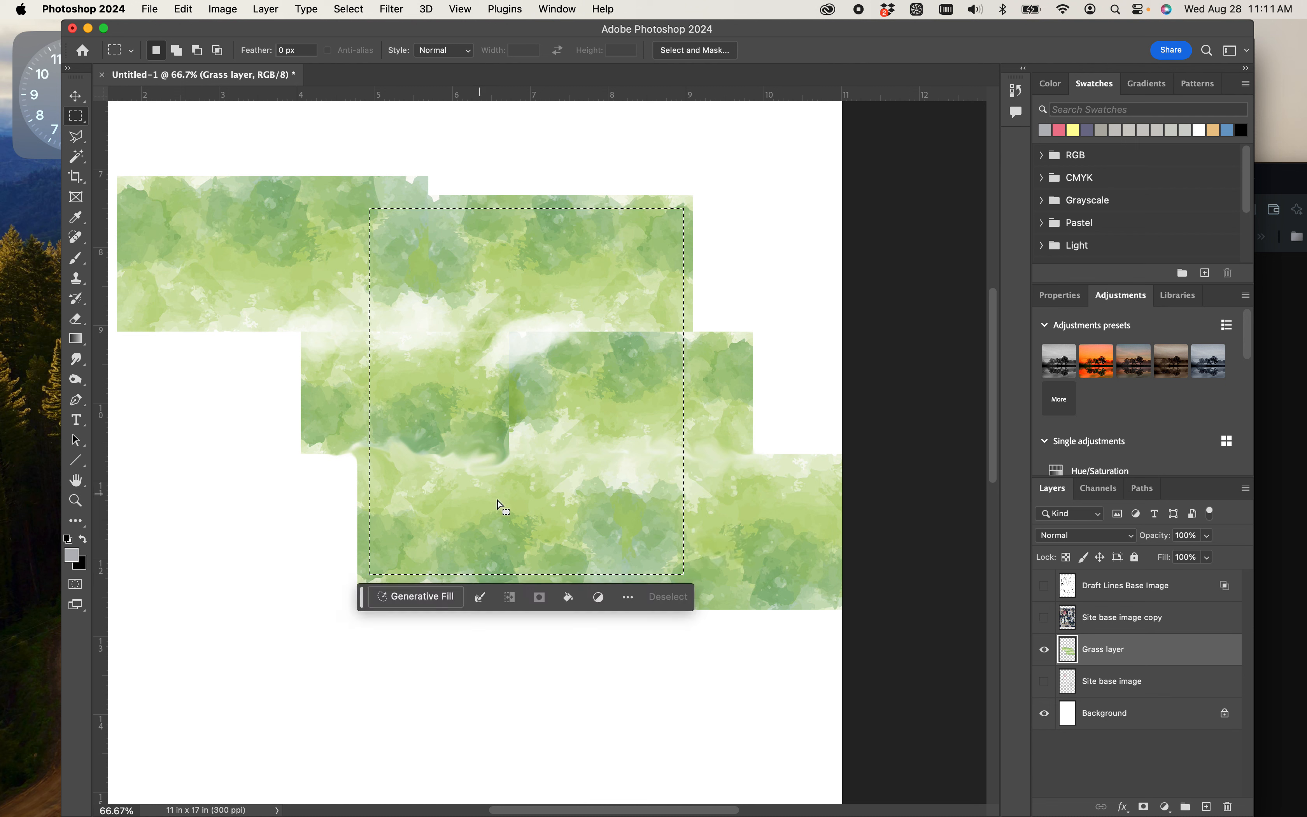
right_click(720, 478)
left_click(708, 423)
- Erase all the grass outside the central rectangle with the 4640 px Eraser and clear the selection
key("e")
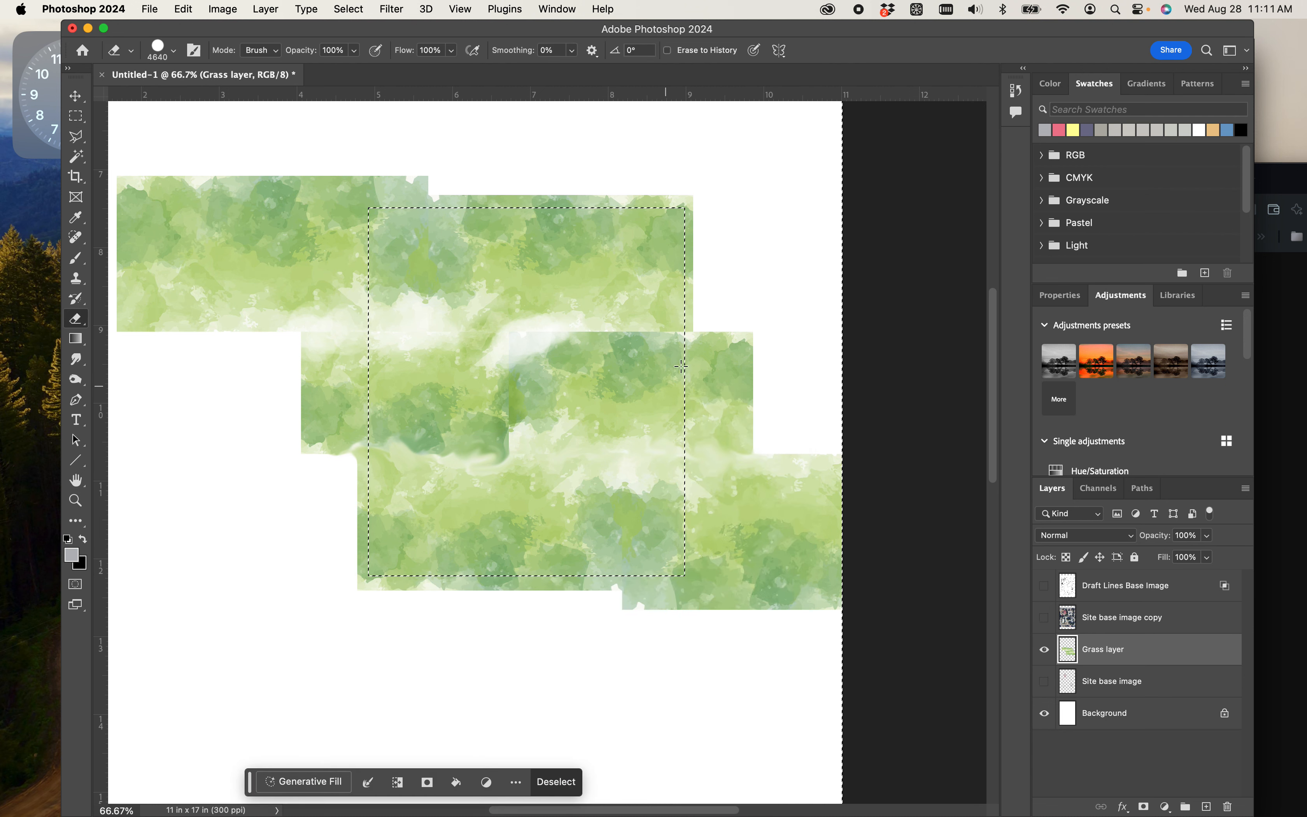
left_click(771, 315)
left_click(172, 403)
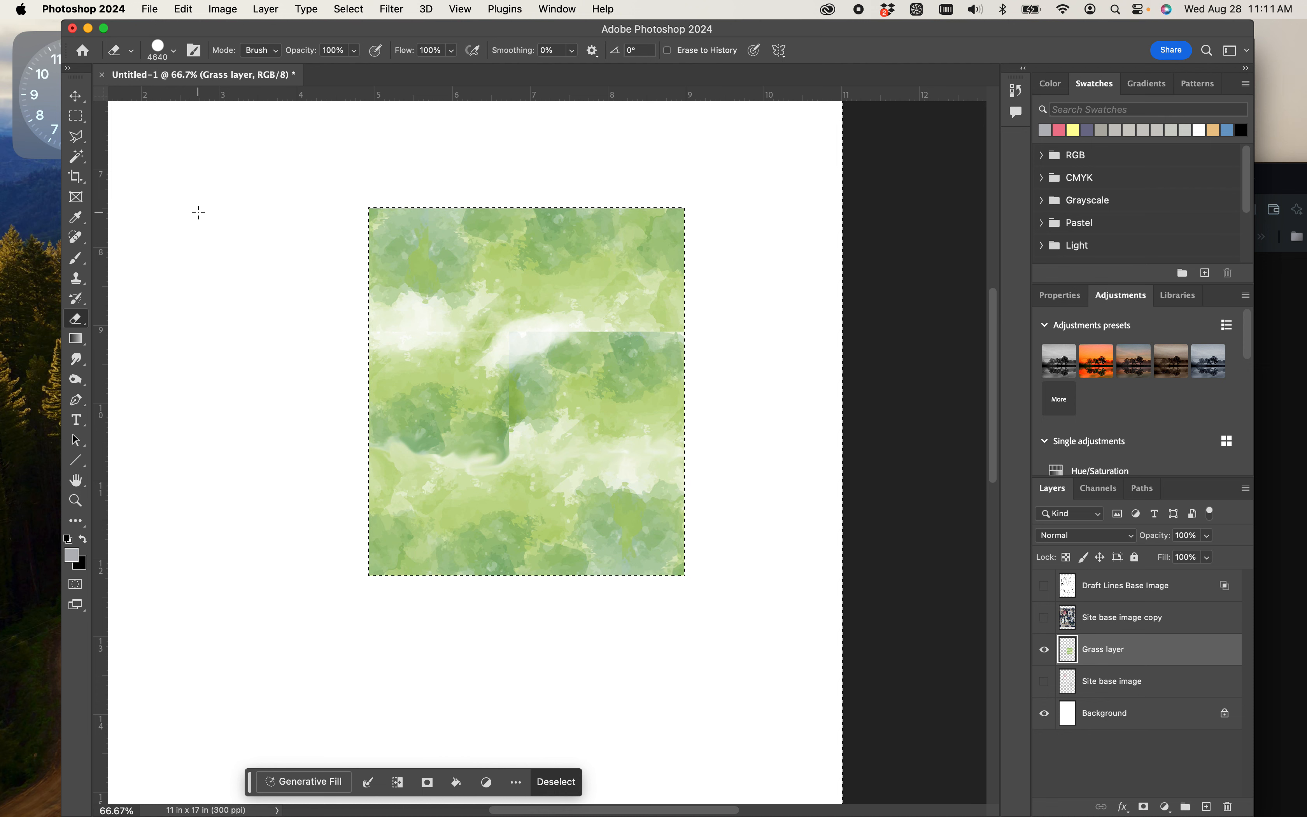
key("super+d")
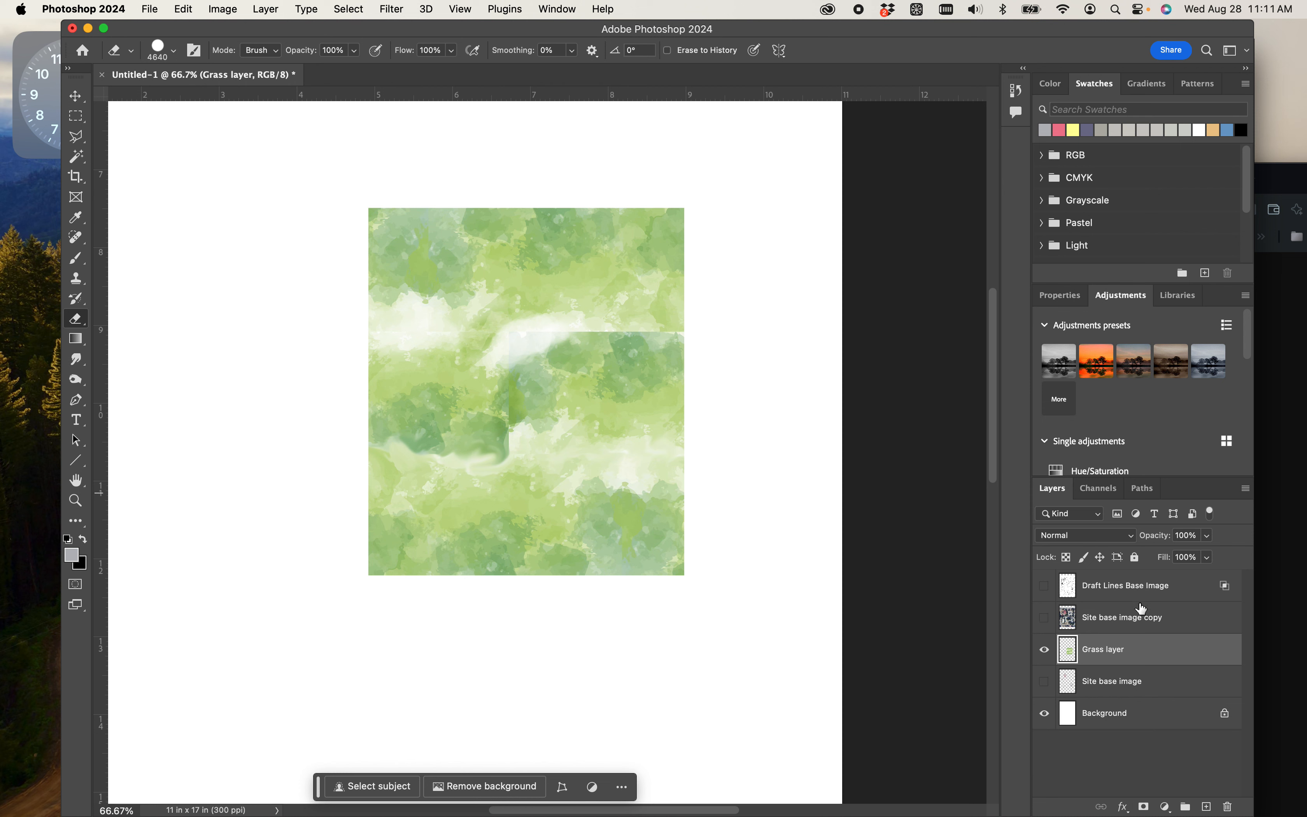
- Bring up the image adjustments available for the grass layer
left_click(223, 9)
mouse_move(257, 64)
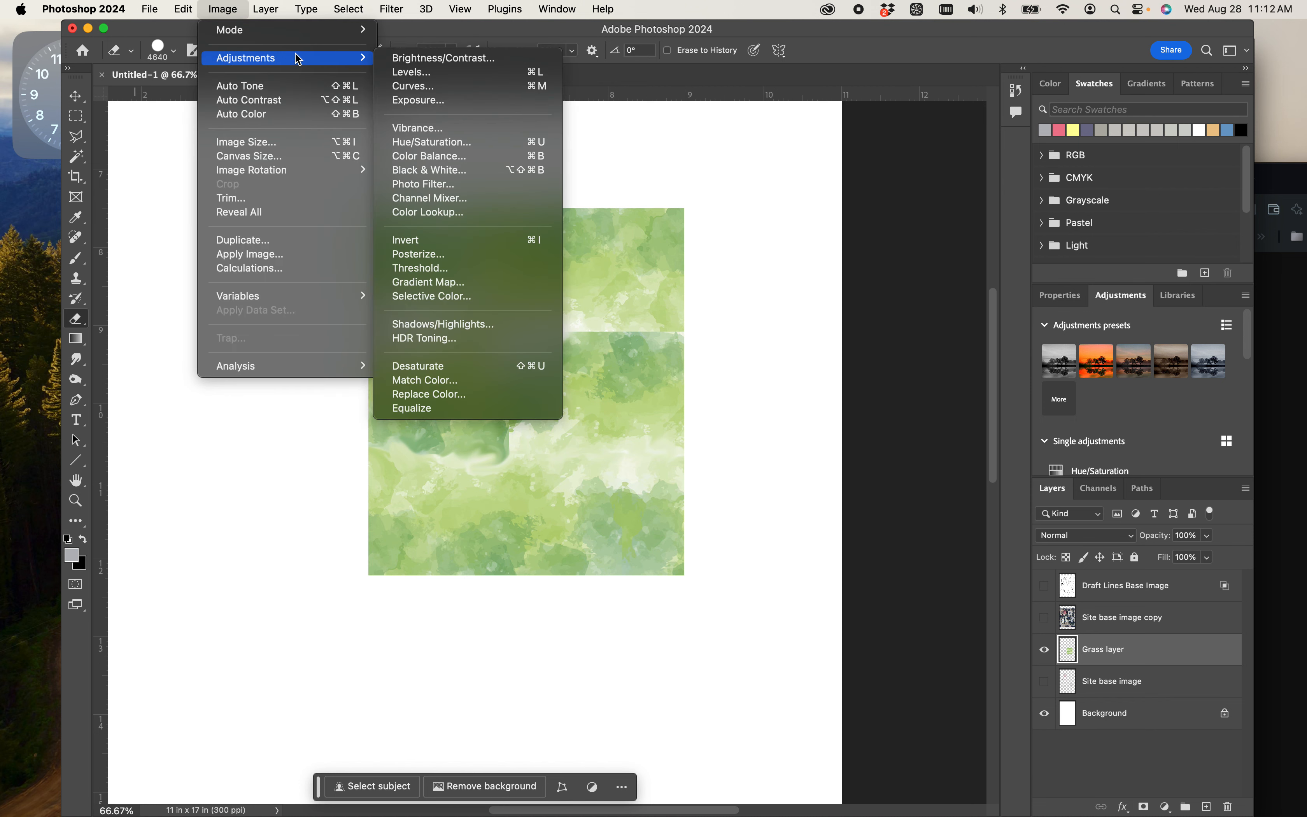
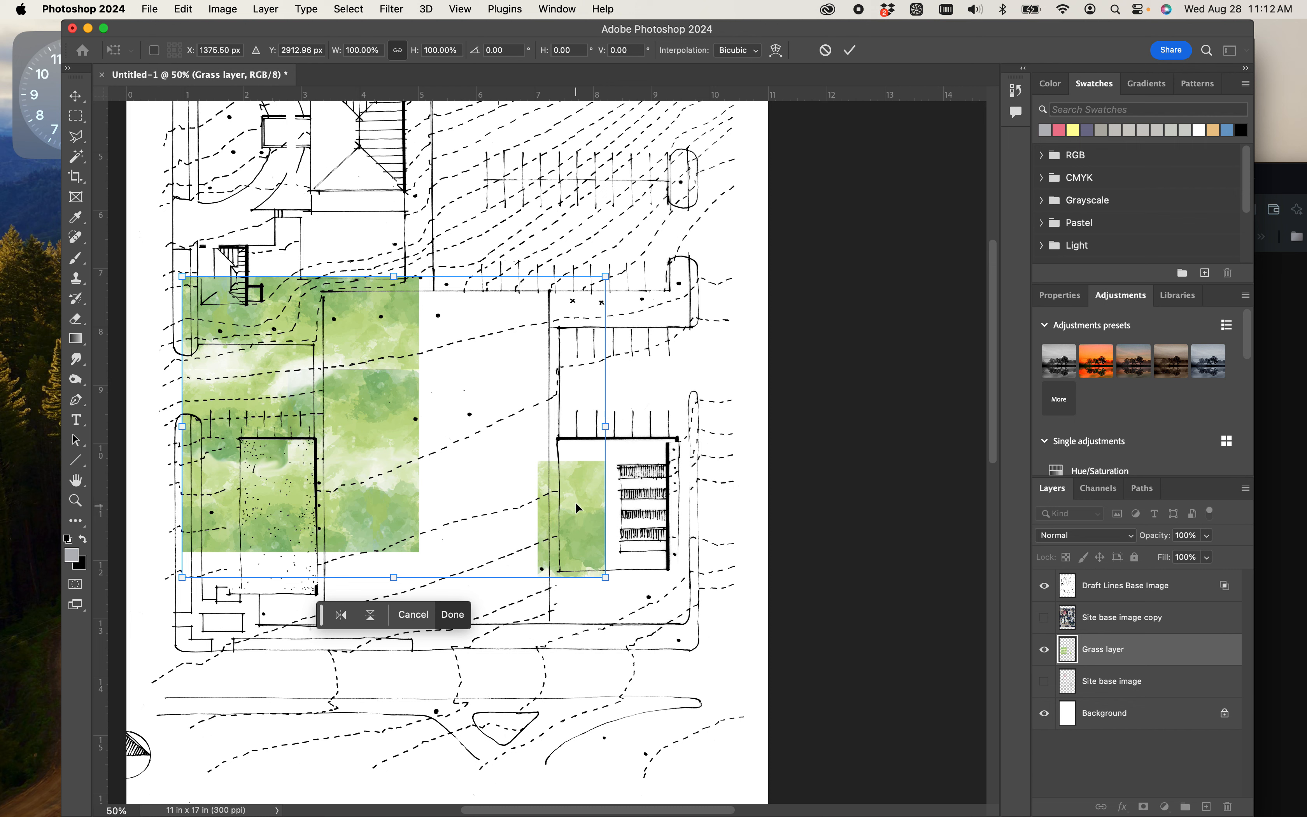
- Cancel the pending transform, move the whole Grass layer left so its main rectangle overlaps the lower-left building, and apply the move
key("Escape")
key("e")
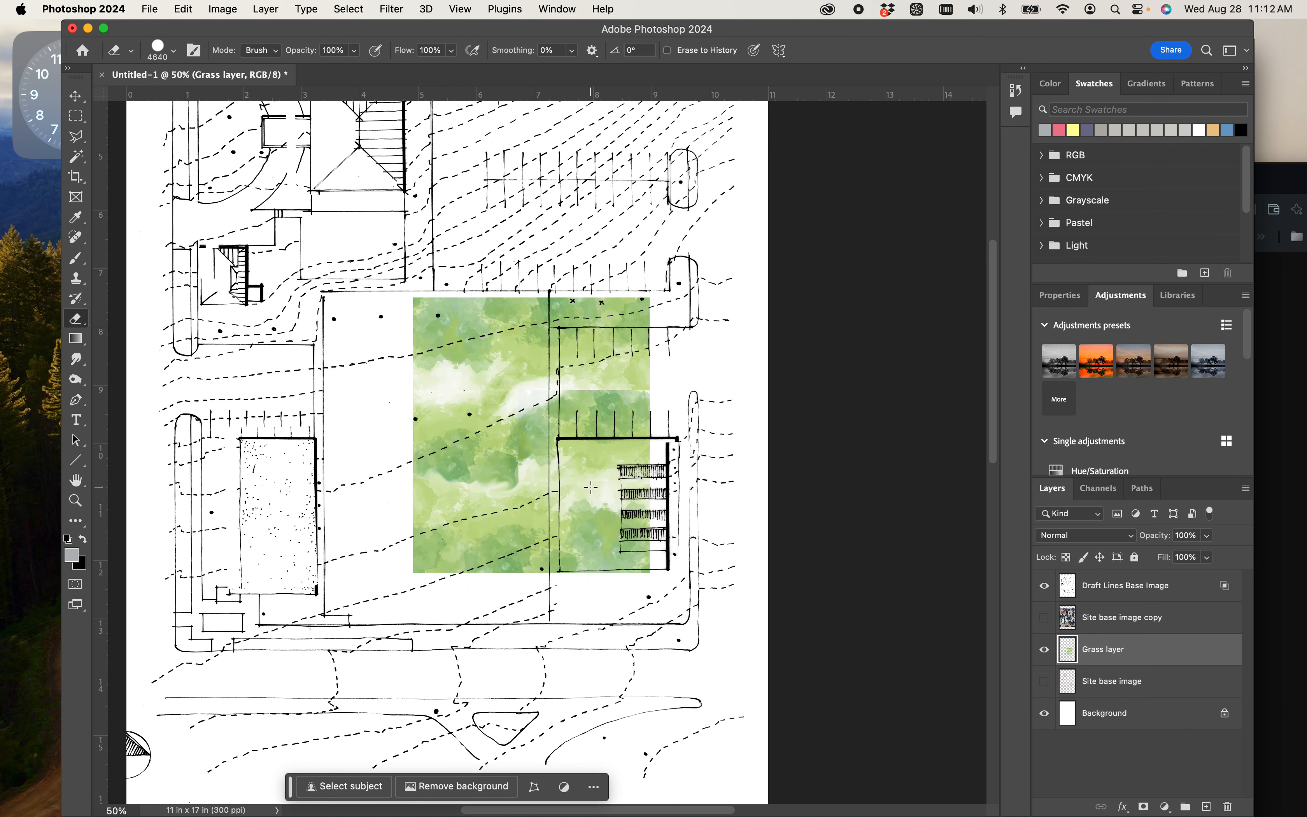
key("ctrl+t")
left_click_drag(532, 451, 347, 459)
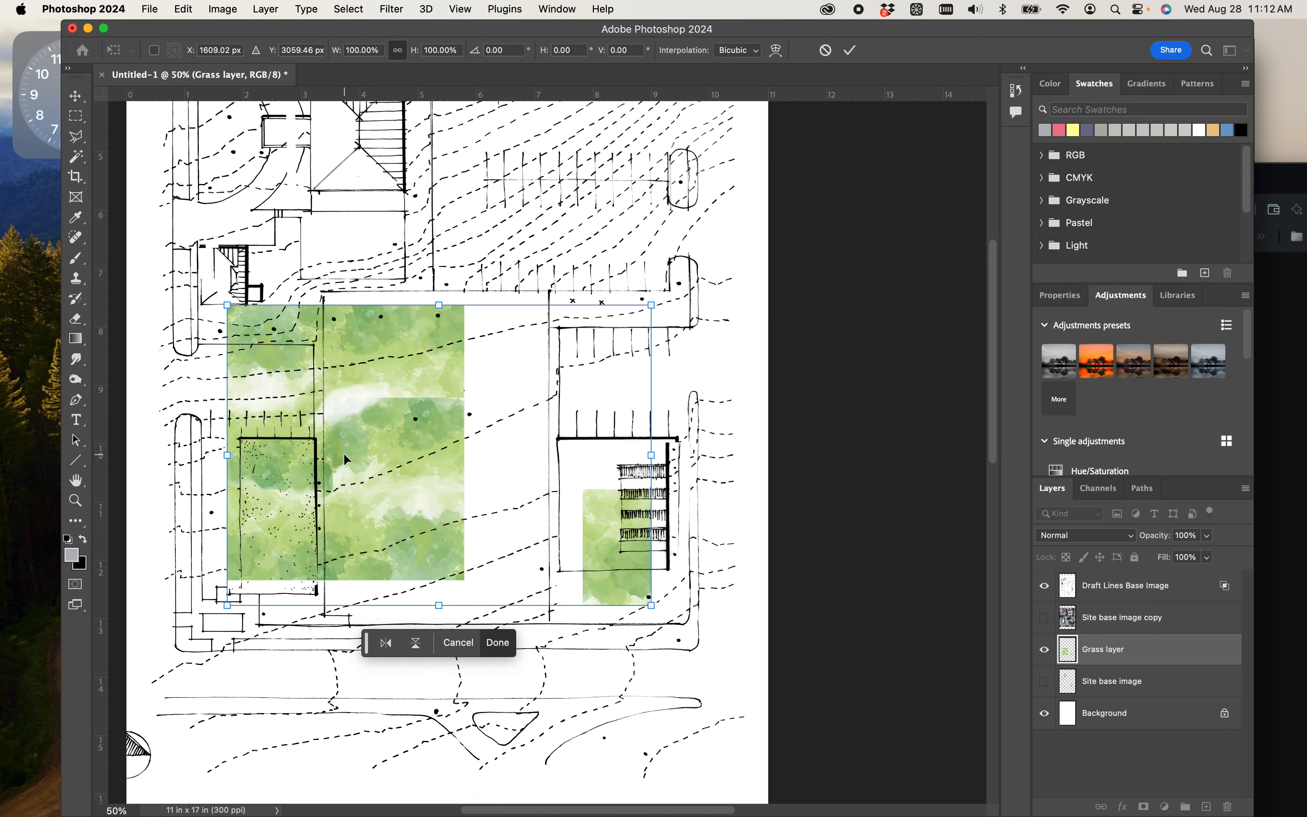
key("Return")
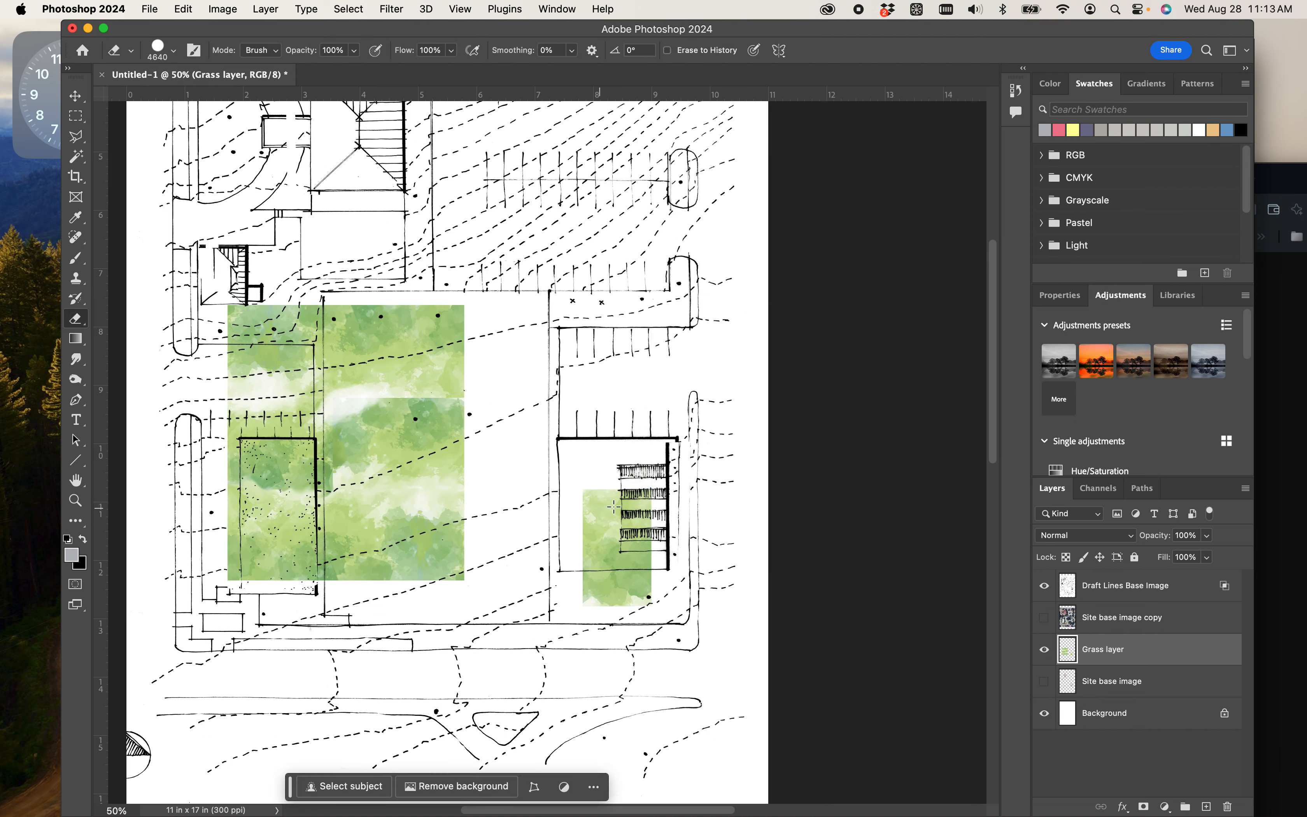
- Reduce the Eraser to 71 px and erase part of the stray grass patch over the lower-right building, finishing with a 134 px brush
right_click(626, 505)
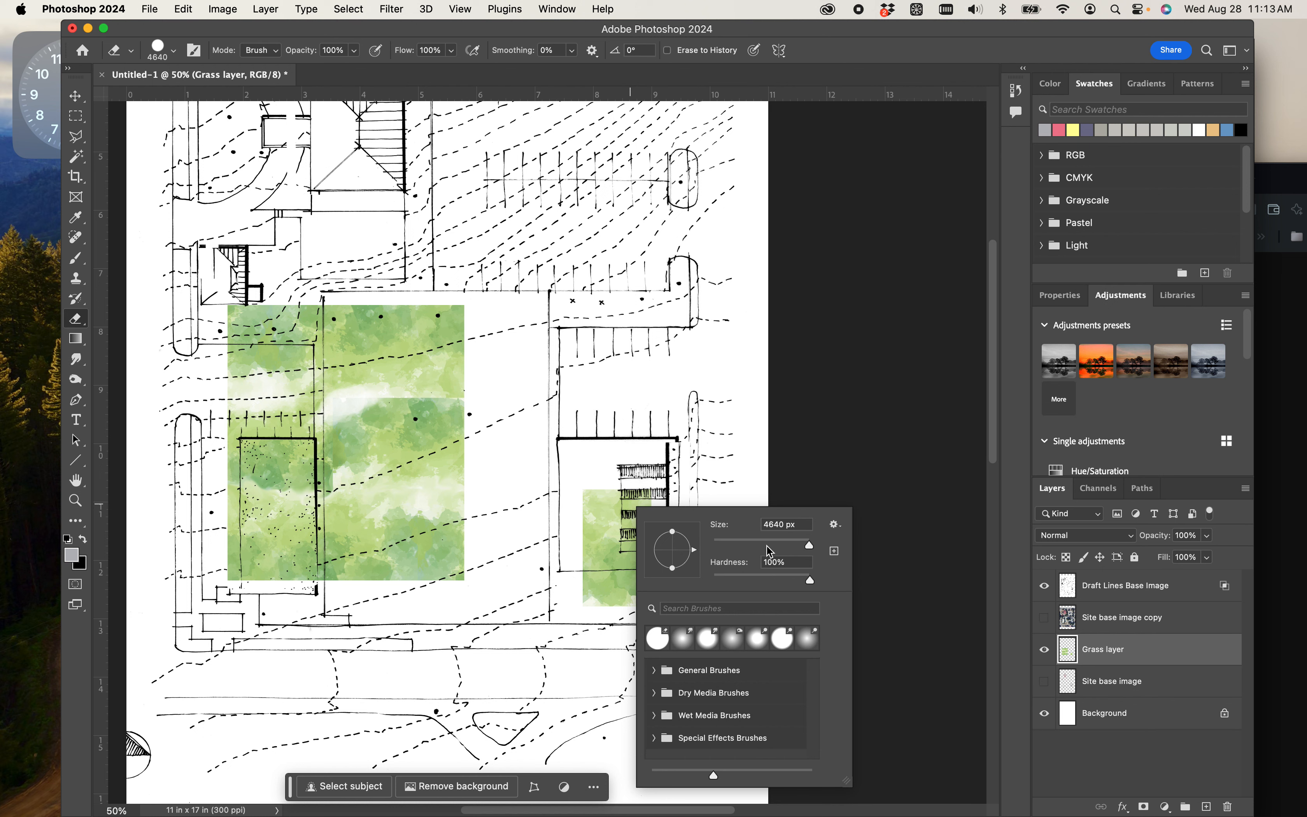
left_click_drag(763, 545, 747, 553)
mouse_move(595, 477)
left_mouse_down()
mouse_move(595, 569)
mouse_move(584, 576)
left_mouse_up()
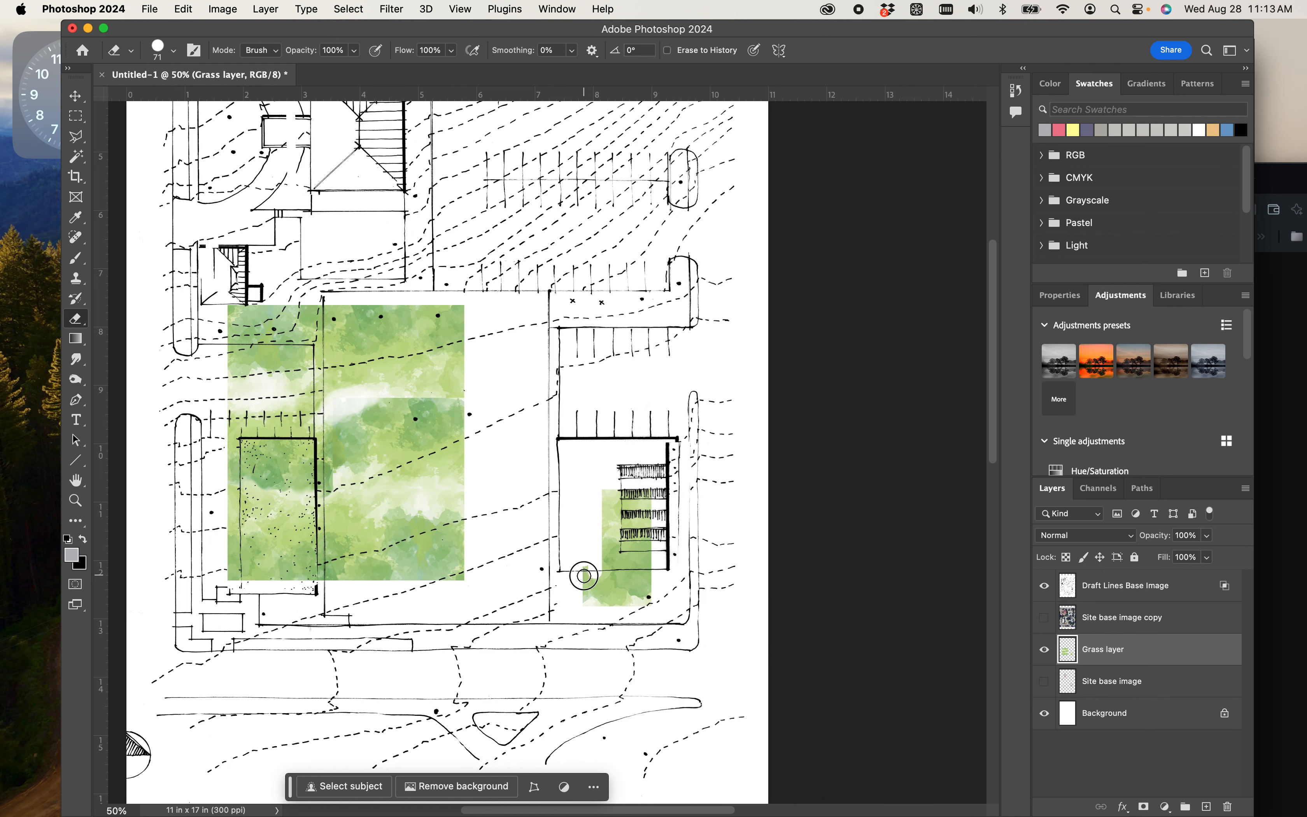
right_click(600, 482)
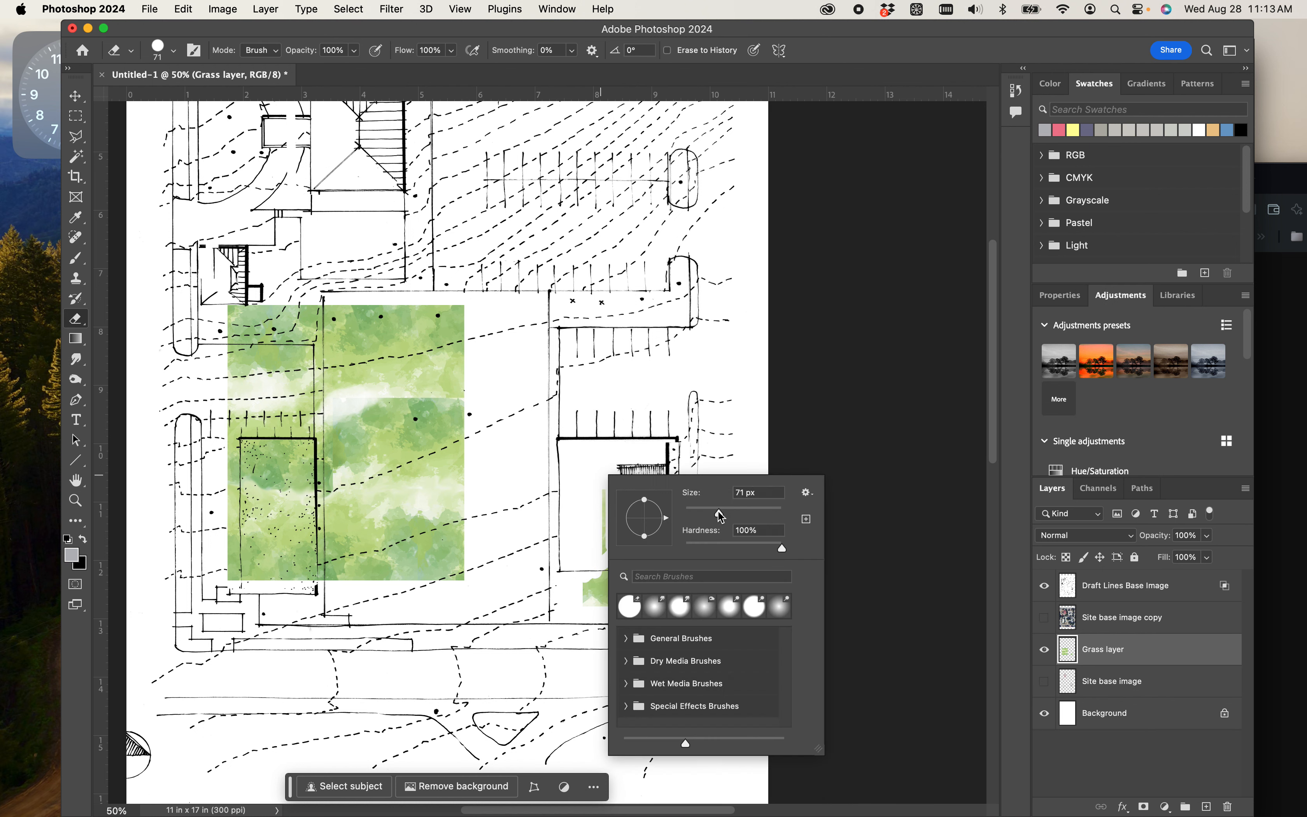
left_click_drag(721, 516, 745, 512)
mouse_move(610, 443)
left_mouse_down()
mouse_move(624, 540)
mouse_move(650, 585)
mouse_move(648, 493)
mouse_move(559, 463)
mouse_move(597, 547)
mouse_move(598, 577)
mouse_move(574, 588)
mouse_move(621, 551)
left_mouse_up()
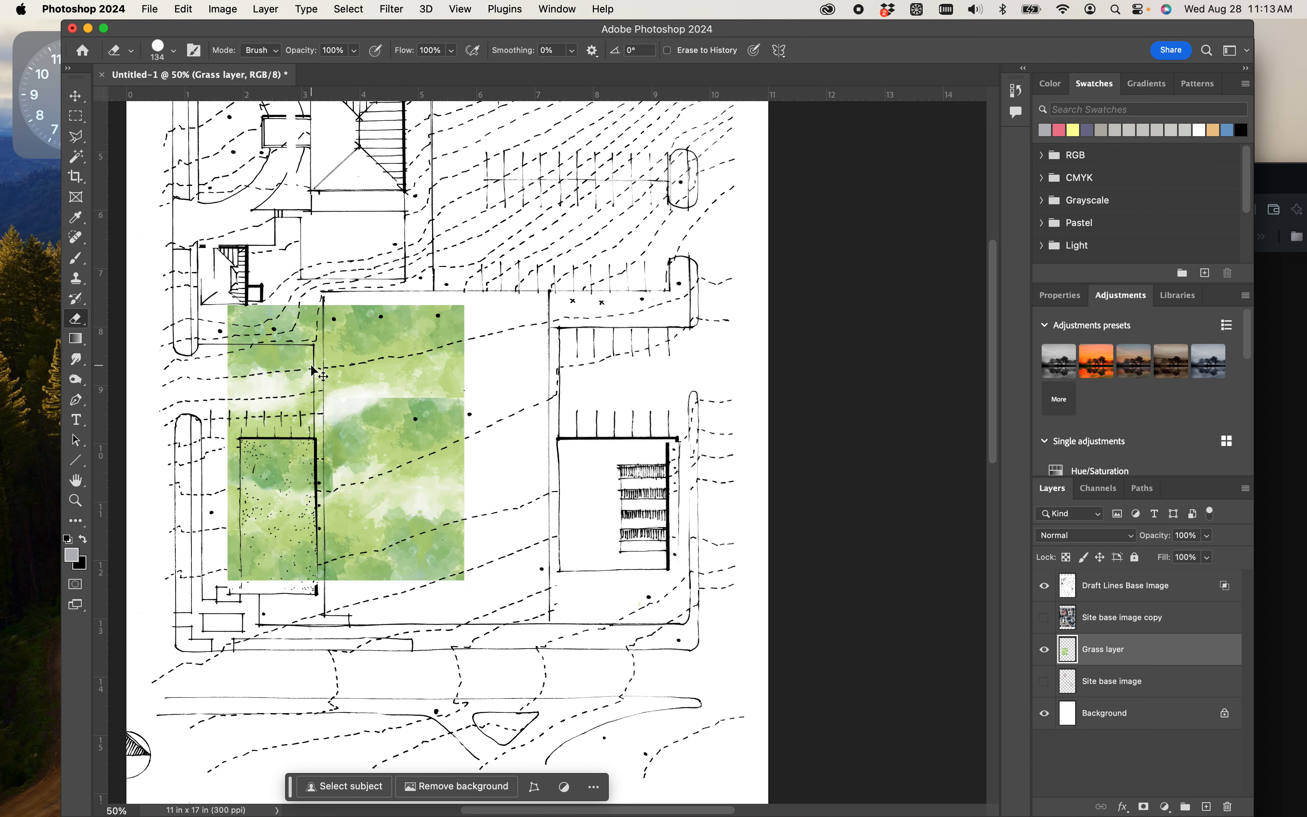
- Scale the Grass layer to 164.39% and position it over the central courtyard between the two lower buildings
key("super+t")
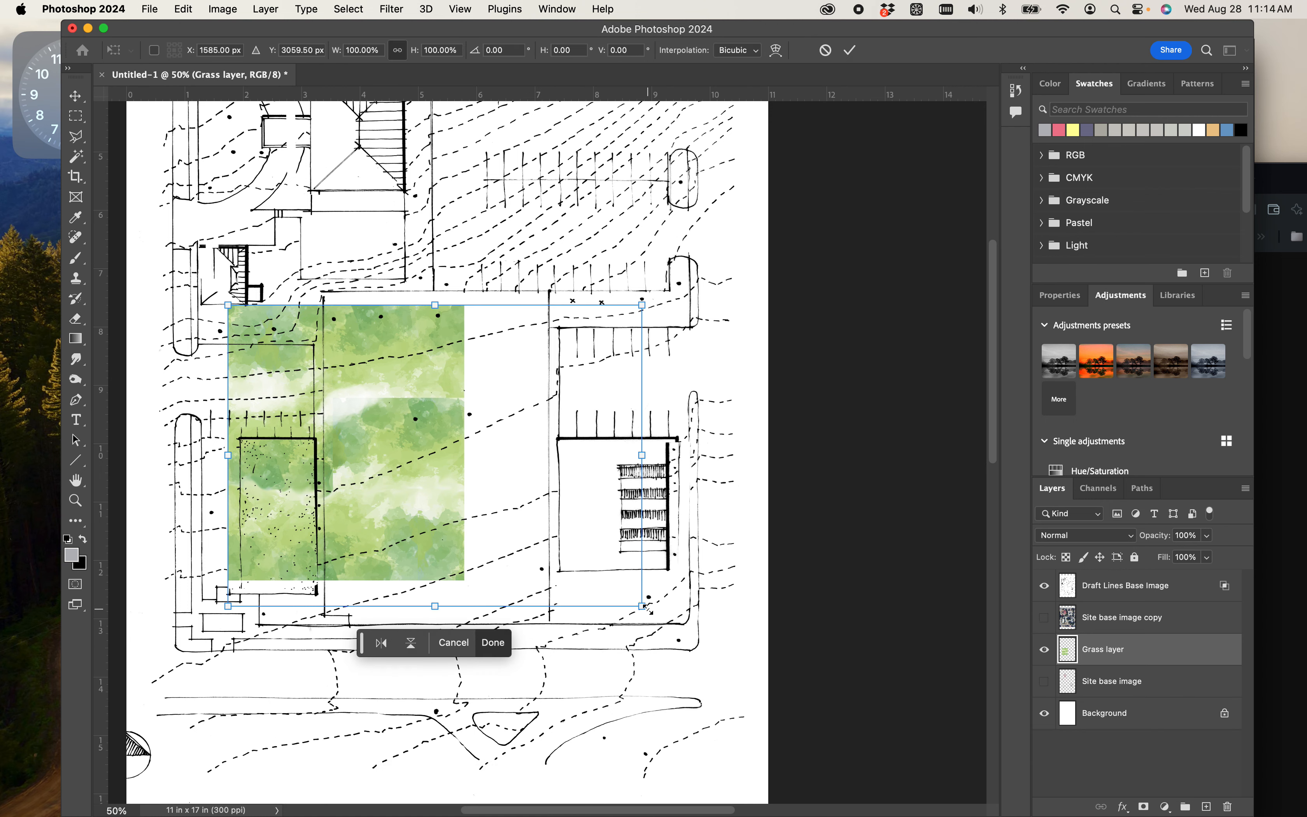
left_click_drag(646, 608, 908, 799)
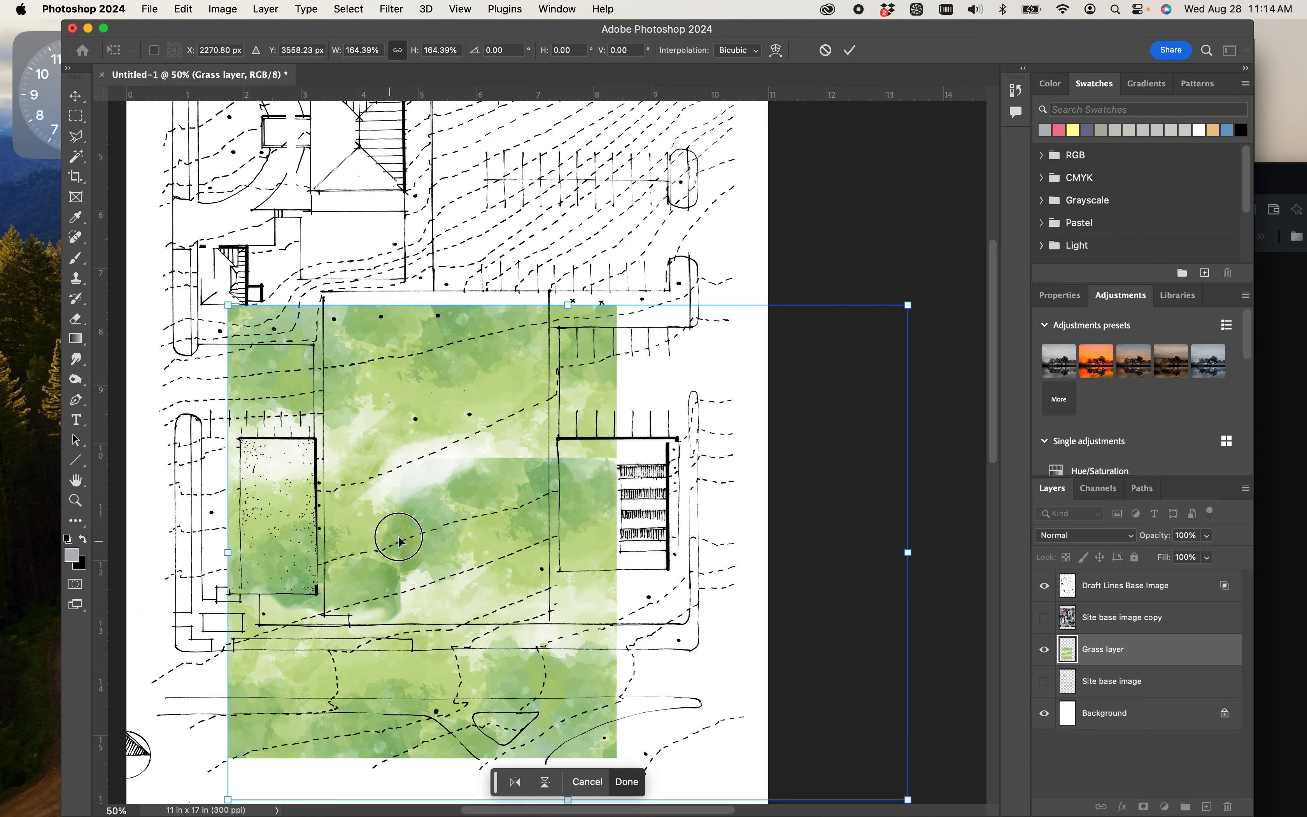
left_click_drag(399, 539, 444, 468)
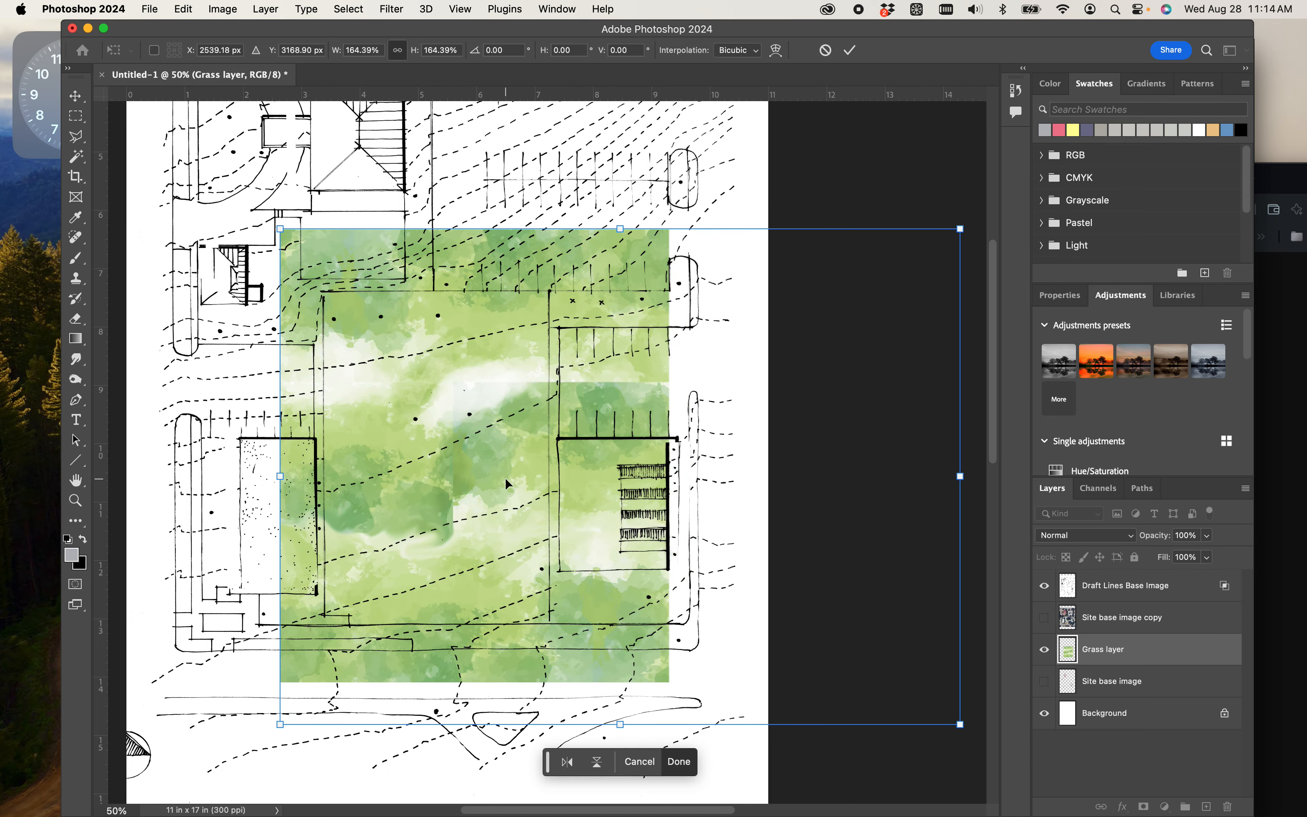
key("Return")
- Erase a band of grass along the courtyard's lower boundary and left side, and show the Site base image layer above the Grass layer
key("e")
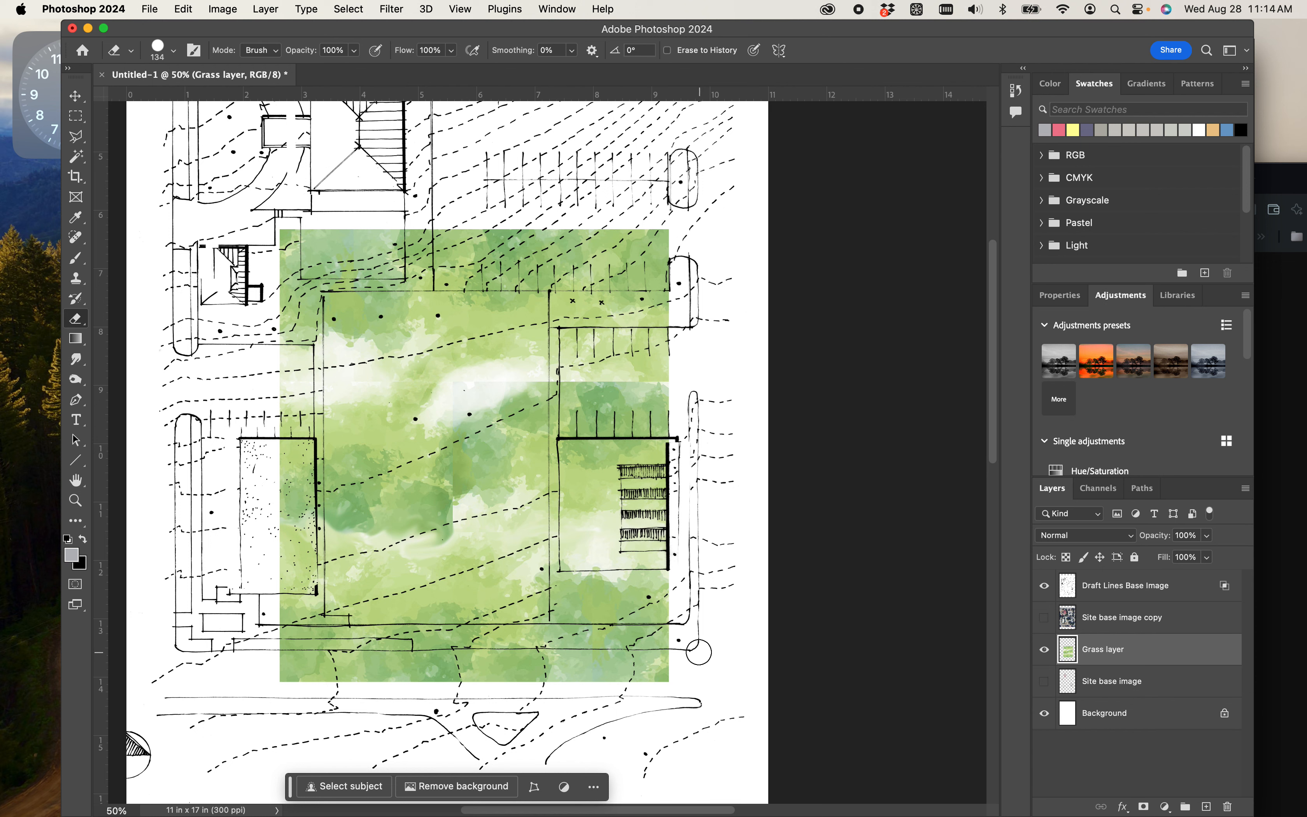
mouse_move(699, 652)
left_mouse_down()
mouse_move(275, 637)
mouse_move(400, 639)
mouse_move(288, 603)
mouse_move(295, 452)
left_mouse_up()
left_click(1044, 681)
left_click_drag(1101, 682, 1103, 643)
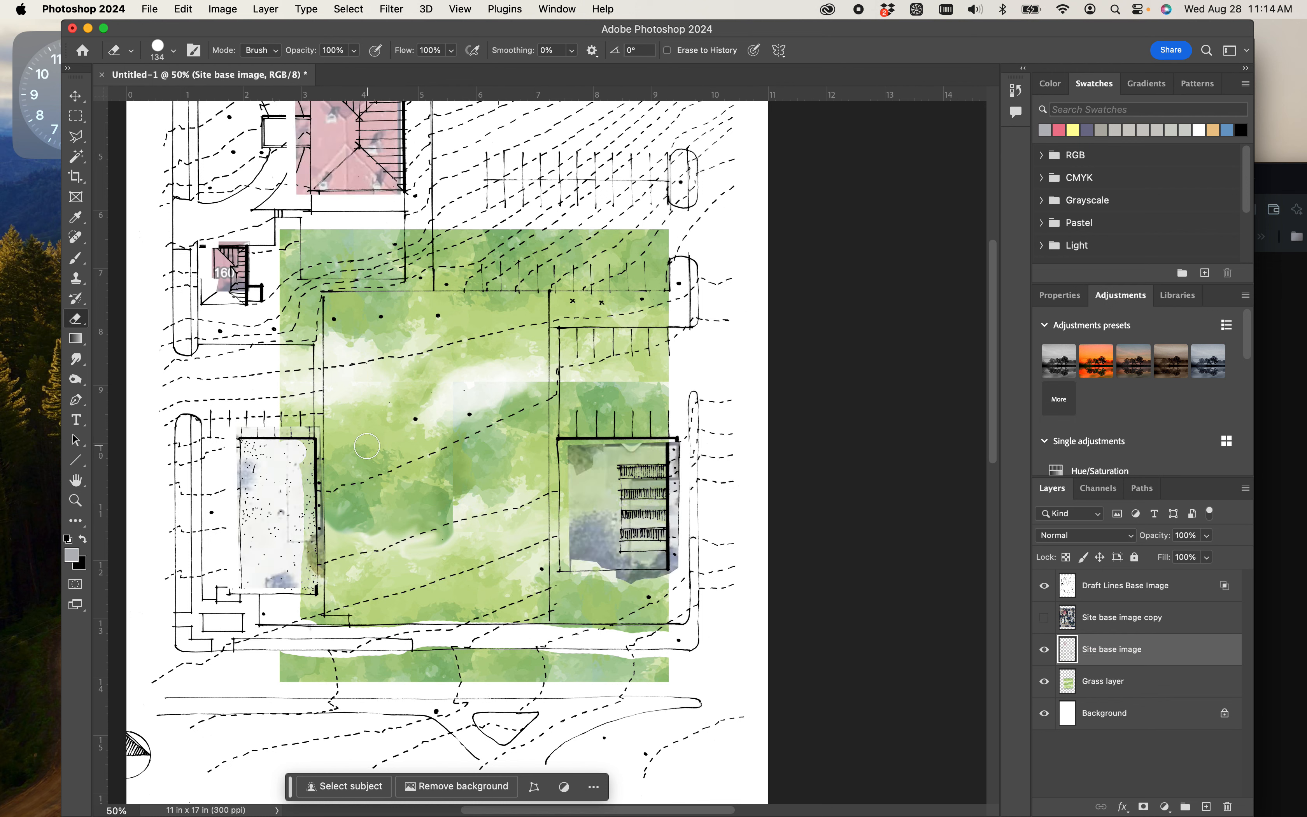
- Undo the stray eraser stroke on the Site base image, and erase Grass layer areas over the lower-left building and upper-left edge
left_click_drag(312, 450, 285, 578)
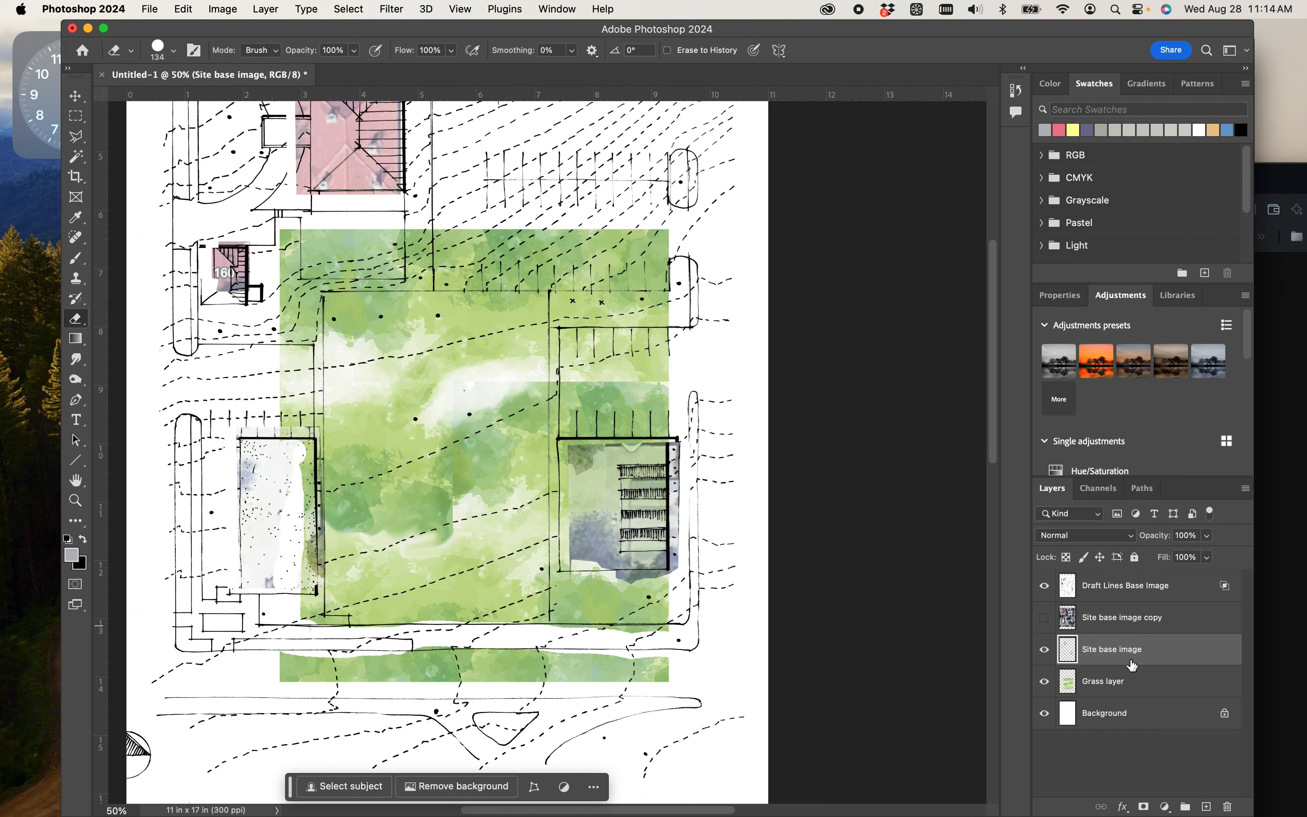
key("super+z")
left_click(1089, 691)
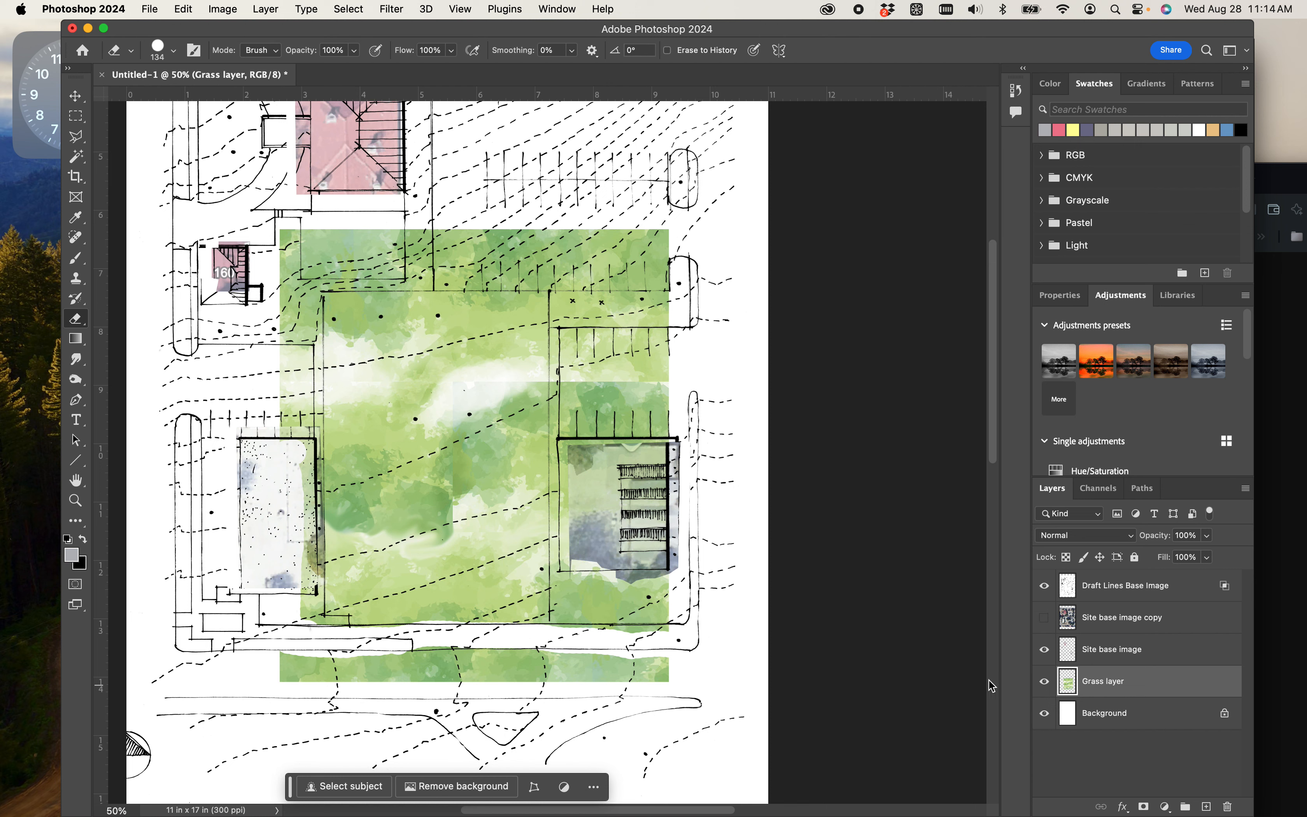
mouse_move(303, 544)
left_mouse_down()
mouse_move(304, 608)
mouse_move(310, 452)
left_mouse_up()
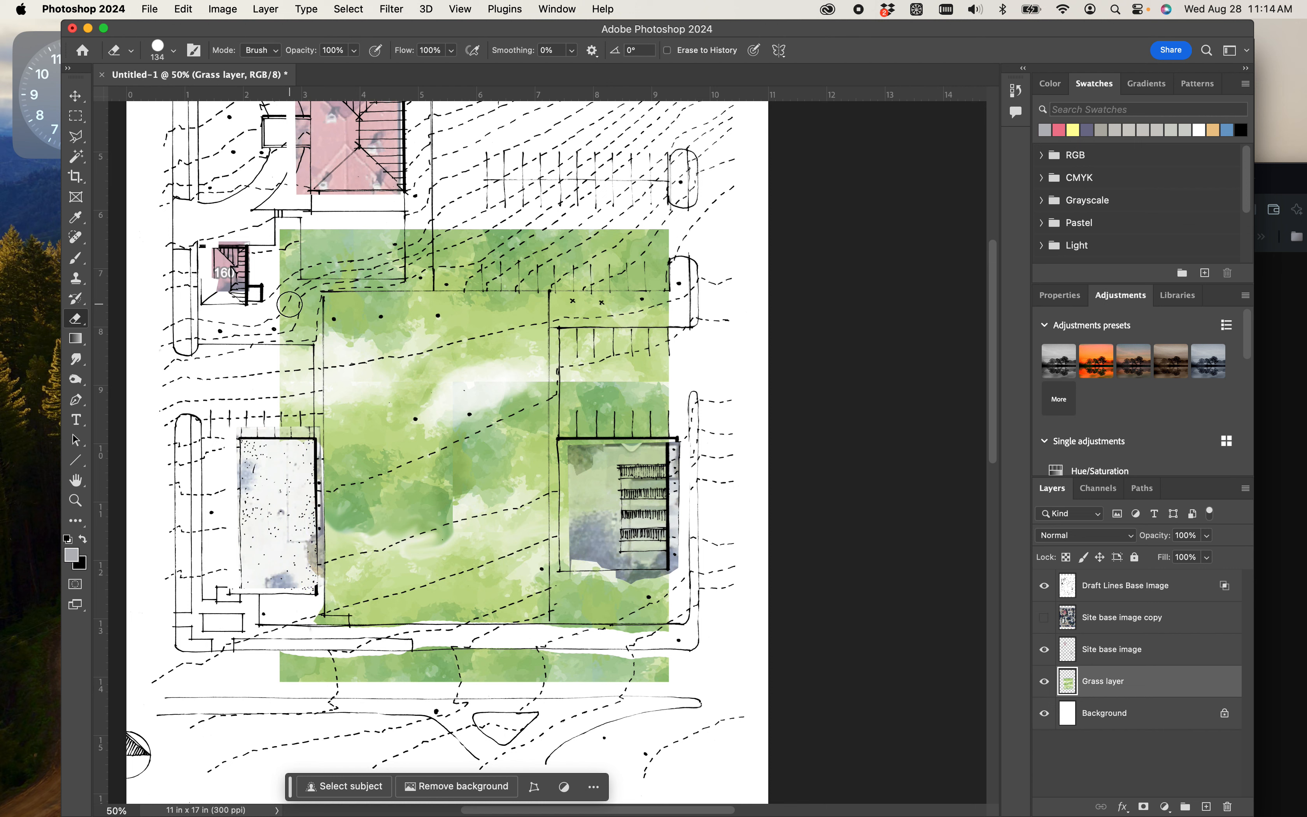
left_click_drag(289, 335, 293, 323)
left_click_drag(280, 237, 293, 238)
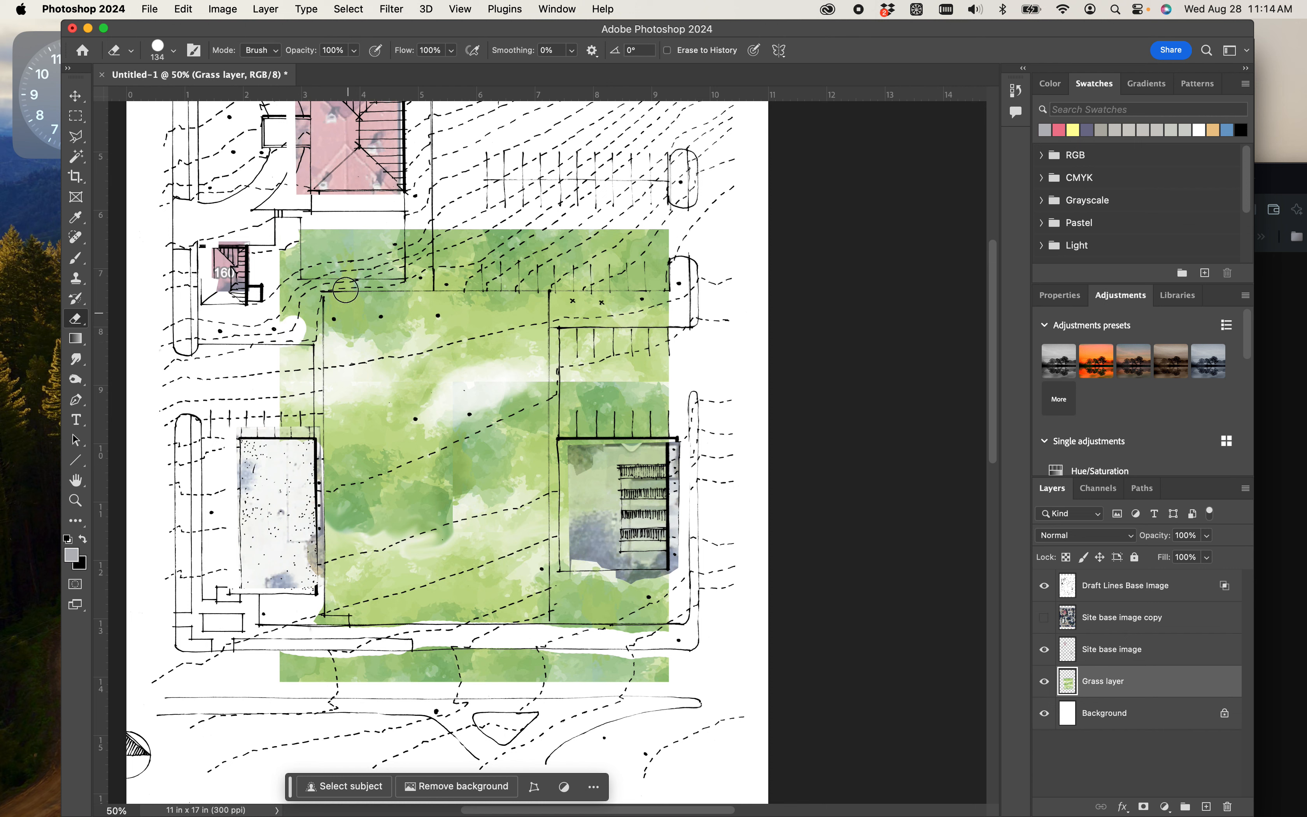
- Set the Eraser to 166 px with 13% hardness and erase the grass above the courtyard's upper boundary line
right_click(330, 247)
mouse_move(468, 319)
left_mouse_down()
mouse_move(416, 320)
mouse_move(477, 283)
left_mouse_up()
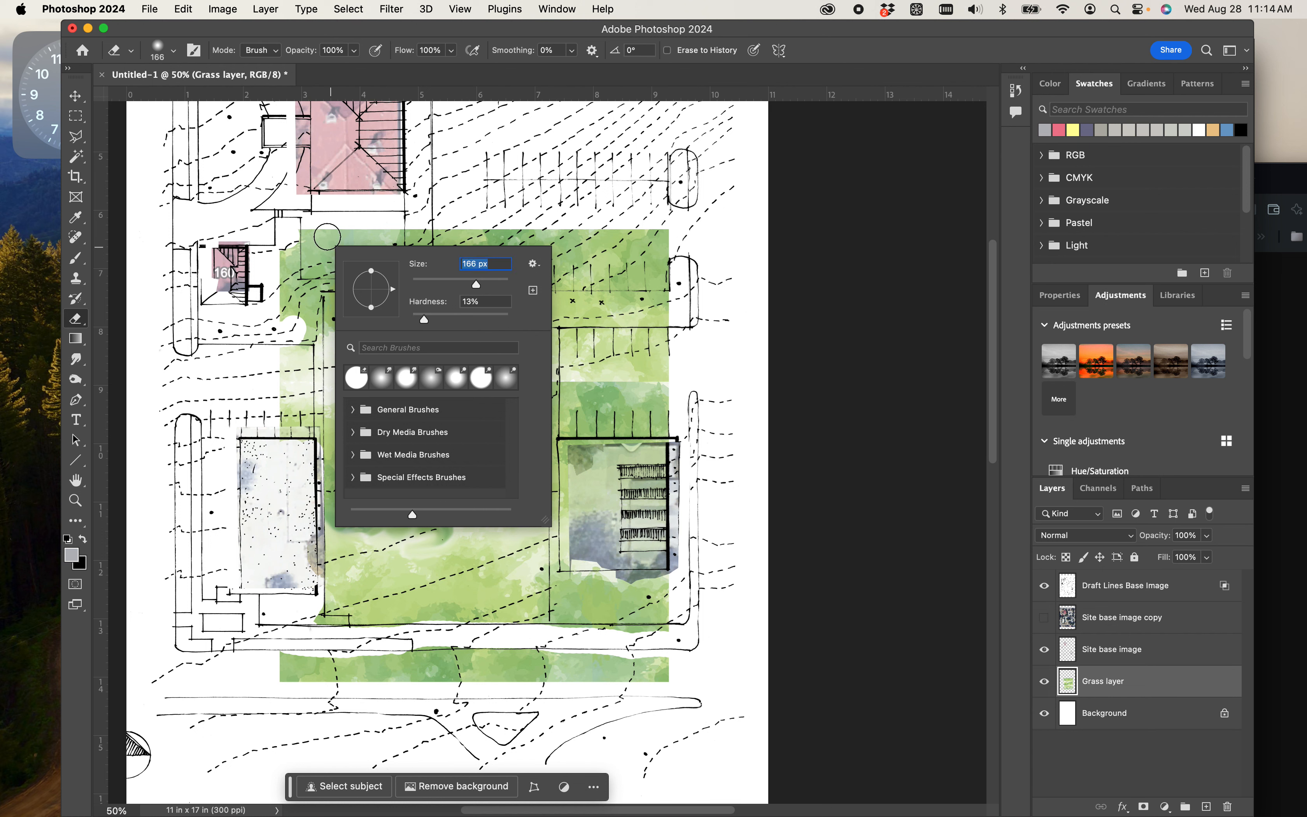
mouse_move(293, 240)
left_mouse_down()
mouse_move(278, 284)
mouse_move(288, 265)
mouse_move(282, 310)
mouse_move(310, 254)
mouse_move(366, 261)
mouse_move(322, 266)
mouse_move(393, 261)
mouse_move(397, 239)
mouse_move(335, 234)
mouse_move(394, 235)
left_mouse_up()
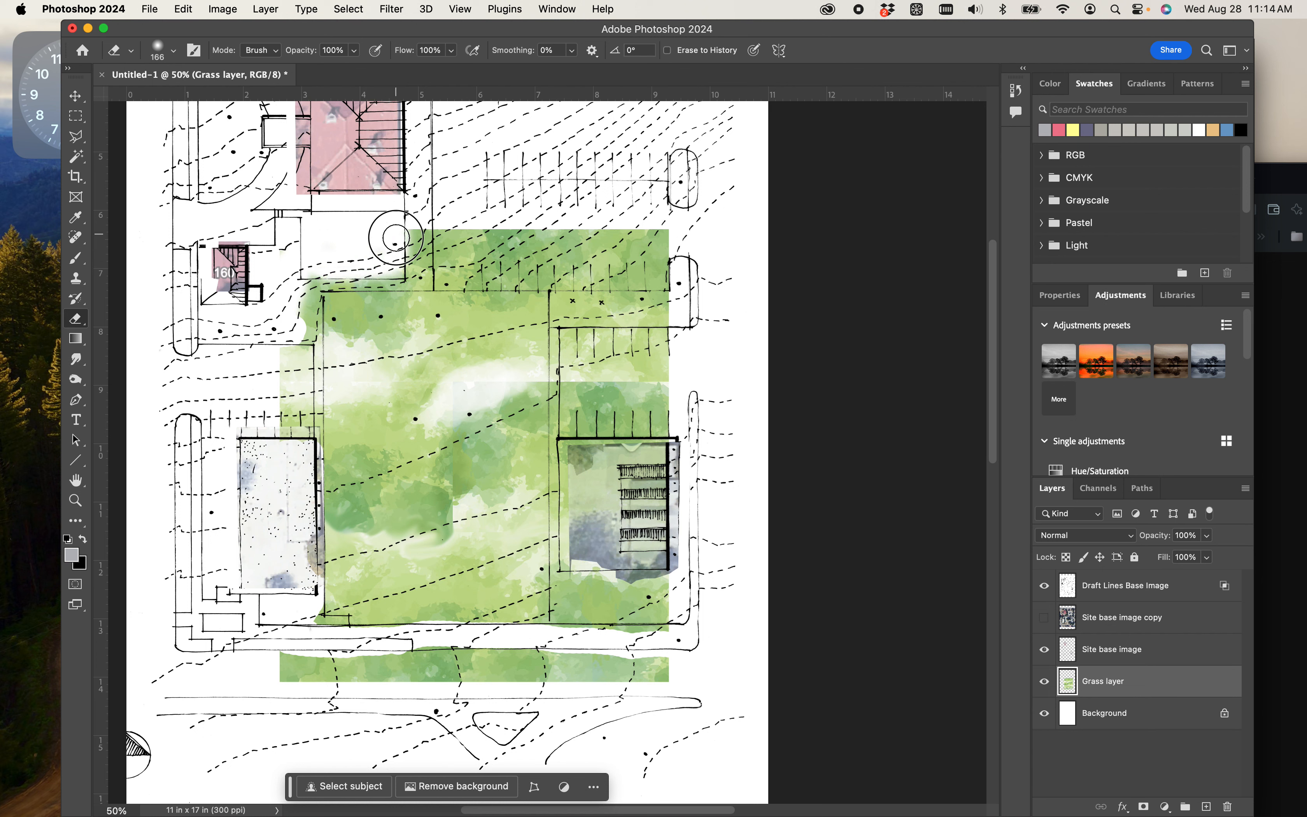
mouse_move(670, 272)
left_mouse_down()
mouse_move(437, 254)
mouse_move(458, 229)
mouse_move(659, 237)
mouse_move(659, 254)
mouse_move(588, 260)
mouse_move(502, 236)
mouse_move(443, 243)
mouse_move(438, 267)
mouse_move(443, 281)
mouse_move(655, 278)
left_mouse_up()
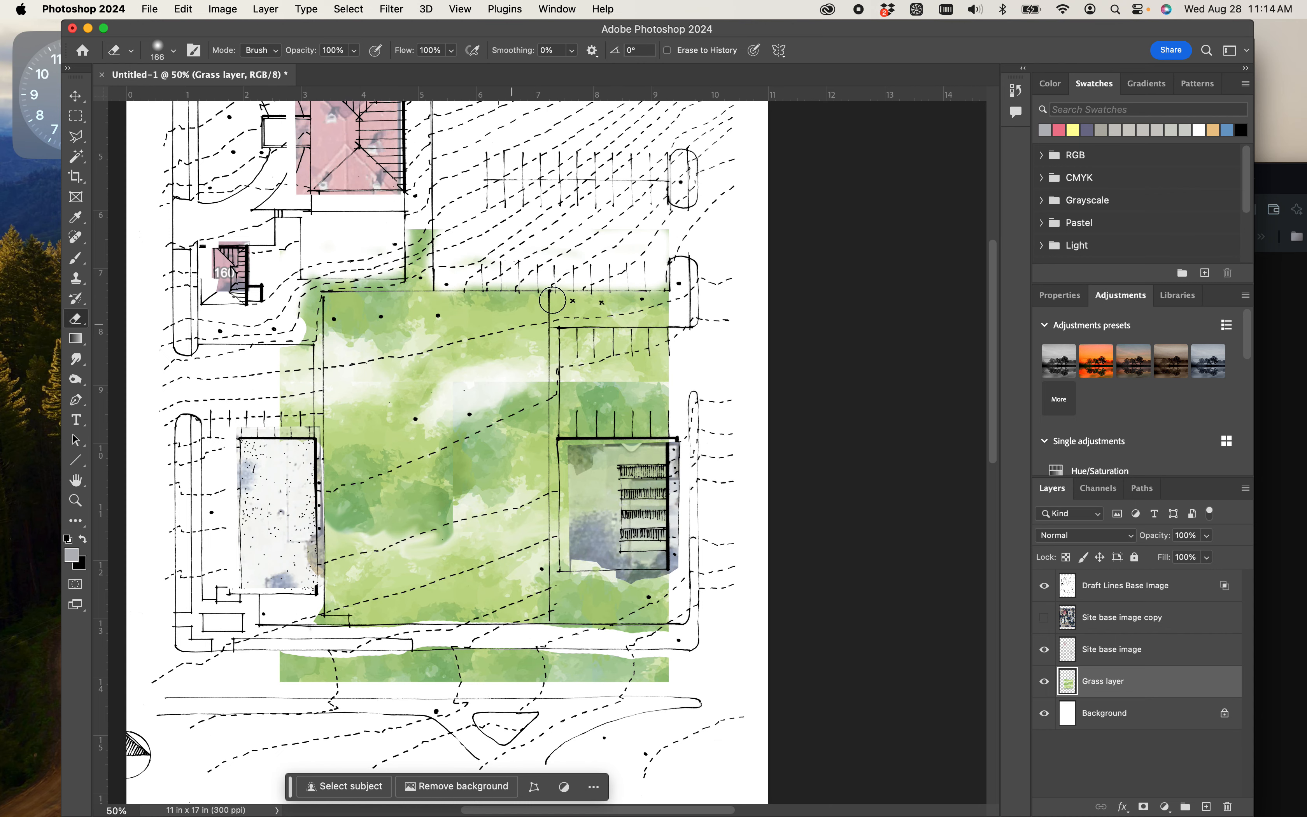
- Examine the grass edges up close beside the lower-right building and along the courtyard's upper boundary
key("super+plus")
key("super+plus")
key("super+plus")
key("super+plus")
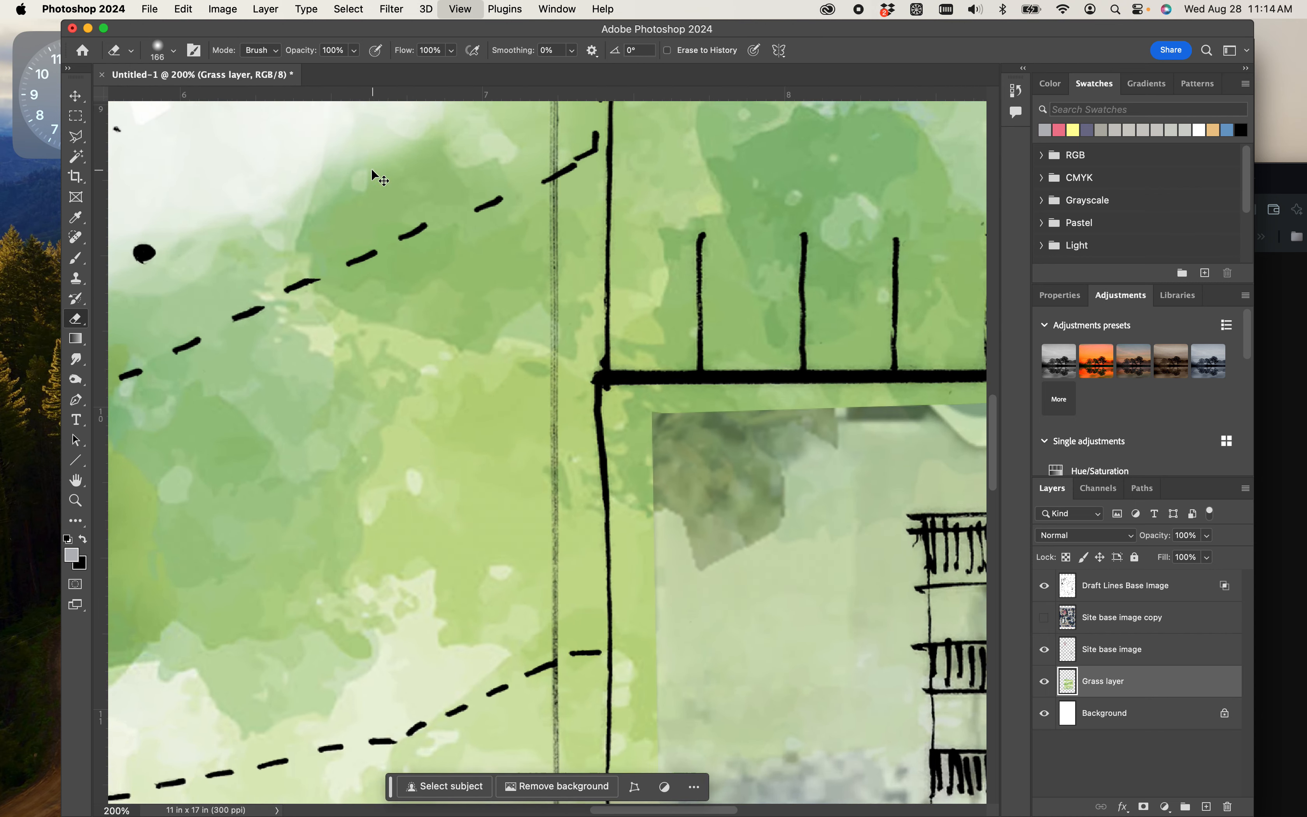
left_click_drag(372, 178, 681, 778)
left_click_drag(533, 371, 683, 810)
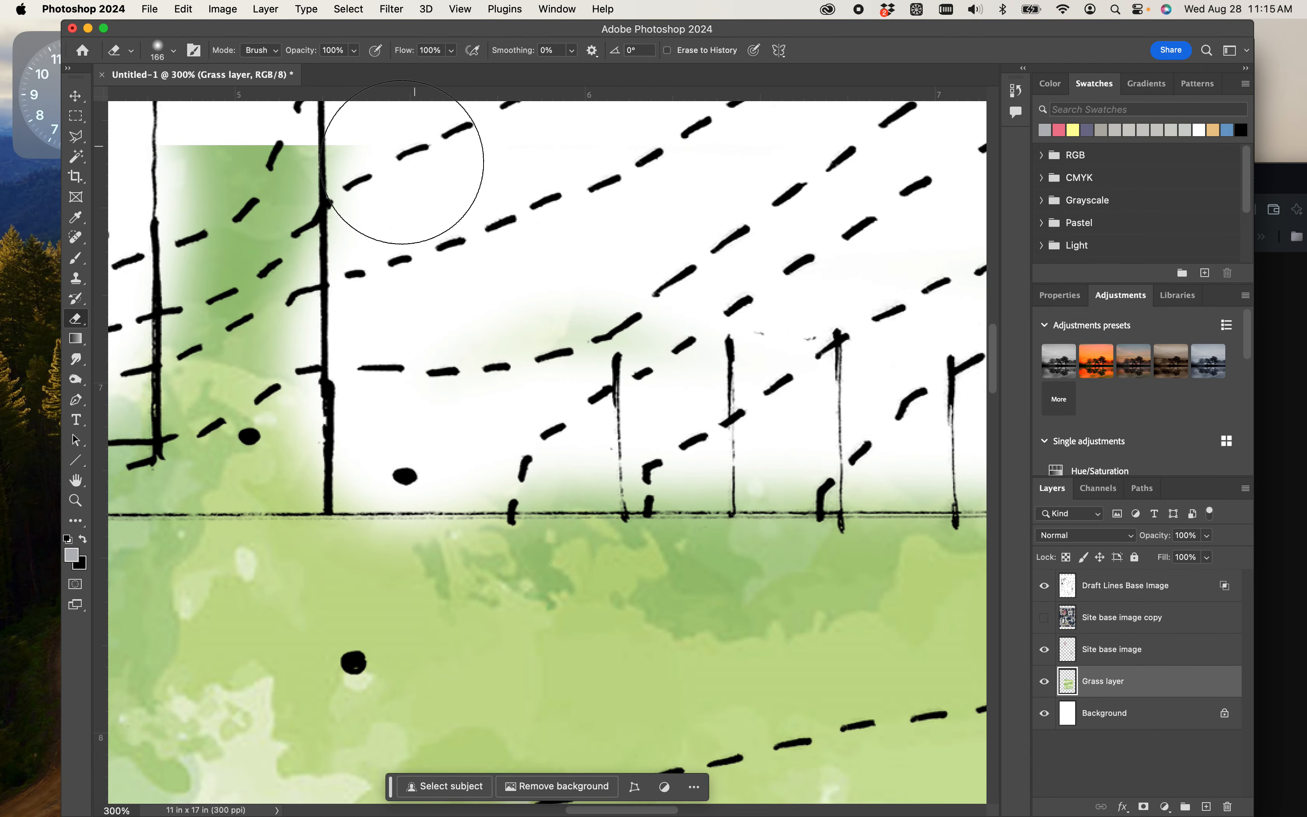
key("super+minus")
key("super+minus")
key("super+minus")
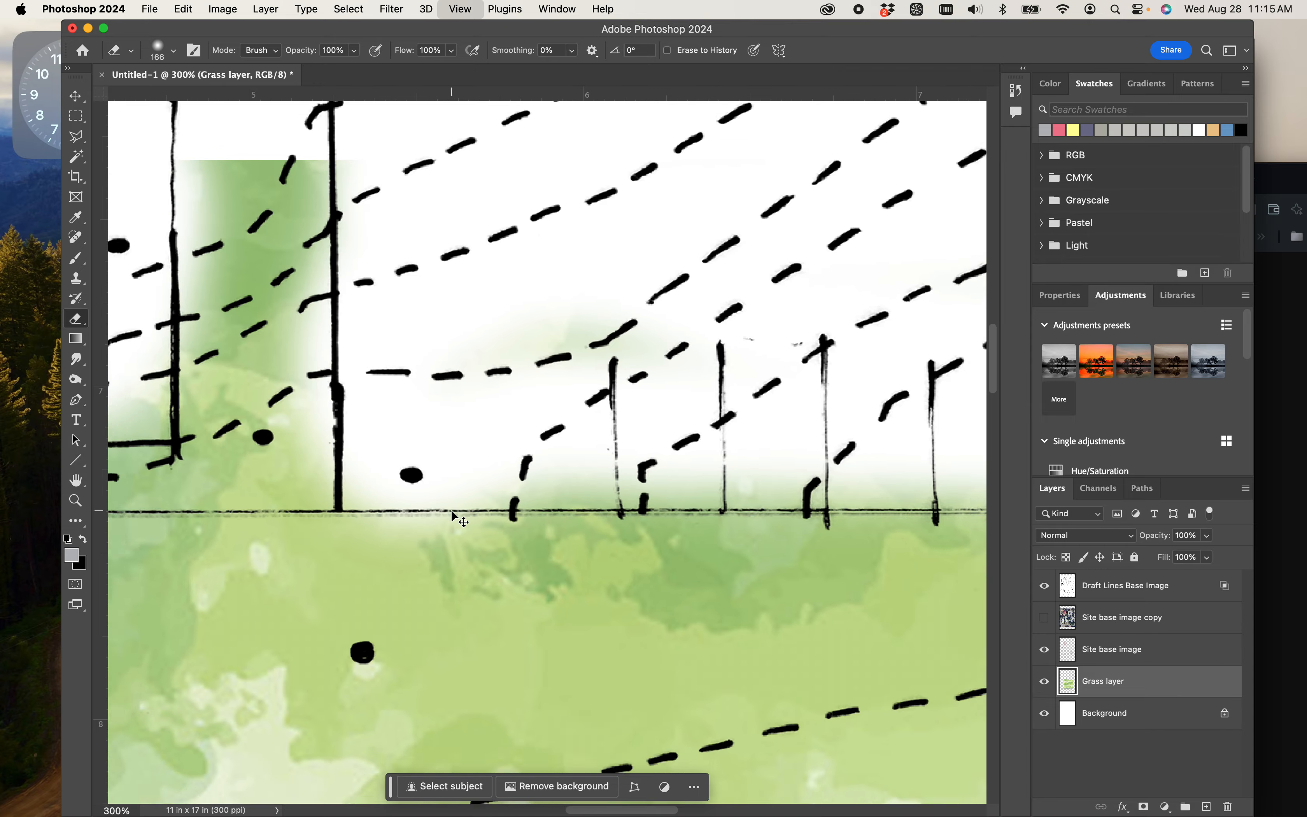
scroll(635, 426, "down", 10)
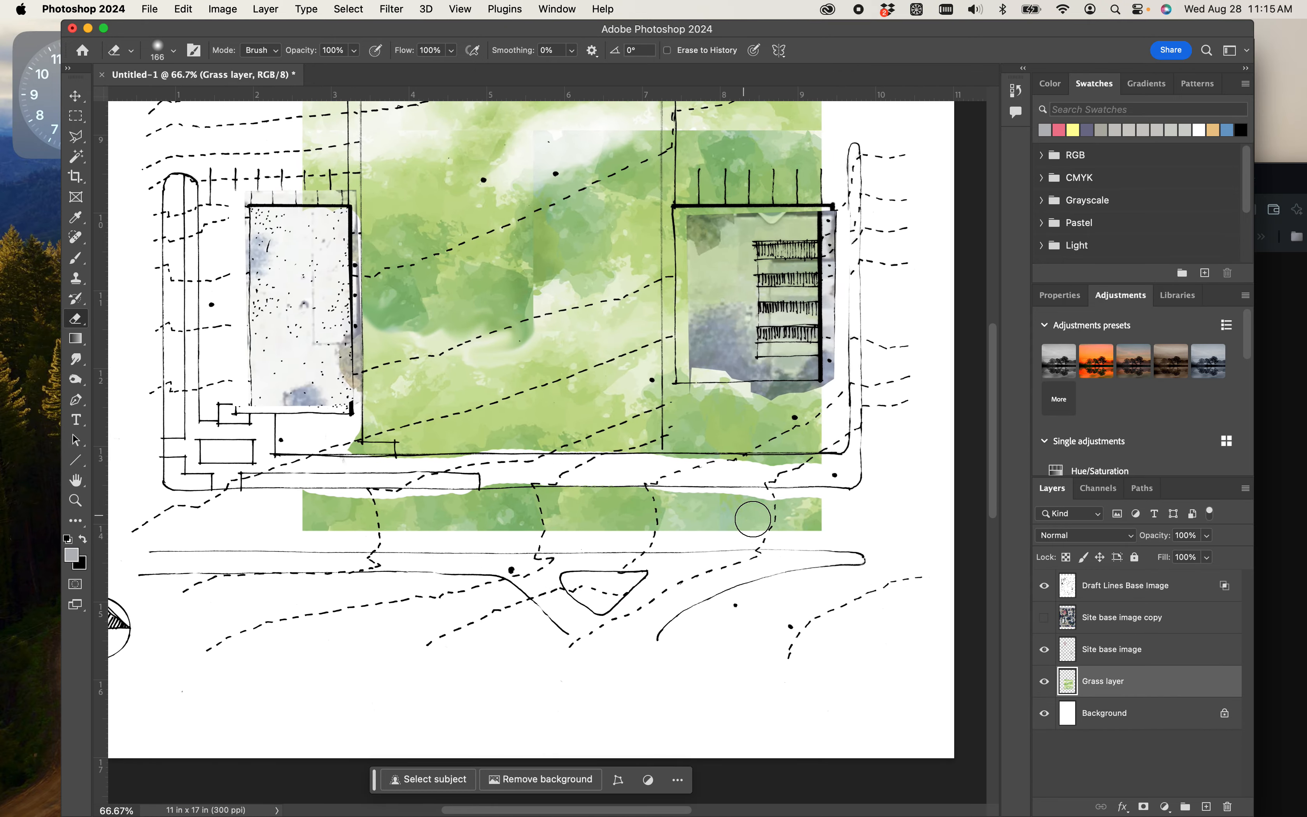
- Erase the remaining grass strip below the courtyard and the grass overlapping the lower-right building with the 166 px Eraser
mouse_move(753, 519)
left_mouse_down()
mouse_move(824, 526)
mouse_move(359, 531)
mouse_move(303, 503)
mouse_move(832, 502)
mouse_move(467, 525)
mouse_move(670, 466)
mouse_move(805, 458)
mouse_move(788, 443)
left_mouse_up()
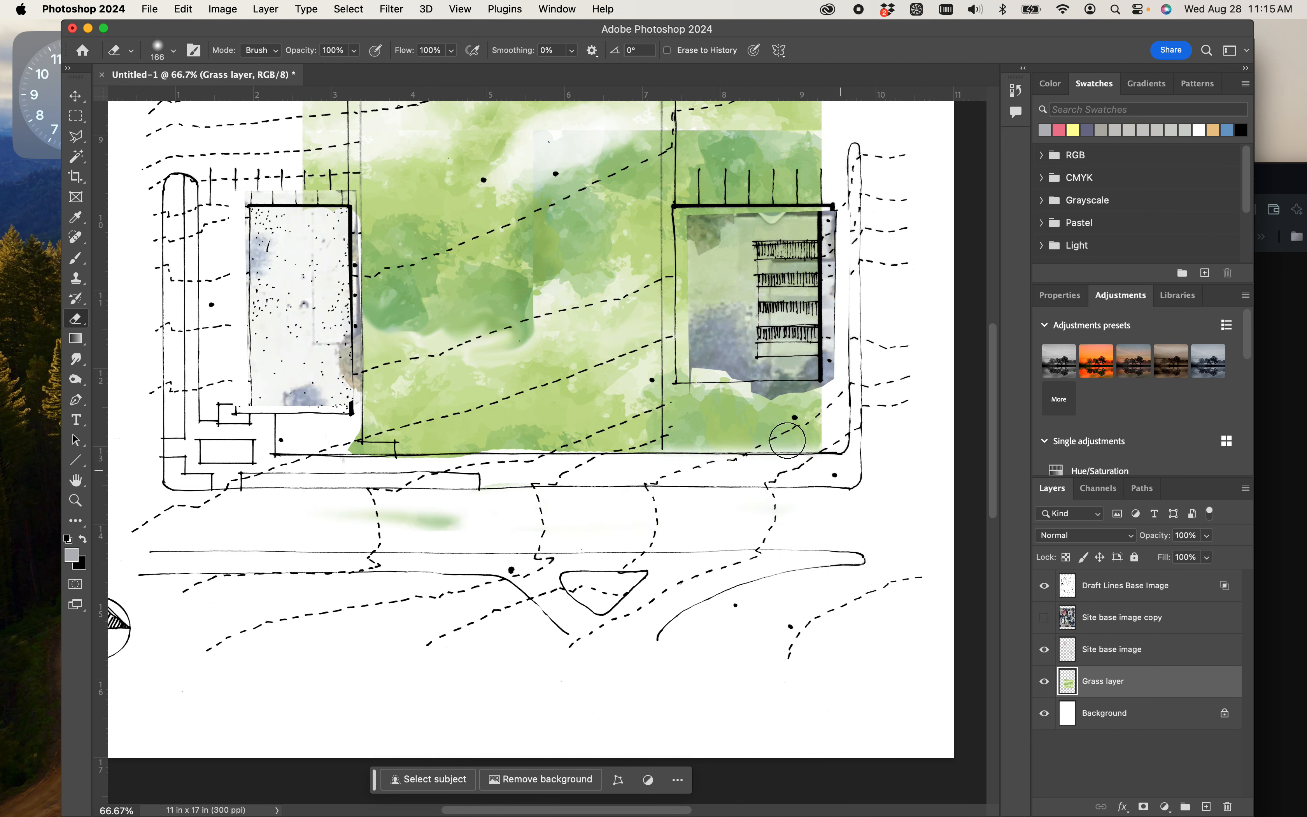
mouse_move(489, 473)
left_mouse_down()
mouse_move(309, 476)
mouse_move(420, 465)
mouse_move(366, 472)
mouse_move(350, 452)
mouse_move(357, 480)
mouse_move(455, 530)
mouse_move(427, 514)
left_mouse_up()
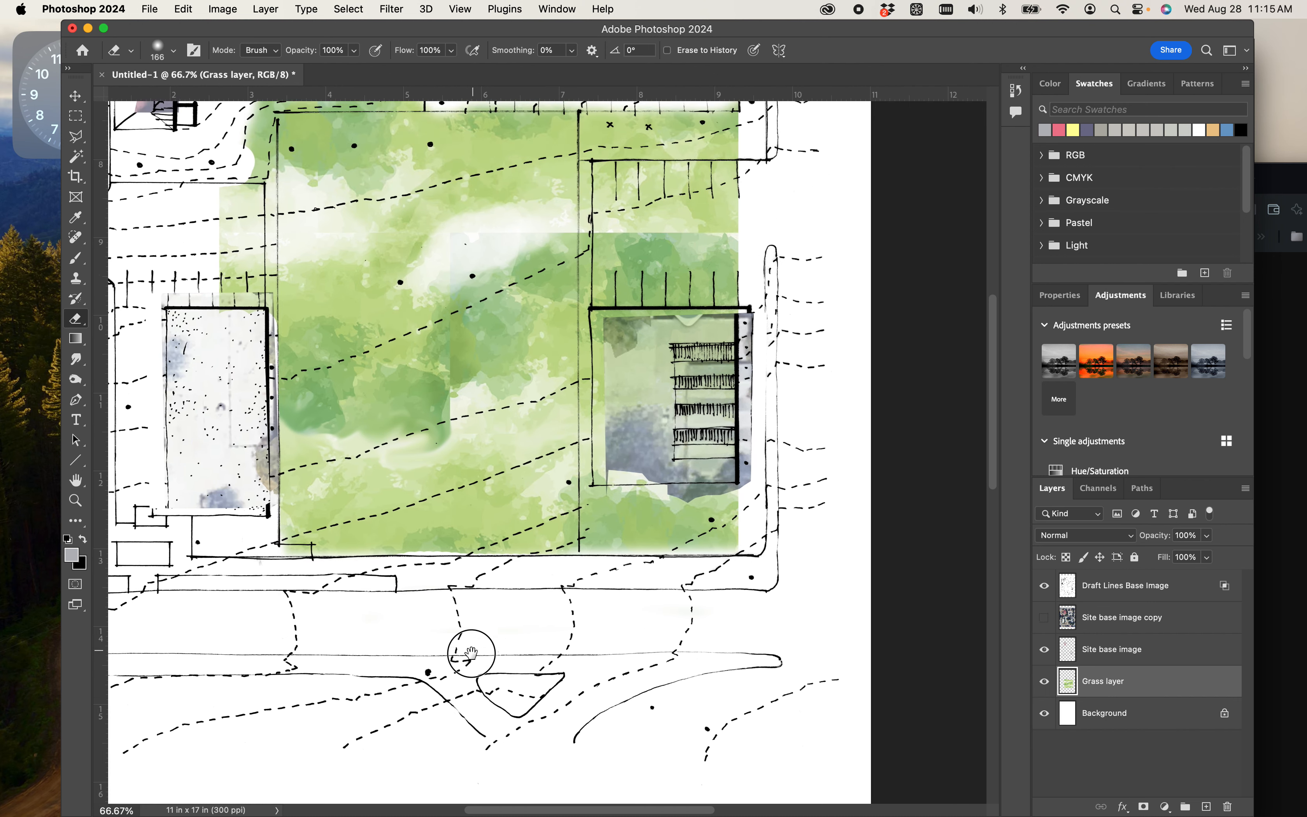
scroll(550, 535, "up", 5)
scroll(550, 534, "right", 3)
mouse_move(605, 379)
left_mouse_down()
mouse_move(602, 523)
mouse_move(728, 520)
mouse_move(733, 383)
mouse_move(618, 384)
mouse_move(621, 489)
mouse_move(654, 408)
mouse_move(653, 457)
mouse_move(680, 514)
mouse_move(692, 405)
mouse_move(709, 408)
mouse_move(679, 440)
mouse_move(713, 517)
left_mouse_up()
scroll(648, 432, "up", 10)
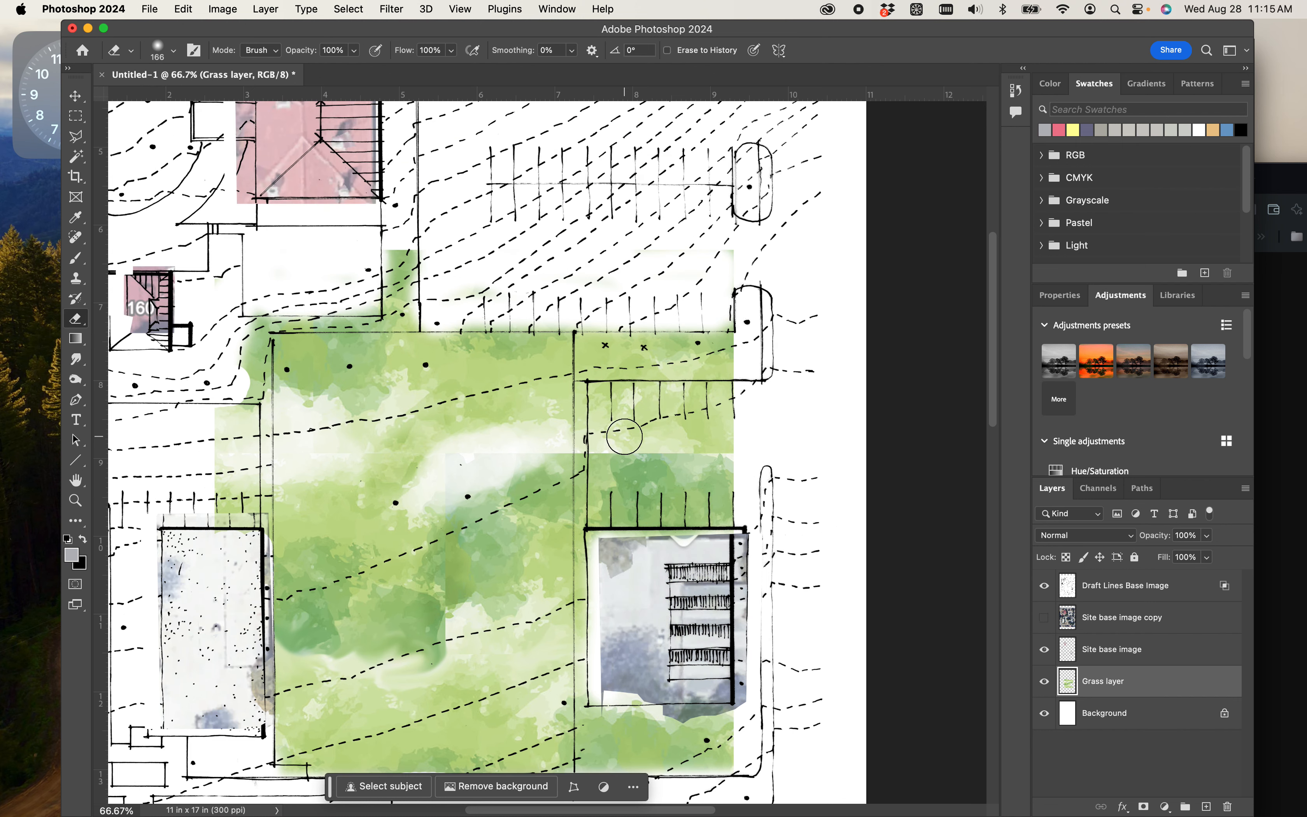
- Paste a copy of the Grass layer, flip and scale it to -118.56% in both directions, and place it around the upper-left buildings
scroll(481, 496, "down", 3)
scroll(481, 496, "down", 5)
key("super+minus")
key("super+minus")
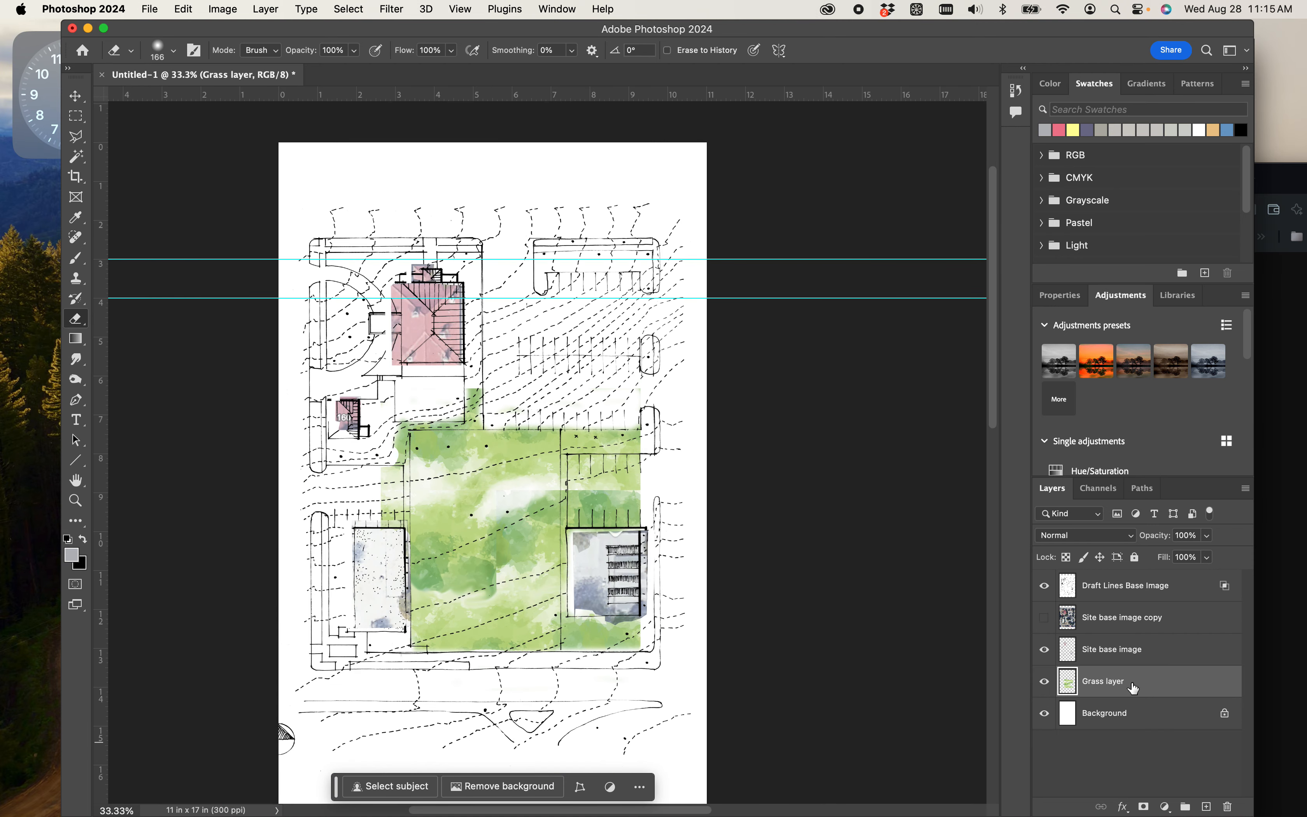
key("super+v")
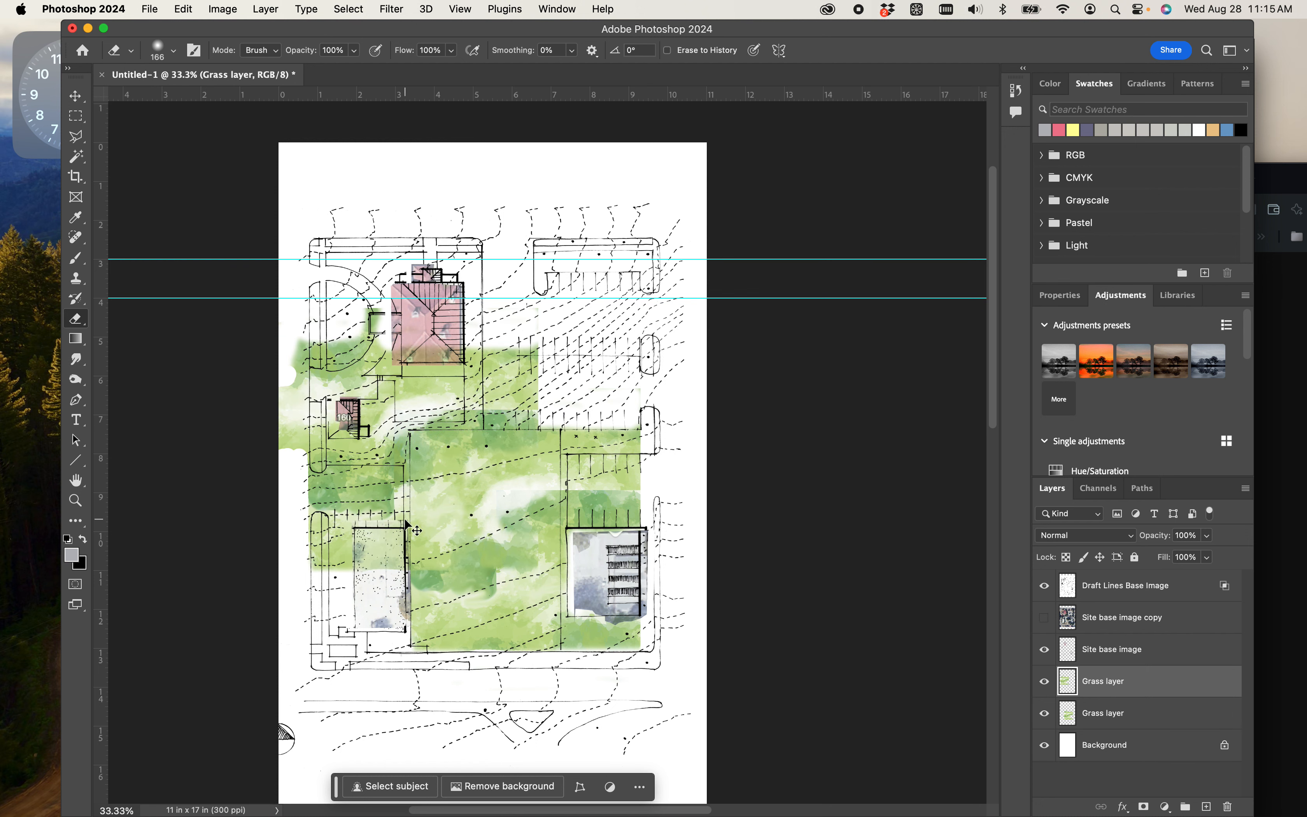
key("super+t")
left_click_drag(724, 311, 300, 619)
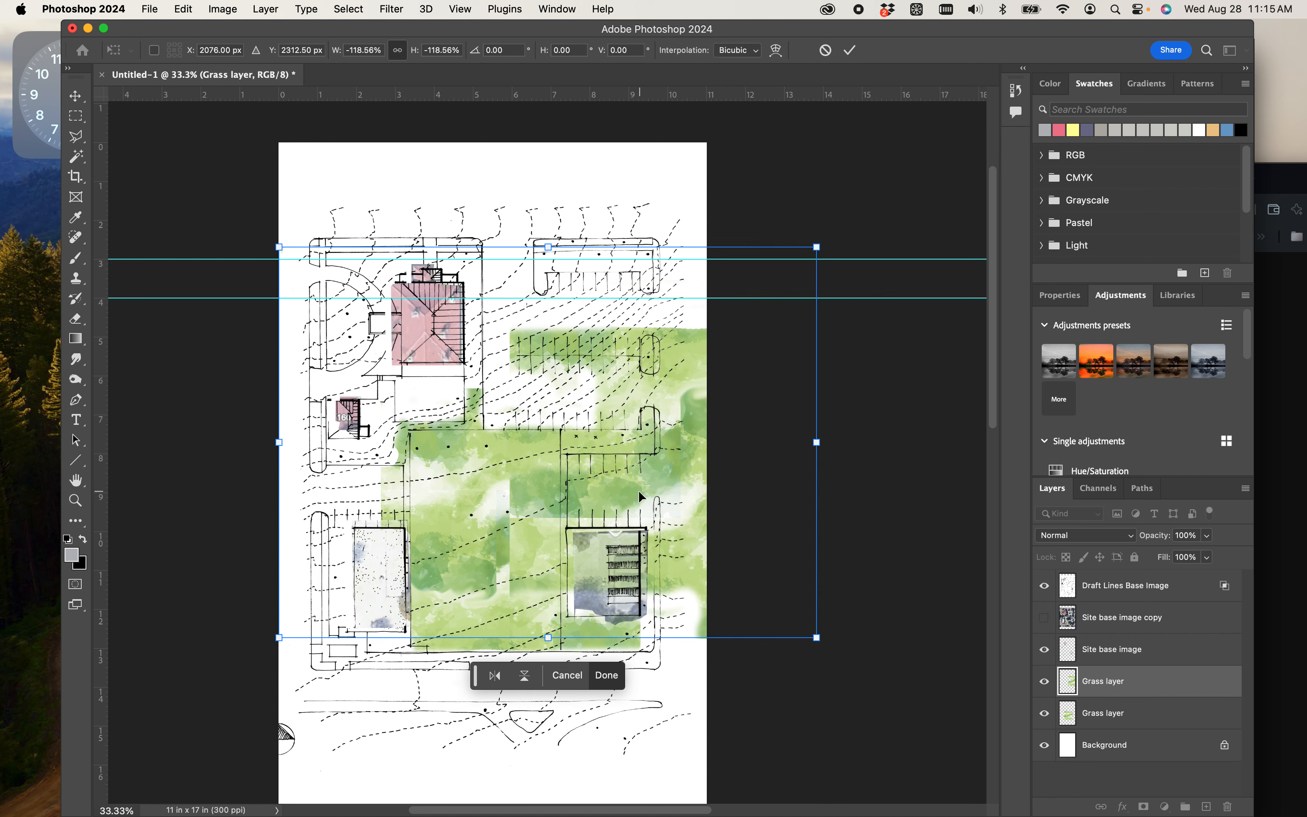
left_click_drag(637, 497, 350, 379)
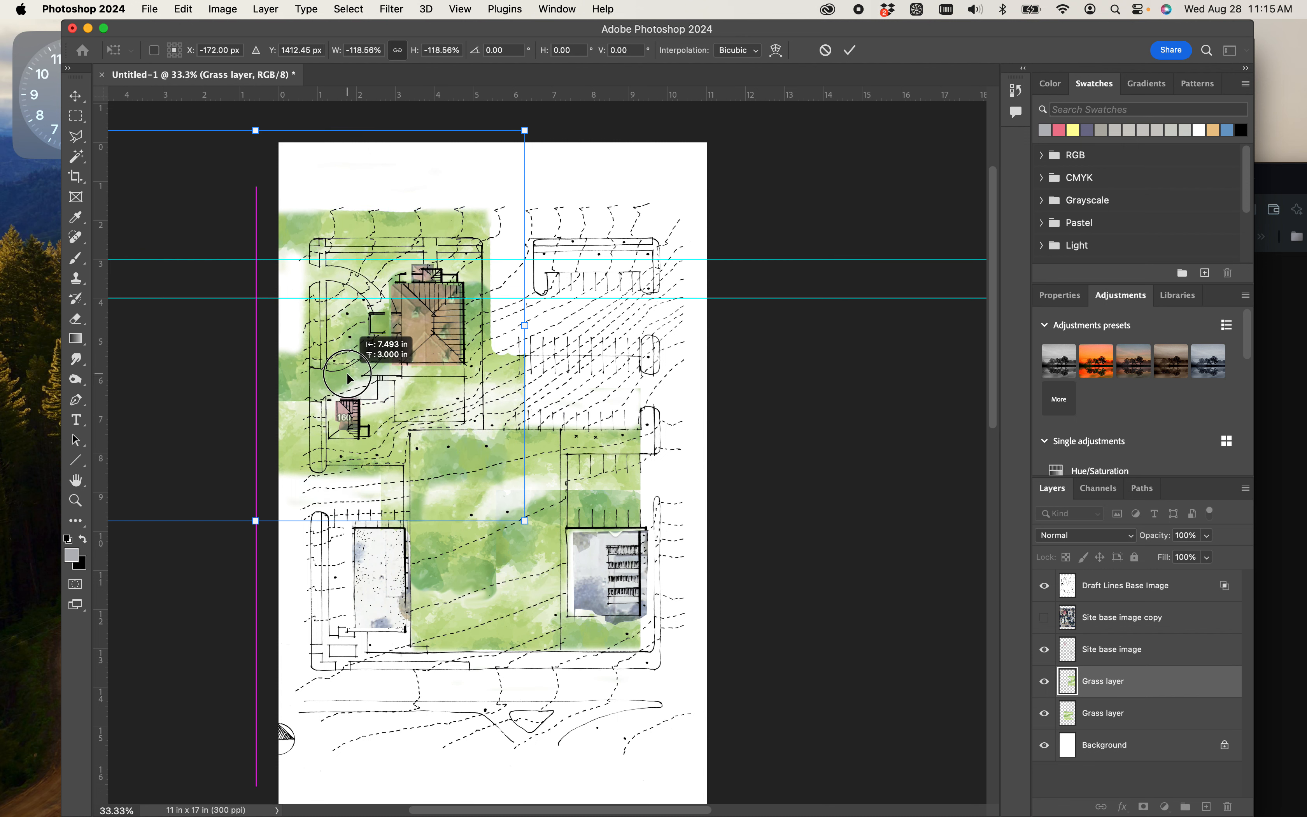
left_click_drag(350, 379, 352, 382)
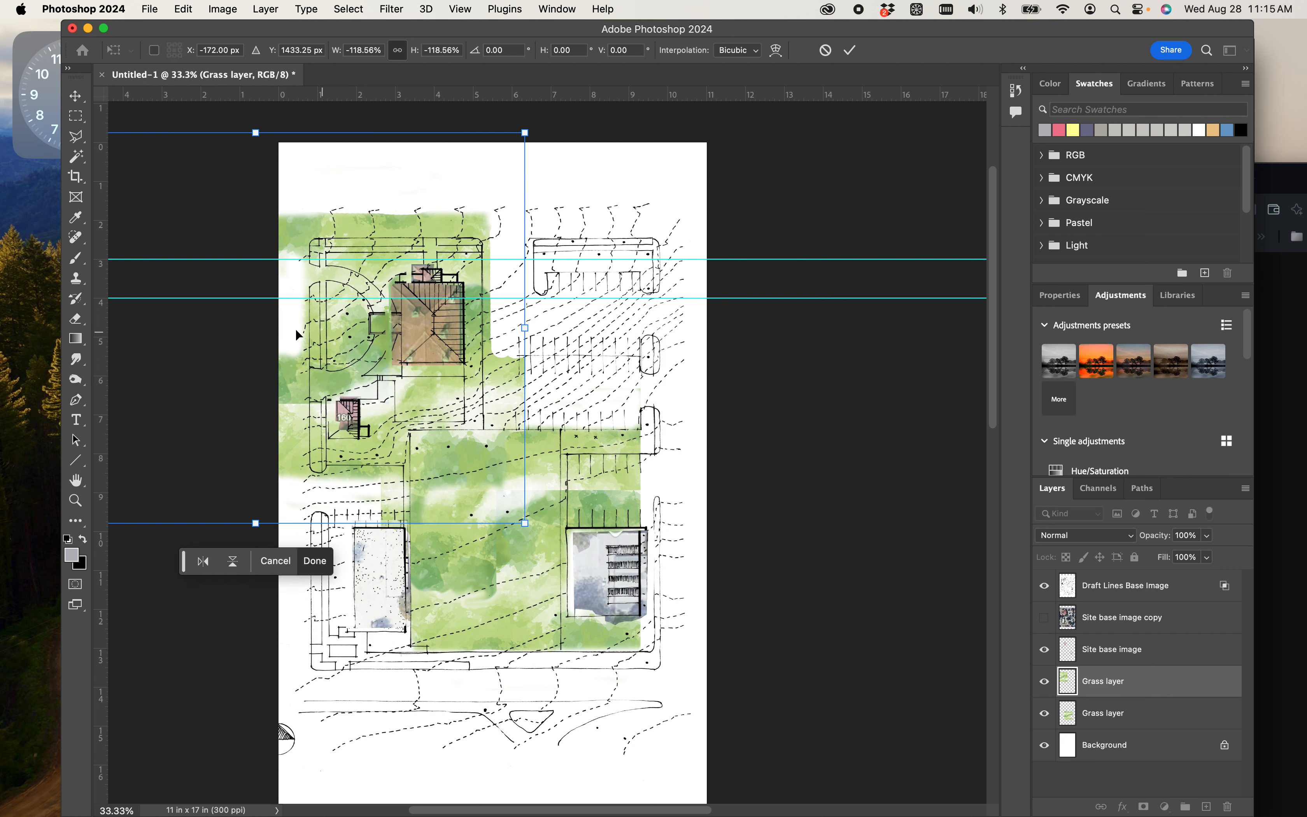
key("Return")
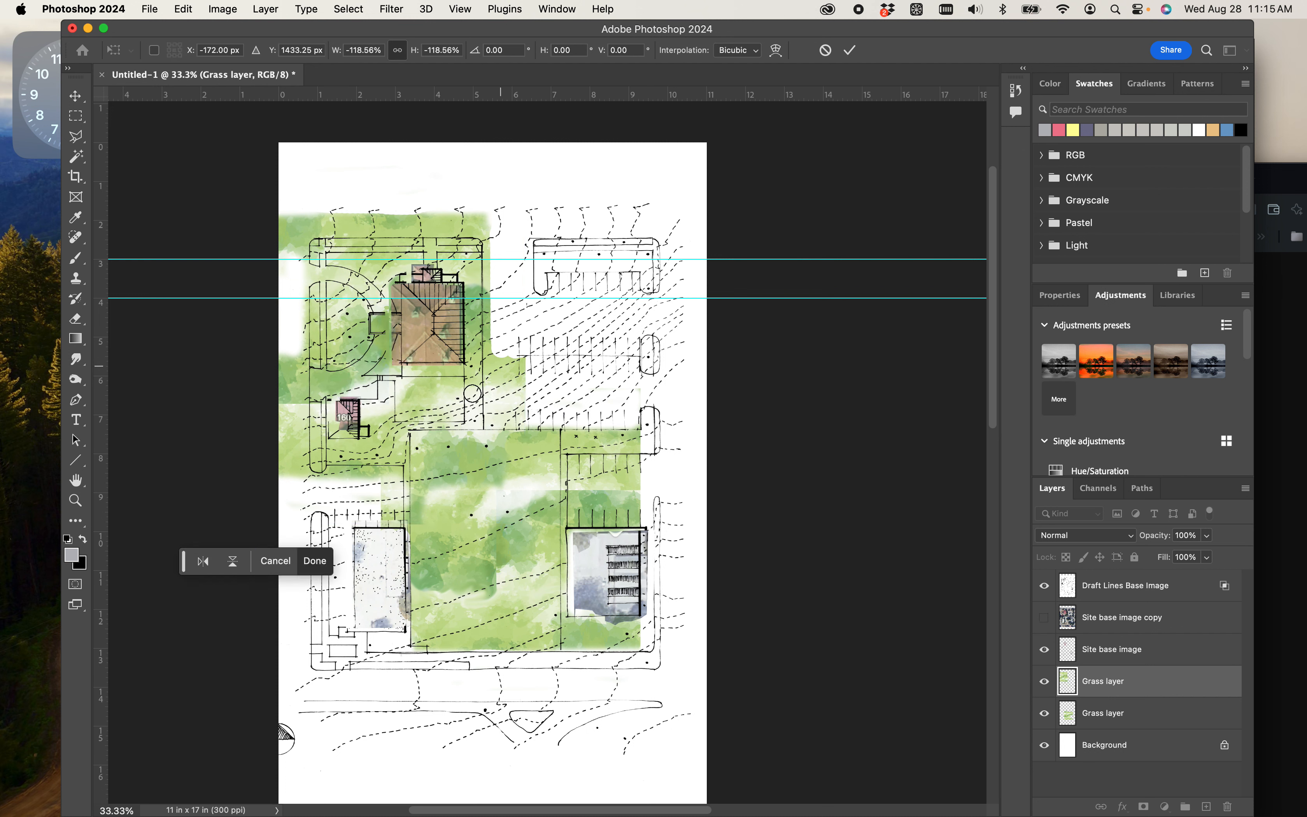
- Add another Grass layer copy and move it at 100% scale over the upper-right parking area
key("e")
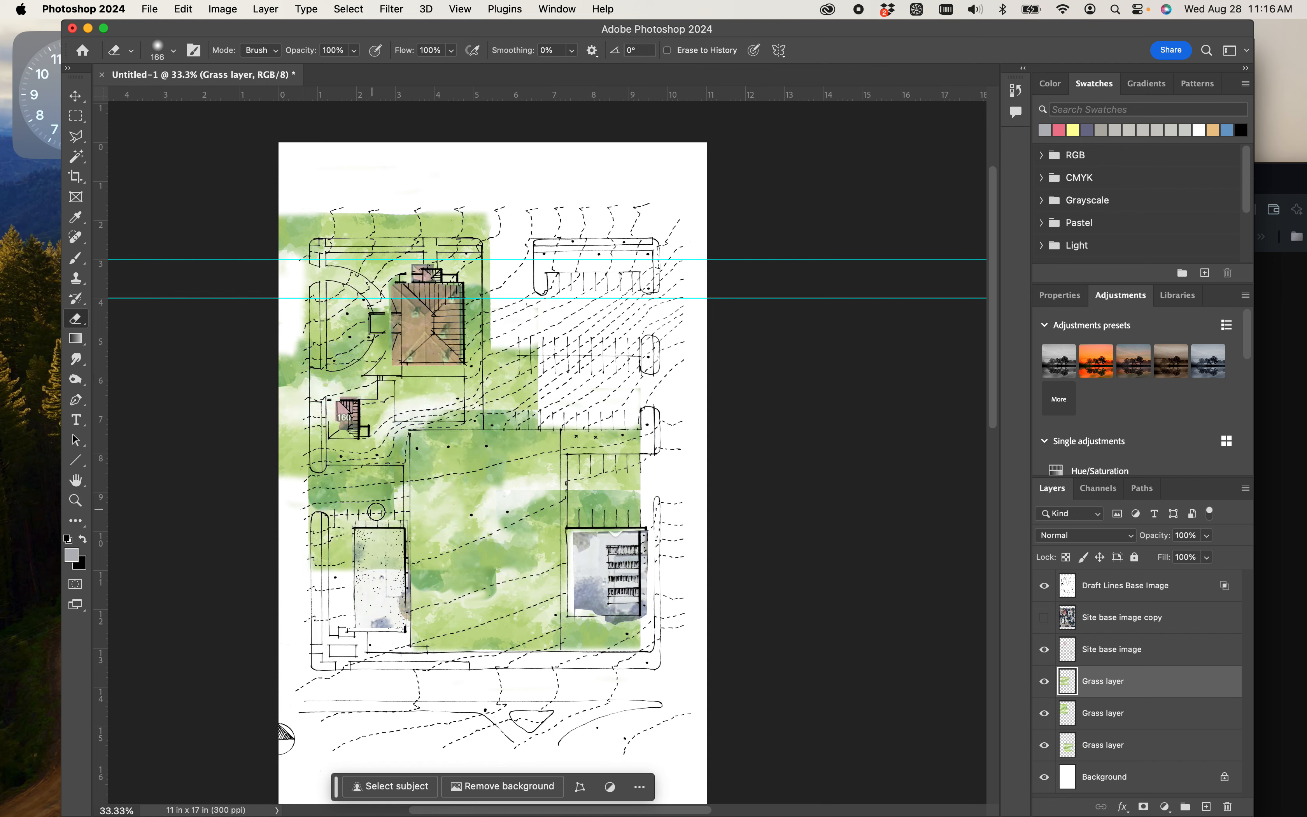
key("ctrl+t")
left_click_drag(385, 537, 606, 367)
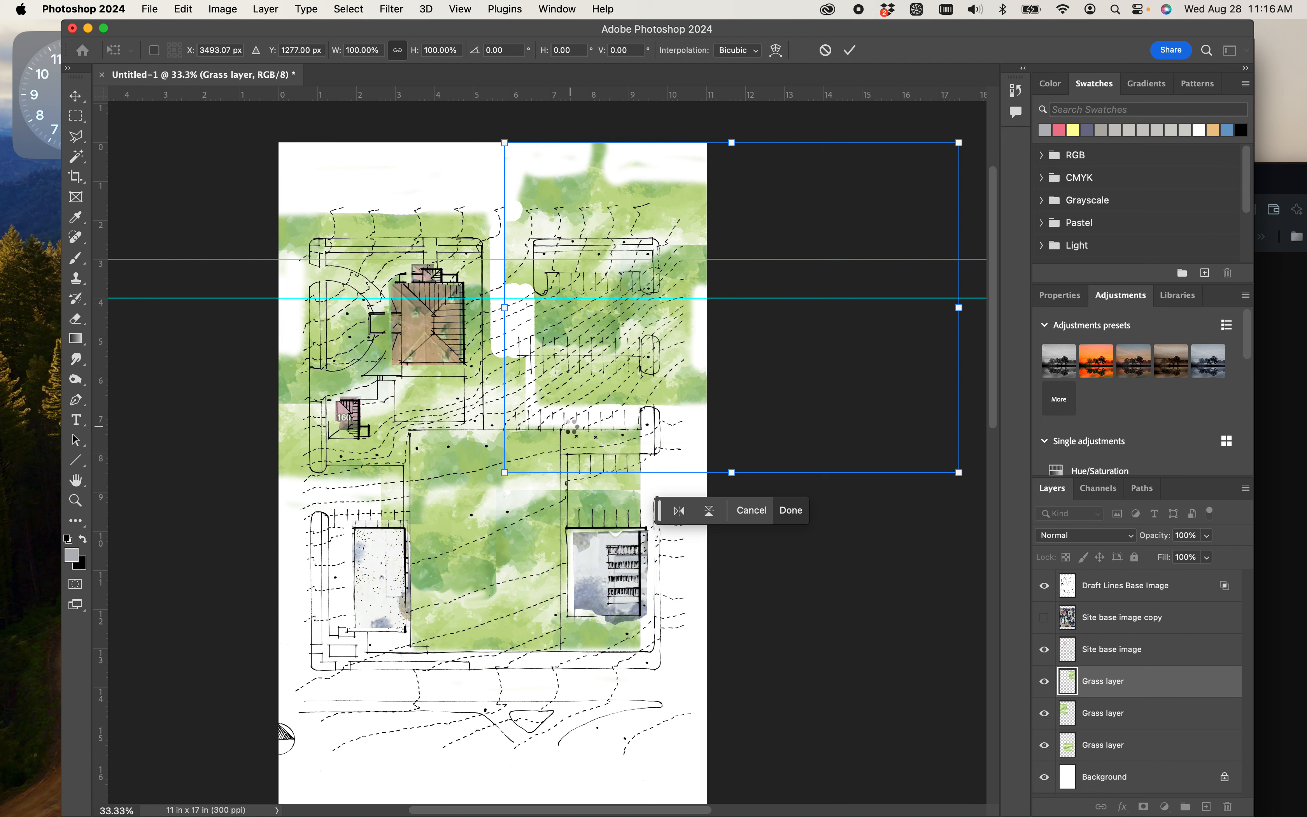
key("Return")
key("e")
scroll(619, 378, "down", 5)
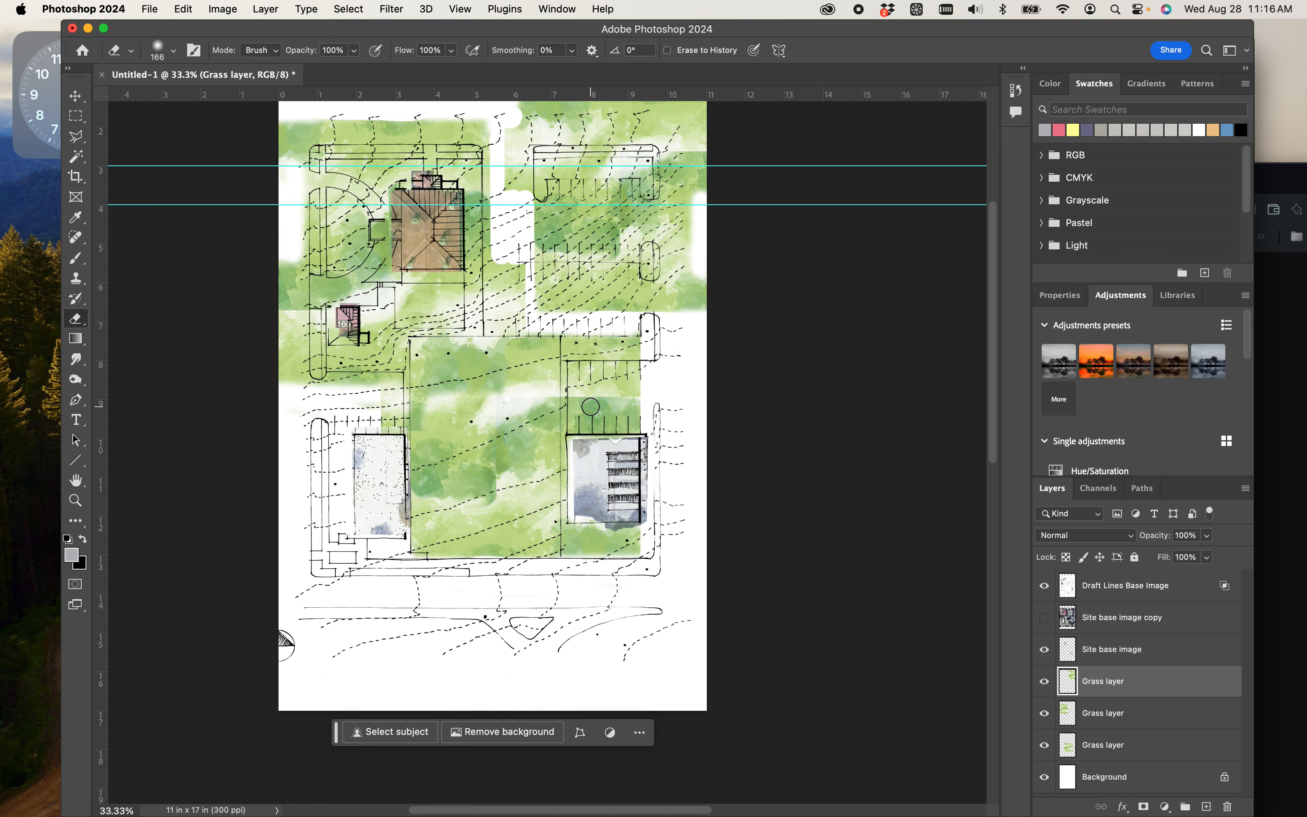
- Merge the three Grass layers into one layer and toggle its visibility off and on to compare the plan
scroll(627, 333, "up", 6)
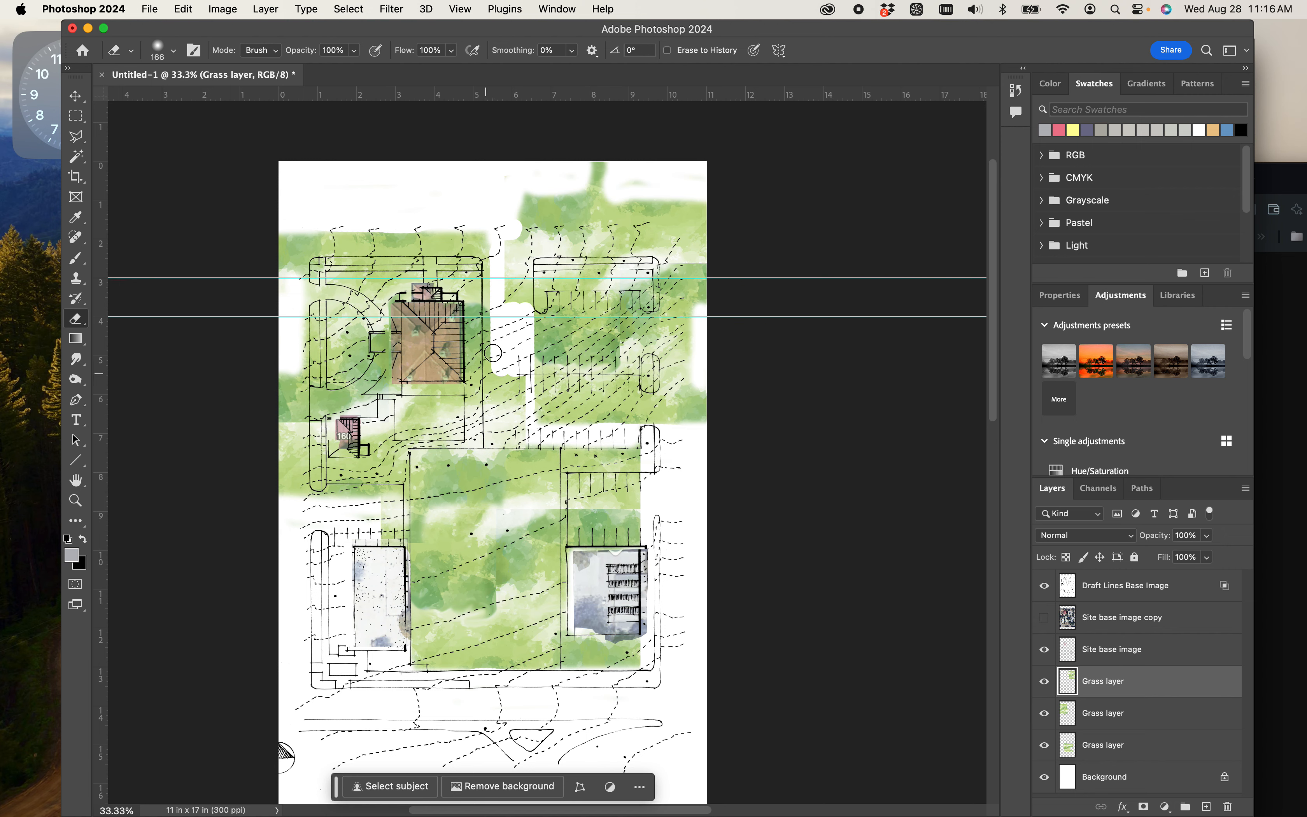
key("super+=")
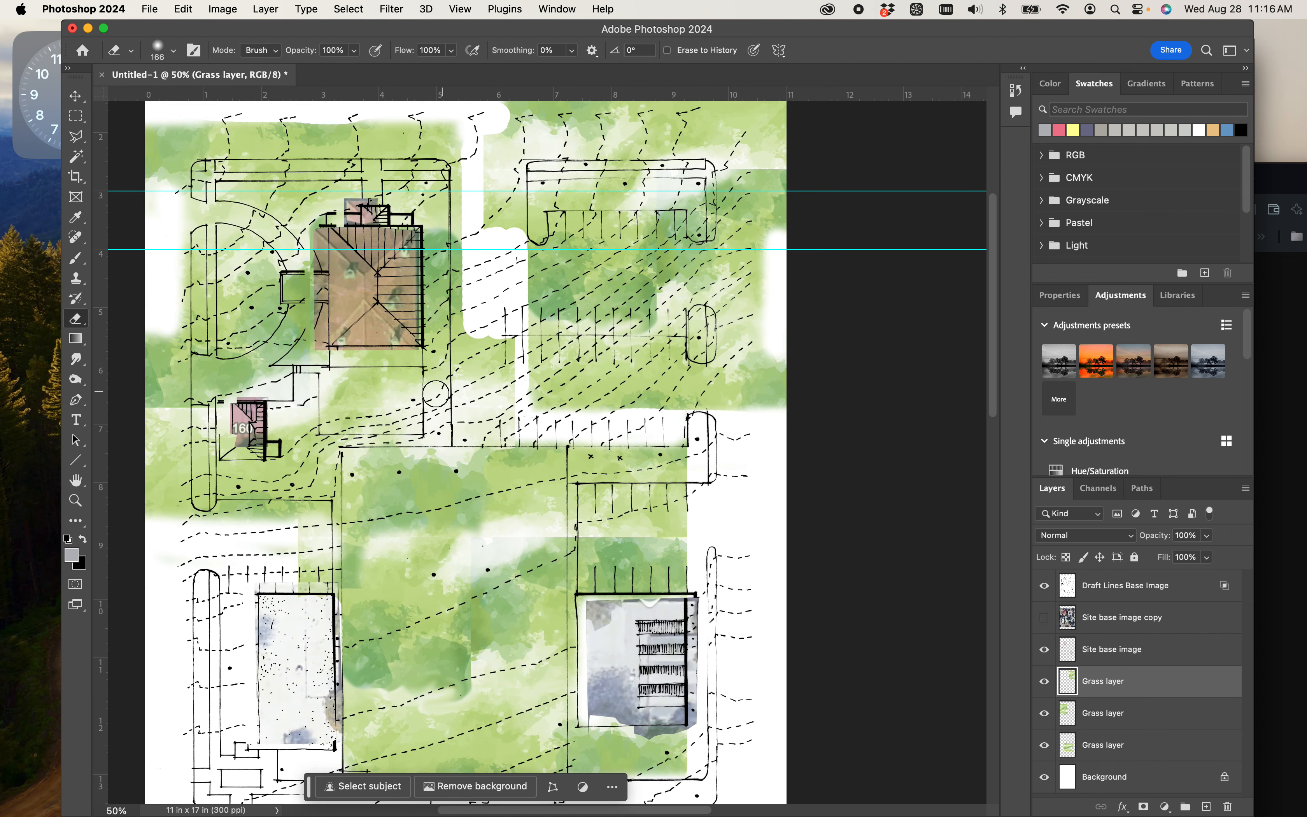
left_click_drag(469, 397, 651, 407)
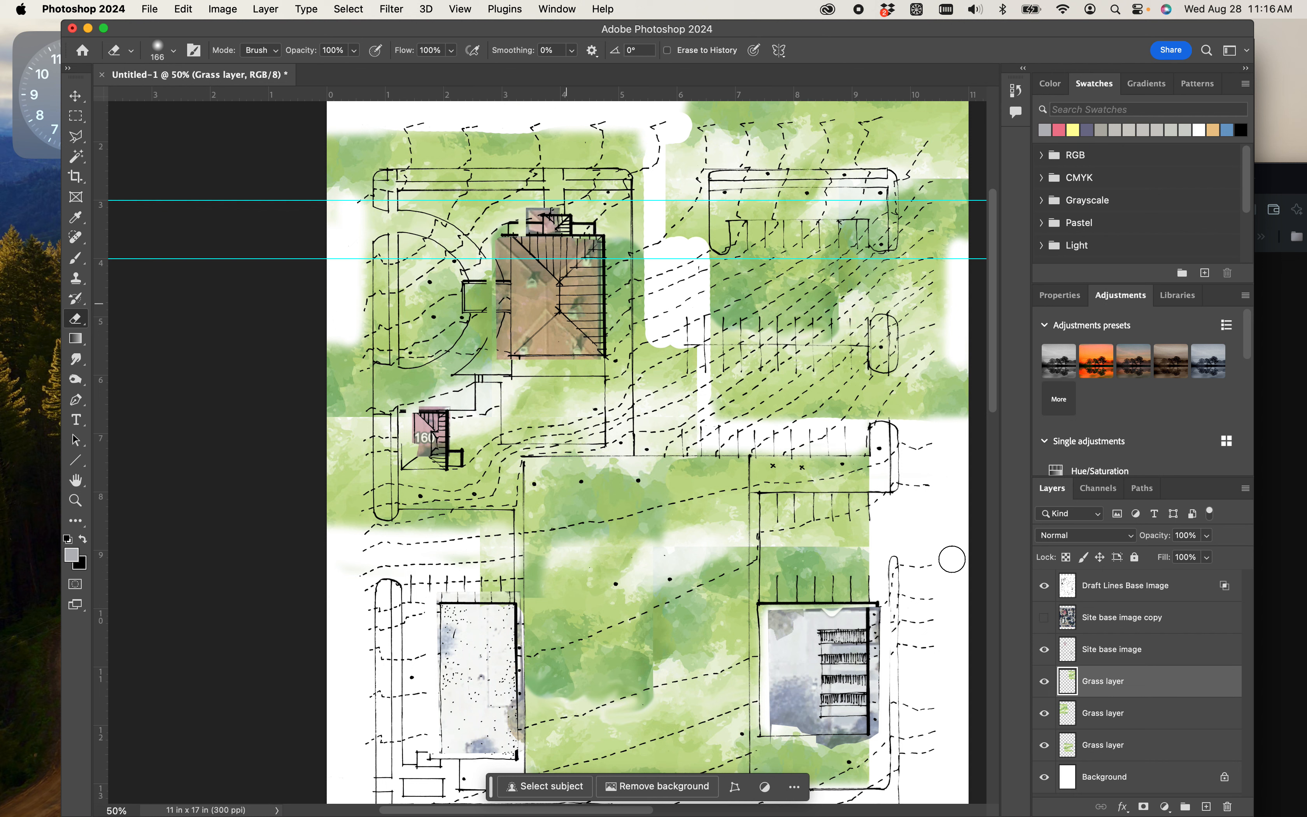
left_click(1112, 748)
left_click(1120, 682, "shift")
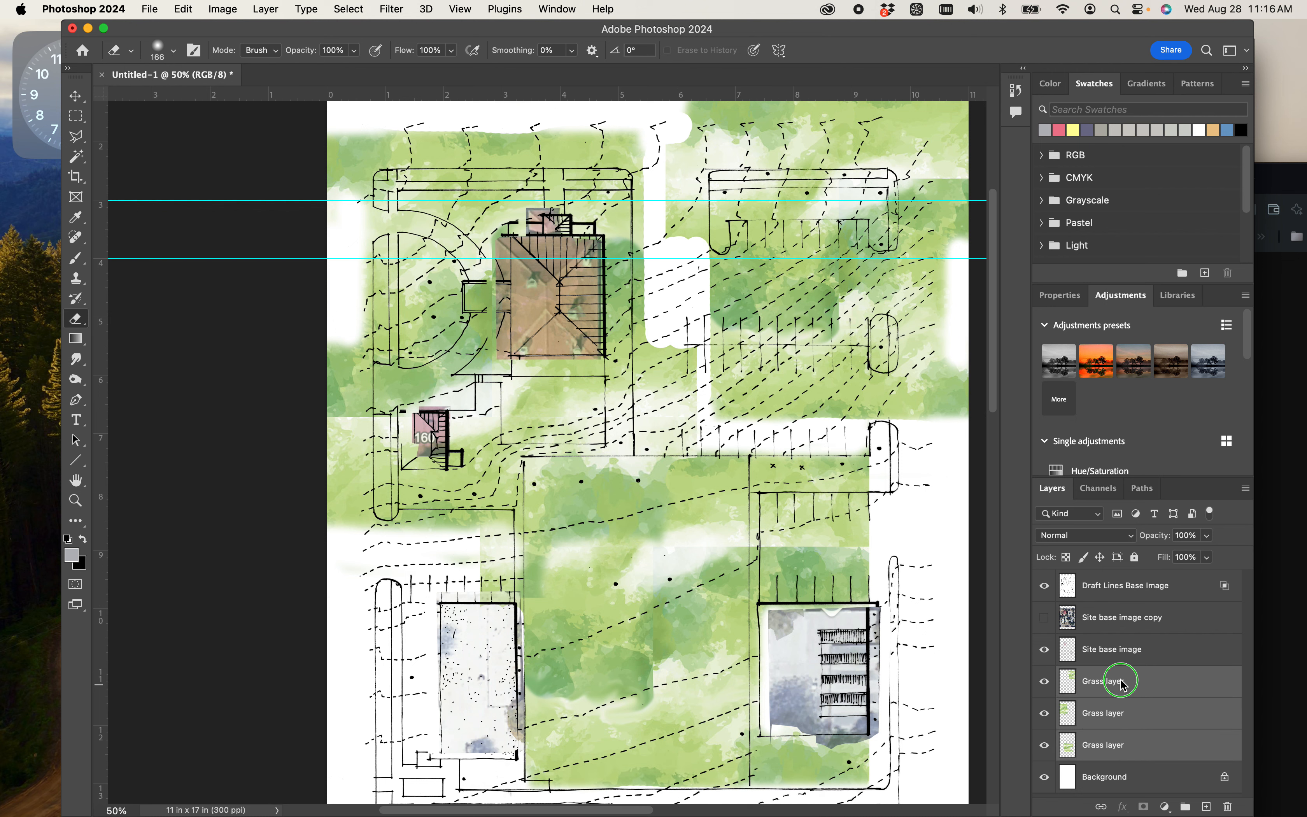
right_click(1122, 685)
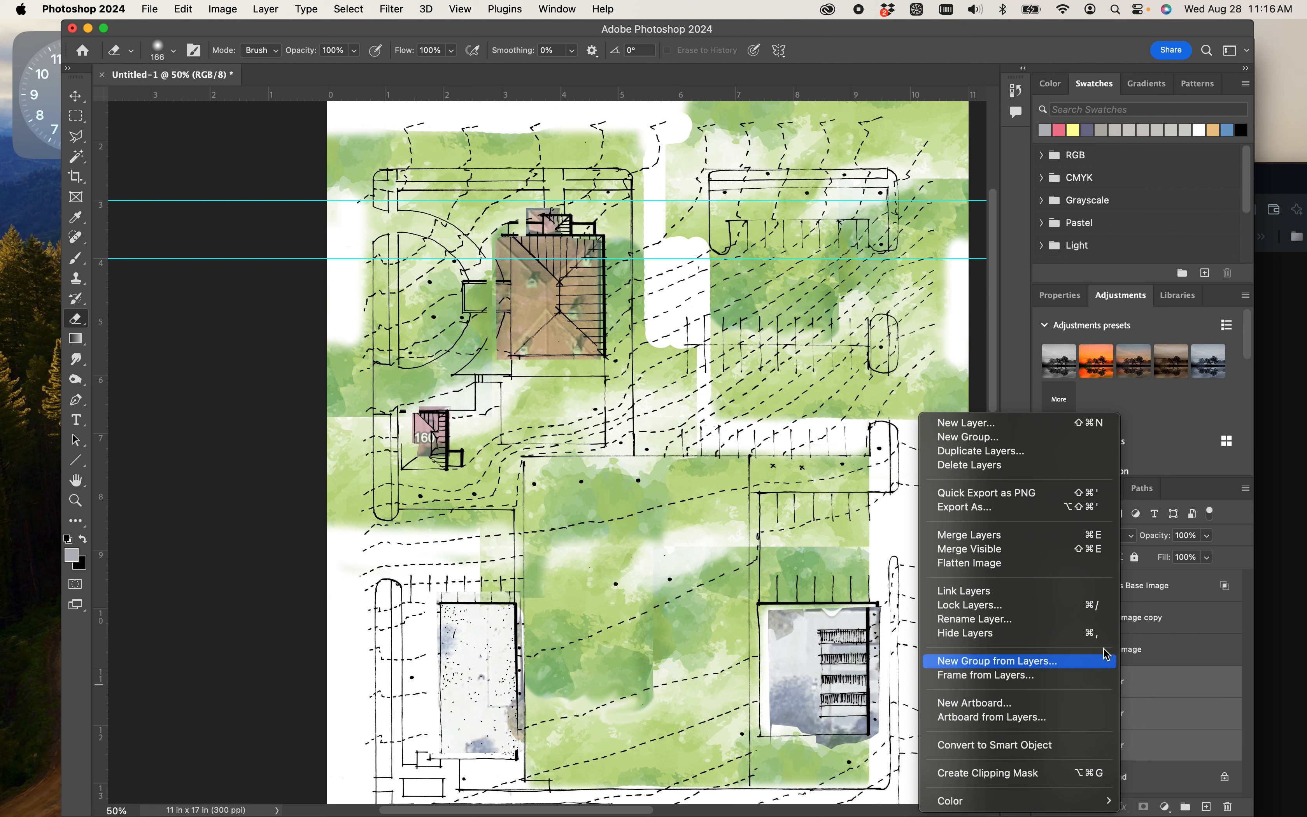
left_click(994, 540)
left_click(1044, 681)
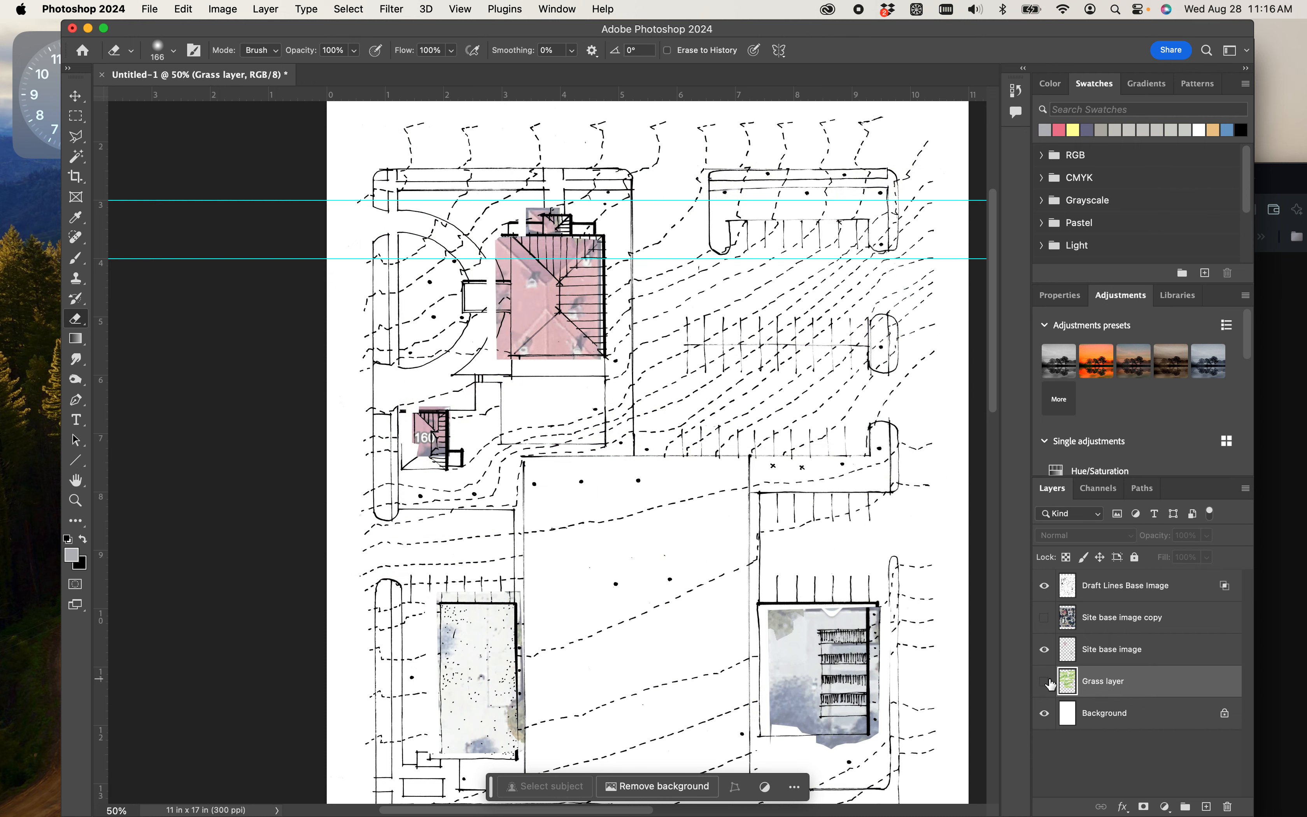
left_click(1044, 681)
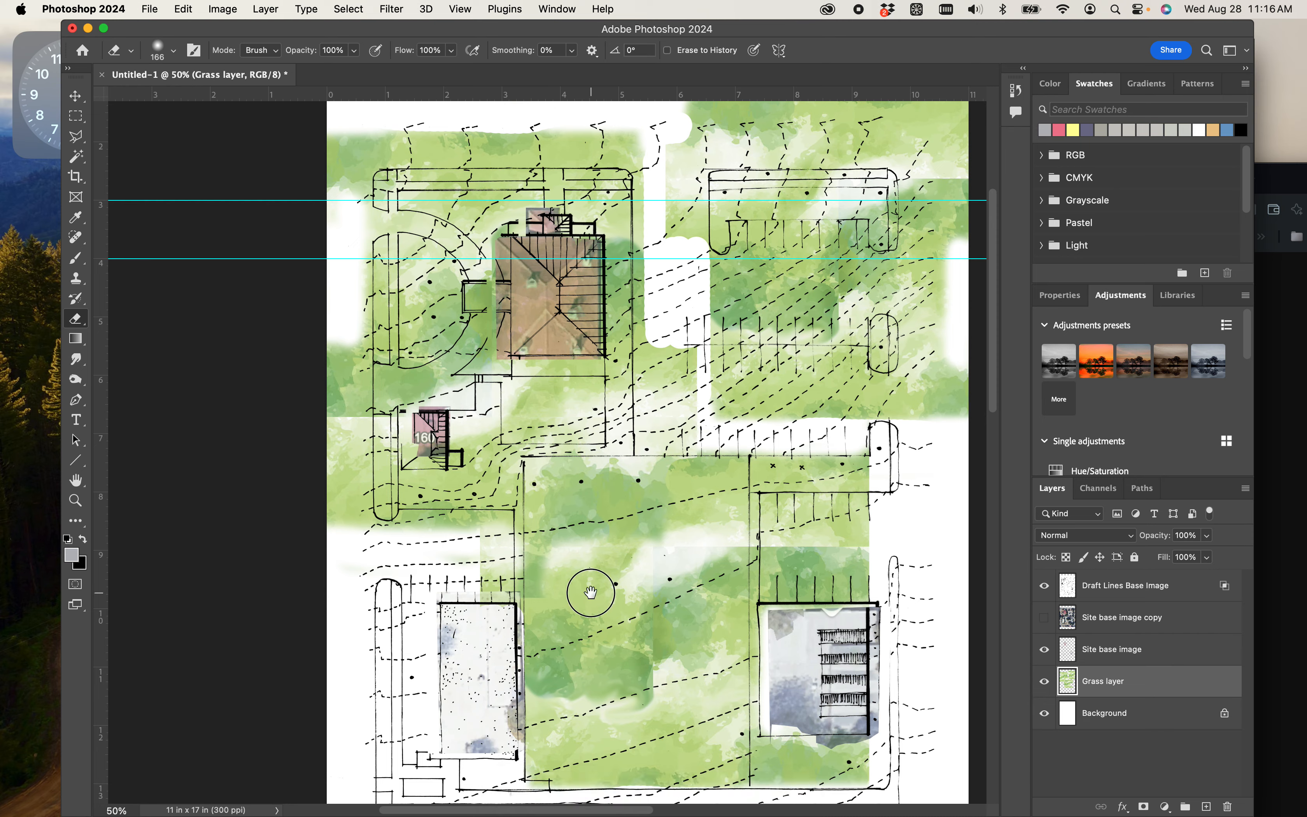
- Erase the grass over the parking strip above the courtyard and along the page margin outside the upper-left block with the 166 px Eraser
left_click_drag(590, 593, 431, 554)
left_click_drag(436, 464, 479, 573)
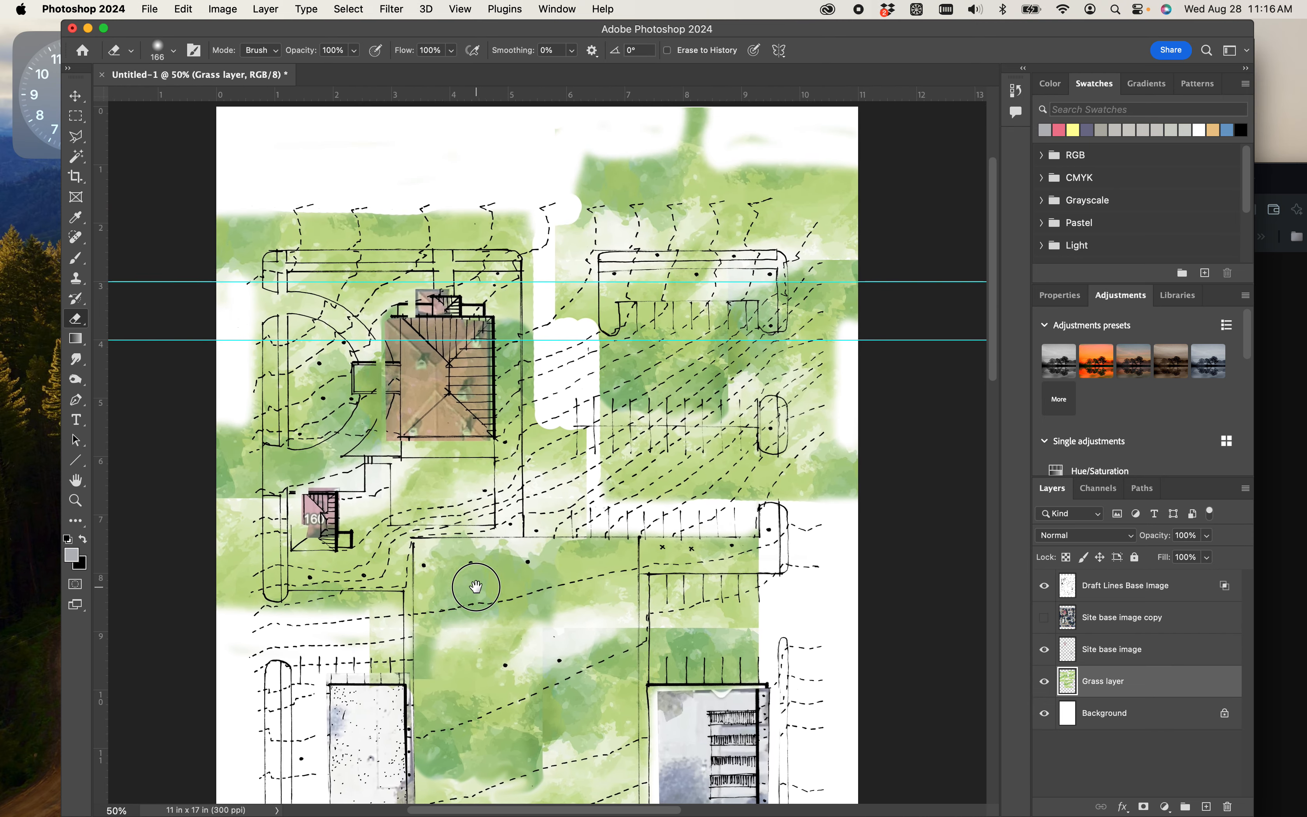
key("super+equal")
left_click_drag(629, 497, 628, 512)
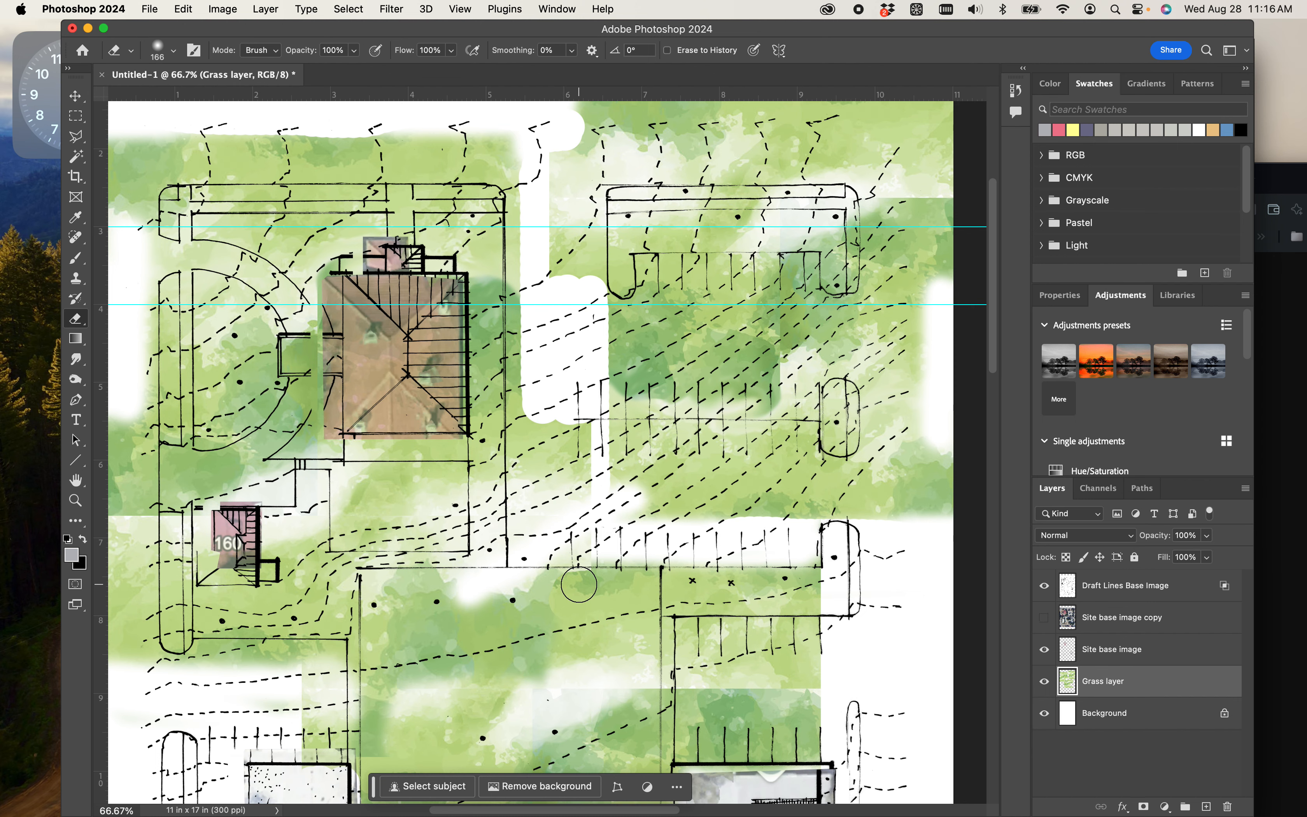
left_click_drag(352, 541, 602, 473)
mouse_move(363, 357)
left_mouse_down()
mouse_move(361, 451)
mouse_move(374, 337)
mouse_move(384, 414)
mouse_move(390, 325)
mouse_move(390, 583)
mouse_move(349, 474)
mouse_move(344, 567)
mouse_move(436, 598)
mouse_move(495, 597)
mouse_move(447, 583)
mouse_move(584, 586)
mouse_move(592, 672)
mouse_move(566, 676)
mouse_move(555, 634)
mouse_move(511, 639)
left_mouse_up()
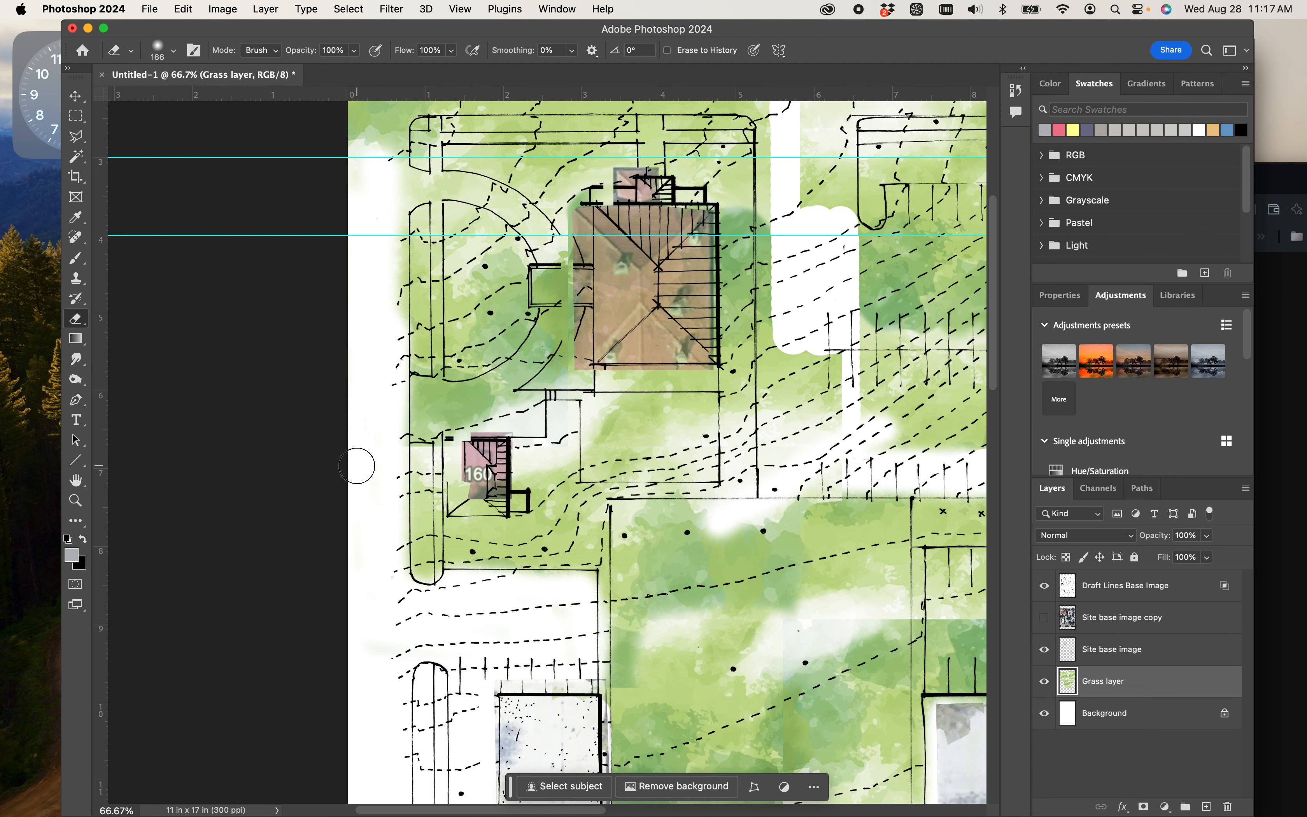
- Erase the grass above and beside the upper-left block's outer boundary and along its curved driveway loop
scroll(448, 364, "up", 3)
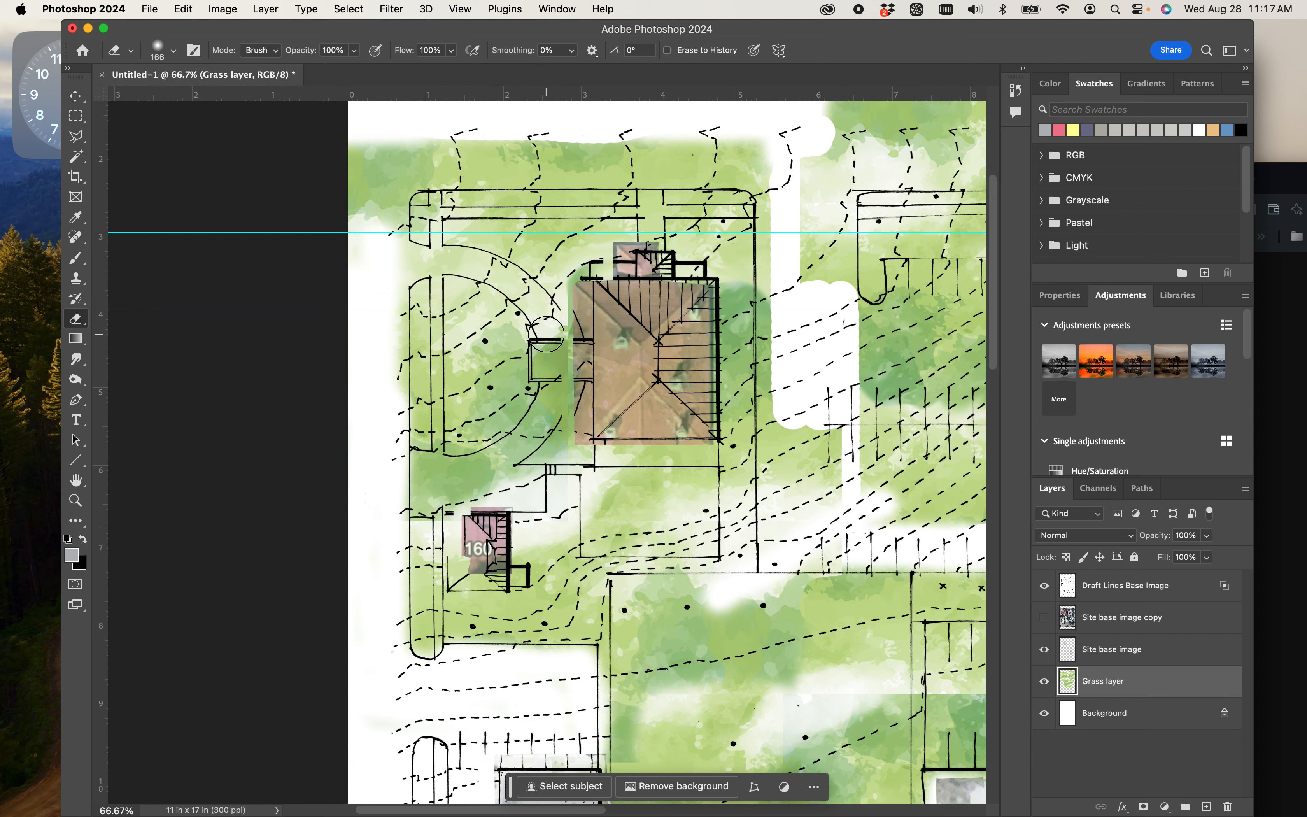
scroll(823, 391, "right", 5)
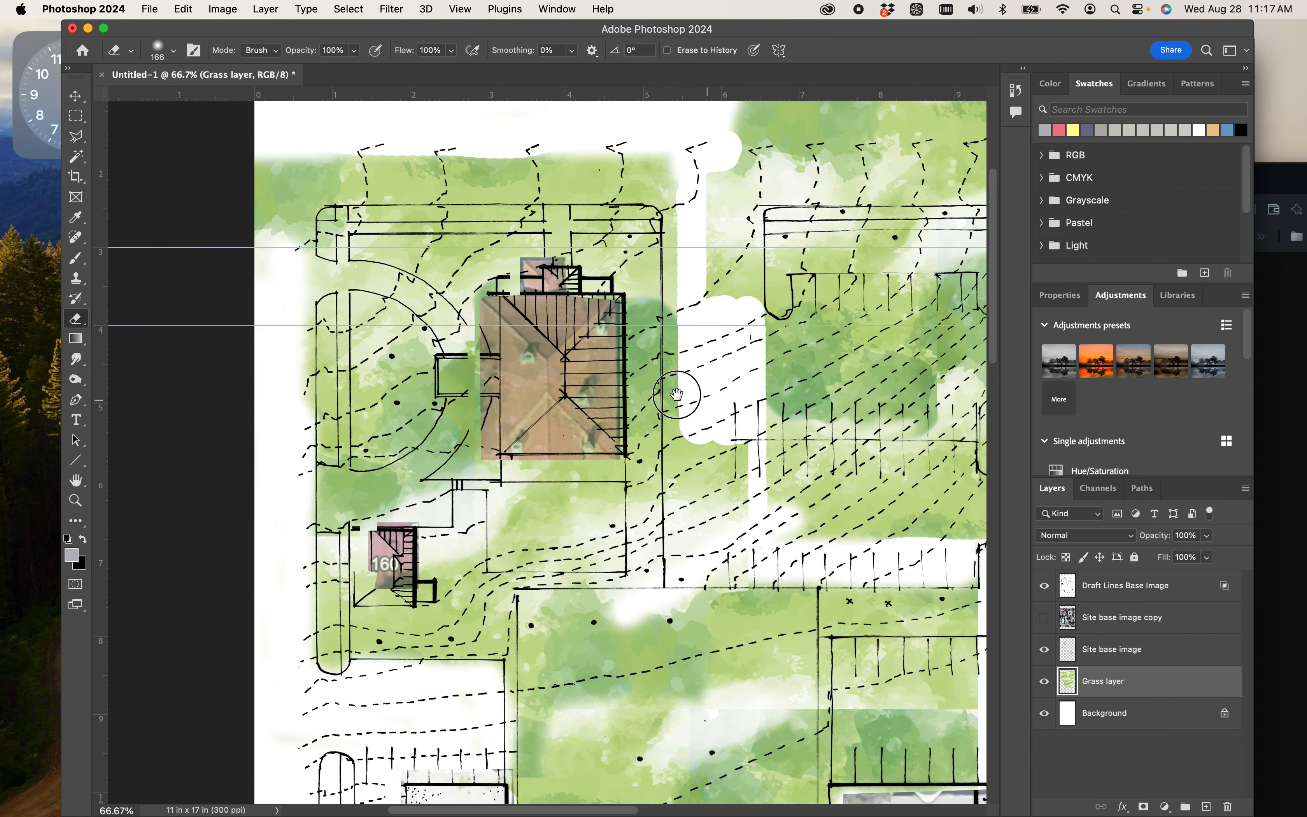
mouse_move(565, 191)
left_mouse_down()
mouse_move(577, 545)
mouse_move(571, 191)
mouse_move(473, 172)
mouse_move(148, 174)
mouse_move(283, 154)
mouse_move(613, 149)
left_mouse_up()
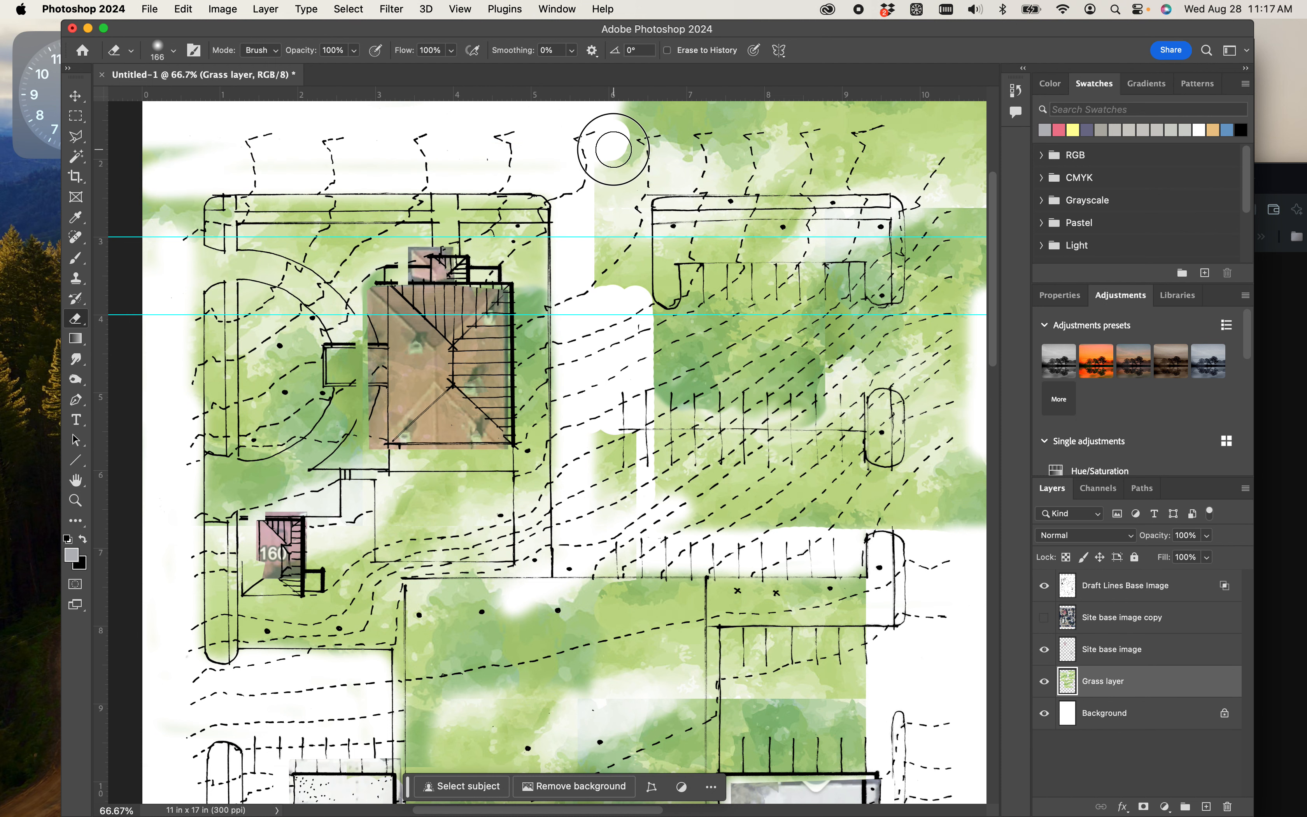
key("space")
left_click_drag(443, 172, 680, 146)
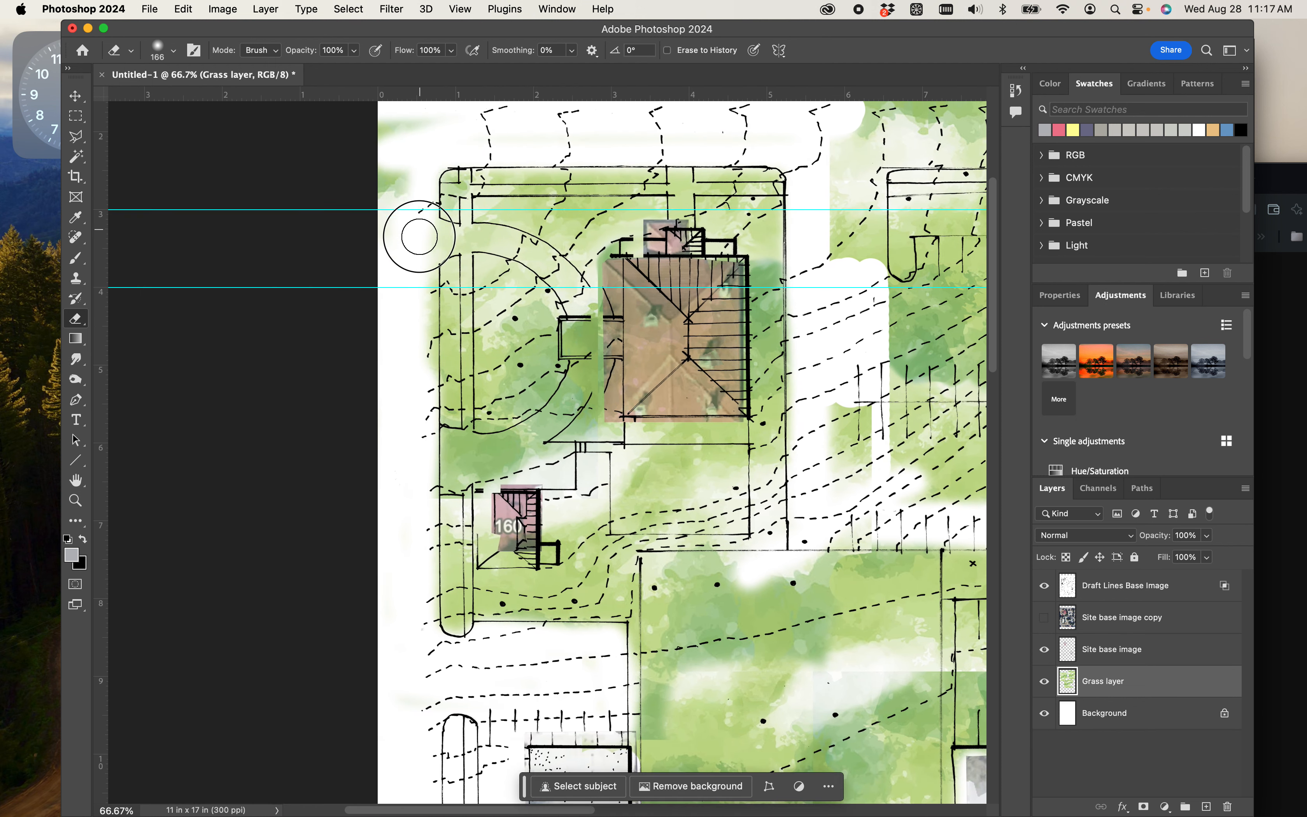
mouse_move(378, 151)
left_mouse_down()
mouse_move(480, 119)
mouse_move(352, 169)
left_mouse_up()
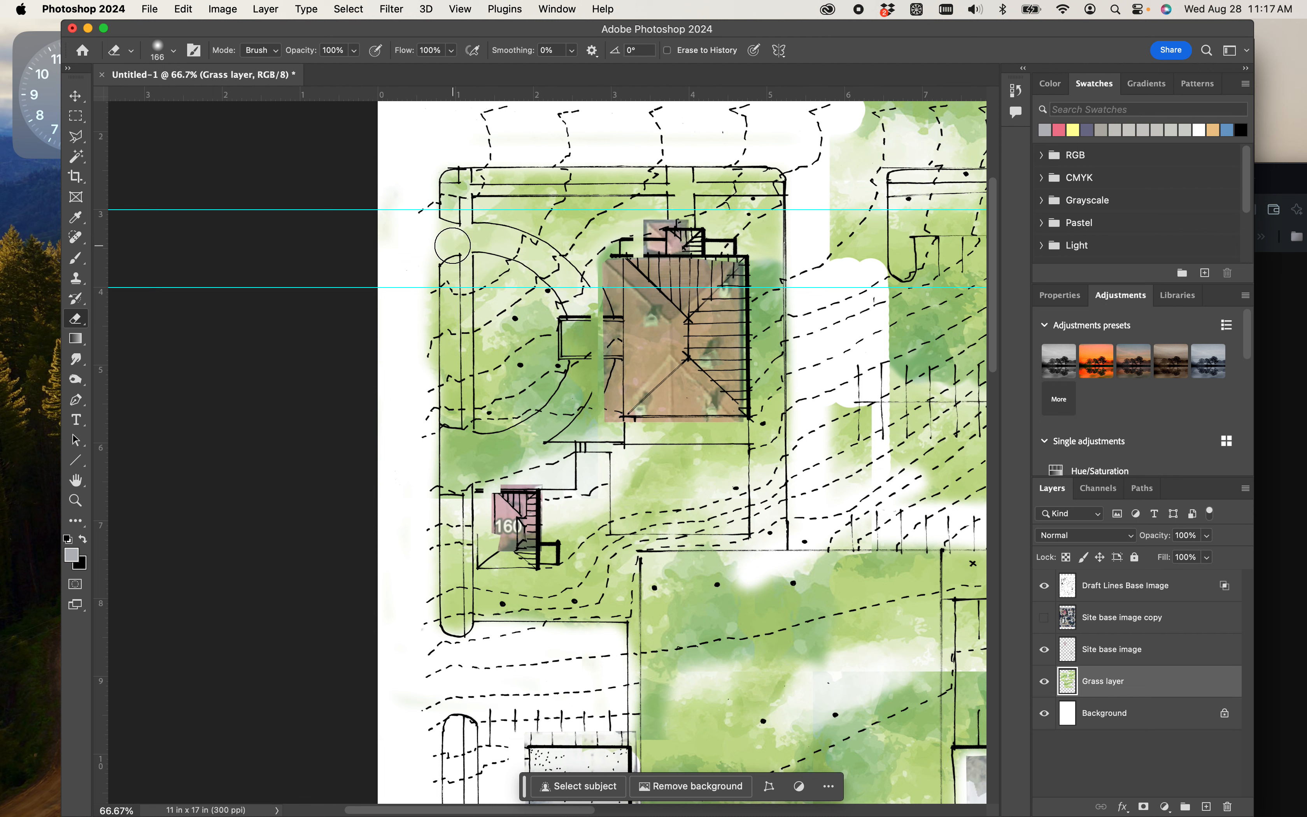
mouse_move(437, 240)
left_mouse_down()
mouse_move(501, 237)
mouse_move(546, 258)
mouse_move(582, 300)
mouse_move(584, 345)
mouse_move(581, 316)
mouse_move(576, 395)
mouse_move(523, 438)
mouse_move(426, 450)
left_mouse_up()
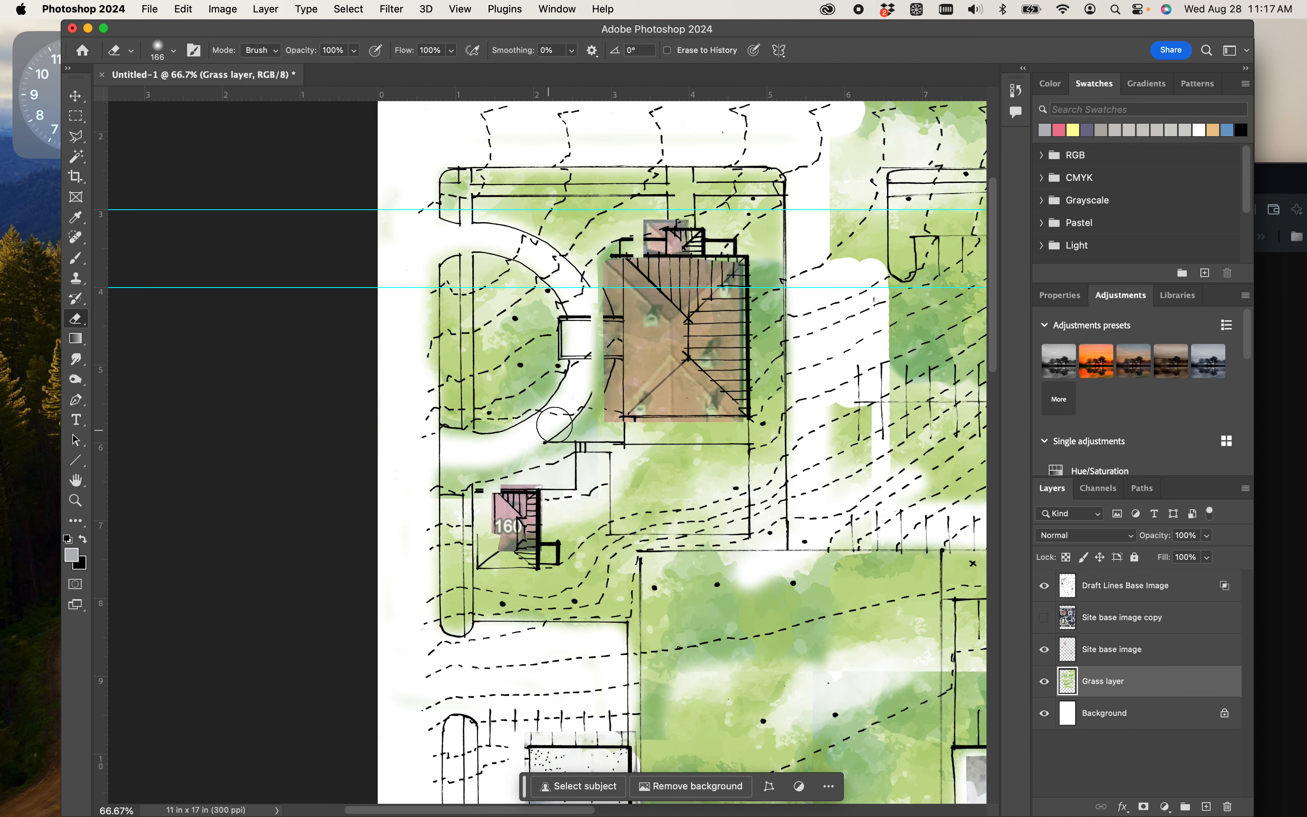
- Try to select the U-shaped bed in the upper-right parking area with the Magic Wand on the Draft Lines Base Image layer
scroll(580, 408, "right", 10)
scroll(580, 408, "up", 3)
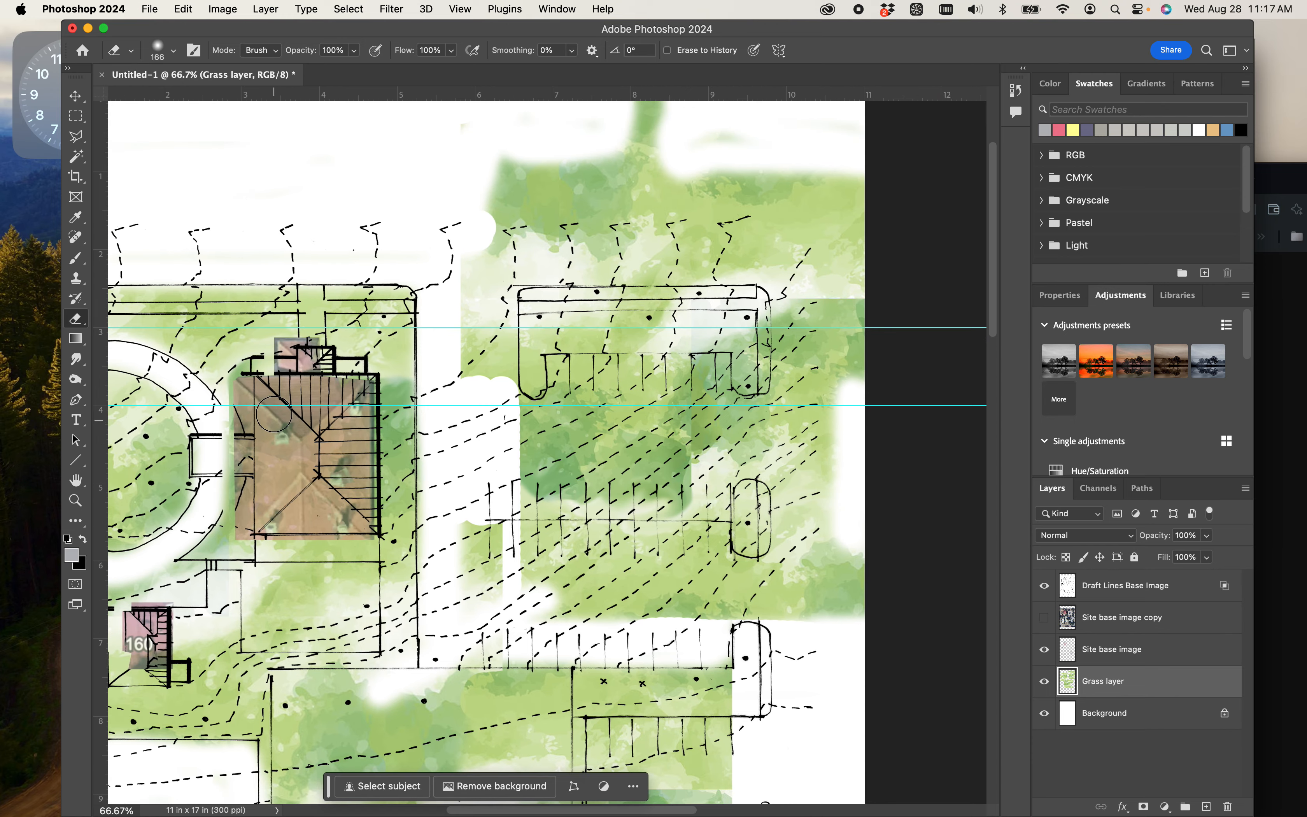
scroll(286, 403, "right", 3)
scroll(286, 403, "down", 2)
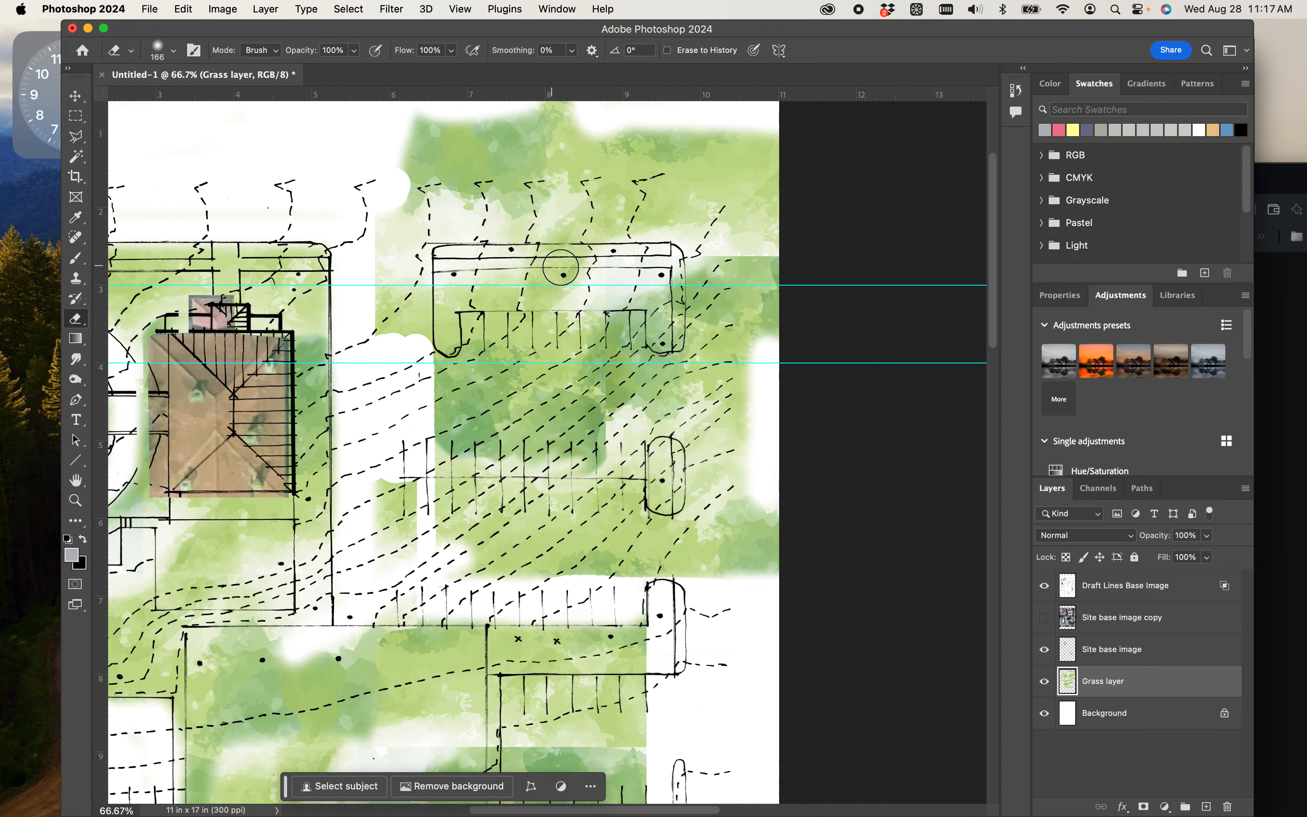
left_click(77, 140)
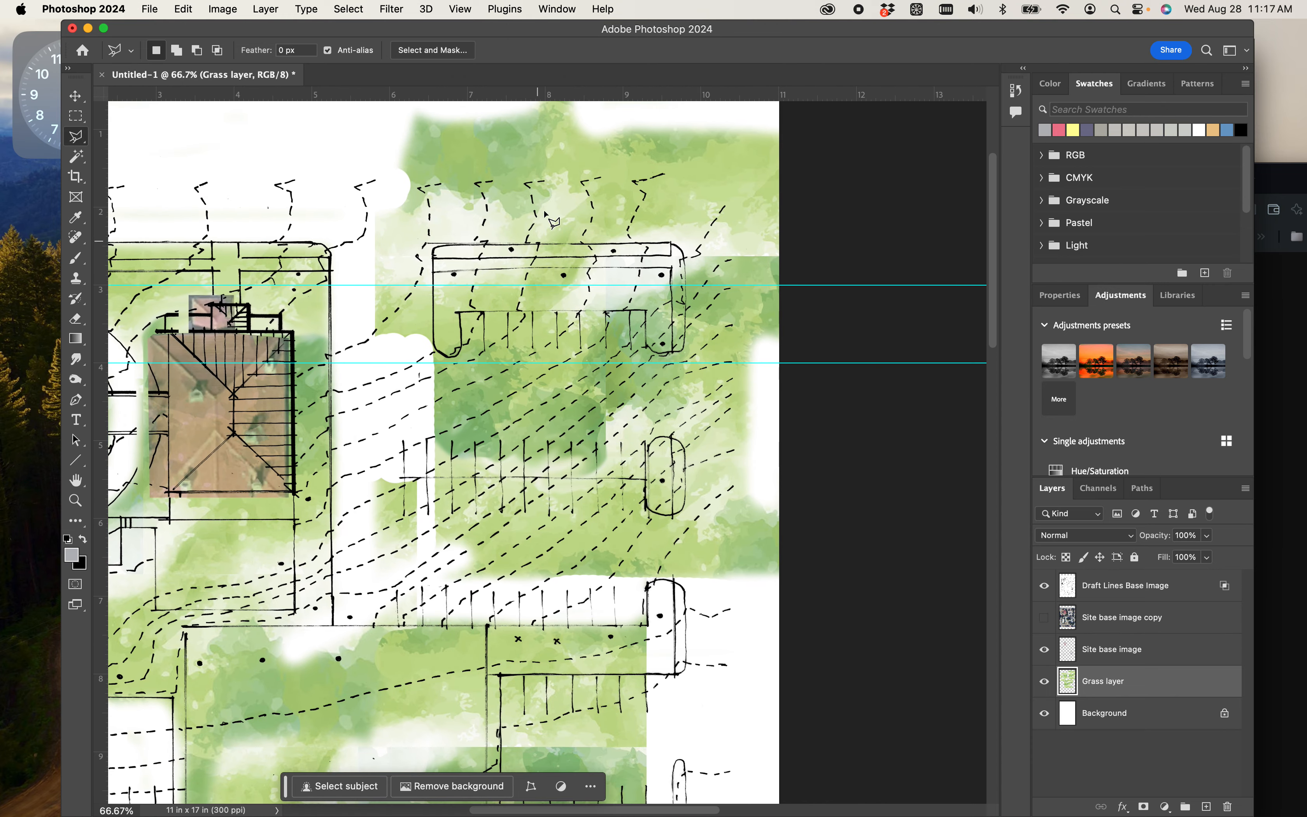
left_click(77, 156)
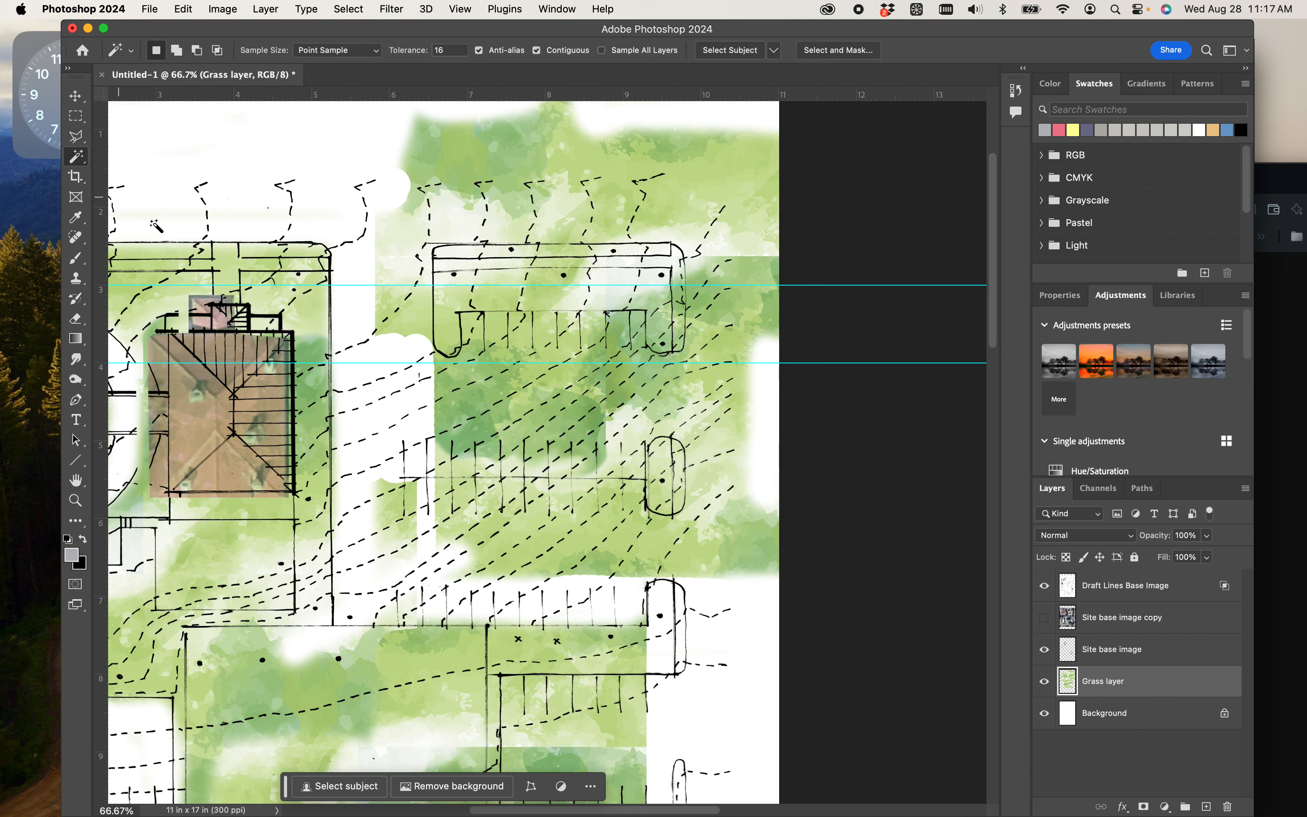
left_click(445, 300)
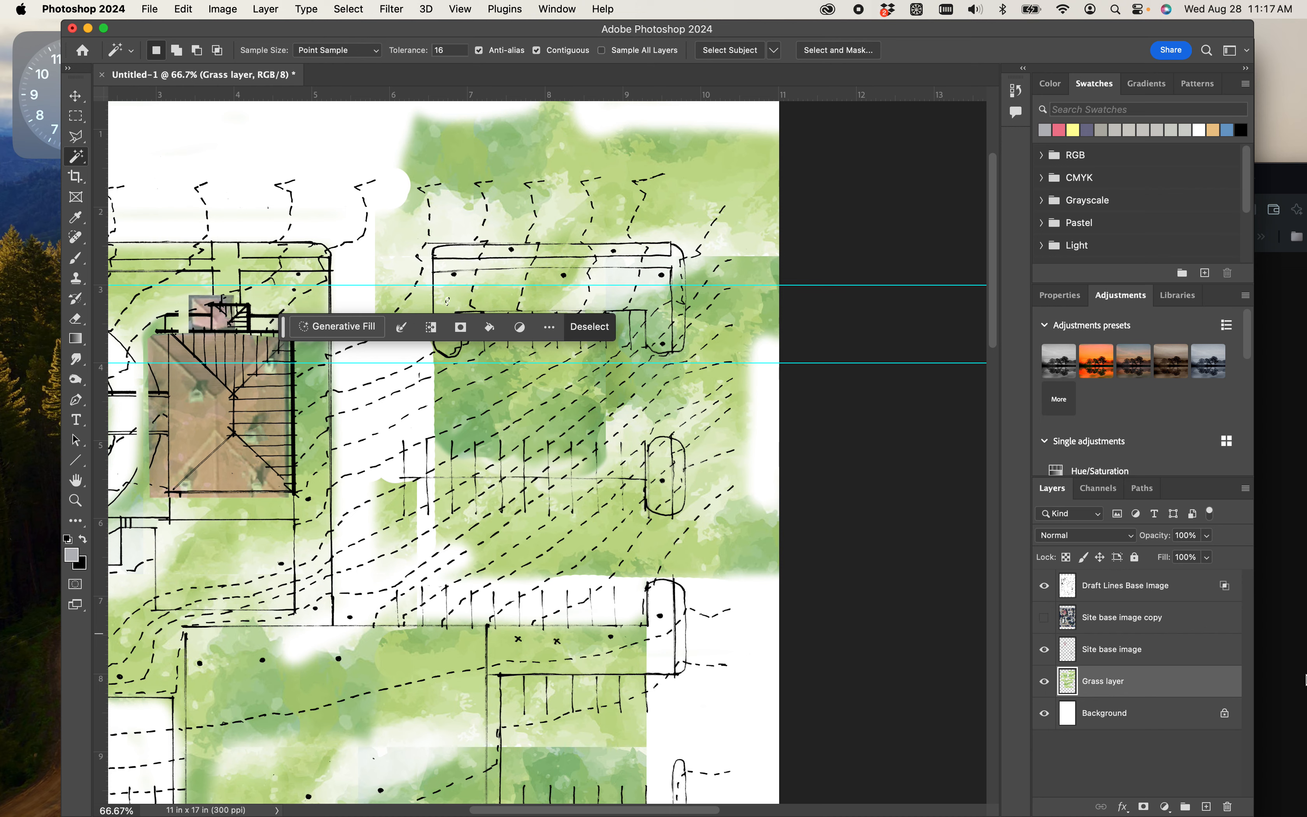
left_click(1103, 587)
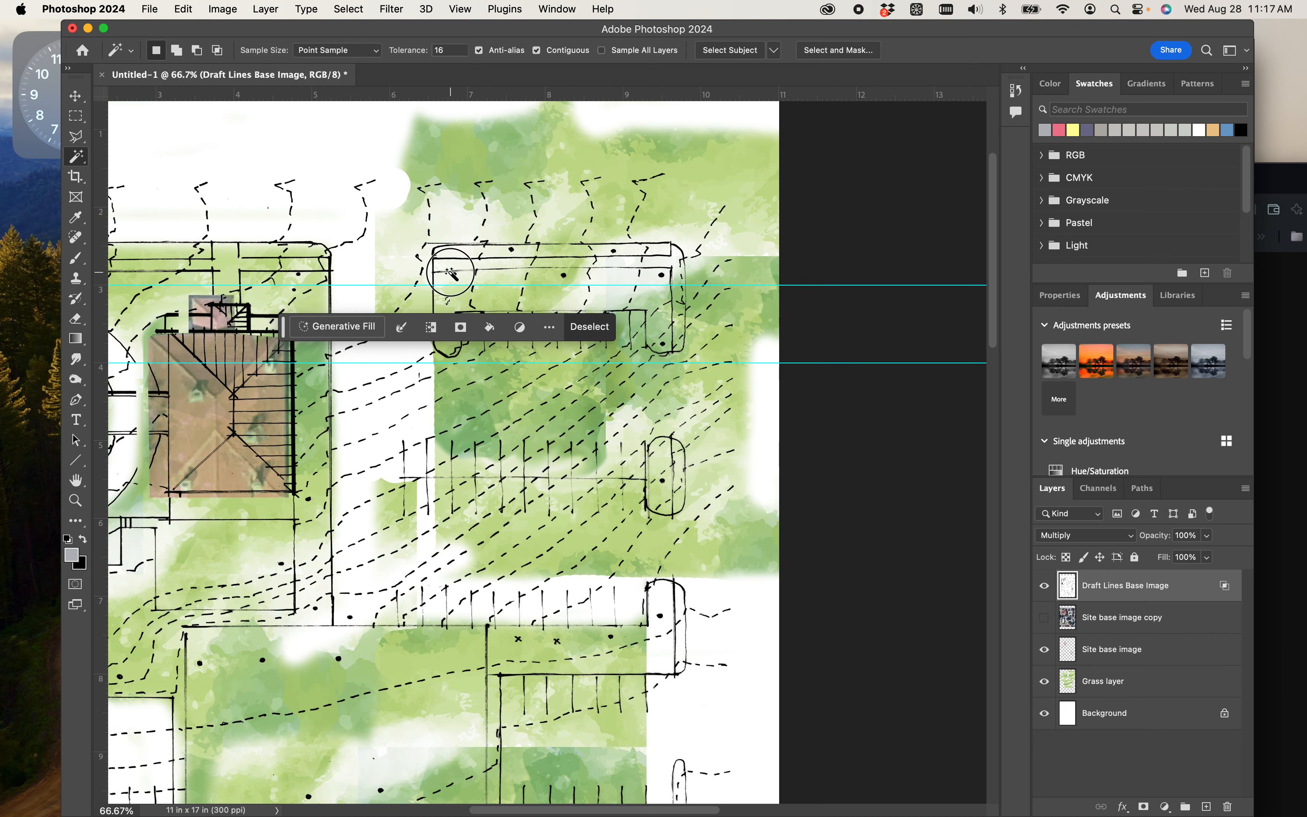
left_click(451, 274)
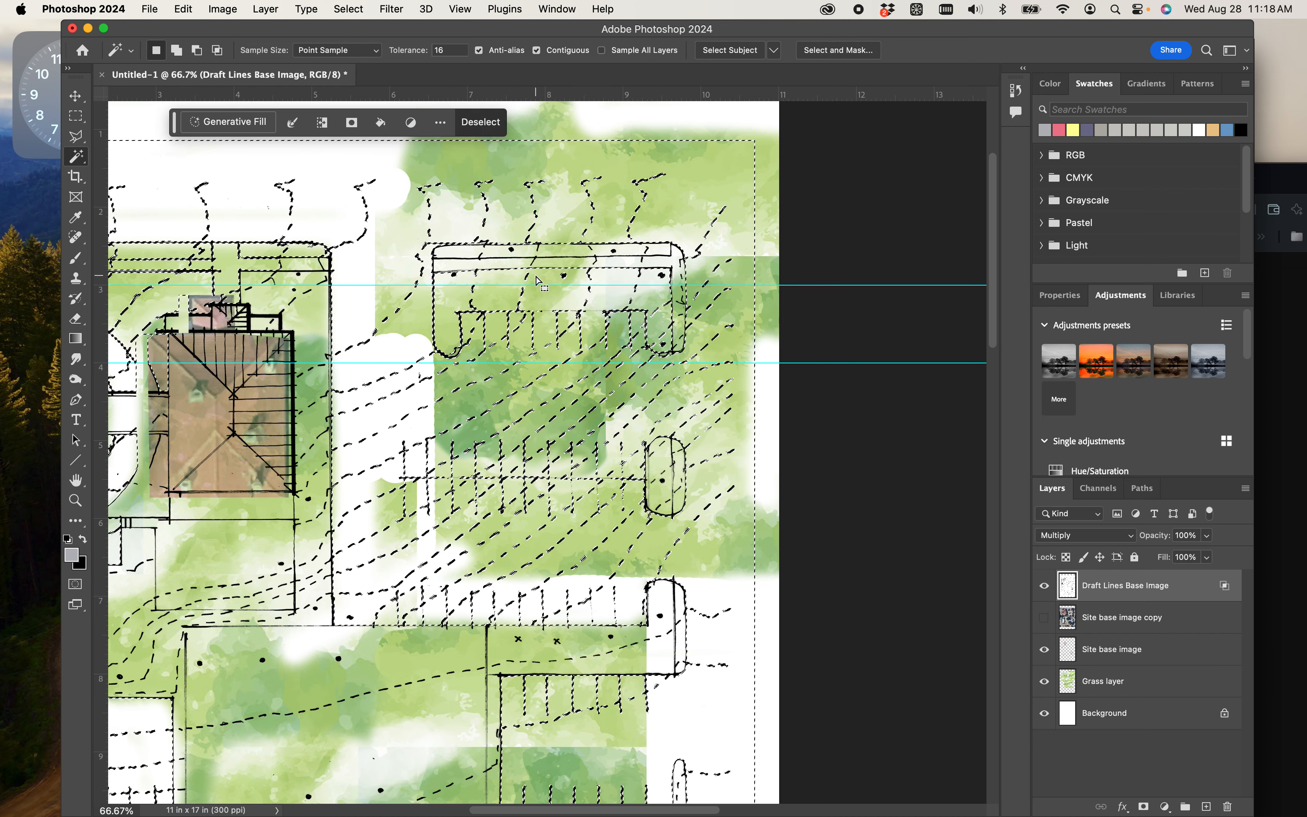
key("super+plus")
left_click_drag(596, 294, 570, 399)
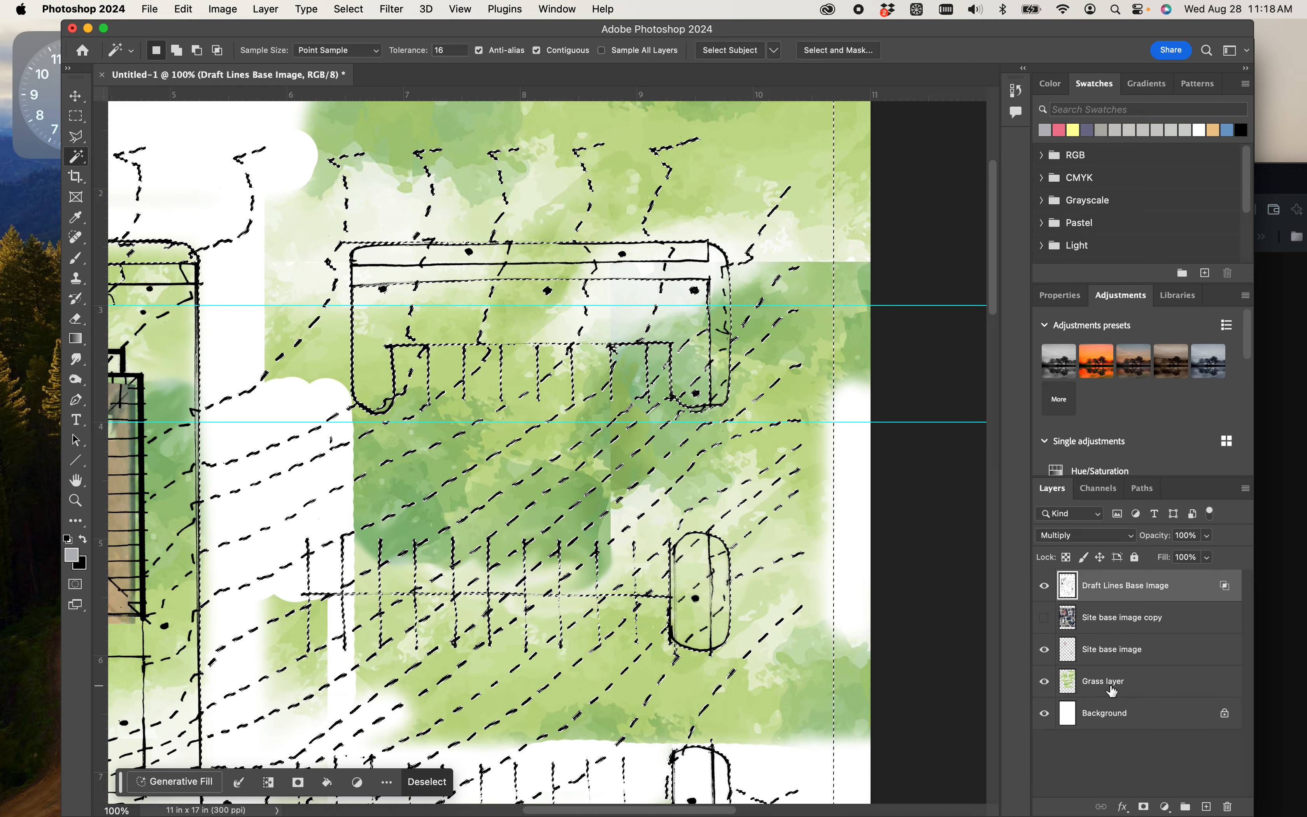
- Try erasing the Grass layer through the Magic Wand selection, undo the strokes and clear the selection
left_click(1095, 683)
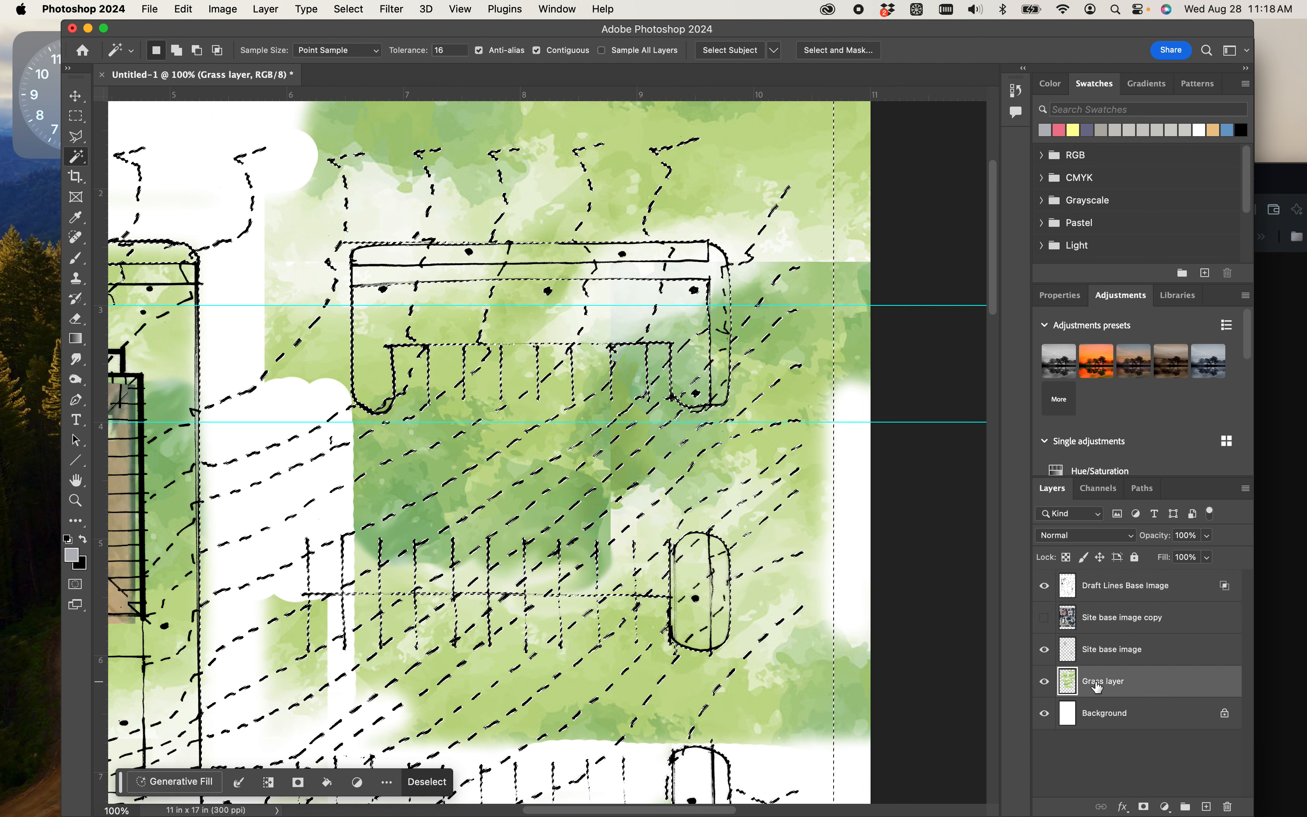
key("e")
mouse_move(697, 405)
left_mouse_down()
mouse_move(700, 385)
mouse_move(594, 389)
mouse_move(549, 339)
left_mouse_up()
mouse_move(397, 303)
left_mouse_down()
mouse_move(592, 301)
mouse_move(456, 354)
mouse_move(434, 356)
mouse_move(424, 335)
mouse_move(413, 262)
mouse_move(519, 265)
mouse_move(410, 294)
mouse_move(441, 277)
mouse_move(634, 264)
mouse_move(455, 269)
left_mouse_up()
key("super+z")
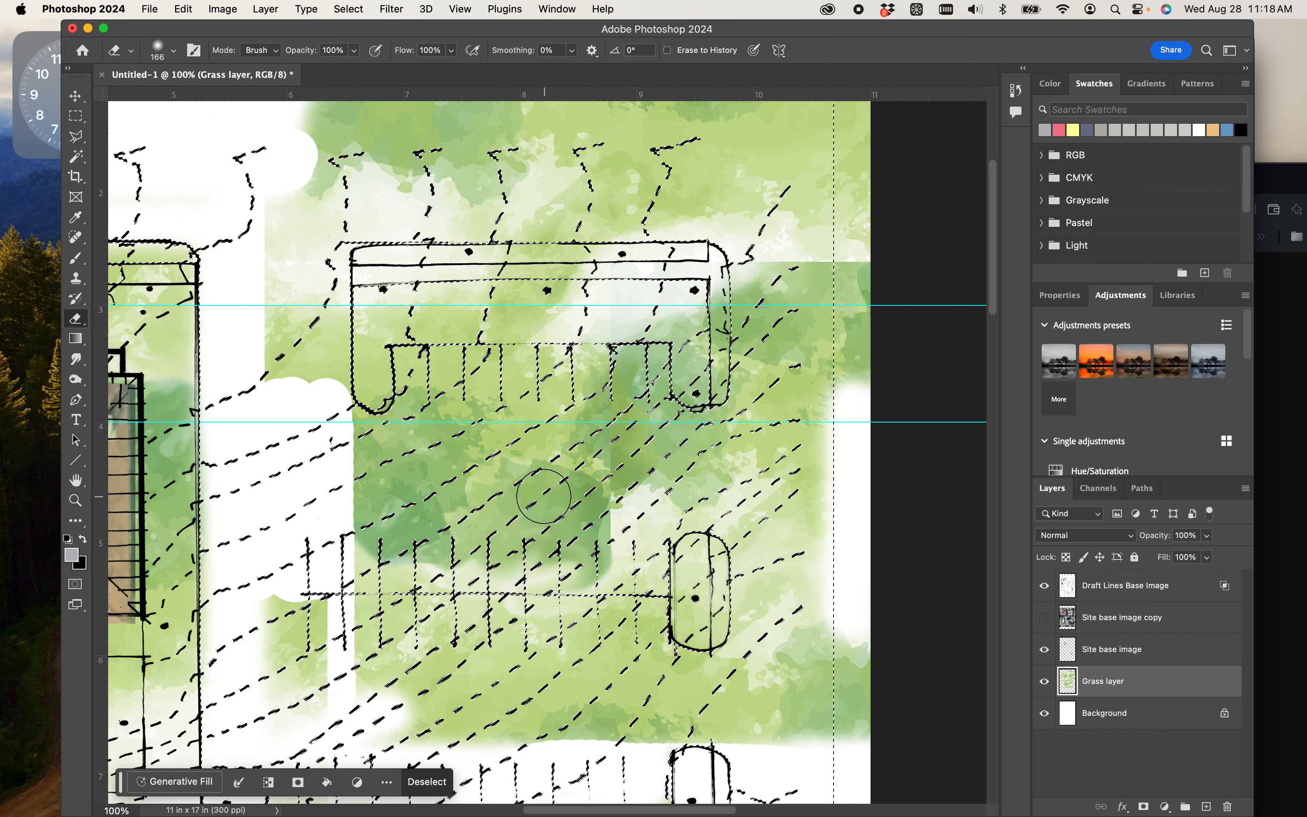
key("super+d")
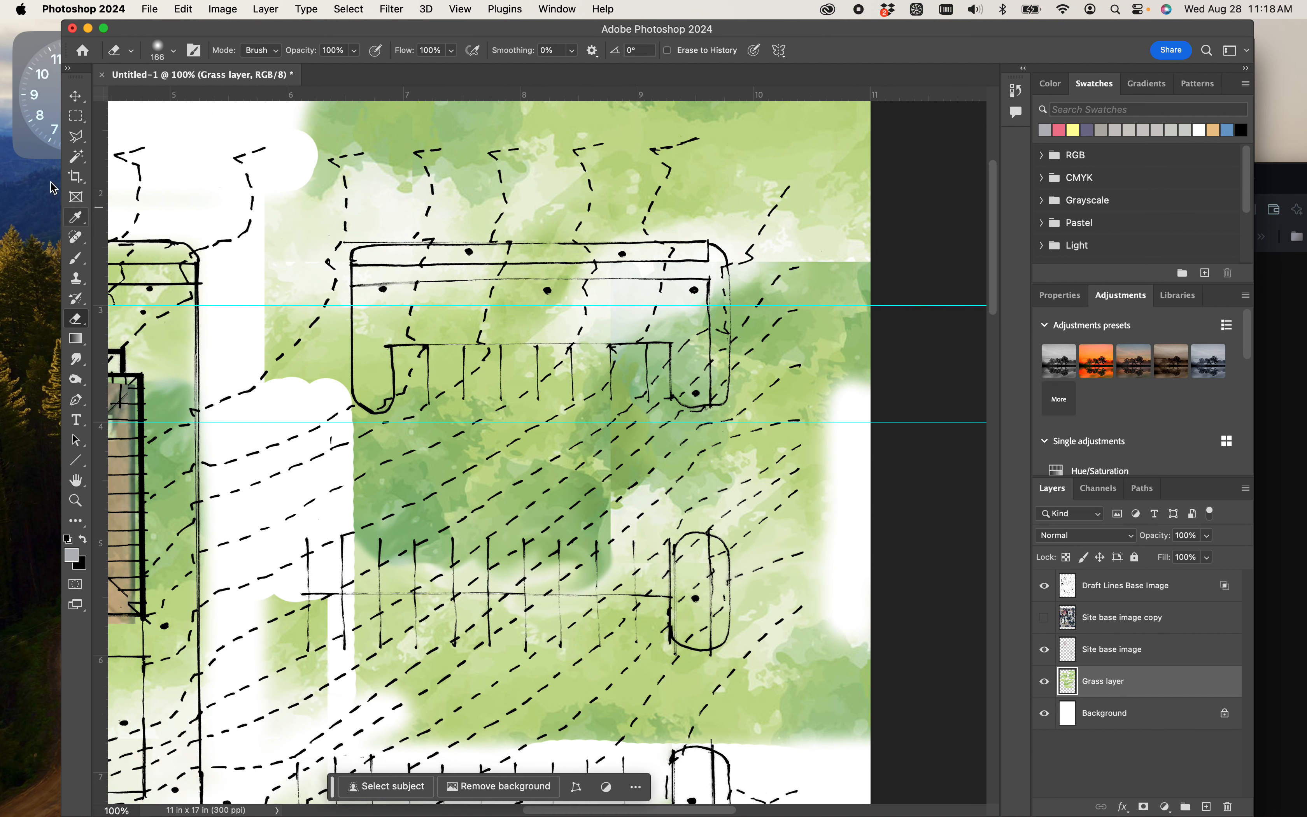
- Outline the U-shaped bed above the upper-right parking stalls with the Polygonal Lasso and invert the selection
left_click(78, 142)
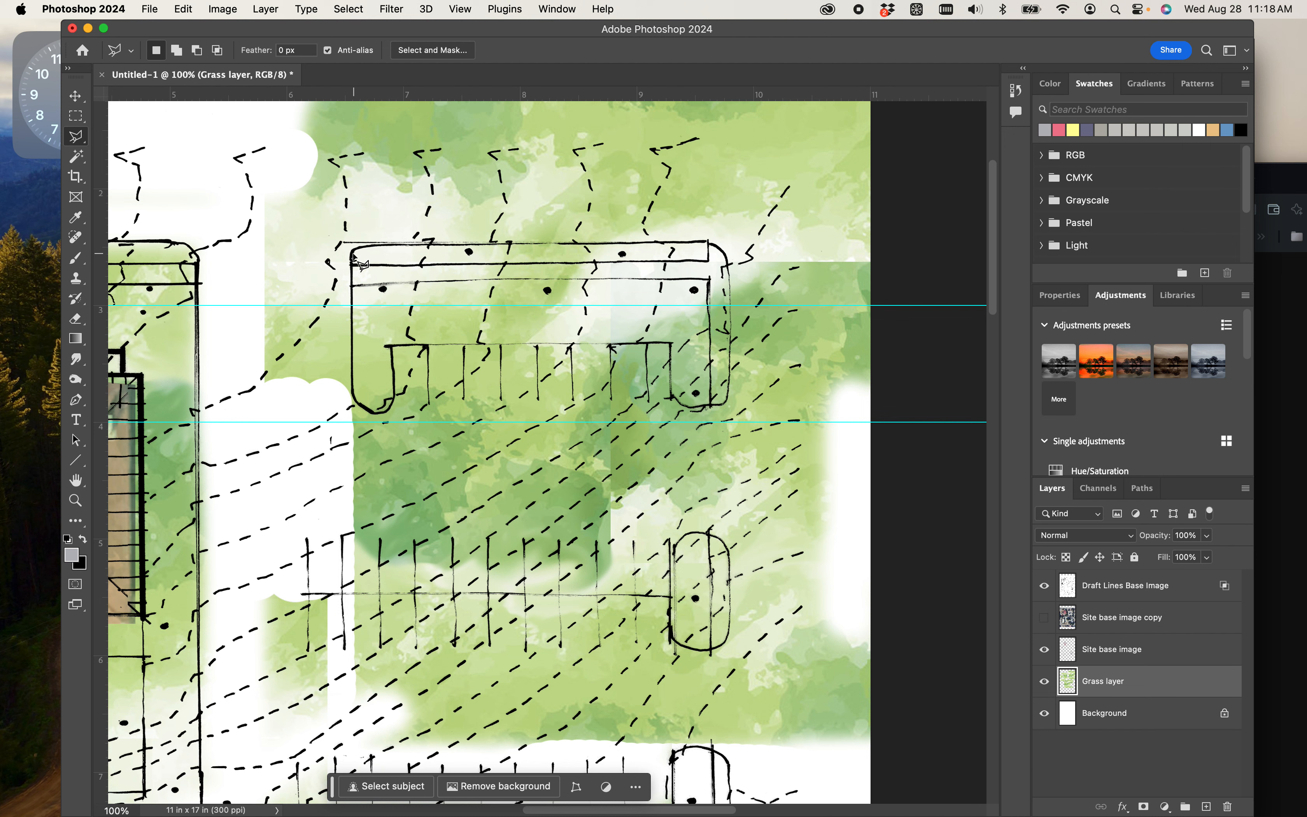
left_click(356, 289)
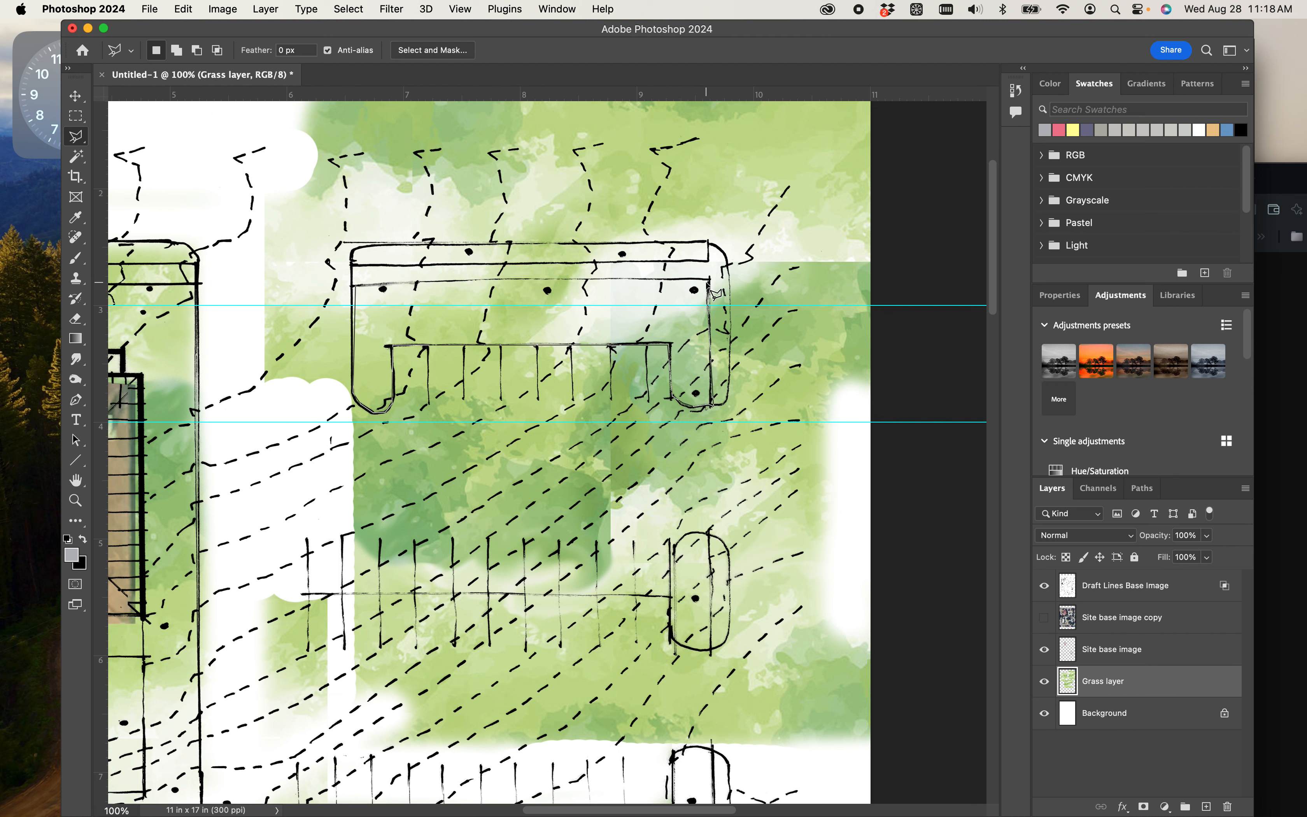
left_click(358, 292)
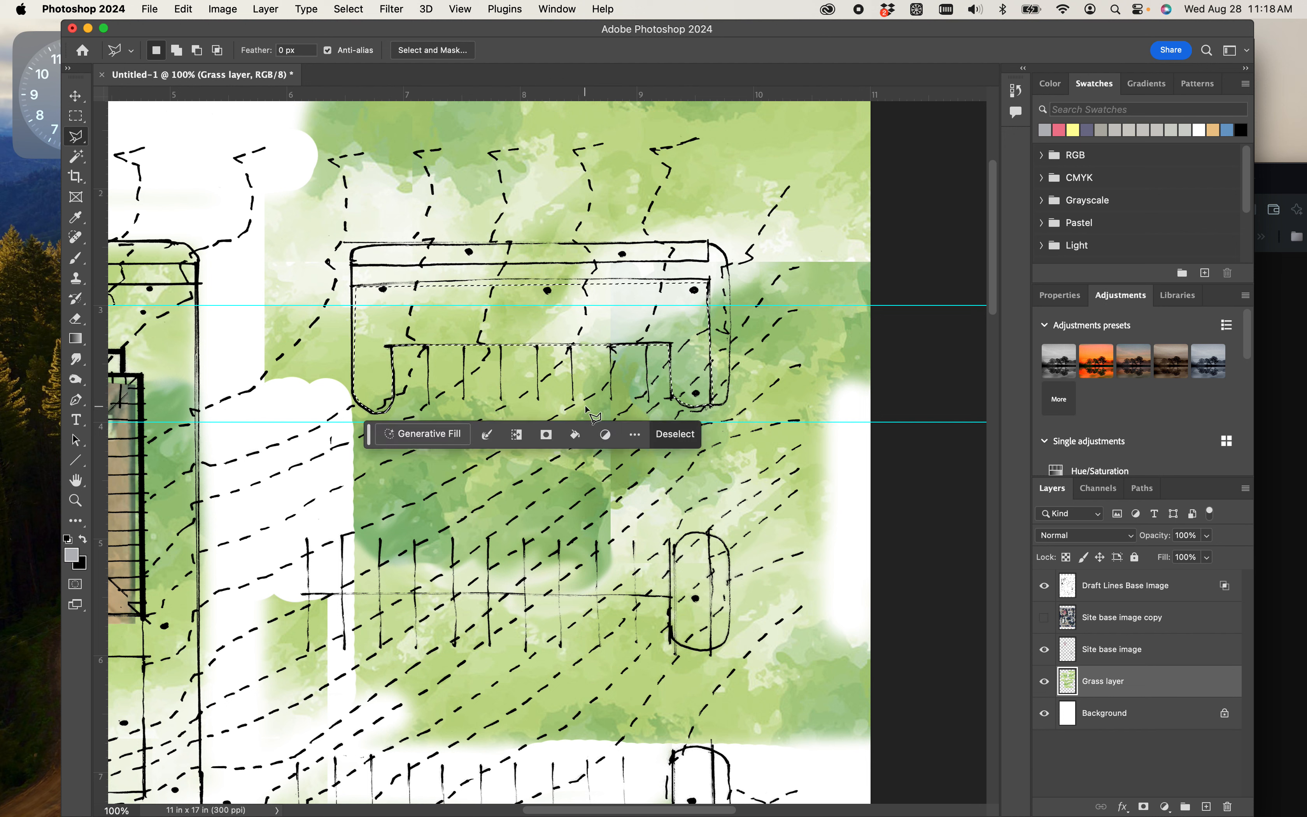
key("e")
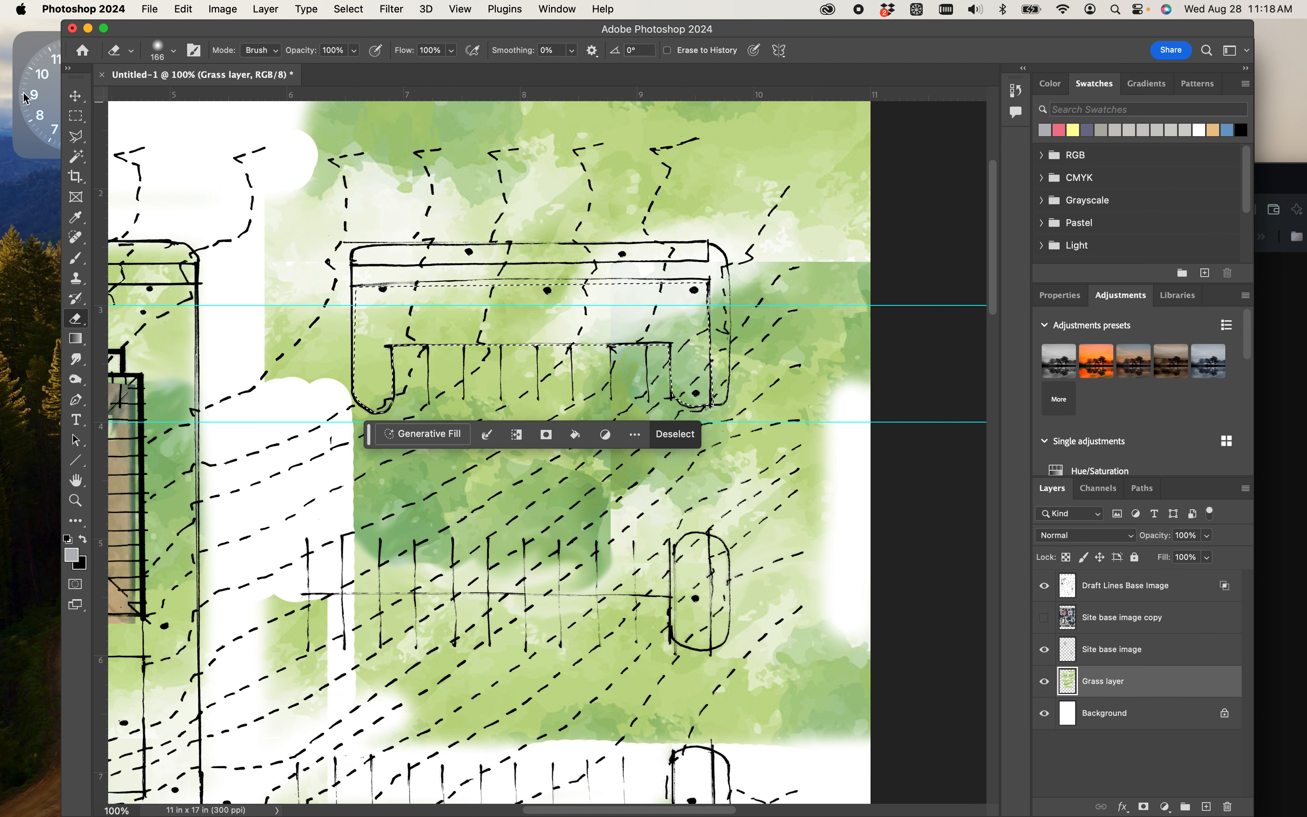
left_click(76, 116)
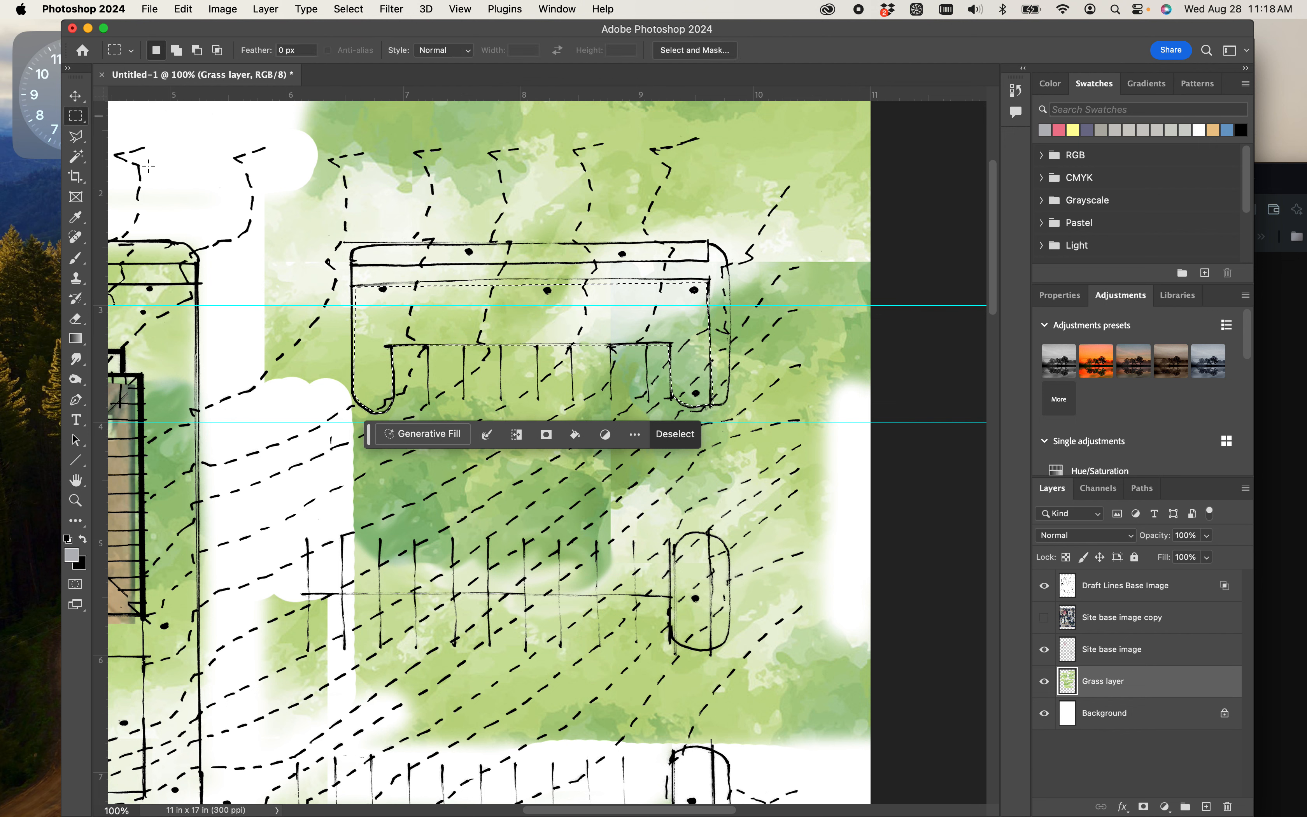
right_click(468, 345)
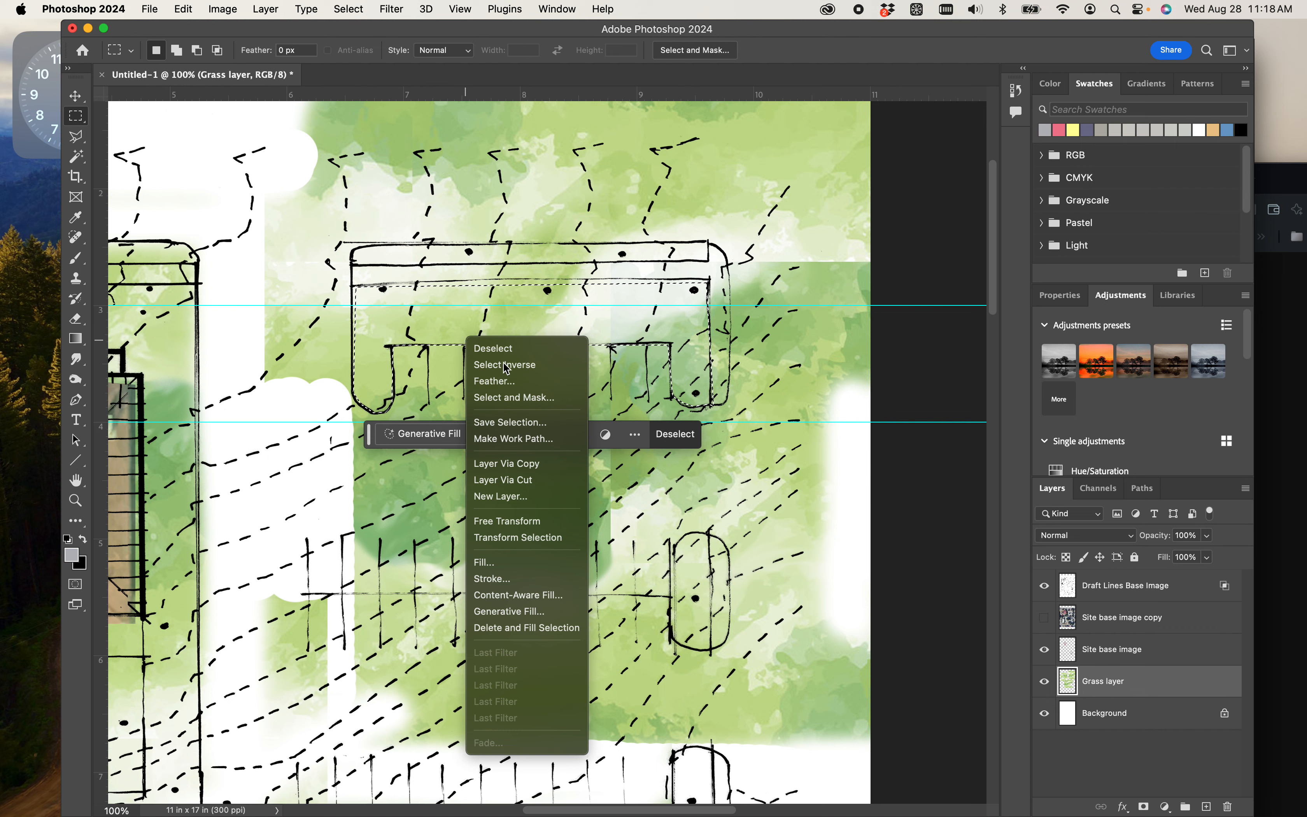
left_click(475, 365)
- Erase the Grass layer outside the U-shaped bed, clearing the parking area while keeping grass in the bed and the small oval island
key("e")
mouse_move(475, 373)
left_mouse_down()
mouse_move(481, 350)
mouse_move(528, 366)
mouse_move(642, 367)
mouse_move(783, 254)
mouse_move(604, 217)
mouse_move(363, 261)
mouse_move(263, 212)
mouse_move(268, 356)
mouse_move(356, 240)
mouse_move(669, 151)
mouse_move(496, 111)
mouse_move(799, 117)
mouse_move(618, 181)
mouse_move(846, 204)
mouse_move(834, 140)
mouse_move(853, 237)
mouse_move(831, 283)
mouse_move(594, 431)
mouse_move(344, 443)
mouse_move(512, 351)
left_mouse_up()
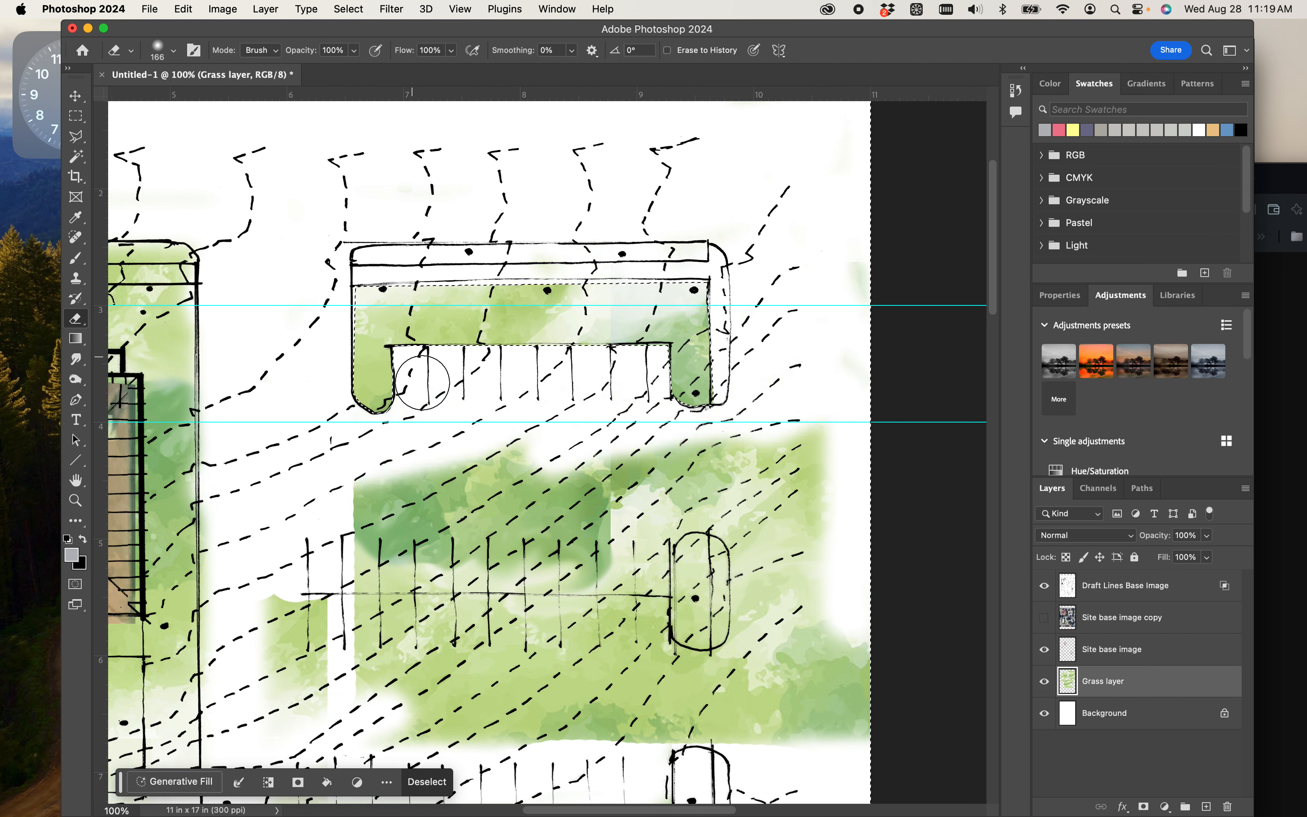
mouse_move(379, 500)
left_mouse_down()
mouse_move(371, 531)
mouse_move(287, 601)
mouse_move(281, 667)
mouse_move(332, 588)
mouse_move(580, 555)
left_mouse_up()
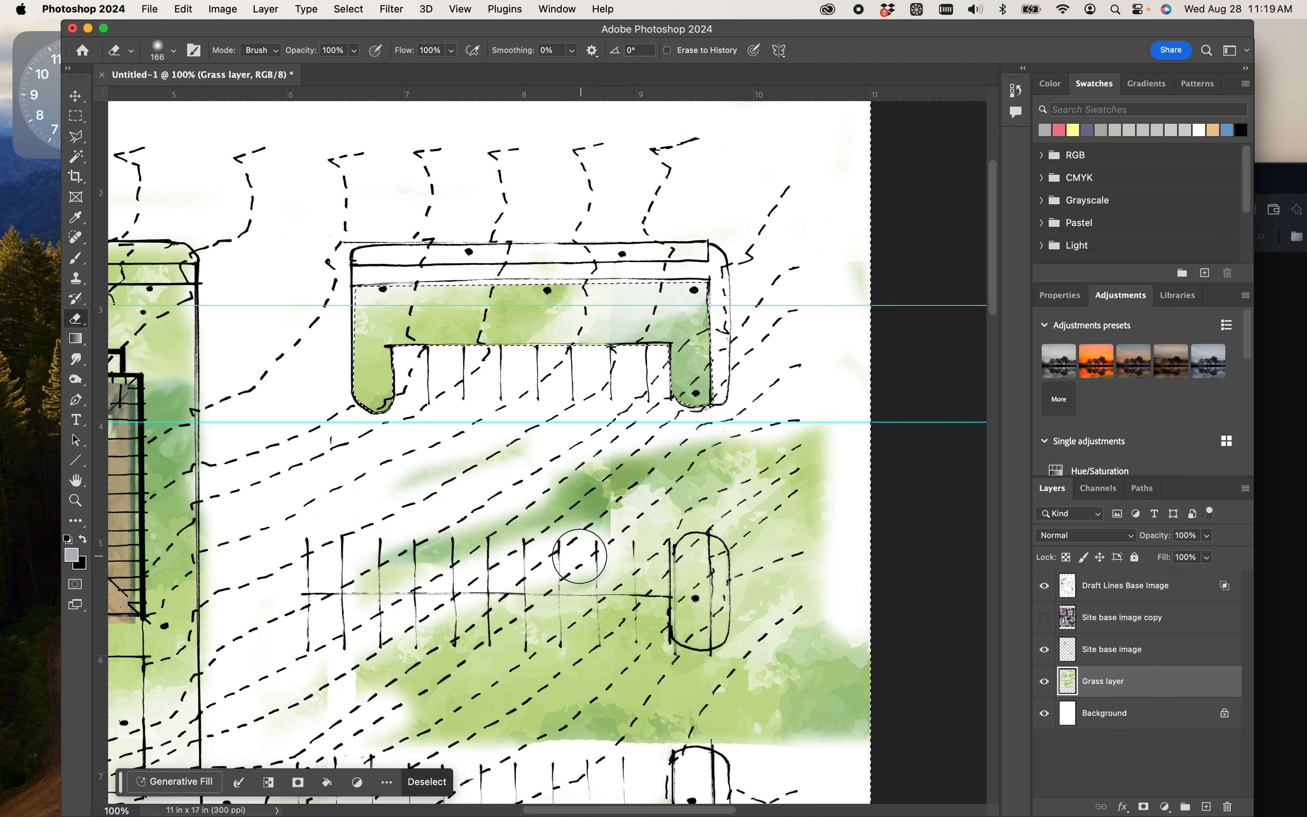
mouse_move(645, 515)
left_mouse_down()
mouse_move(647, 635)
mouse_move(631, 510)
mouse_move(714, 490)
mouse_move(724, 531)
mouse_move(750, 544)
mouse_move(677, 506)
mouse_move(755, 525)
mouse_move(758, 667)
mouse_move(655, 665)
left_mouse_up()
scroll(622, 657, "down", 5)
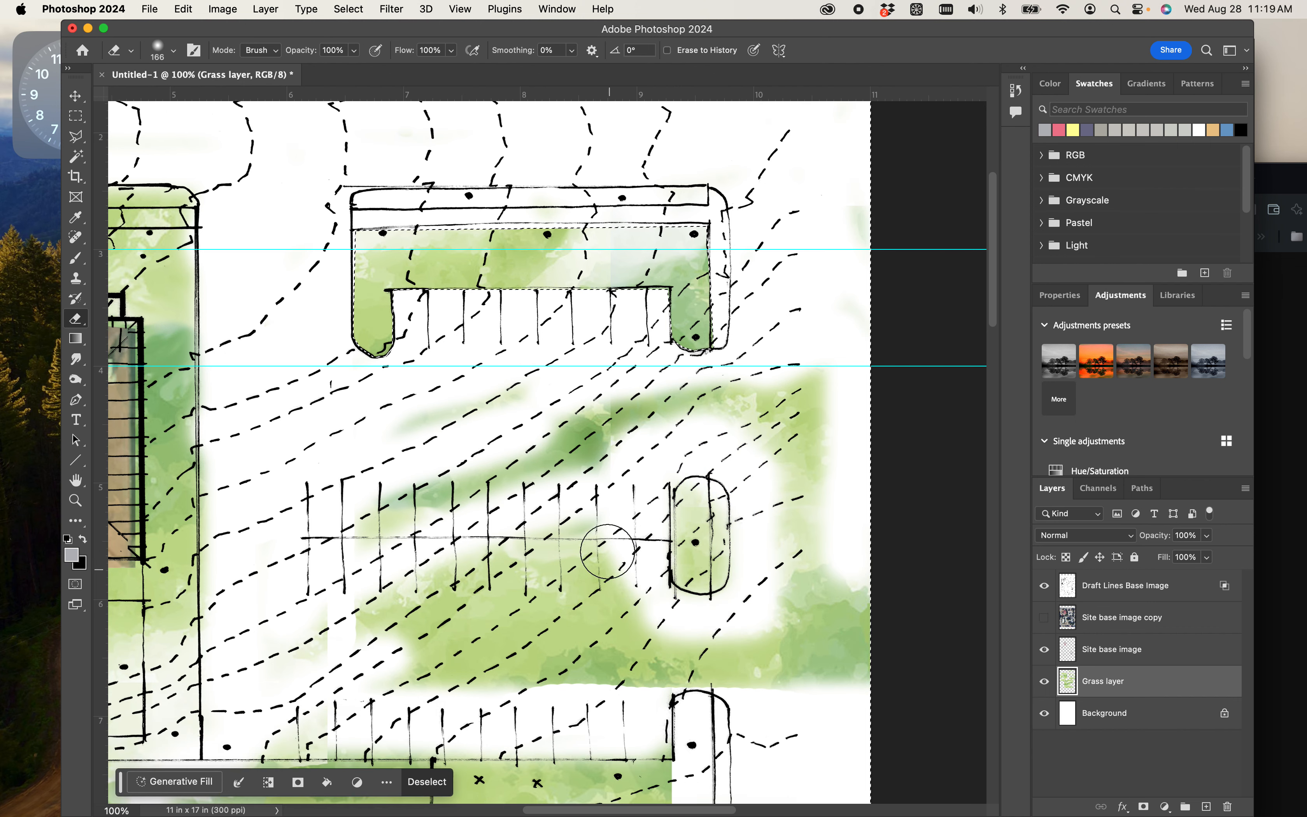
mouse_move(428, 324)
left_mouse_down()
mouse_move(528, 324)
mouse_move(694, 281)
mouse_move(821, 268)
mouse_move(825, 531)
mouse_move(838, 552)
mouse_move(880, 498)
mouse_move(871, 486)
mouse_move(868, 556)
mouse_move(378, 570)
mouse_move(411, 541)
mouse_move(315, 548)
mouse_move(284, 534)
mouse_move(272, 589)
mouse_move(248, 605)
mouse_move(310, 607)
mouse_move(351, 580)
mouse_move(390, 439)
mouse_move(362, 393)
mouse_move(506, 365)
mouse_move(588, 325)
mouse_move(614, 334)
mouse_move(611, 396)
mouse_move(433, 474)
mouse_move(425, 520)
mouse_move(561, 477)
mouse_move(605, 446)
mouse_move(641, 514)
mouse_move(480, 529)
mouse_move(538, 466)
mouse_move(624, 524)
mouse_move(782, 521)
mouse_move(786, 346)
mouse_move(727, 304)
left_mouse_up()
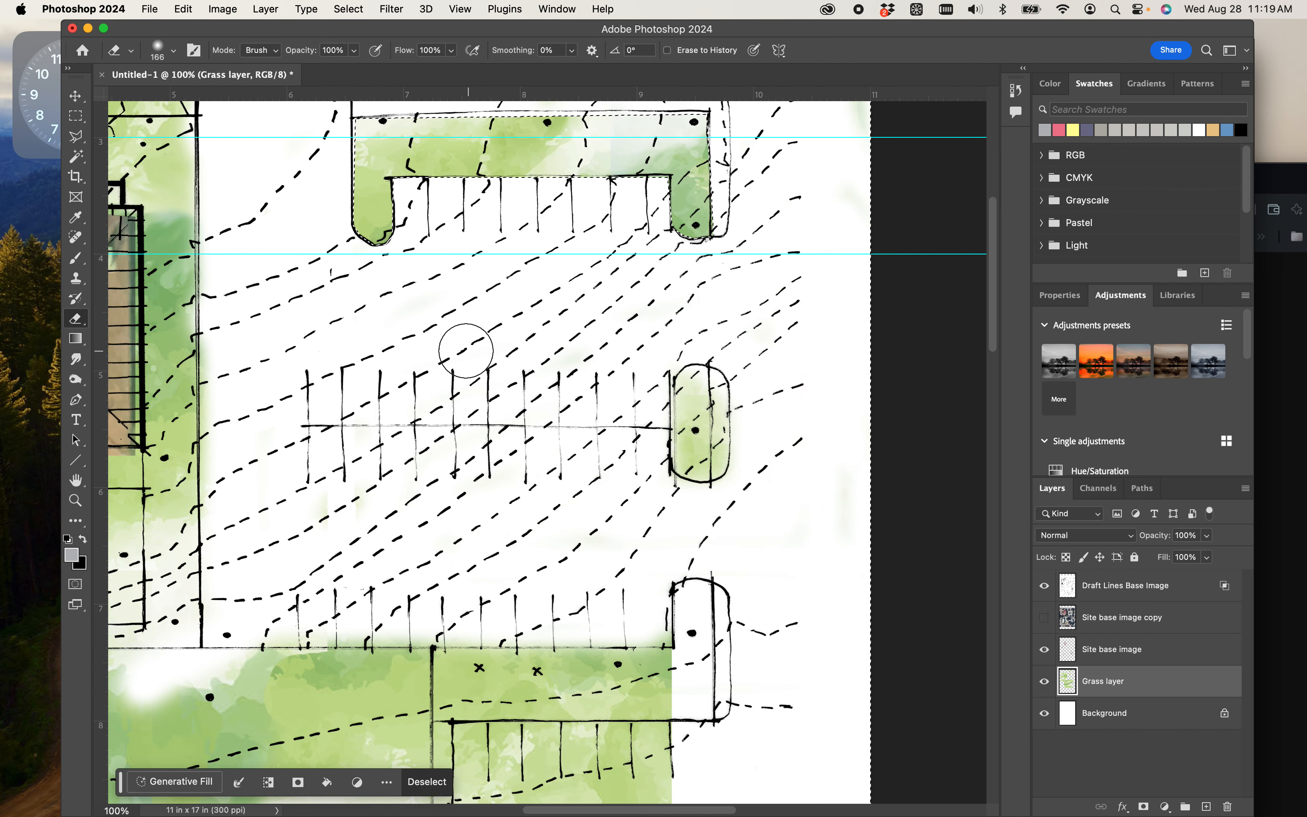
- Enlarge the eraser to 252 px and erase the leftover grass patches along the upper edge of the page
key("super+minus")
key("super+minus")
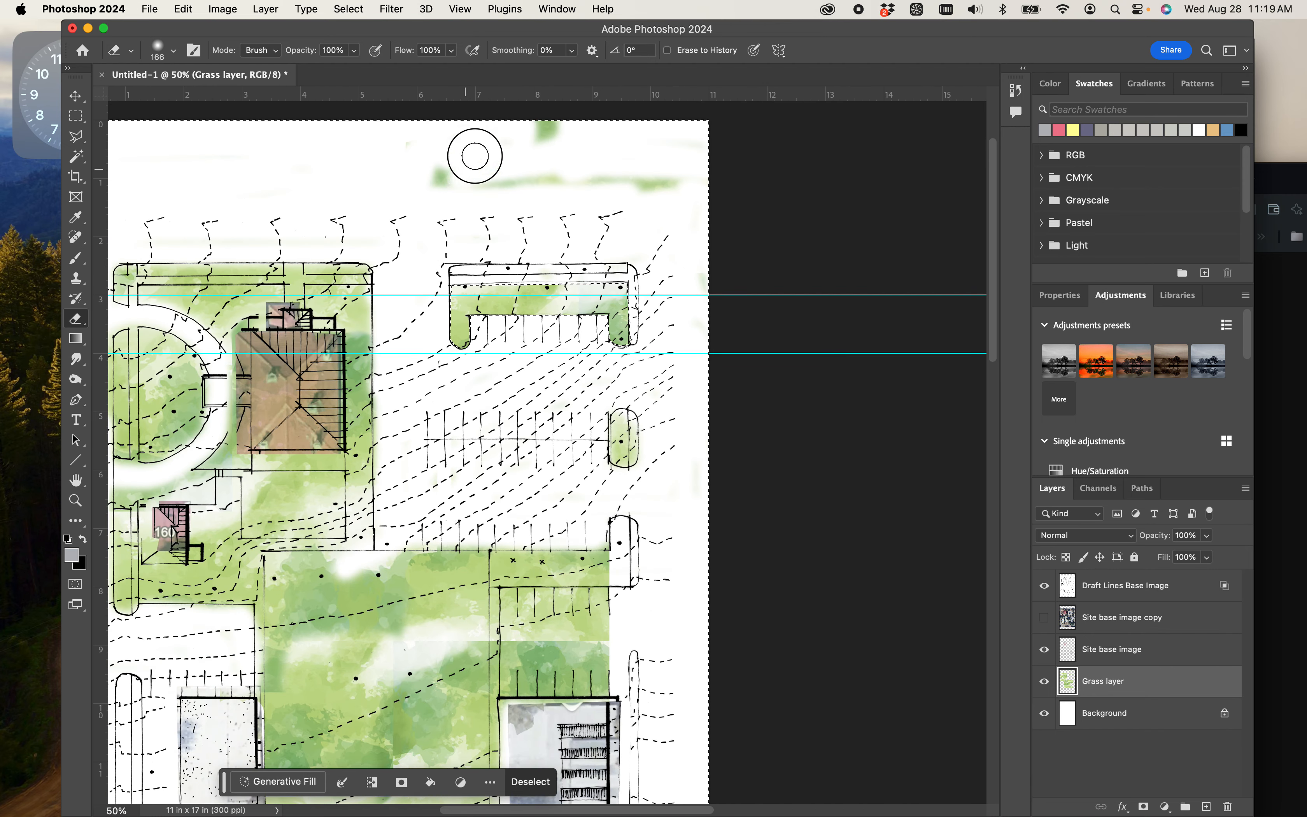
right_click(538, 160)
left_click_drag(579, 216, 586, 214)
left_click(568, 123)
left_click_drag(427, 182, 691, 175)
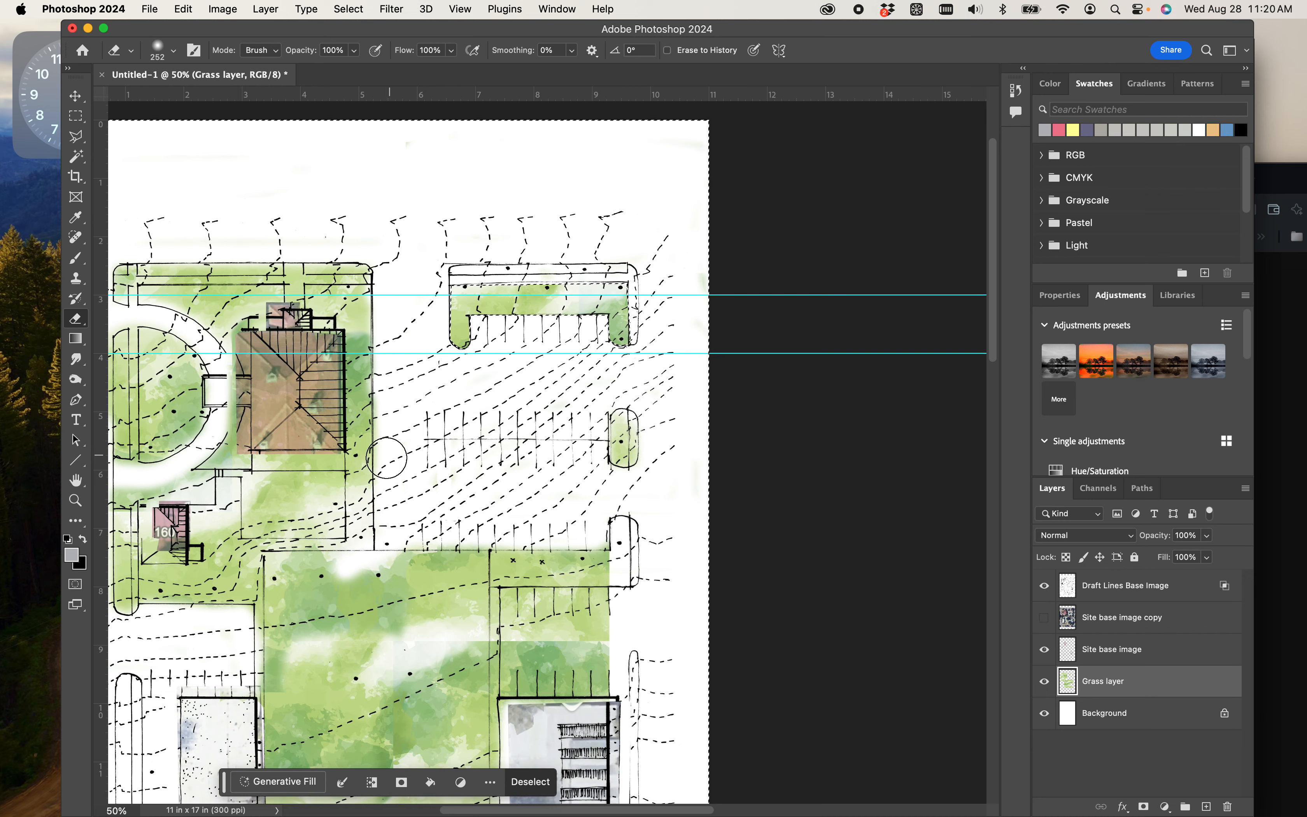
- Duplicate the Draft Lines, both Site base image layers and the Grass layer together within the Untitled-1 document
mouse_move(467, 511)
left_mouse_down()
mouse_move(527, 475)
mouse_move(699, 320)
mouse_move(637, 329)
left_mouse_up()
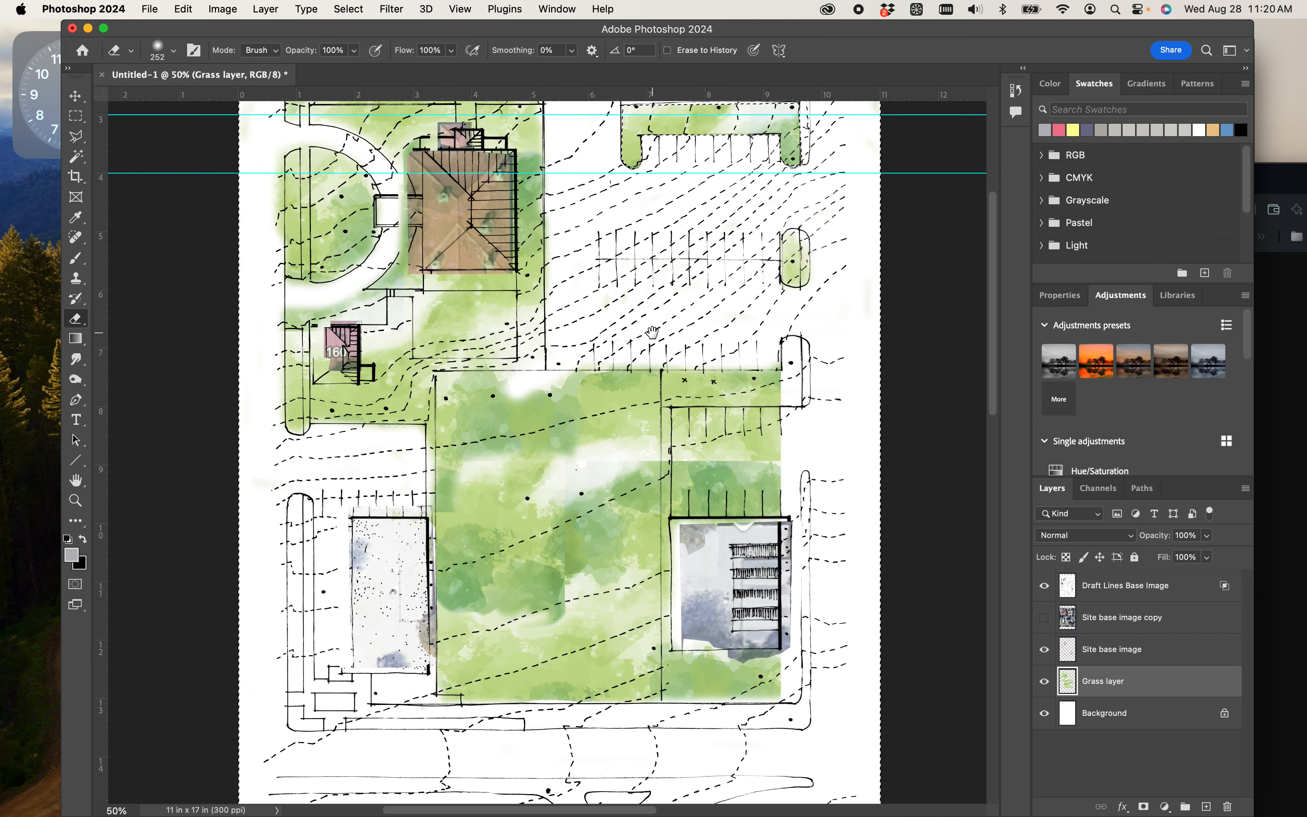
key("super+minus")
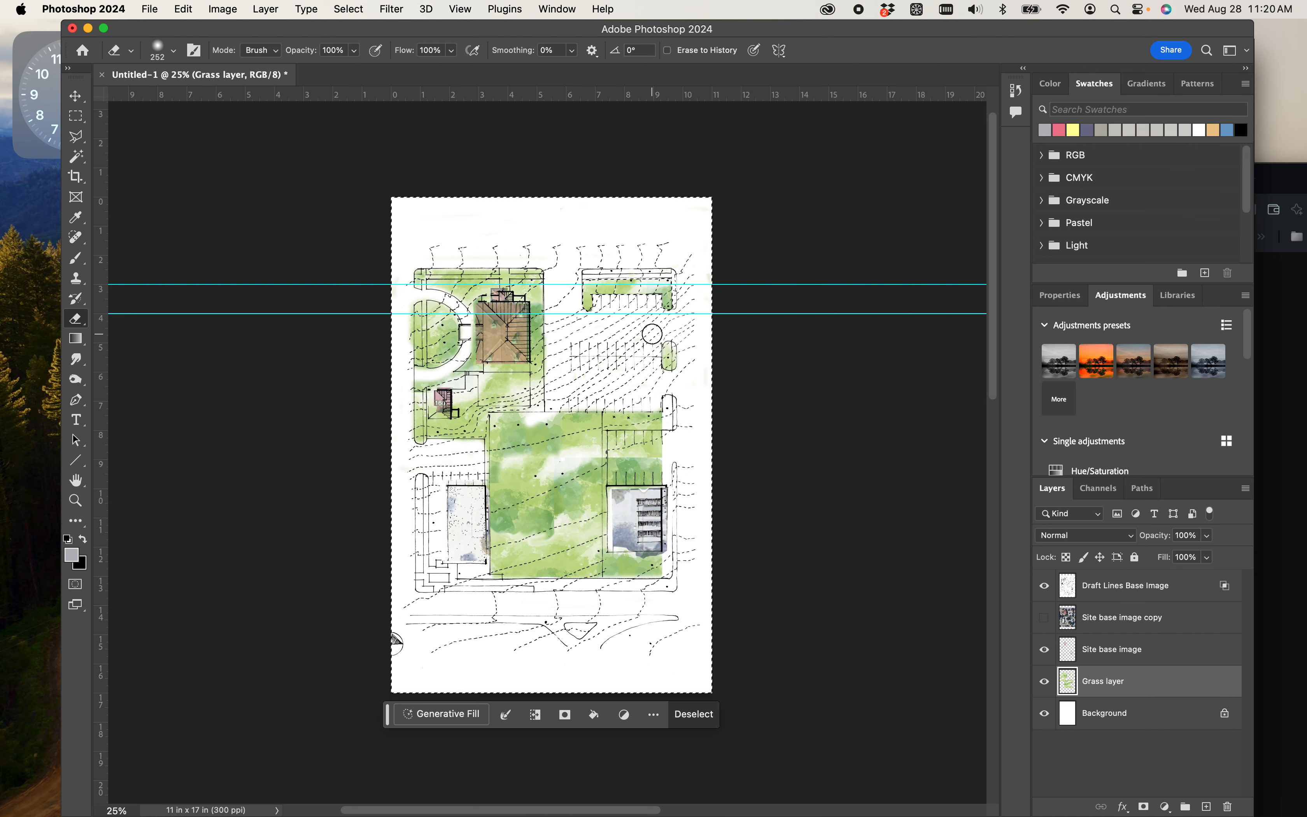
key("super+equal")
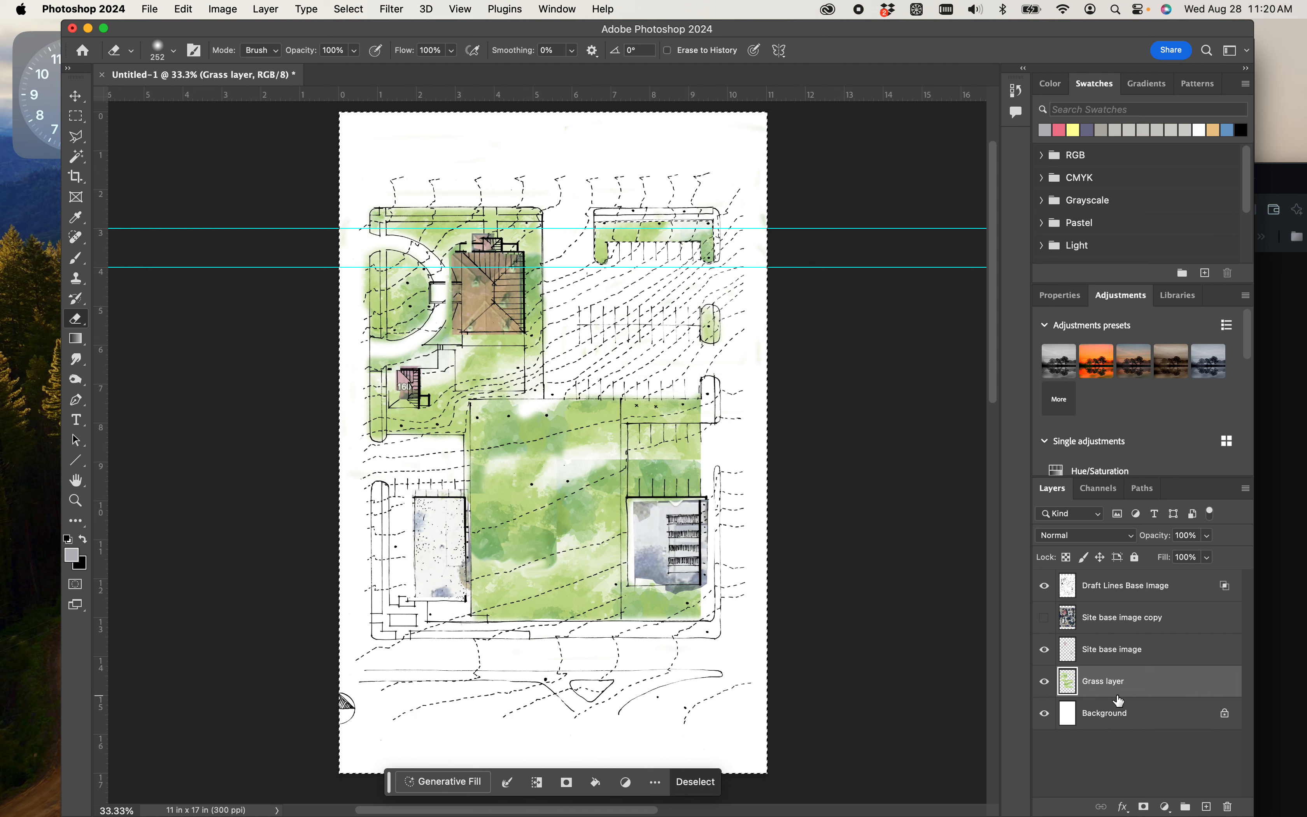
left_click(1116, 586, "shift")
right_click(1115, 586)
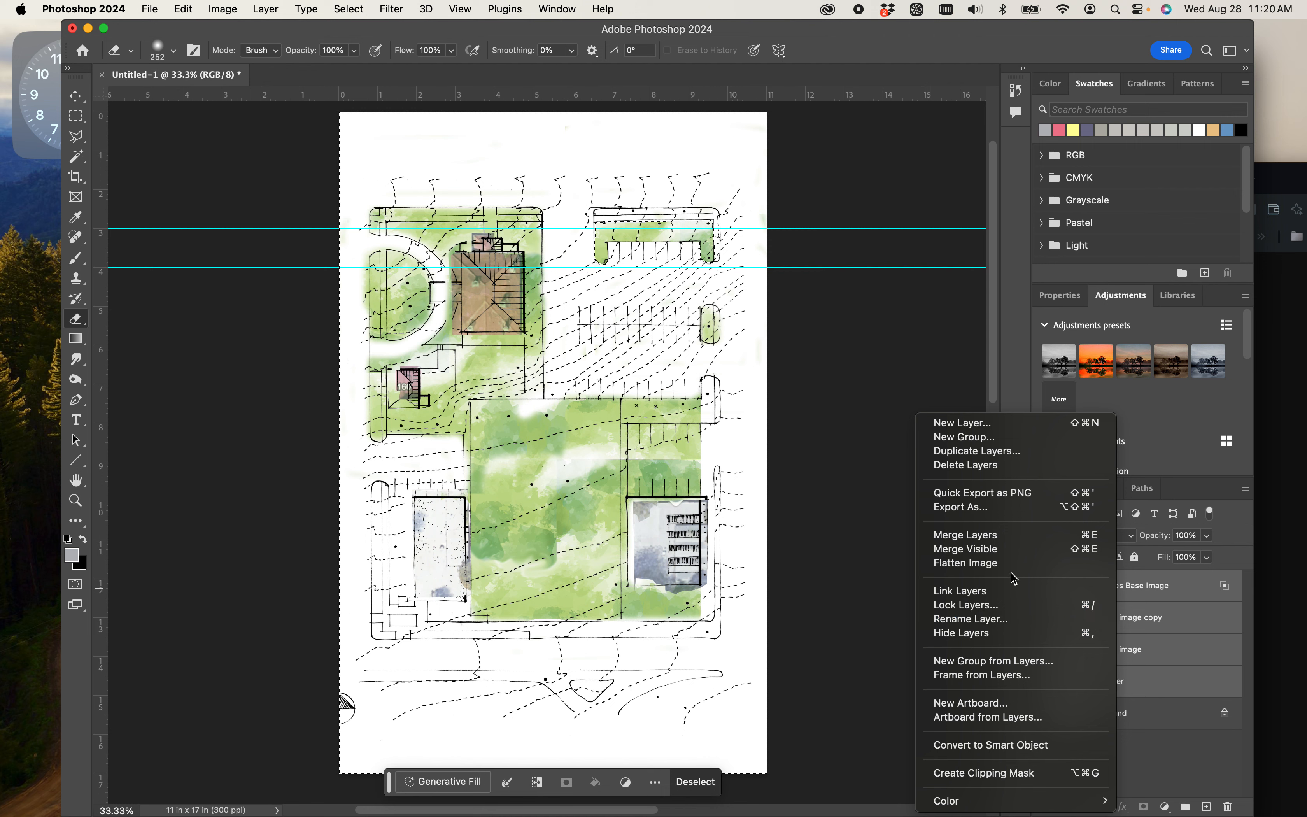
left_click(1002, 452)
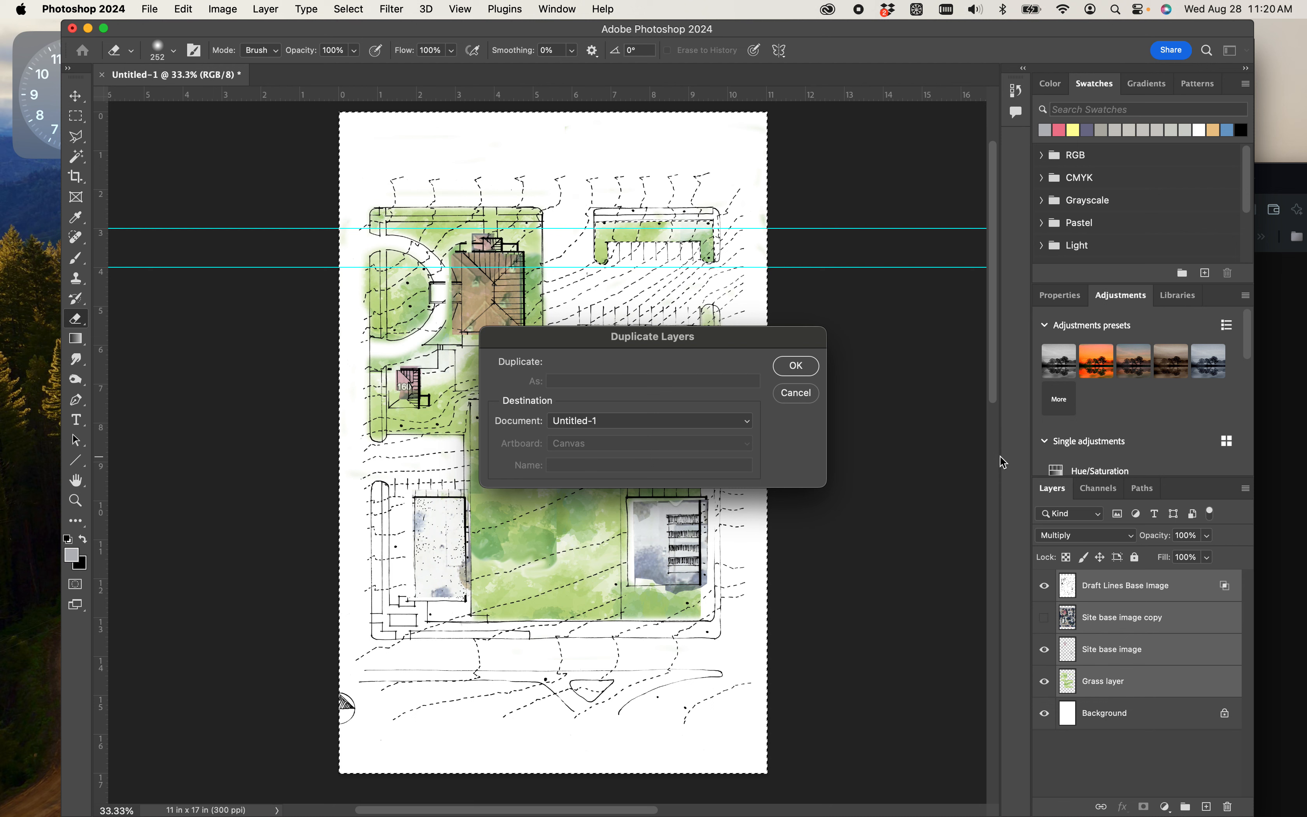
left_click(648, 426)
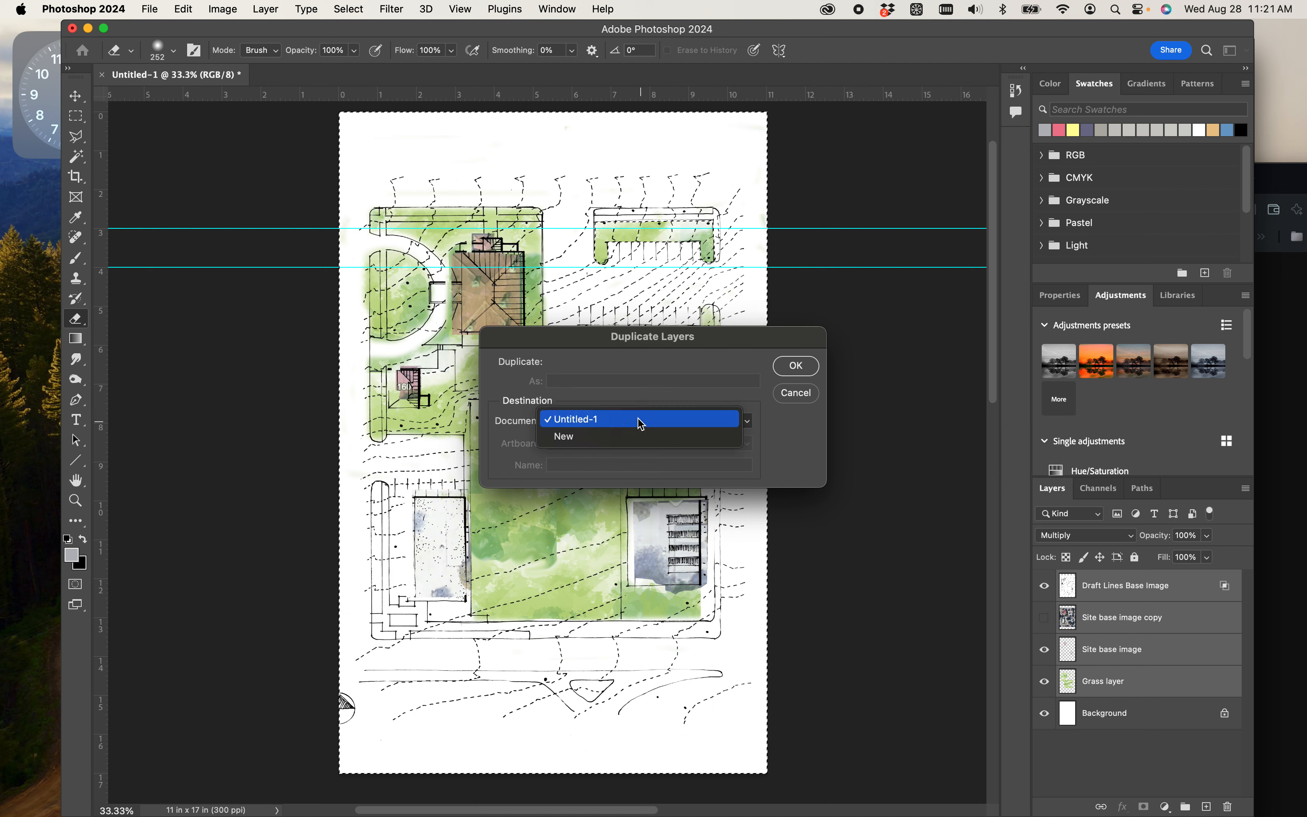
left_click(575, 371)
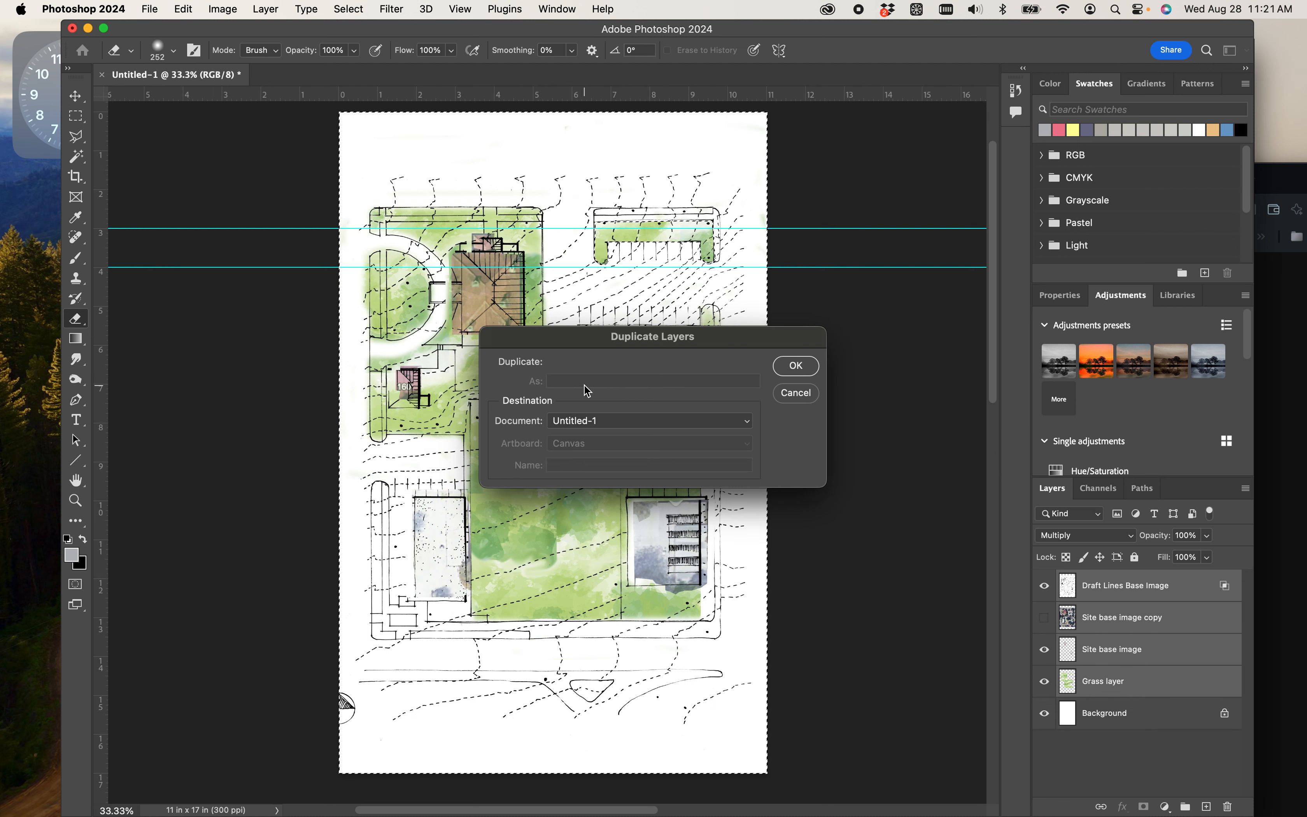
left_click(810, 369)
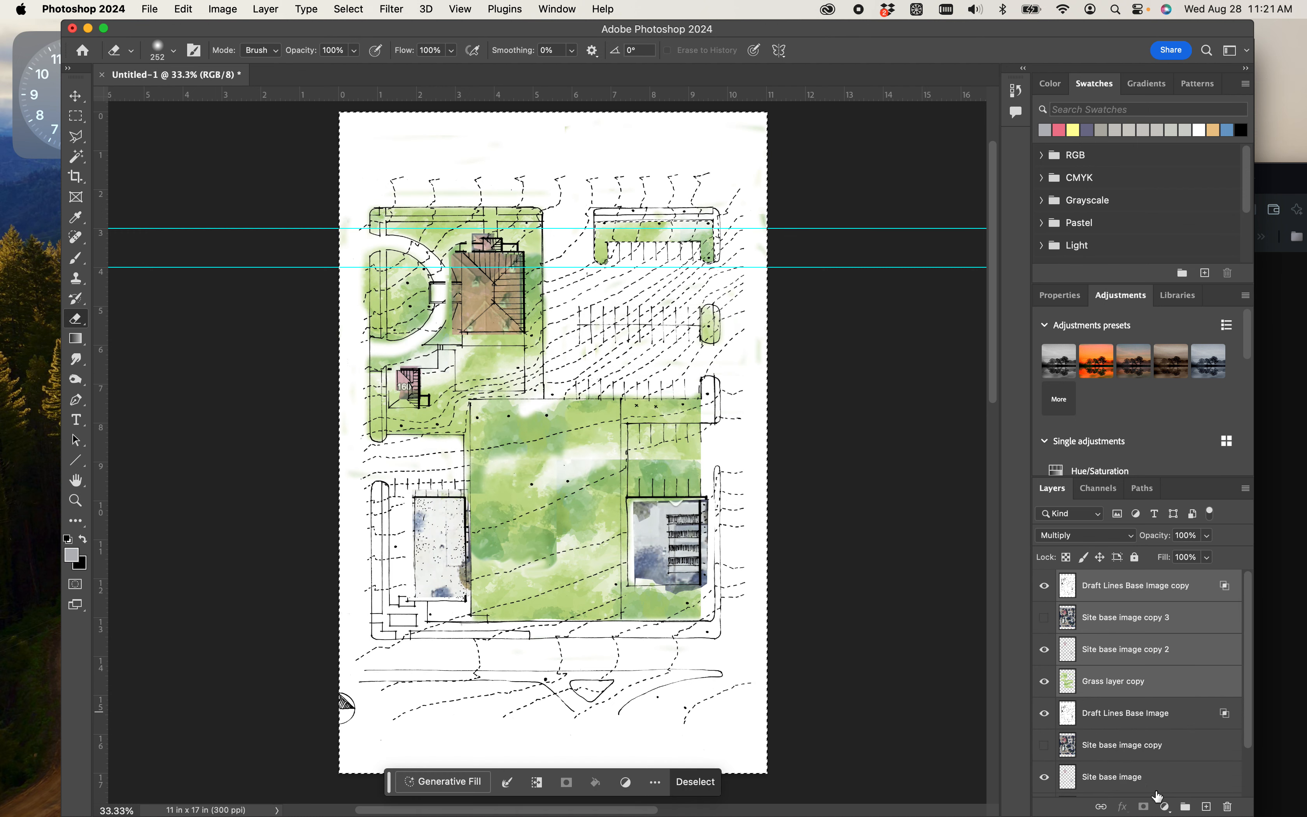
- Group the duplicated layers, name the group Backup and hide it
left_click(1186, 807)
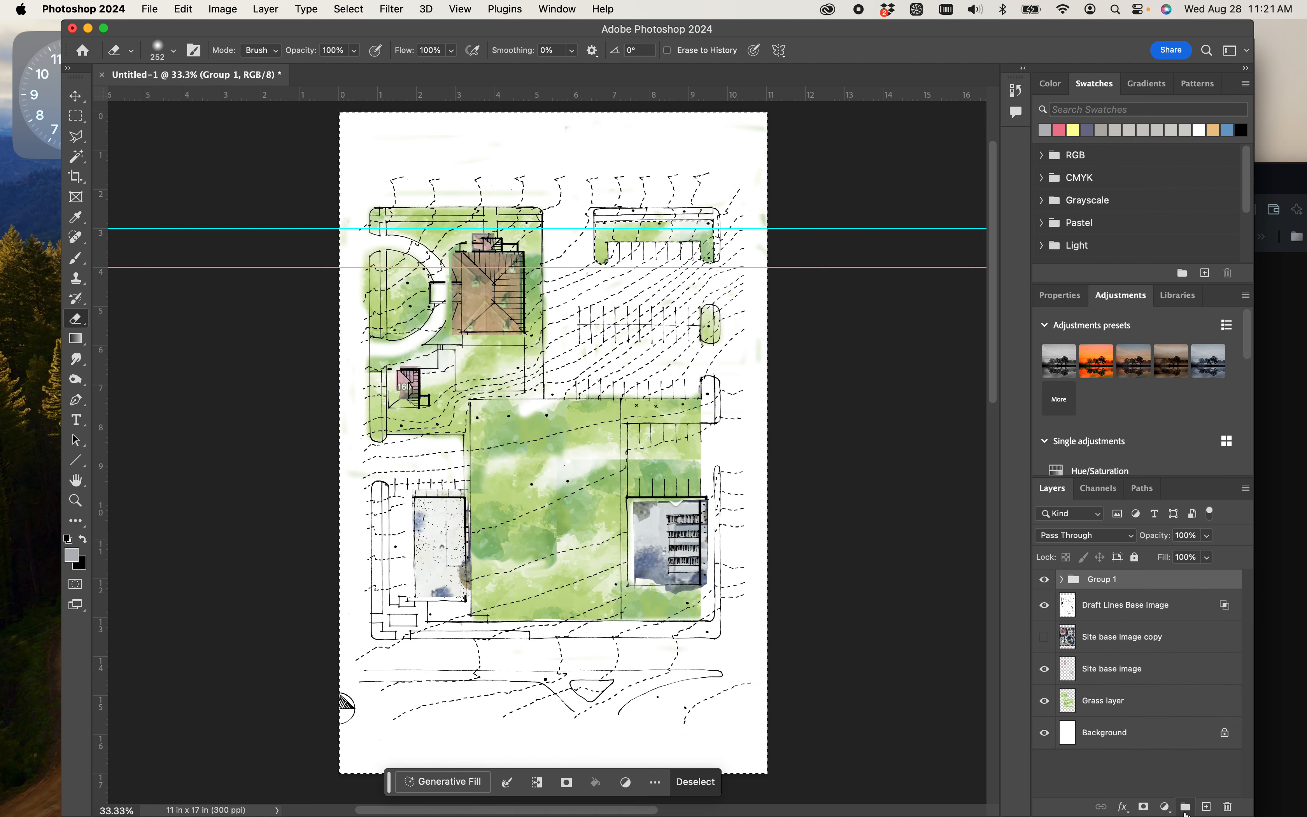
double_click(1102, 578)
type("Backu")
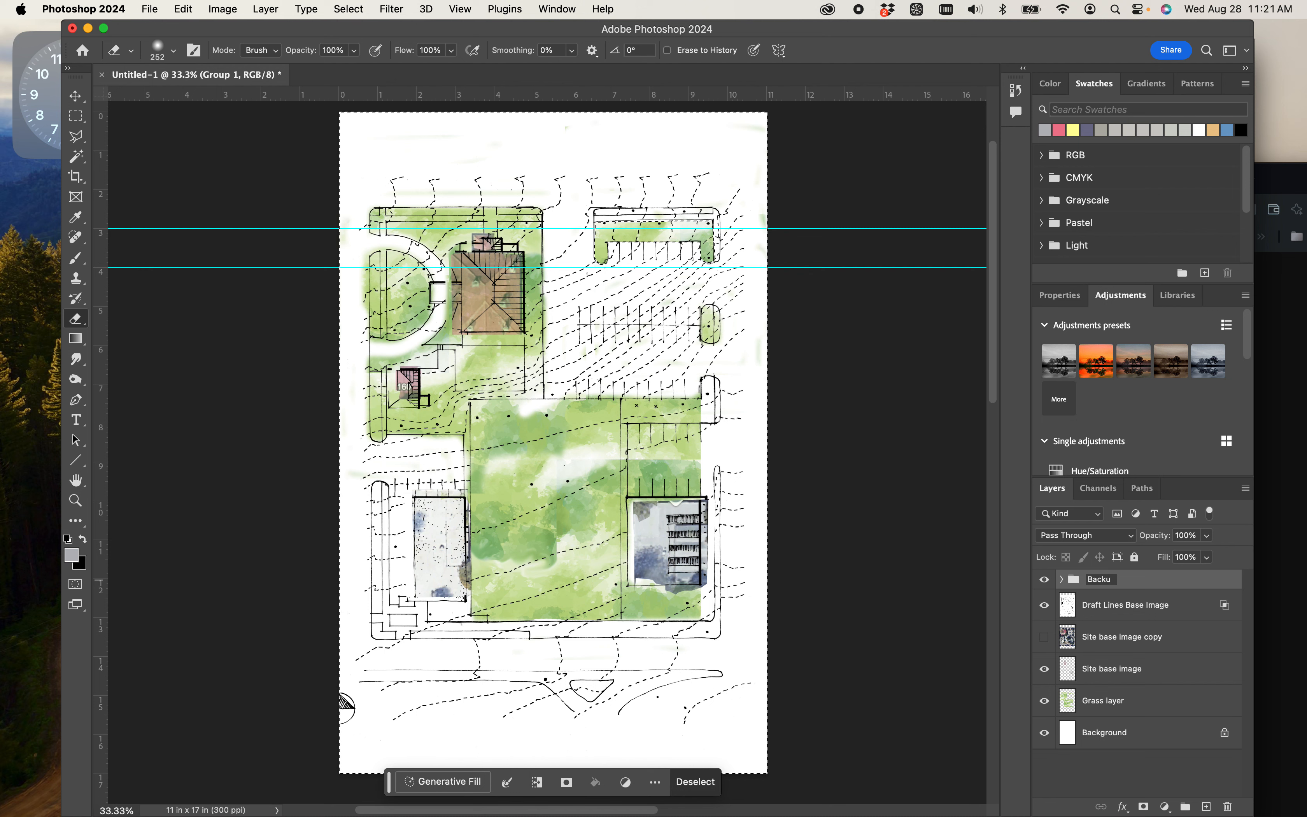
type("p")
key("Return")
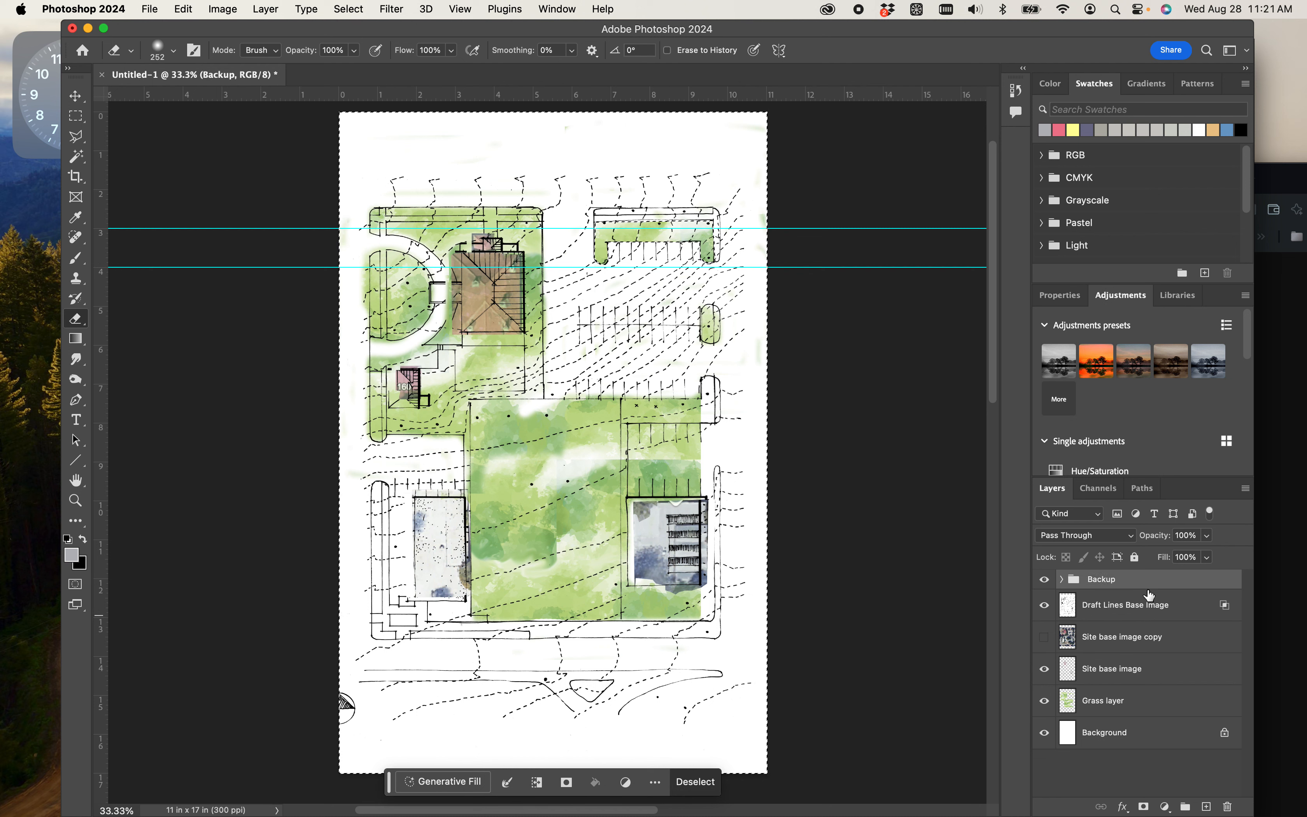
left_click(1045, 583)
left_click_drag(1088, 586, 1094, 744)
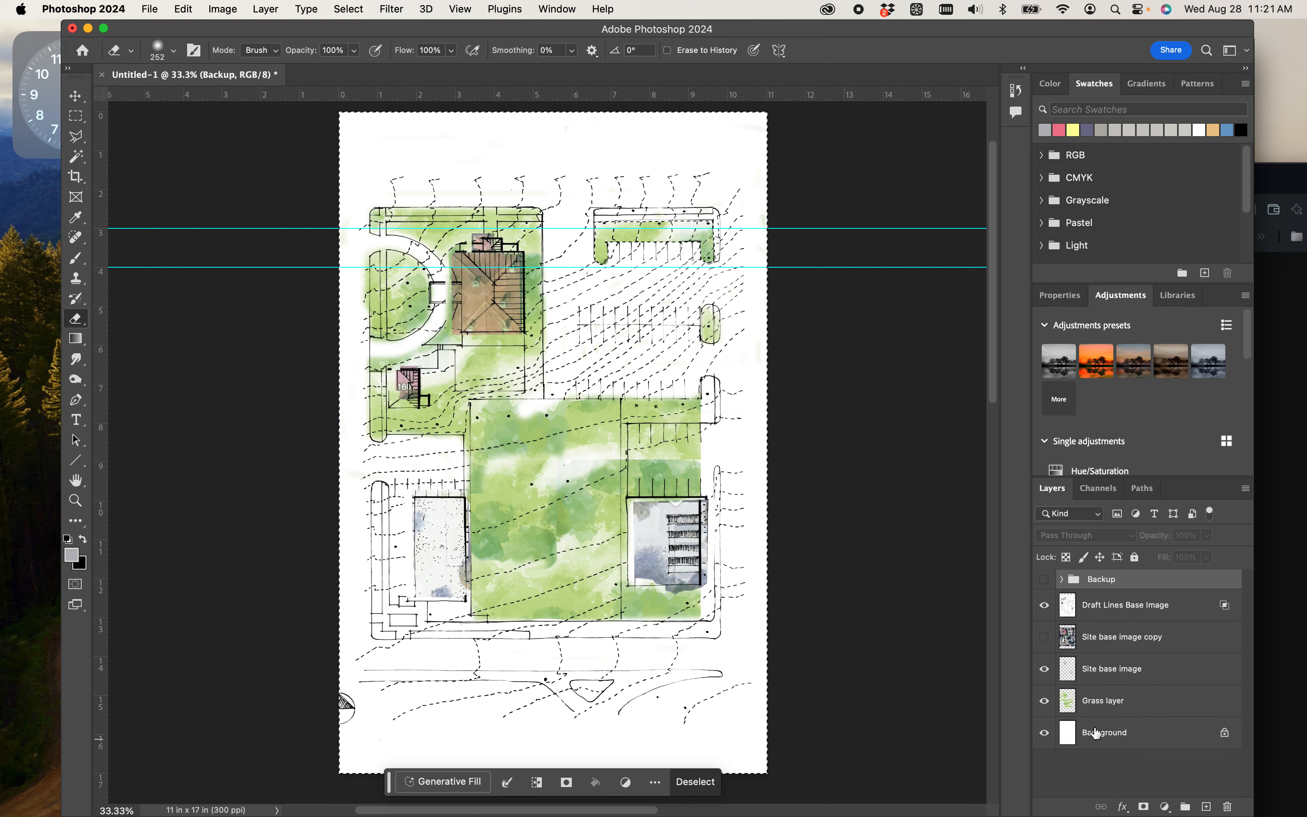
- Unlock the Background layer and merge it with the Grass, Site base image and Draft Lines layers into one layer
left_click(1095, 703)
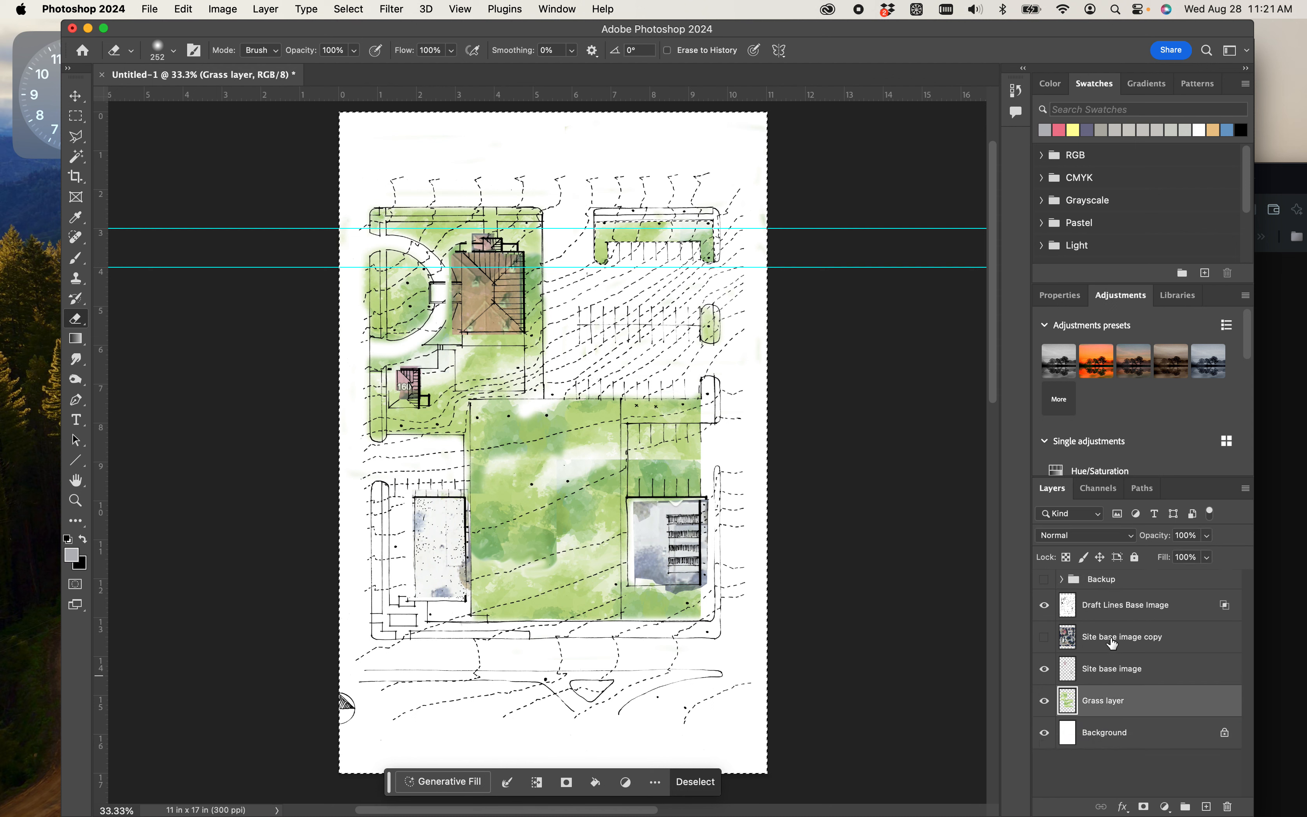
left_click(1127, 608)
left_click(1108, 736)
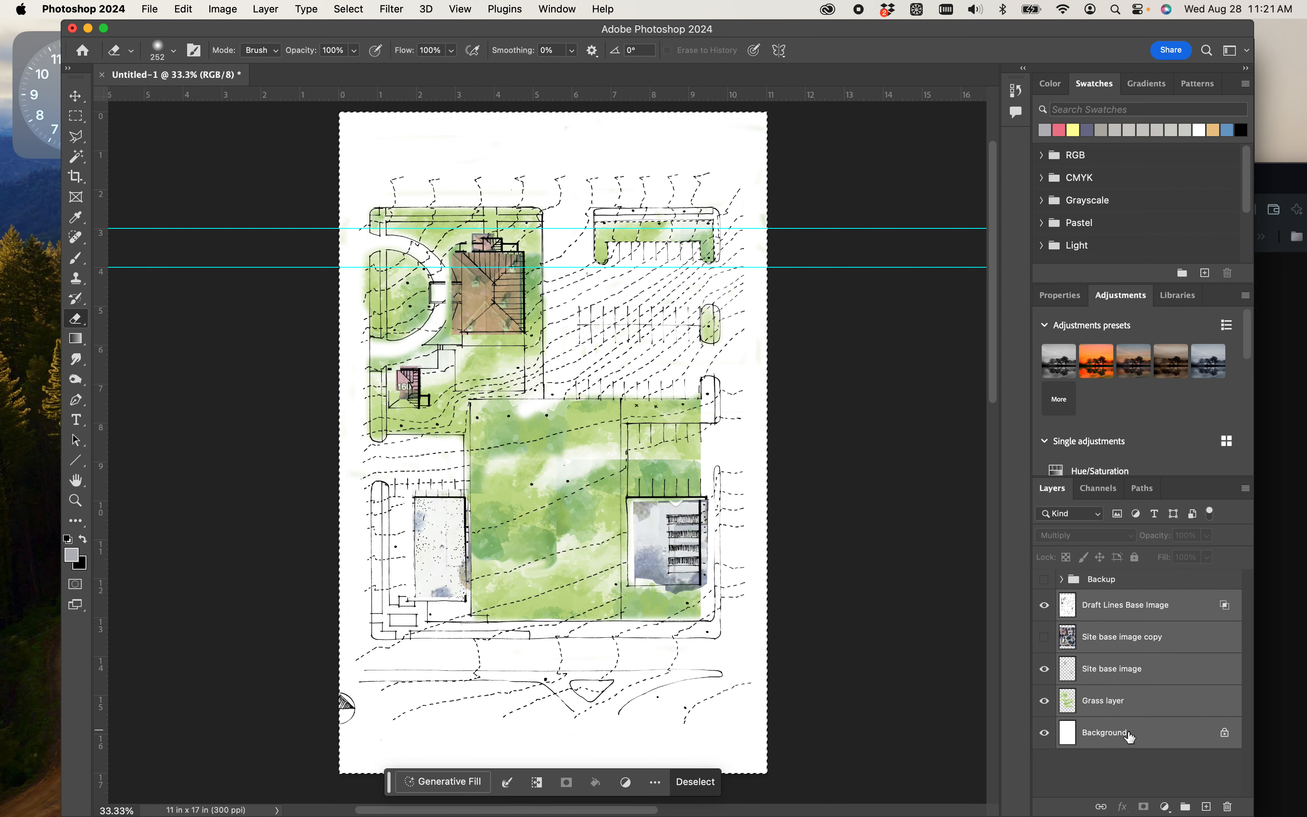
left_click(1225, 733)
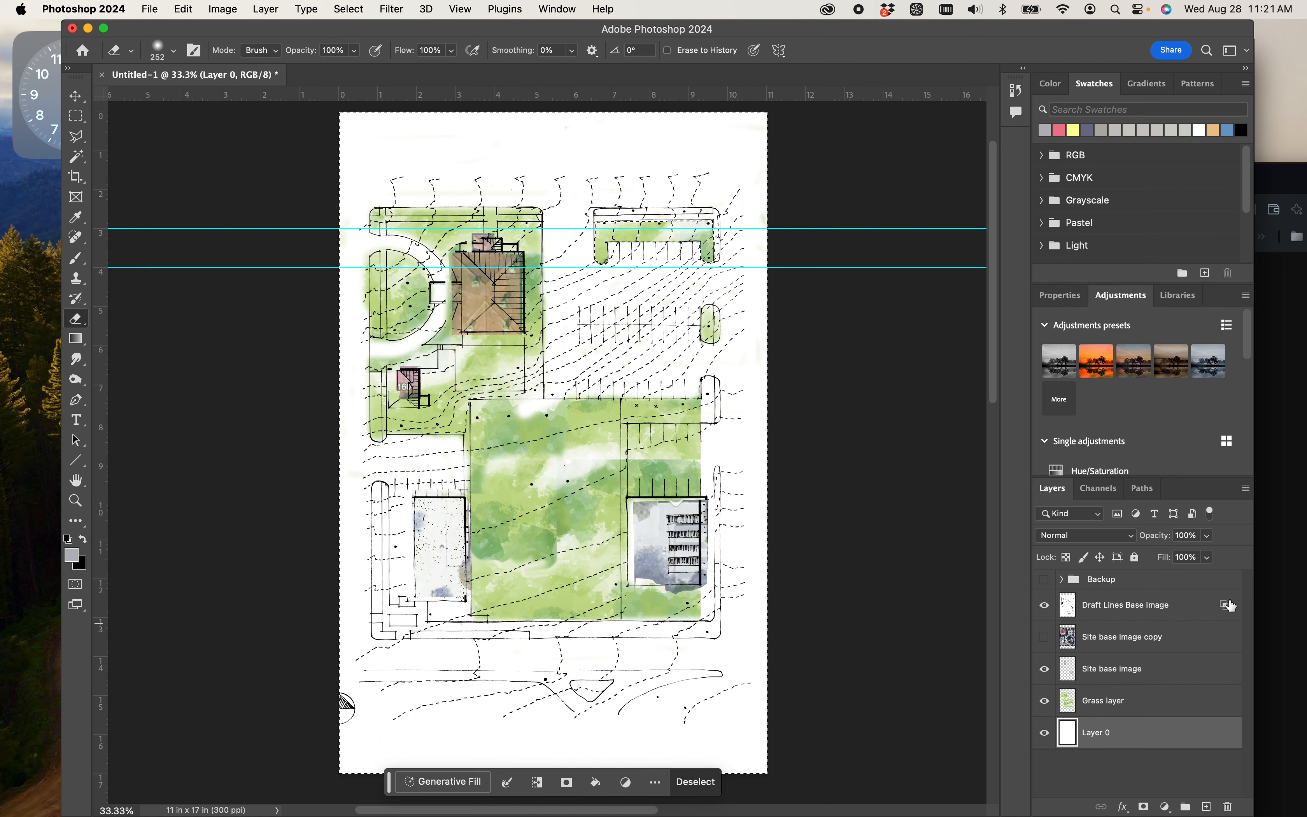
left_click(1175, 616)
left_click(1167, 730, "shift")
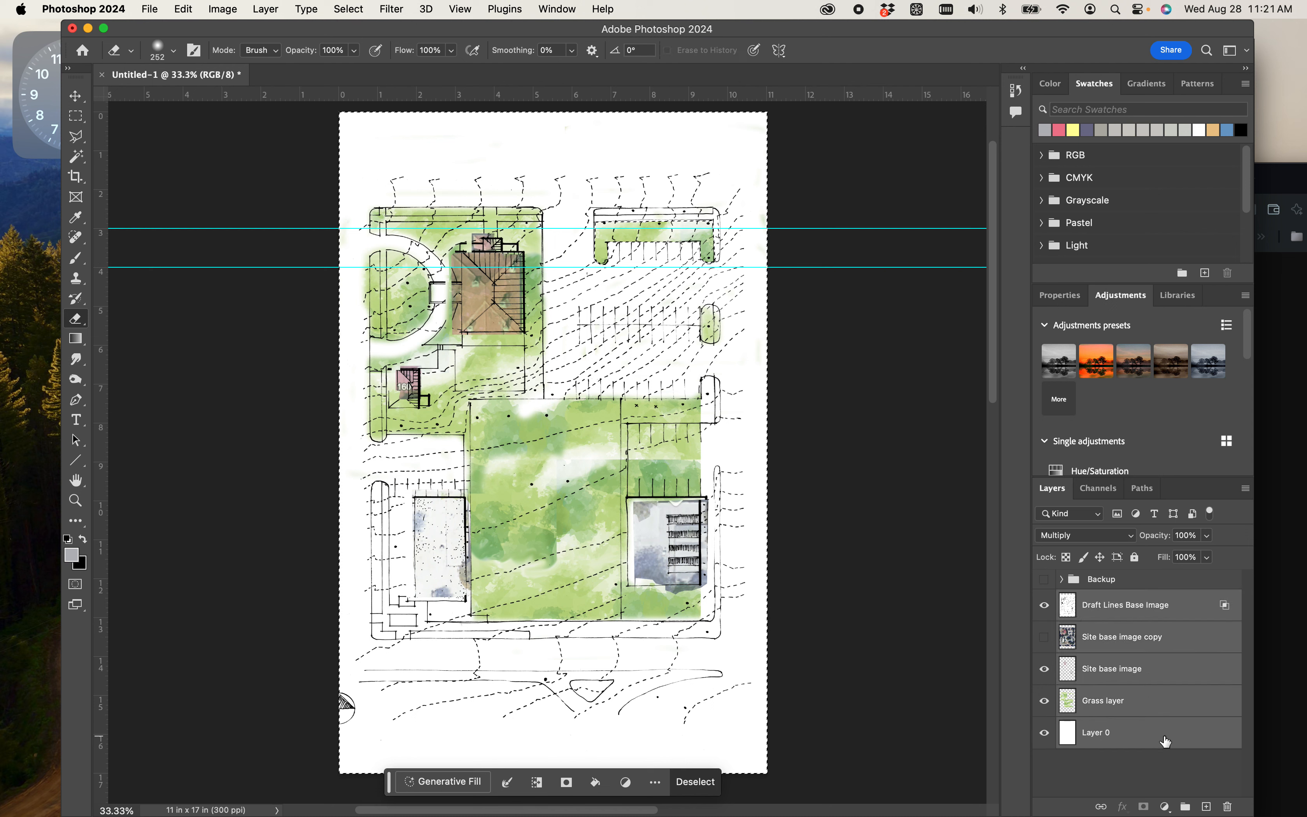
right_click(1162, 735)
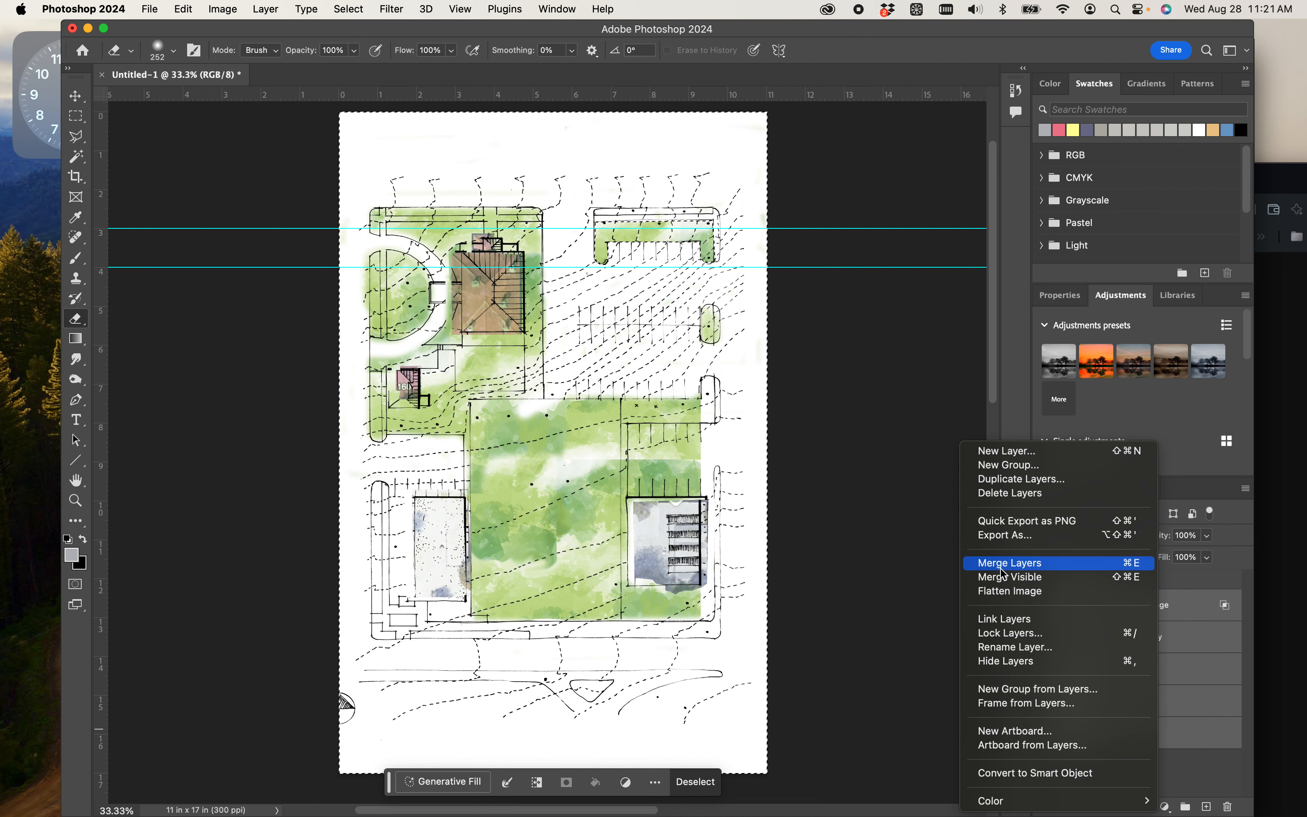
left_click(1023, 562)
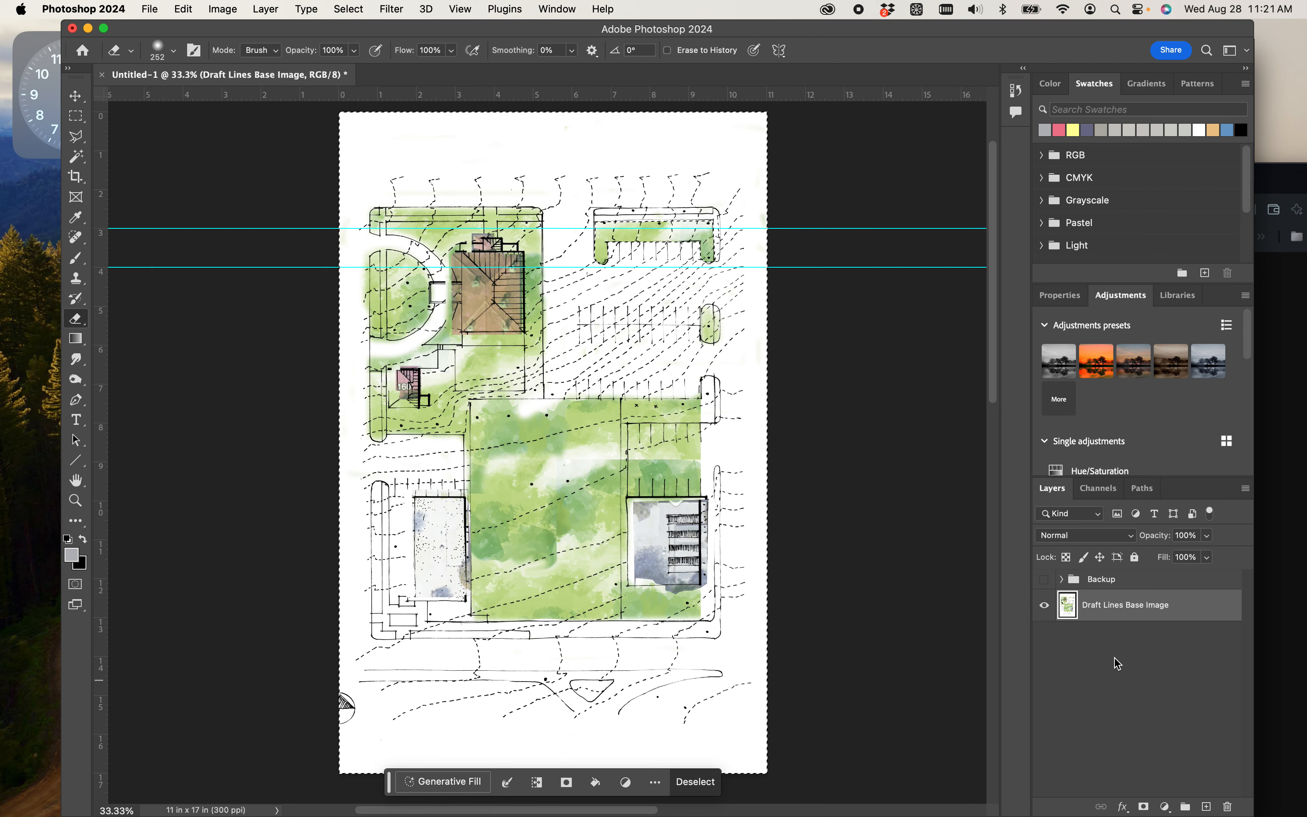
- Start a Free Transform on the merged plan and rotate it clockwise to about 50°
key("super+t")
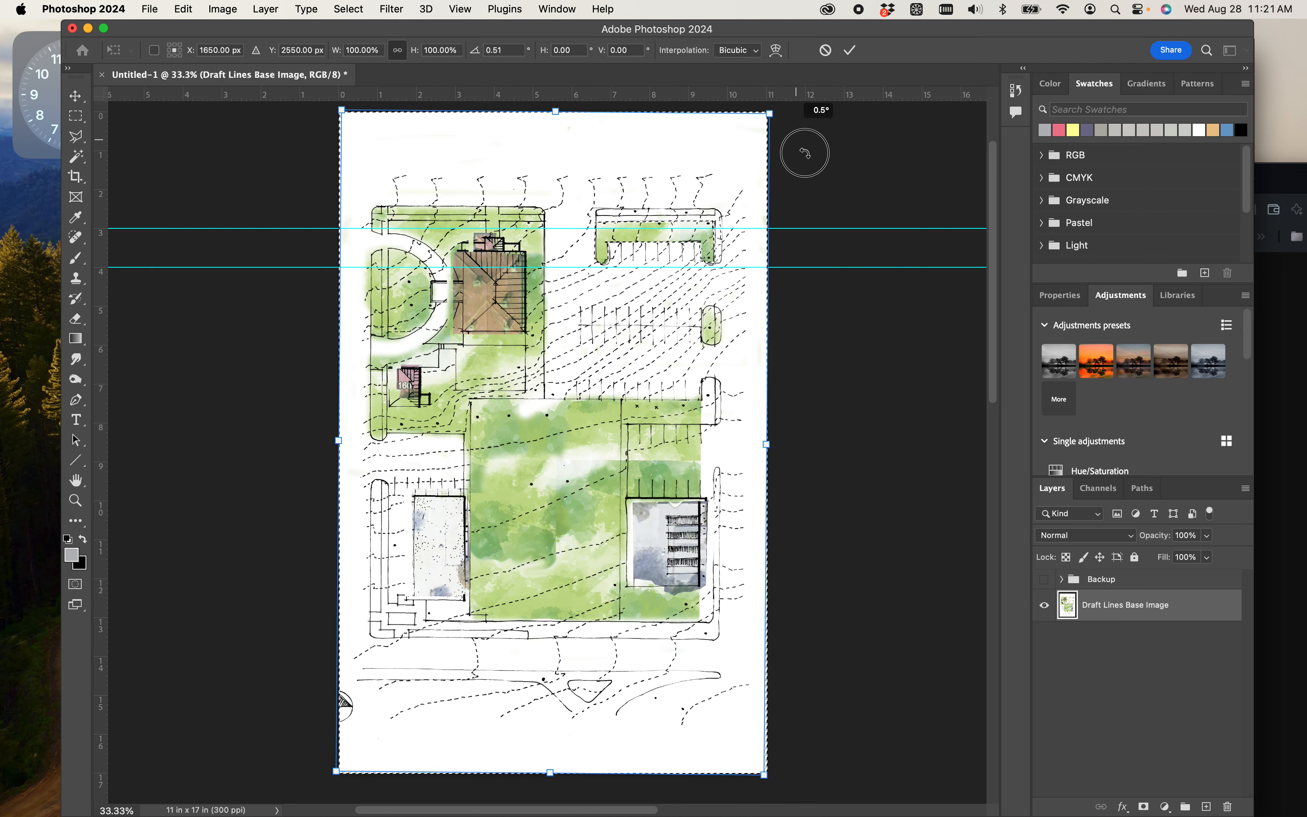
left_click_drag(808, 146, 912, 419)
scroll(851, 314, "up", 1)
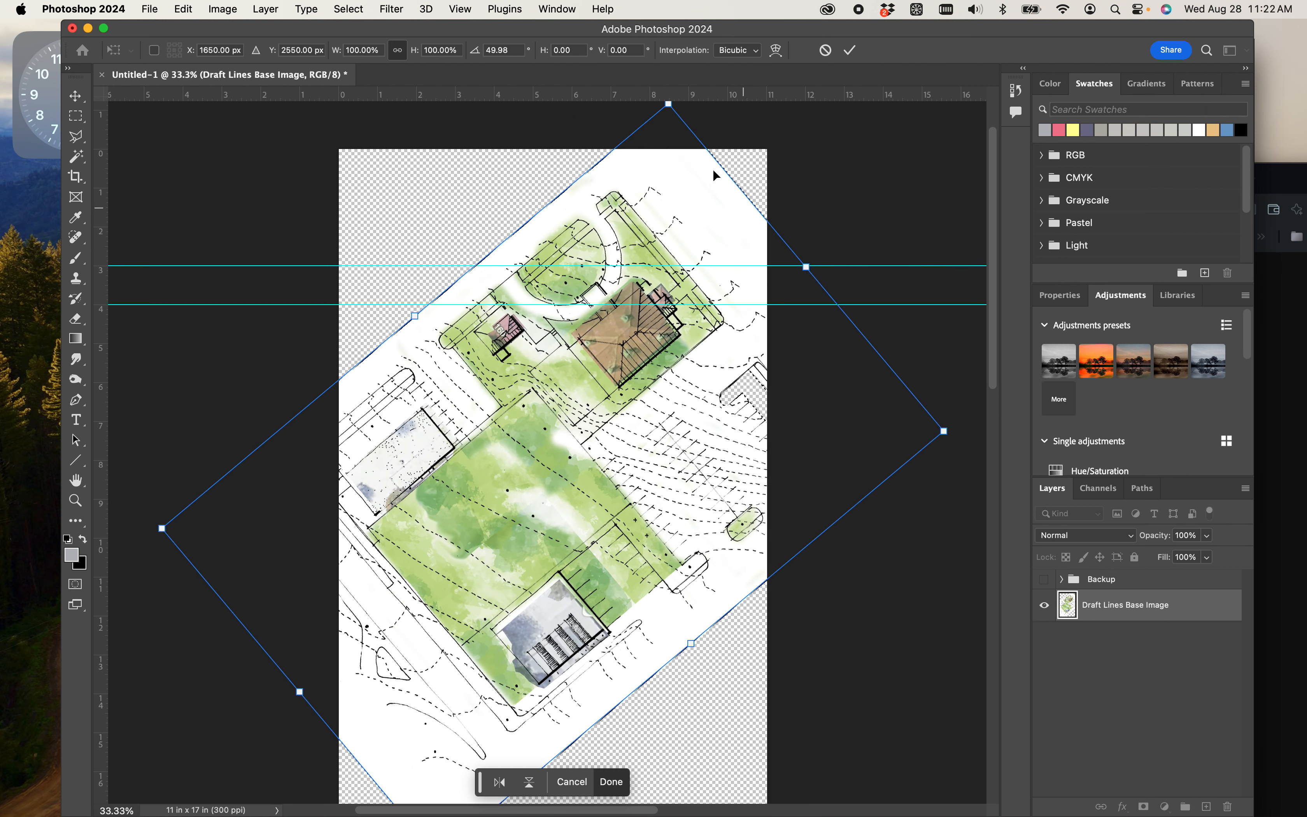
- Try pulling the rotated plan's uppermost corner down to flatten it into a perspective view, and undo the distortion
left_click_drag(668, 111, 645, 130)
key("super+z")
left_click_drag(670, 107, 632, 314)
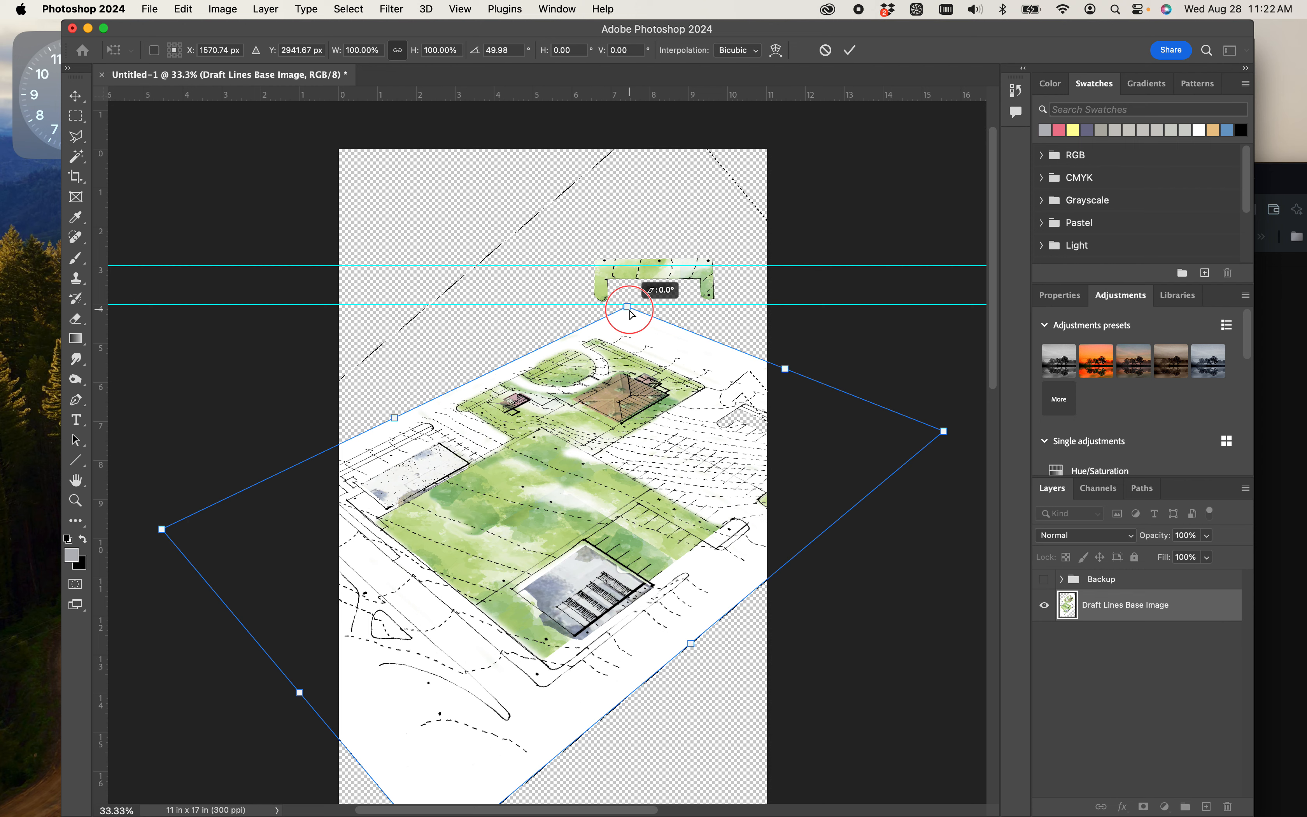
left_click_drag(632, 314, 634, 313)
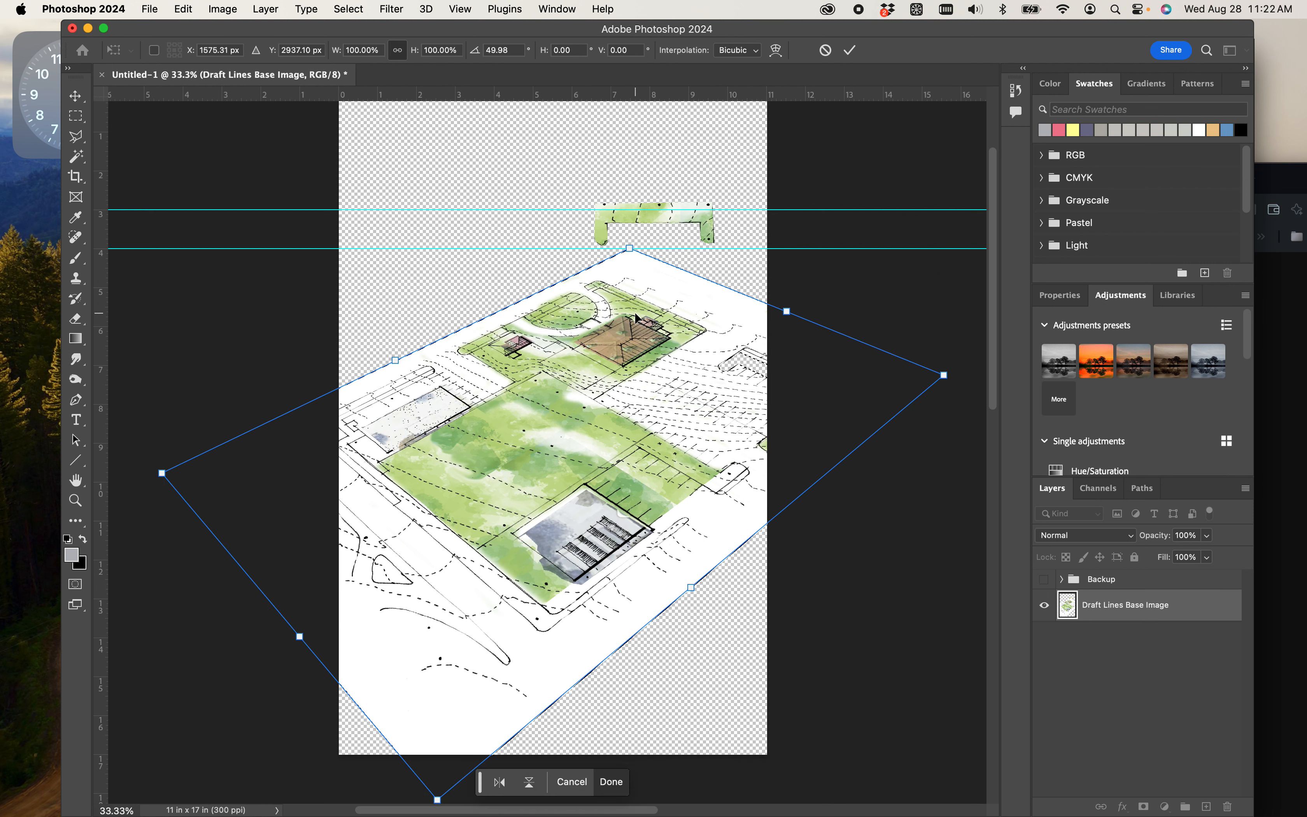
scroll(621, 332, "down", 3)
key("super+z")
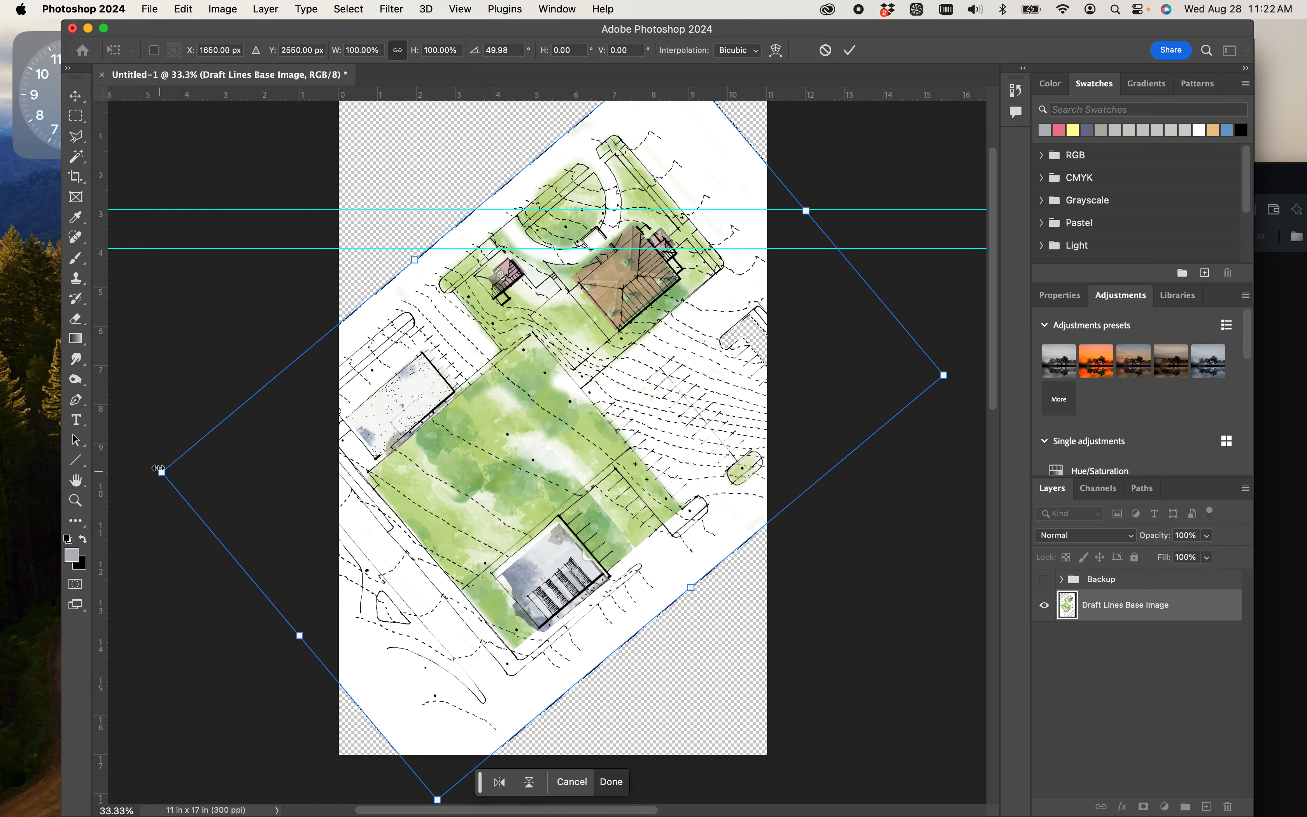
- Rotate the plan to about -53° and pull its uppermost corner down to distort it into a flattened bird's-eye perspective
left_click_drag(223, 618, 648, 674)
scroll(437, 186, "up", 5)
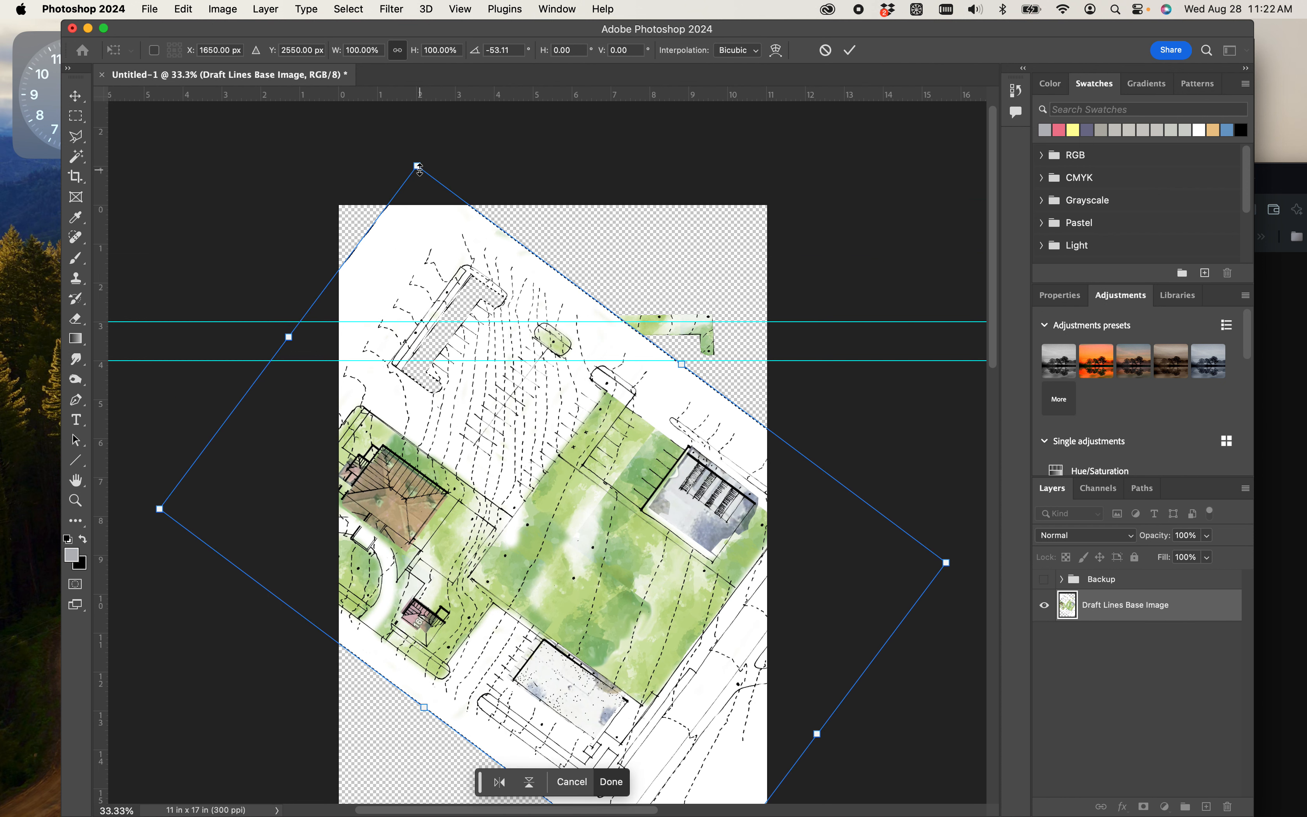
left_click_drag(420, 168, 493, 388)
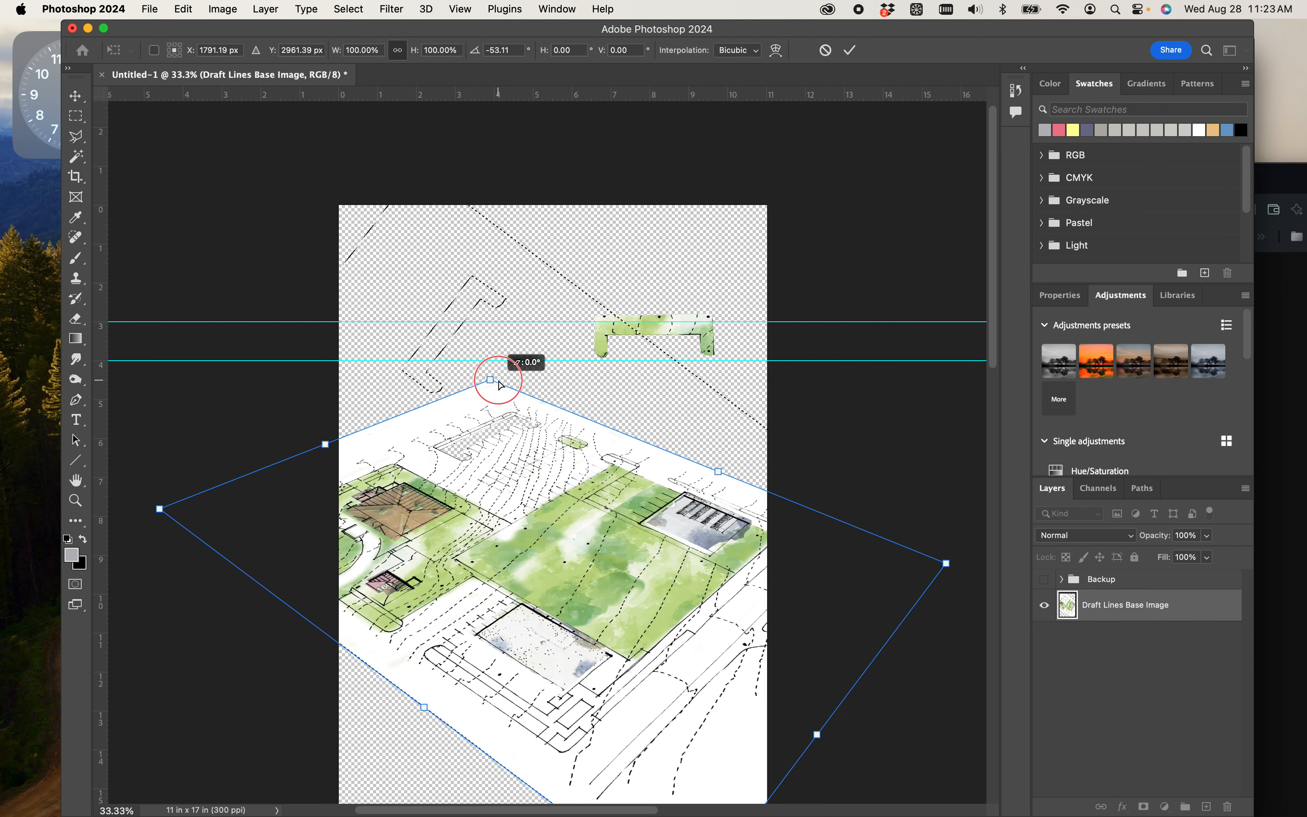
left_click_drag(641, 385, 685, 390)
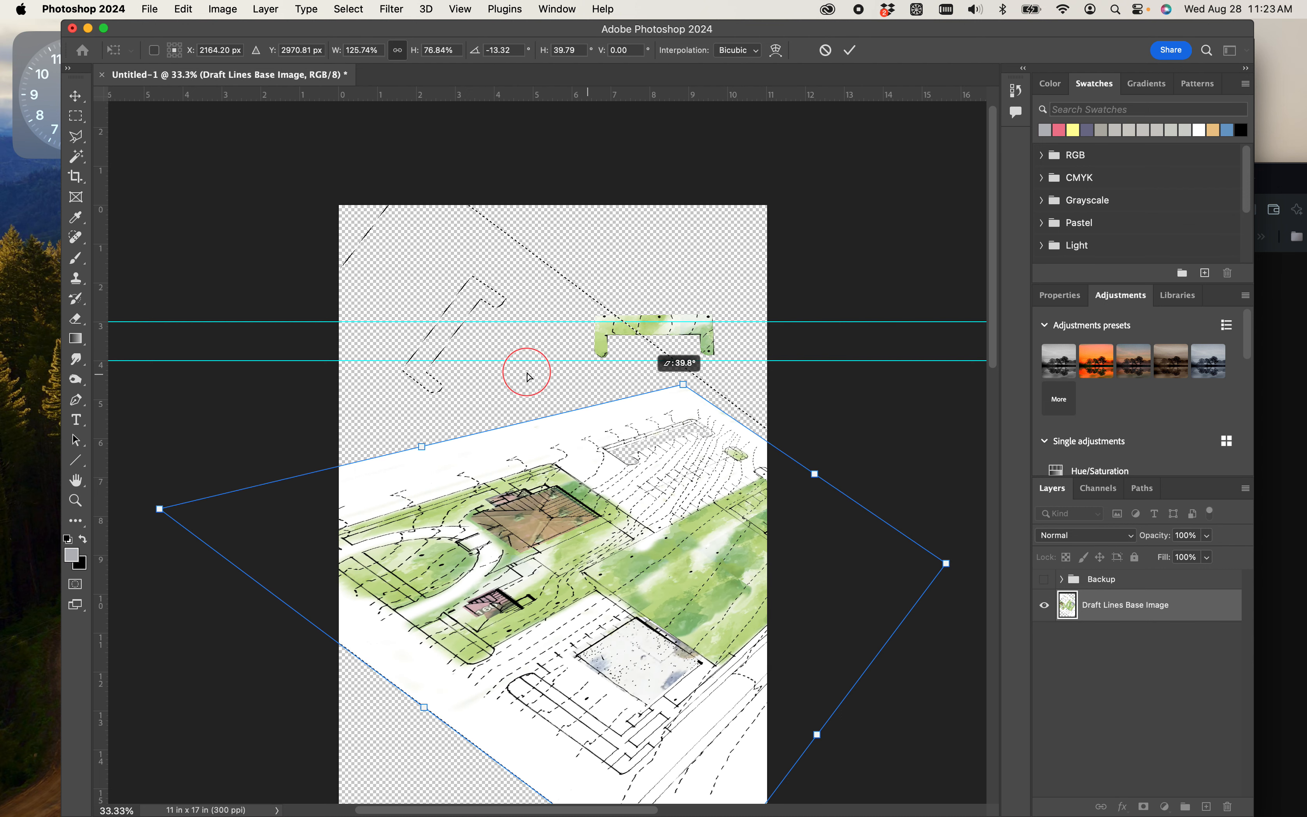
left_click_drag(528, 377, 474, 360)
- Fine-tune the plan's perspective by slightly shifting its lowest, leftmost and rightmost corners, and commit the transform
scroll(535, 446, "down", 5)
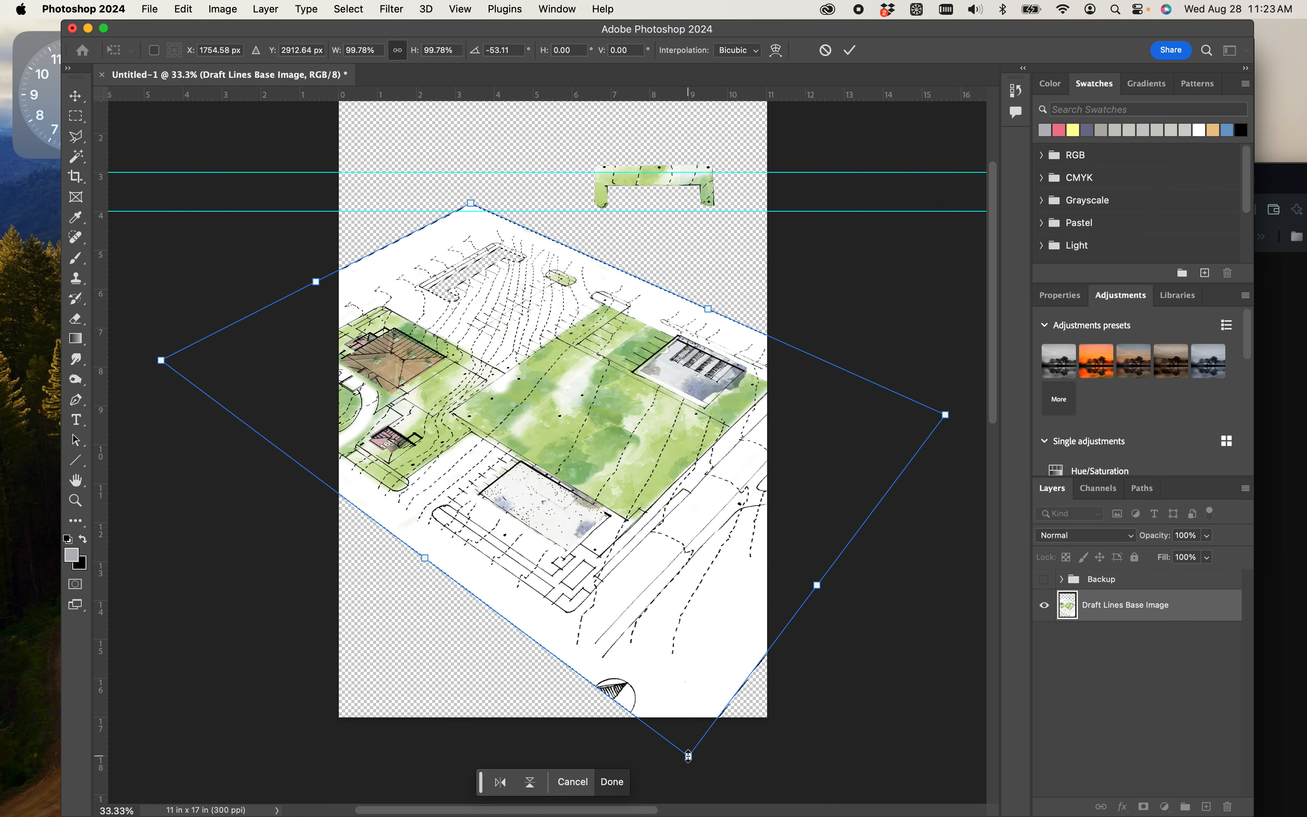
left_click_drag(688, 755, 713, 770)
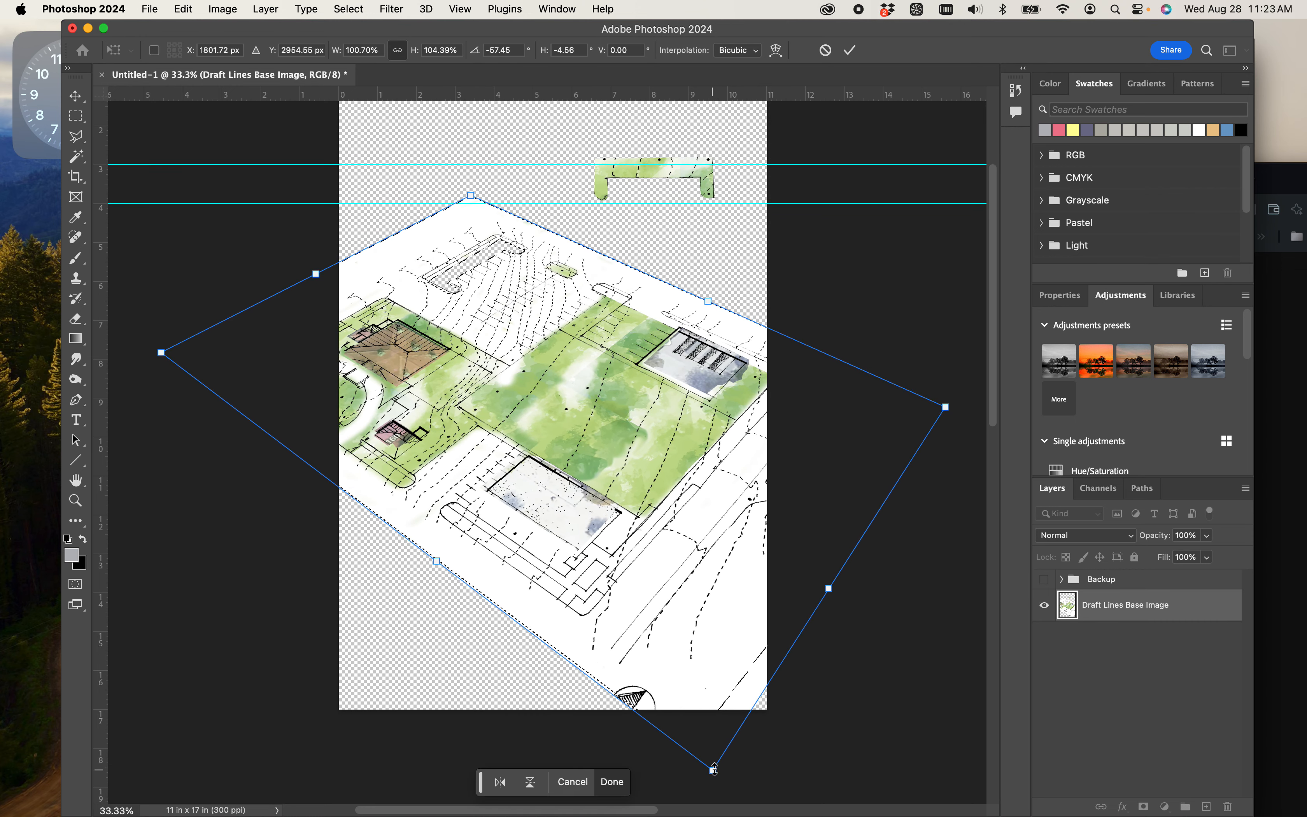
mouse_move(157, 353)
left_mouse_down()
mouse_move(153, 370)
mouse_move(165, 351)
left_mouse_up()
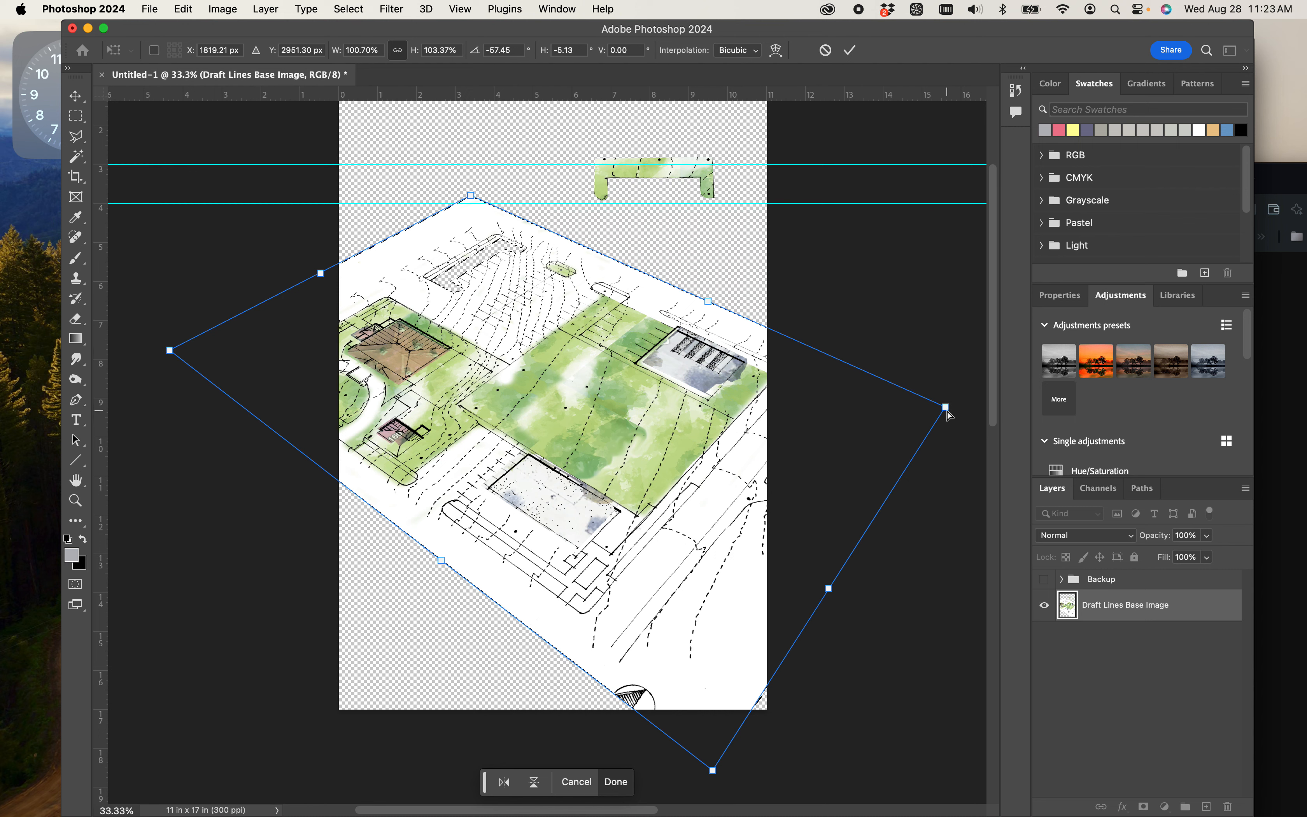
left_click_drag(948, 415, 949, 431)
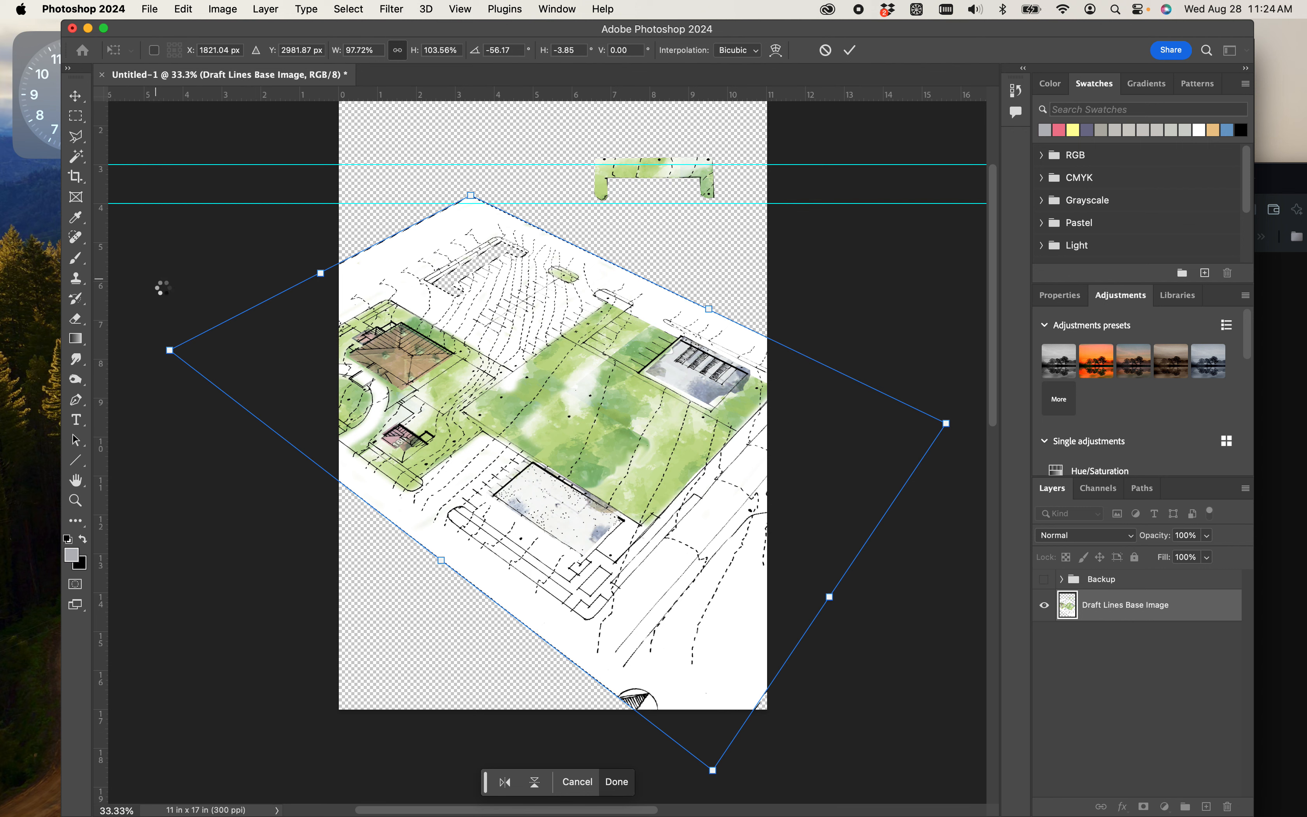
key("e")
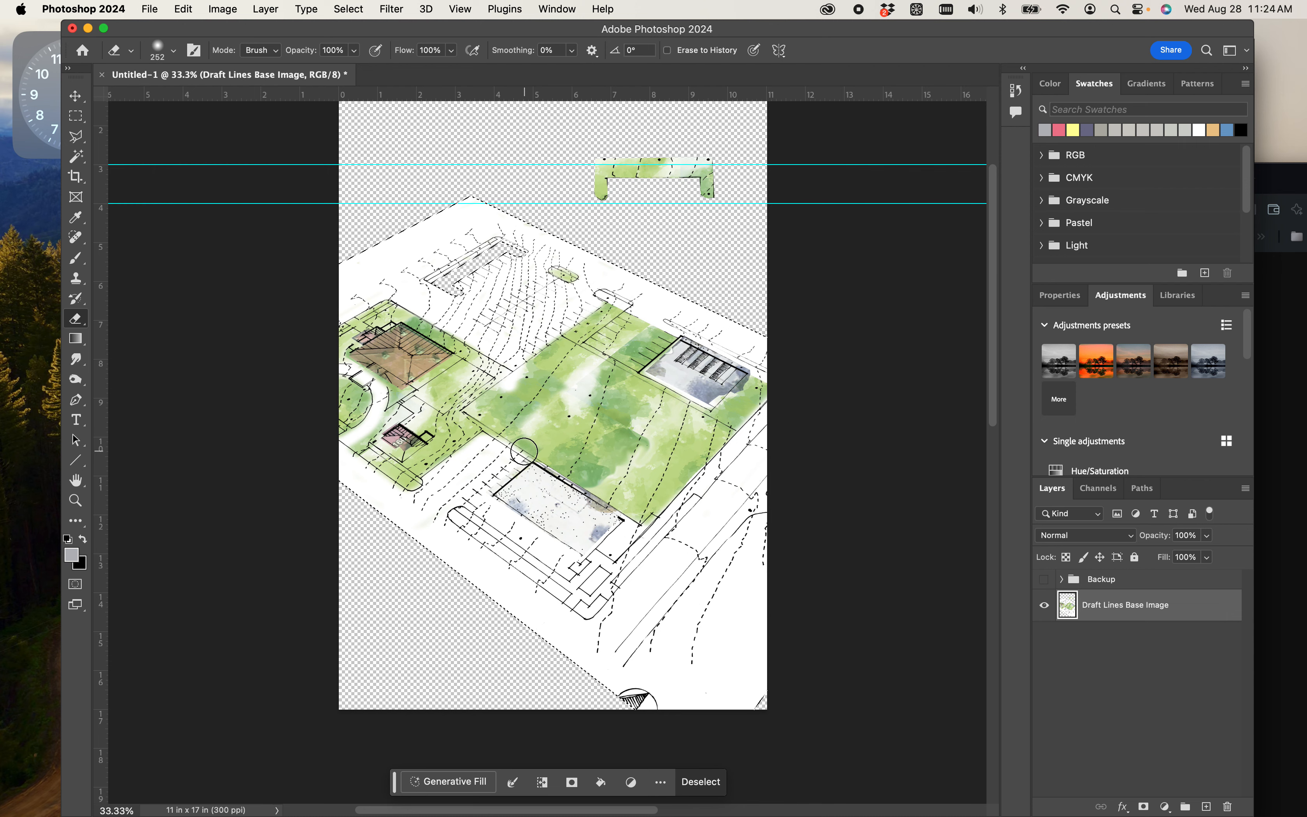
- Scale the distorted plan proportionally to about 33% and place it in the page's upper left area
key("super+t")
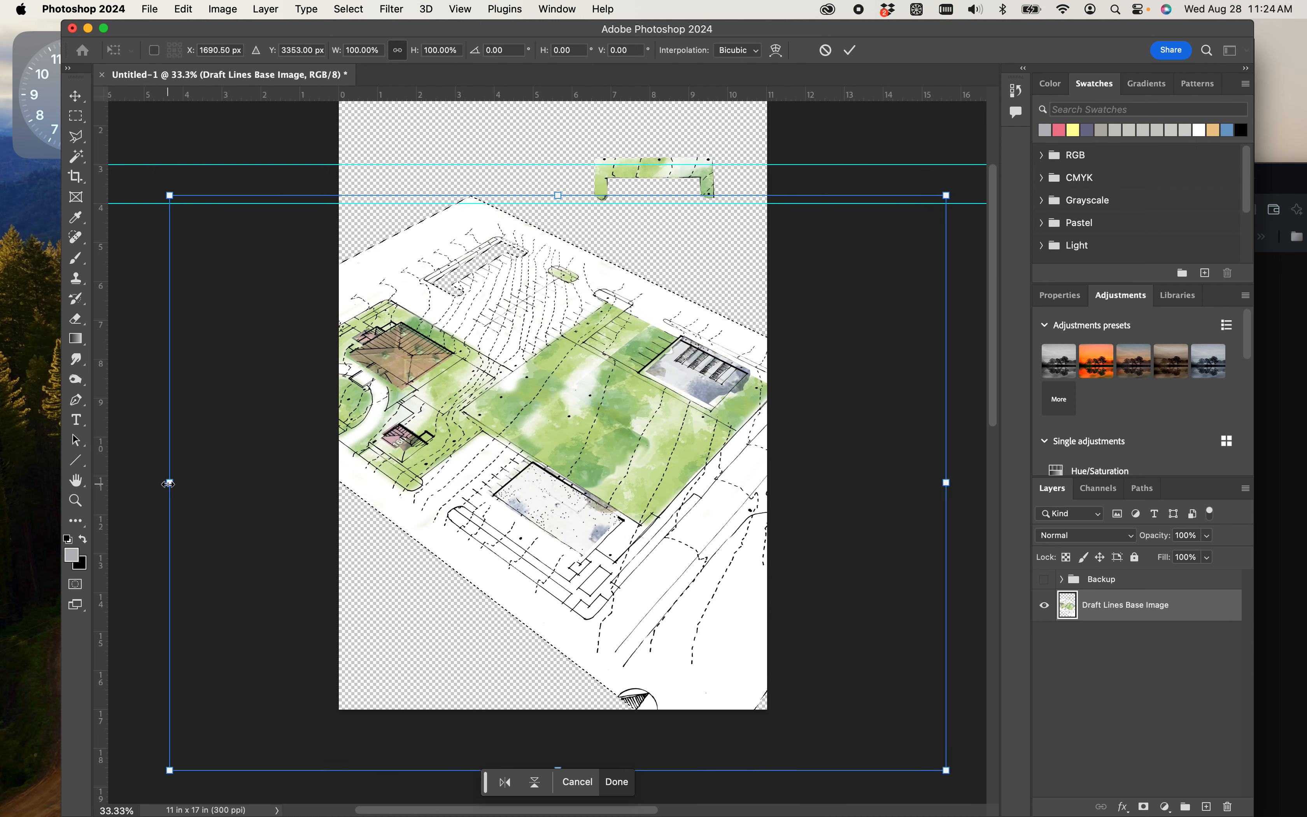
left_click_drag(169, 483, 449, 511)
left_click_drag(946, 483, 529, 245)
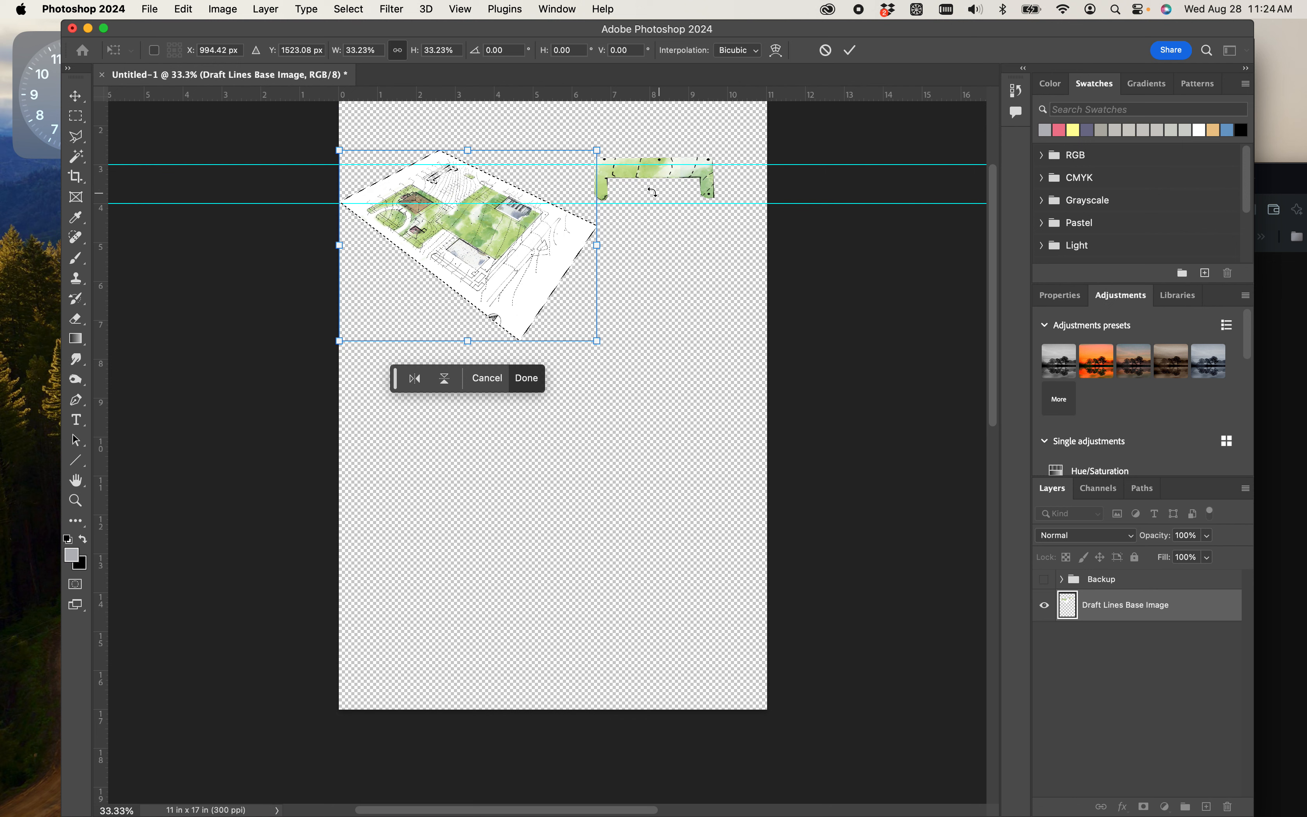
left_click(626, 274)
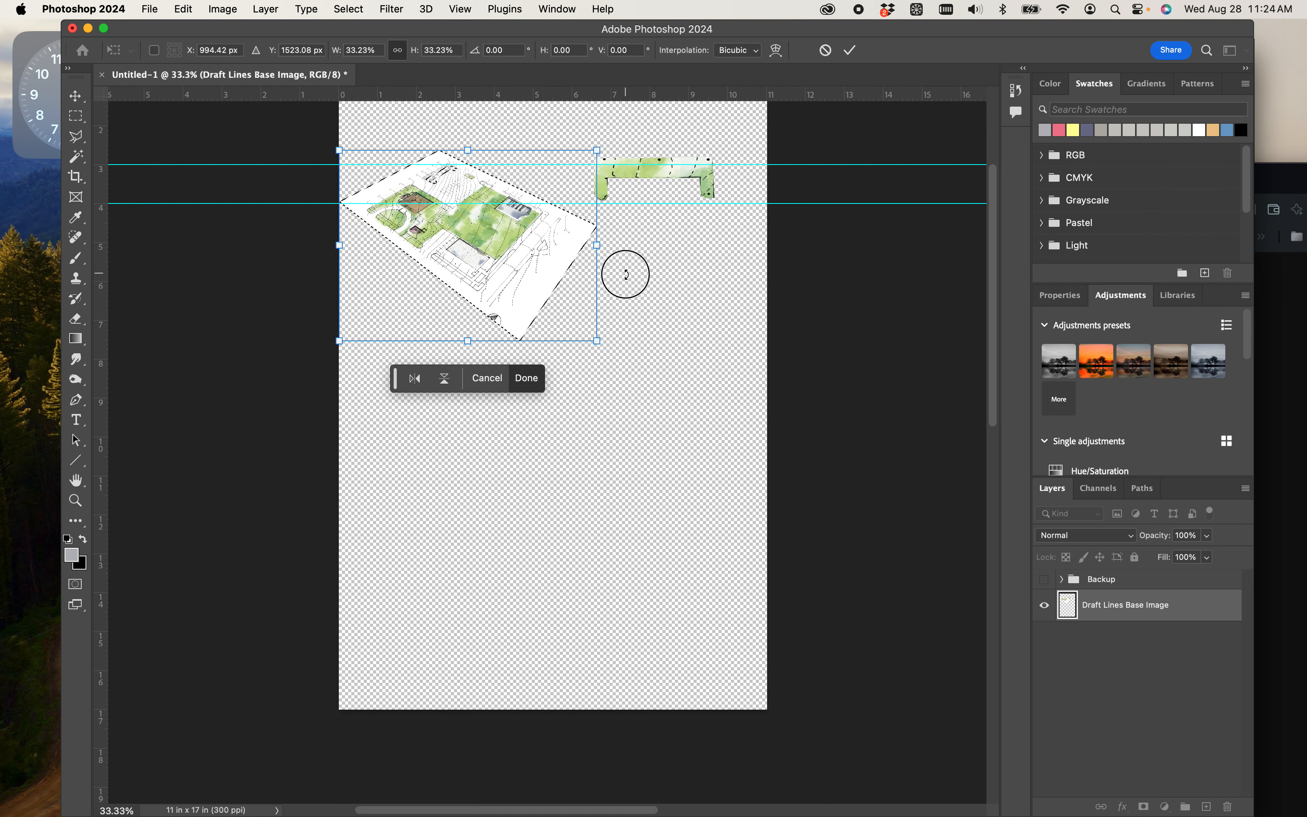
key("Return")
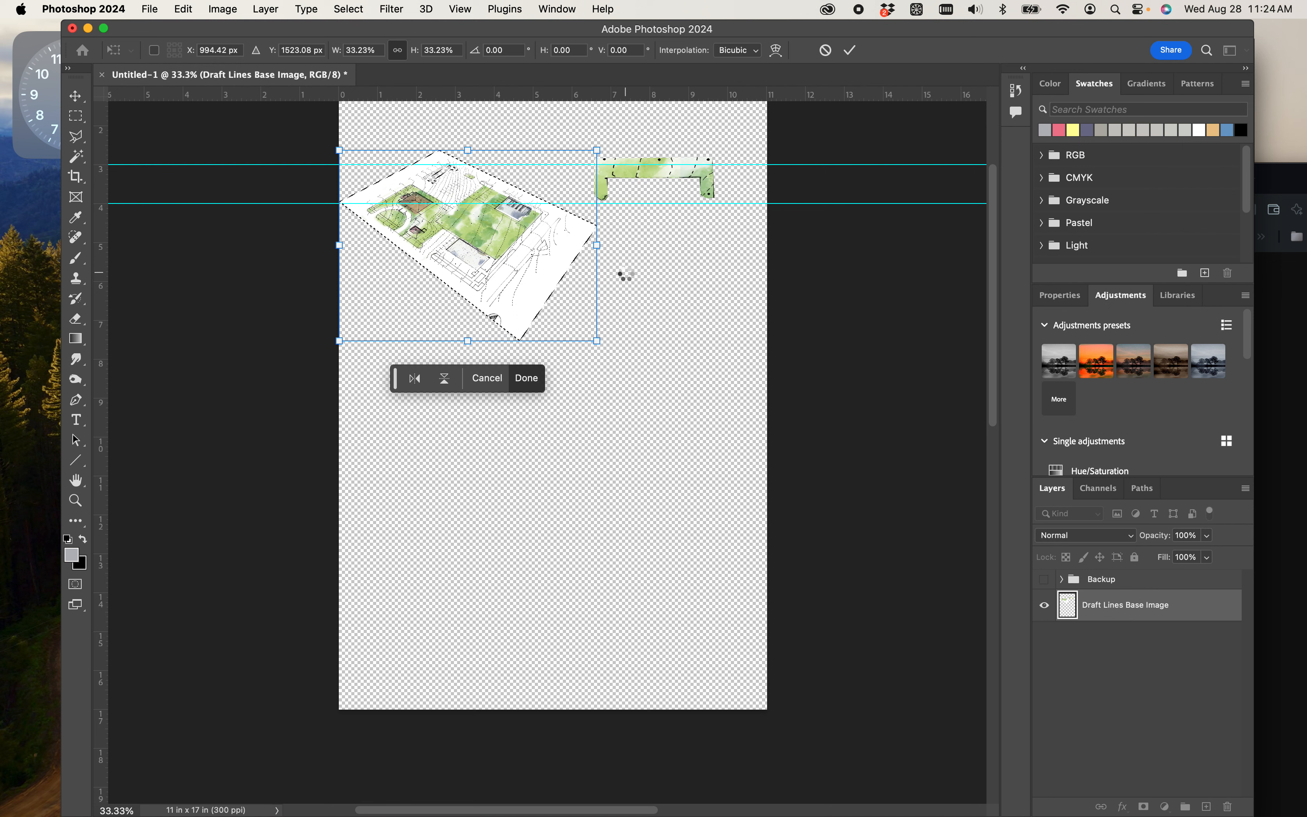
key("e")
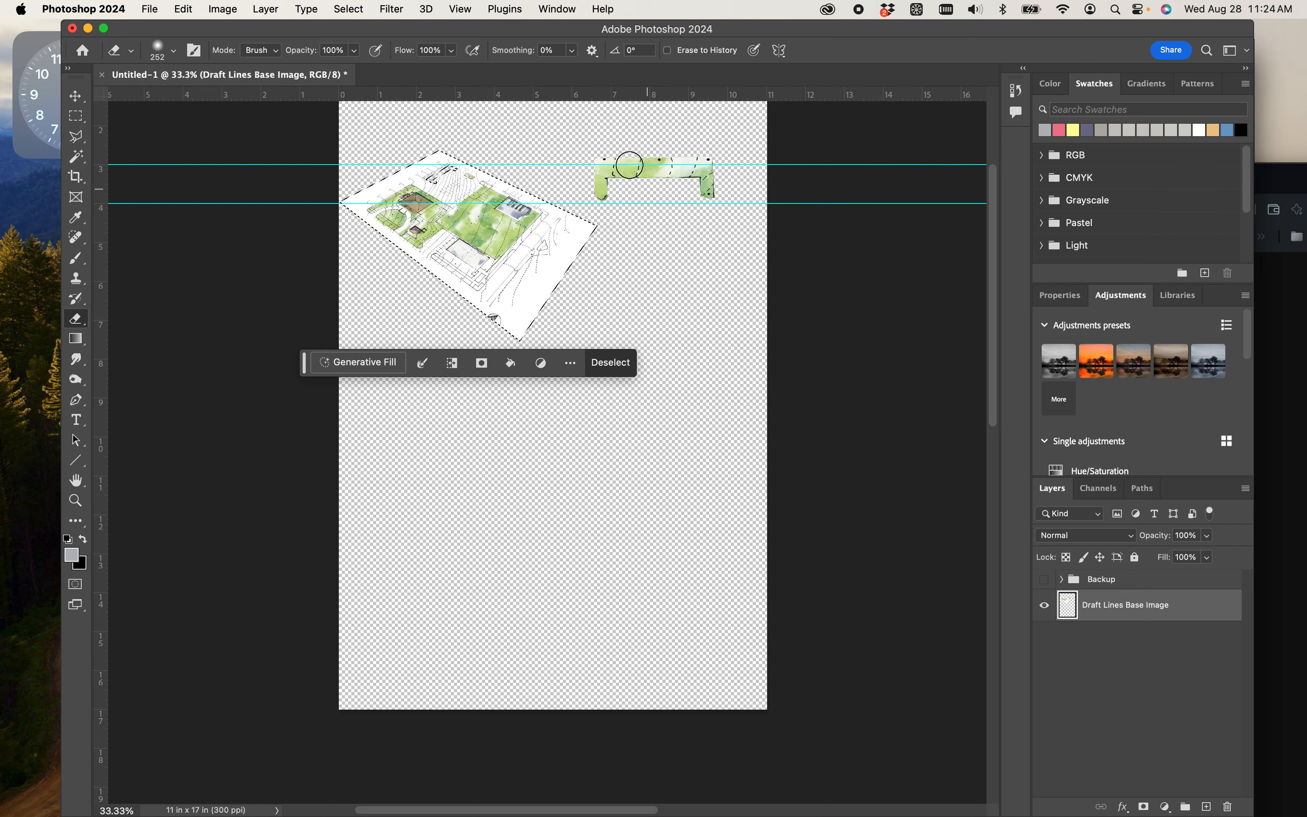
- Check which layer holds the stray grass fragment by looking into the Backup group and toggling the Draft Lines Base Image layer's visibility
left_click(75, 96)
left_click(695, 296)
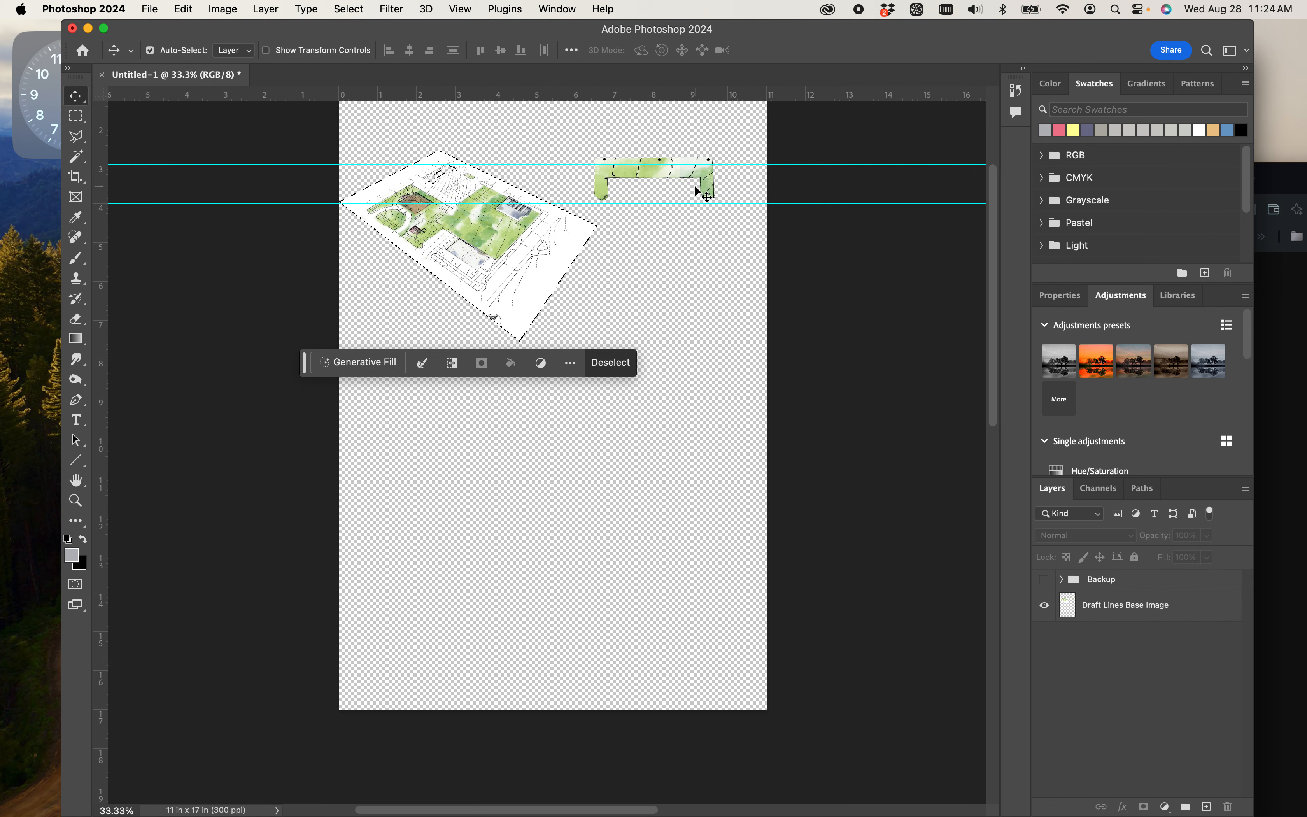
left_click(676, 280)
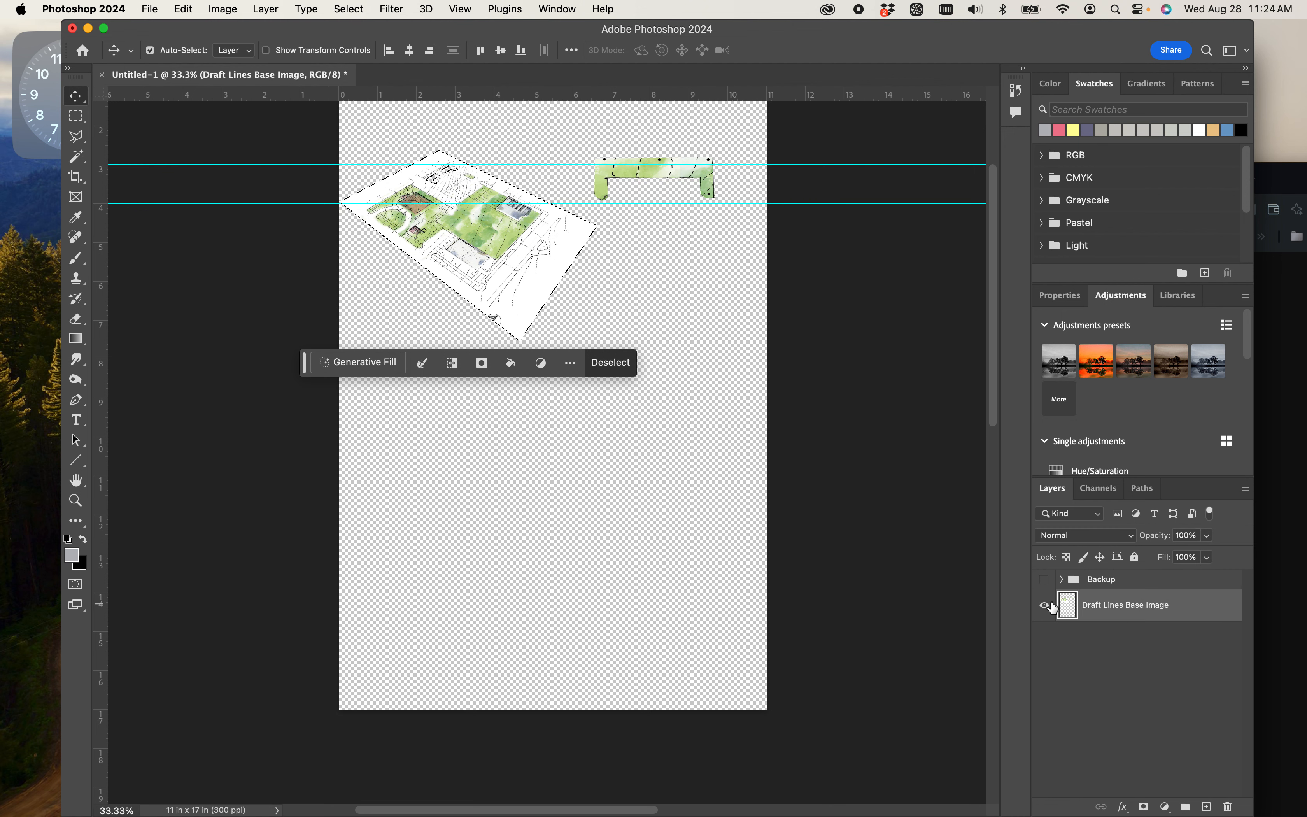
left_click(1067, 587)
left_click(1062, 579)
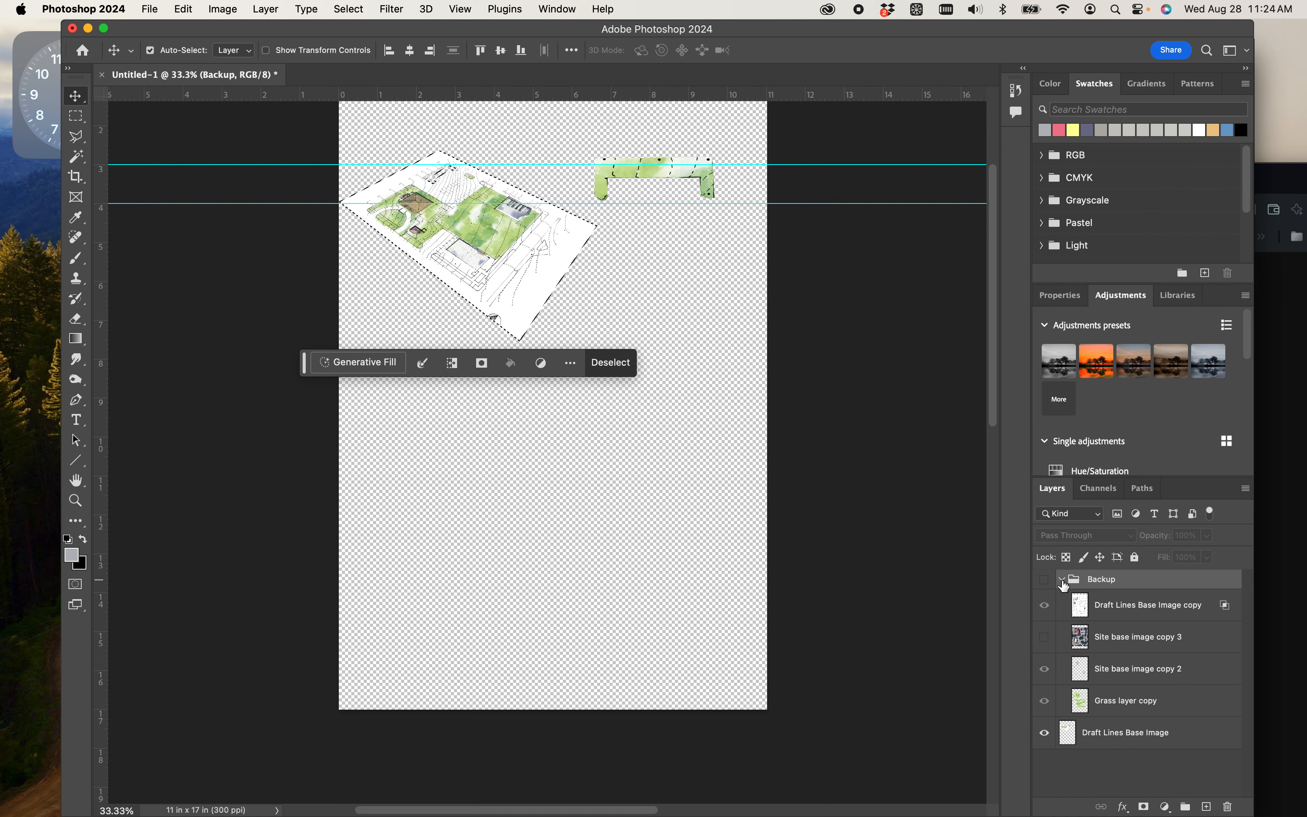
left_click(1045, 733, "alt")
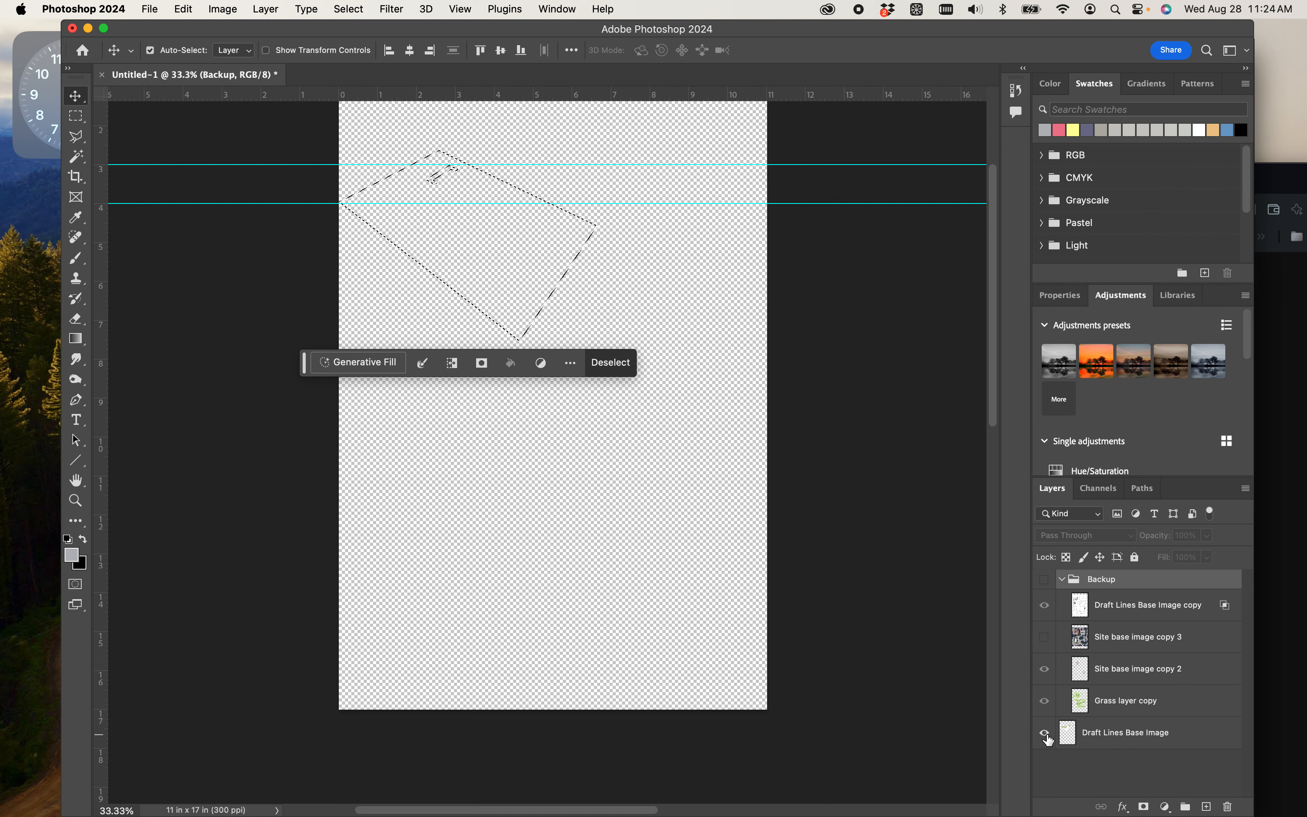
left_click(1045, 734, "alt")
left_click(1062, 580)
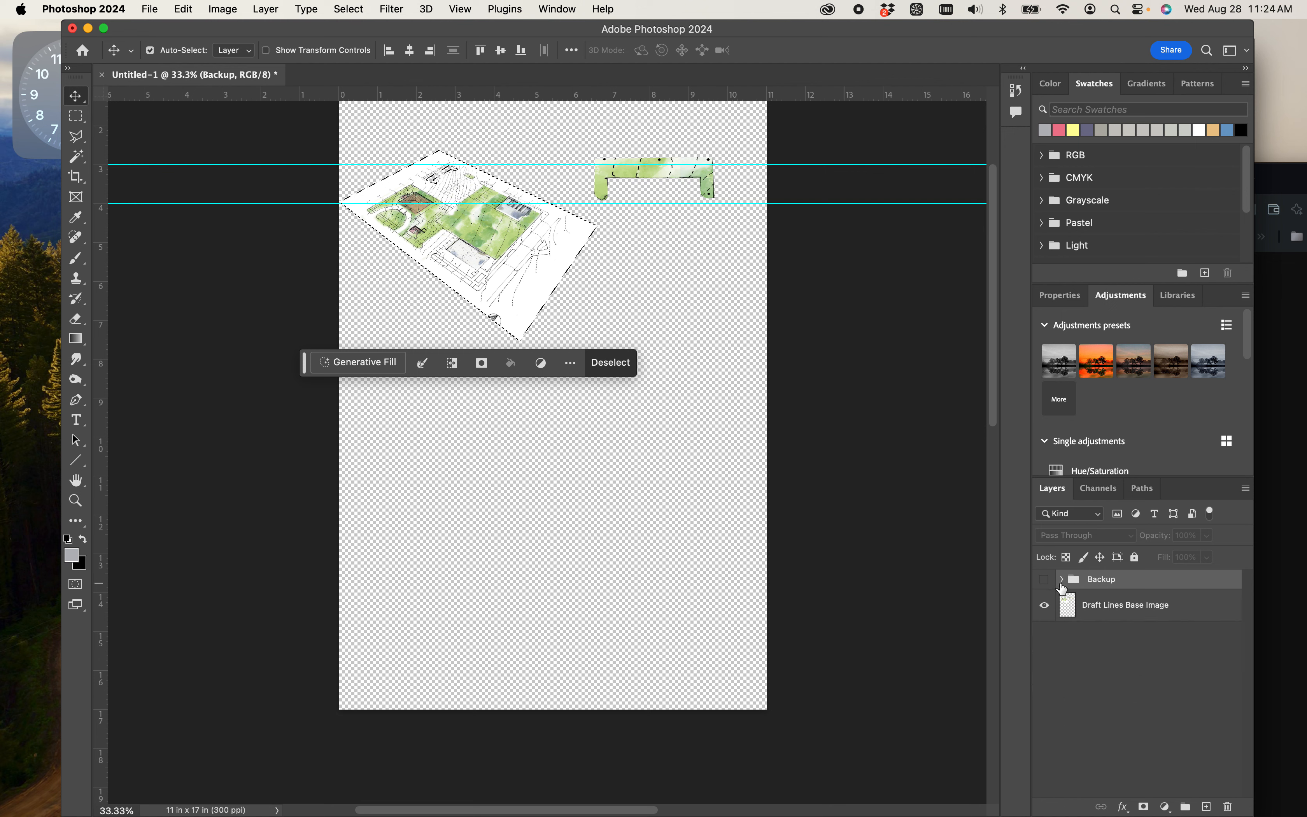
left_click(1047, 606)
left_click(1045, 605)
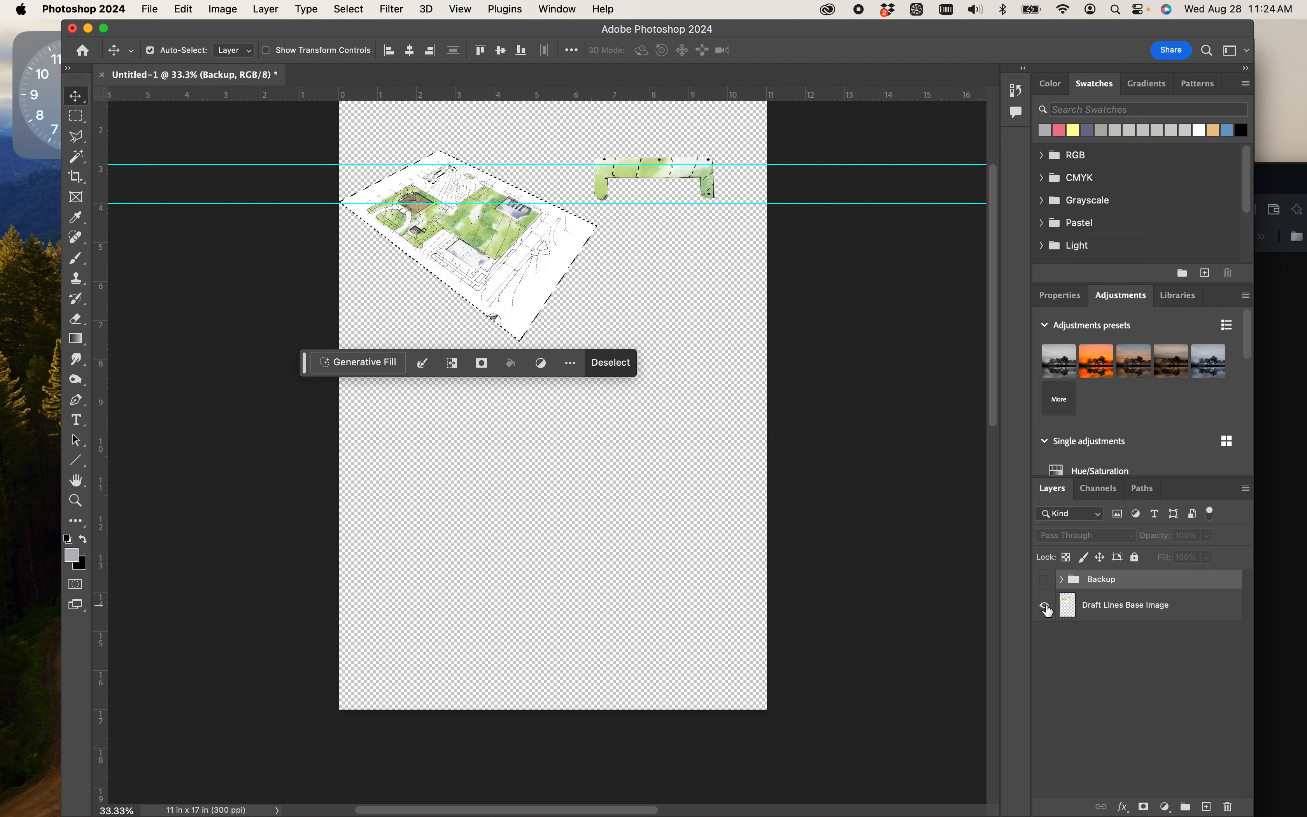
left_click(1080, 616)
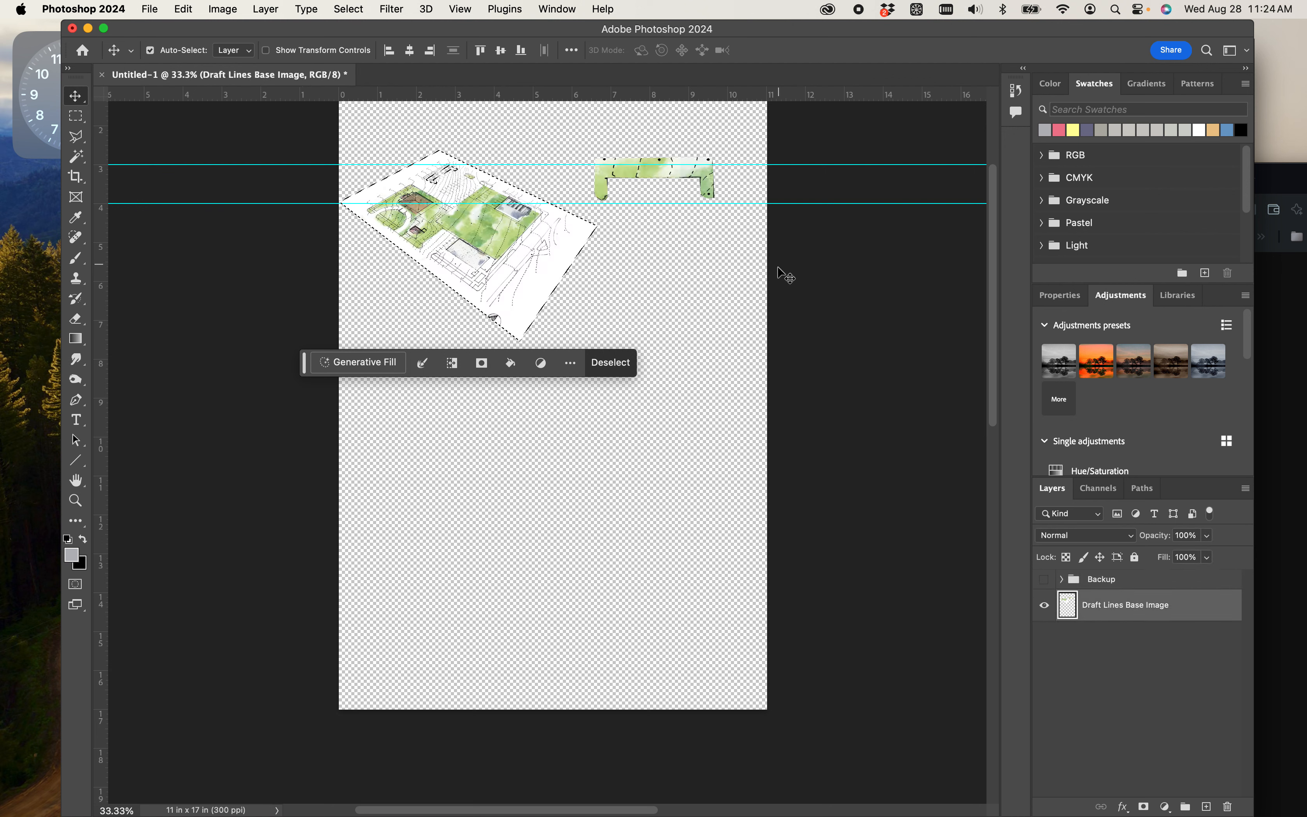
- Clear the selection and erase the stray grass fragment beside the plan on the Draft Lines Base Image layer
left_click(695, 343)
key("super+d")
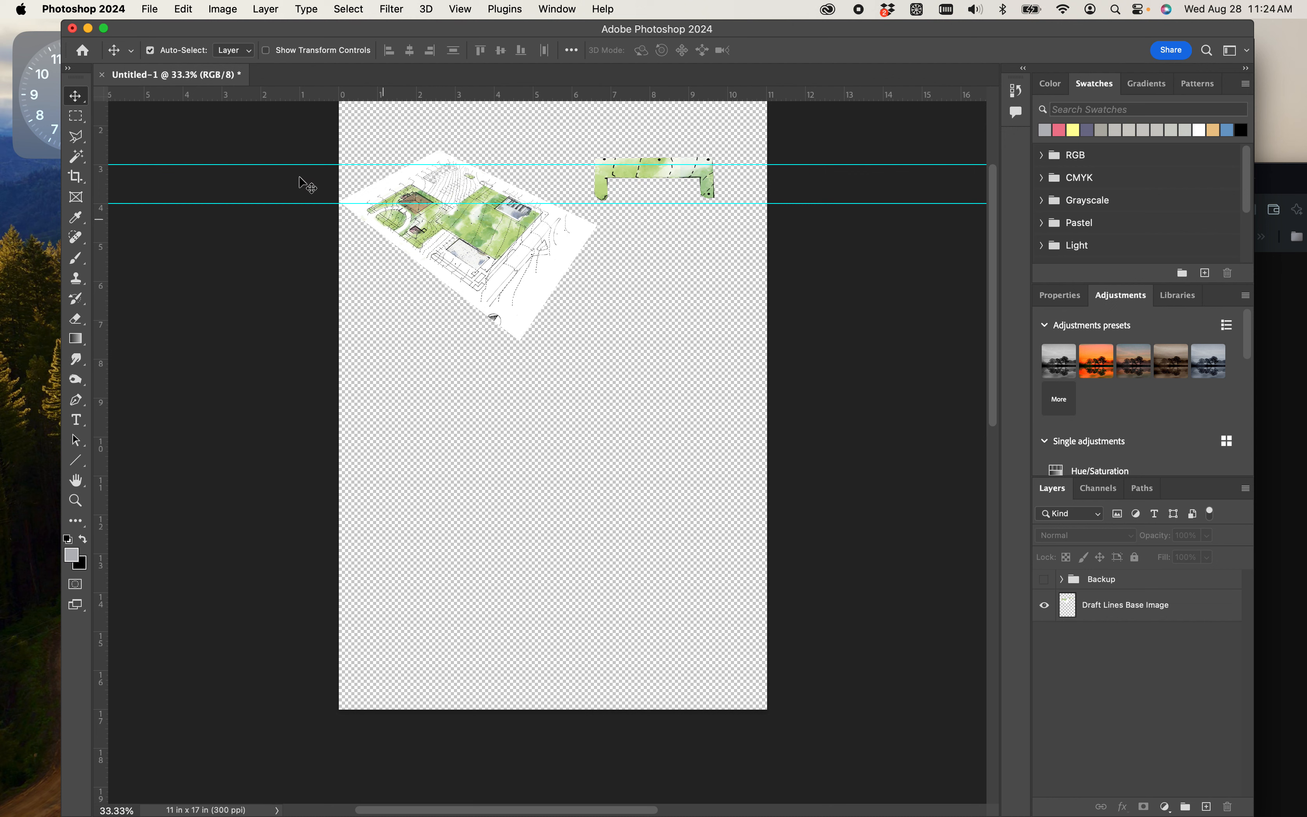
key("e")
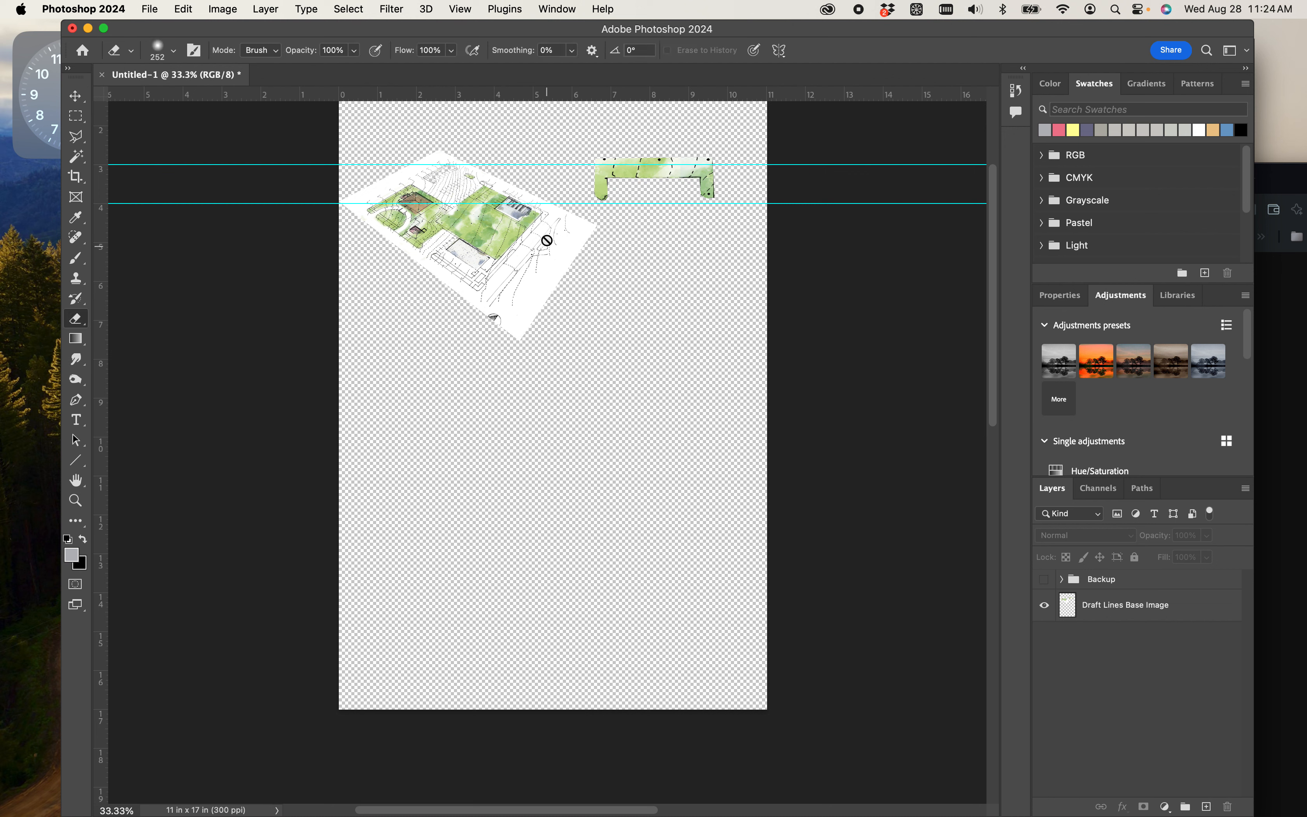
left_click(1121, 610)
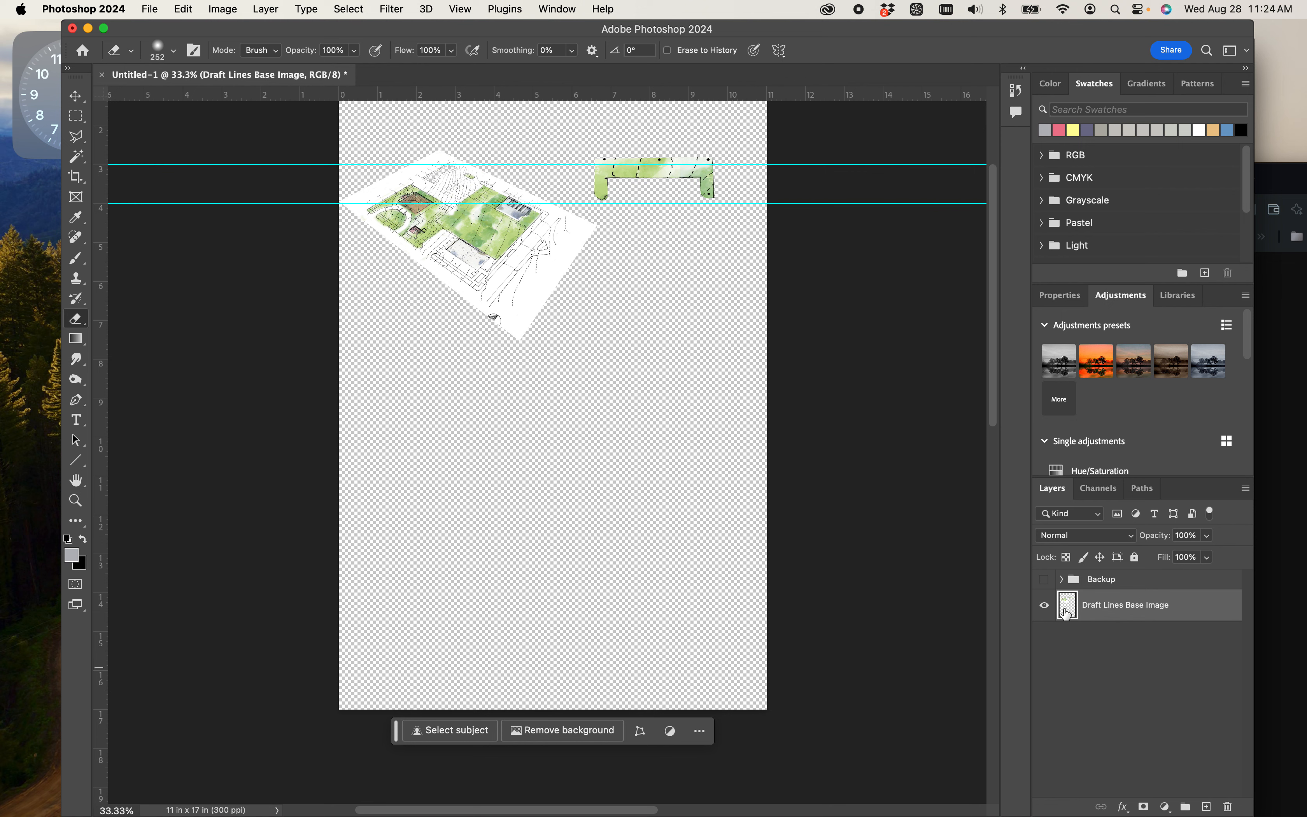
mouse_move(727, 223)
left_mouse_down()
mouse_move(693, 154)
mouse_move(694, 206)
mouse_move(650, 166)
mouse_move(594, 165)
mouse_move(602, 195)
mouse_move(618, 178)
mouse_move(671, 174)
mouse_move(610, 155)
mouse_move(777, 183)
left_mouse_up()
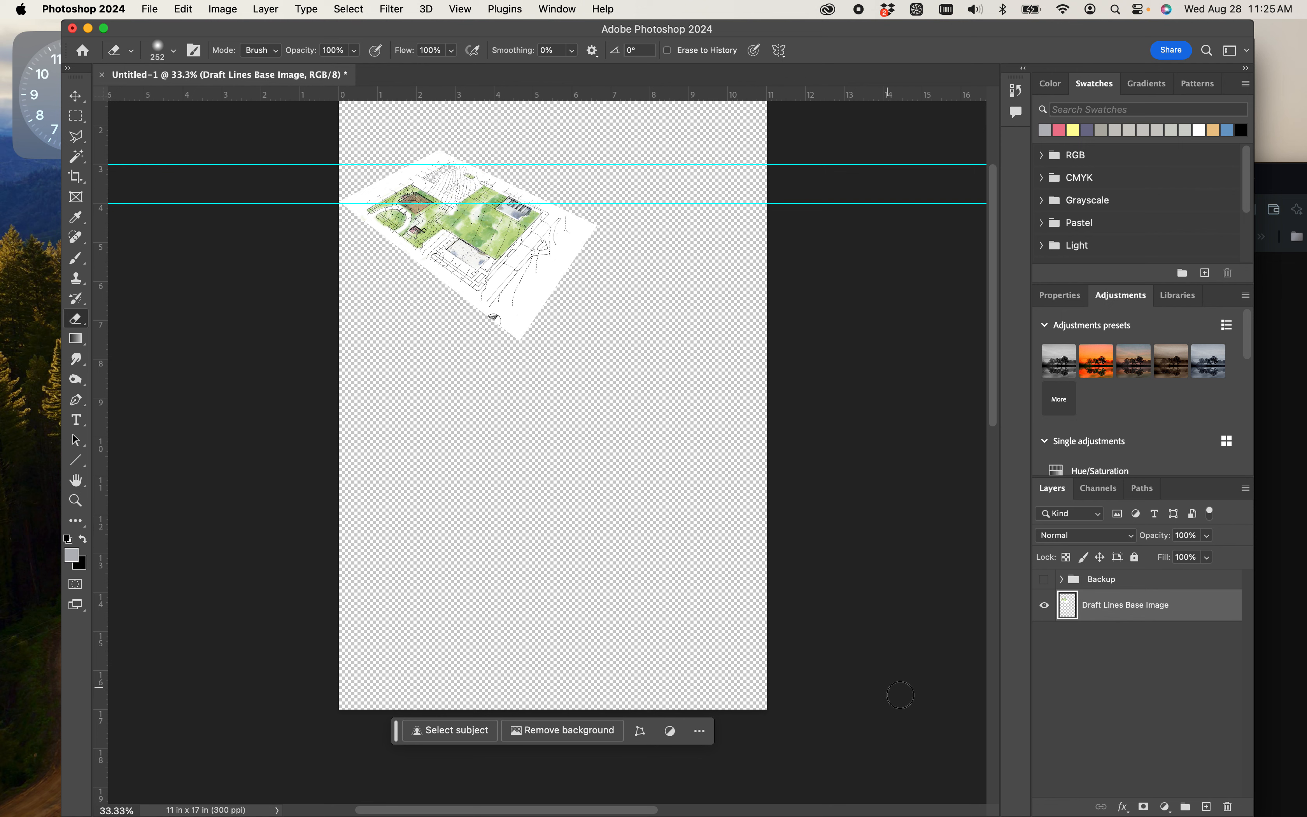
- Create a new layer beneath the Draft Lines Base Image layer and name it "Backround layer"
left_click(1206, 807)
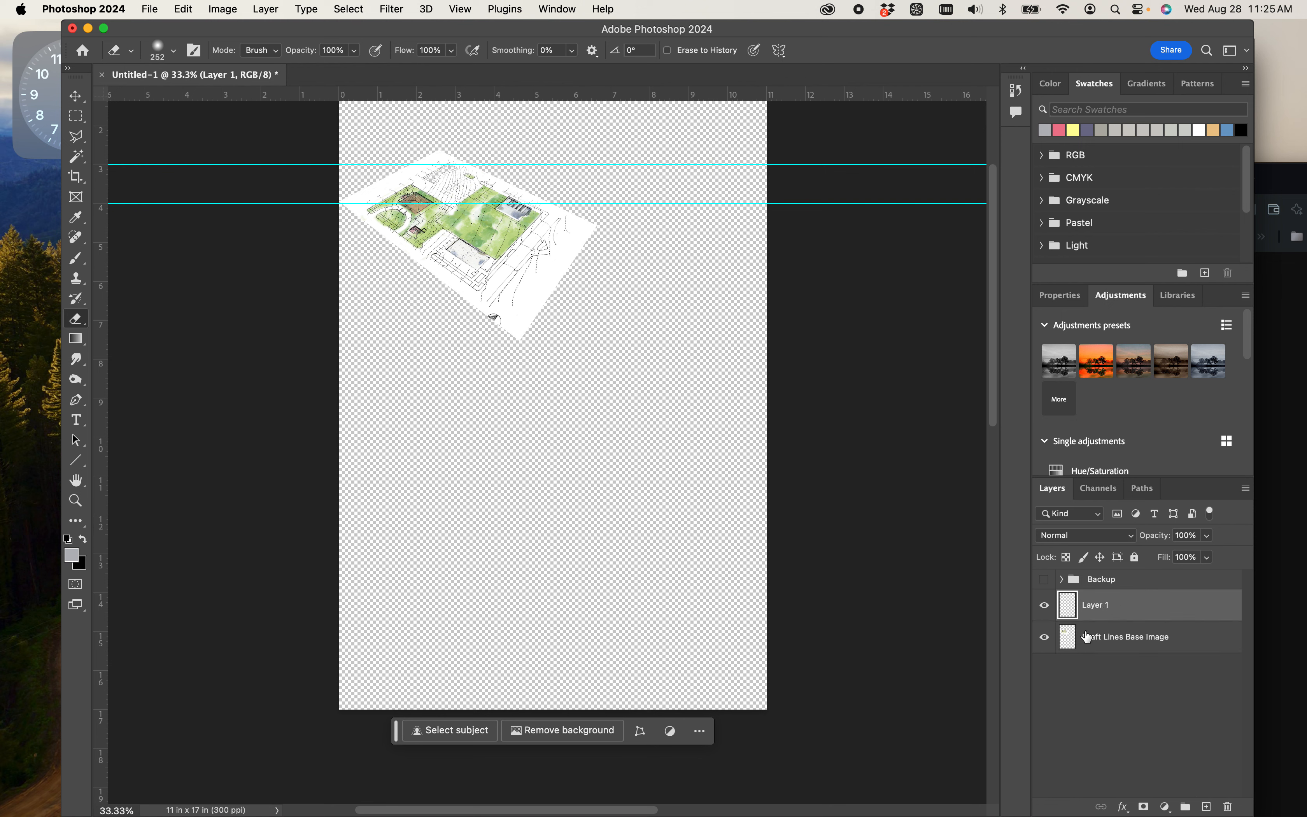
left_click_drag(1097, 608, 1105, 668)
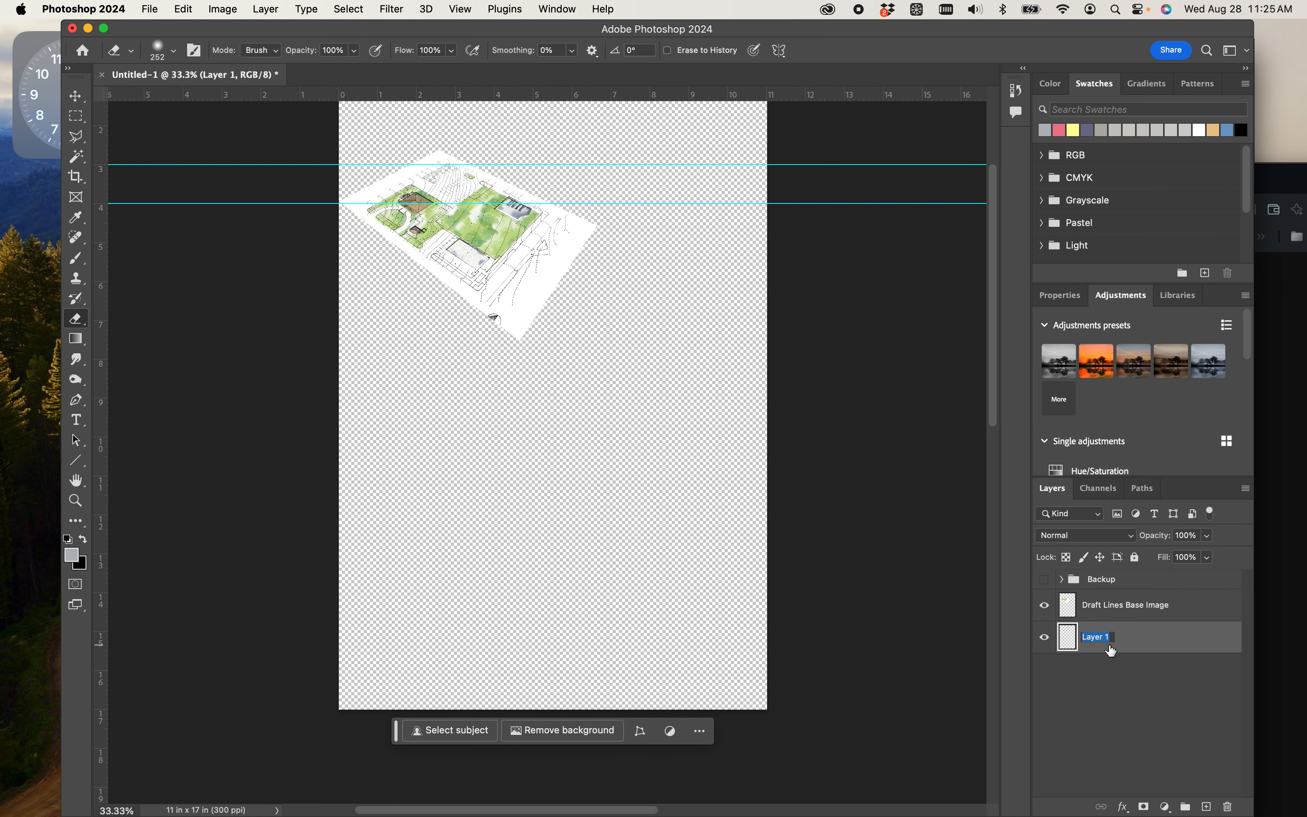
type("Backround layer")
key("Return")
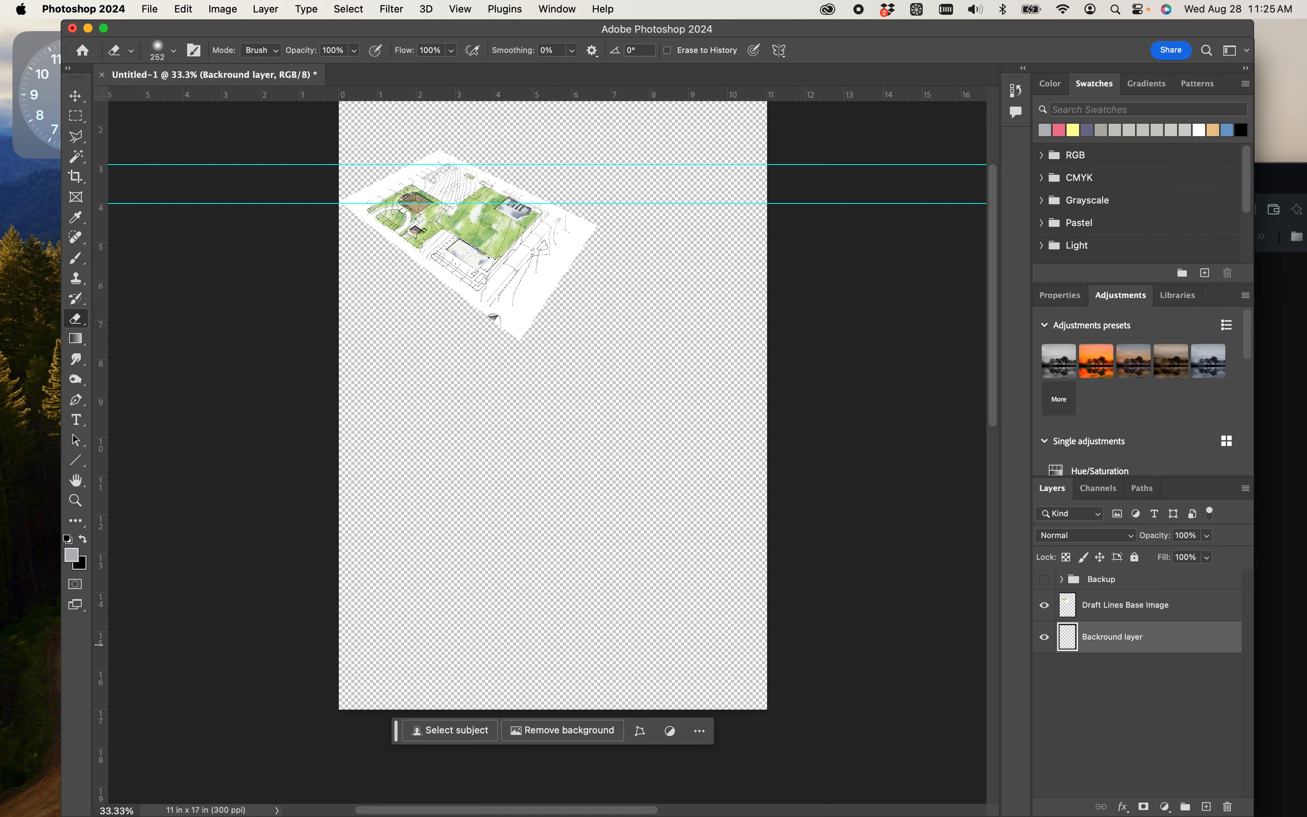
left_click(1152, 709)
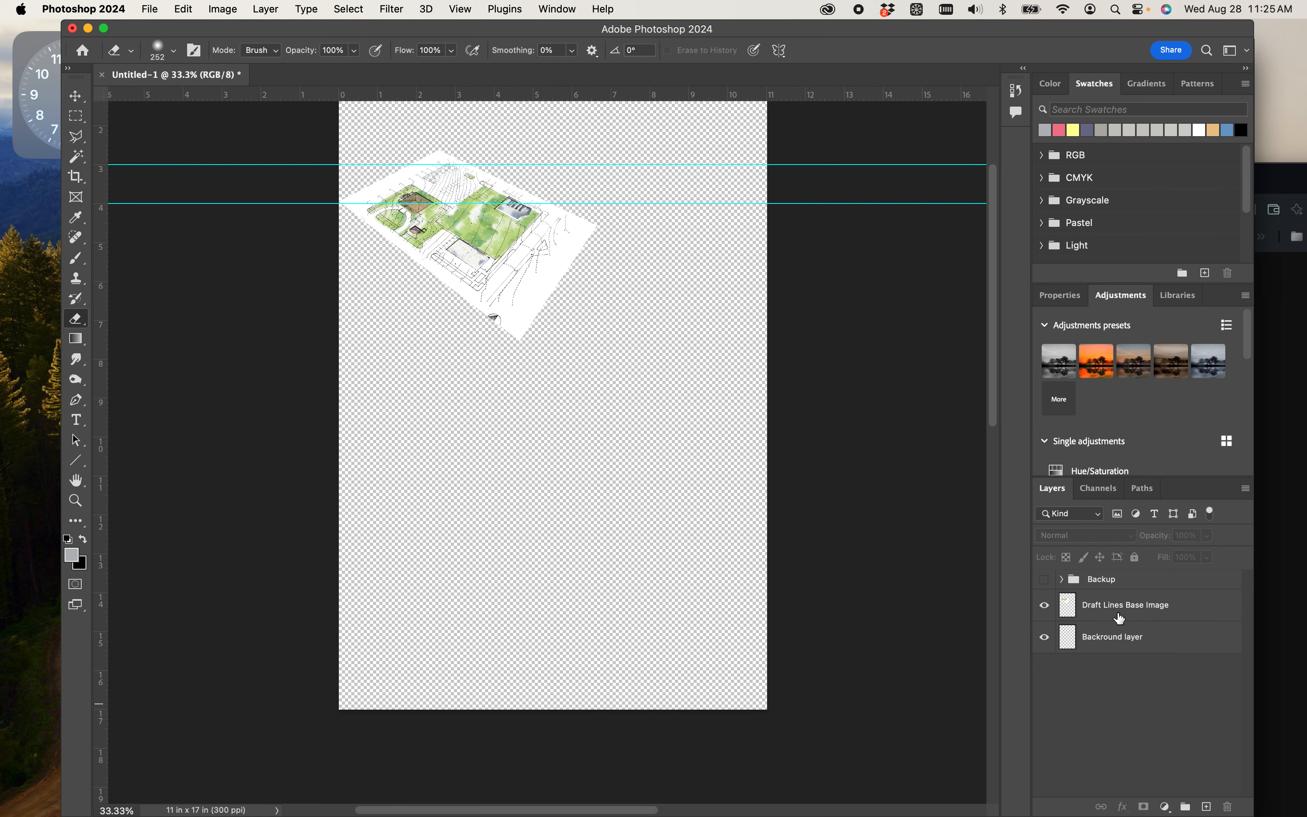
- Duplicate the plan layer with the copy offset to the right, and erase the stray grass and north-arrow remnants from it
left_click(1131, 607)
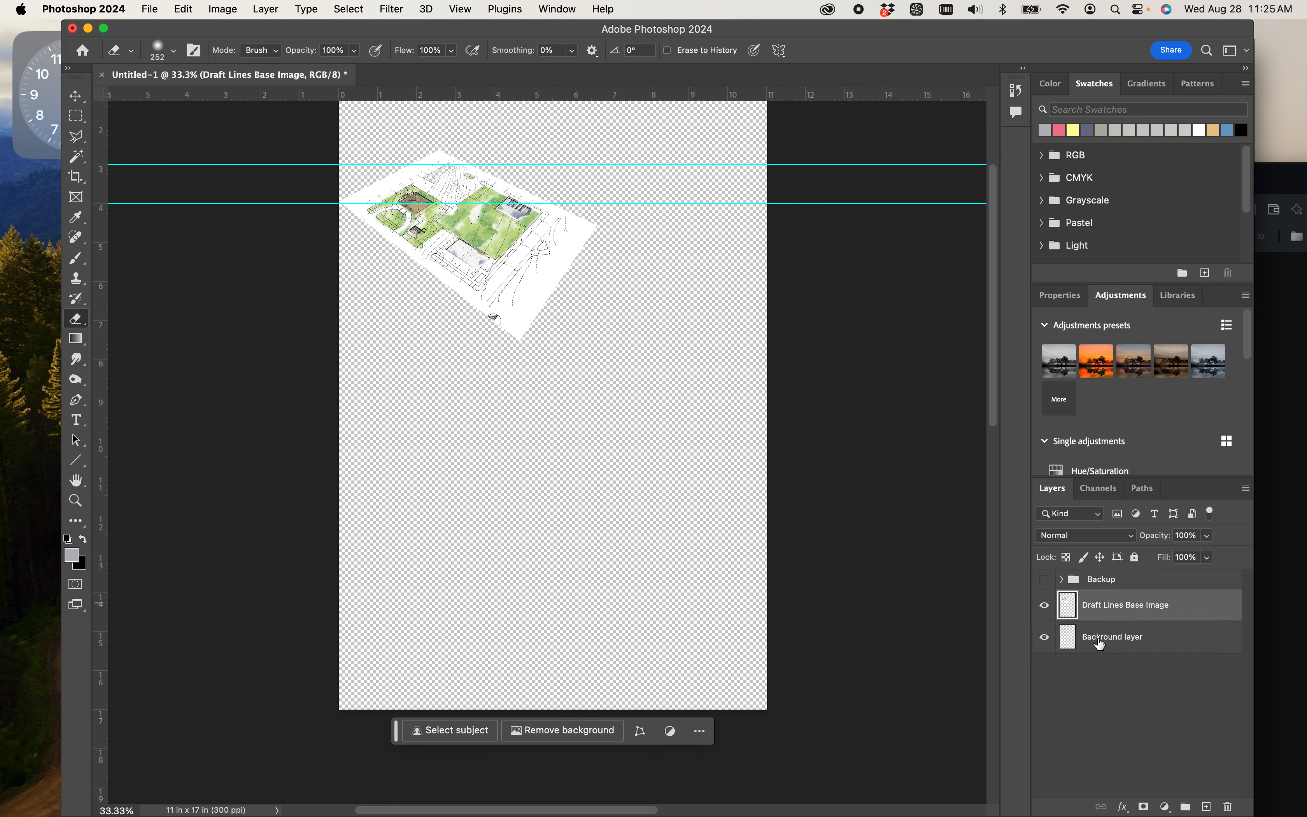
key("super+z")
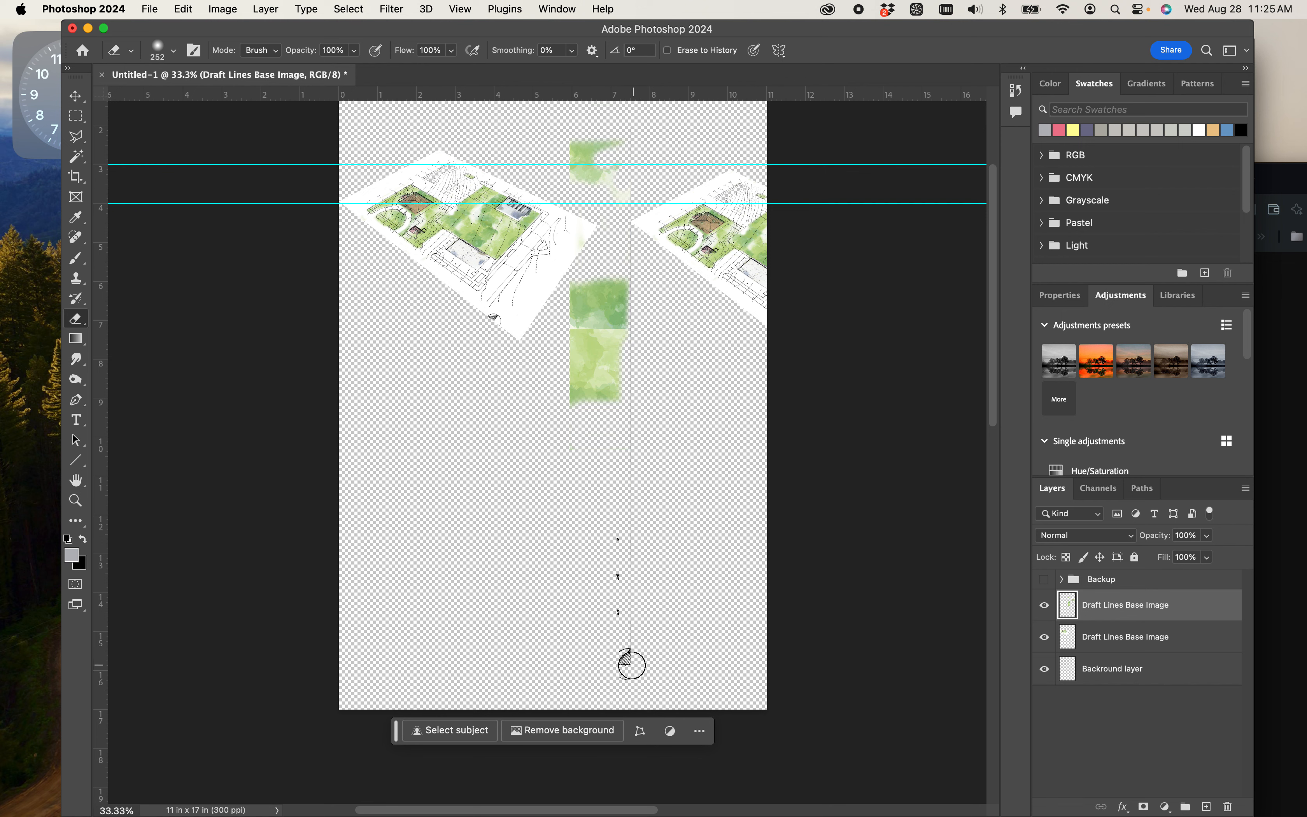
mouse_move(630, 668)
left_mouse_down()
mouse_move(637, 571)
mouse_move(615, 569)
mouse_move(618, 446)
mouse_move(570, 420)
mouse_move(608, 383)
mouse_move(560, 360)
mouse_move(611, 318)
mouse_move(583, 332)
mouse_move(630, 280)
mouse_move(583, 311)
mouse_move(584, 291)
mouse_move(570, 297)
mouse_move(599, 279)
mouse_move(627, 310)
mouse_move(613, 293)
mouse_move(622, 180)
mouse_move(572, 152)
mouse_move(617, 143)
mouse_move(592, 177)
mouse_move(607, 327)
left_mouse_up()
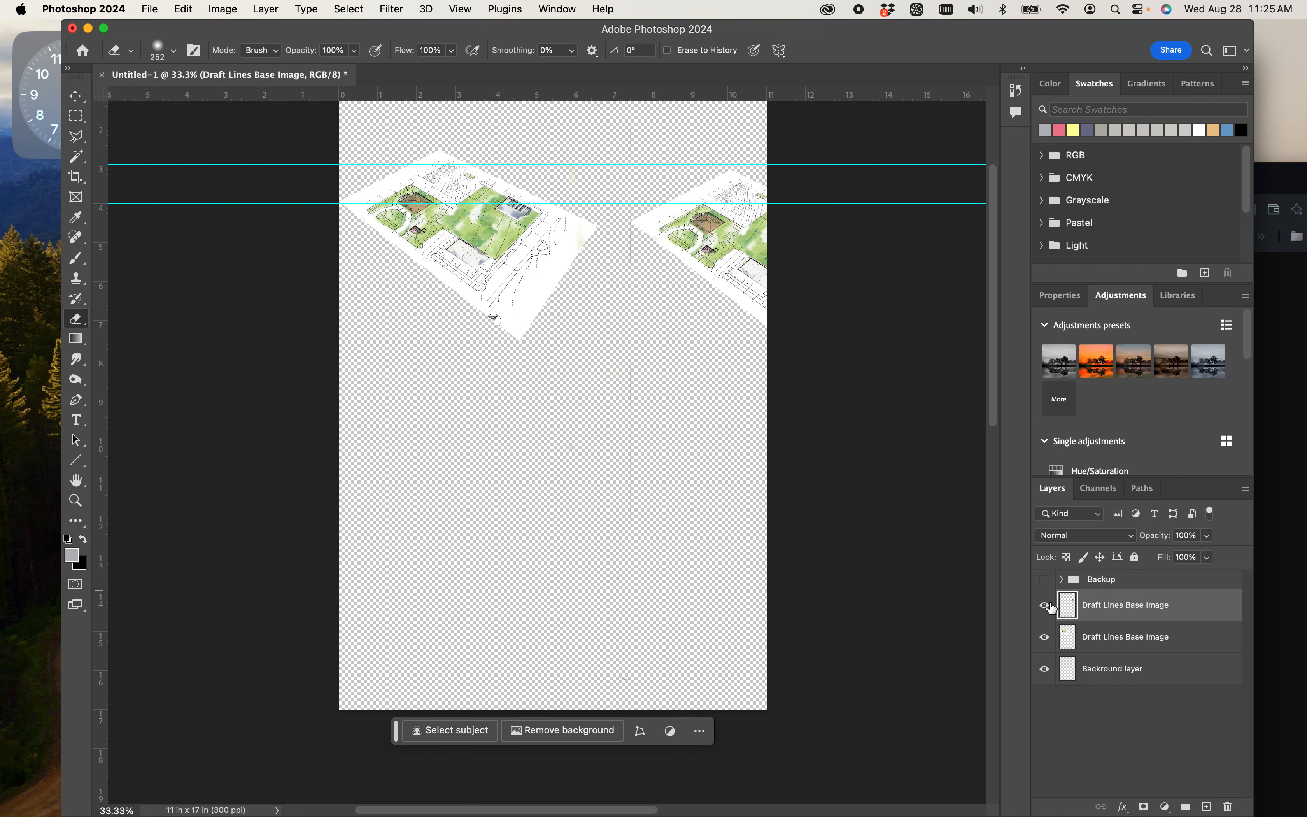
- Move the duplicated plan directly below the original, to about X 1586 px, Y 4183 px
key("super+t")
left_click_drag(750, 257, 470, 463)
mouse_move(484, 236)
left_mouse_down()
mouse_move(519, 242)
mouse_move(475, 233)
mouse_move(443, 250)
mouse_move(484, 247)
left_mouse_up()
key("super+z")
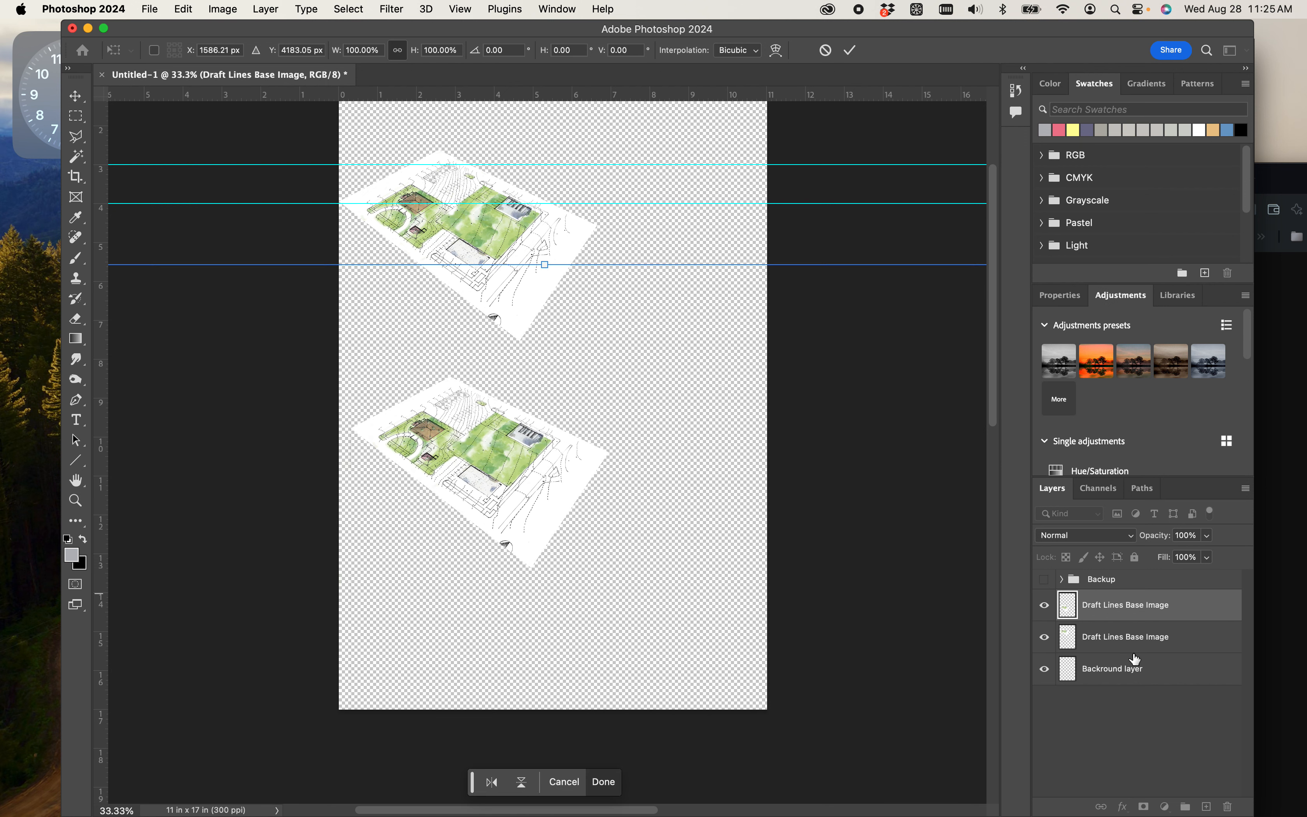
- Commit the copy's placement and shift the original upper plan slightly up and right, to about X 1650 px, Y 2327 px
left_click(1099, 636)
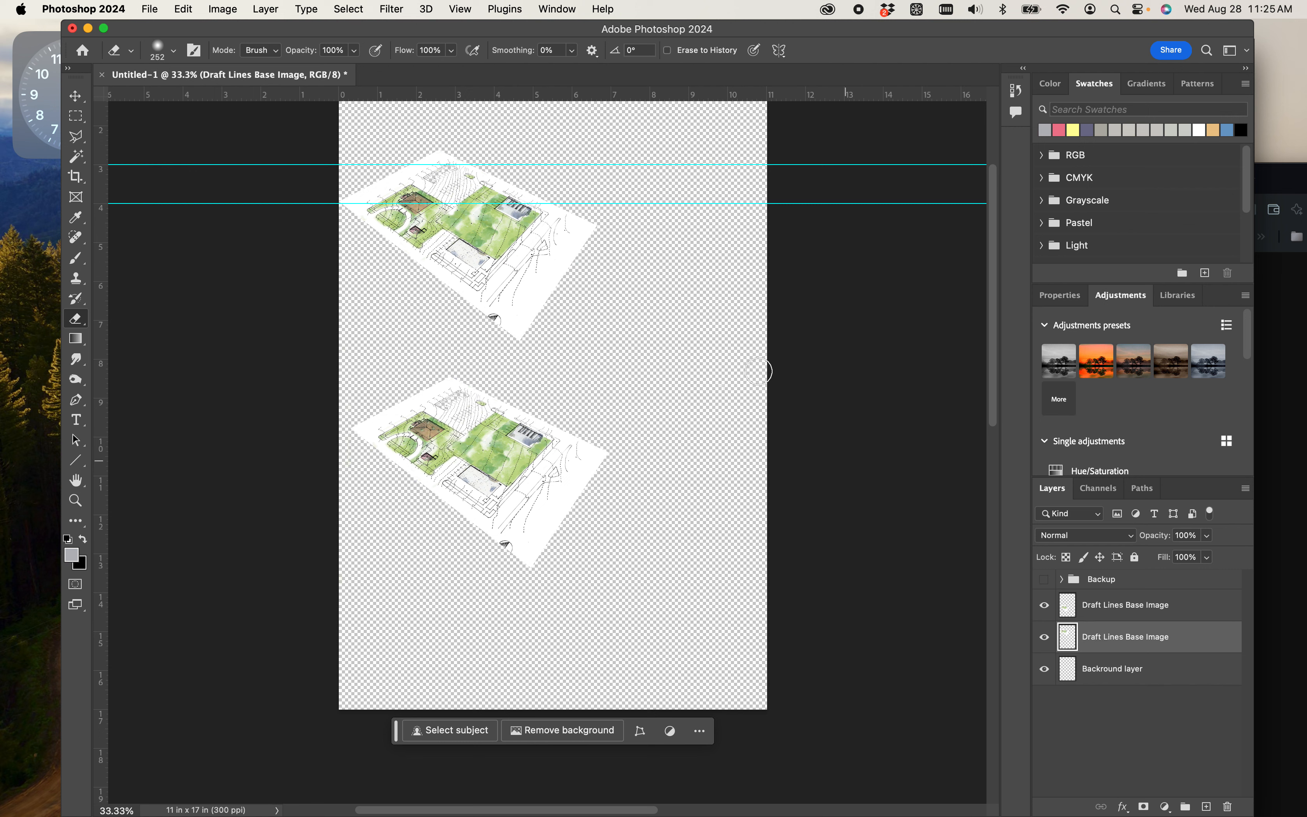
key("super+t")
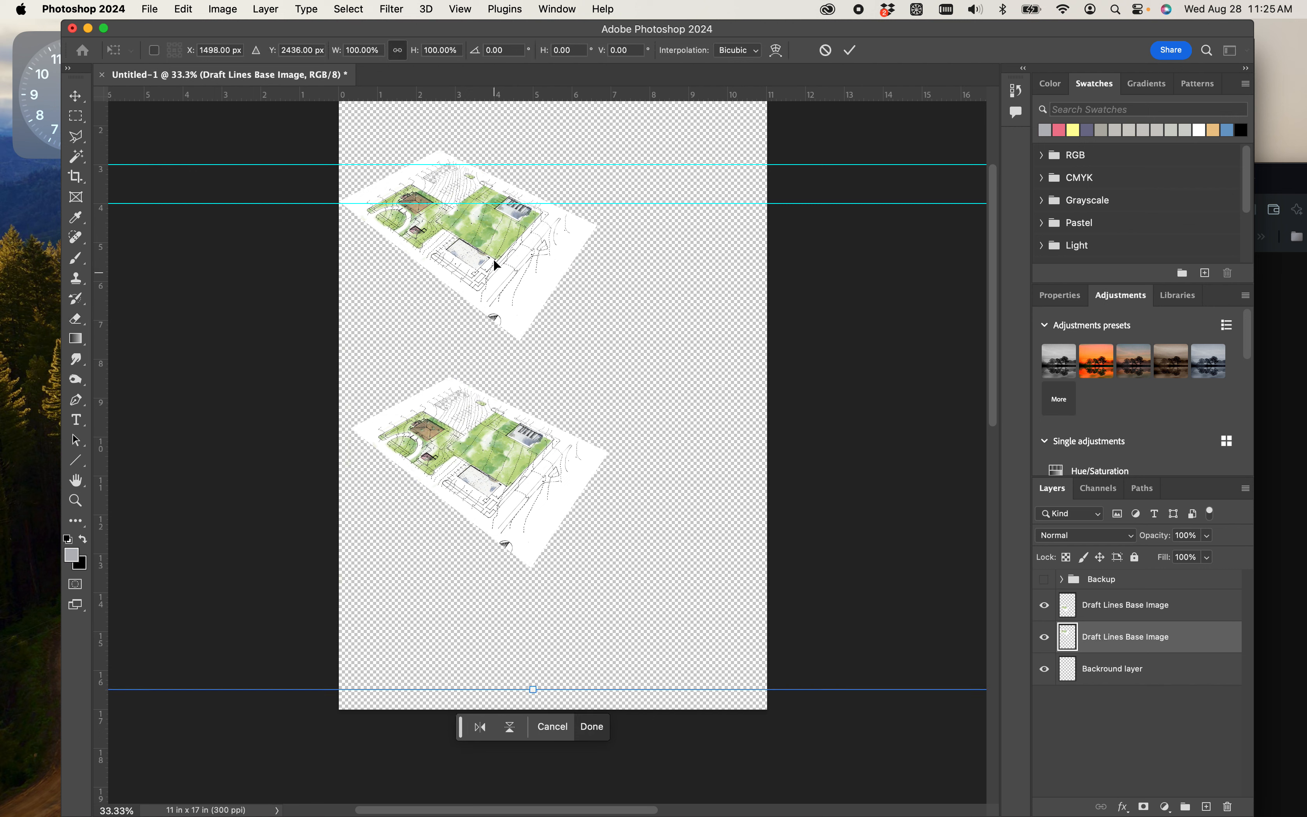
mouse_move(502, 239)
left_mouse_down()
mouse_move(501, 224)
mouse_move(512, 227)
left_mouse_up()
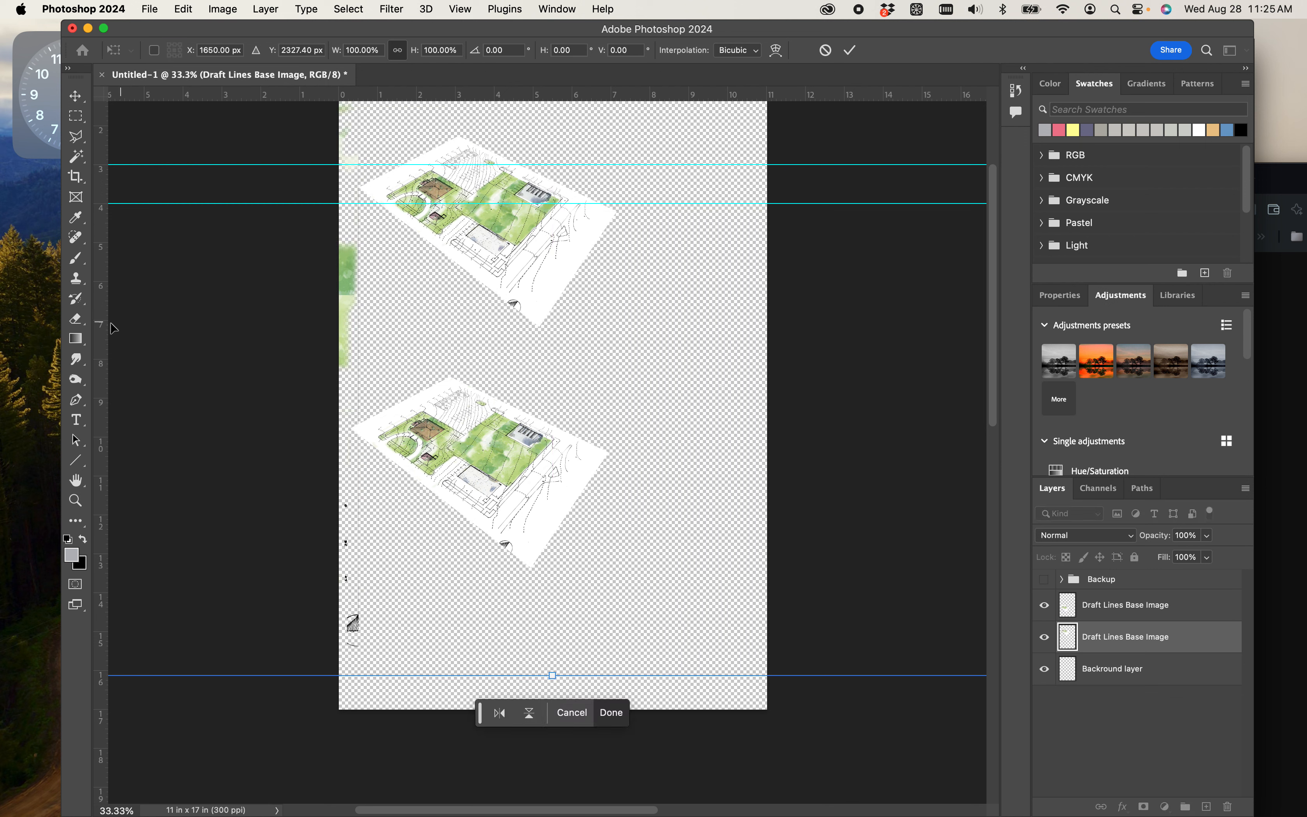
- Add two vertical guides across both plans, at about 4.9 in and 1.1 in, and commit the upper plan's move
left_click_drag(103, 328, 531, 358)
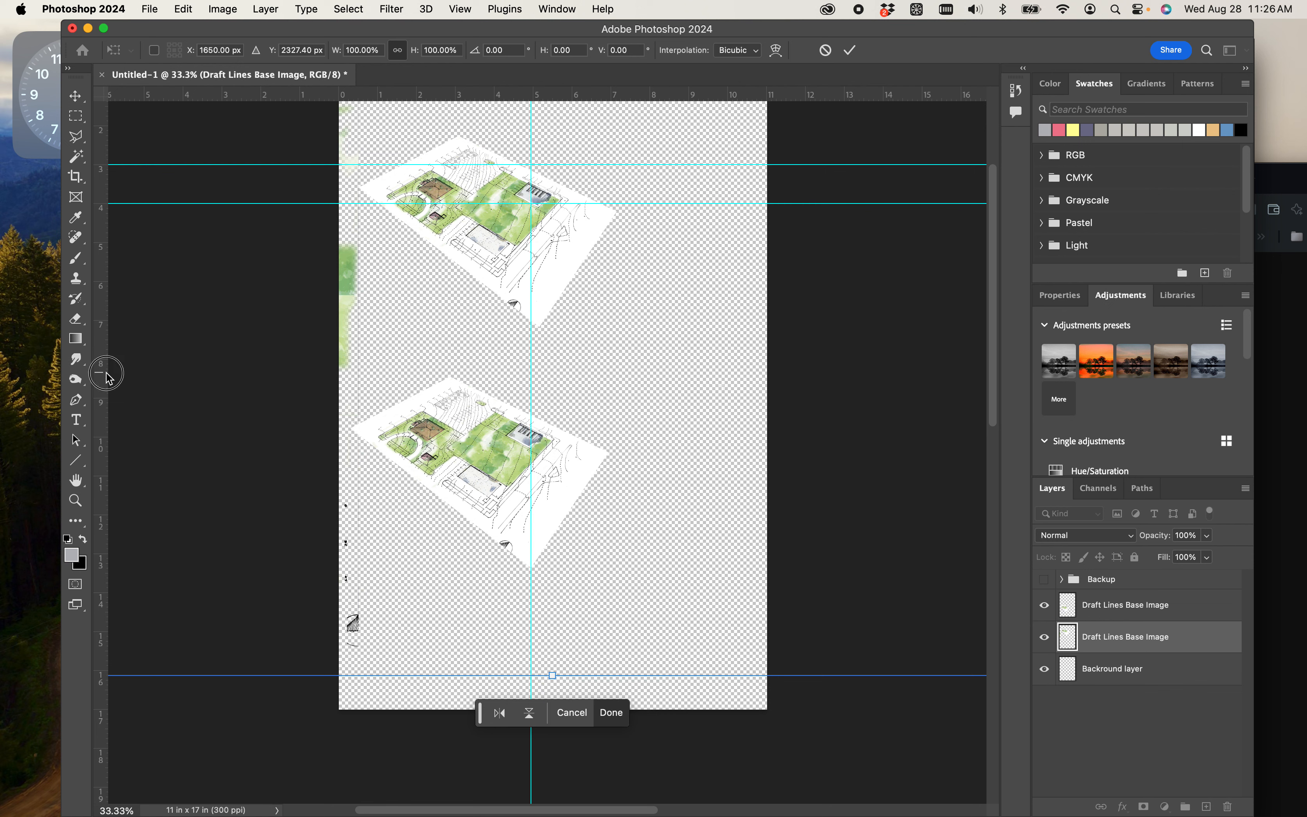
left_click_drag(101, 370, 383, 361)
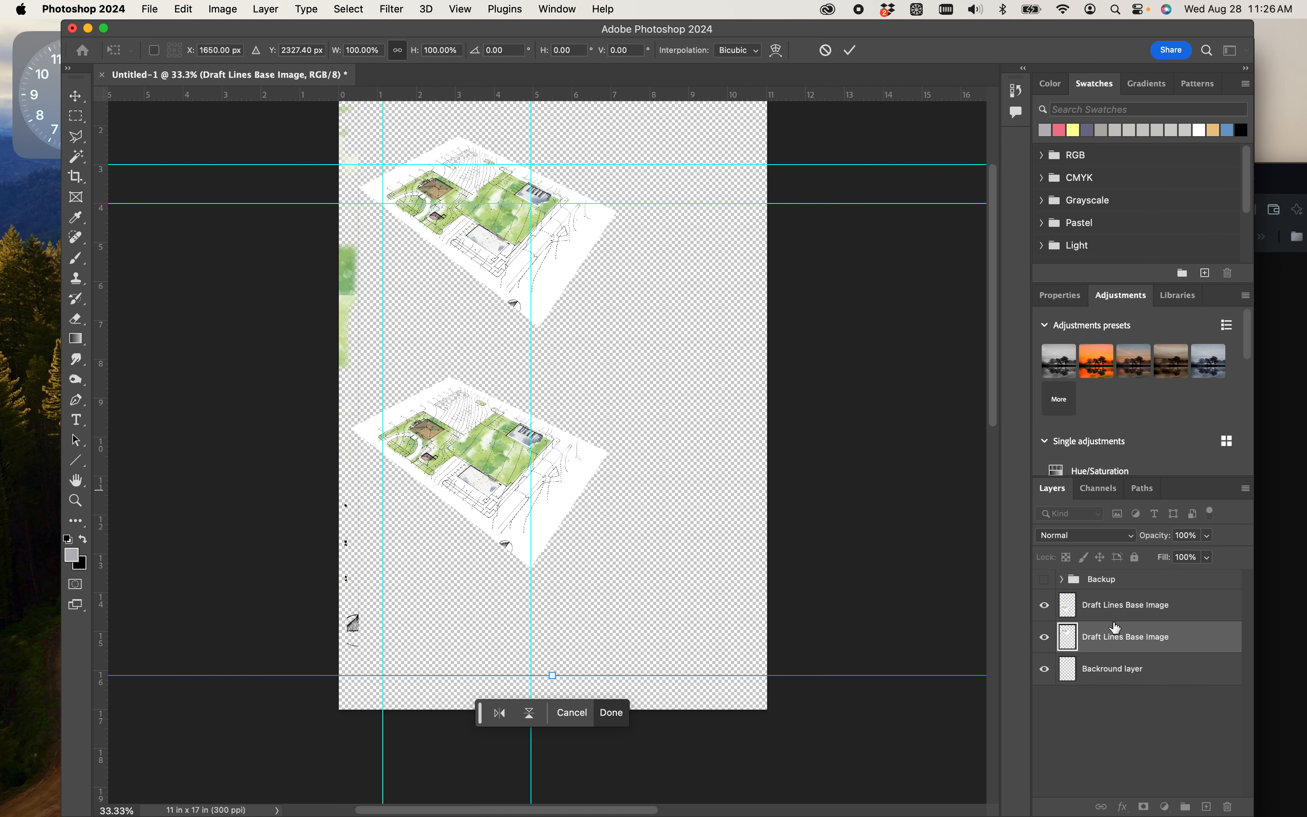
key("e")
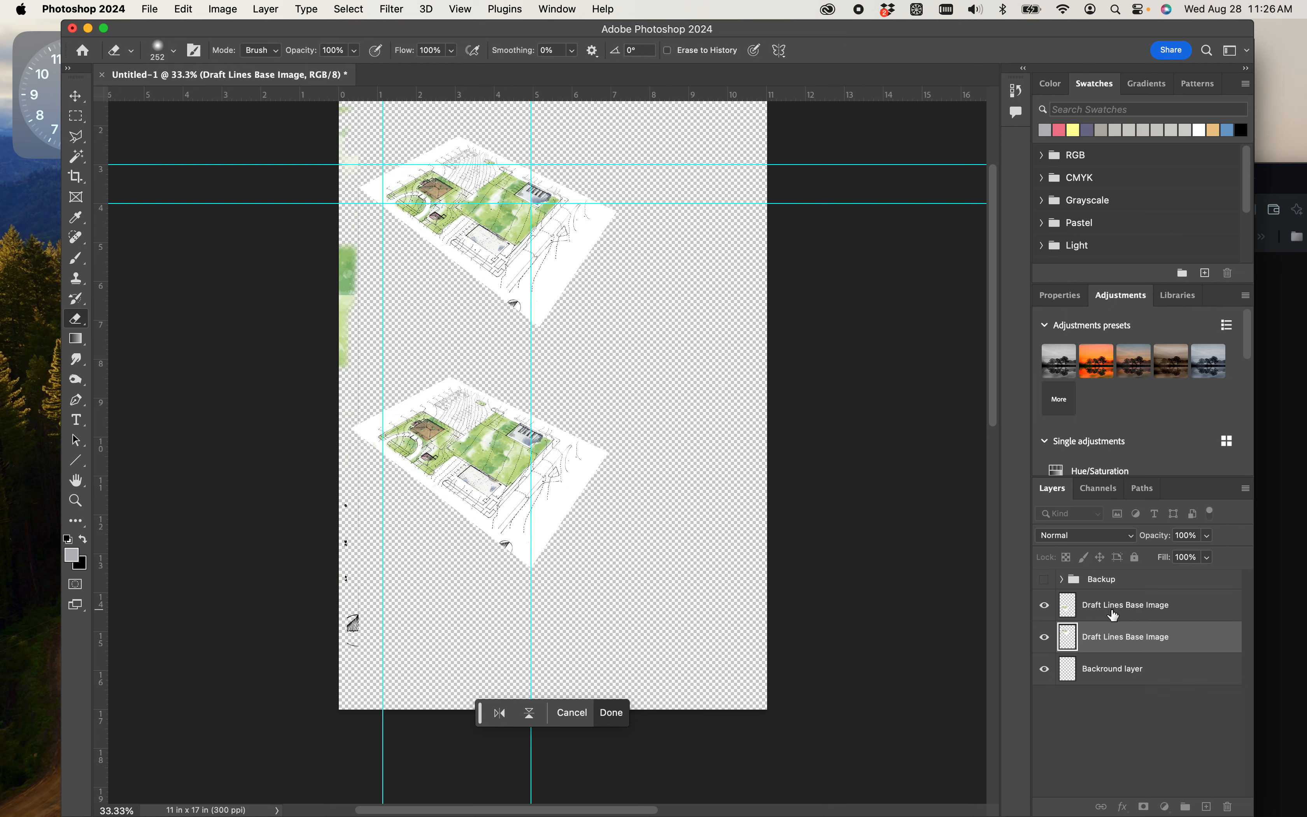
- Shift the lower plan right to X 1636 px so it lines up with the upper plan along the vertical guides
left_click(1113, 611)
key("shift+Left")
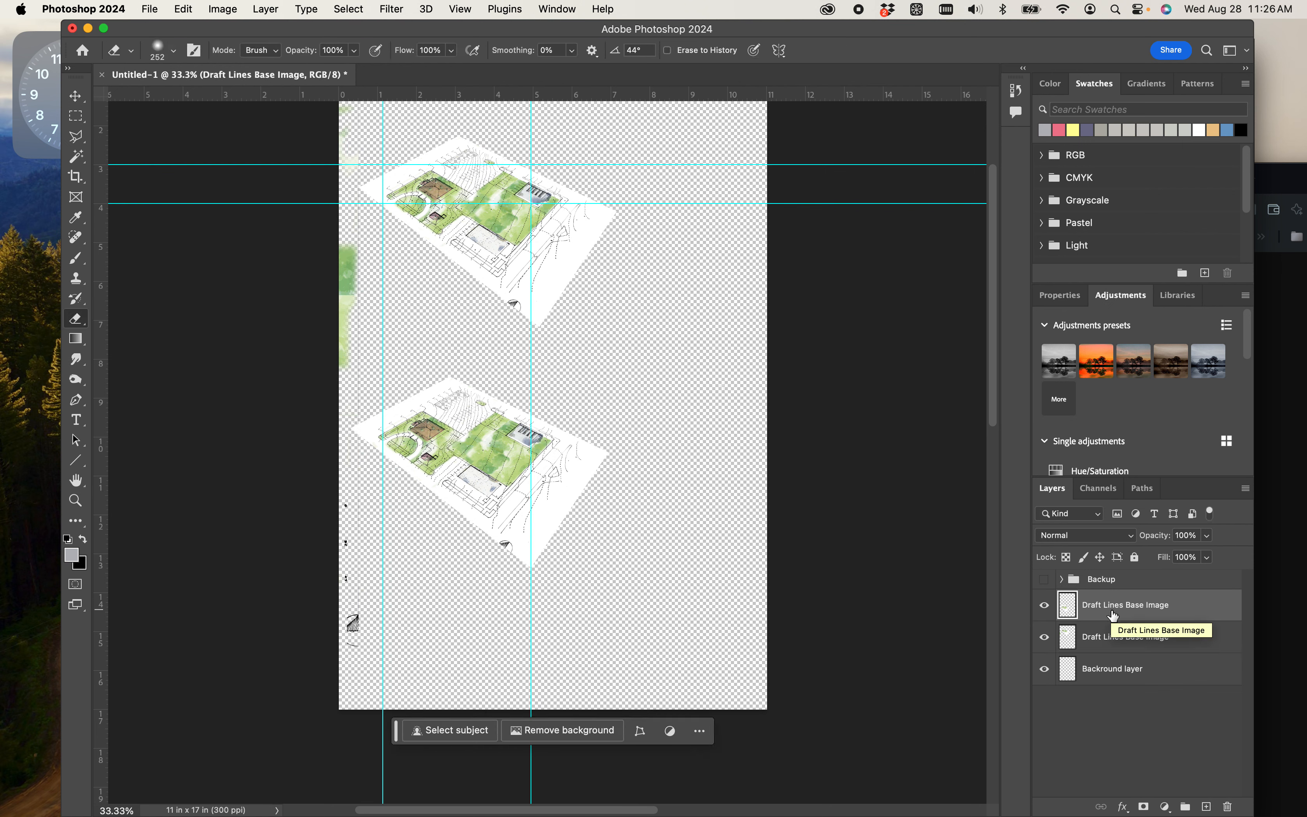
key("Right")
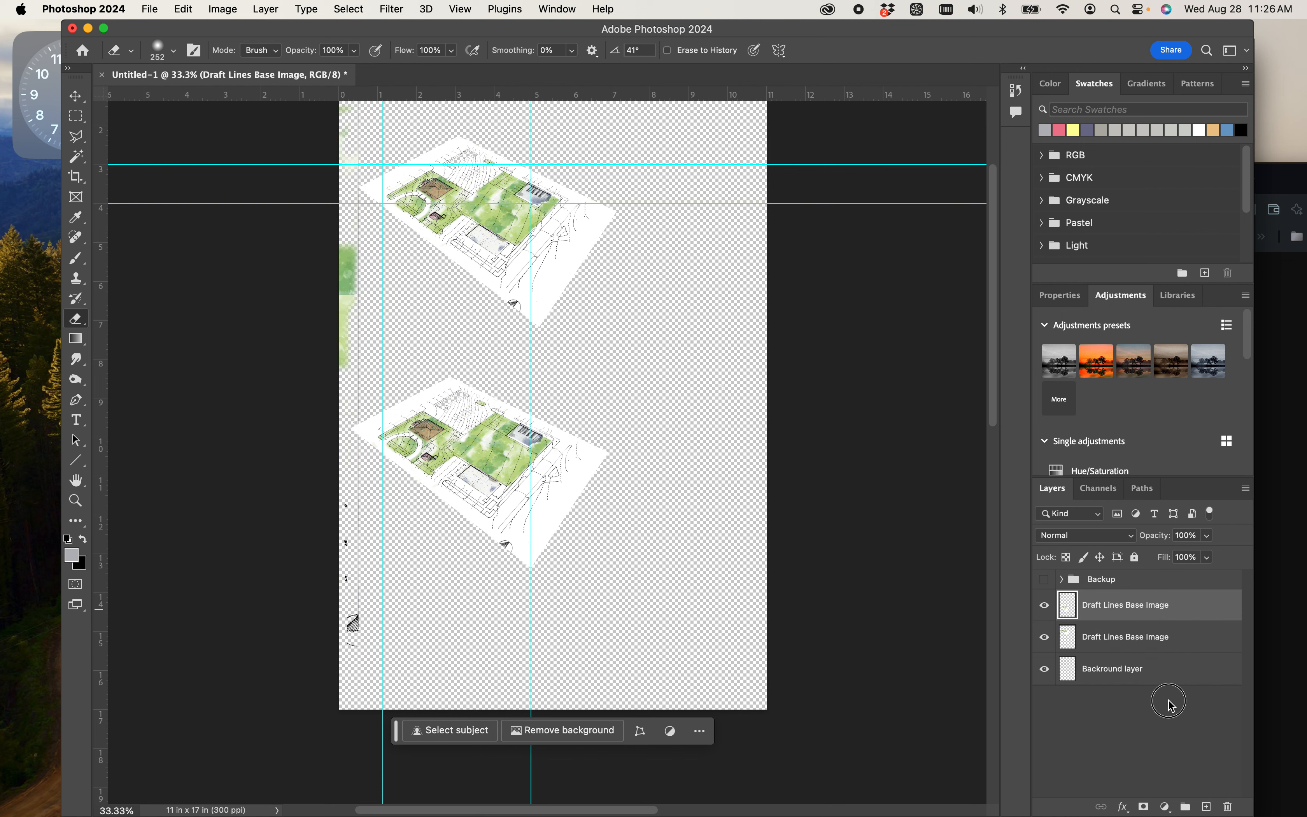
left_click(1169, 701)
left_click(1124, 616)
key("super+t")
key("shift+Right")
key("shift+Right")
key("shift+Right")
key("shift+Right")
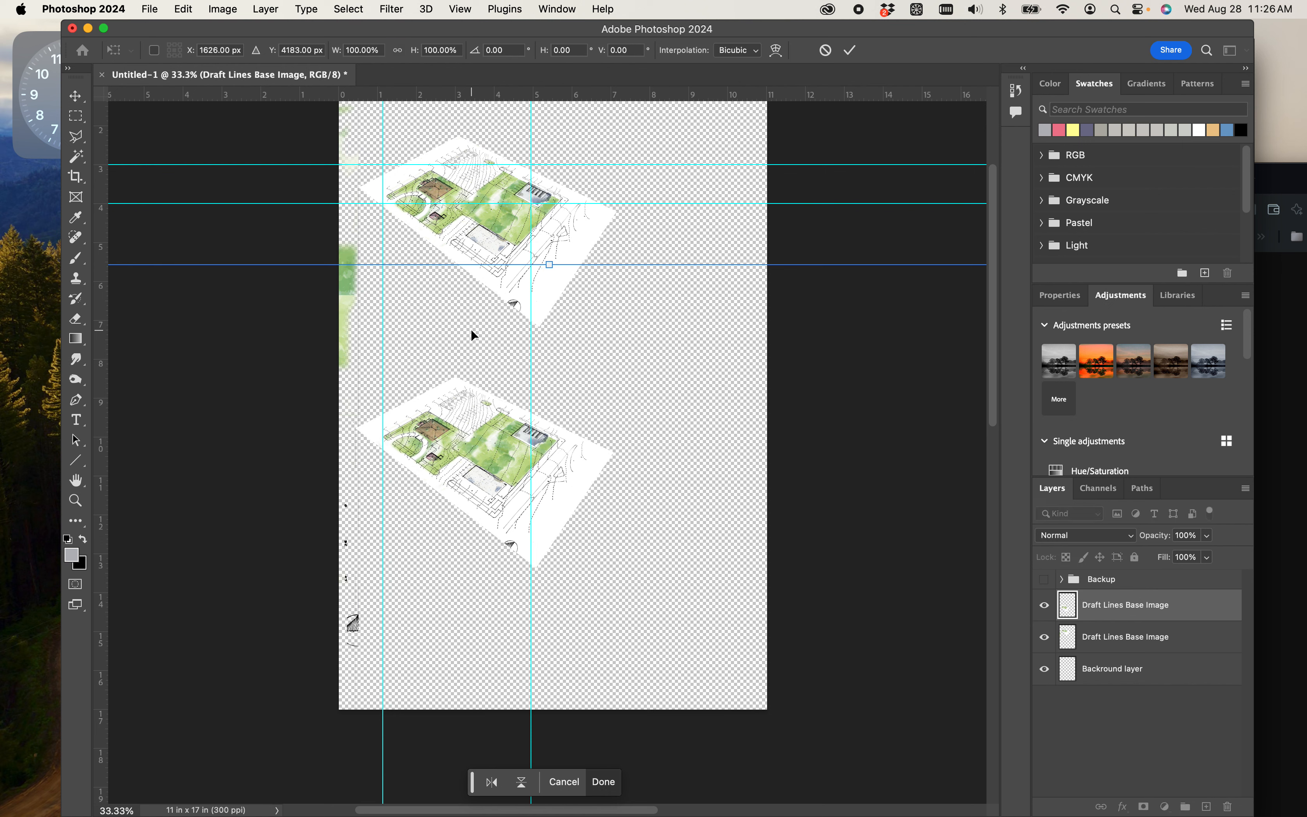
key("shift+Right")
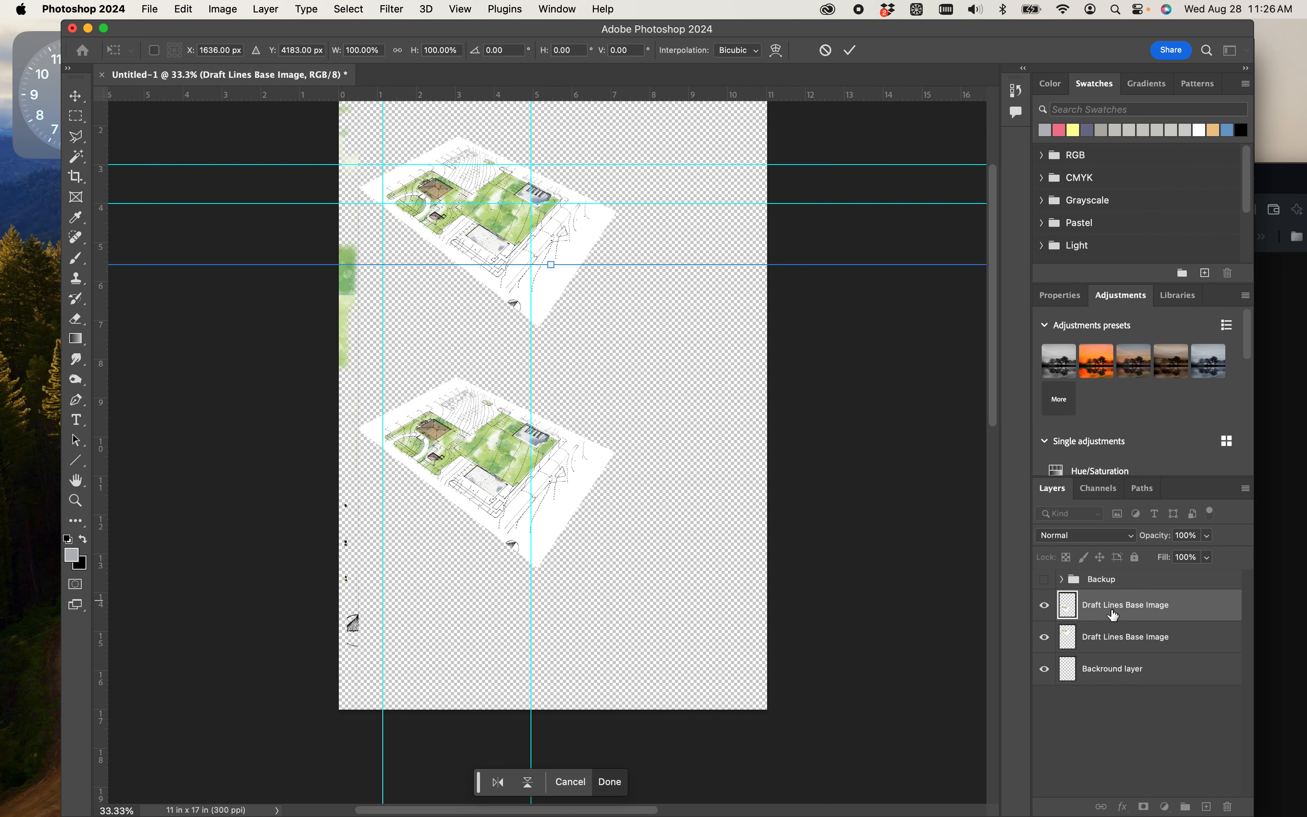
key("e")
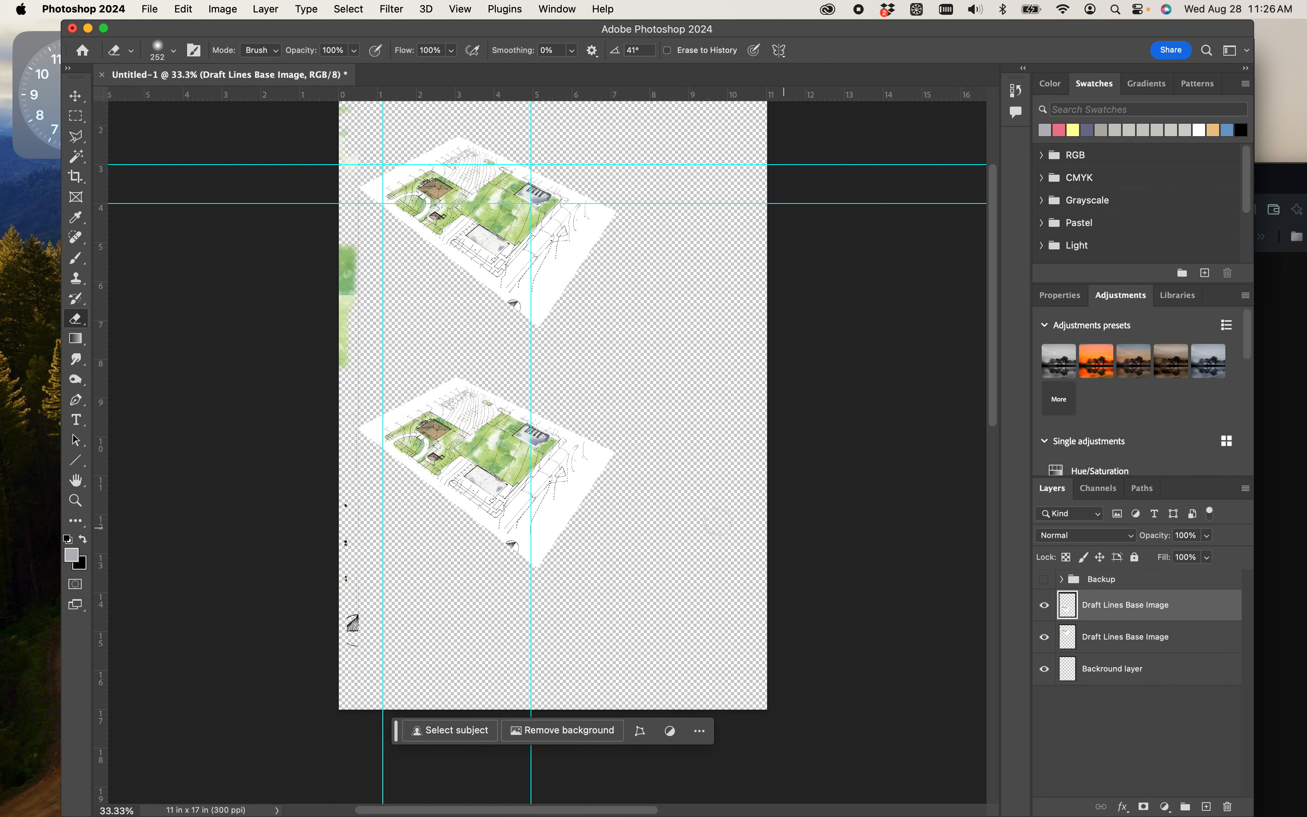
- Move the lower plan straight up to Y 3860 px, closer to the upper plan, and commit the placement
key("super+t")
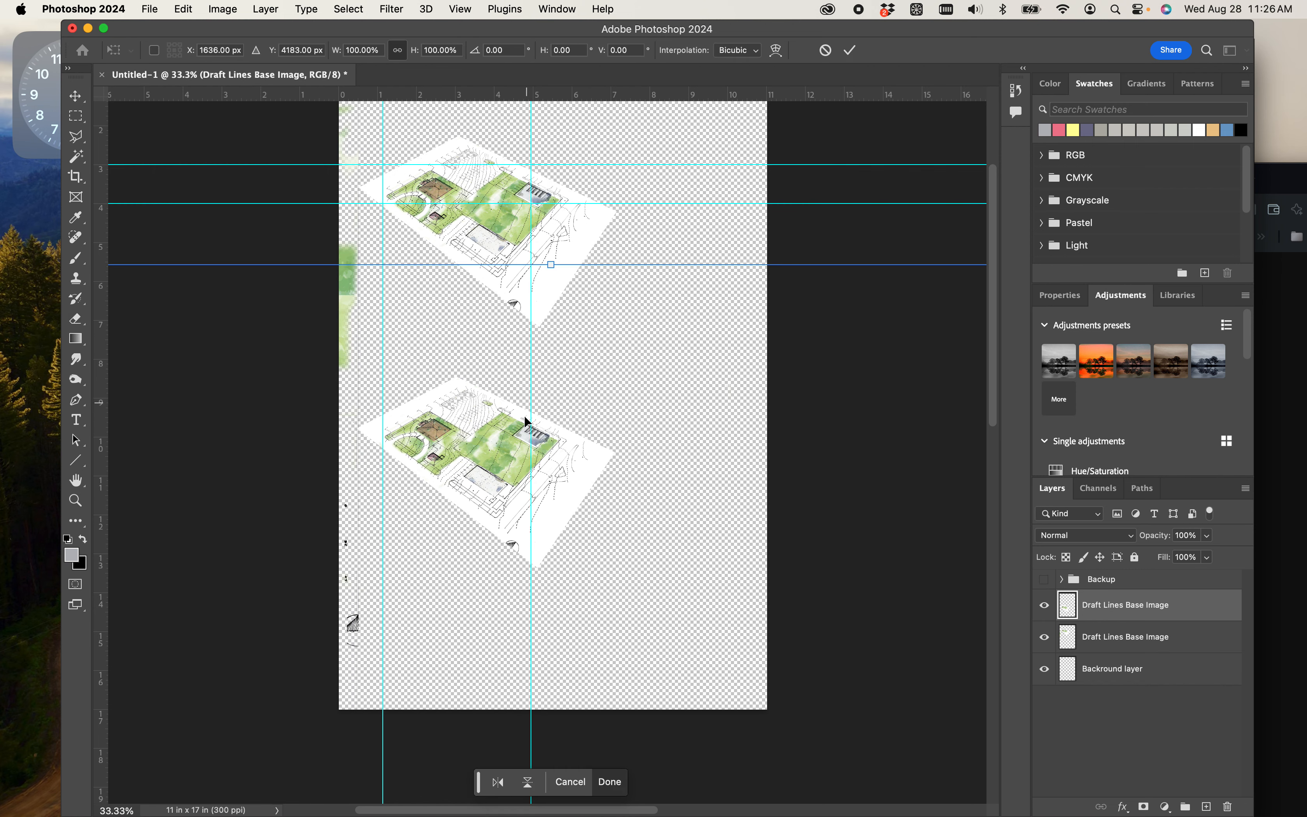
left_click_drag(505, 468, 501, 424)
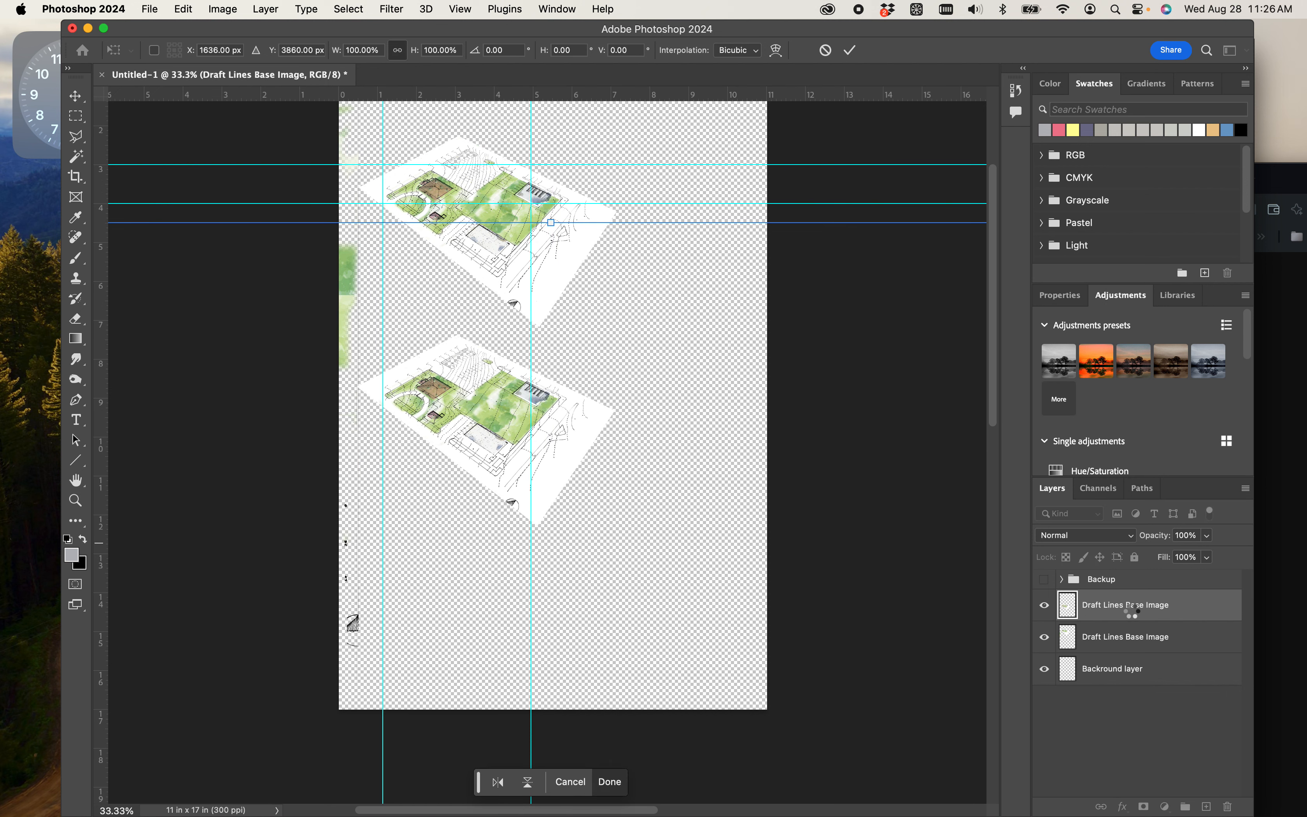
key("Return")
key("e")
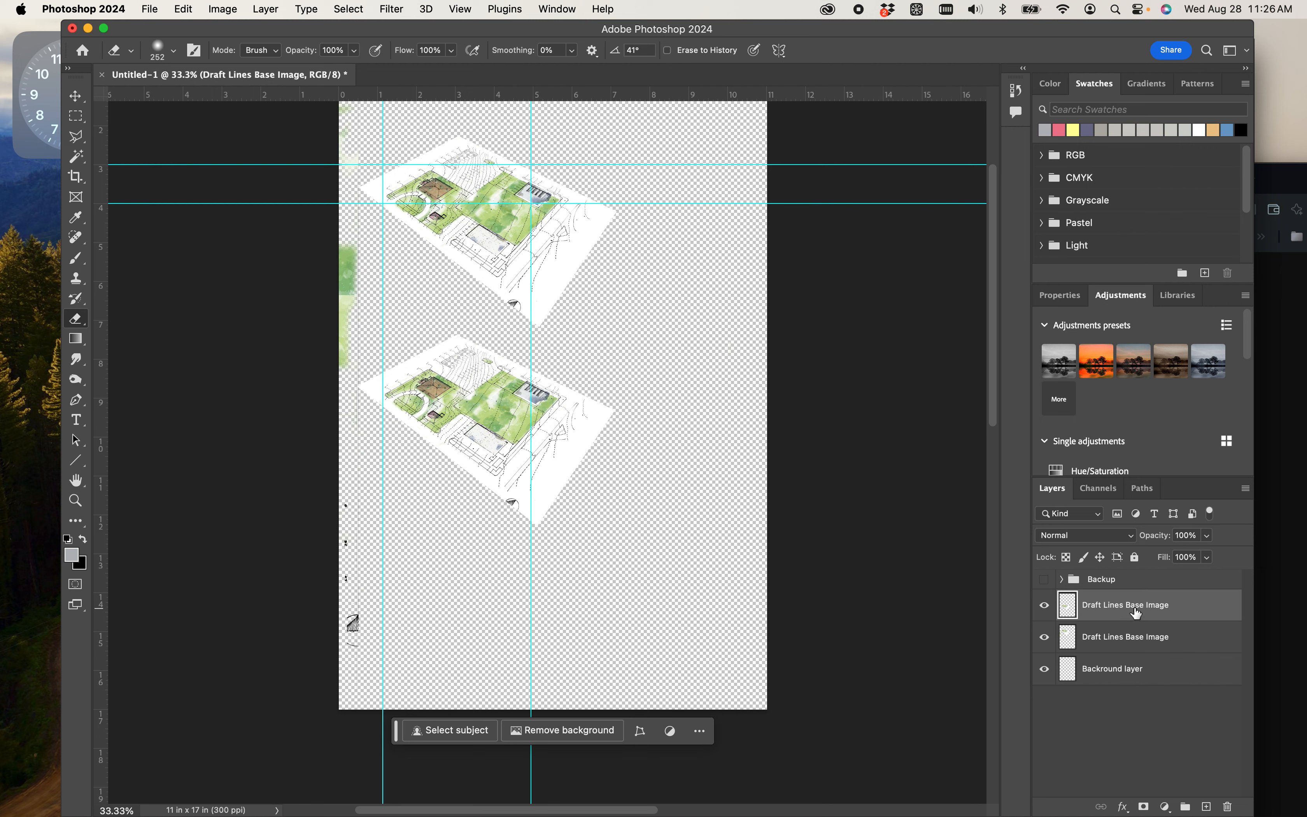
- Add a third copy of the plan and place it below the other two, at about X 1481 px, Y 5260 px
key("super+v")
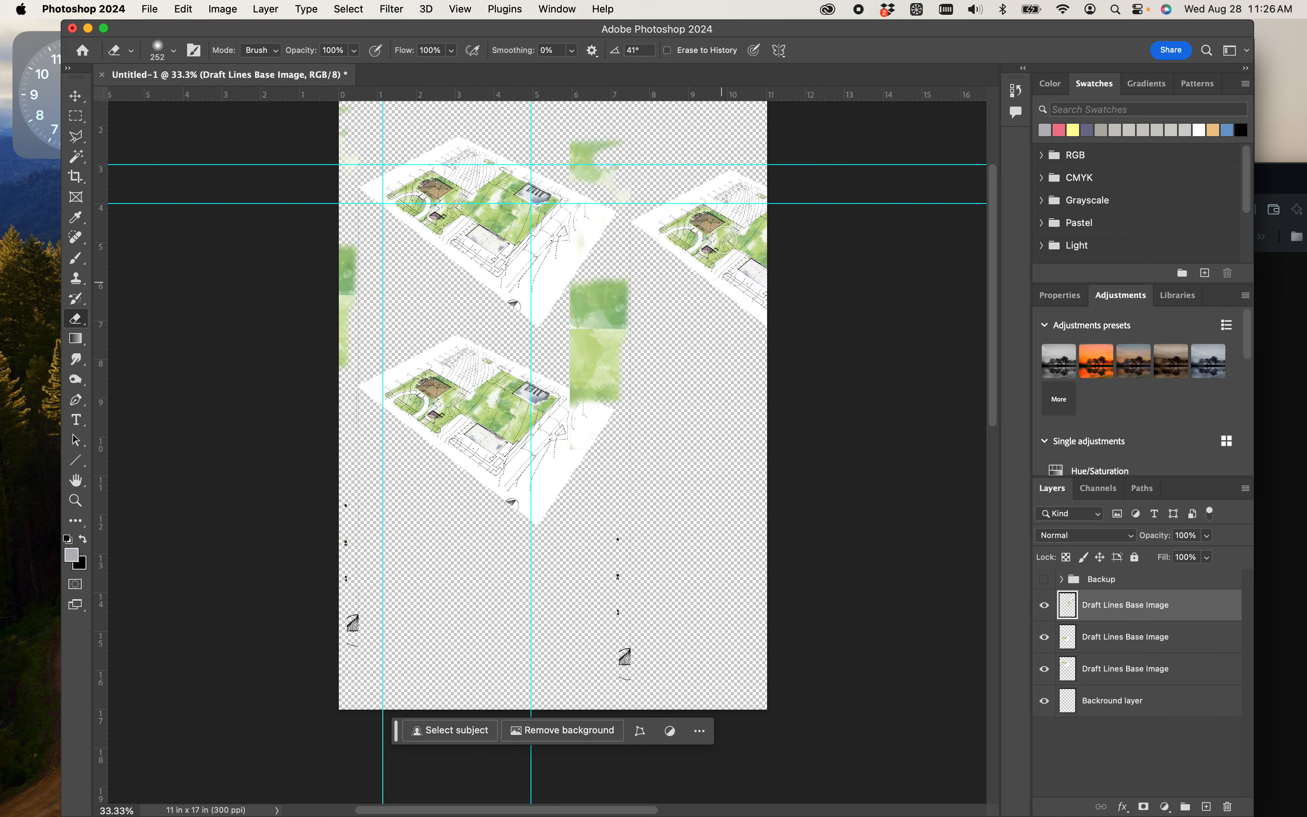
key("super+t")
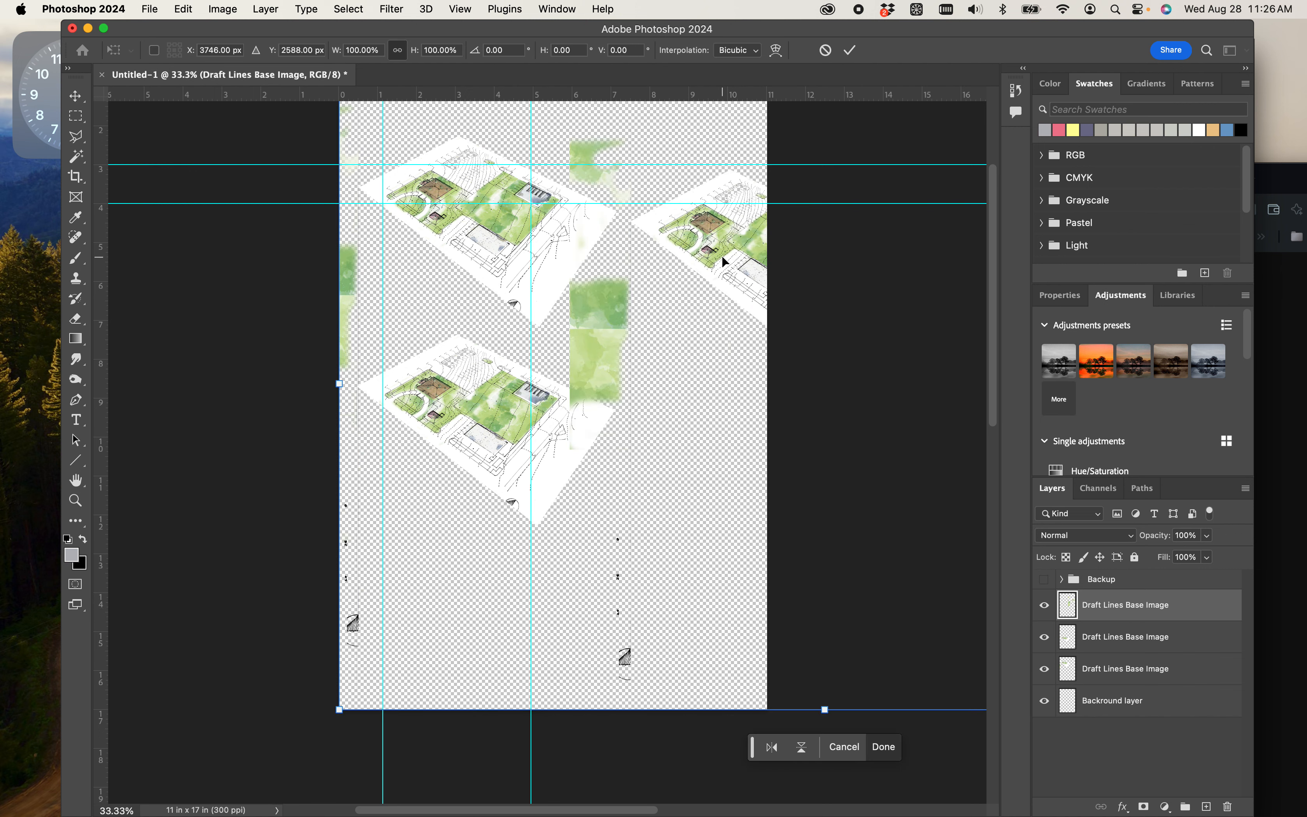
mouse_move(720, 257)
left_mouse_down()
mouse_move(616, 443)
mouse_move(363, 602)
mouse_move(422, 616)
mouse_move(427, 605)
left_mouse_up()
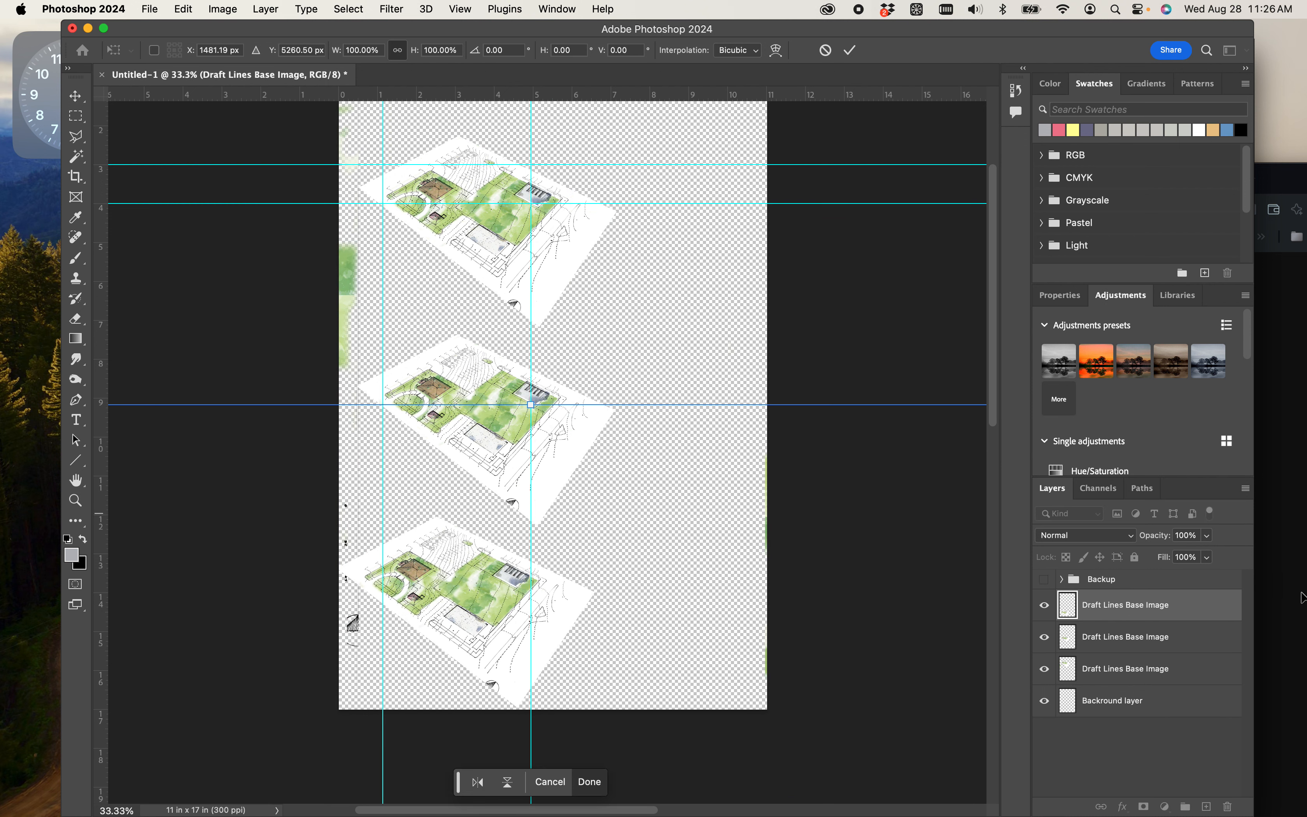
- Move all three plan layers together up and right on the page, to about X 2079 px, Y 3678 px
left_click(1137, 668, "shift")
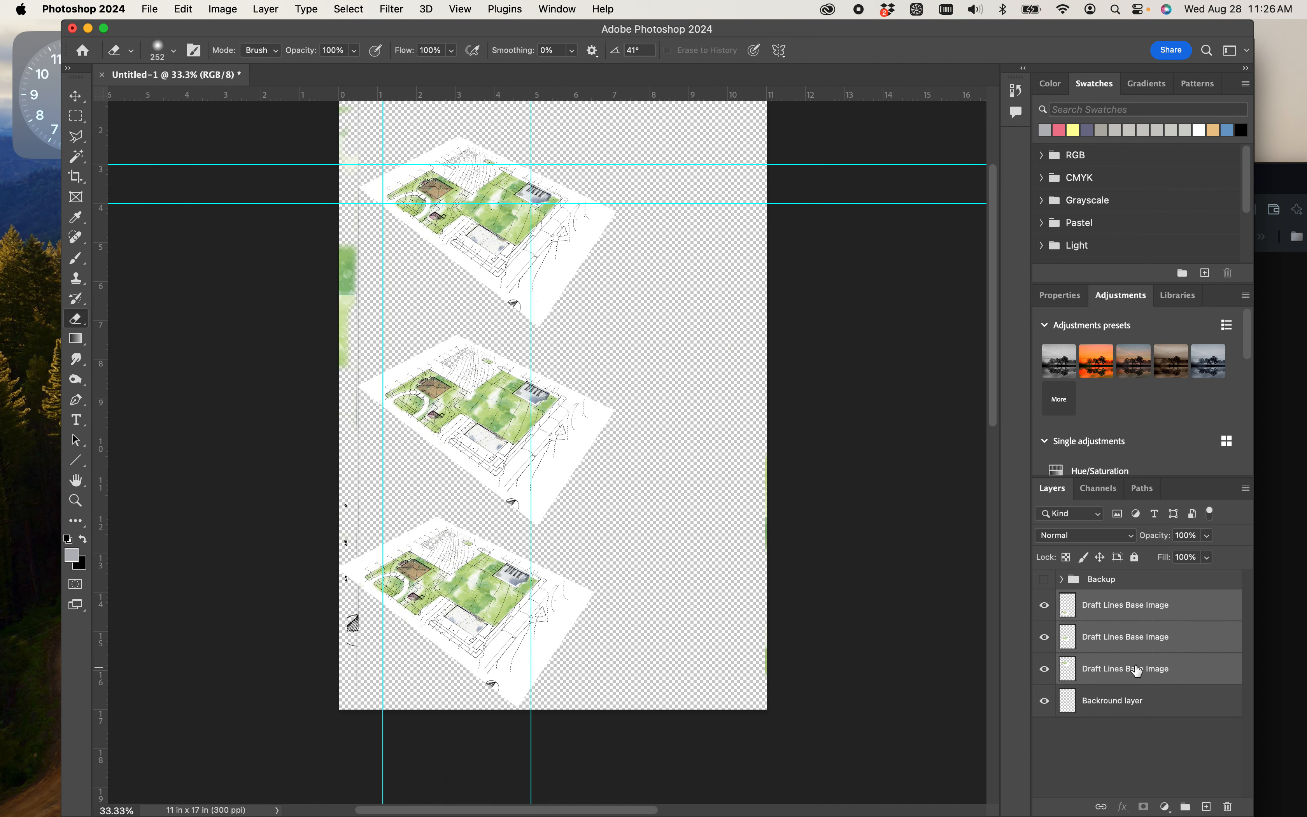
key("super+t")
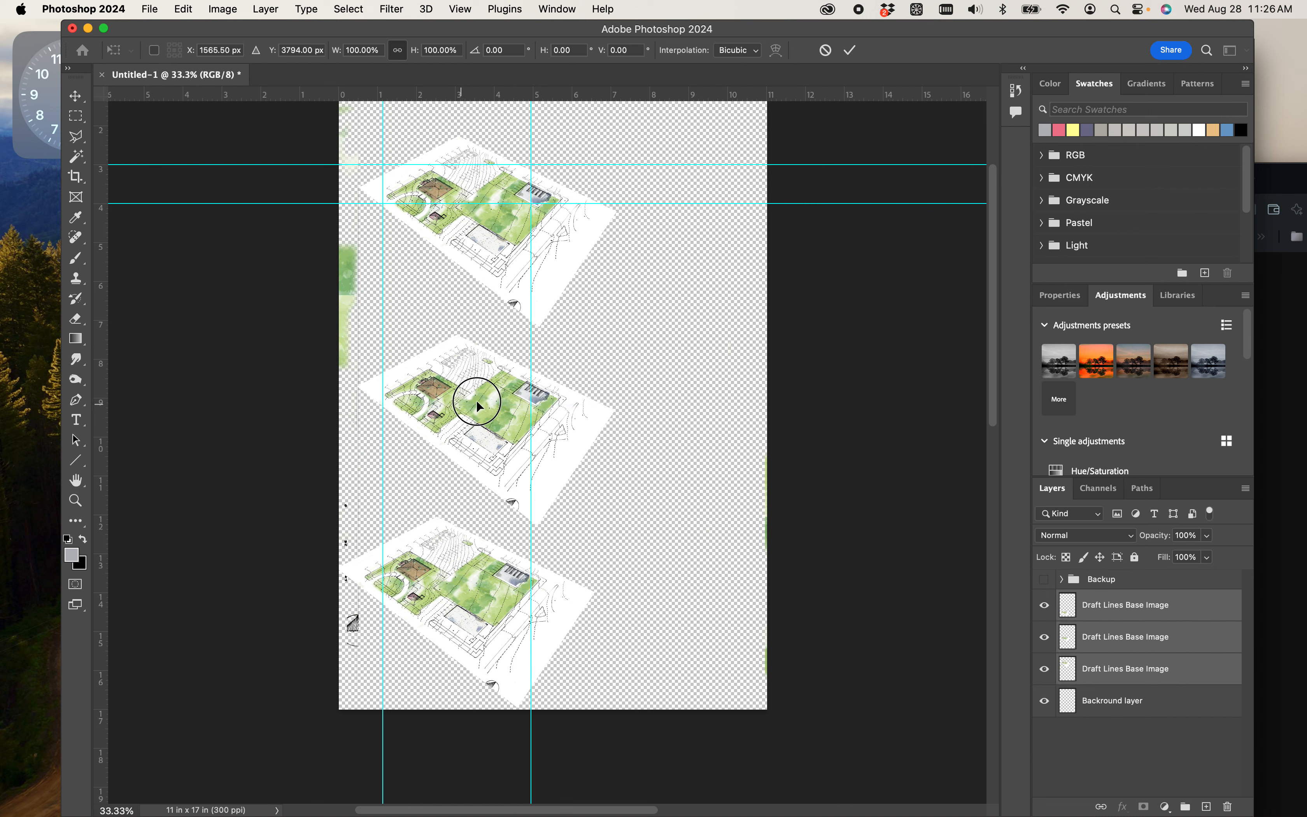
left_click_drag(477, 406, 517, 398)
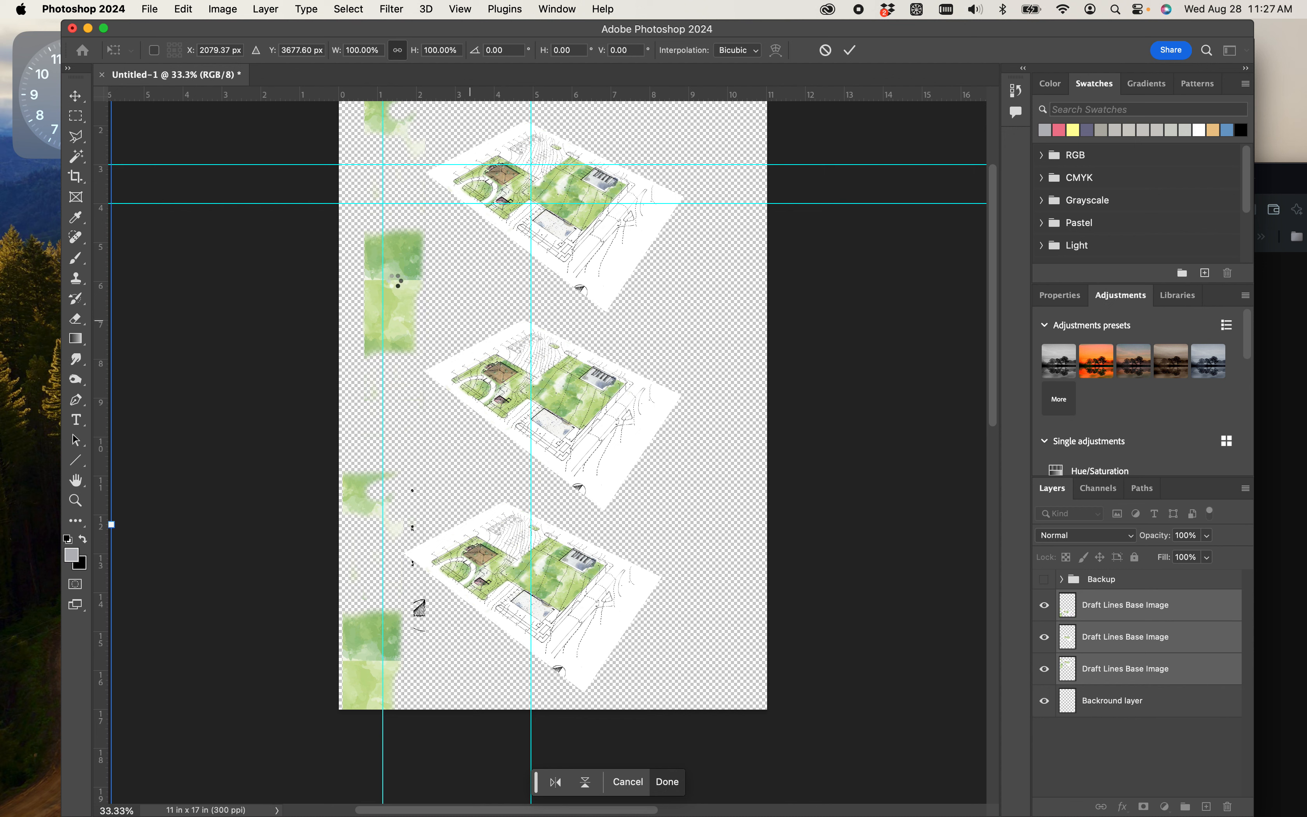
key("e")
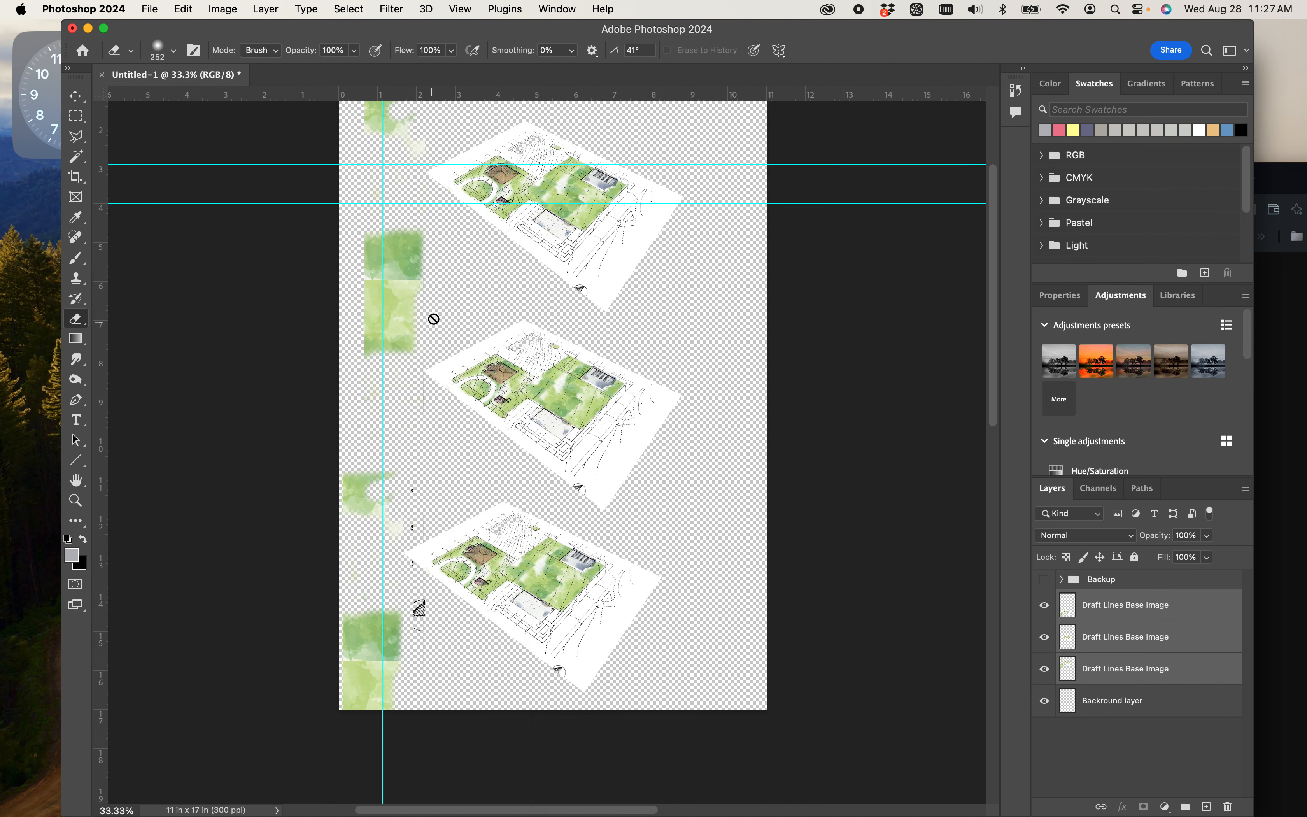
- Merge the three Draft Lines Base Image layers into a single layer
left_click(1102, 615)
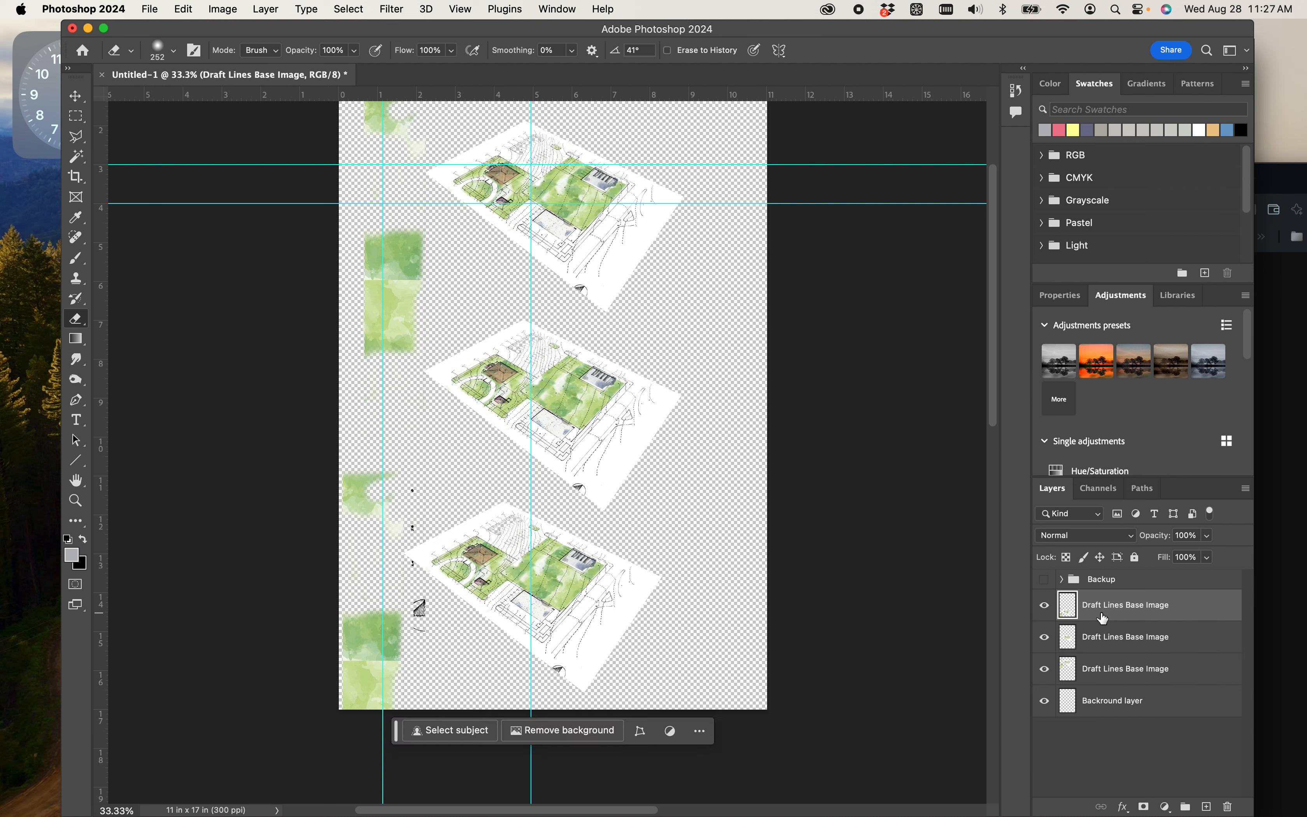
left_click(1108, 676, "shift")
right_click(1109, 669)
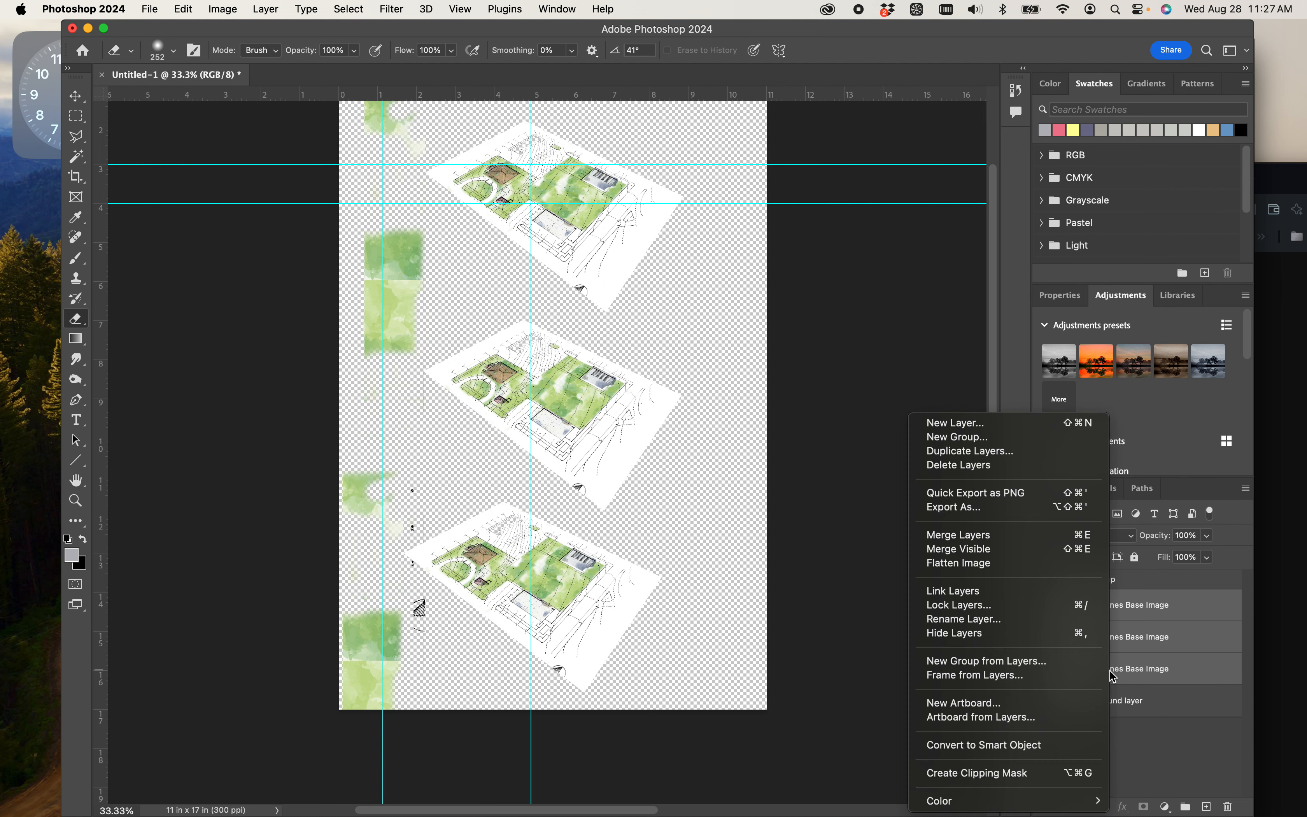
left_click(958, 536)
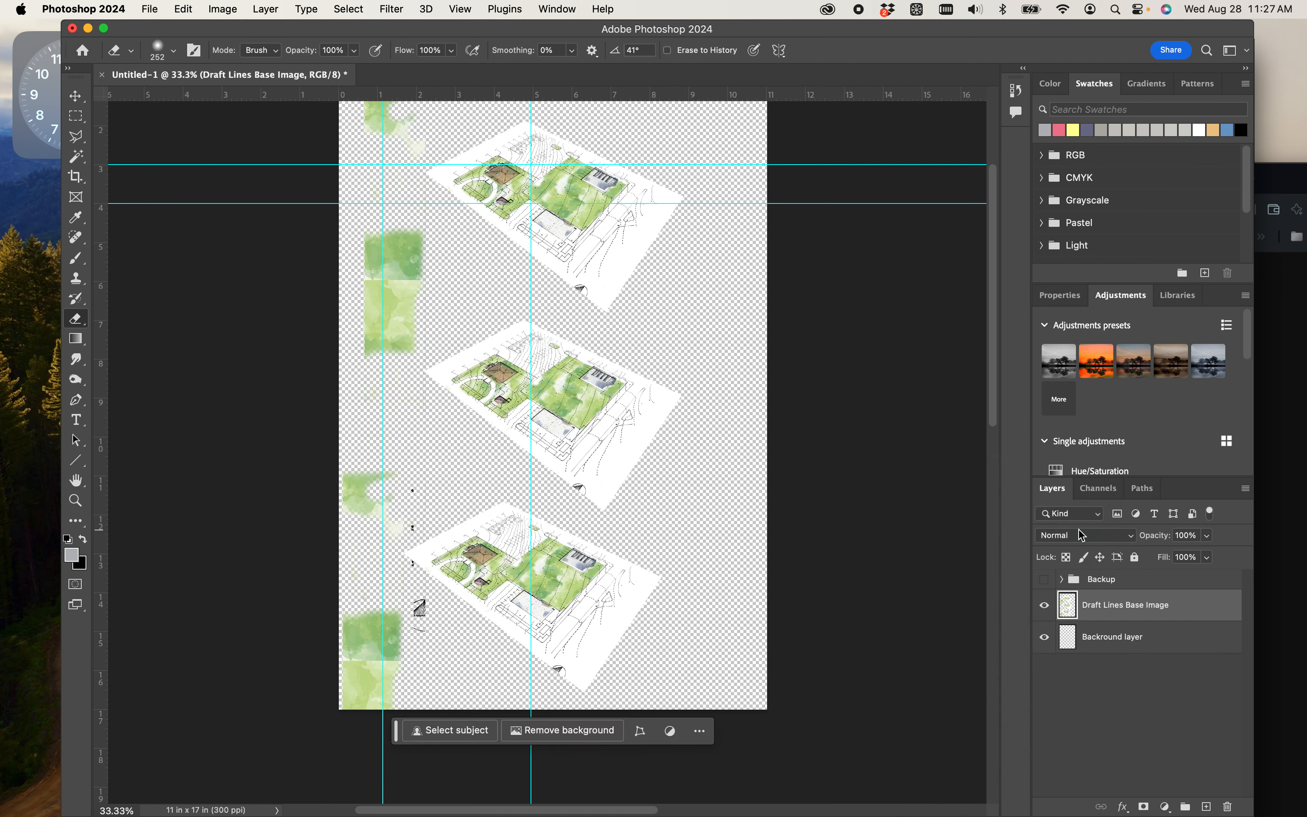
- Erase the stray grass patches and north-arrow remnants beside the three plans on the merged layer
left_click(1045, 608)
left_click(1044, 607)
mouse_move(406, 522)
left_mouse_down()
mouse_move(393, 487)
mouse_move(385, 511)
mouse_move(344, 497)
mouse_move(370, 473)
left_mouse_up()
mouse_move(424, 631)
left_mouse_down()
mouse_move(356, 599)
mouse_move(360, 633)
mouse_move(314, 650)
mouse_move(404, 651)
mouse_move(352, 653)
mouse_move(348, 706)
mouse_move(394, 680)
mouse_move(364, 709)
left_mouse_up()
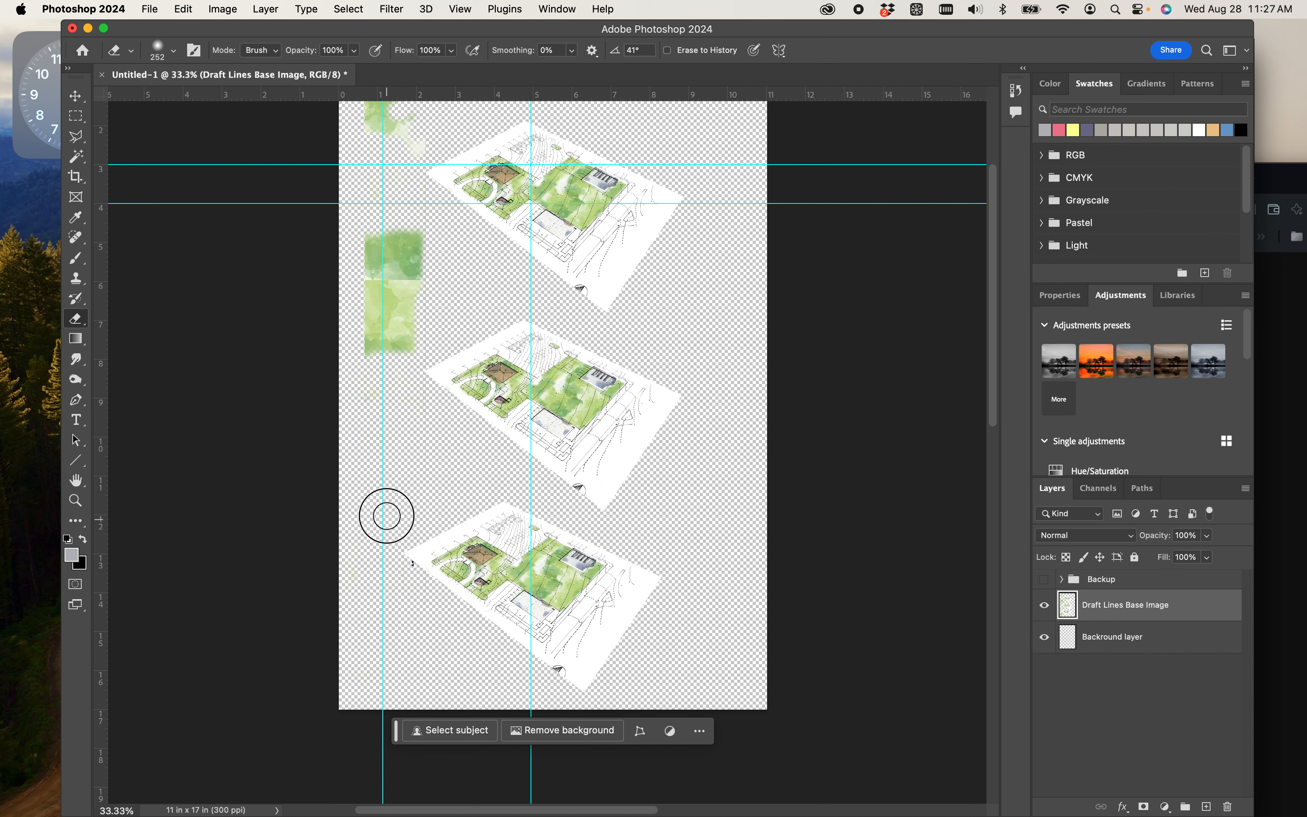
mouse_move(408, 346)
left_mouse_down()
mouse_move(347, 334)
mouse_move(423, 289)
mouse_move(350, 290)
mouse_move(421, 236)
mouse_move(366, 266)
mouse_move(361, 243)
mouse_move(408, 267)
mouse_move(444, 258)
mouse_move(401, 253)
mouse_move(401, 136)
mouse_move(413, 129)
mouse_move(413, 163)
mouse_move(427, 143)
mouse_move(391, 148)
mouse_move(417, 116)
mouse_move(361, 122)
mouse_move(401, 104)
mouse_move(315, 111)
left_mouse_up()
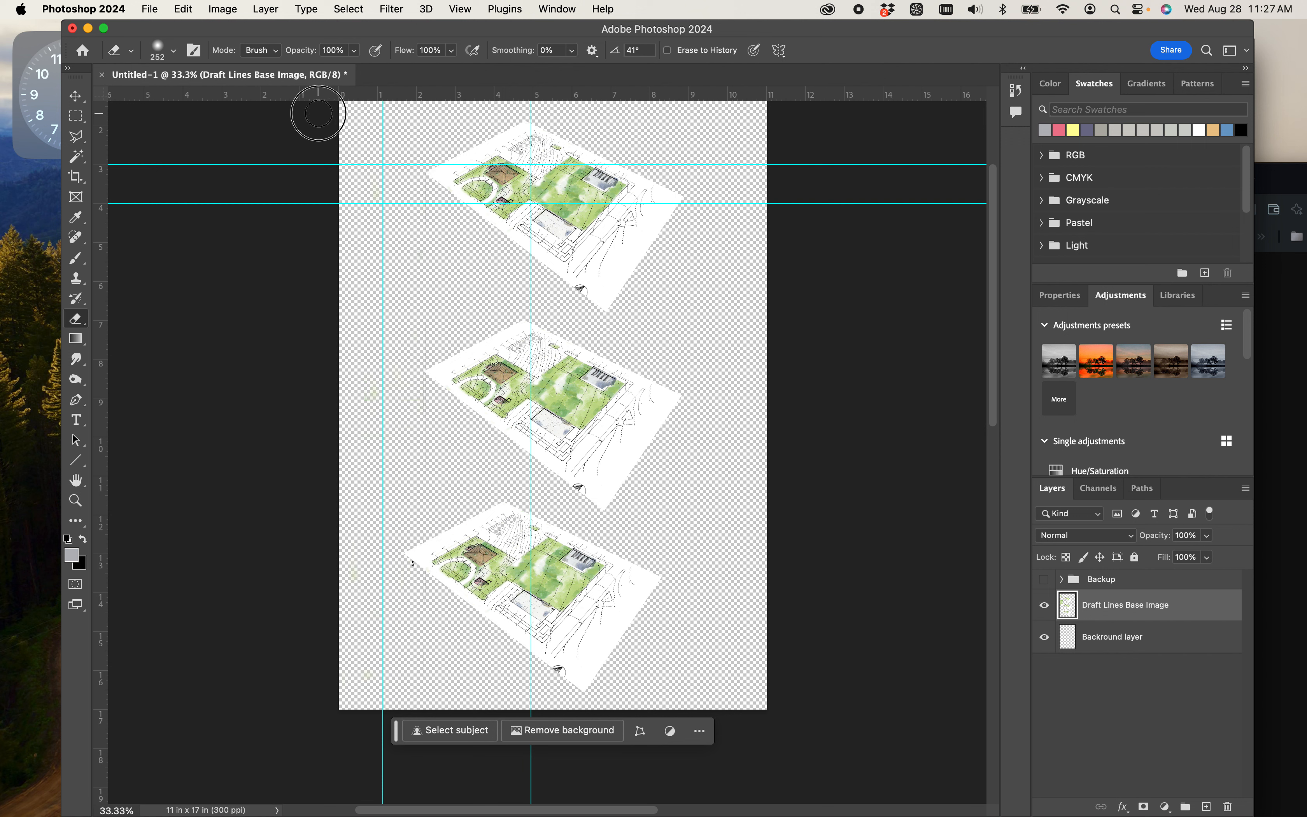
- Prepare the Paint Bucket tool on the Backround layer and set the background color to light grey #ececec
left_click(1111, 647)
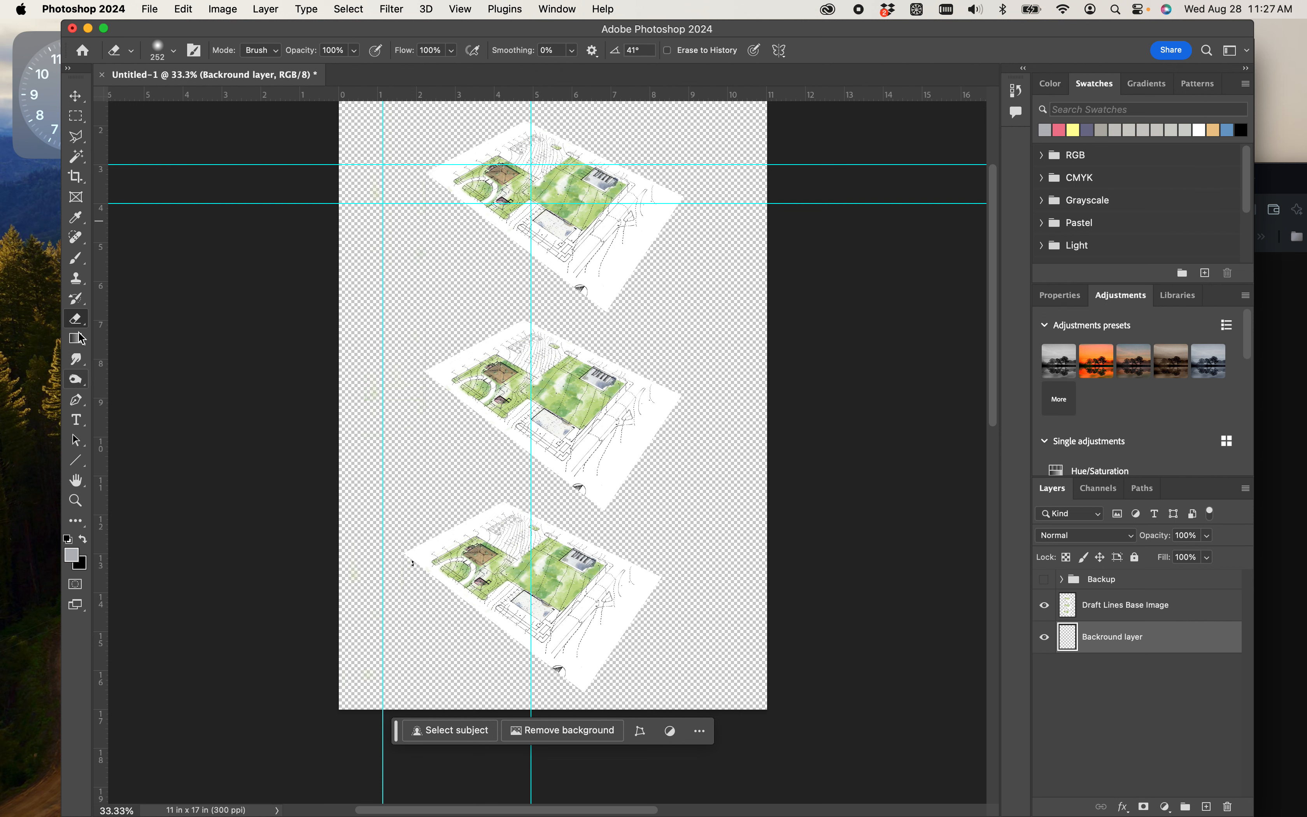
left_click(78, 381)
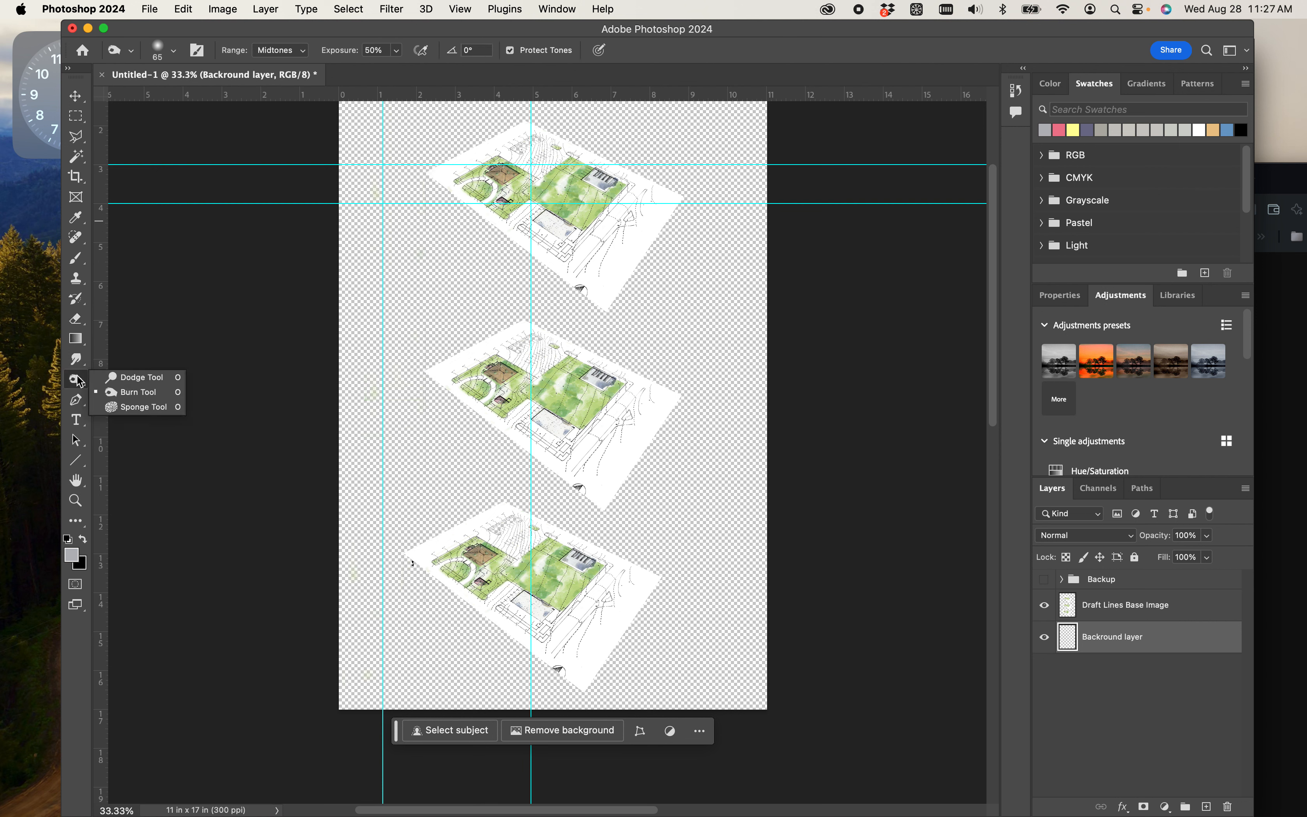
left_click(77, 400)
left_click(79, 421)
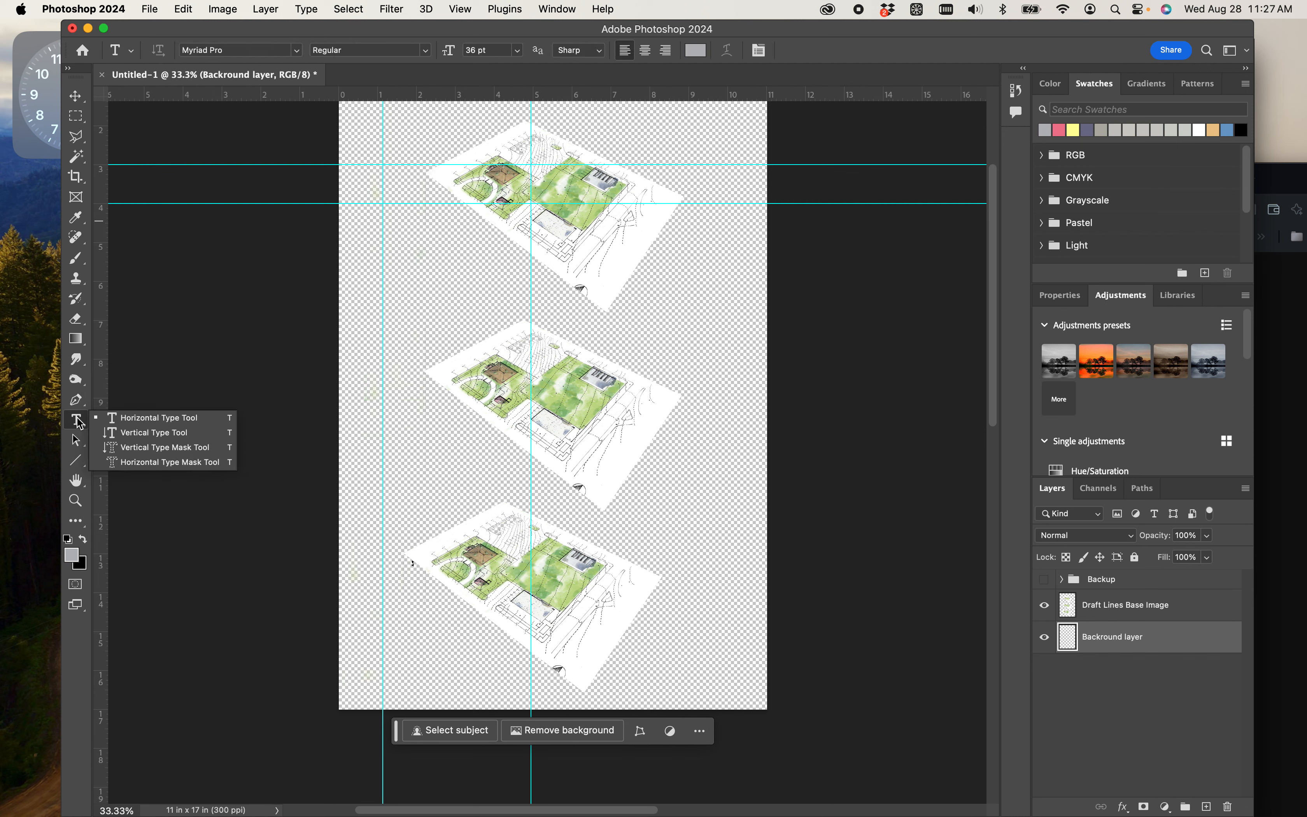
left_click(77, 340)
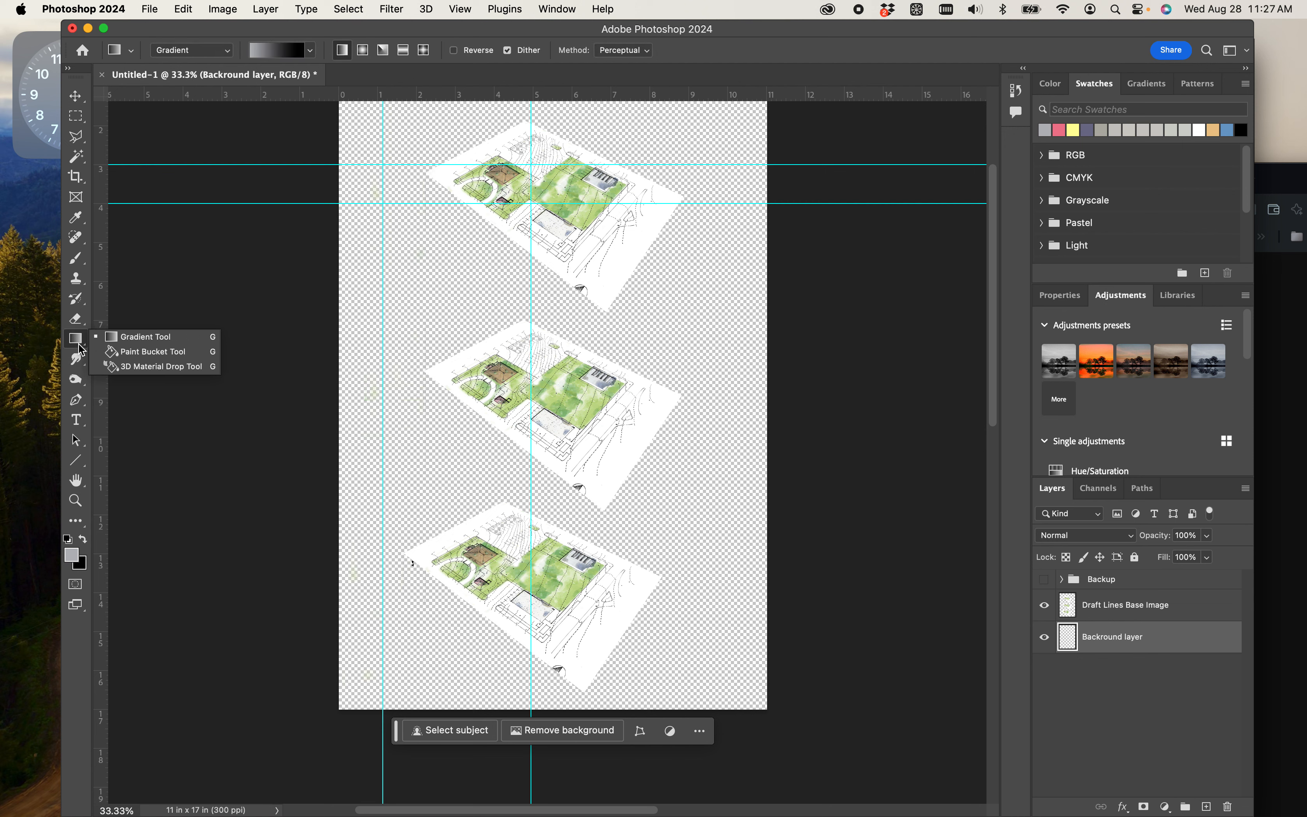
left_click(145, 352)
left_click(83, 539)
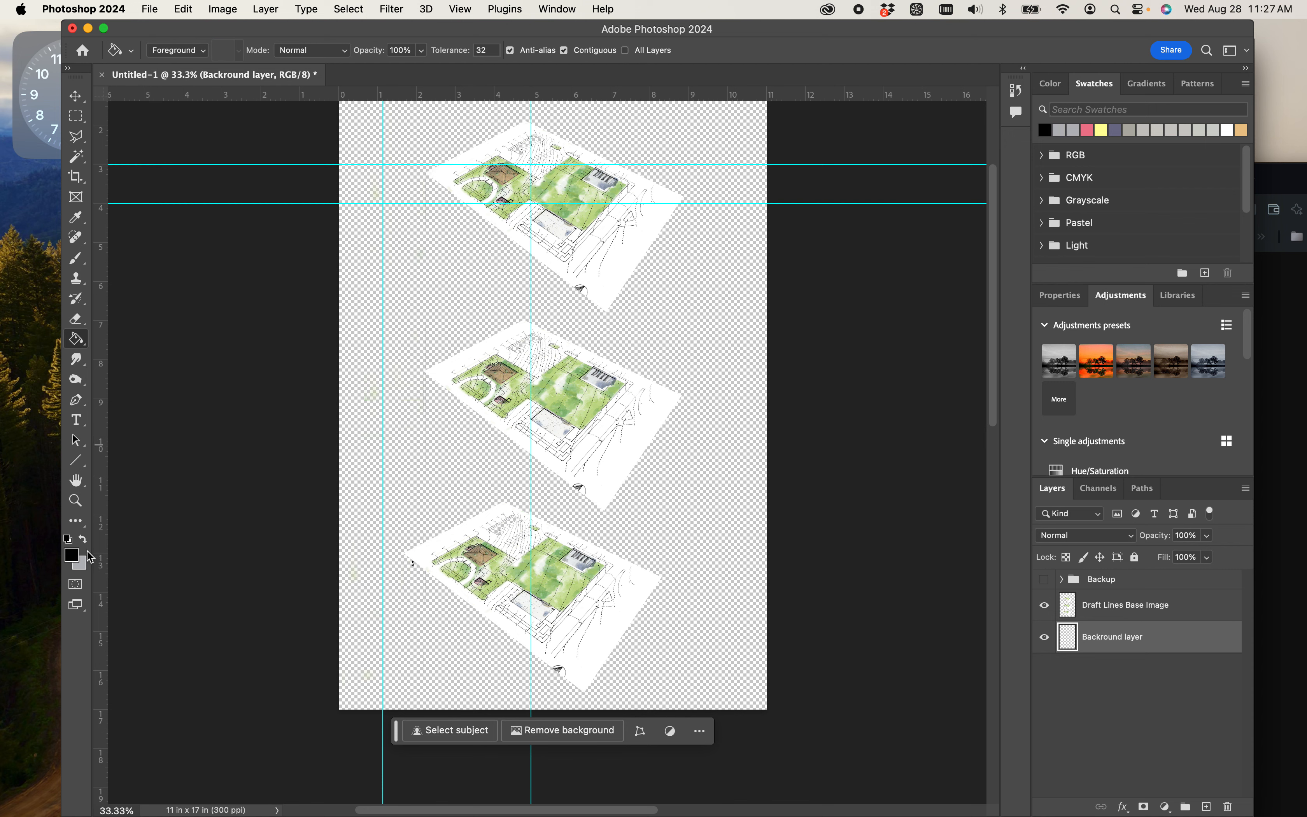
left_click(83, 566)
mouse_move(491, 437)
left_mouse_down()
mouse_move(435, 352)
mouse_move(434, 323)
left_mouse_up()
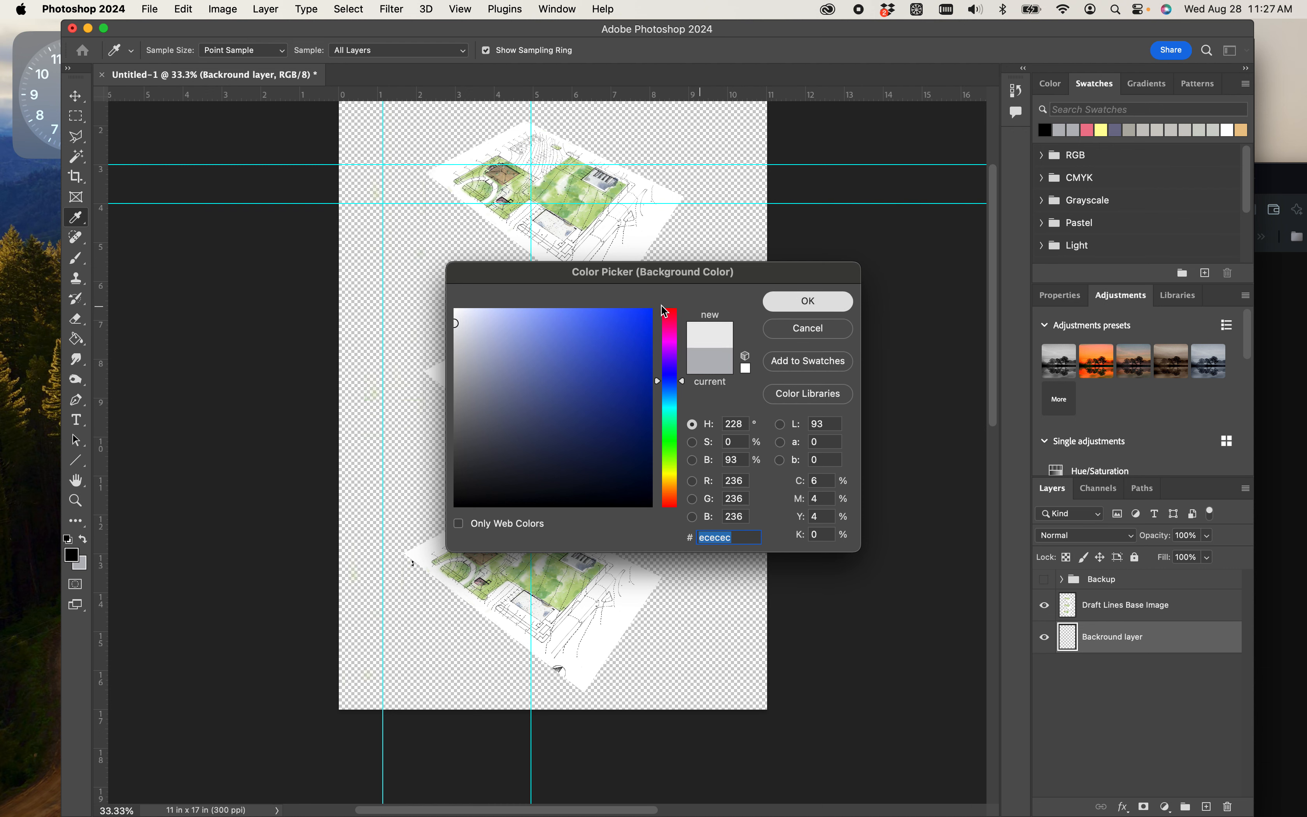
left_click(796, 301)
- Fill the Backround layer with the light grey #ececec, swapping it in as the foreground color to replace a black fill
left_click(405, 320)
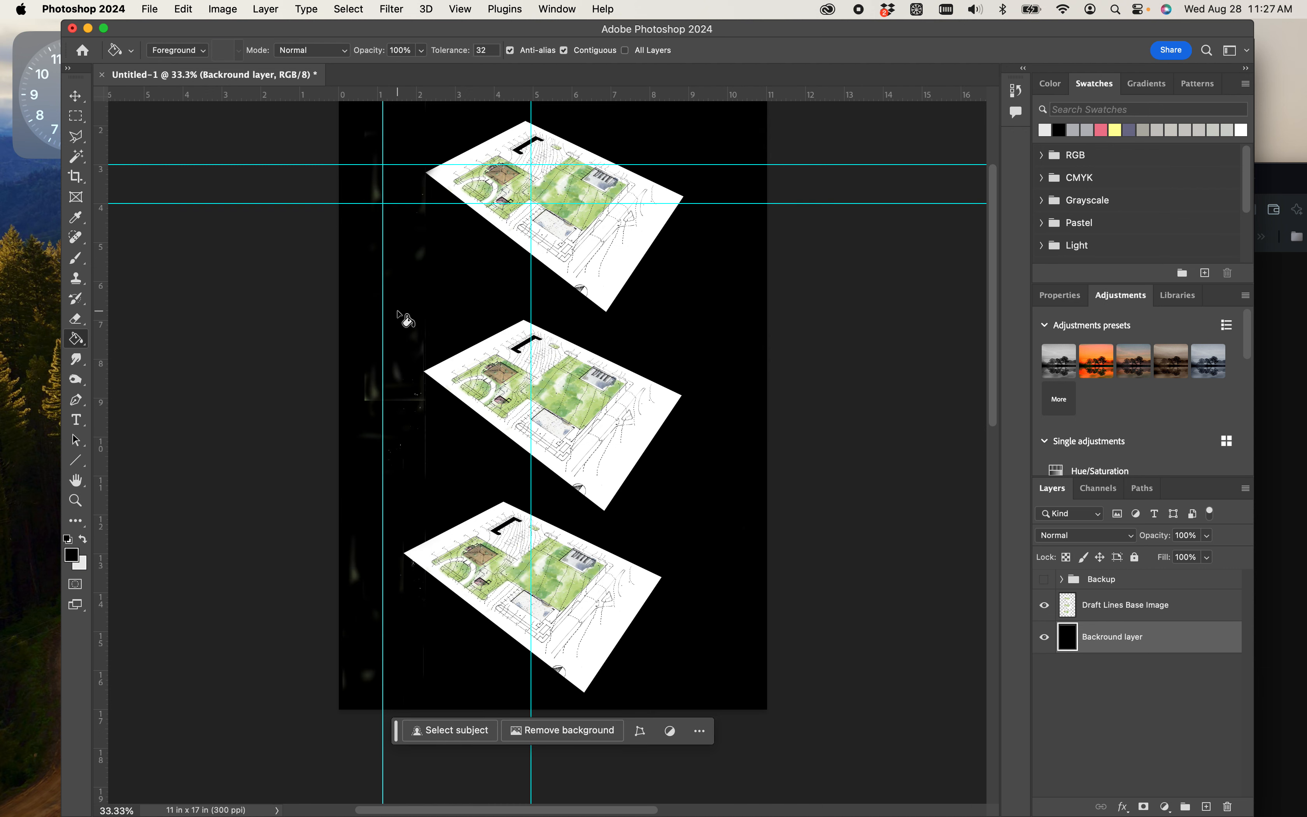
left_click(83, 538)
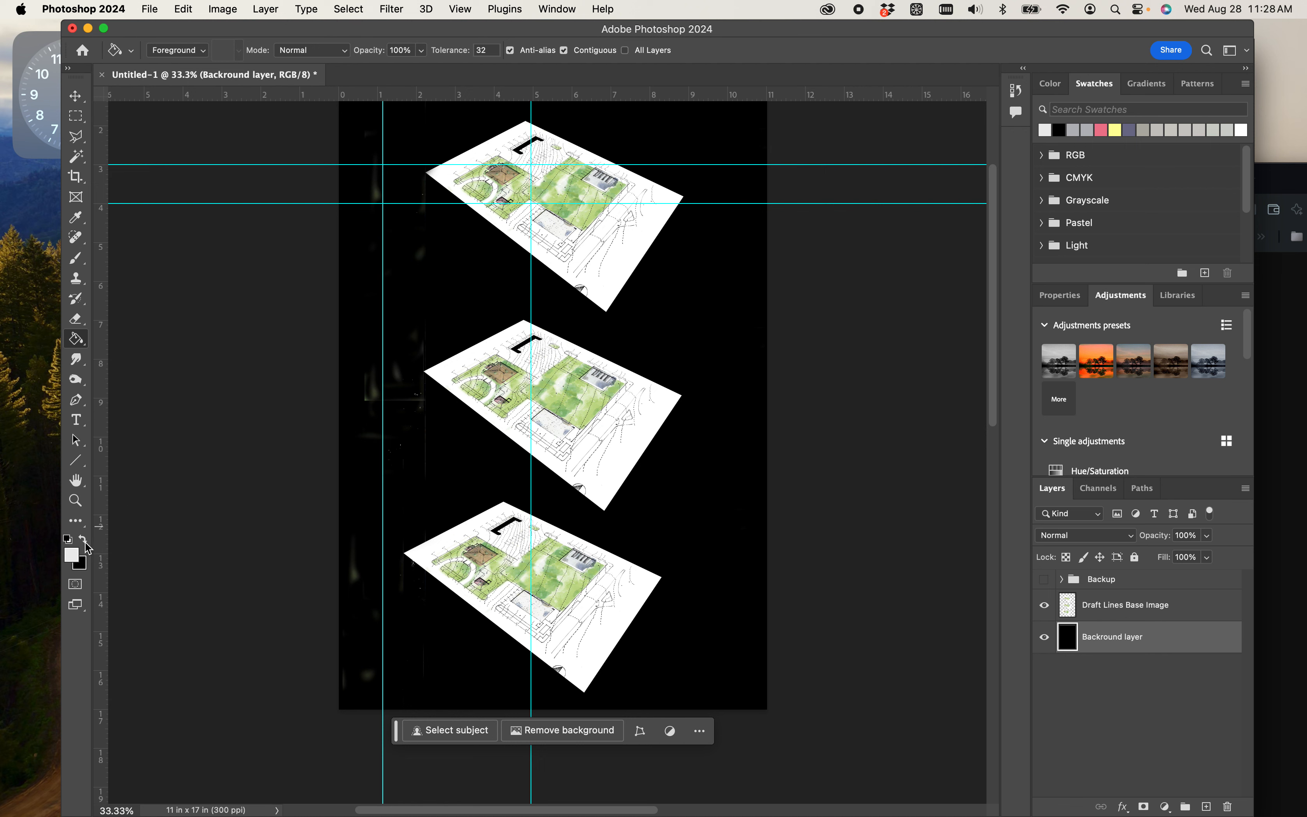
left_click(447, 328)
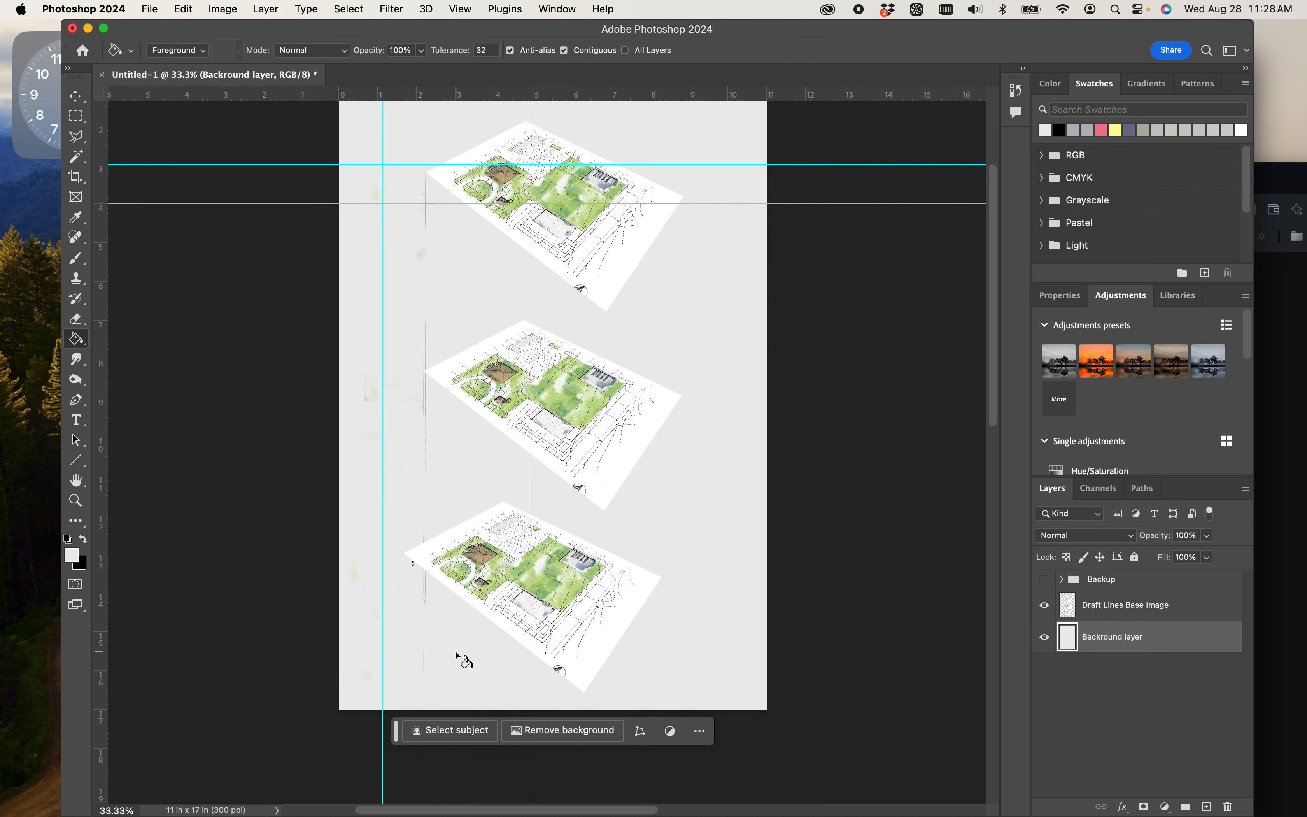